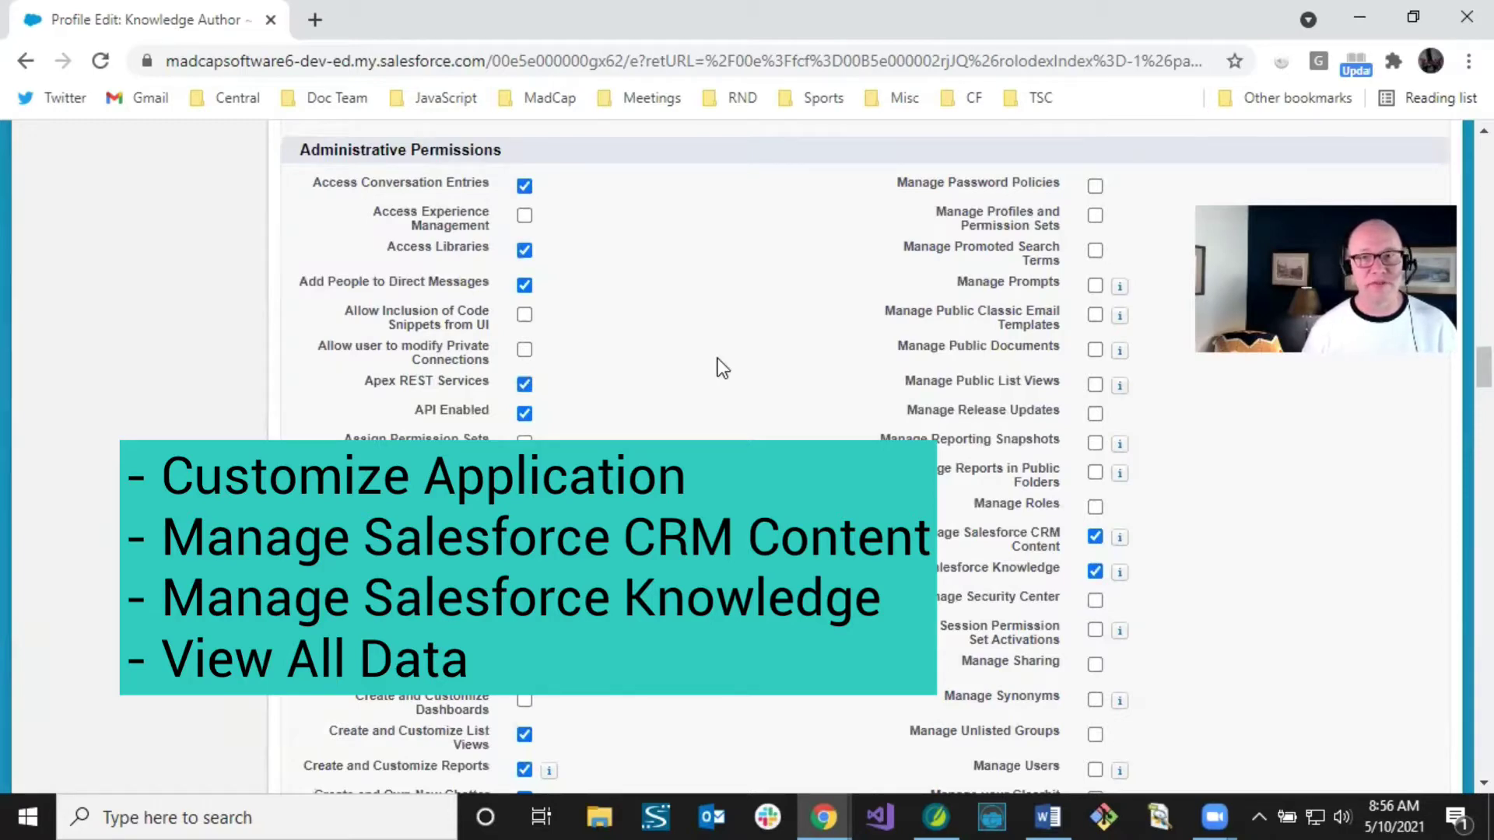
{"action": "scroll", "coordinate": [717, 360], "scroll_direction": "down", "scroll_amount": 15}
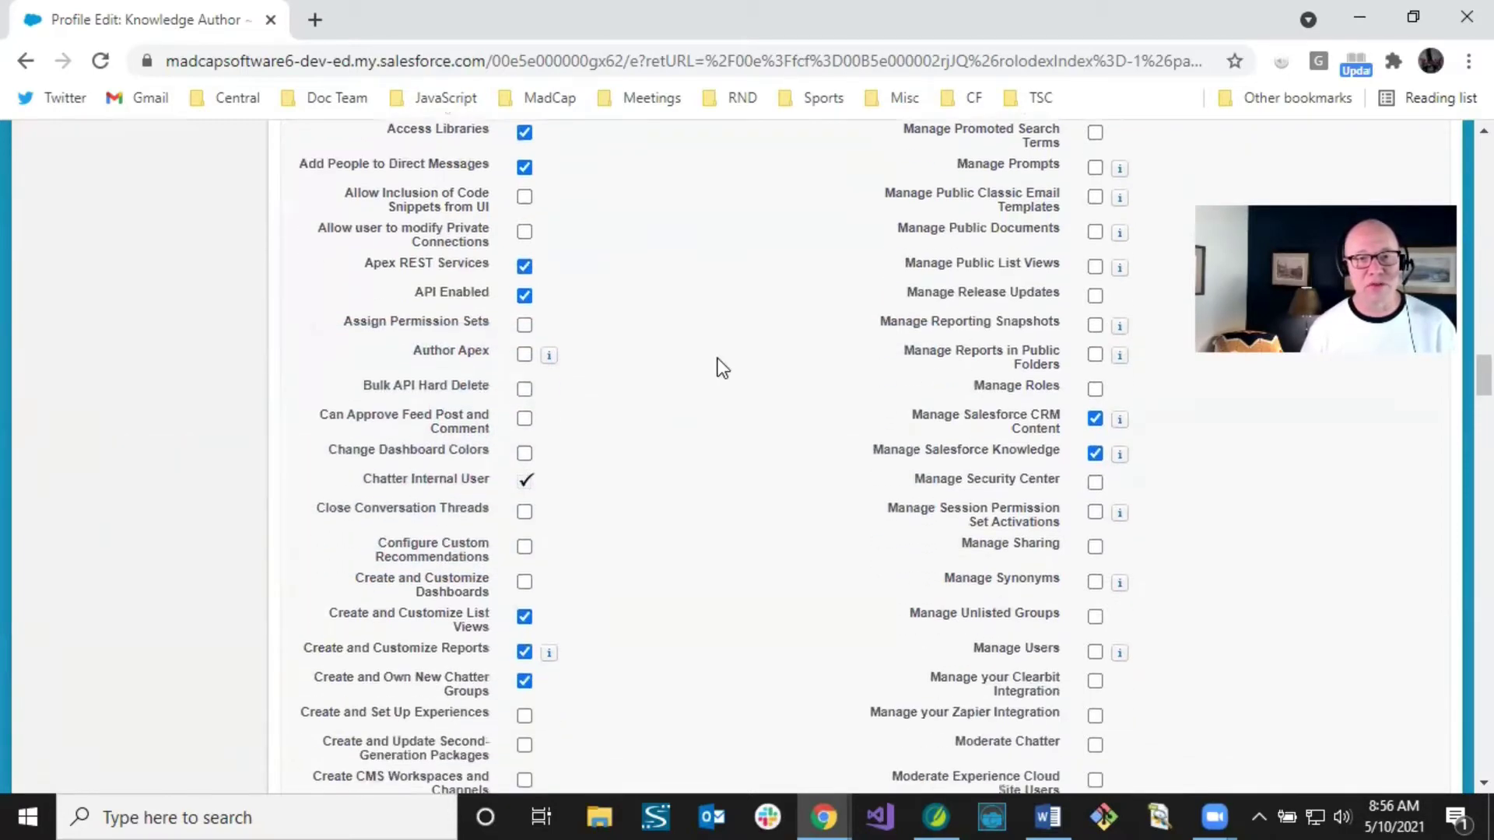
{"action": "scroll", "coordinate": [715, 359], "scroll_direction": "down", "scroll_amount": 15}
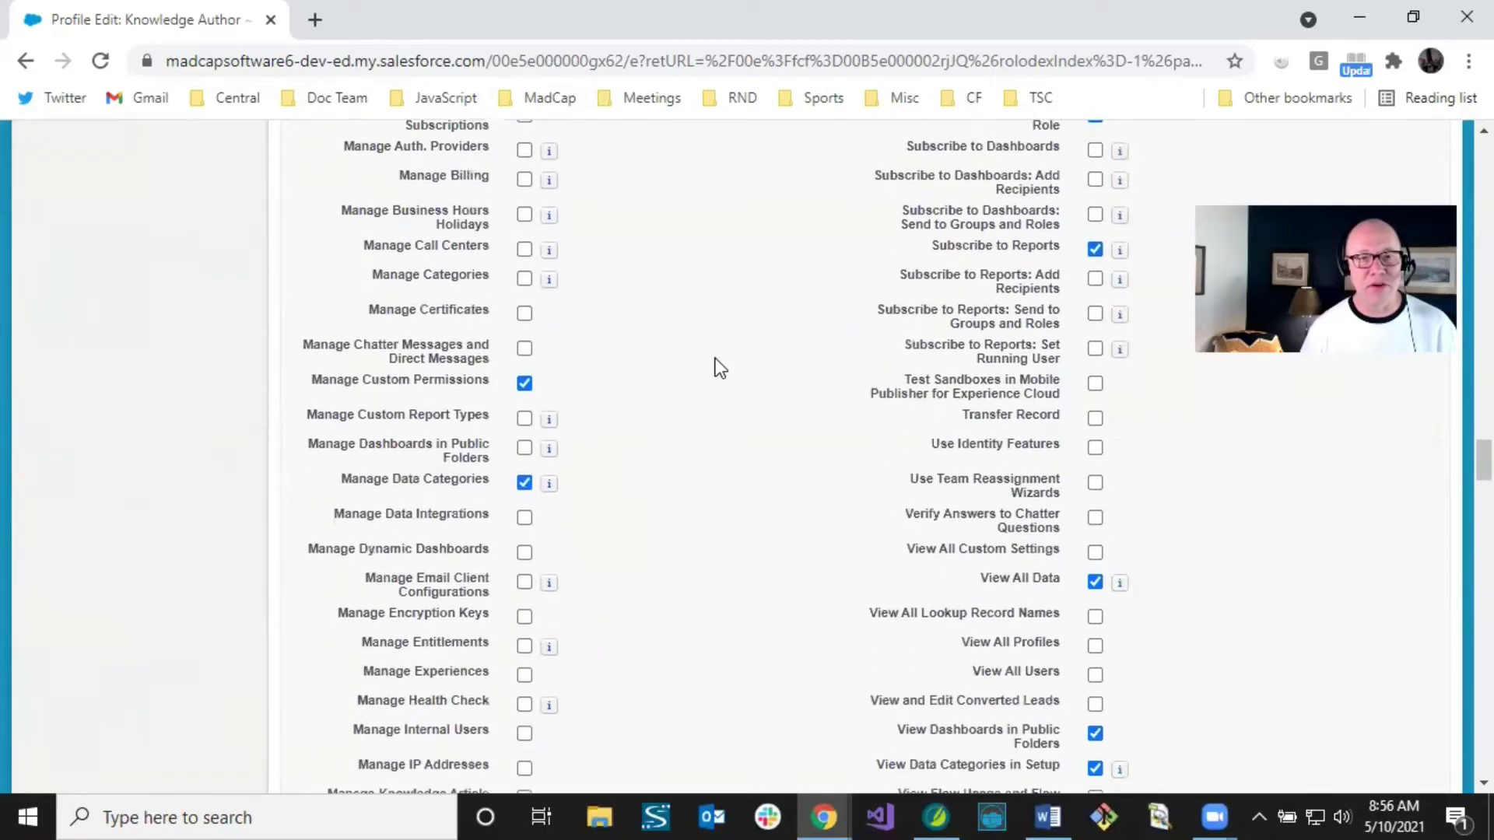
{"action": "scroll", "coordinate": [716, 360], "scroll_direction": "up", "scroll_amount": 1}
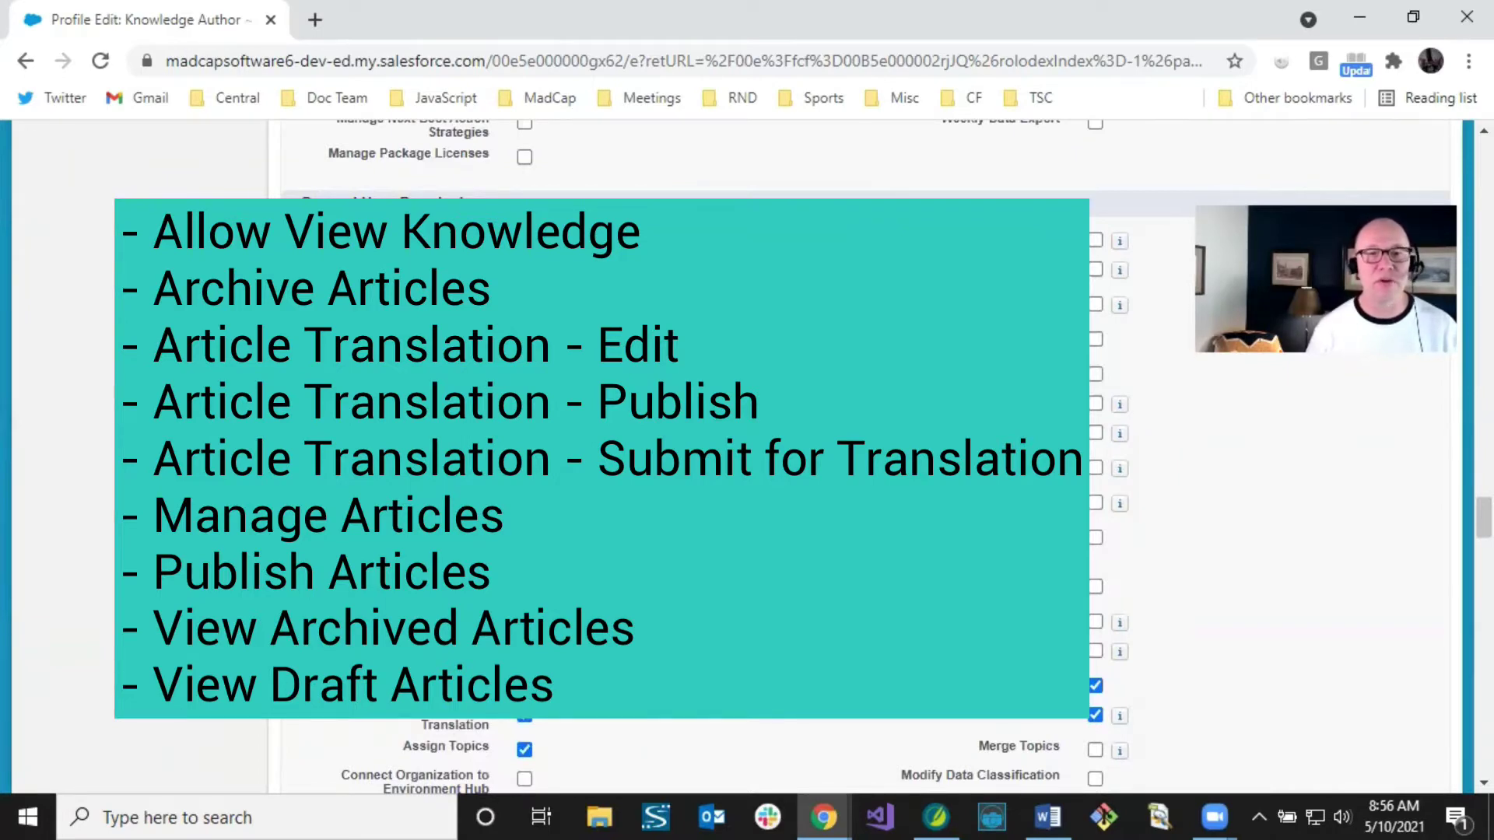
{"action": "scroll", "coordinate": [683, 389], "scroll_direction": "down", "scroll_amount": 3}
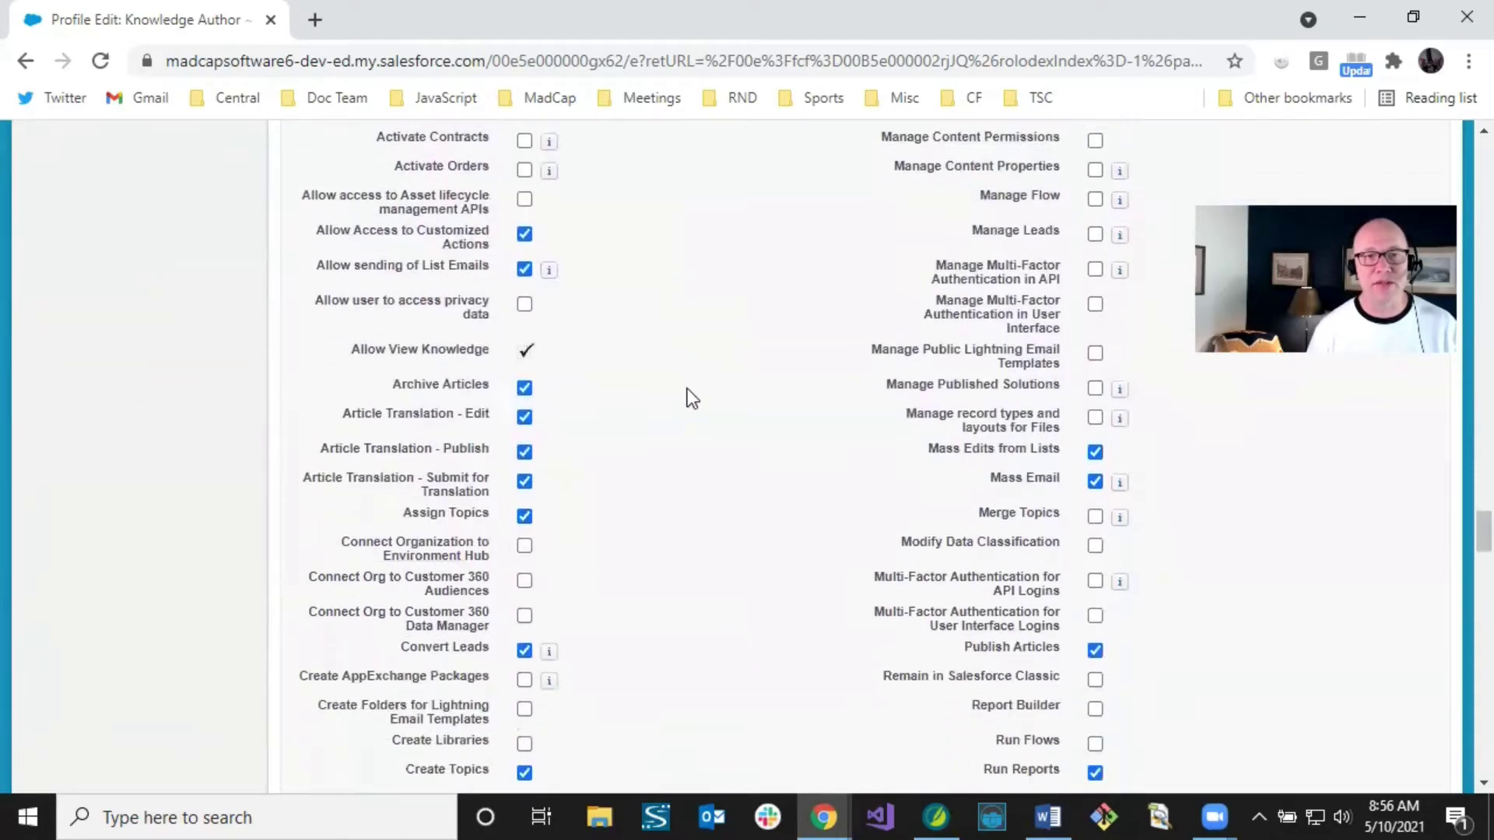
{"action": "scroll", "coordinate": [688, 389], "scroll_direction": "down", "scroll_amount": 13}
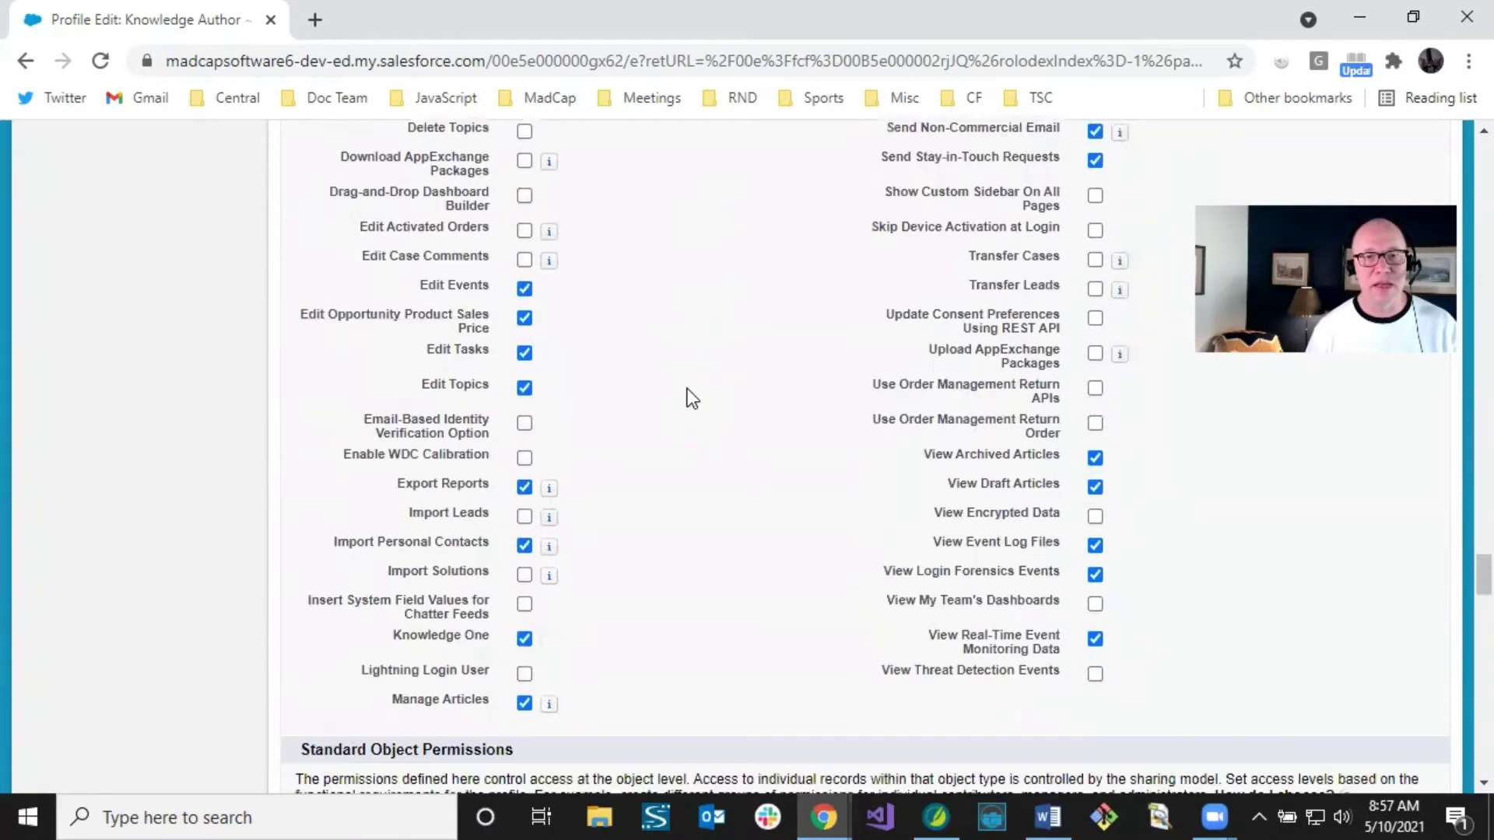
{"action": "scroll", "coordinate": [688, 389], "scroll_direction": "down", "scroll_amount": 20}
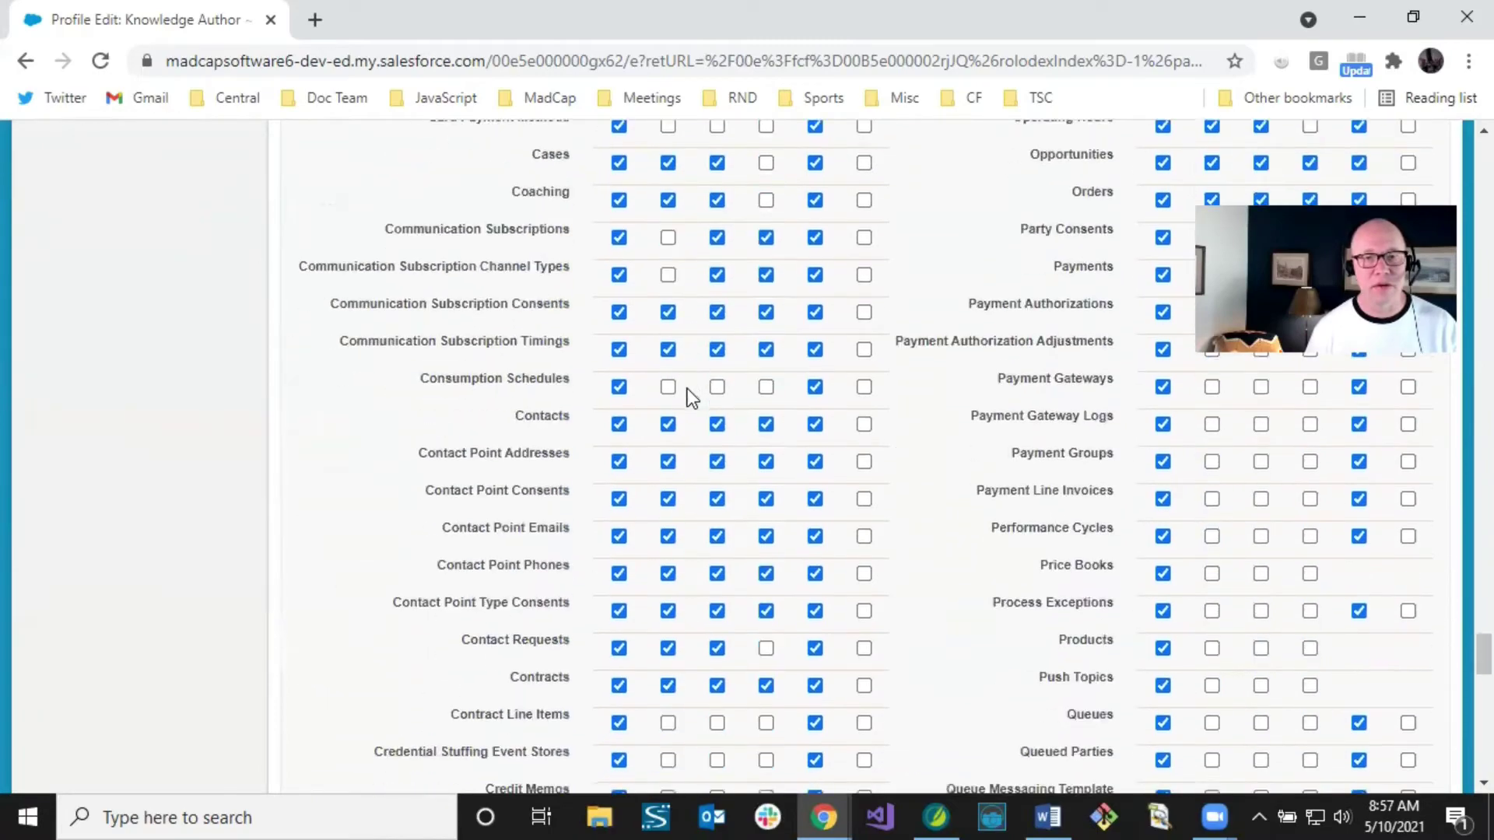
{"action": "scroll", "coordinate": [689, 389], "scroll_direction": "down", "scroll_amount": 4}
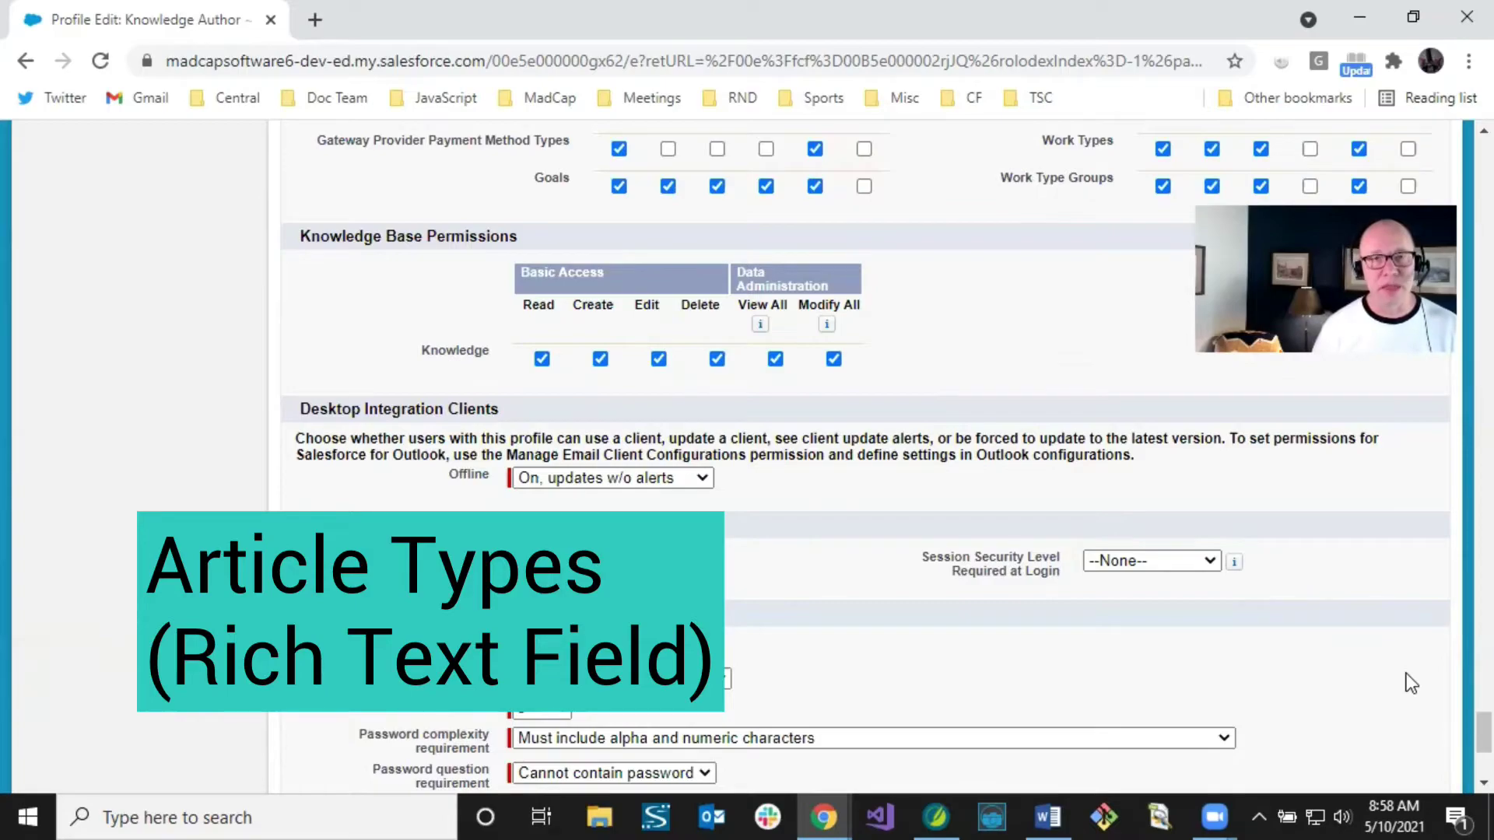
Step: Filter the Setup Quick Find menu with 'knowledge' to show only Knowledge entries
{"action": "scroll", "coordinate": [1458, 730], "scroll_direction": "up", "scroll_amount": 10}
{"action": "scroll", "coordinate": [1458, 482], "scroll_direction": "up", "scroll_amount": 15}
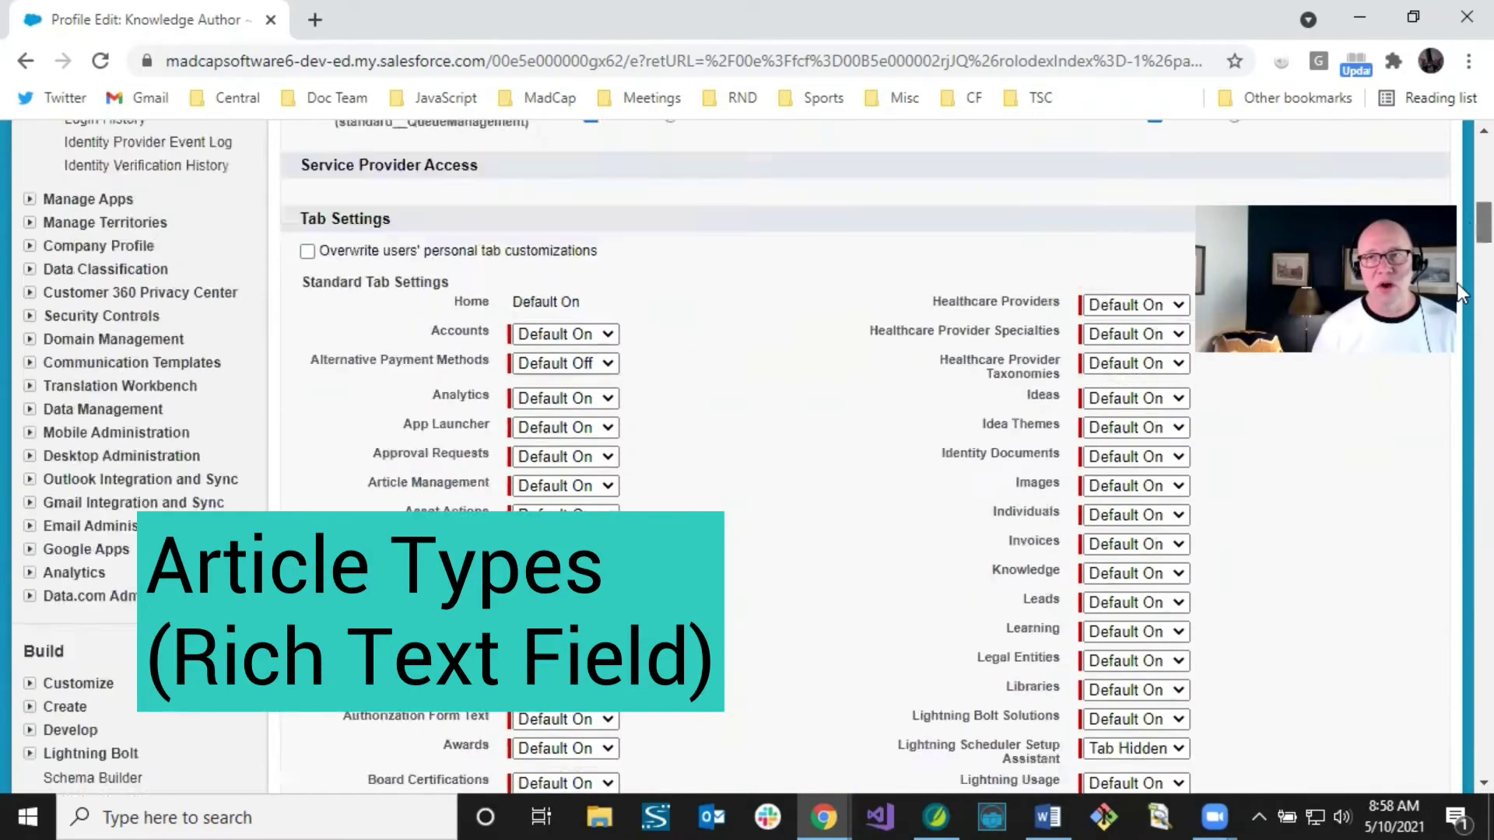
{"action": "scroll", "coordinate": [1458, 179], "scroll_direction": "down", "scroll_amount": 3}
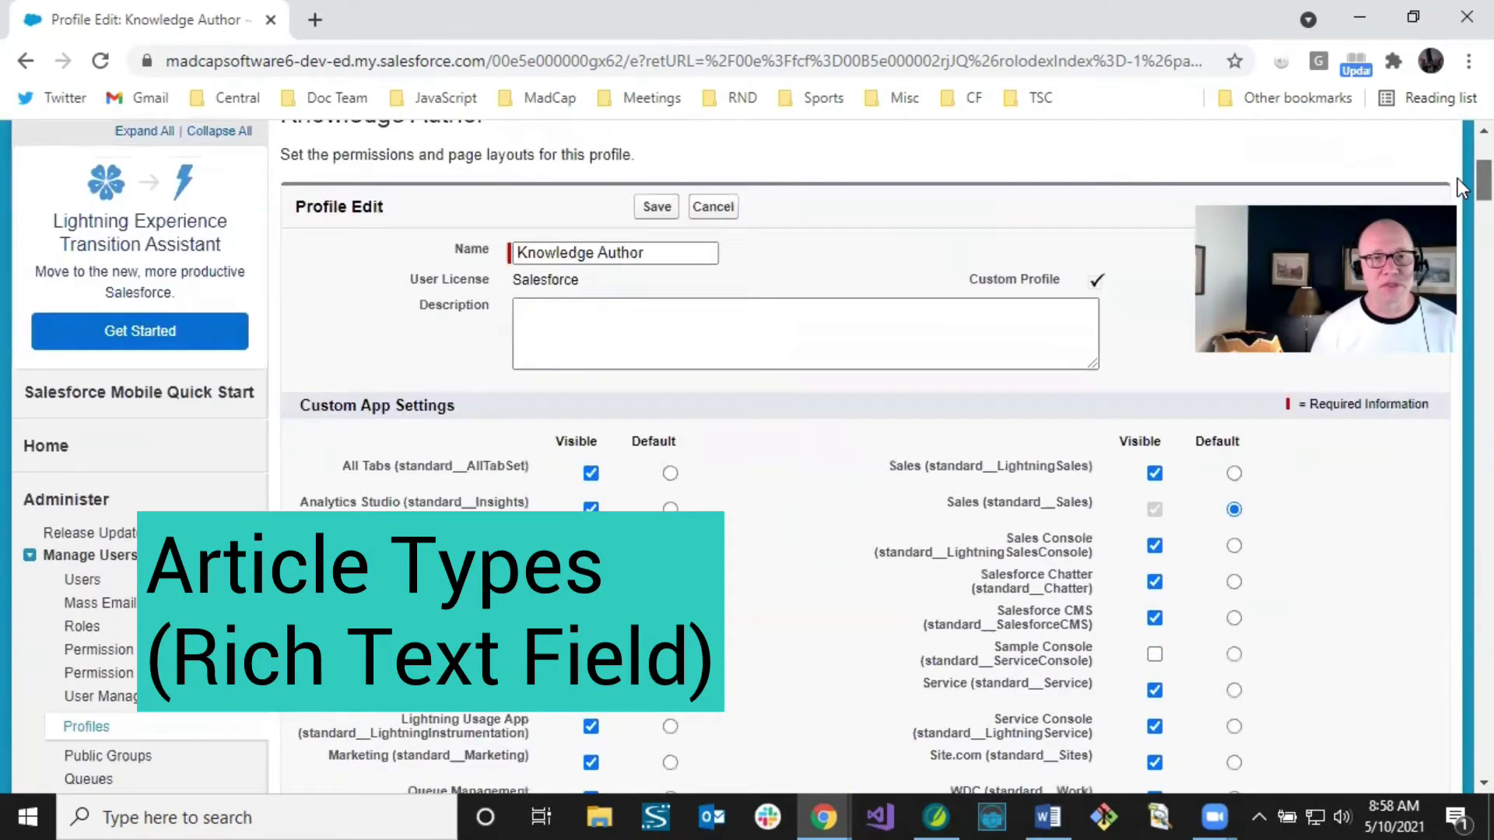
{"action": "scroll", "coordinate": [1458, 177], "scroll_direction": "up", "scroll_amount": 1}
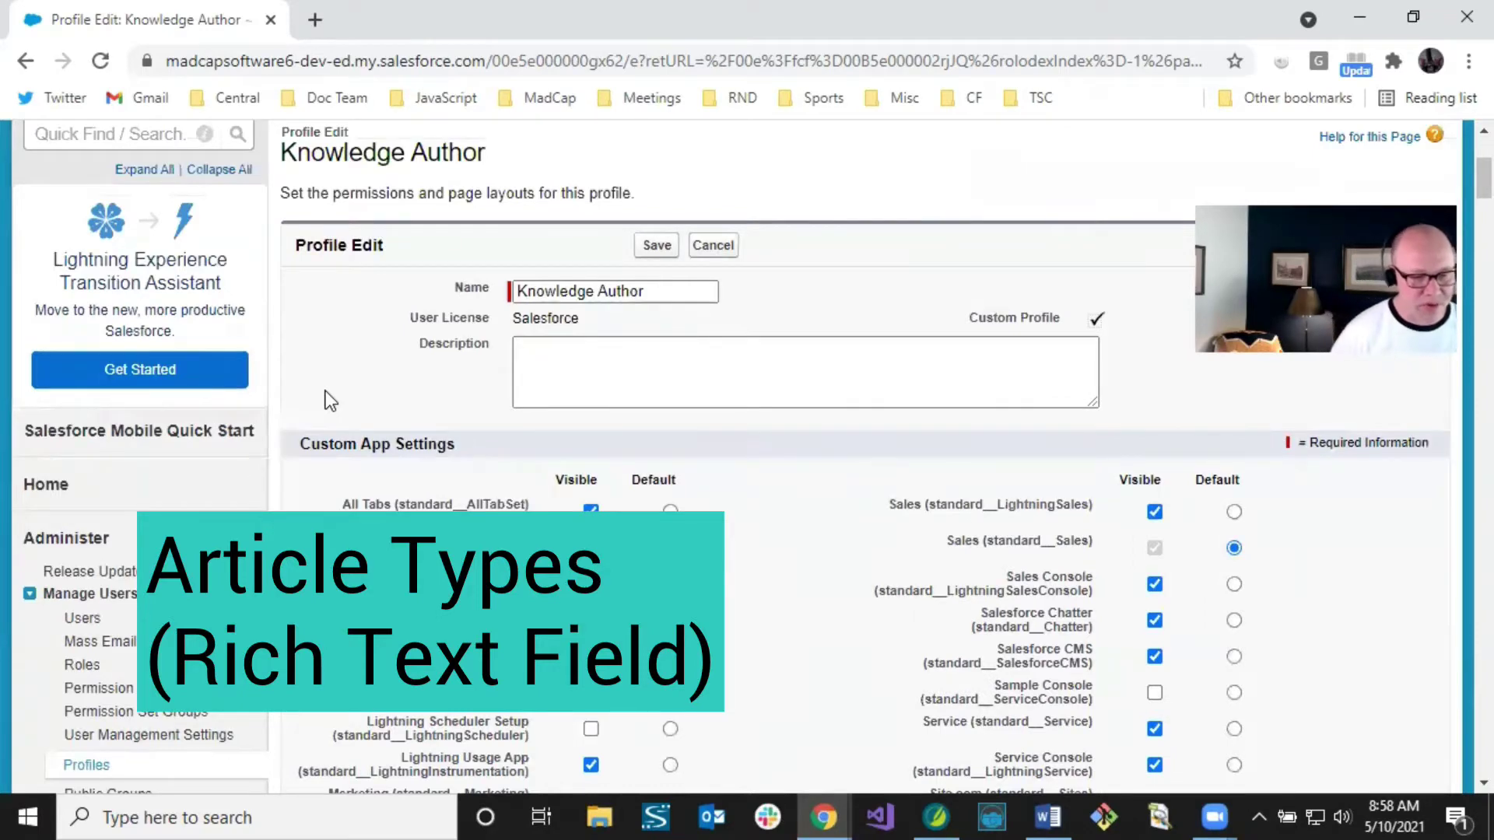
{"action": "scroll", "coordinate": [325, 390], "scroll_direction": "up", "scroll_amount": 1}
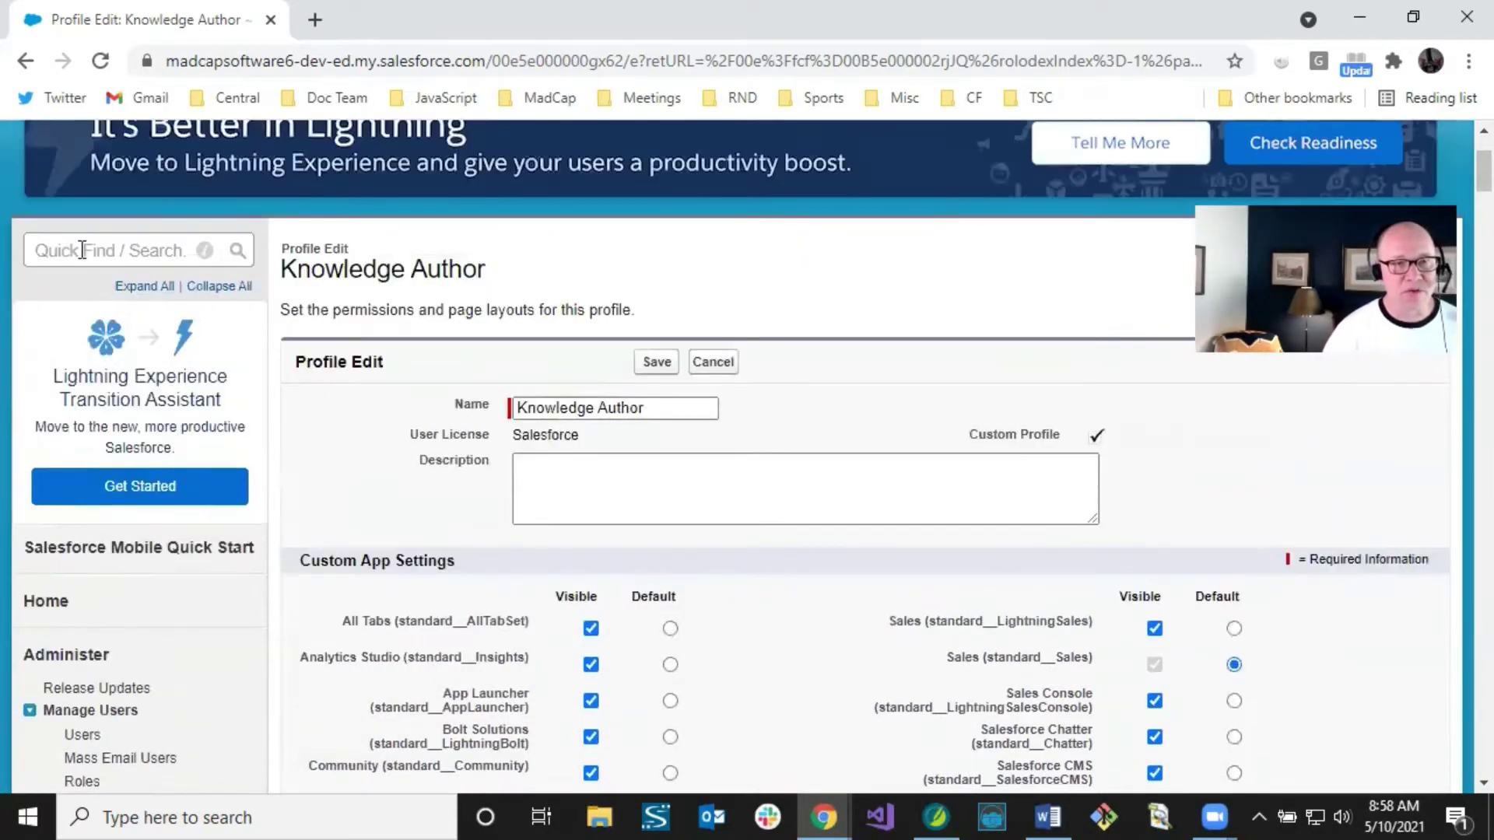
{"action": "left_click", "coordinate": [111, 248]}
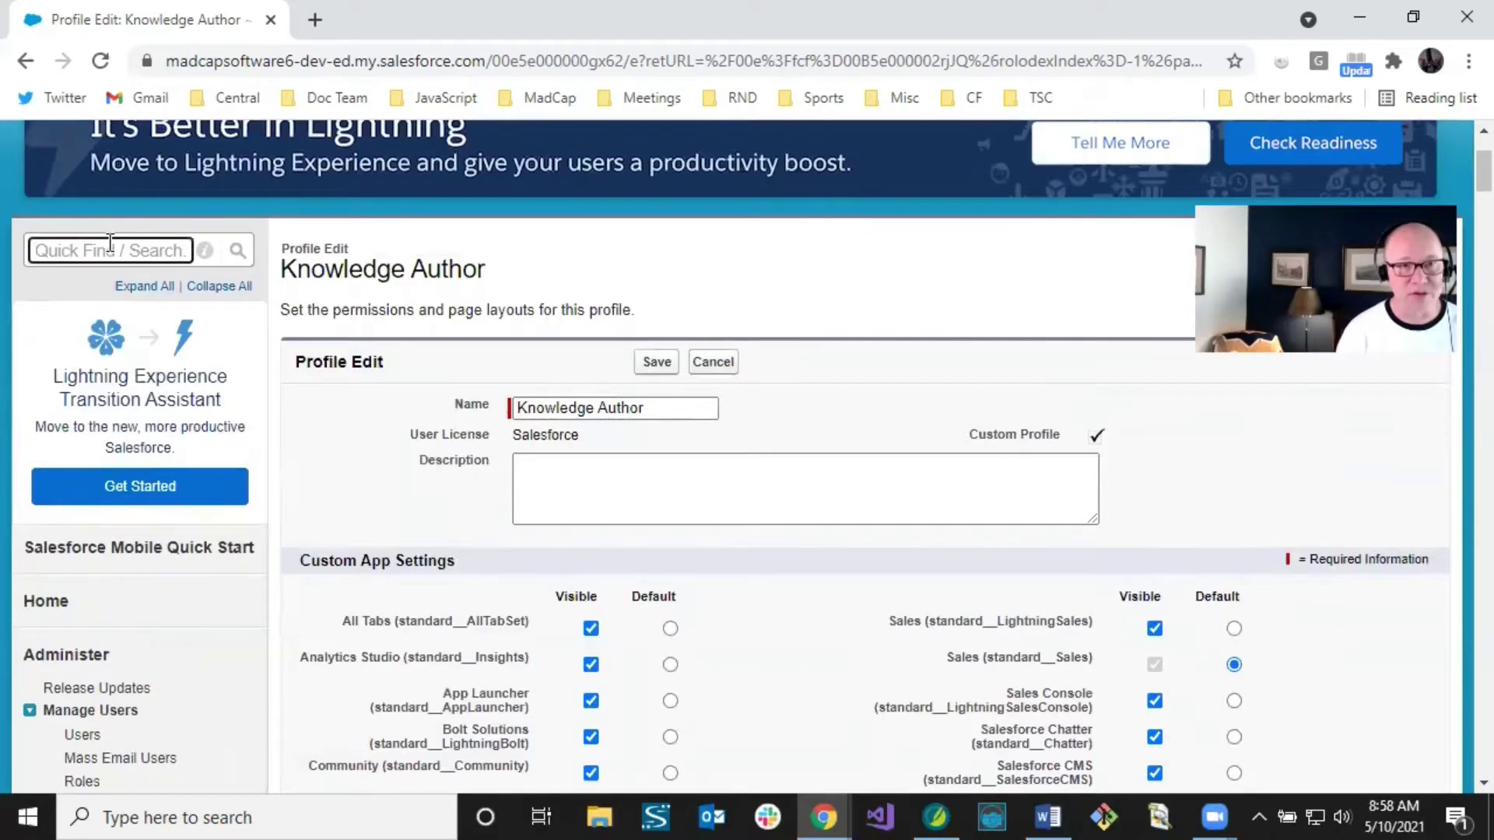
{"action": "type", "text": "knowledge"}
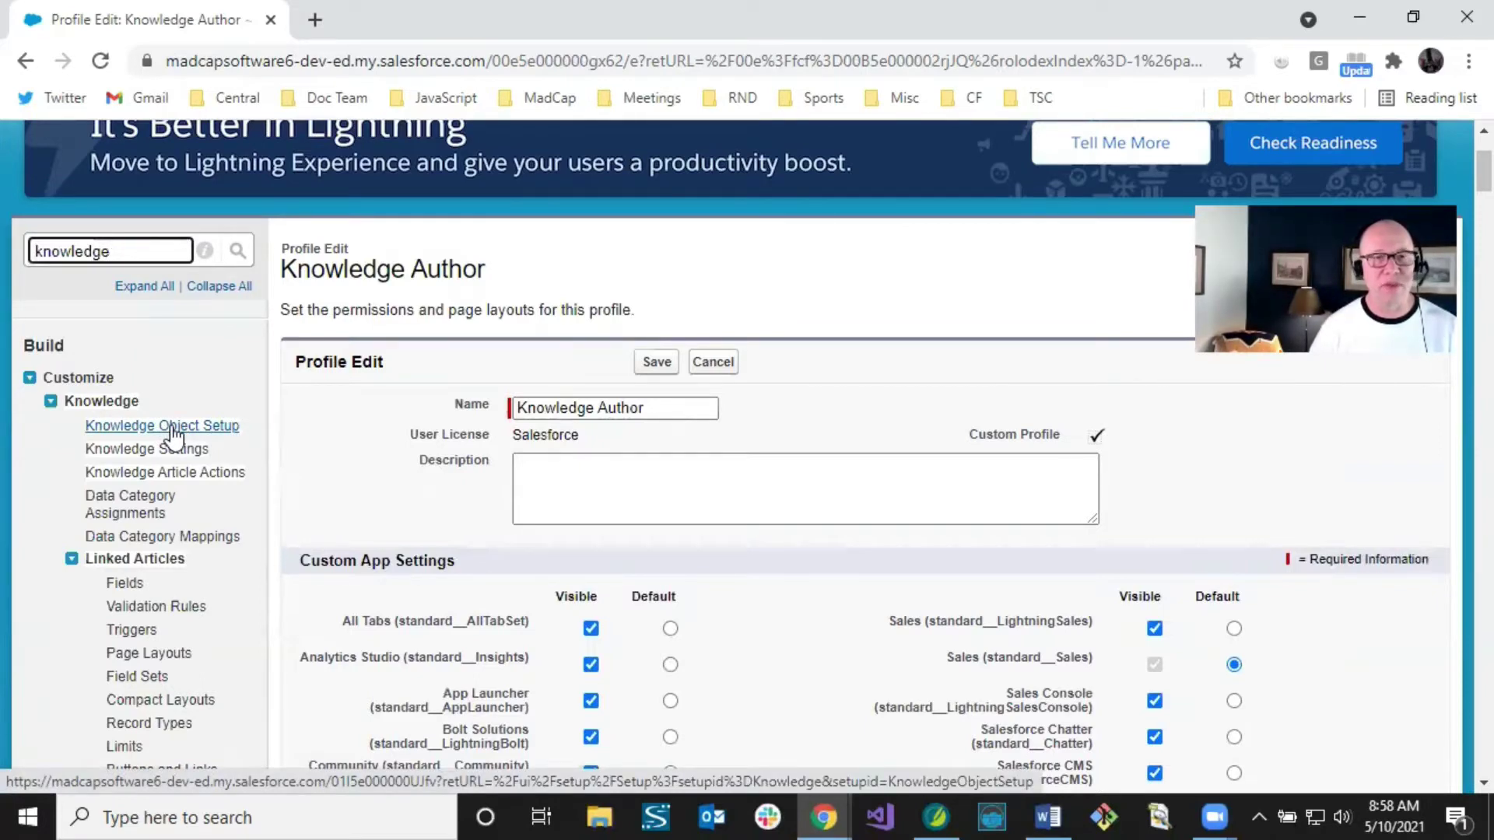
Step: Open Knowledge Object Setup and look through its 44 fields to the Content rich text field
{"action": "left_click", "coordinate": [173, 436]}
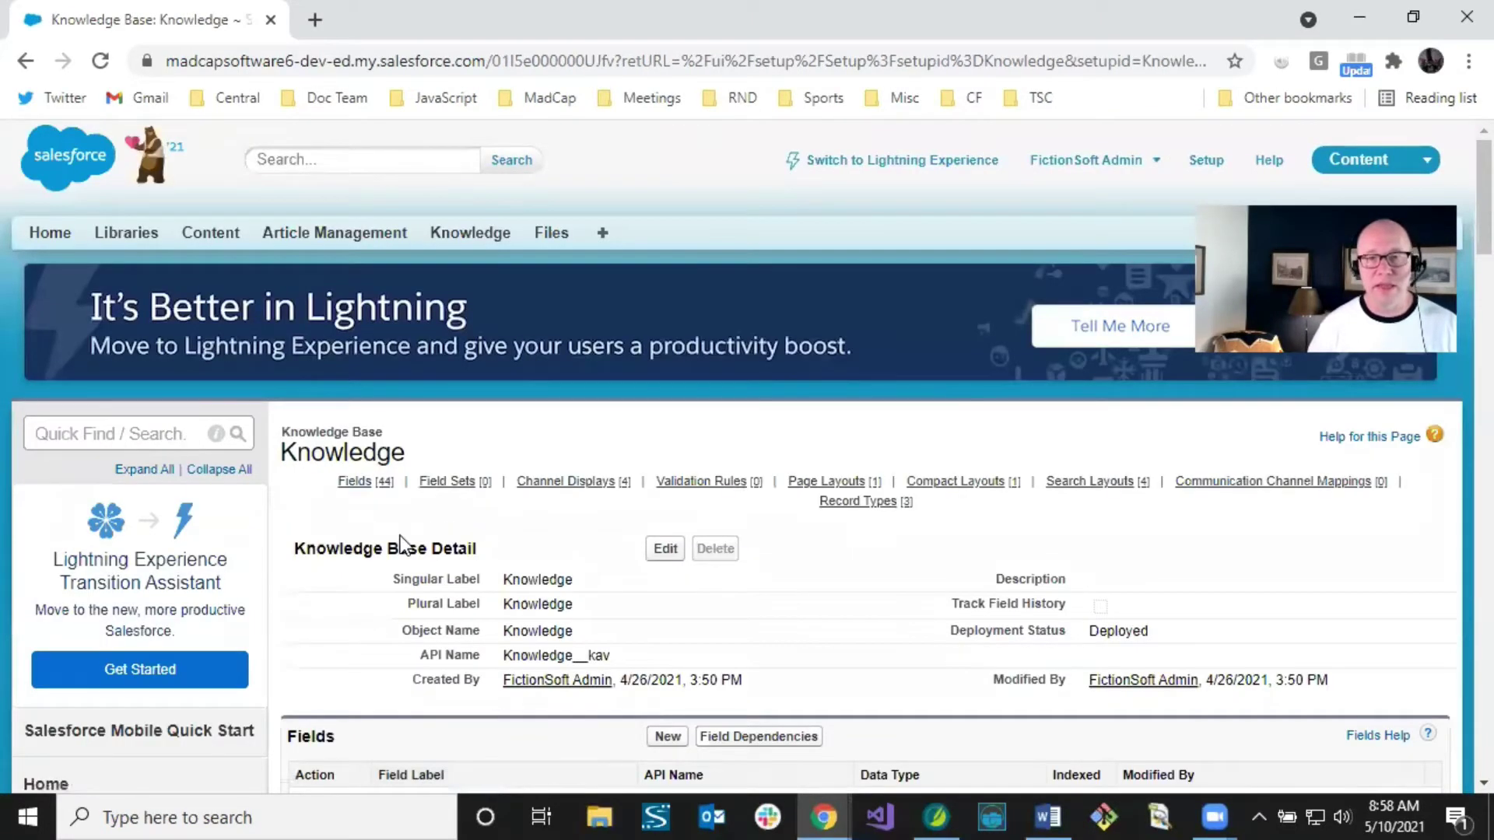
{"action": "scroll", "coordinate": [400, 541], "scroll_direction": "down", "scroll_amount": 2}
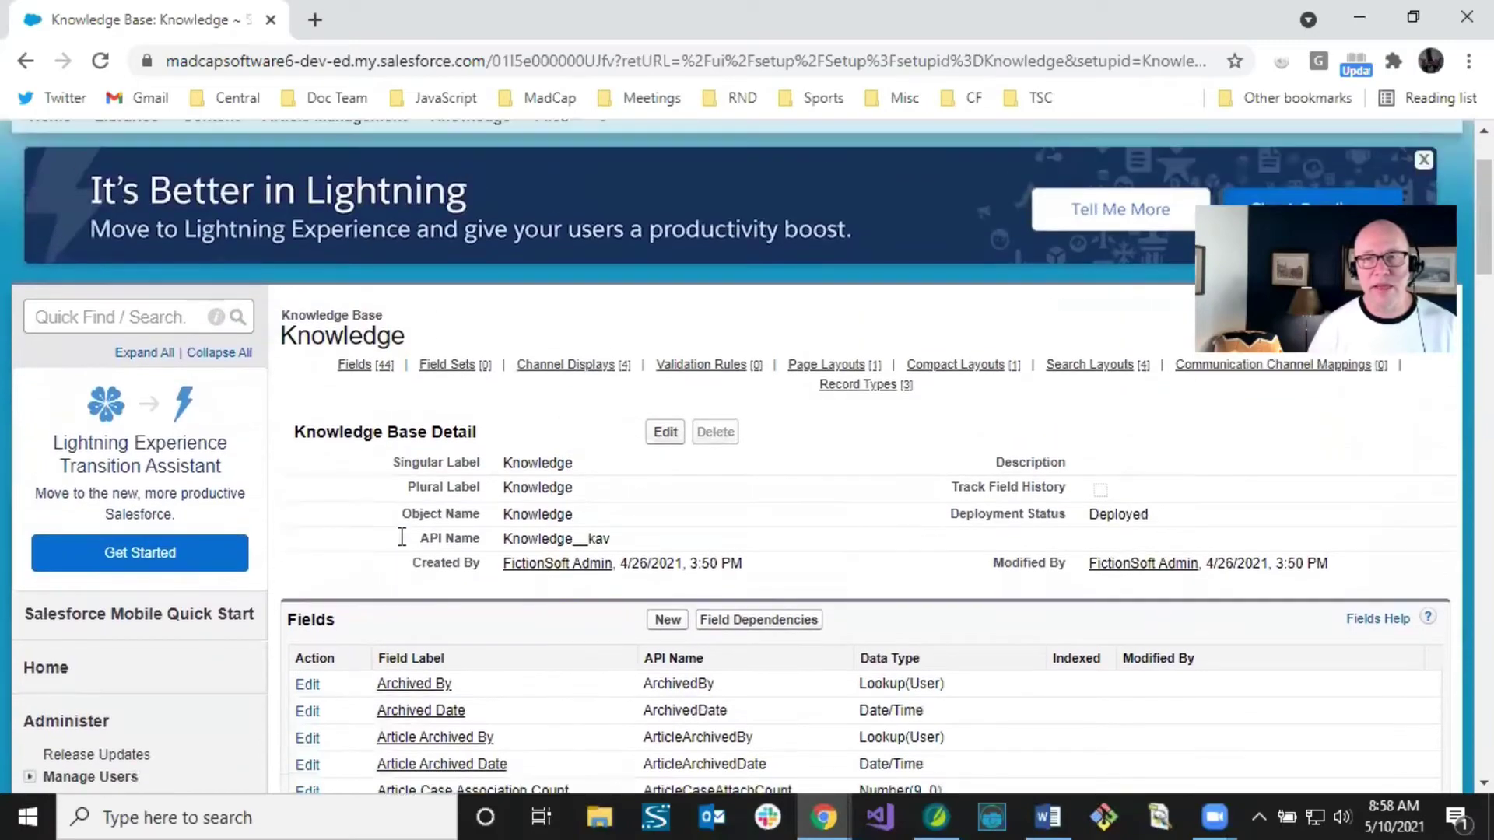
{"action": "scroll", "coordinate": [402, 539], "scroll_direction": "down", "scroll_amount": 6}
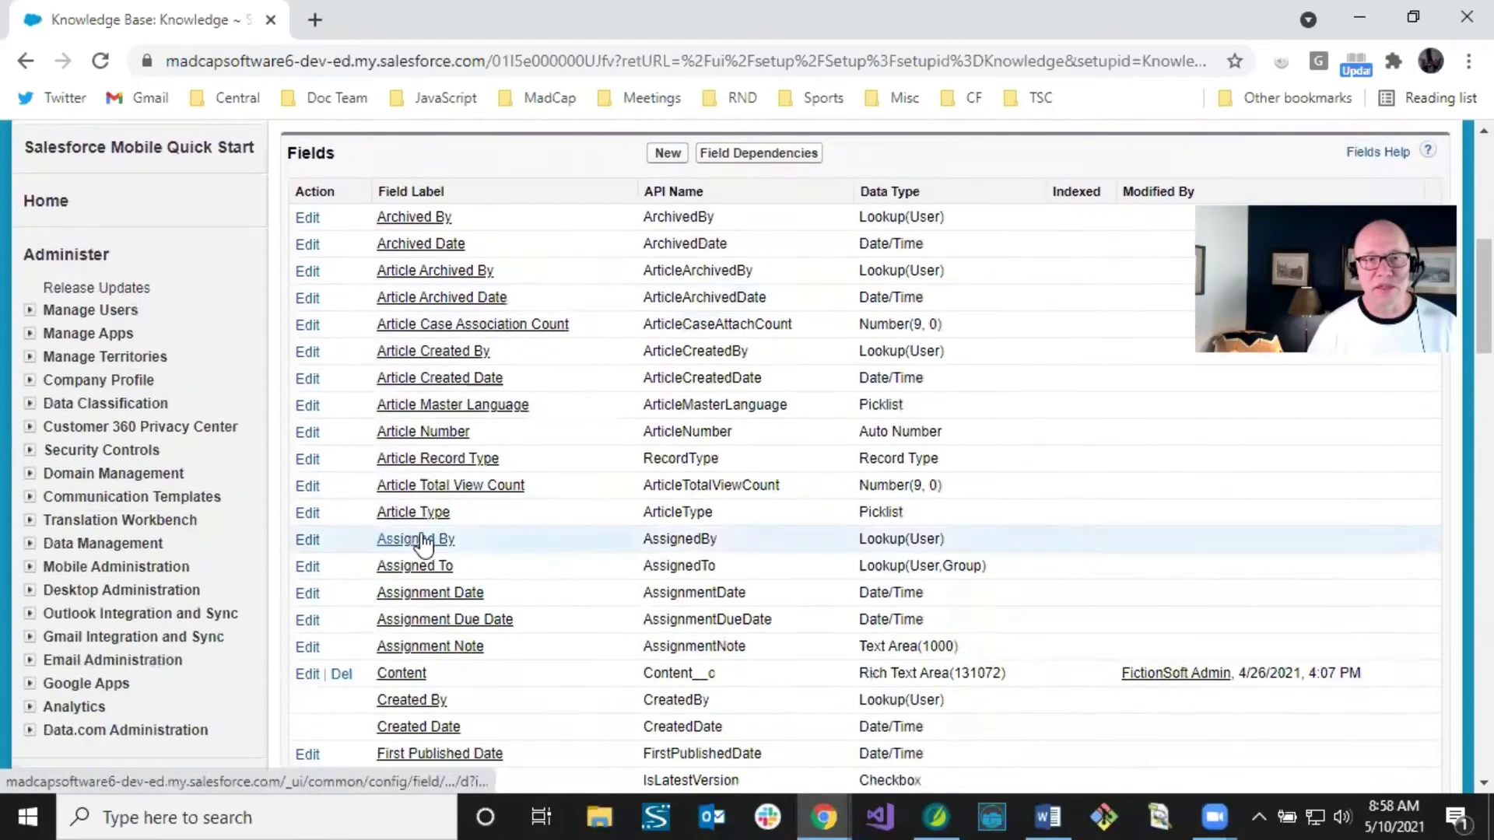
{"action": "scroll", "coordinate": [487, 506], "scroll_direction": "down", "scroll_amount": 2}
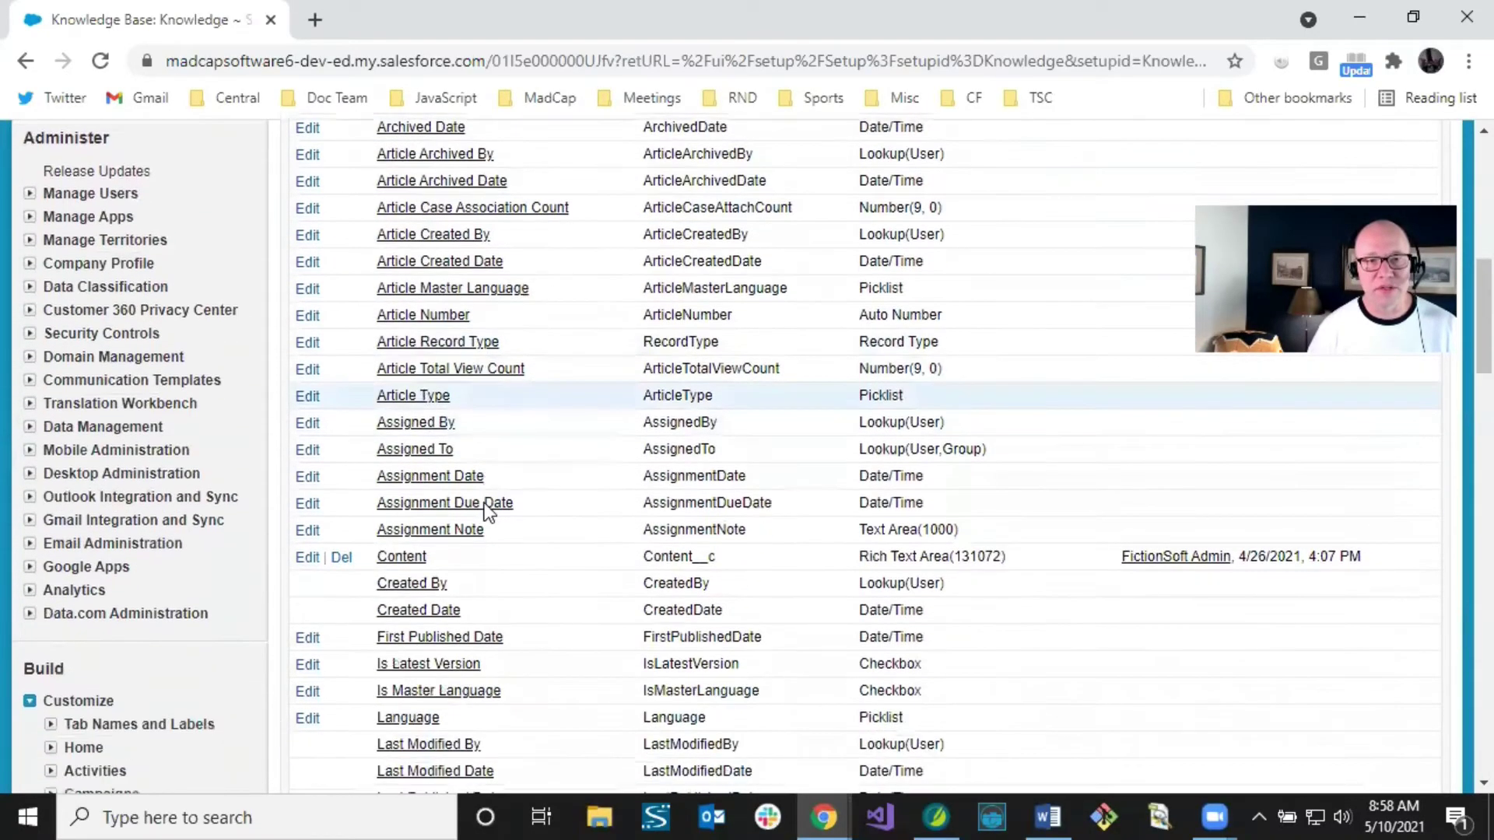
{"action": "scroll", "coordinate": [486, 514], "scroll_direction": "down", "scroll_amount": 2}
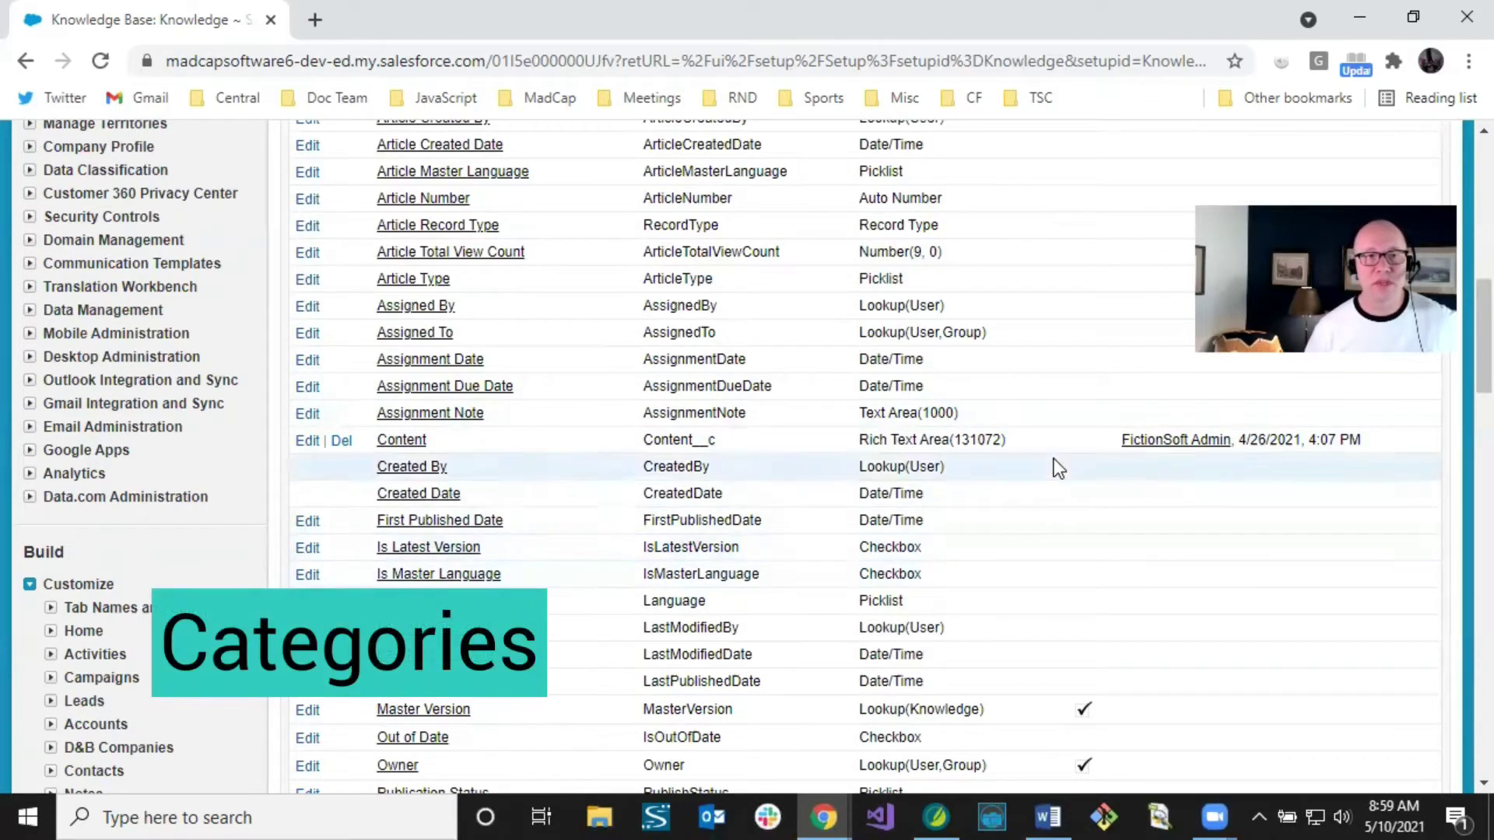
{"action": "scroll", "coordinate": [175, 294], "scroll_direction": "up", "scroll_amount": 8}
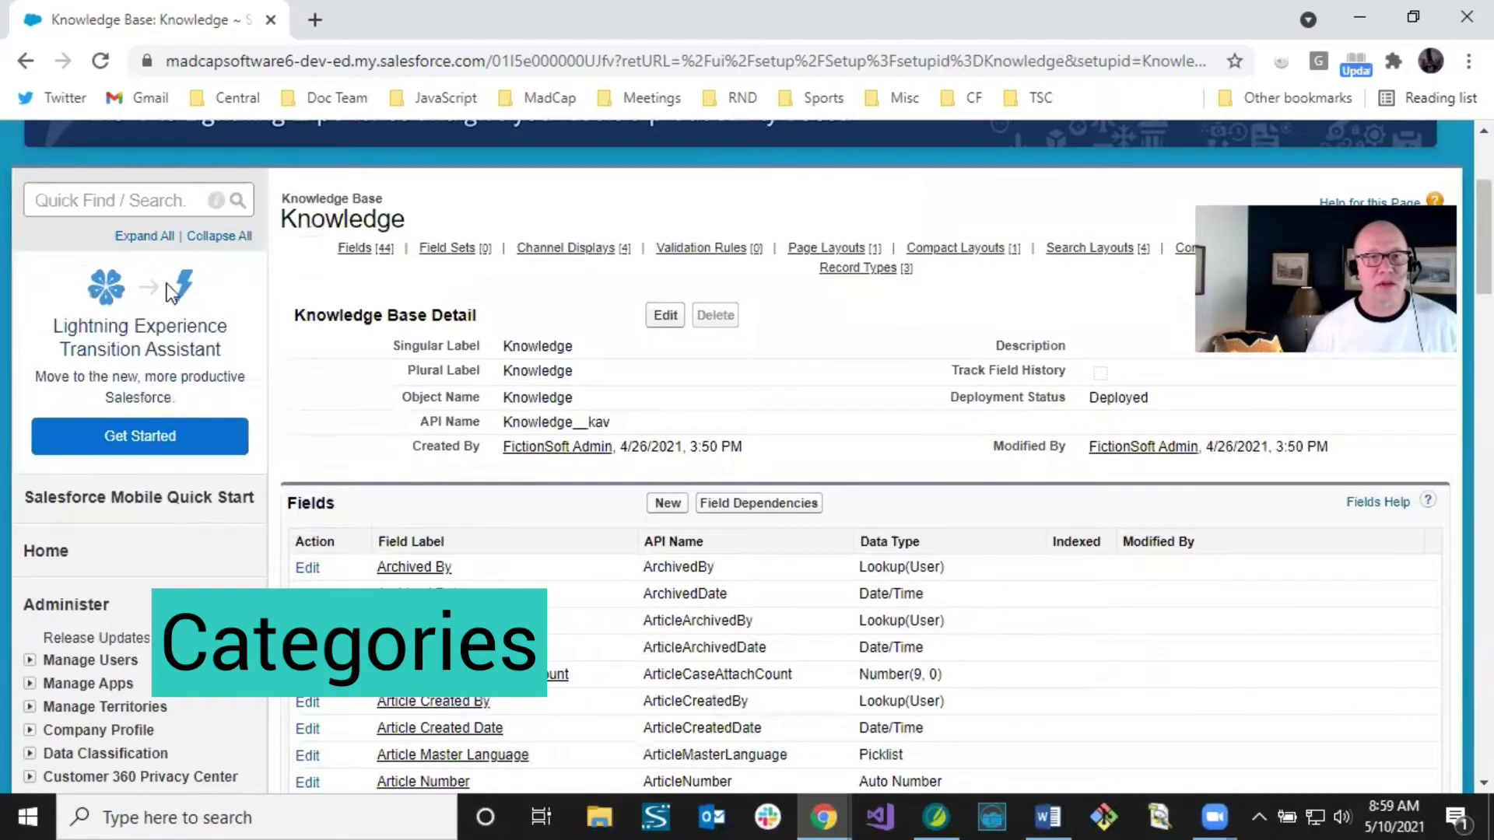
Step: Search Quick Find for 'data cat' and open Data Category Setup with the Products and Vendors groups
{"action": "left_click", "coordinate": [132, 200]}
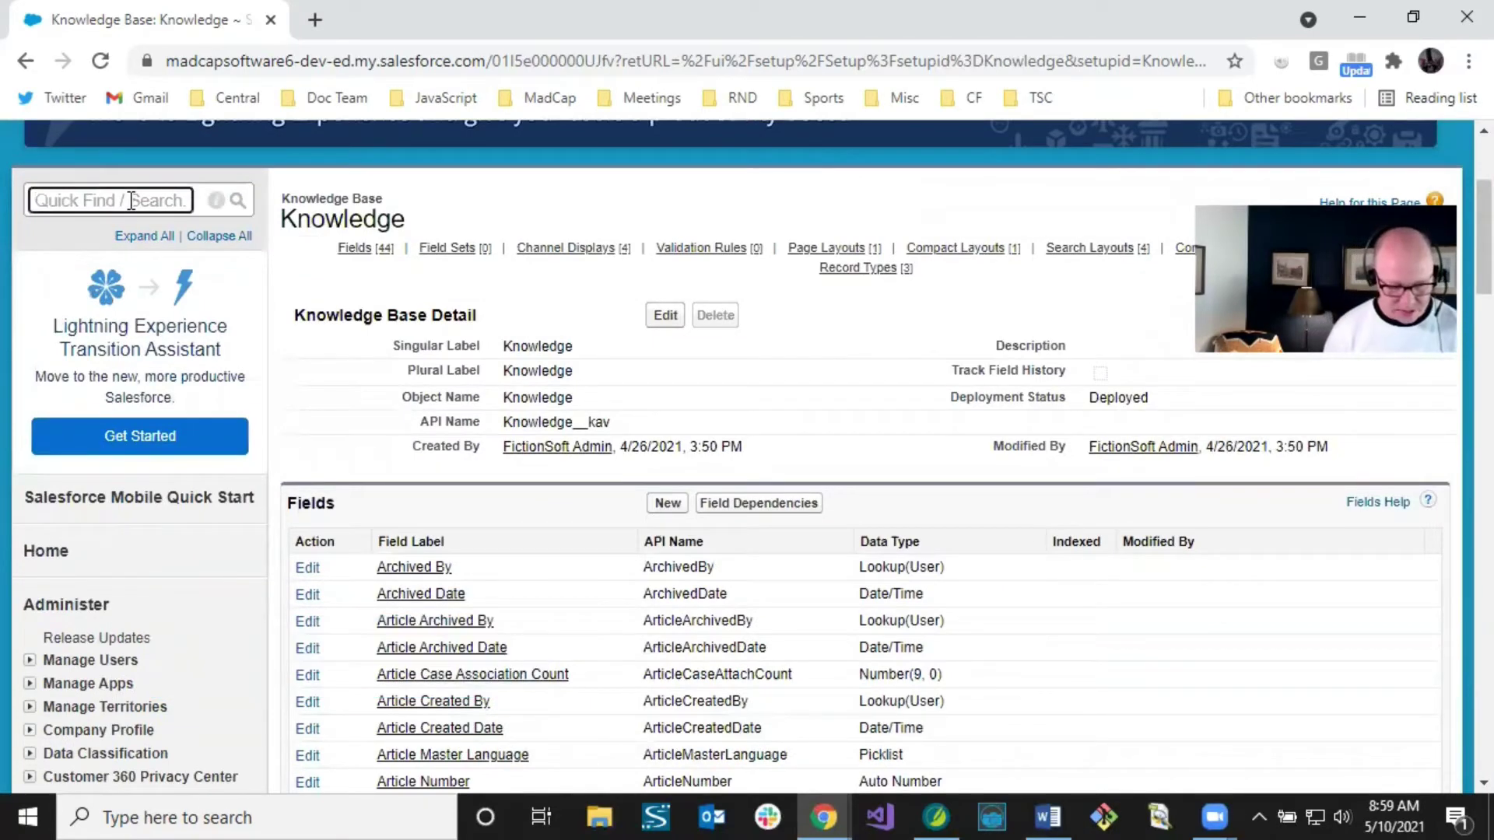
{"action": "type", "text": "data cat"}
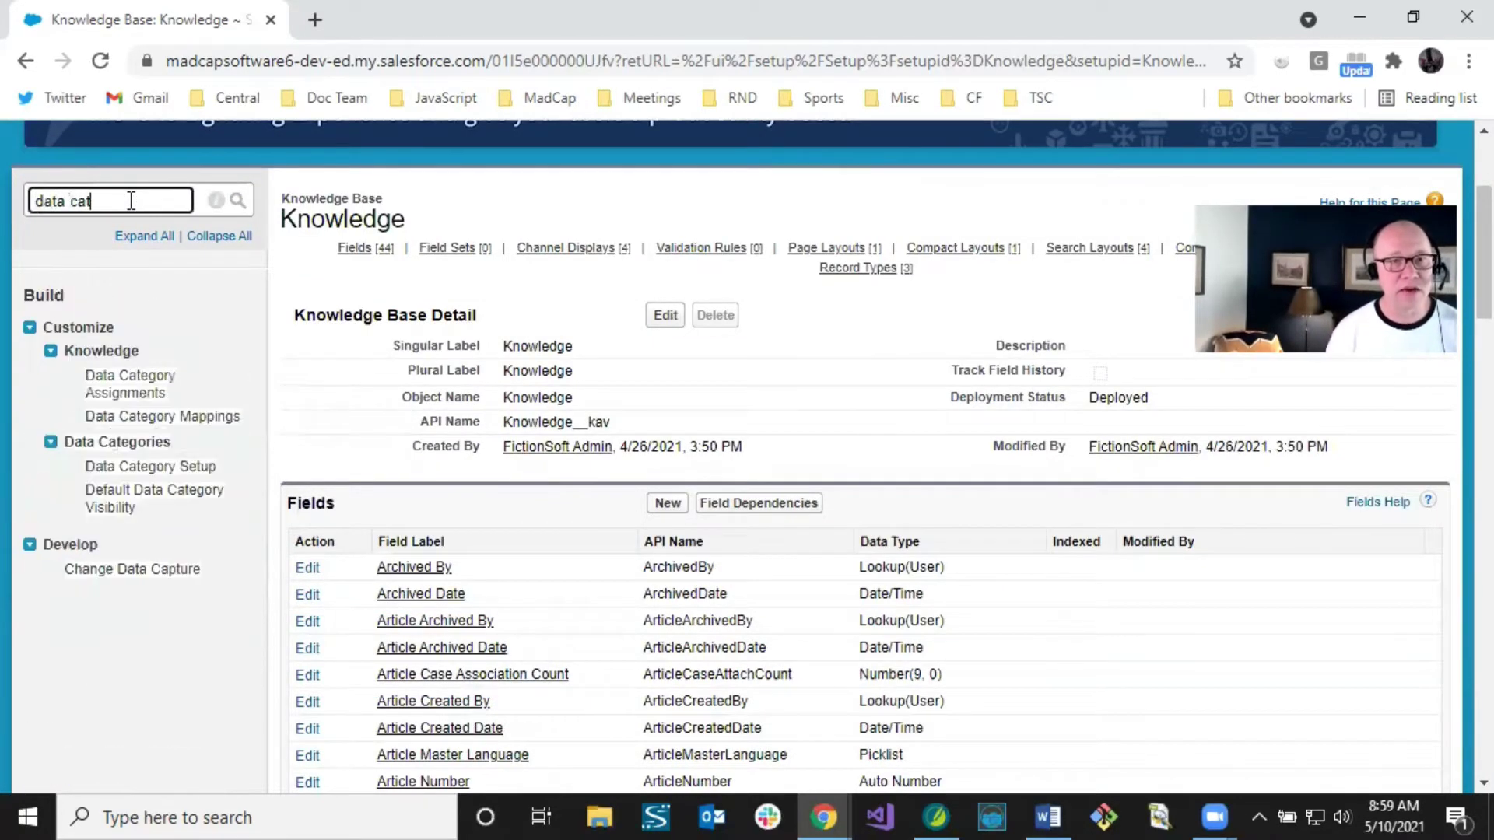
{"action": "left_click", "coordinate": [152, 473]}
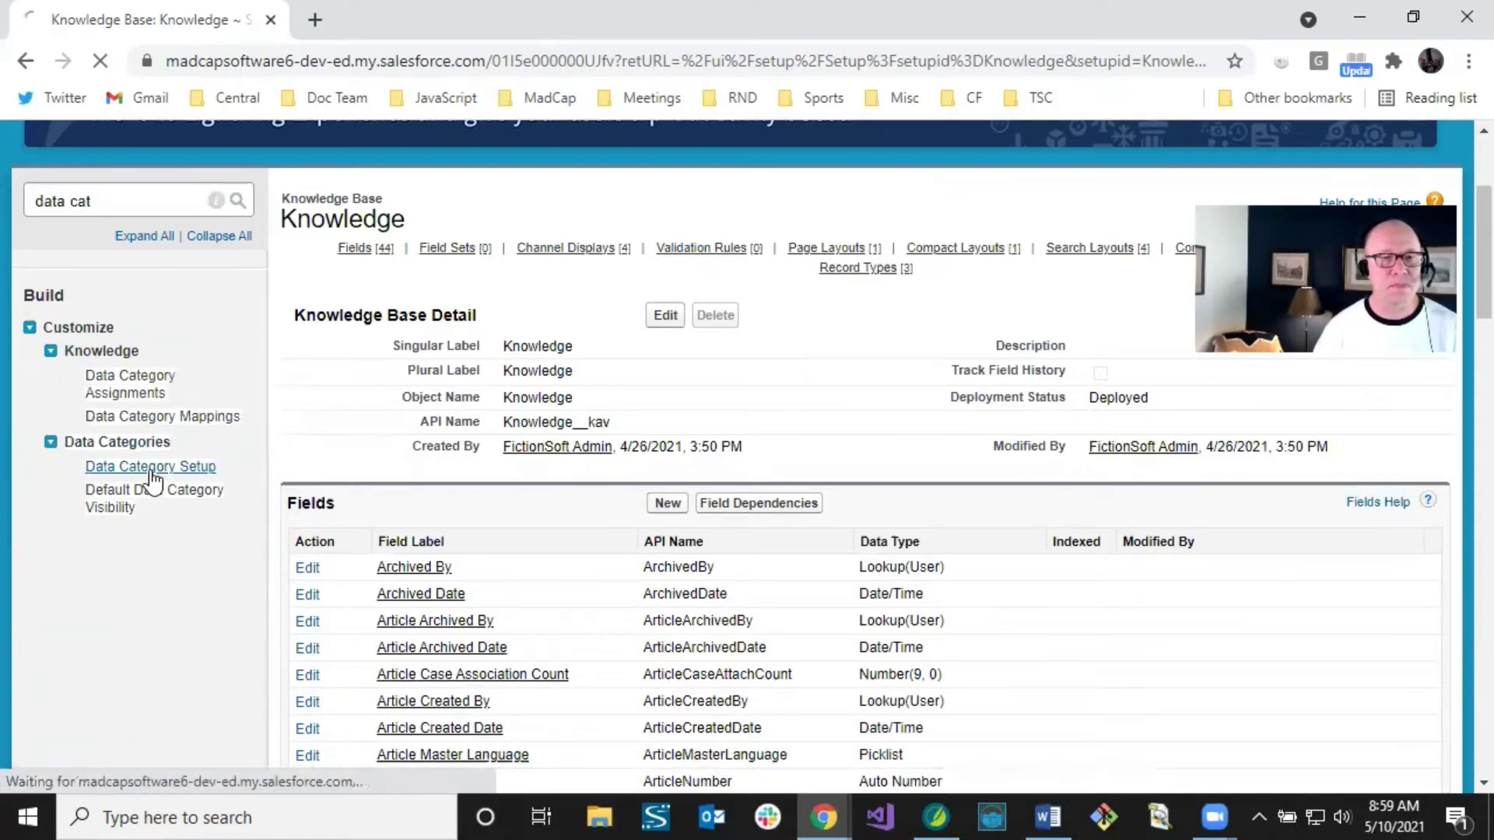
{"action": "scroll", "coordinate": [445, 557], "scroll_direction": "down", "scroll_amount": 3}
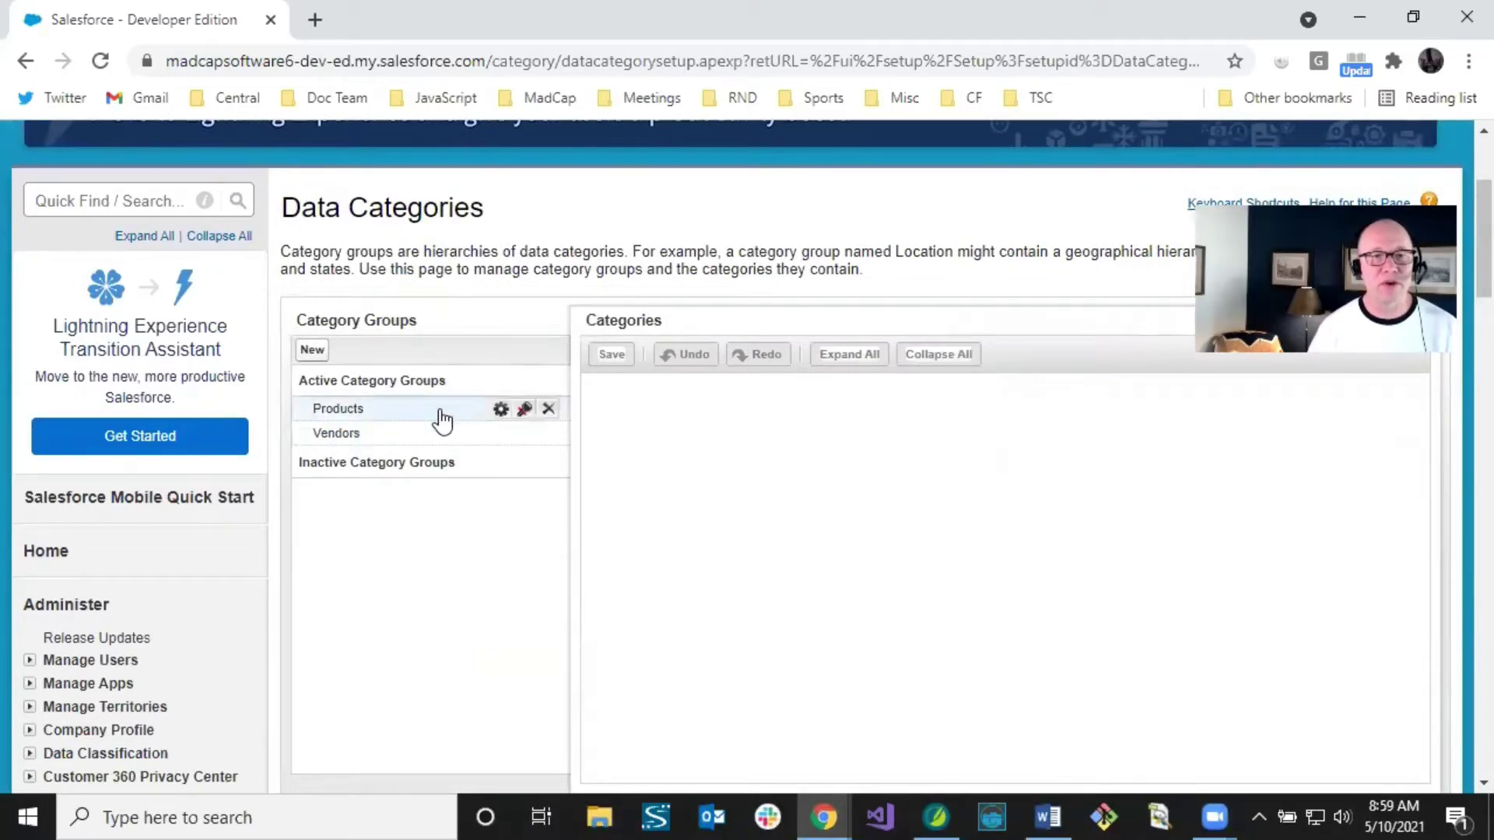
Step: Load the Products tree: All Products with Other, Consumer Electronics, Enterprise Electronics and Computers
{"action": "left_click", "coordinate": [384, 412]}
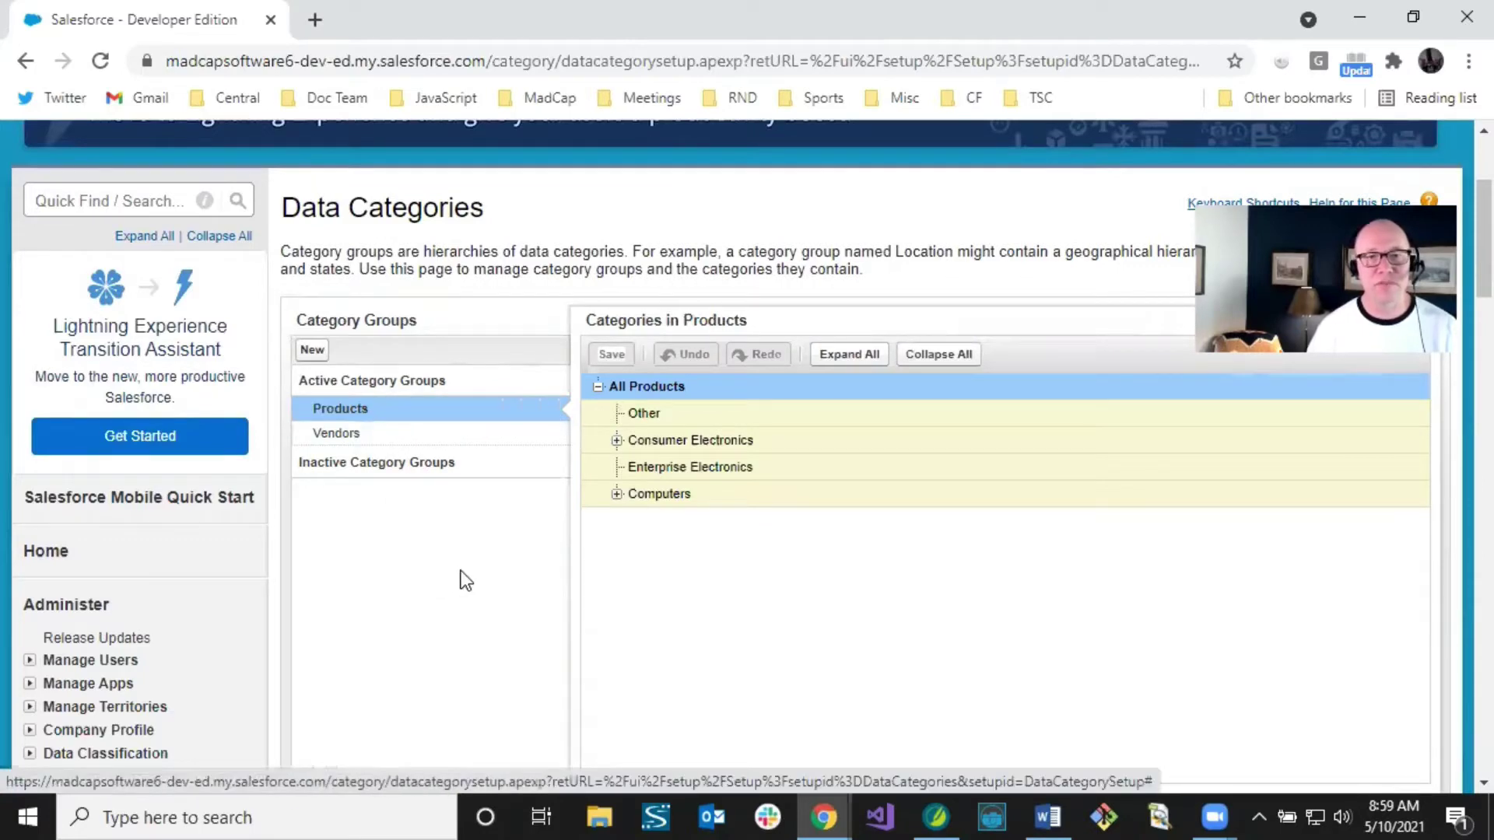
{"action": "mouse_move", "coordinate": [624, 399]}
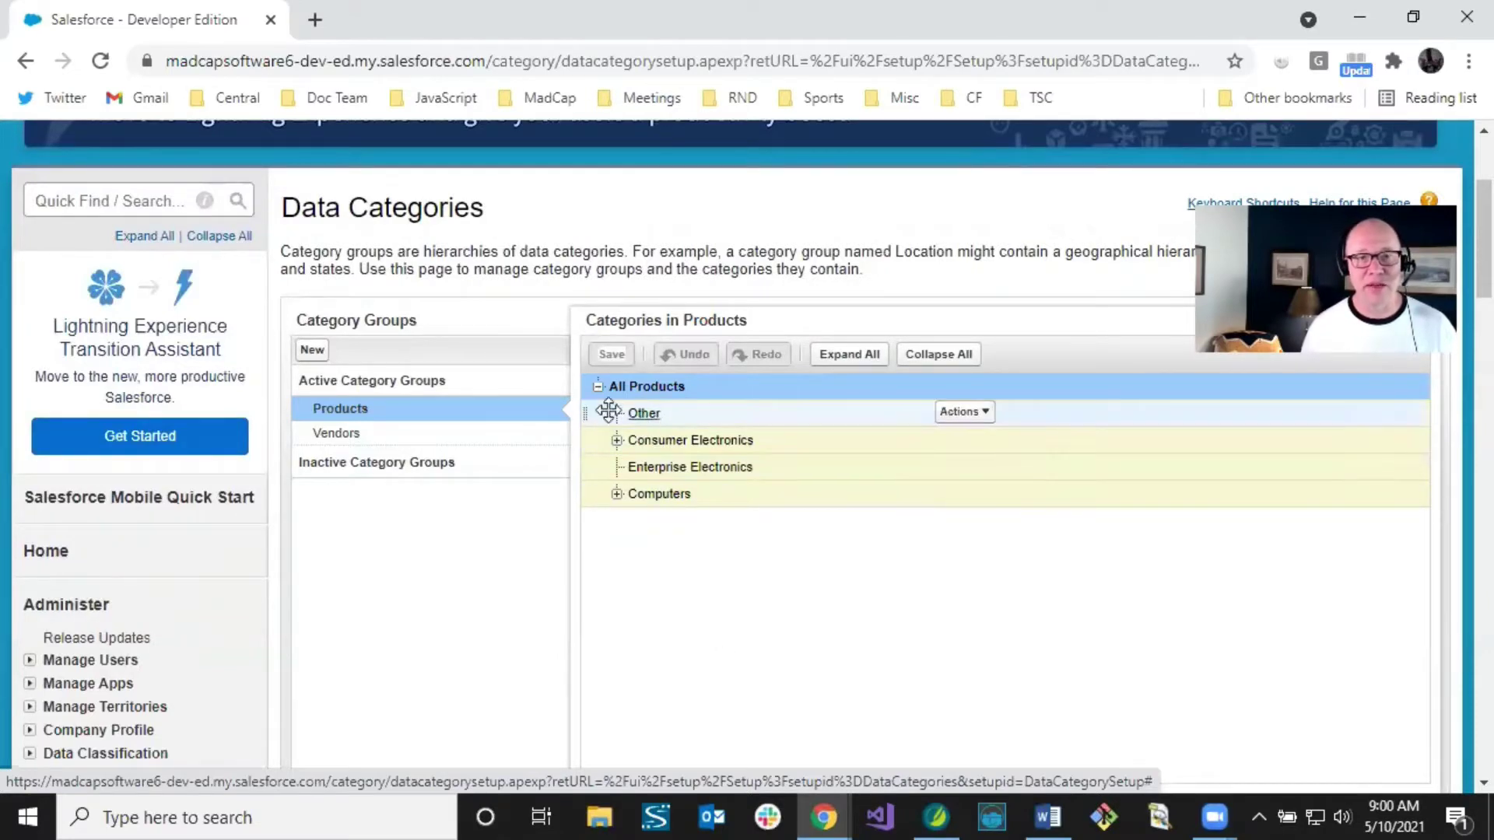
{"action": "mouse_move", "coordinate": [369, 417]}
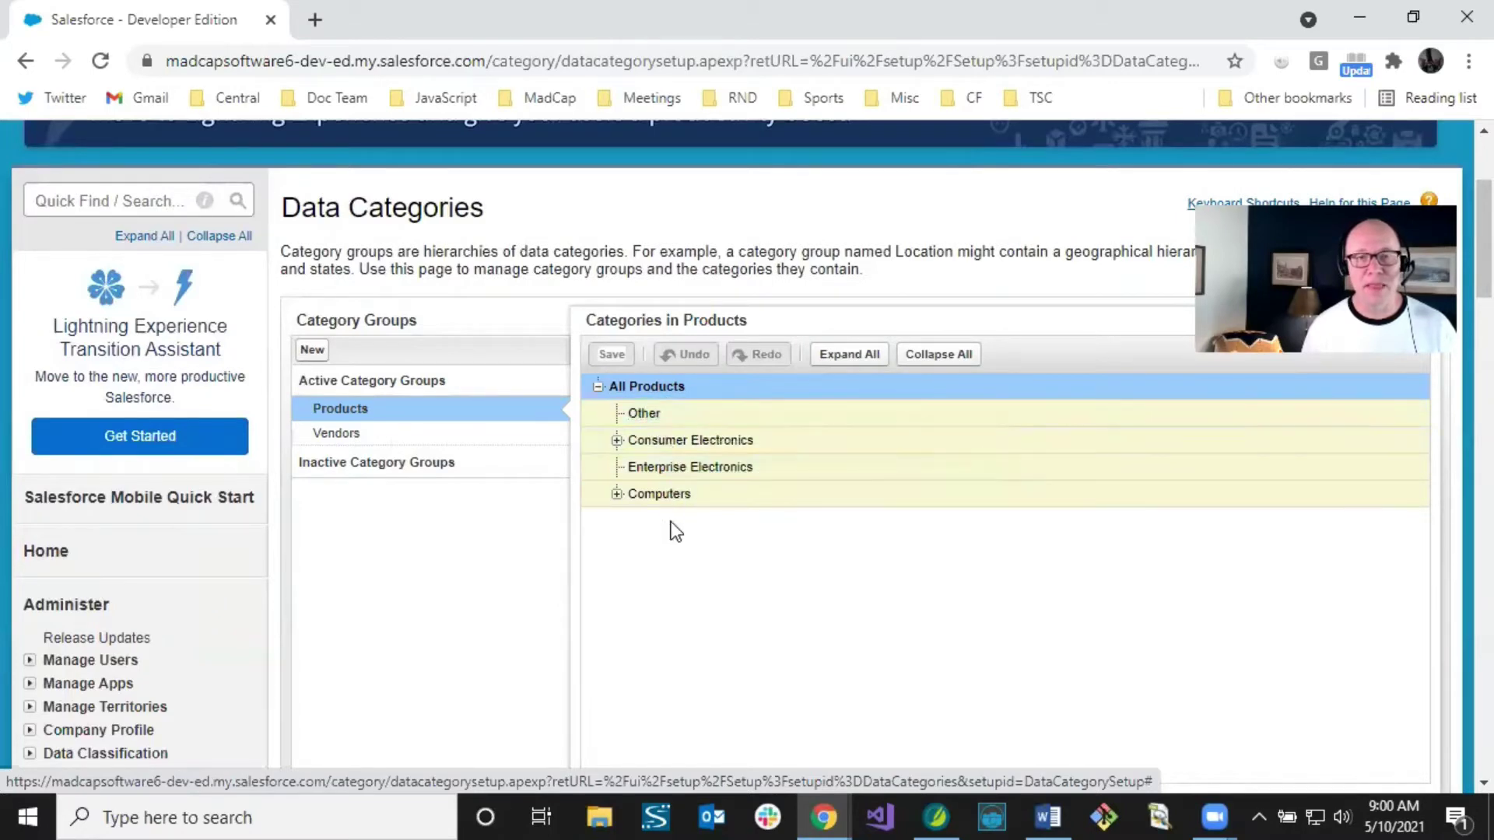
{"action": "mouse_move", "coordinate": [688, 505]}
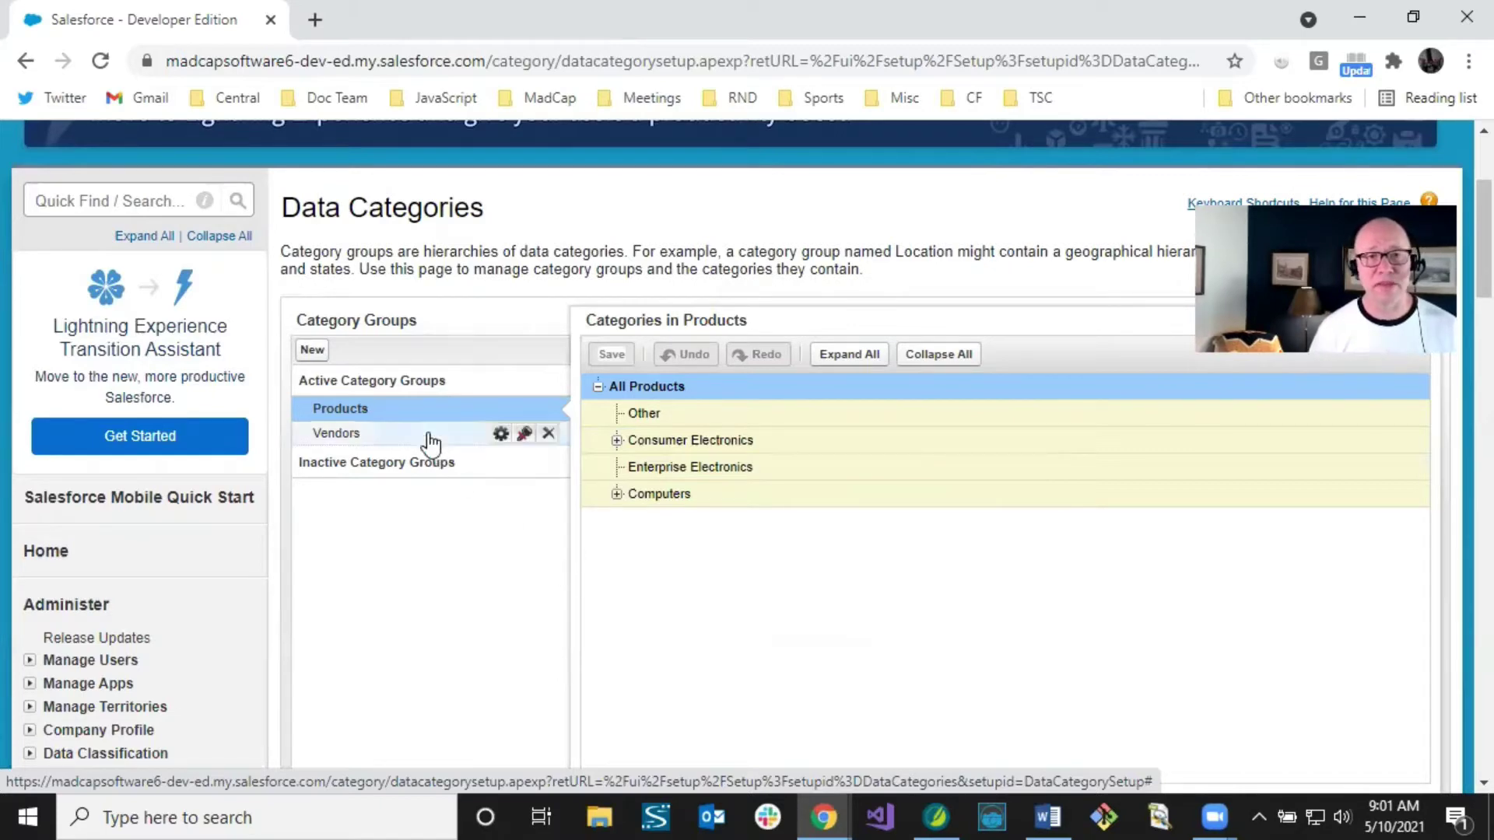
{"action": "mouse_move", "coordinate": [454, 416]}
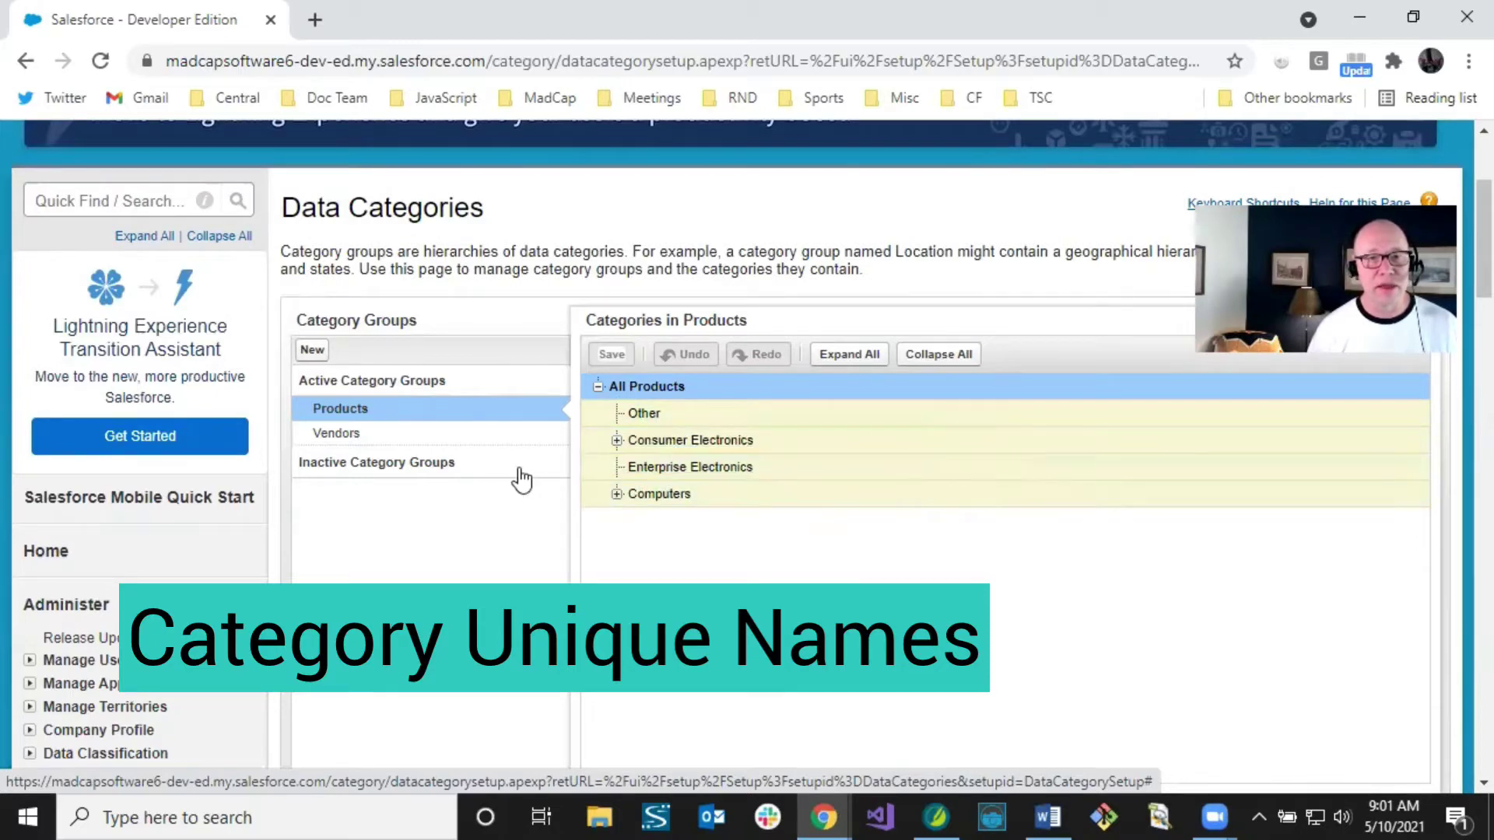
Step: Expand Consumer Electronics and Computers to reveal their subcategories, including both Smart Phones entries
{"action": "left_click", "coordinate": [617, 440]}
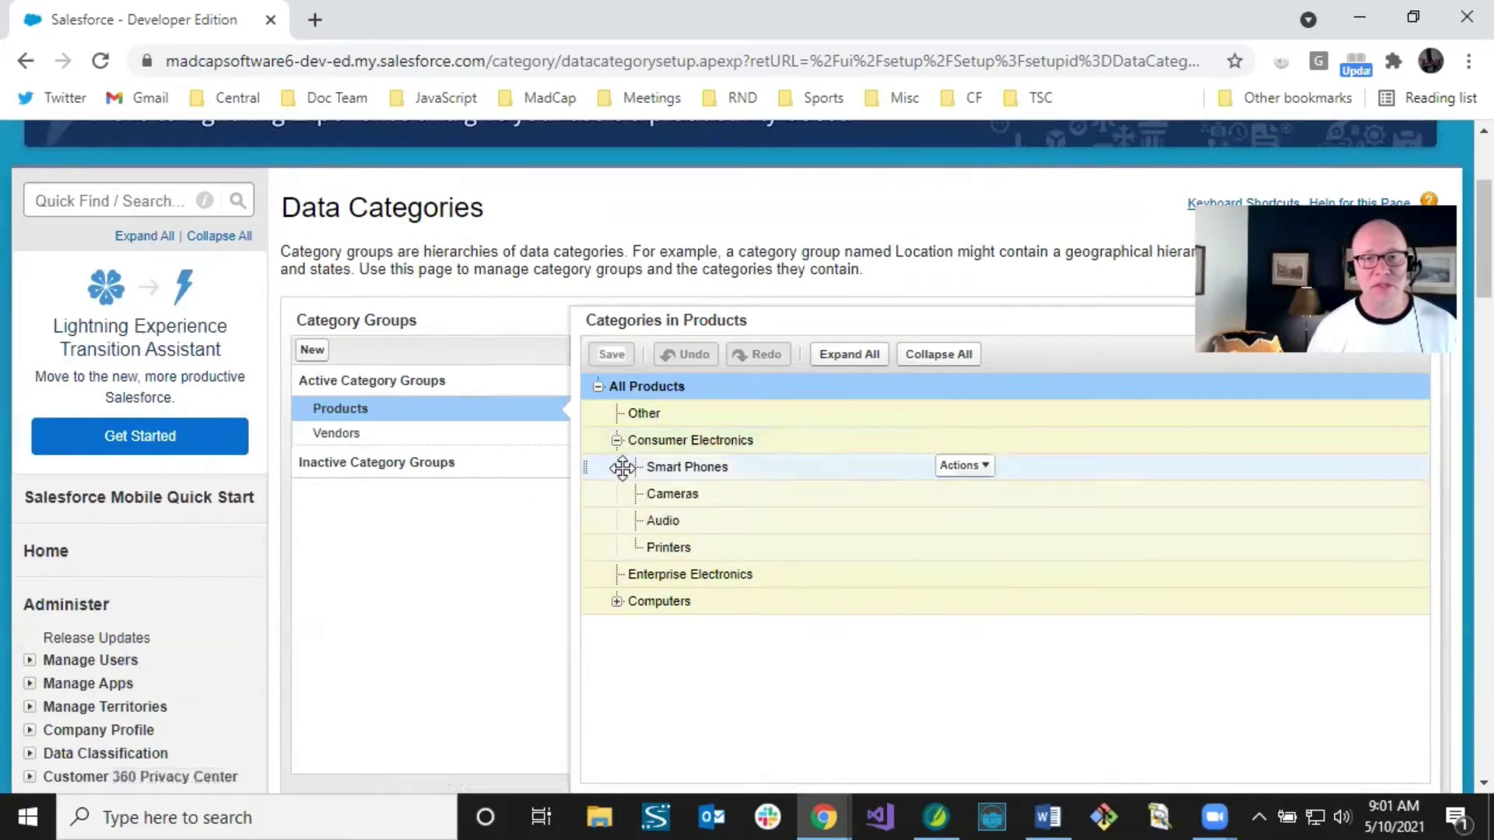
{"action": "mouse_move", "coordinate": [667, 475]}
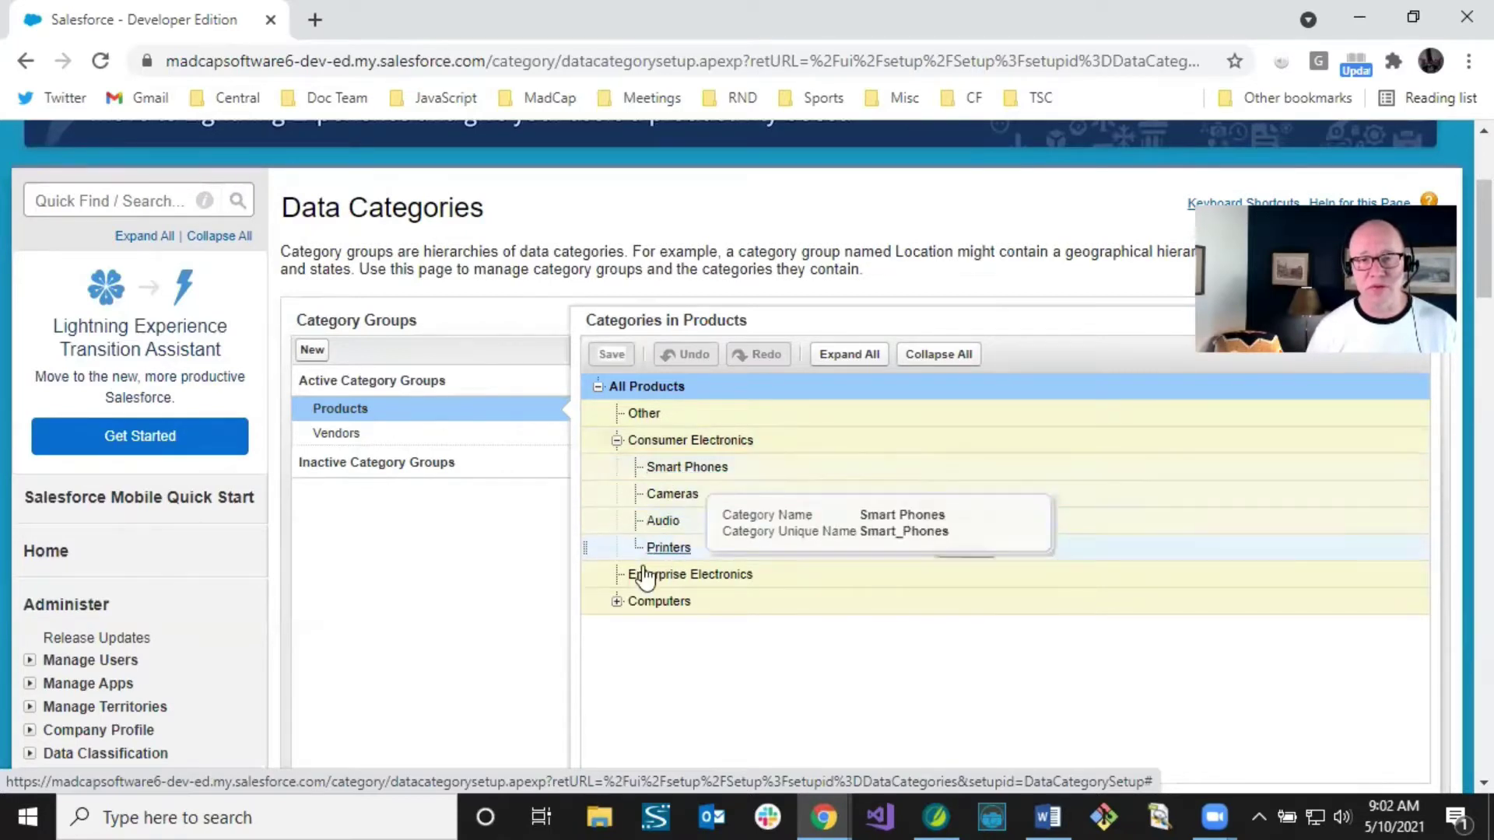
{"action": "left_click", "coordinate": [616, 602]}
{"action": "scroll", "coordinate": [784, 582], "scroll_direction": "down", "scroll_amount": 2}
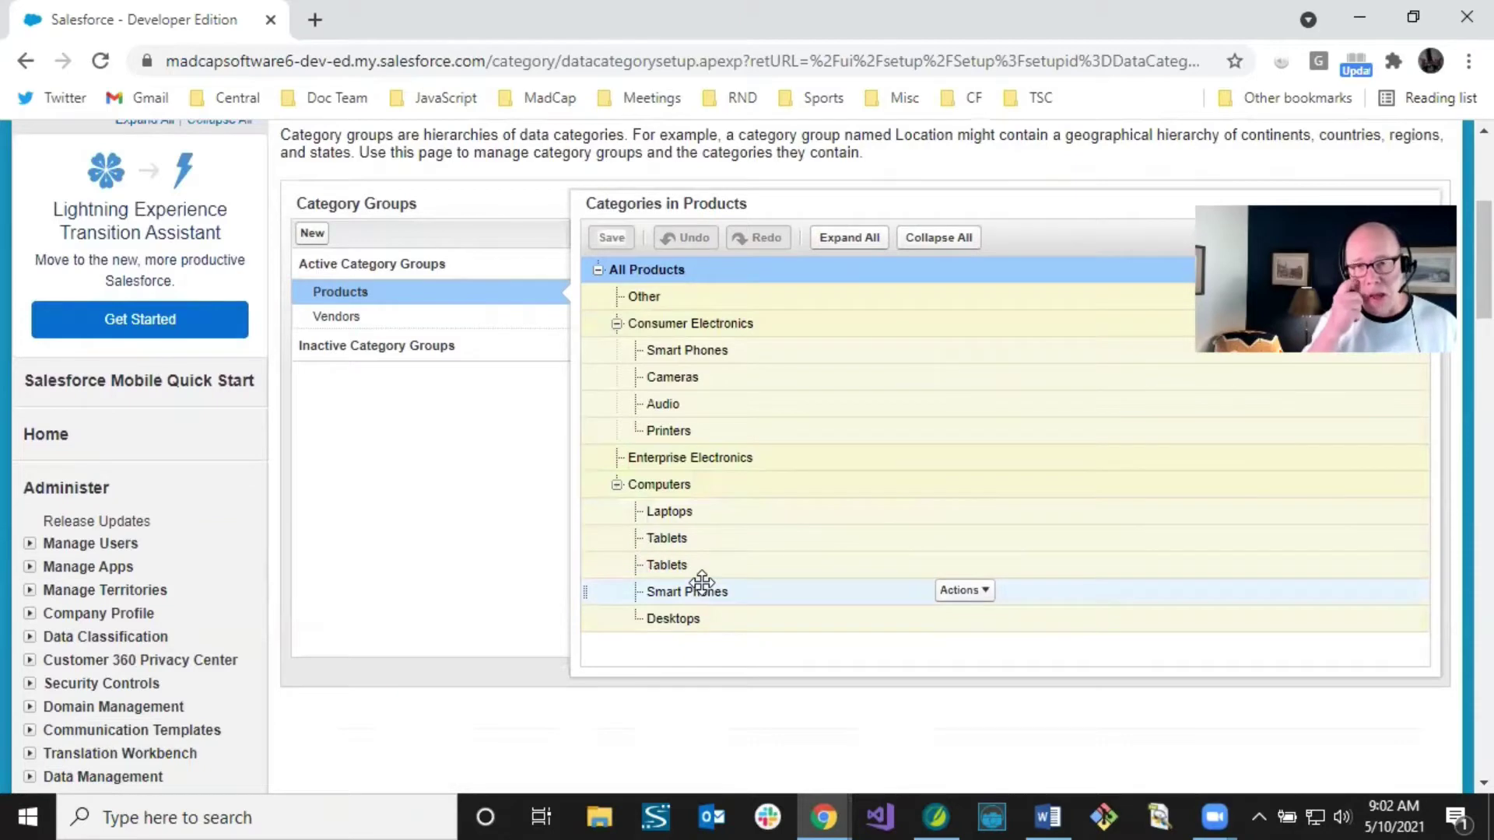
{"action": "mouse_move", "coordinate": [708, 601]}
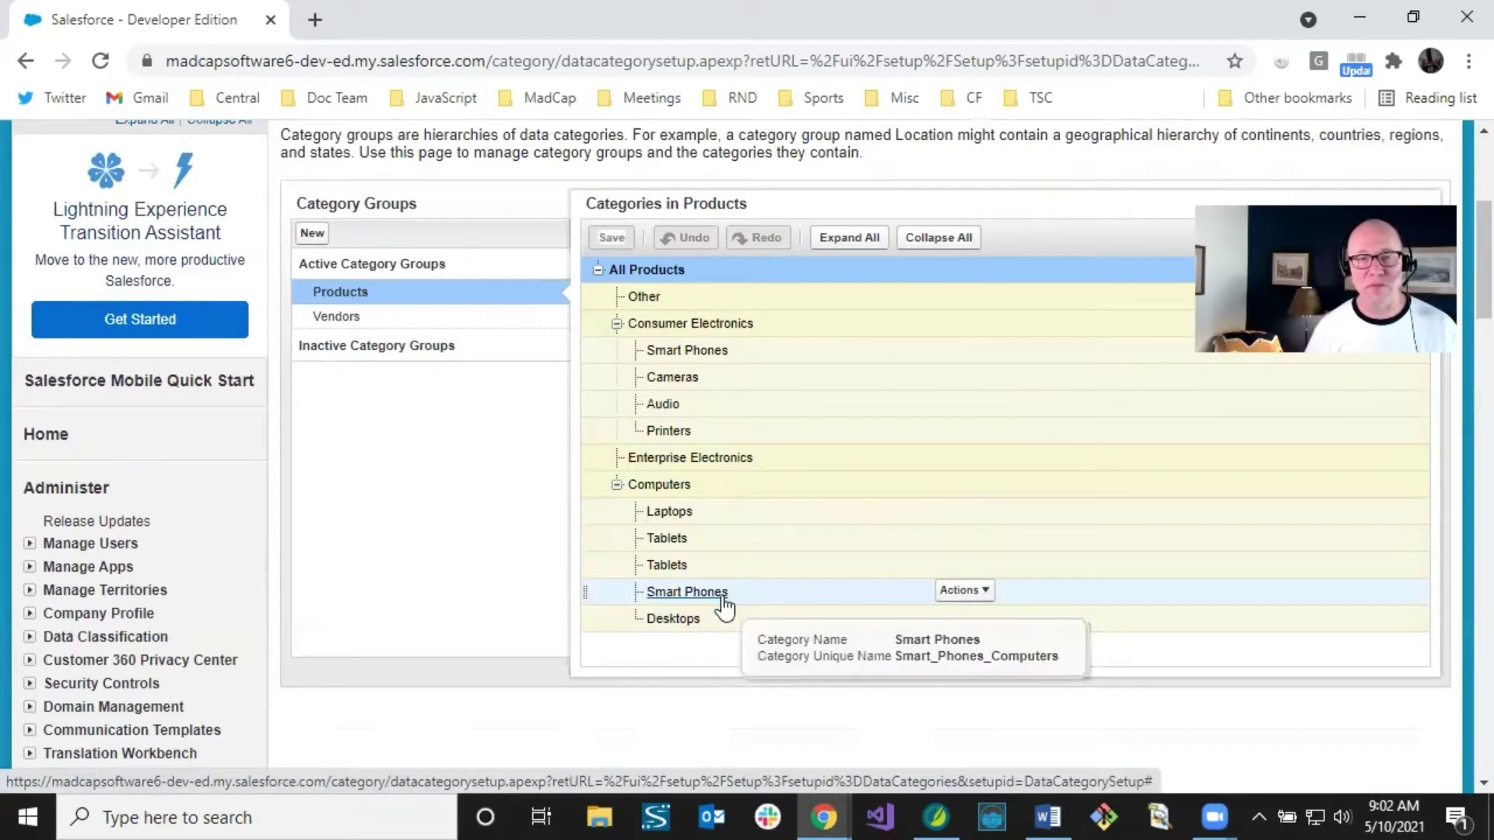
Step: Try dragging the Smart Phones category higher up the Products tree
{"action": "left_click_drag", "start_coordinate": [724, 605], "coordinate": [577, 459]}
{"action": "scroll", "coordinate": [573, 466], "scroll_direction": "down", "scroll_amount": 3}
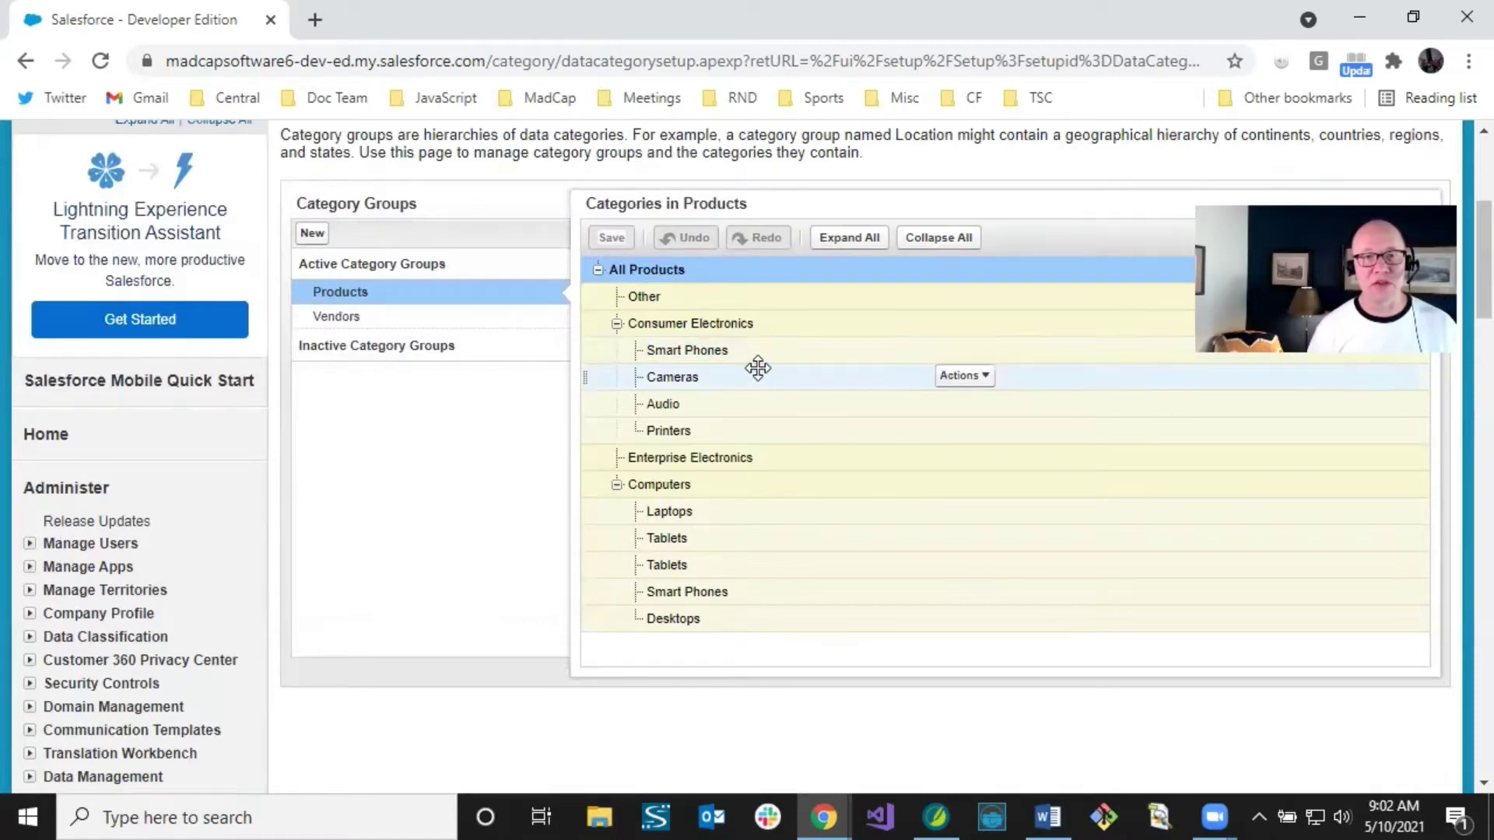
{"action": "mouse_move", "coordinate": [716, 359]}
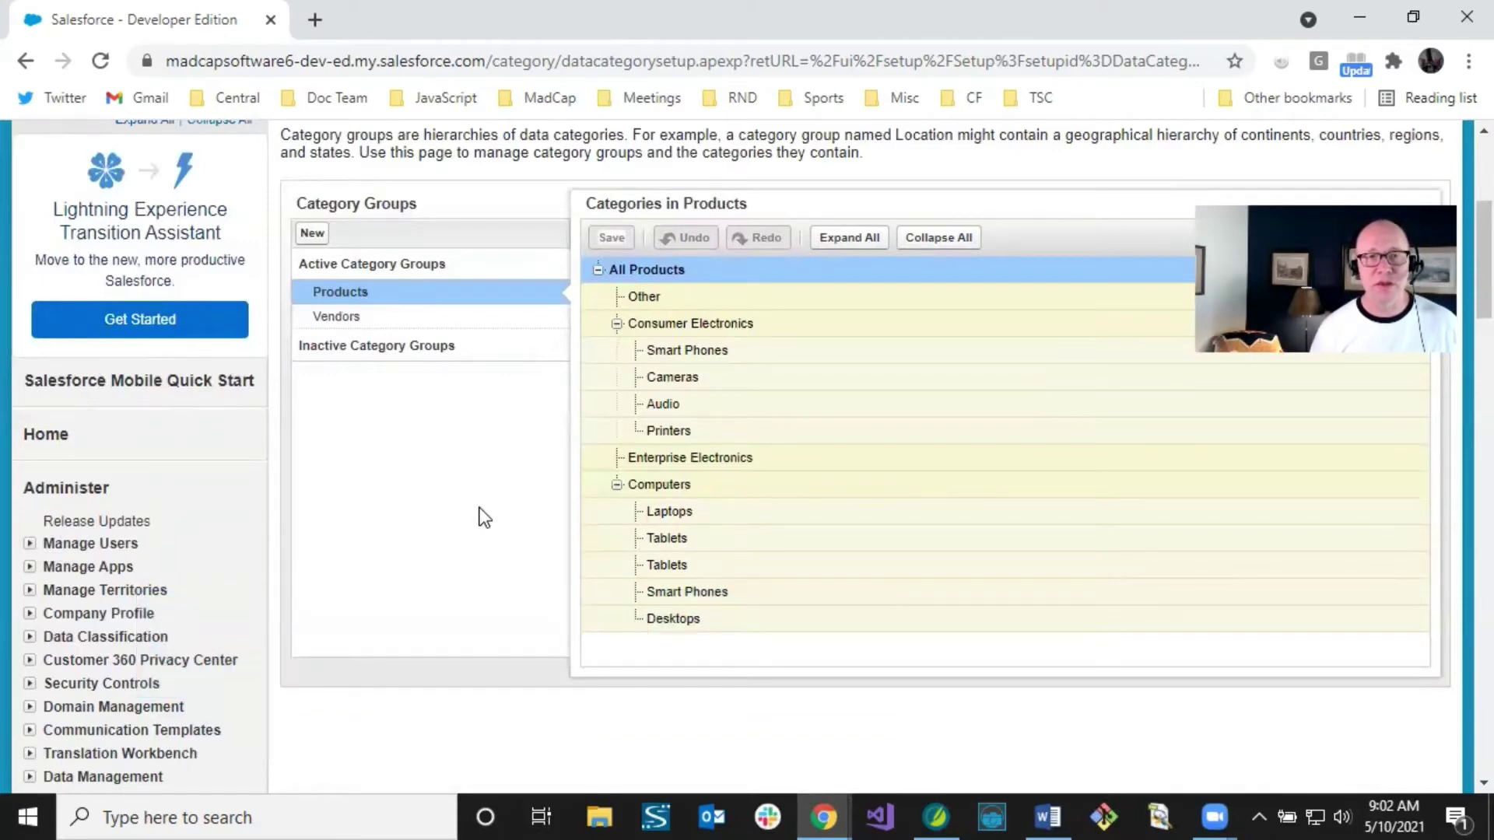
Step: Return to the top of the page and go to the Libraries tab
{"action": "scroll", "coordinate": [483, 517], "scroll_direction": "up", "scroll_amount": 2}
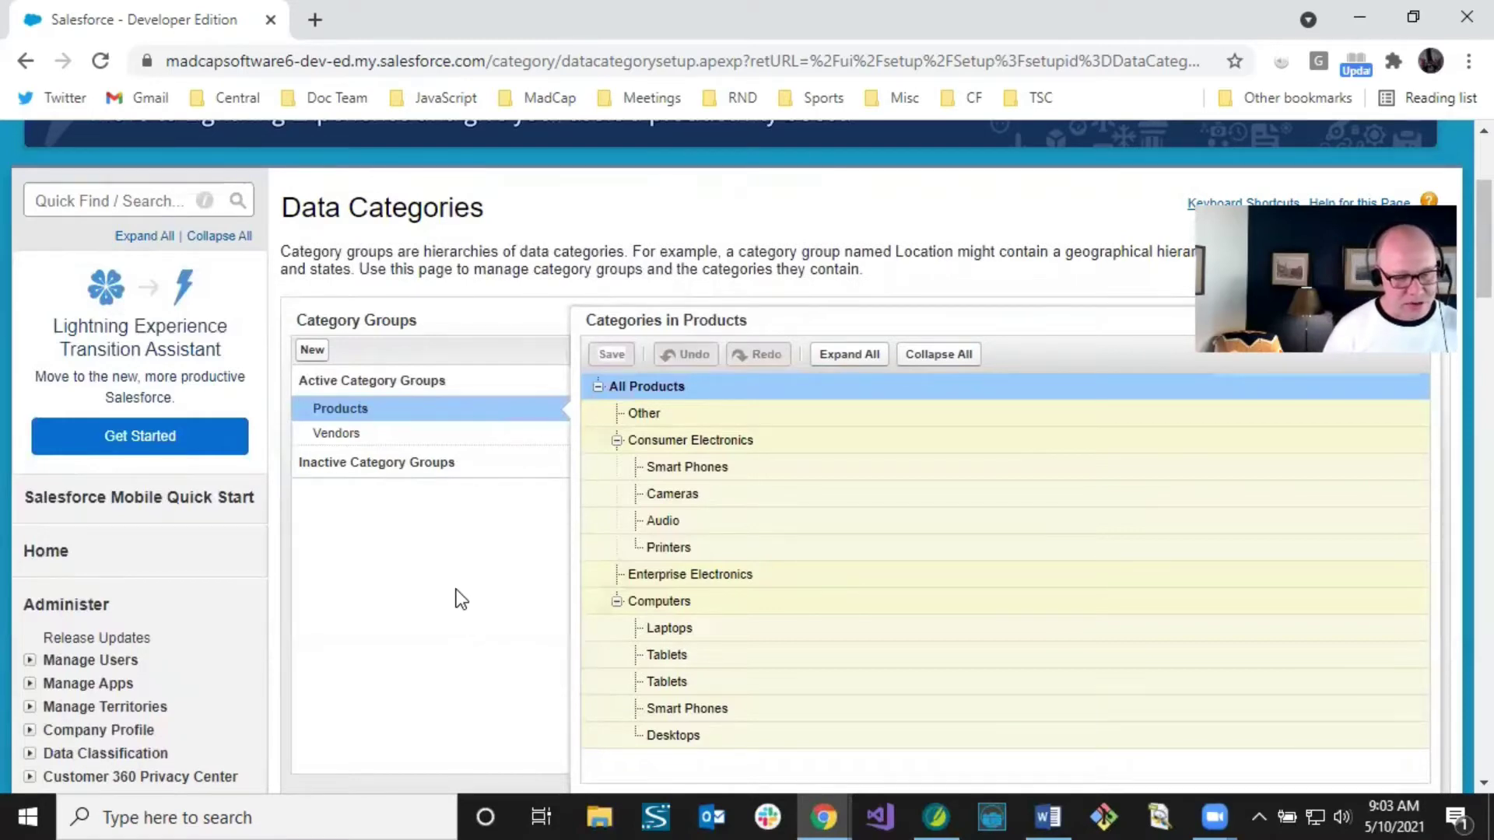
{"action": "scroll", "coordinate": [379, 371], "scroll_direction": "up", "scroll_amount": 3}
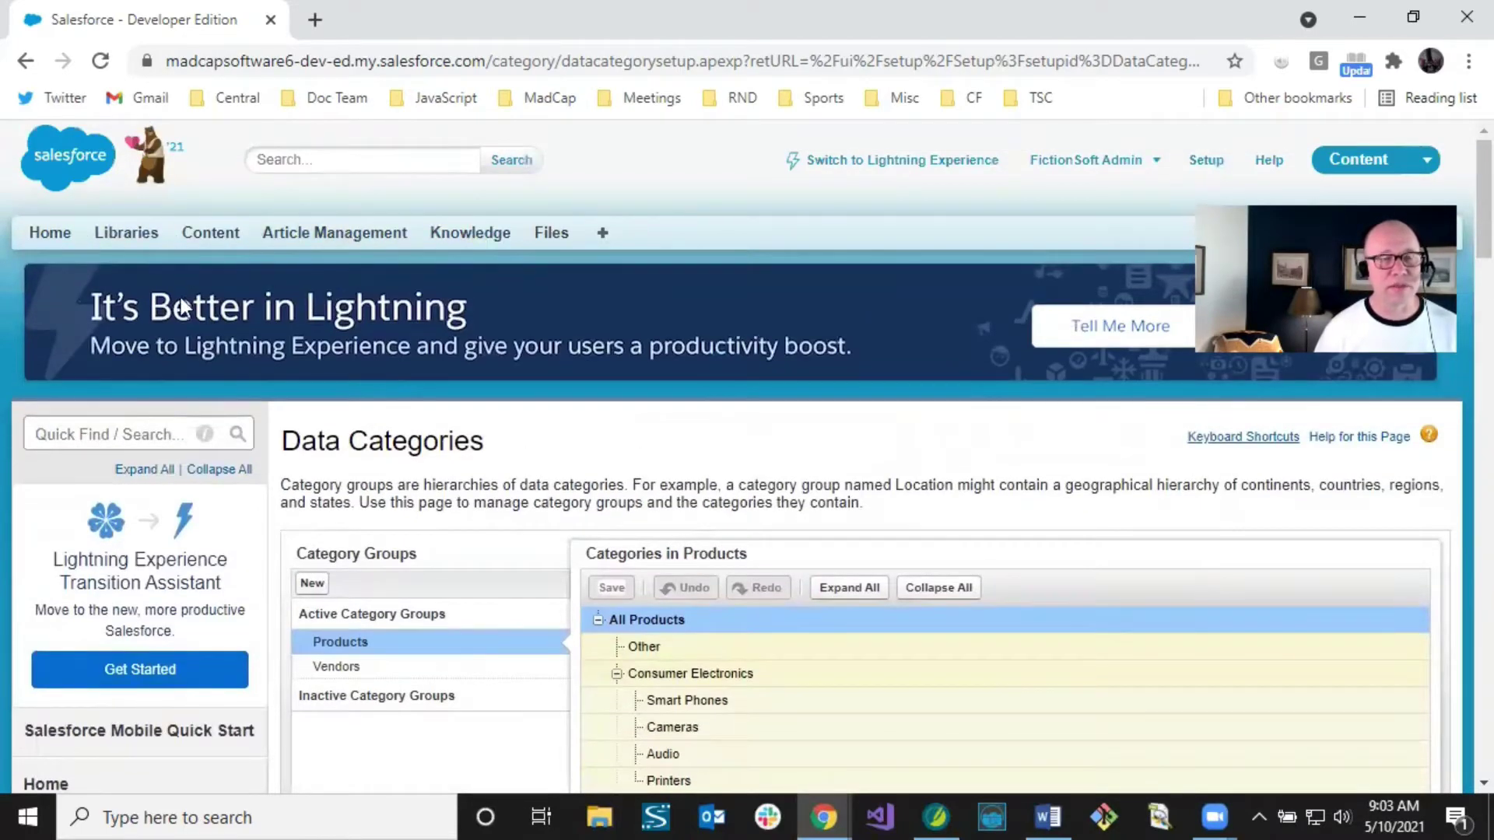
{"action": "left_click", "coordinate": [132, 233]}
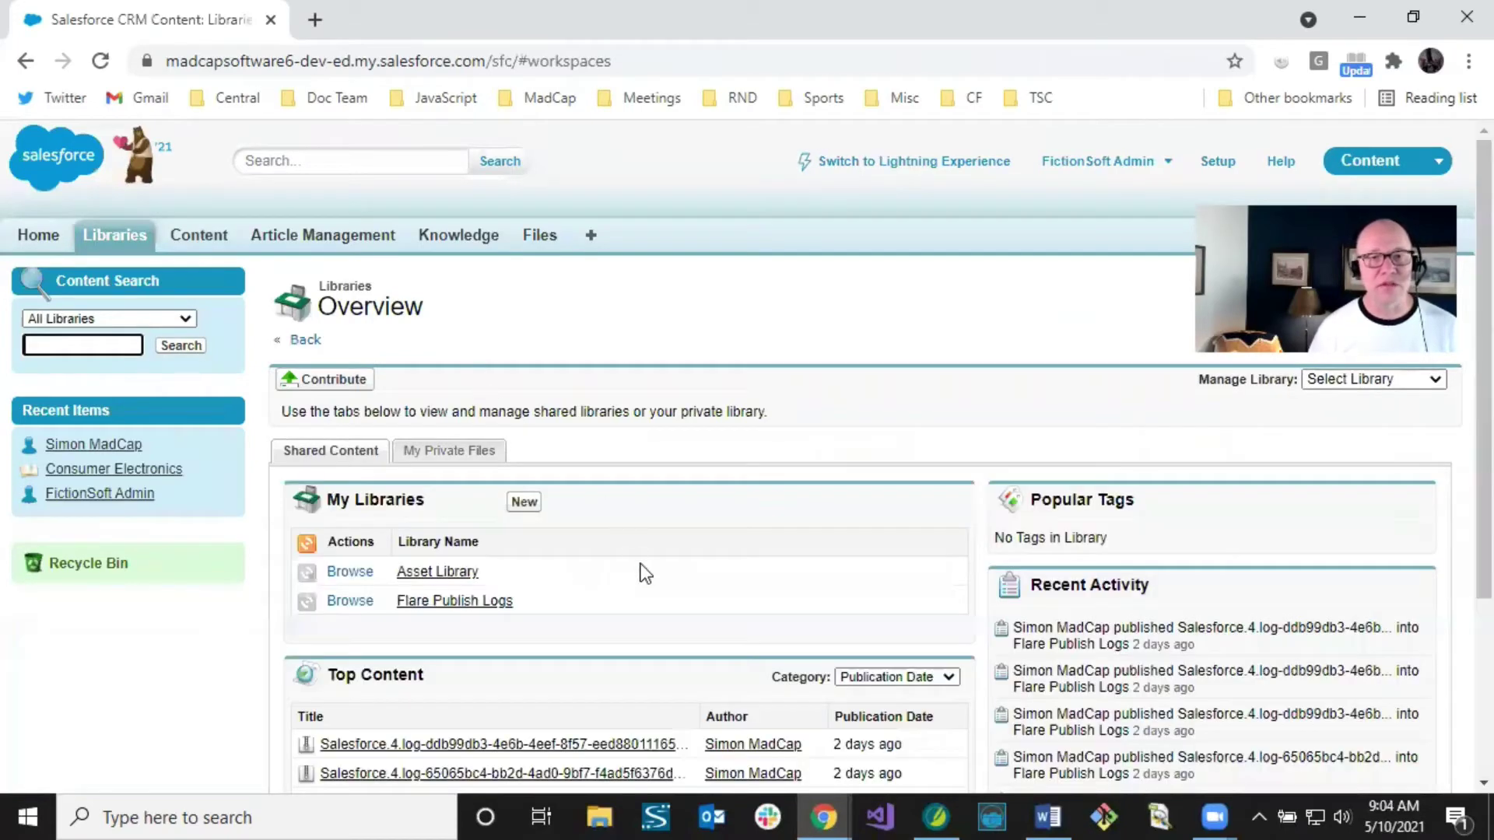
Step: Scroll the Libraries overview to see My Libraries and Top Content
{"action": "scroll", "coordinate": [643, 573], "scroll_direction": "down", "scroll_amount": 2}
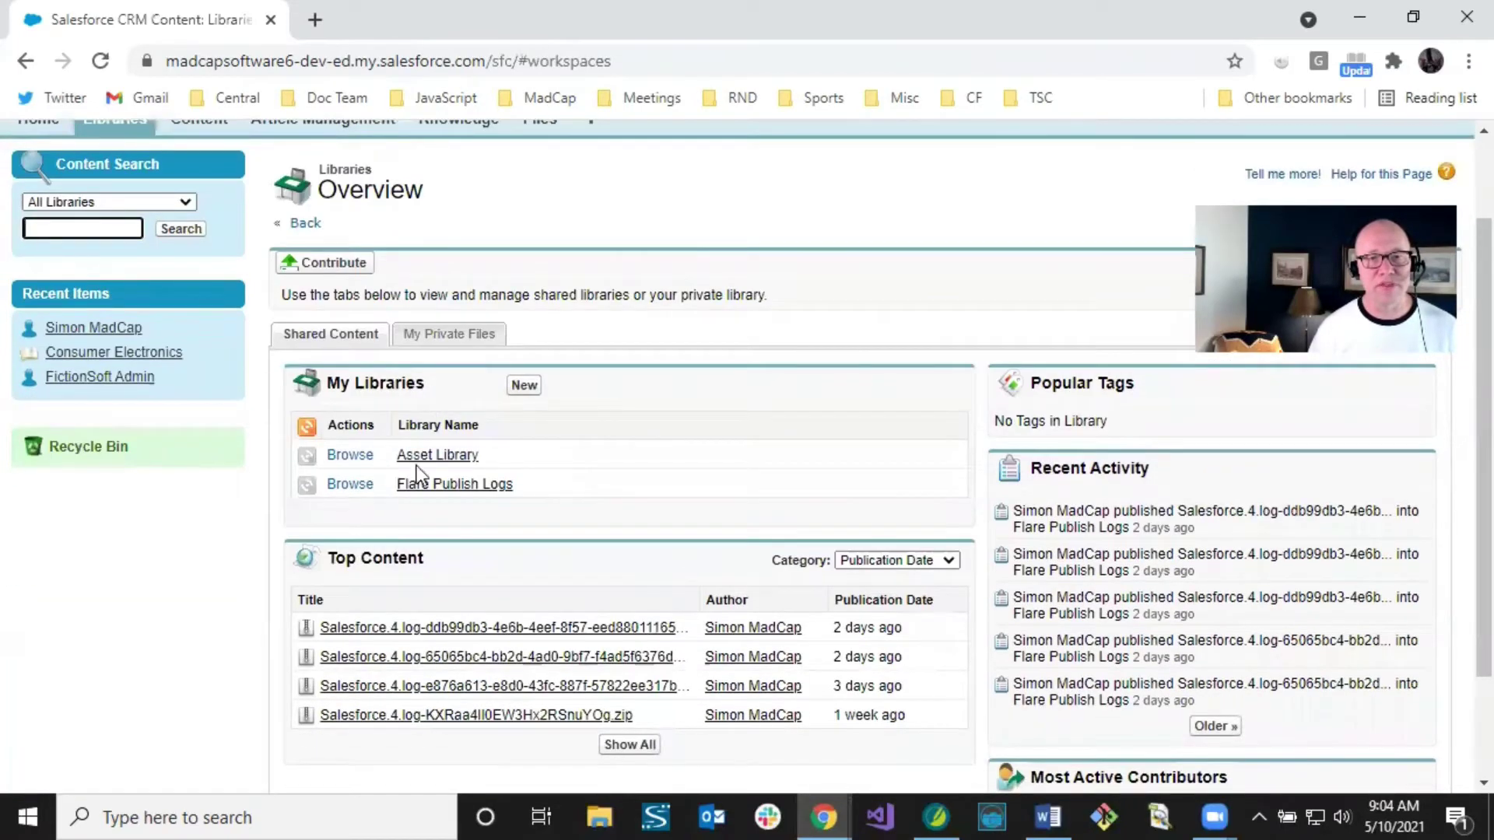
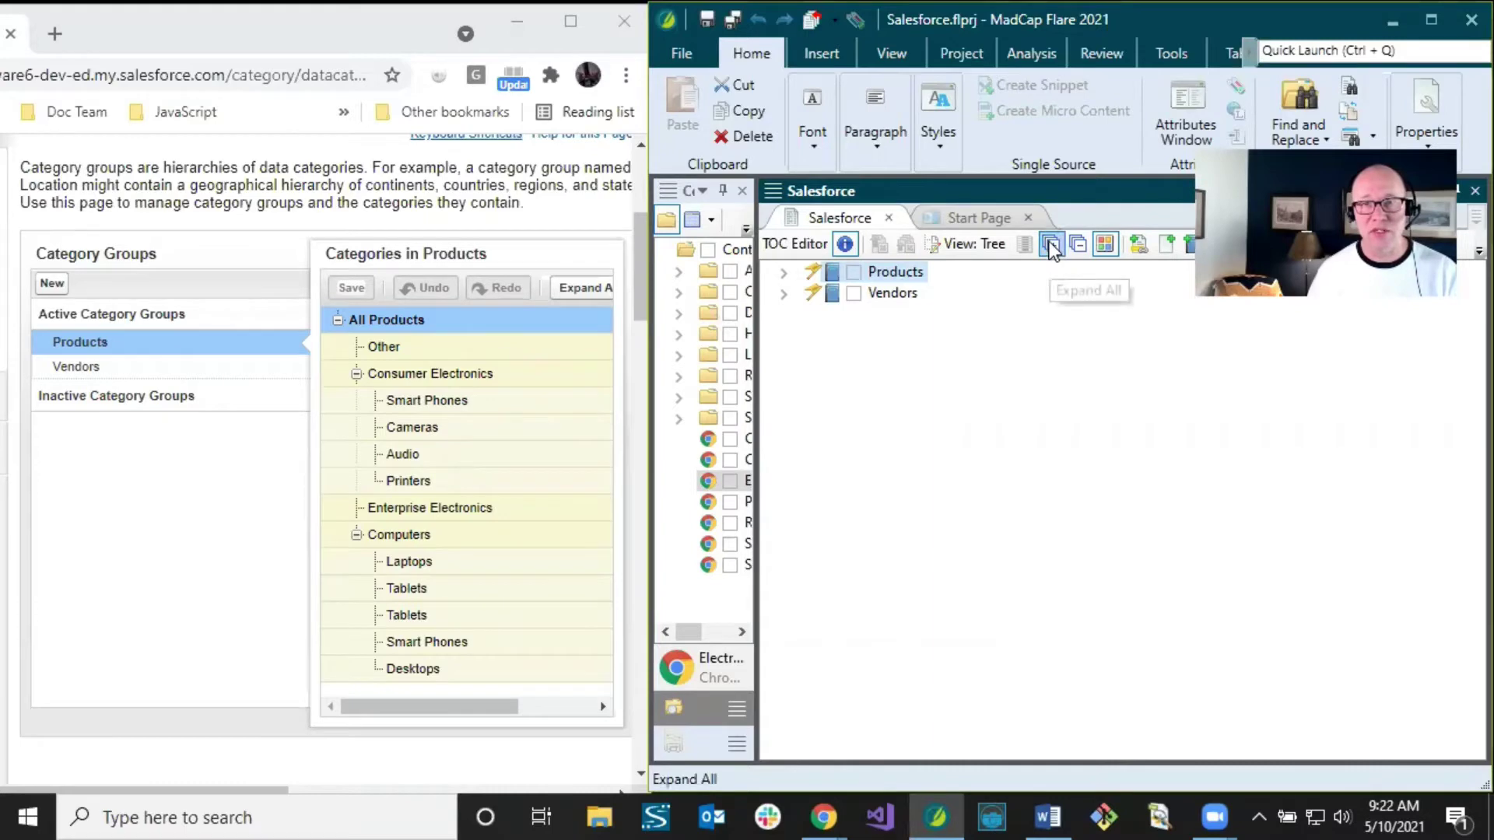
Step: Expand every TOC entry, then collapse the All Products branch and the All branch under Vendors
{"action": "left_click", "coordinate": [1052, 245]}
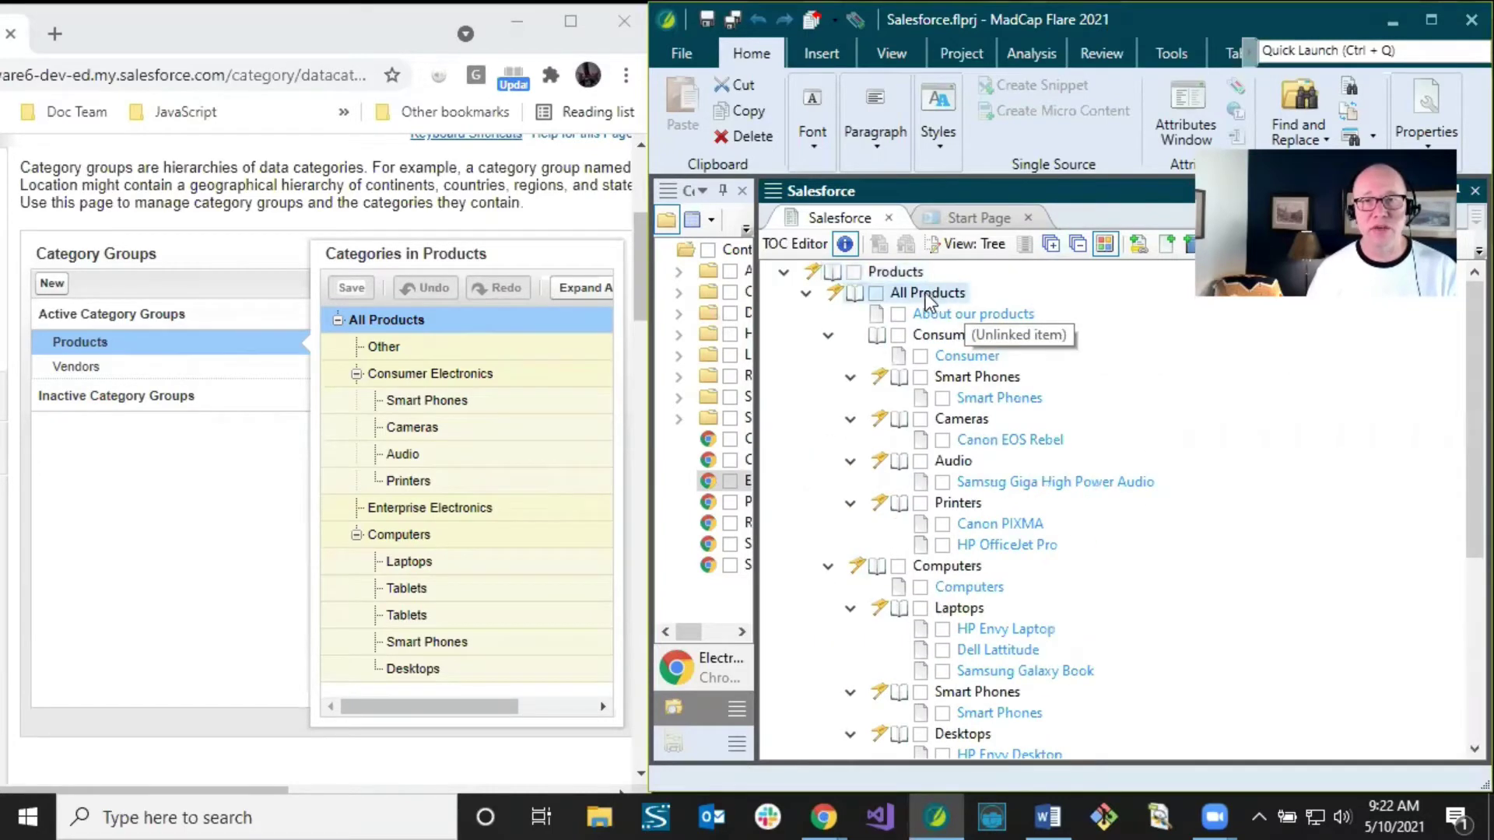
{"action": "left_click", "coordinate": [806, 293]}
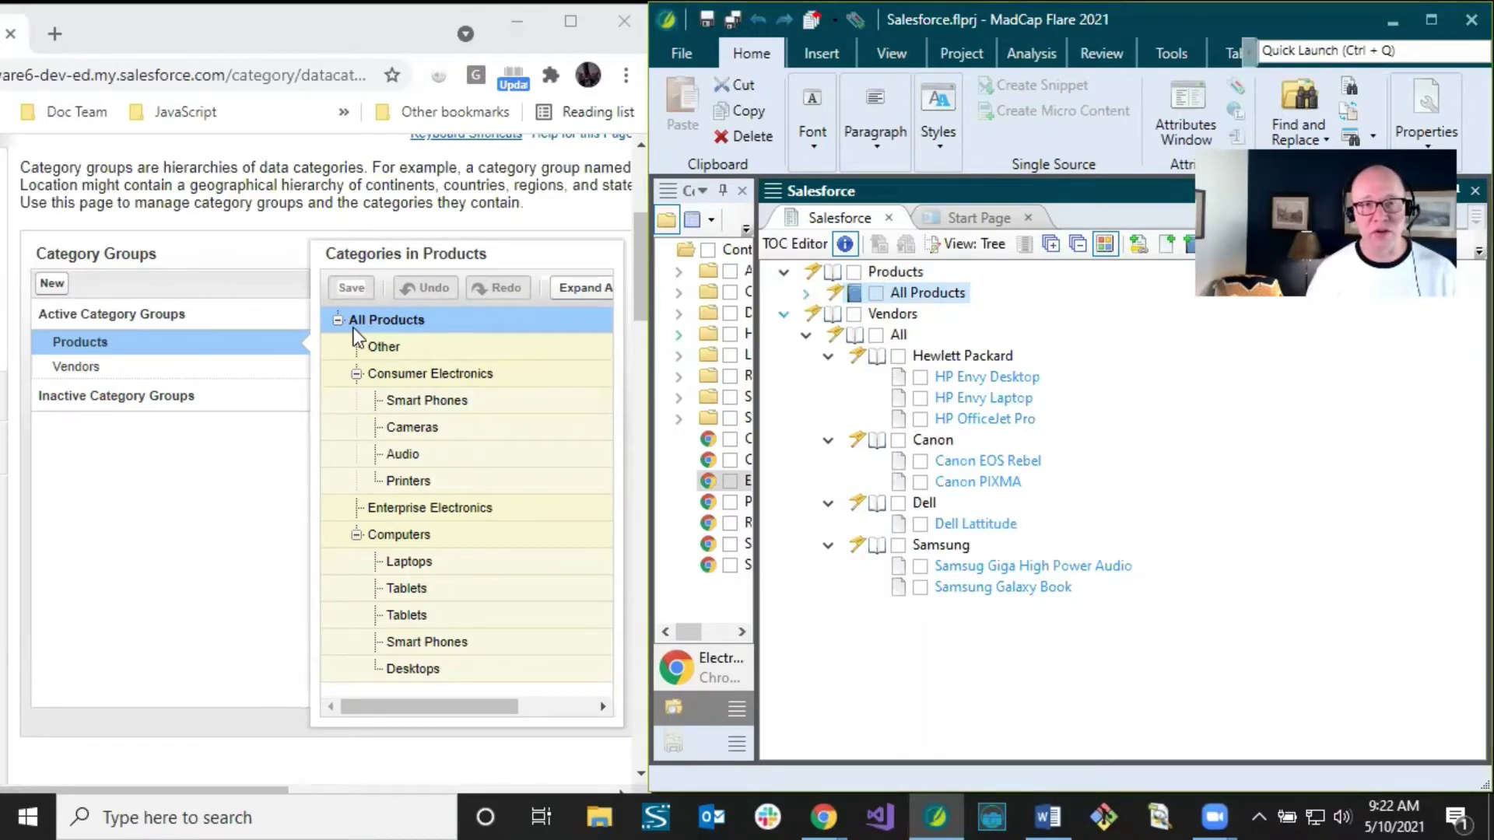
{"action": "mouse_move", "coordinate": [236, 350]}
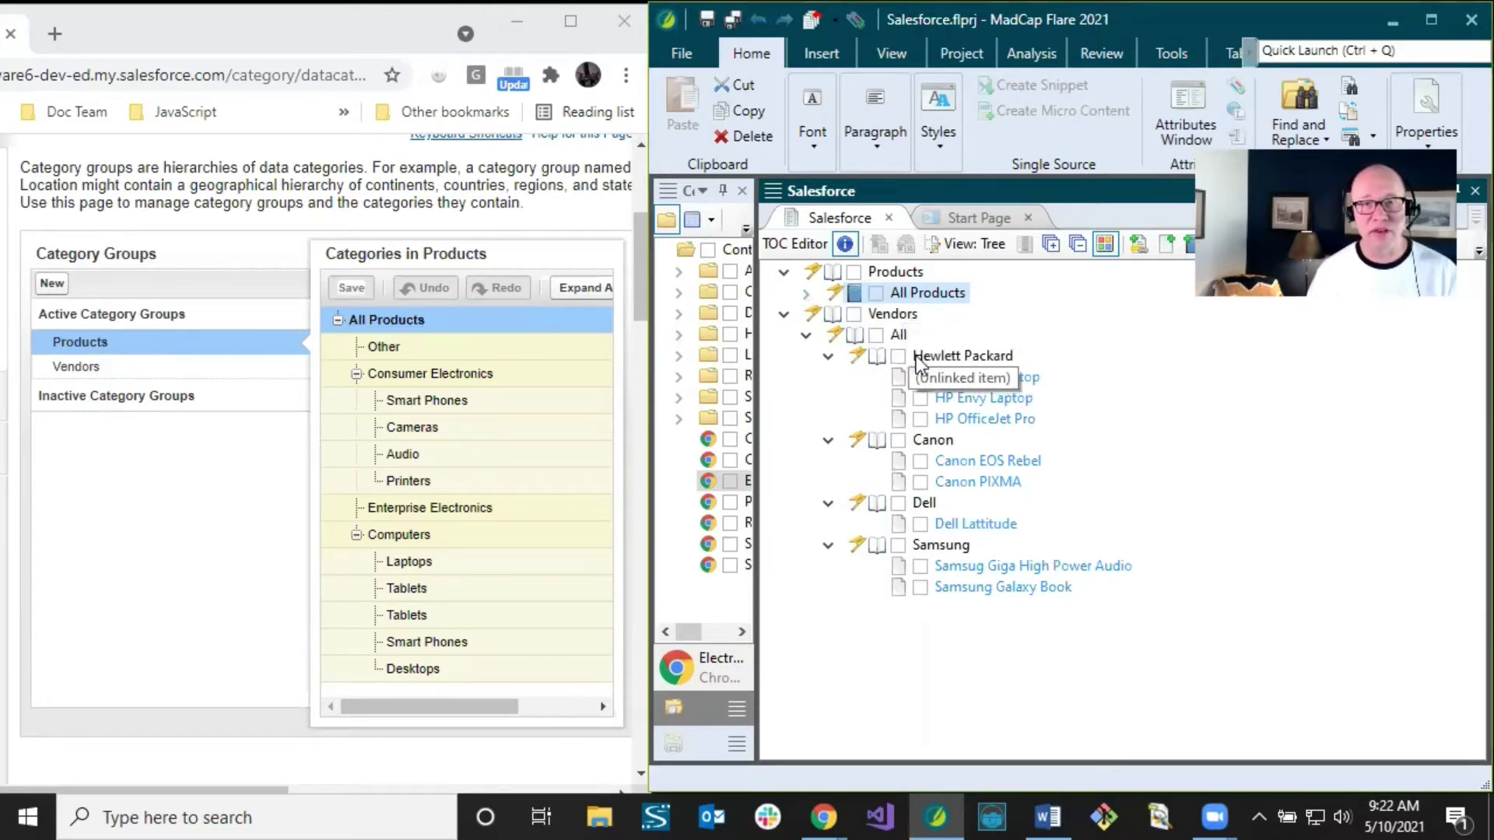
{"action": "left_click", "coordinate": [806, 335]}
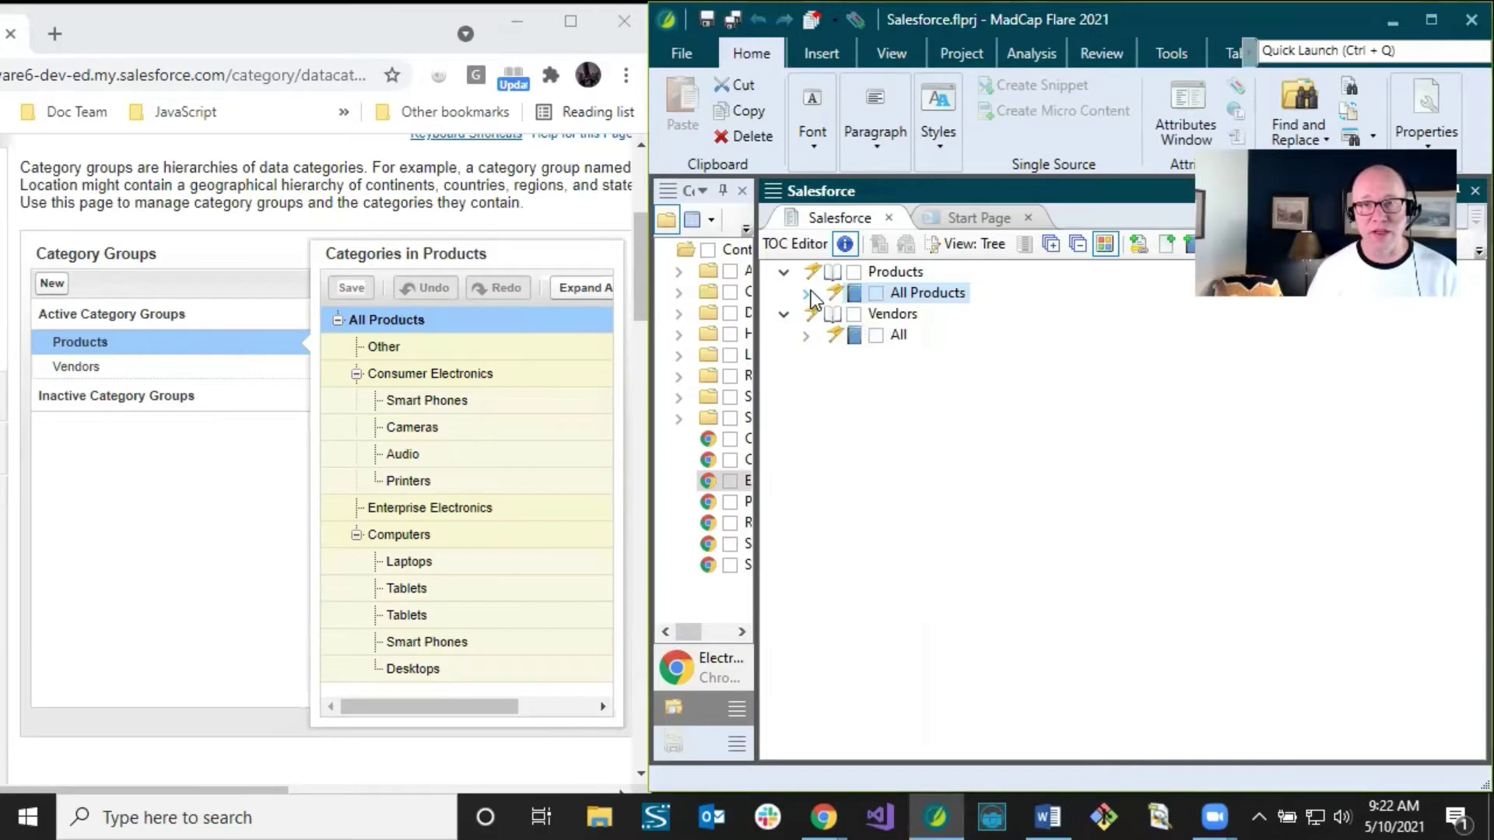
Step: Expand All Products and select its Consumer Electronics and Cameras entries
{"action": "left_click", "coordinate": [806, 293]}
{"action": "scroll", "coordinate": [833, 334], "scroll_direction": "up", "scroll_amount": 1}
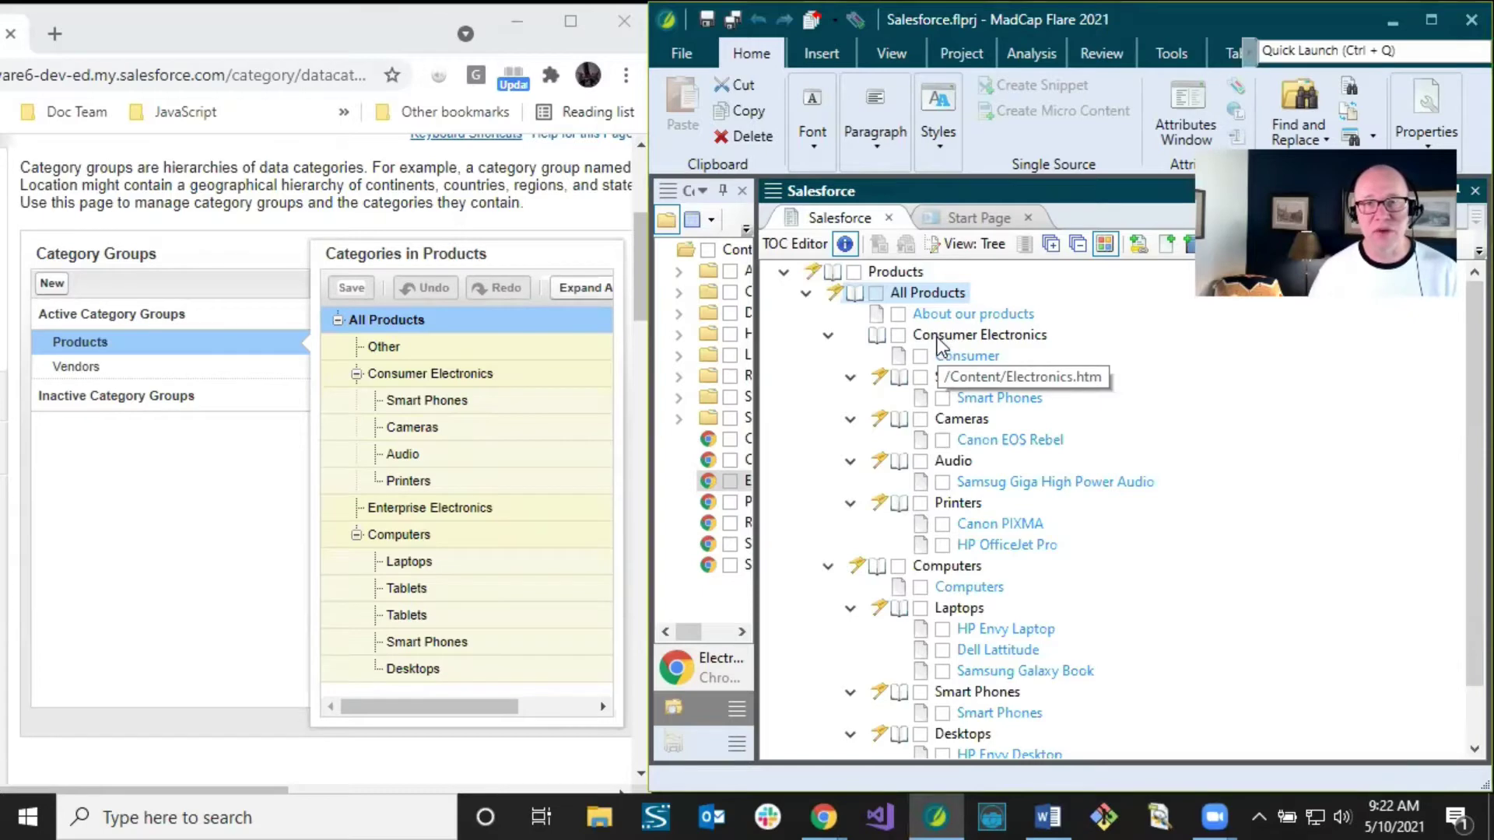
{"action": "left_click", "coordinate": [944, 342]}
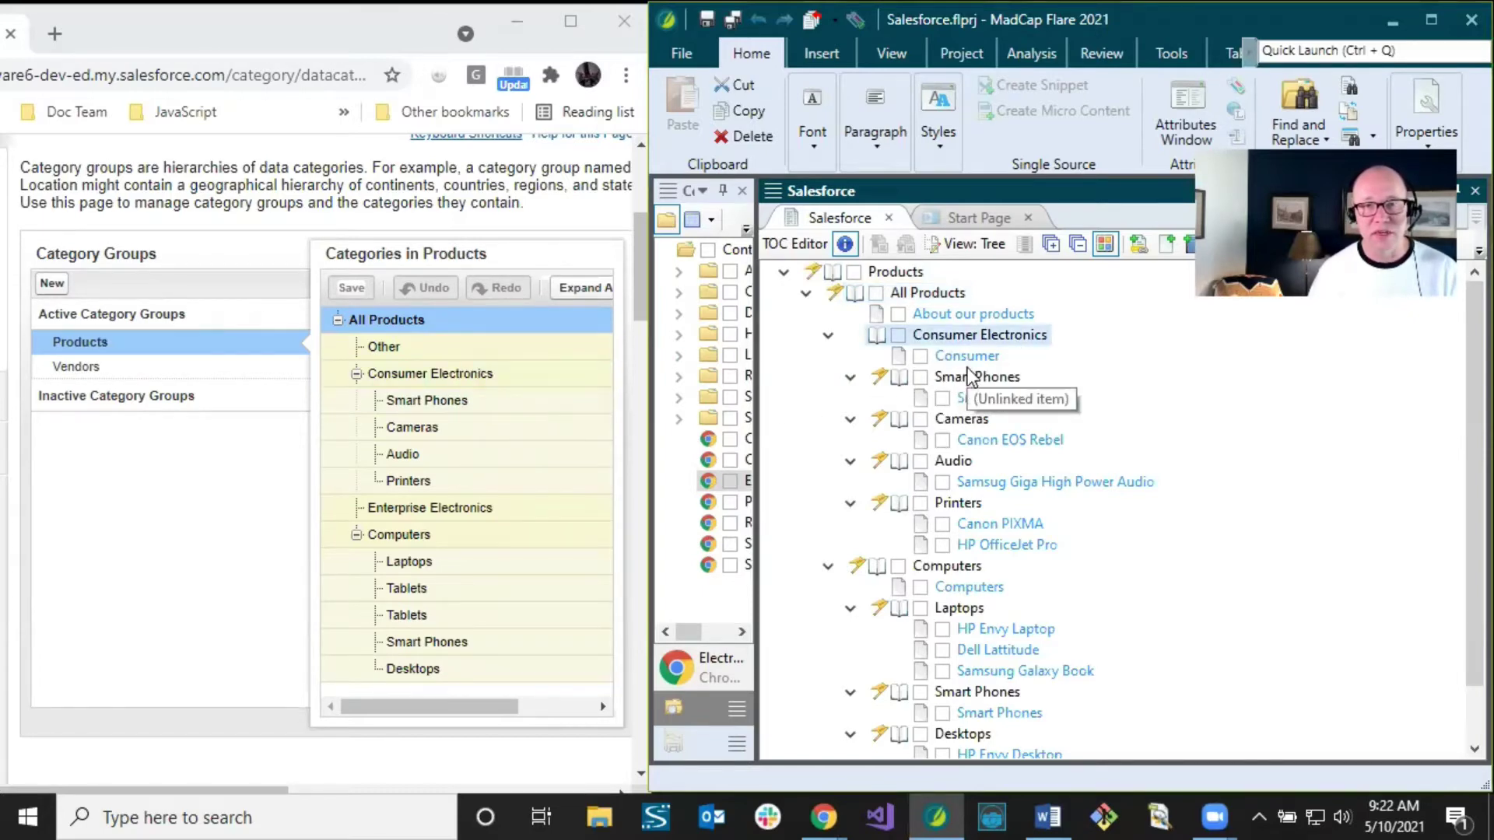
{"action": "left_click", "coordinate": [958, 418]}
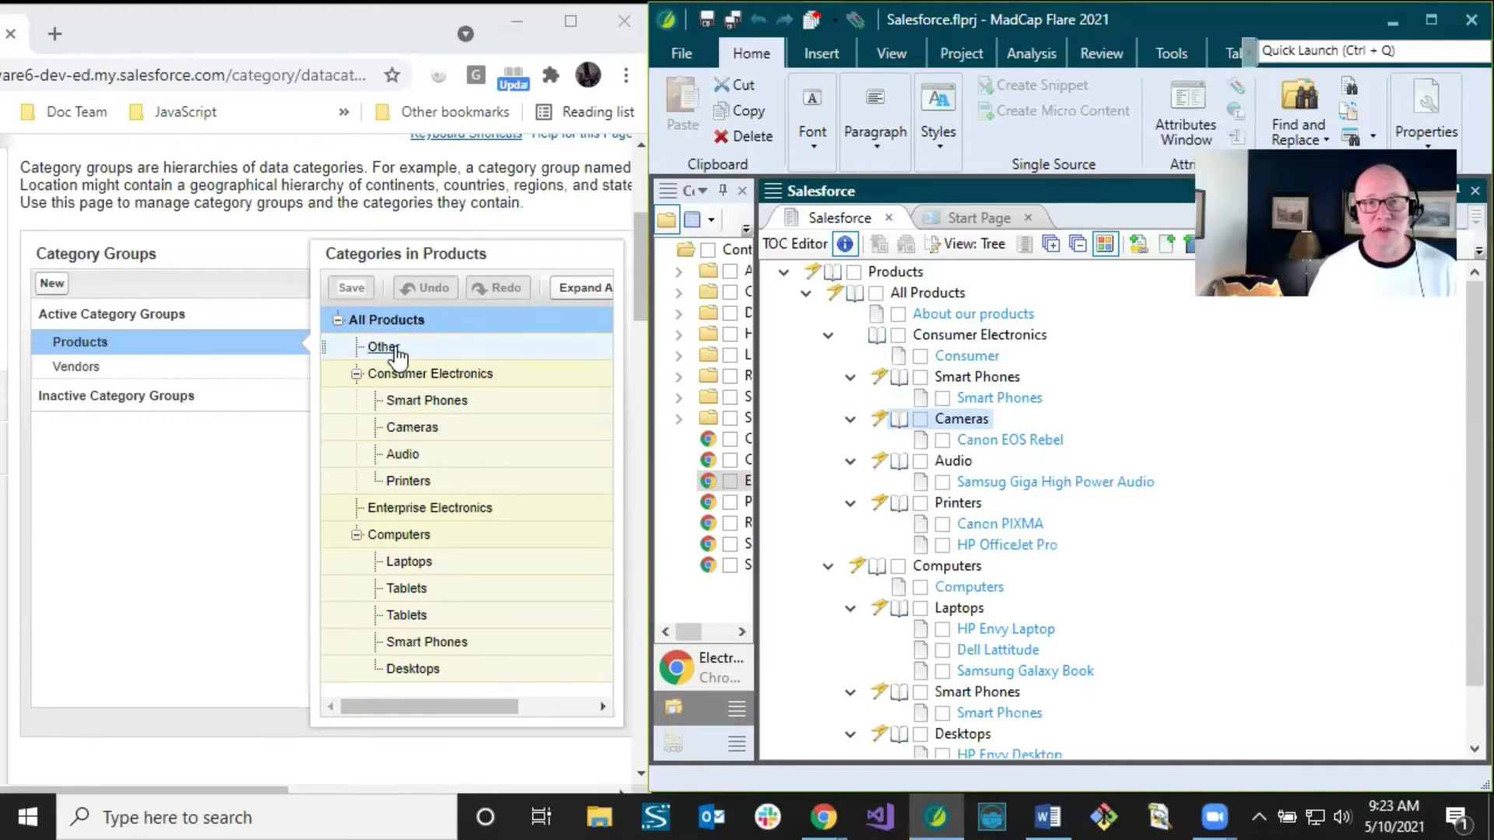
{"action": "mouse_move", "coordinate": [382, 354]}
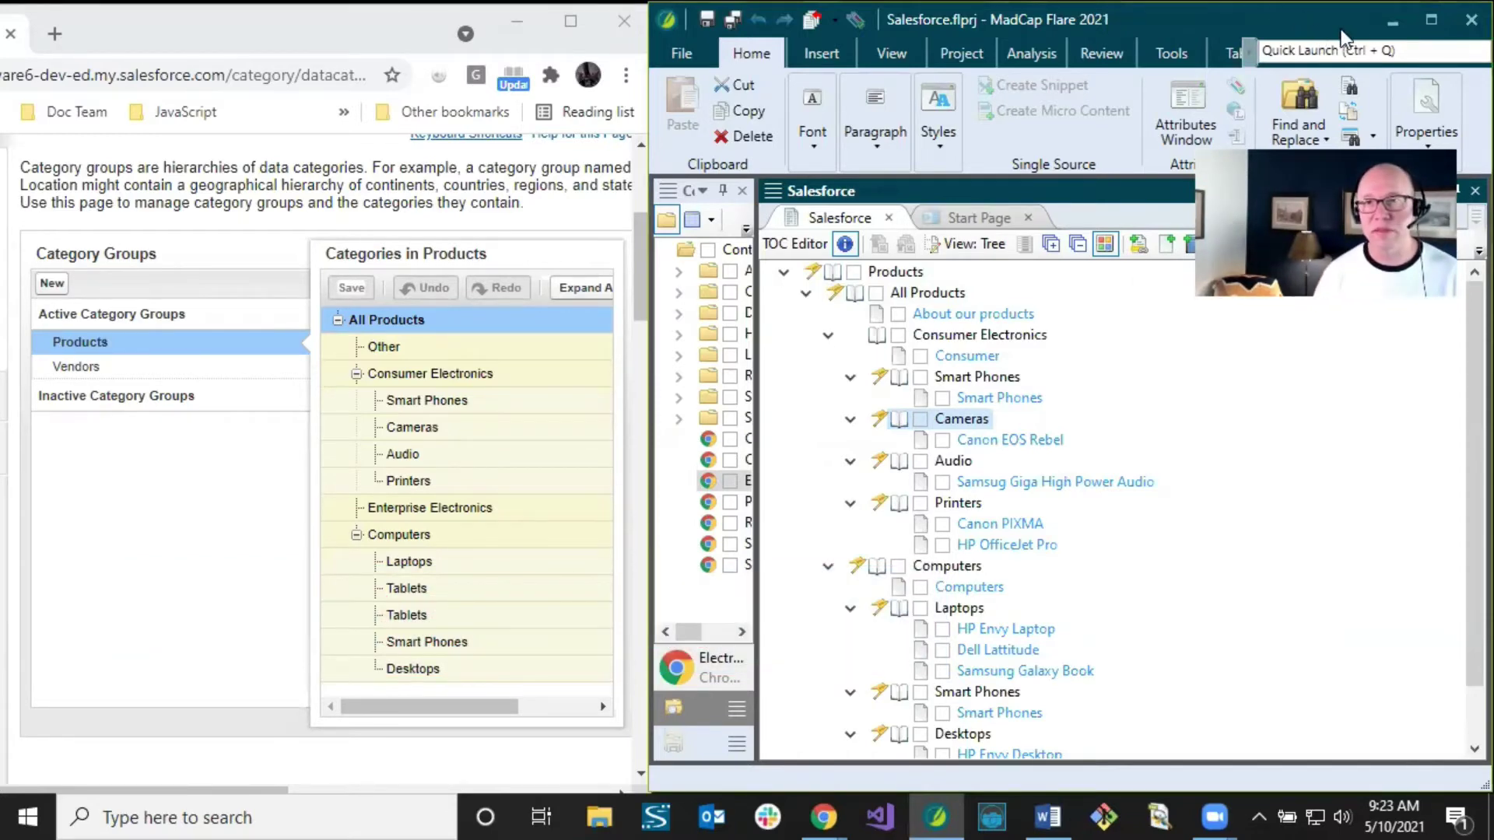
Step: Maximize Flare and open Resources > Stylesheets > Styles.css, scrolled to the body style
{"action": "left_click", "coordinate": [1432, 24]}
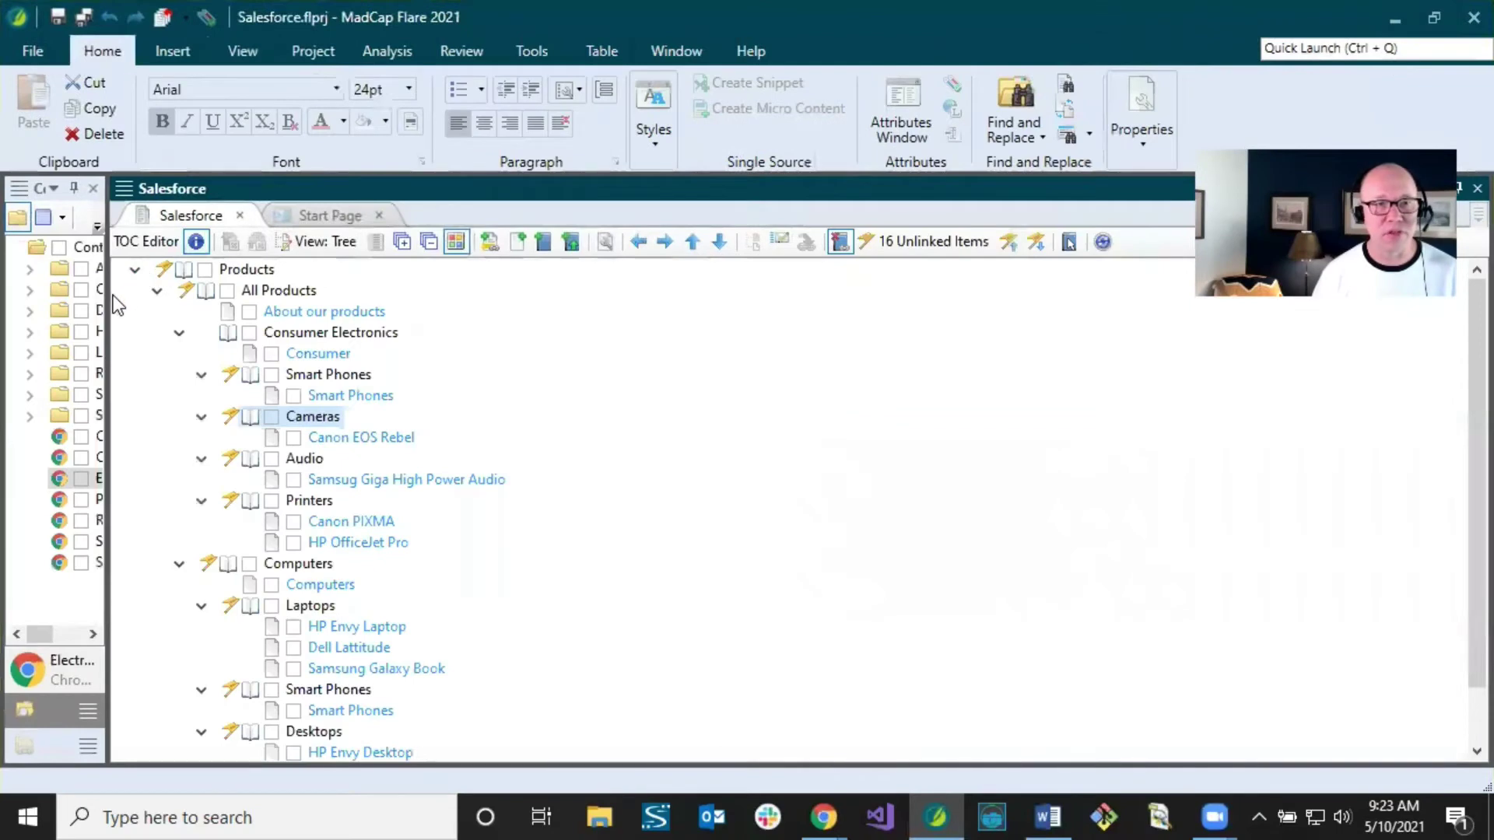
{"action": "left_click_drag", "start_coordinate": [107, 293], "coordinate": [362, 295]}
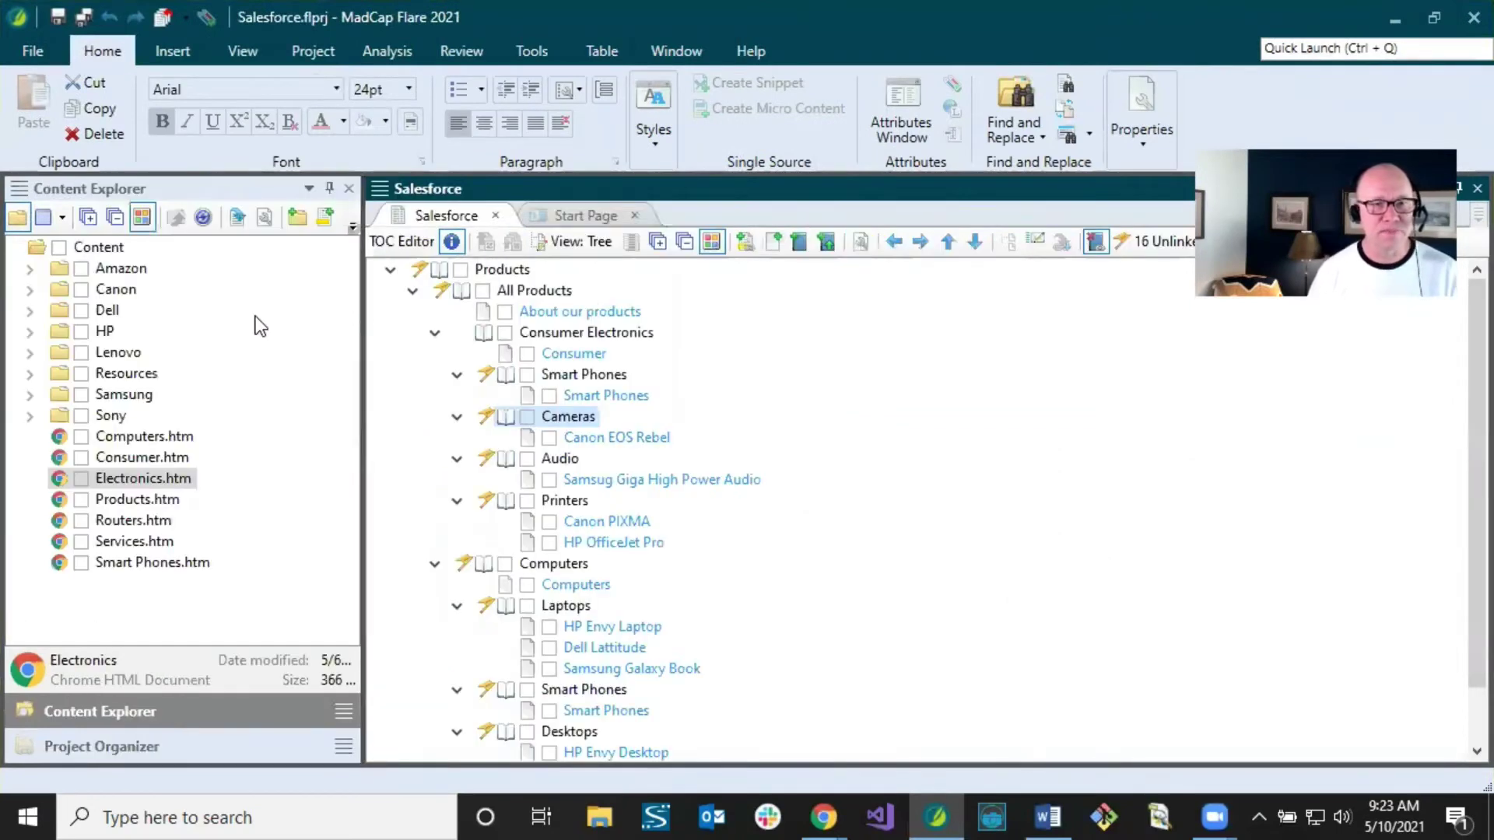
{"action": "left_click", "coordinate": [30, 374]}
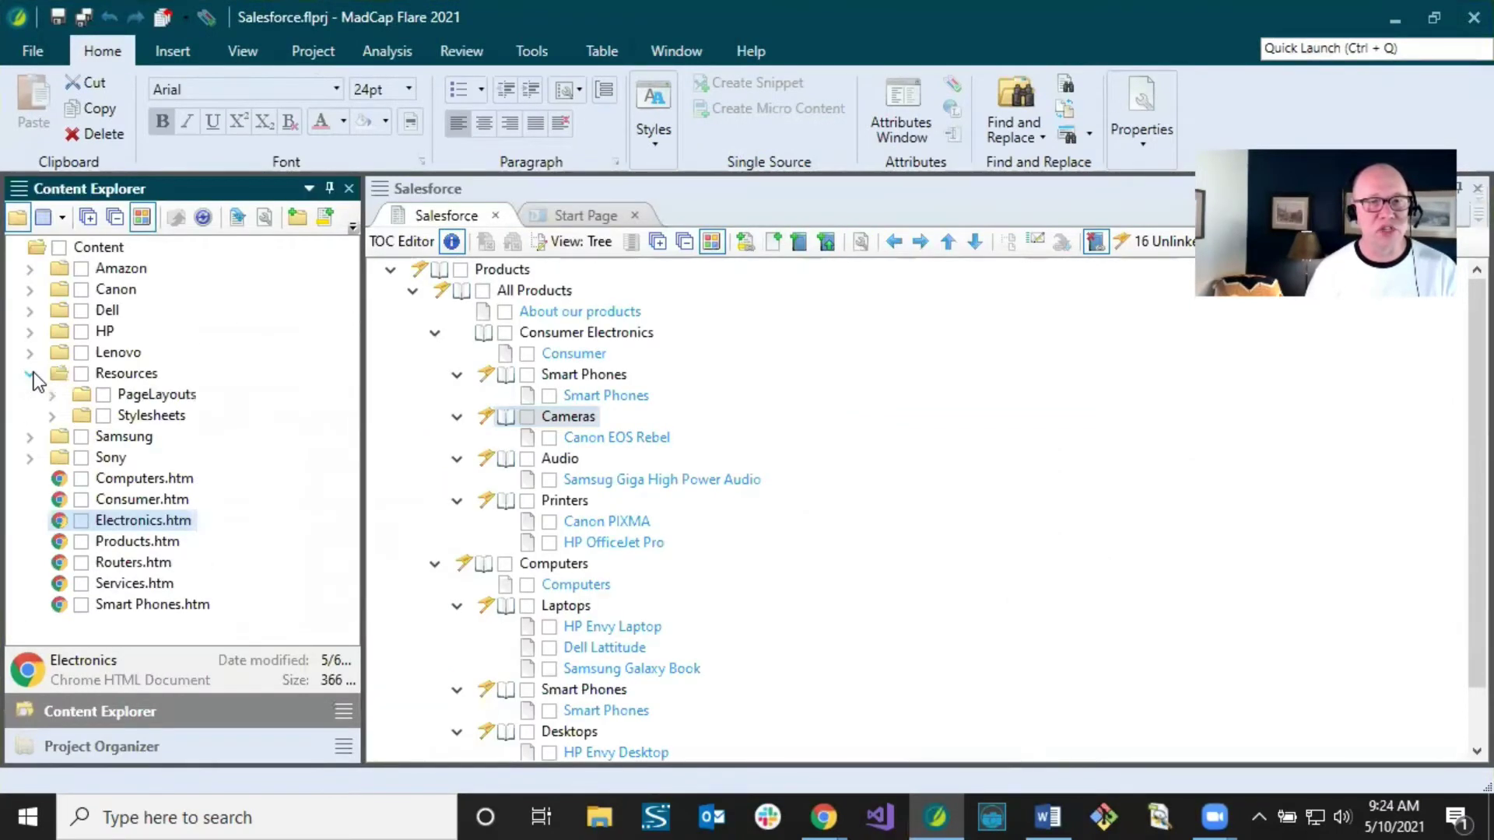
{"action": "left_click", "coordinate": [52, 415]}
{"action": "left_click", "coordinate": [132, 433]}
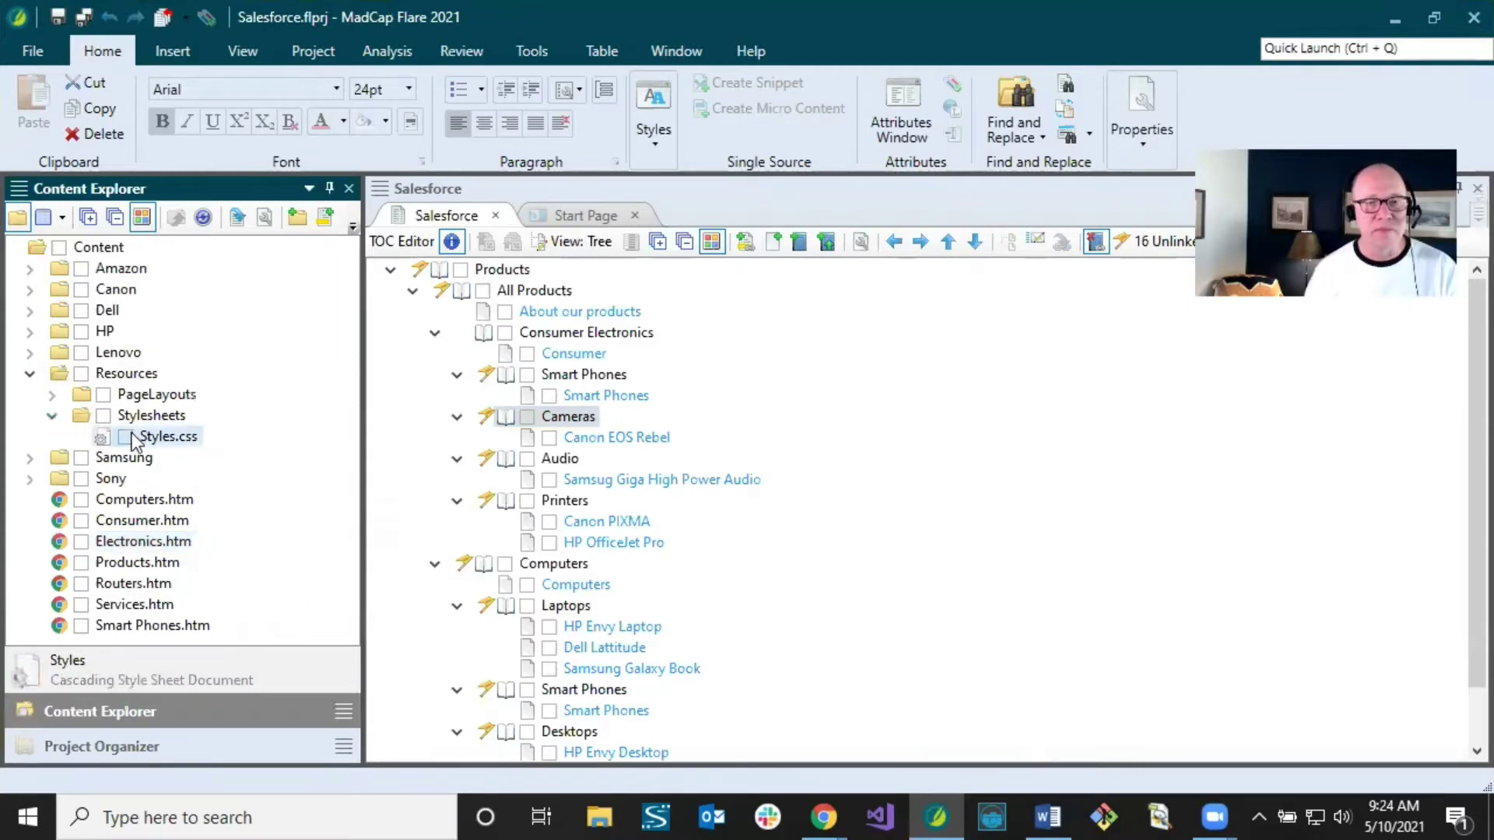
{"action": "double_click", "coordinate": [132, 432]}
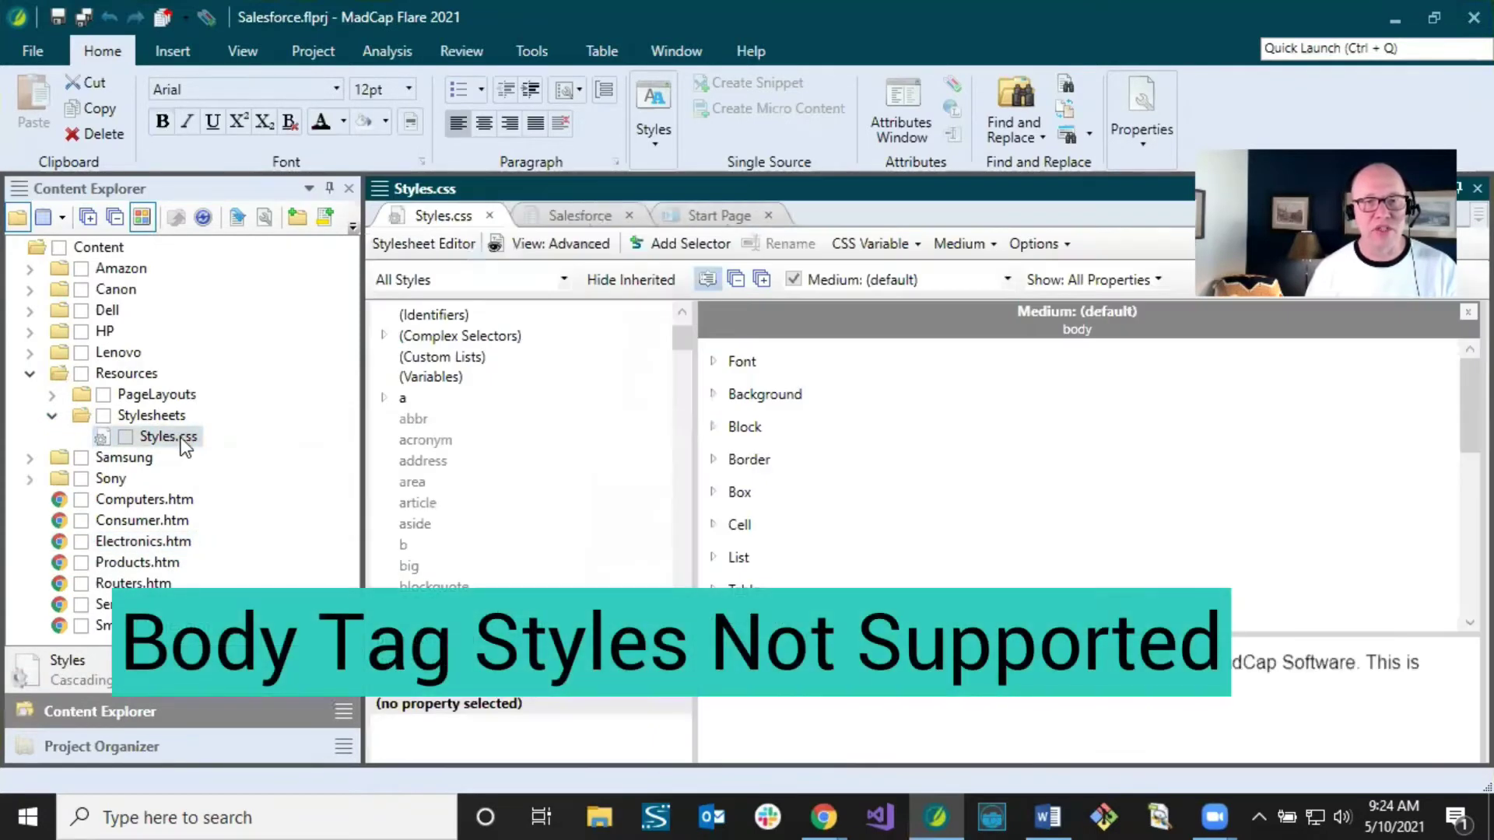
{"action": "left_click_drag", "start_coordinate": [360, 427], "coordinate": [285, 428]}
{"action": "scroll", "coordinate": [512, 503], "scroll_direction": "down", "scroll_amount": 2}
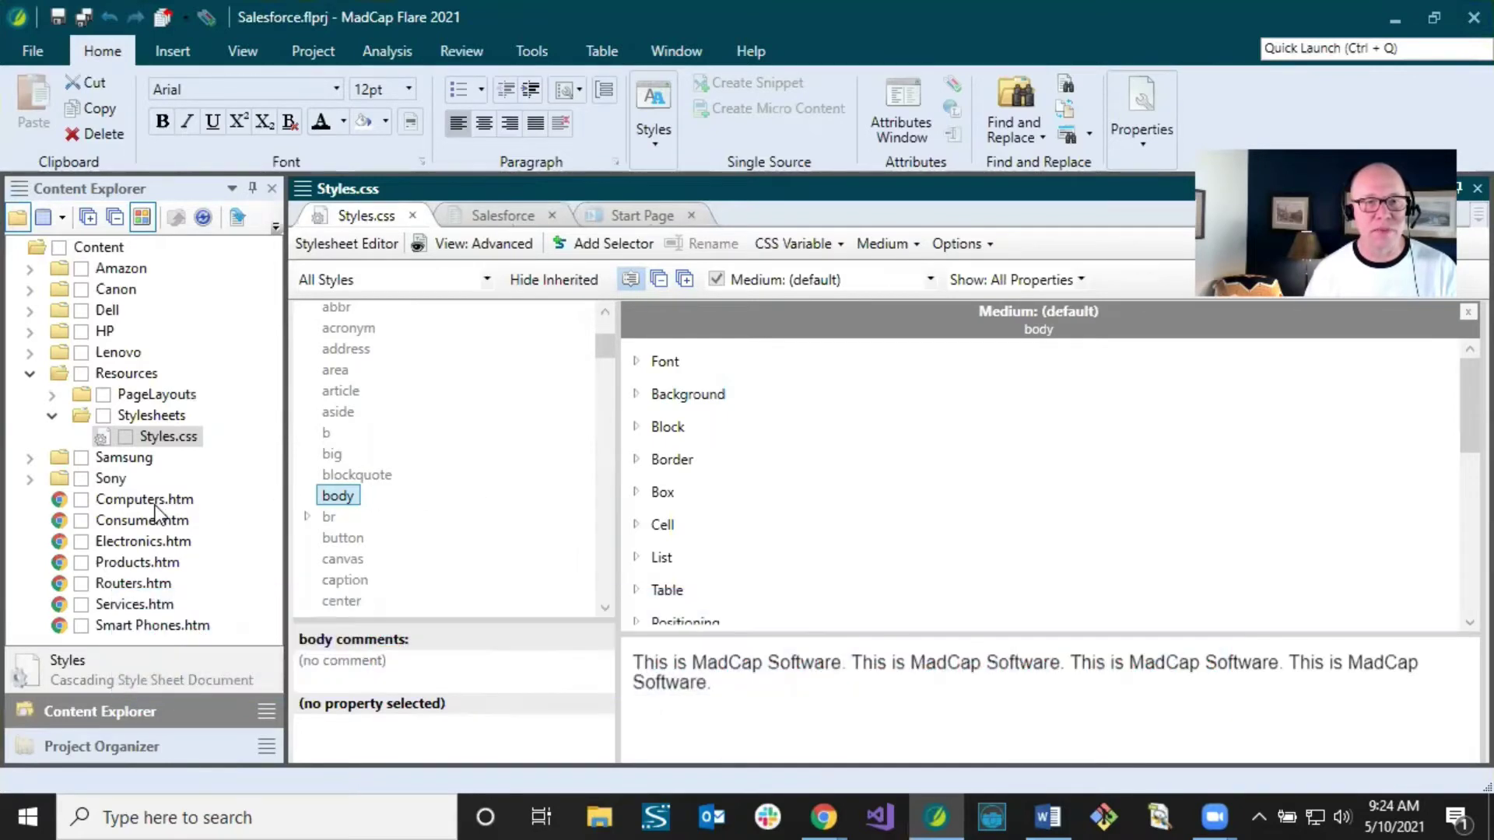
{"action": "left_click", "coordinate": [146, 543]}
{"action": "double_click", "coordinate": [146, 543]}
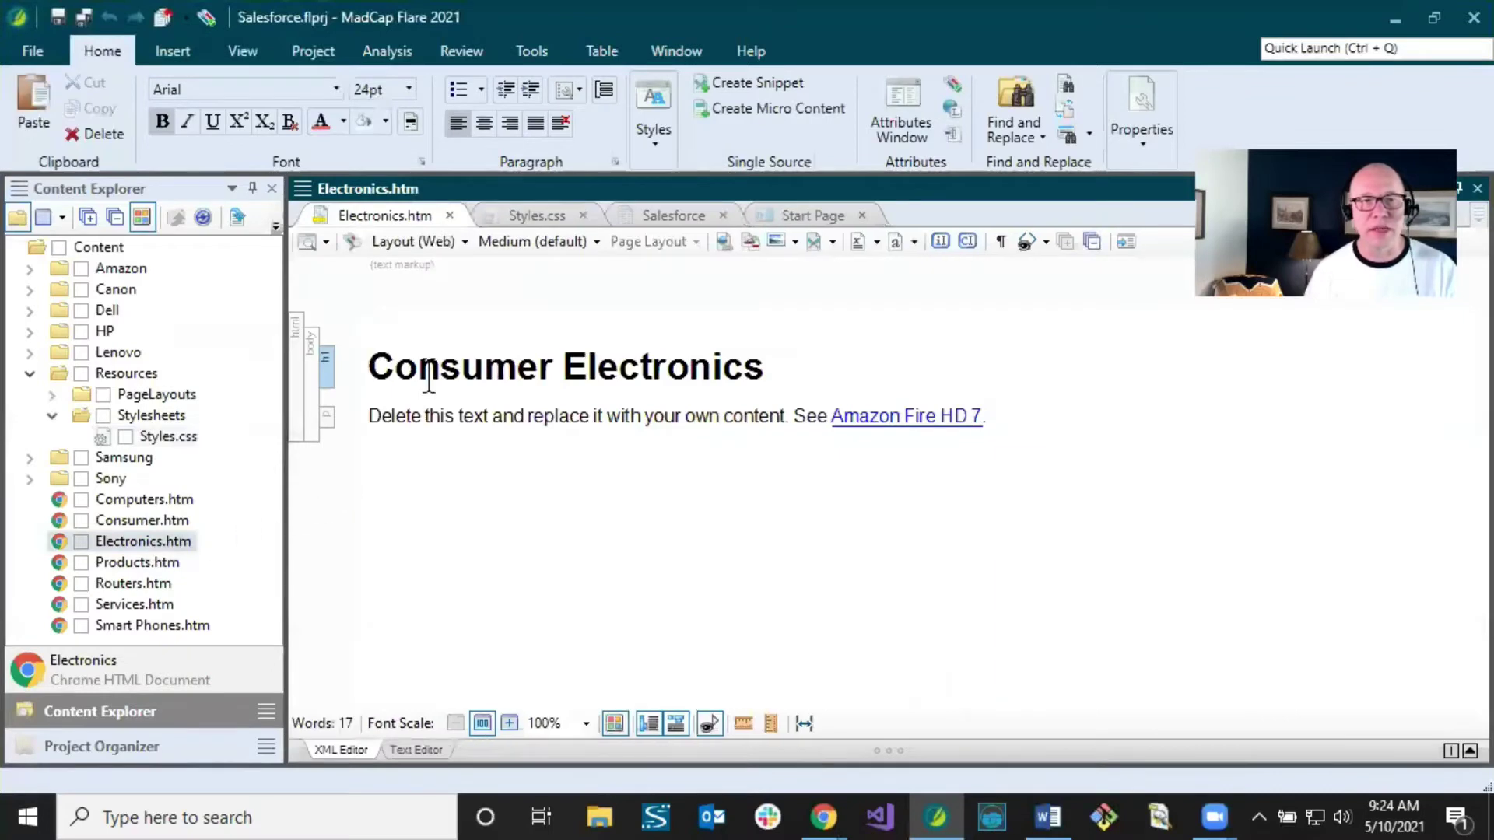
{"action": "left_click", "coordinate": [430, 381]}
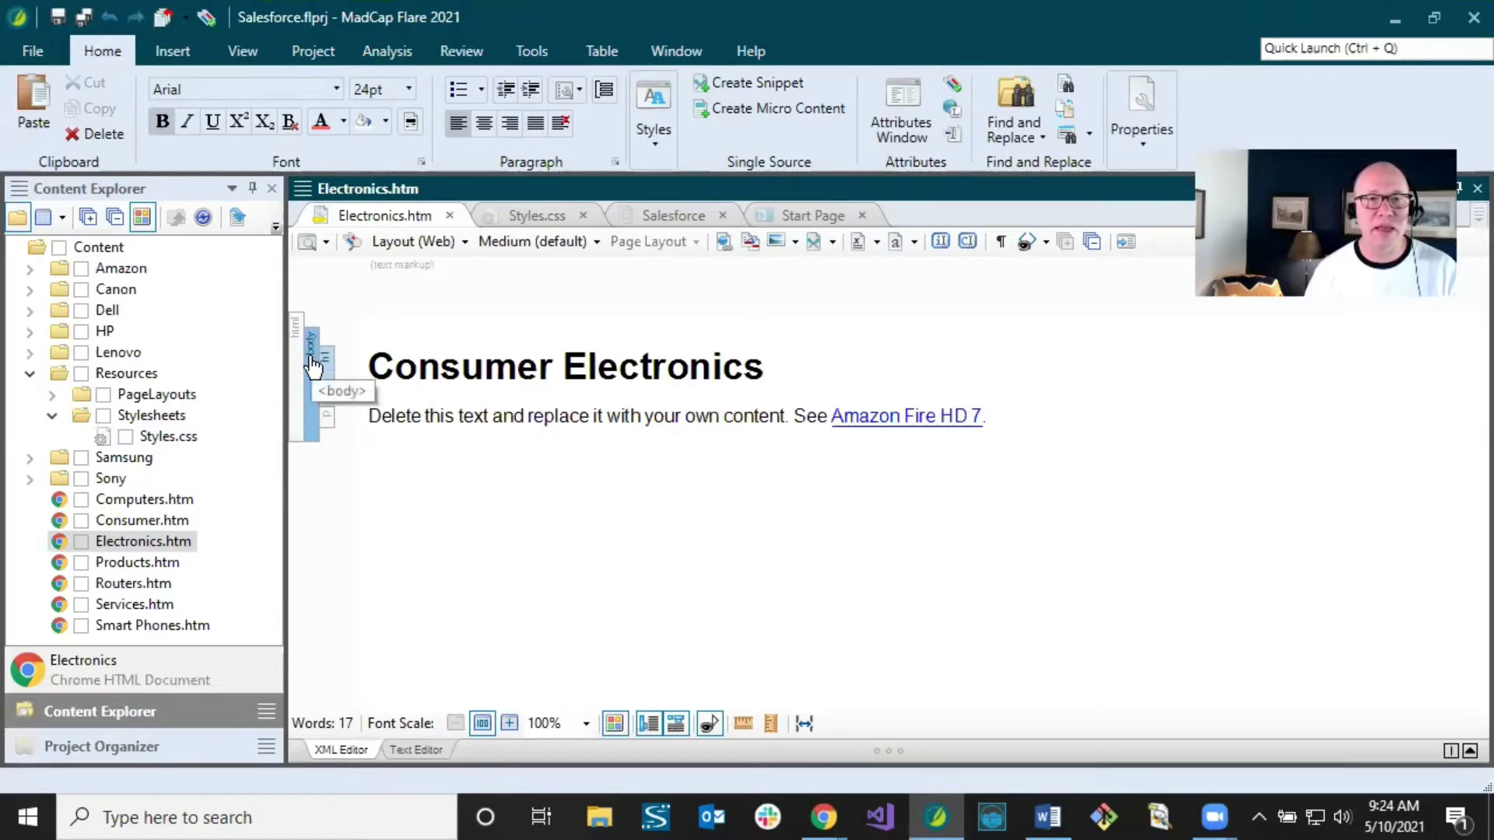
{"action": "left_click", "coordinate": [373, 376]}
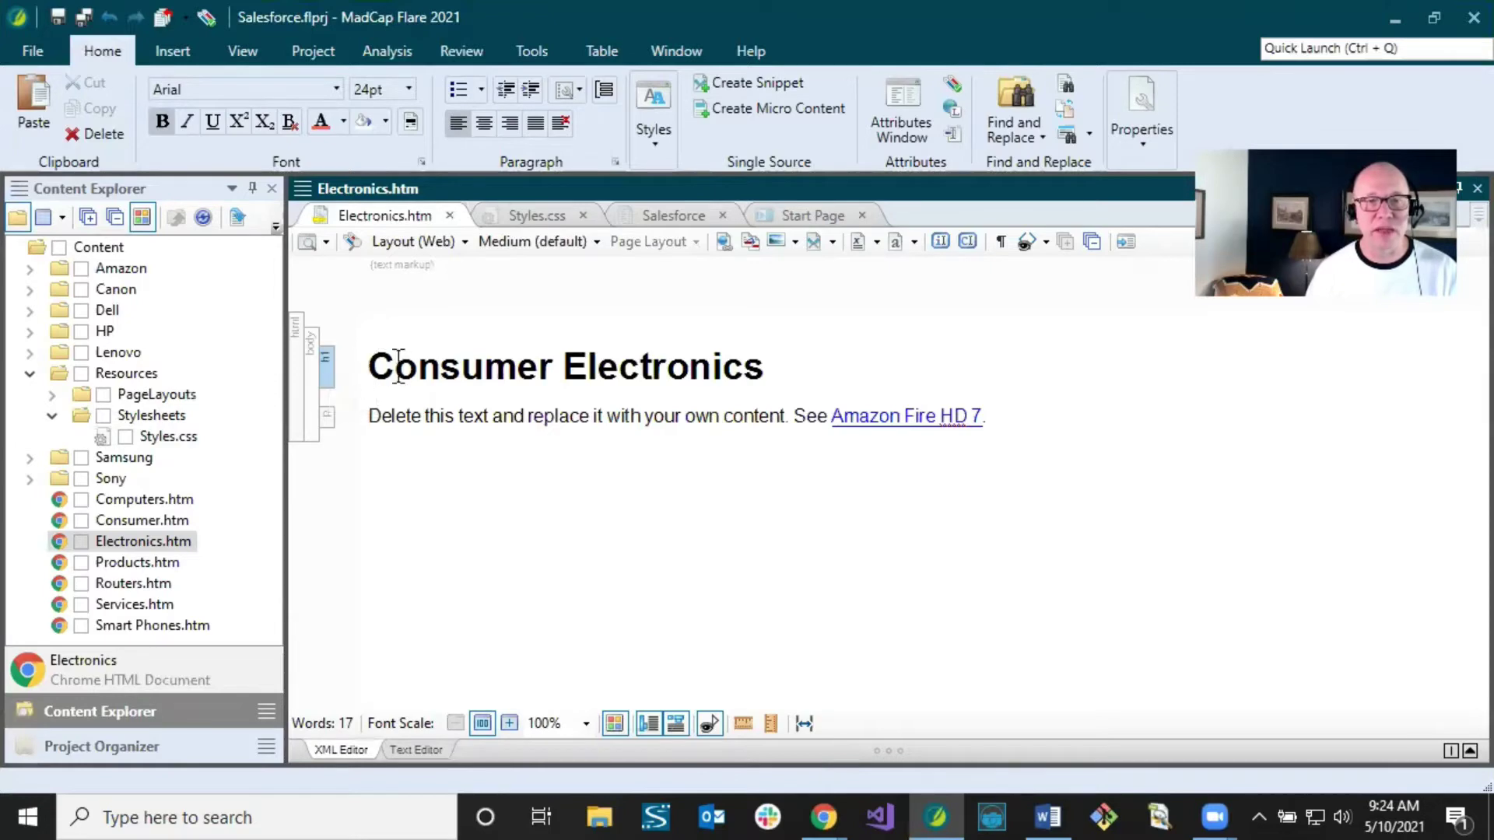
{"action": "left_click", "coordinate": [375, 417]}
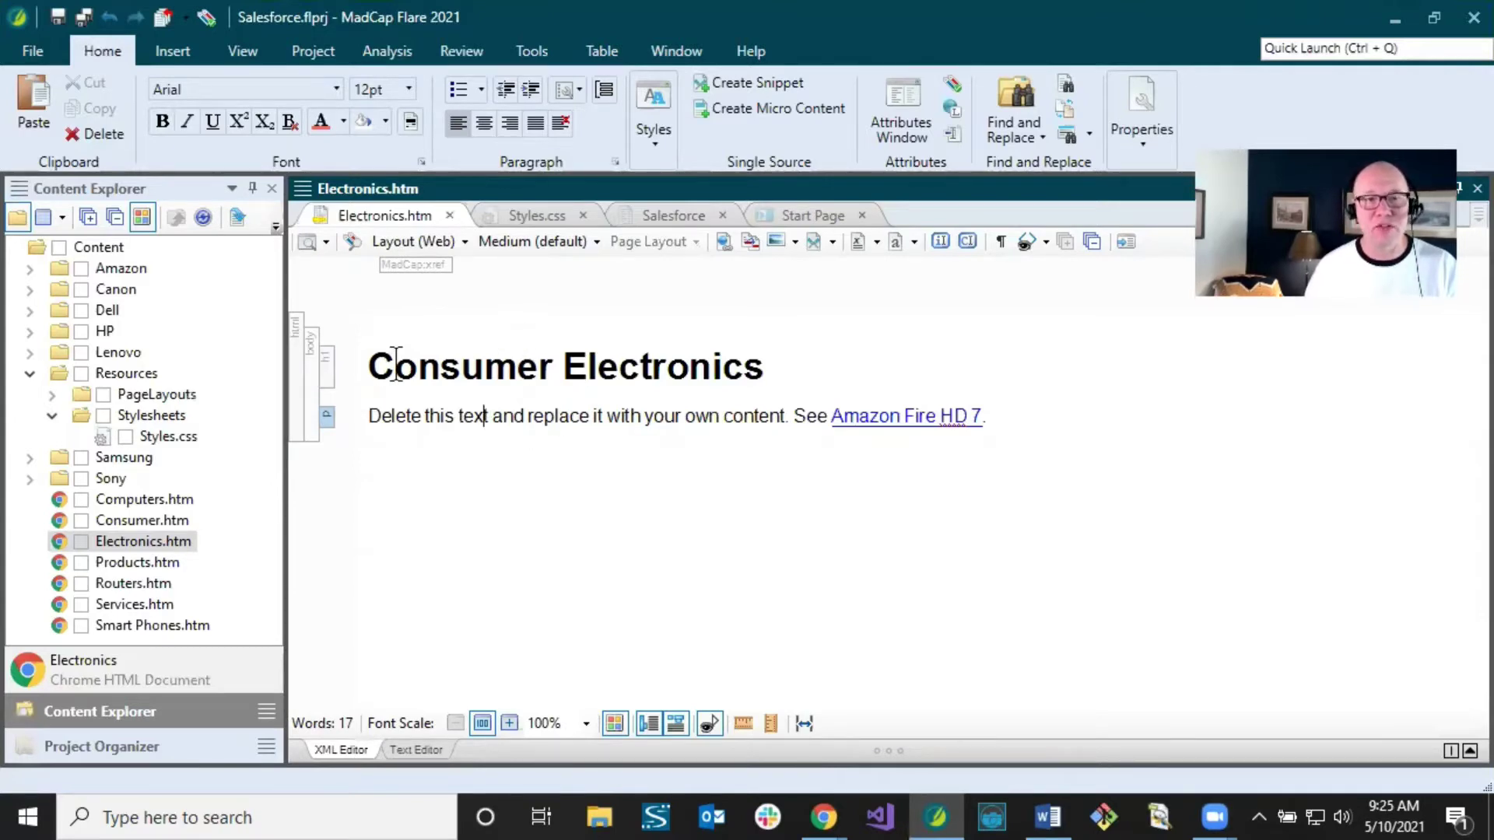
{"action": "left_click", "coordinate": [362, 366]}
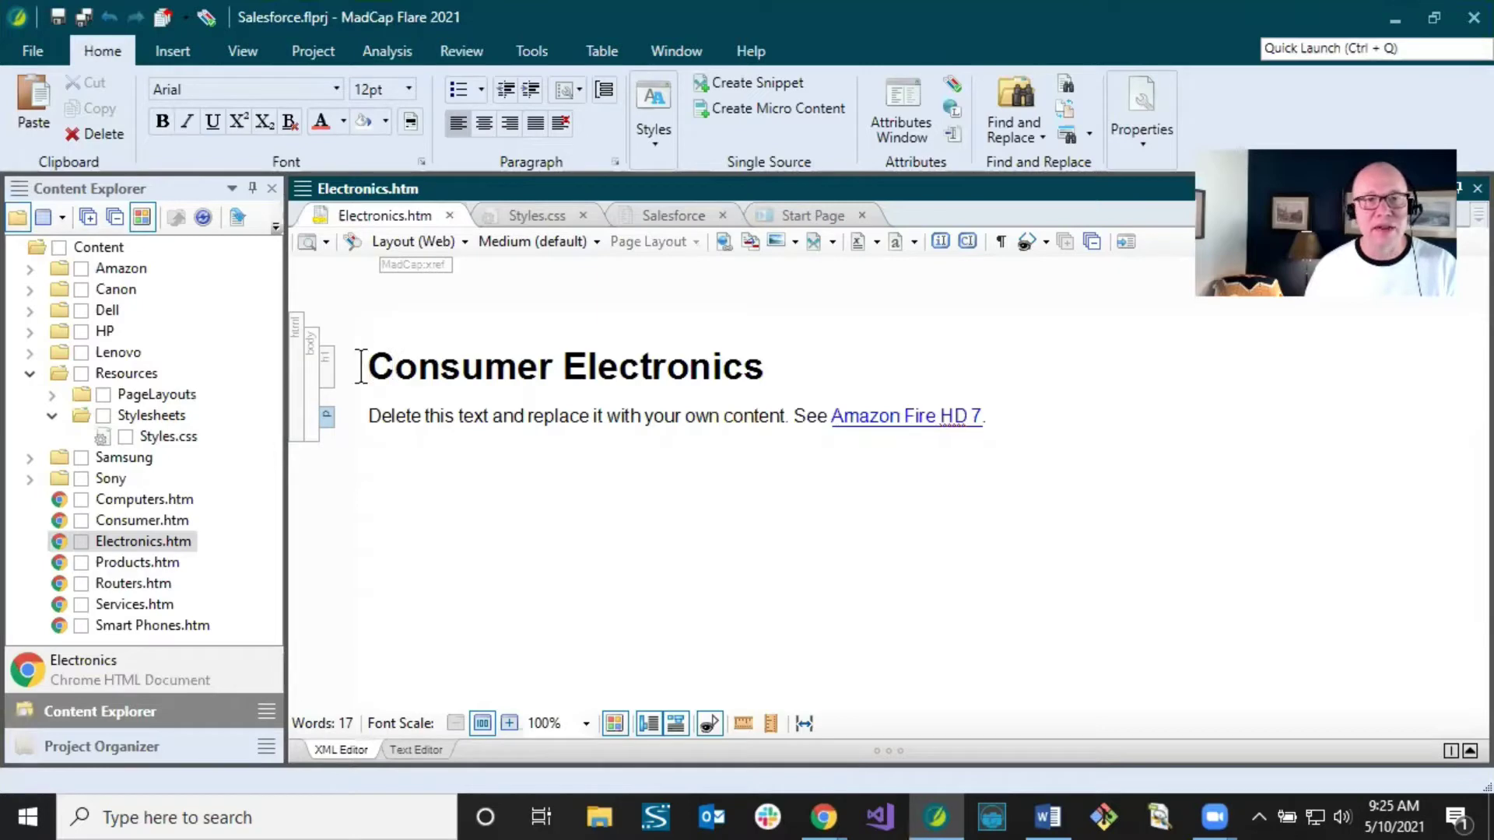
{"action": "left_click", "coordinate": [436, 420]}
{"action": "left_click", "coordinate": [538, 214]}
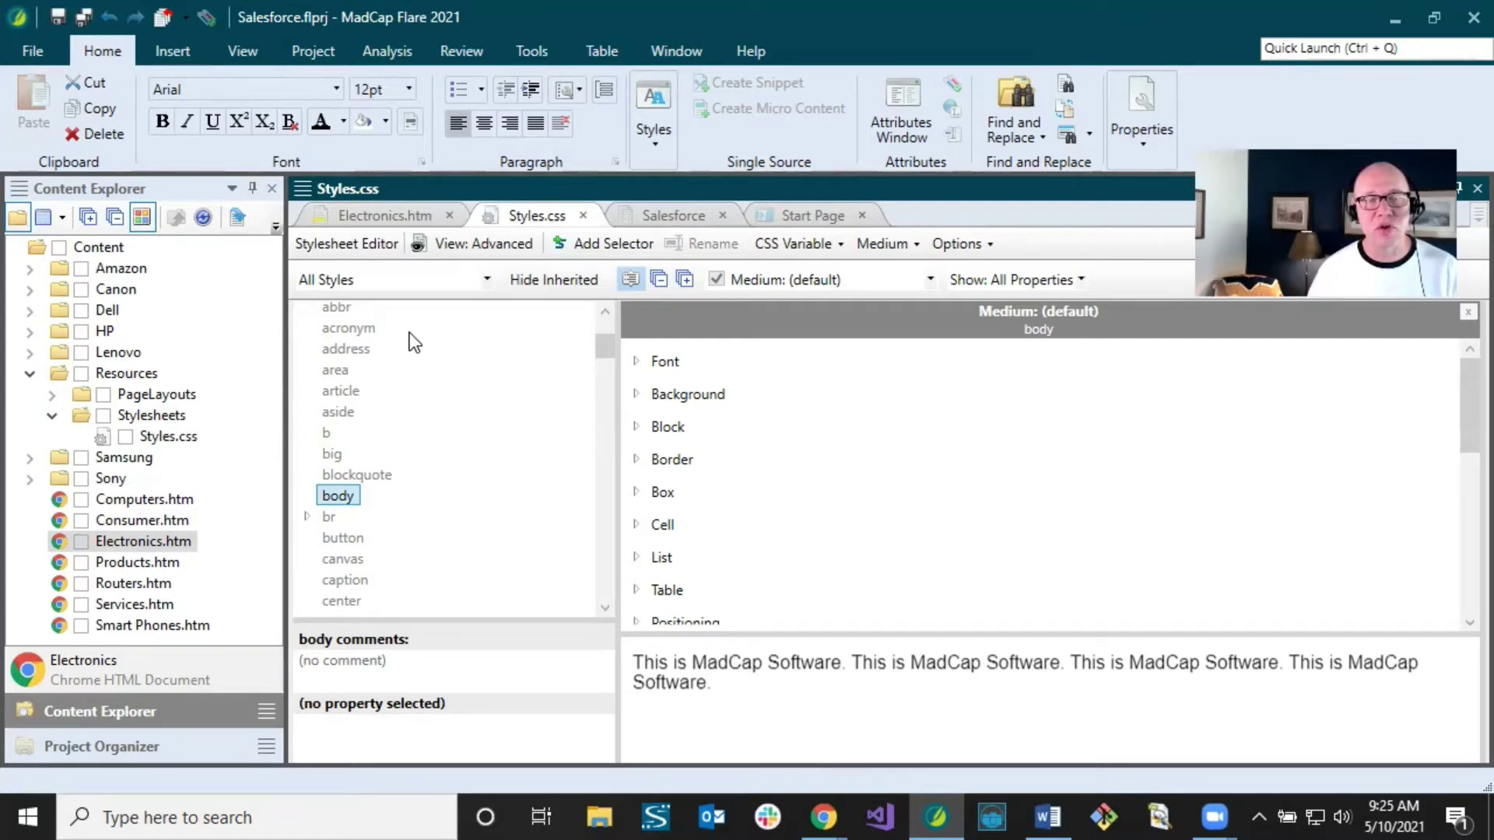
{"action": "left_click", "coordinate": [381, 213]}
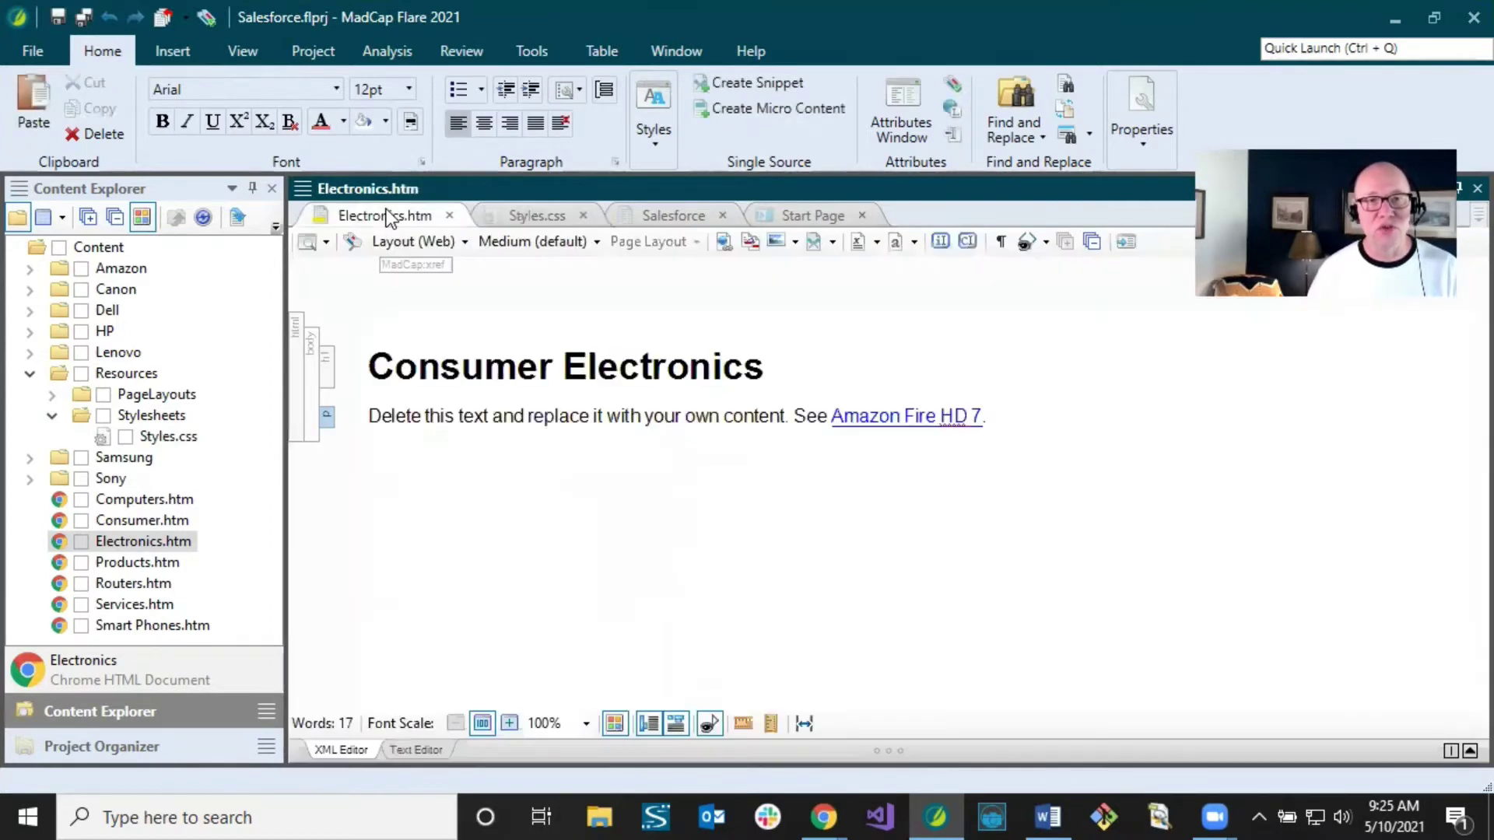
{"action": "left_click", "coordinate": [427, 348]}
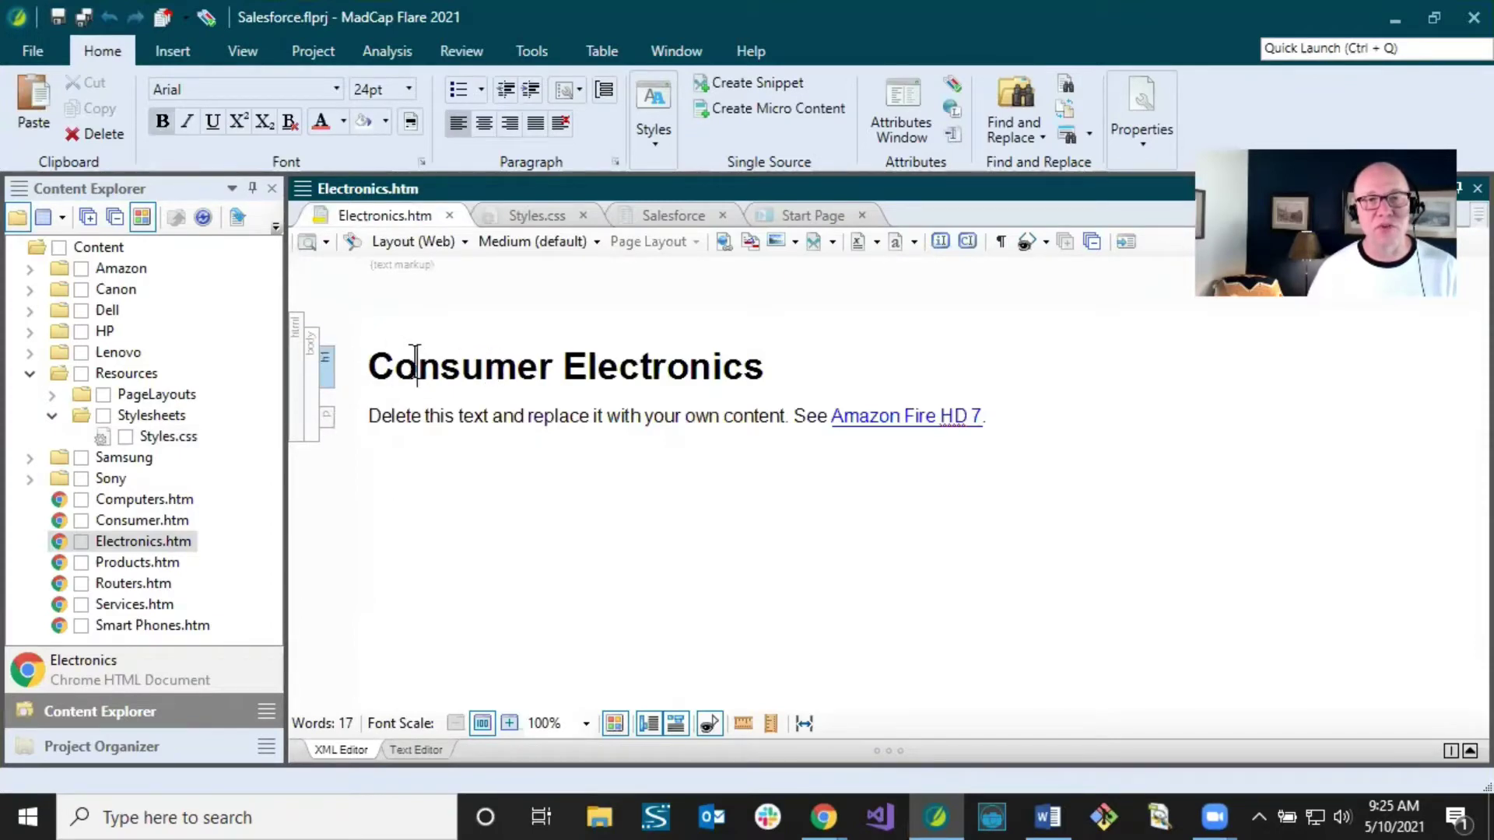
{"action": "left_click", "coordinate": [365, 413]}
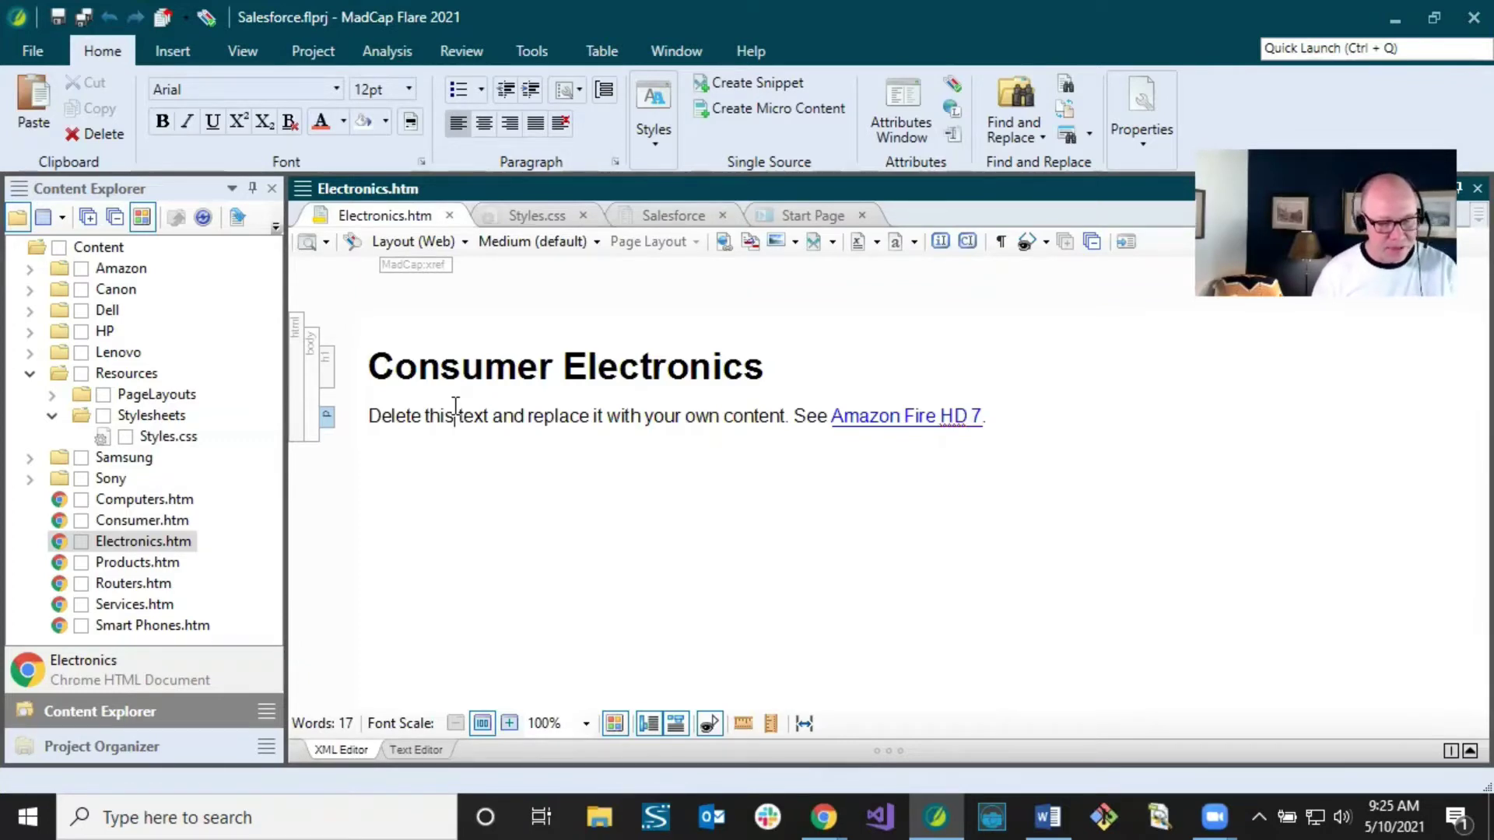
{"action": "left_click", "coordinate": [472, 405]}
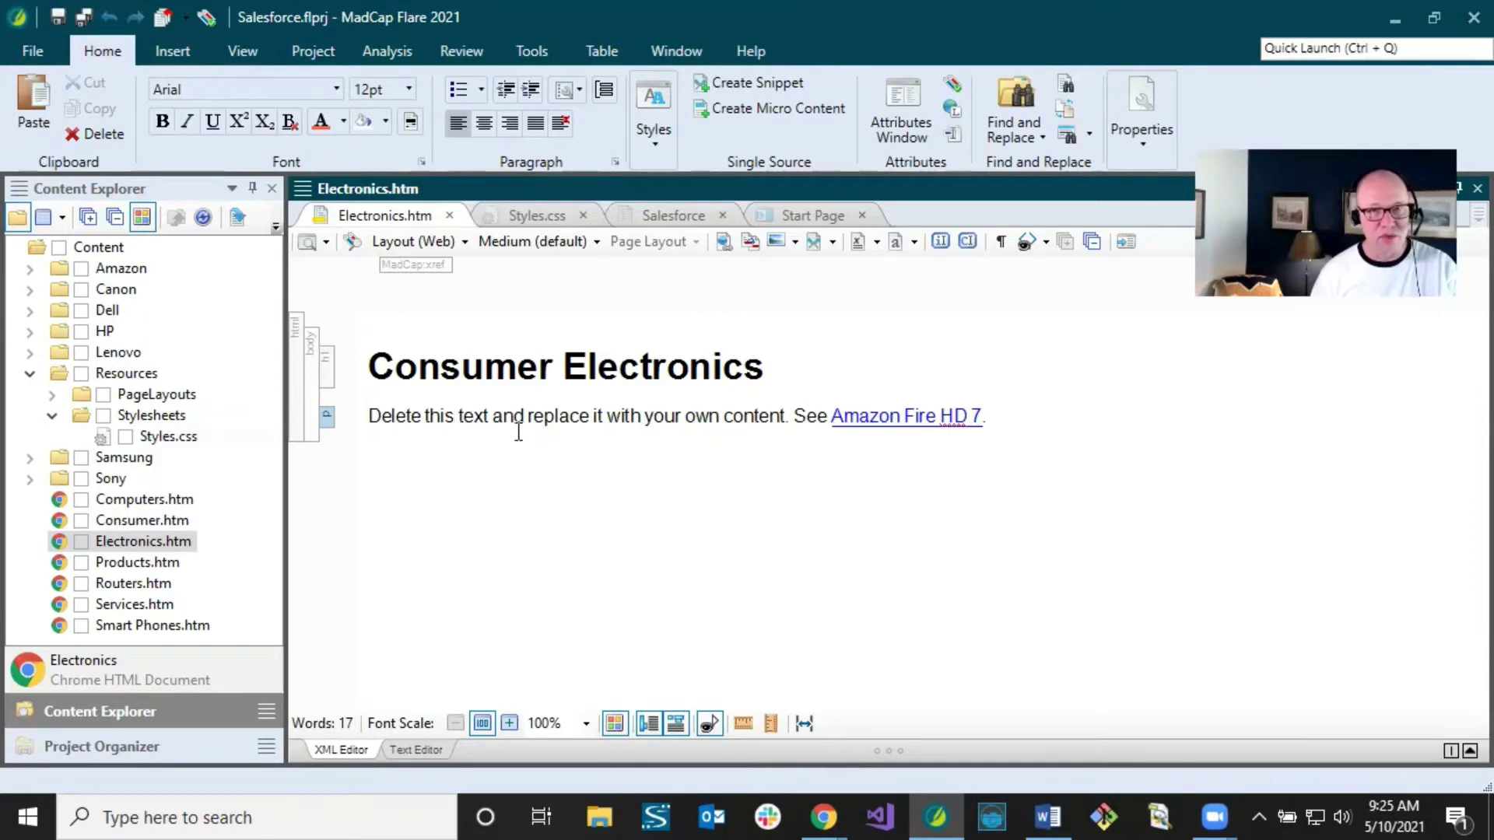
Step: Switch to the Styles.css tab to view its body style
{"action": "left_click", "coordinate": [526, 218]}
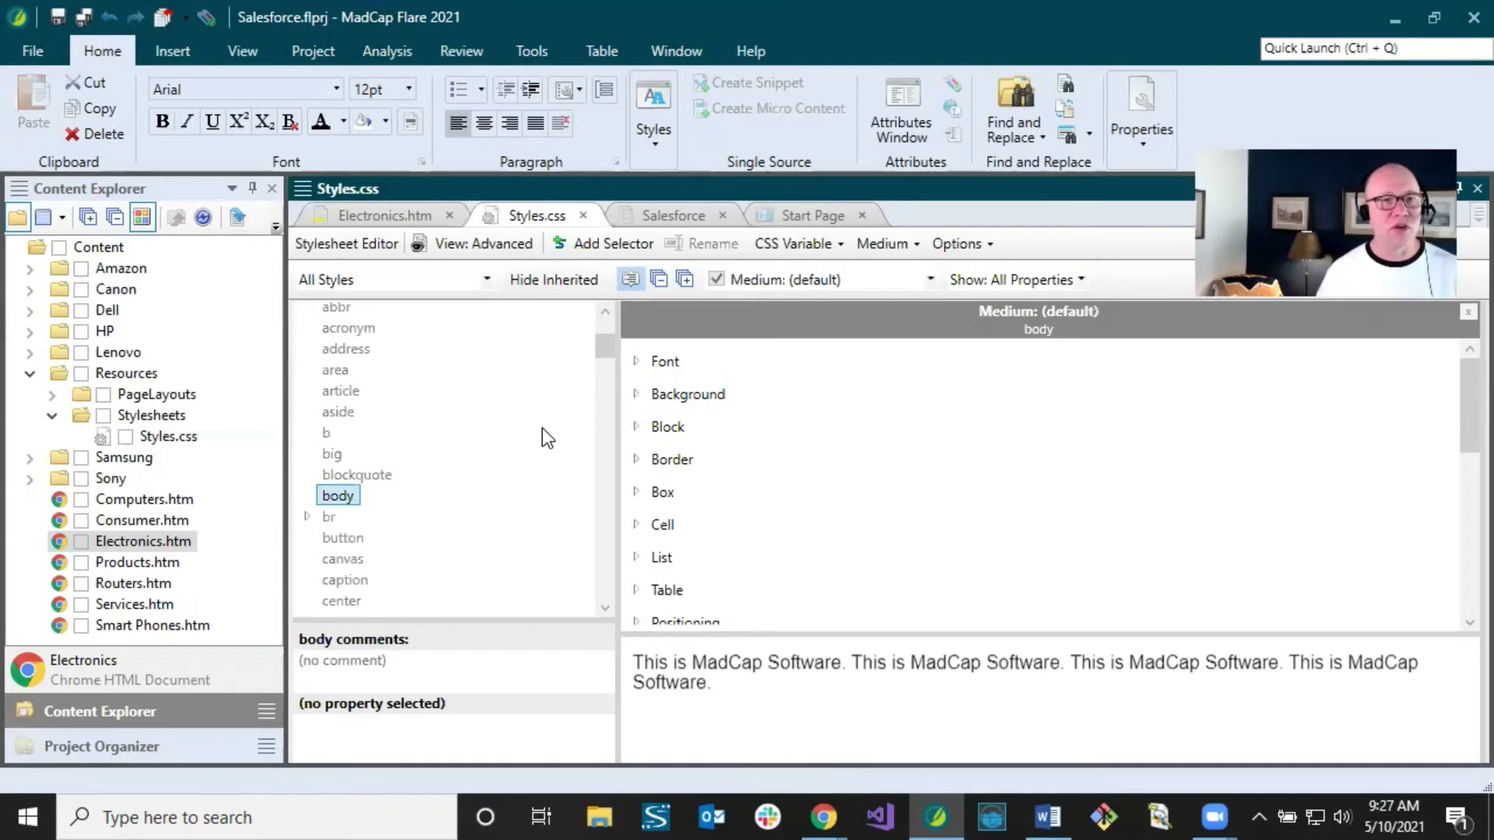
Step: In Project Organizer, open the Default condition tag set and select the HTML5 (Primary) target
{"action": "left_click", "coordinate": [151, 749]}
{"action": "left_click", "coordinate": [30, 285]}
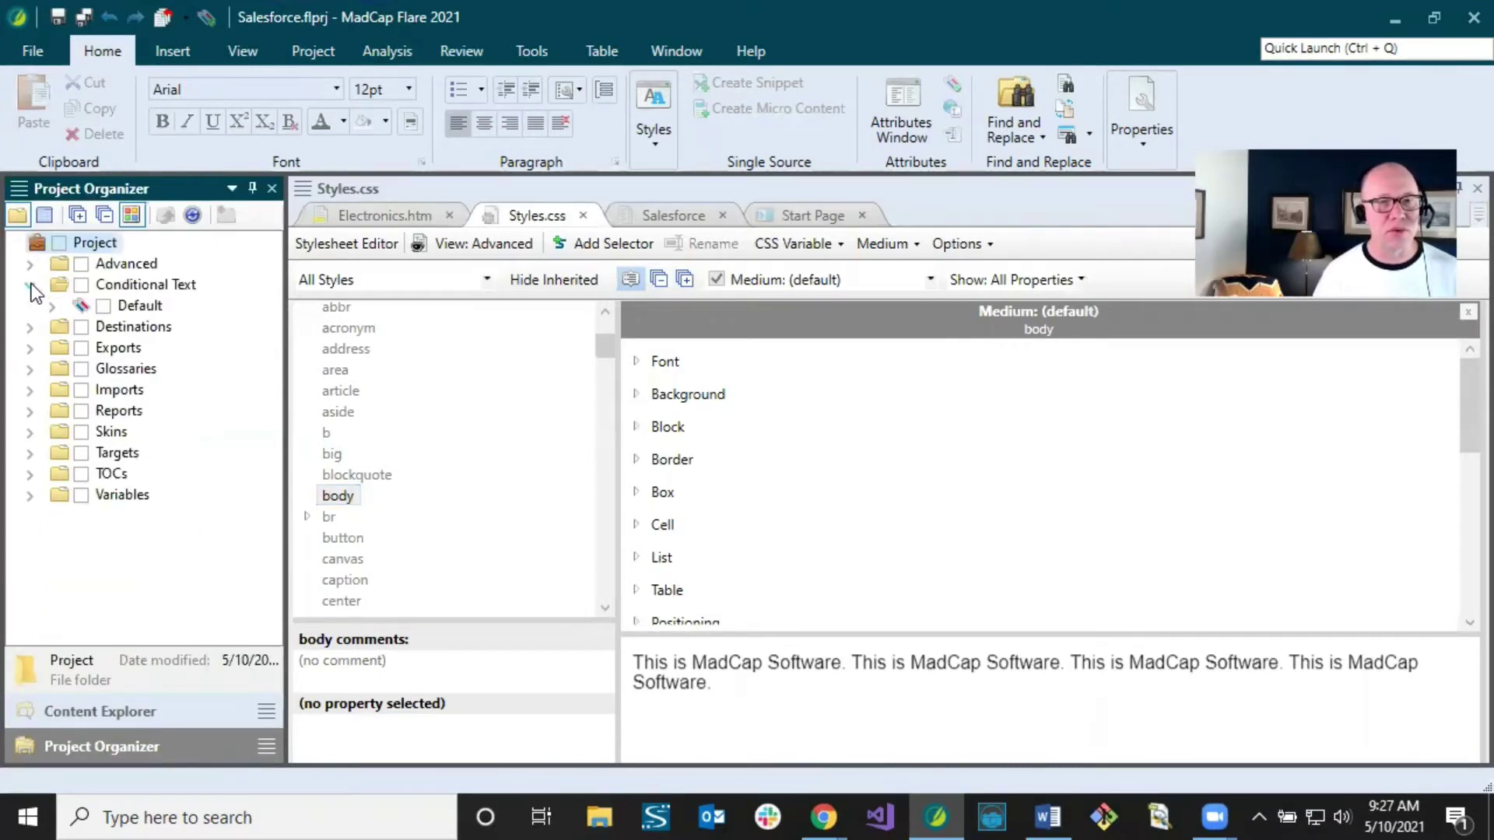
{"action": "double_click", "coordinate": [126, 308]}
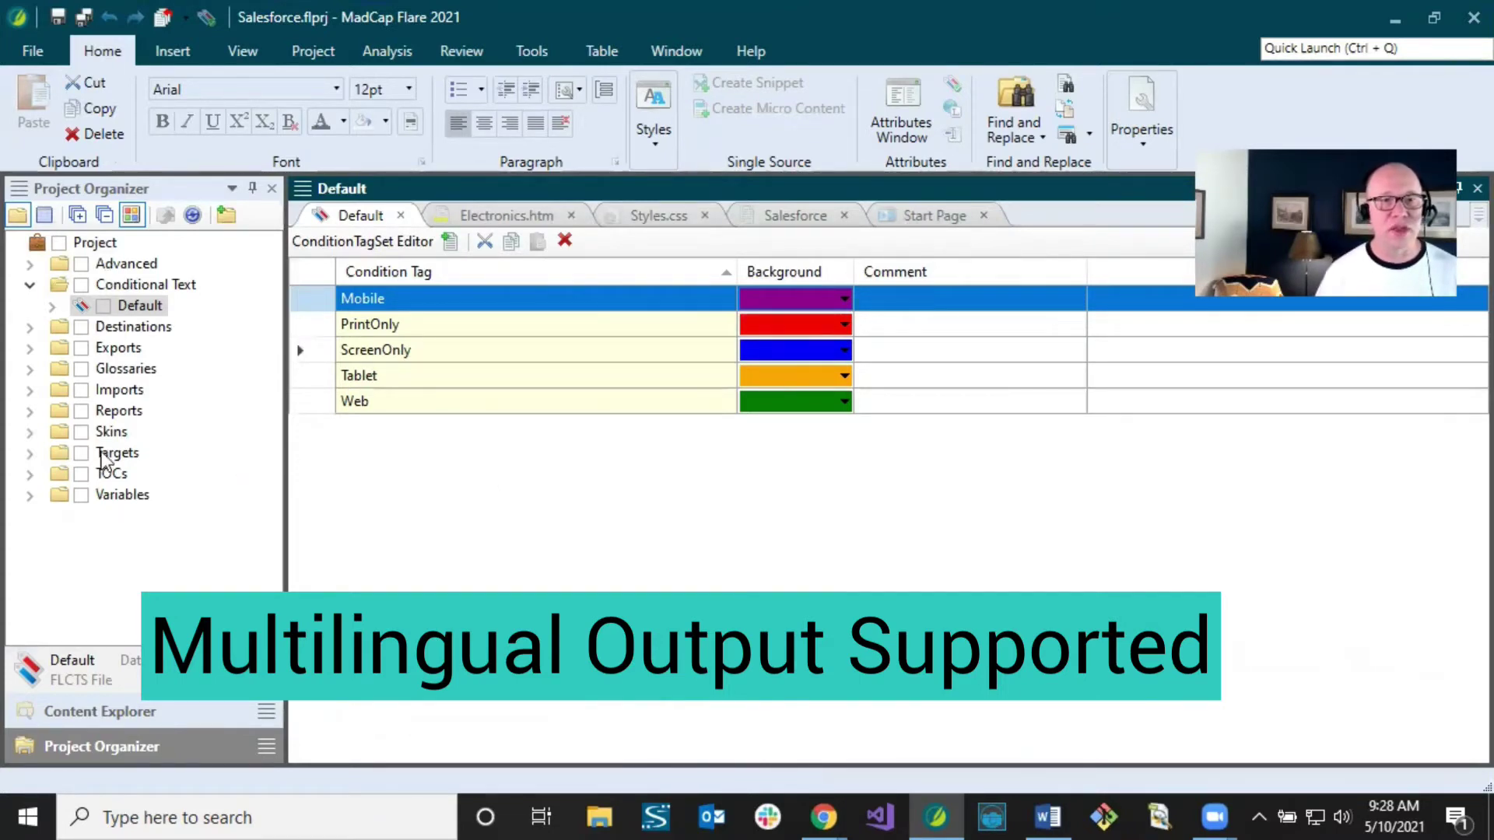
{"action": "left_click", "coordinate": [29, 453]}
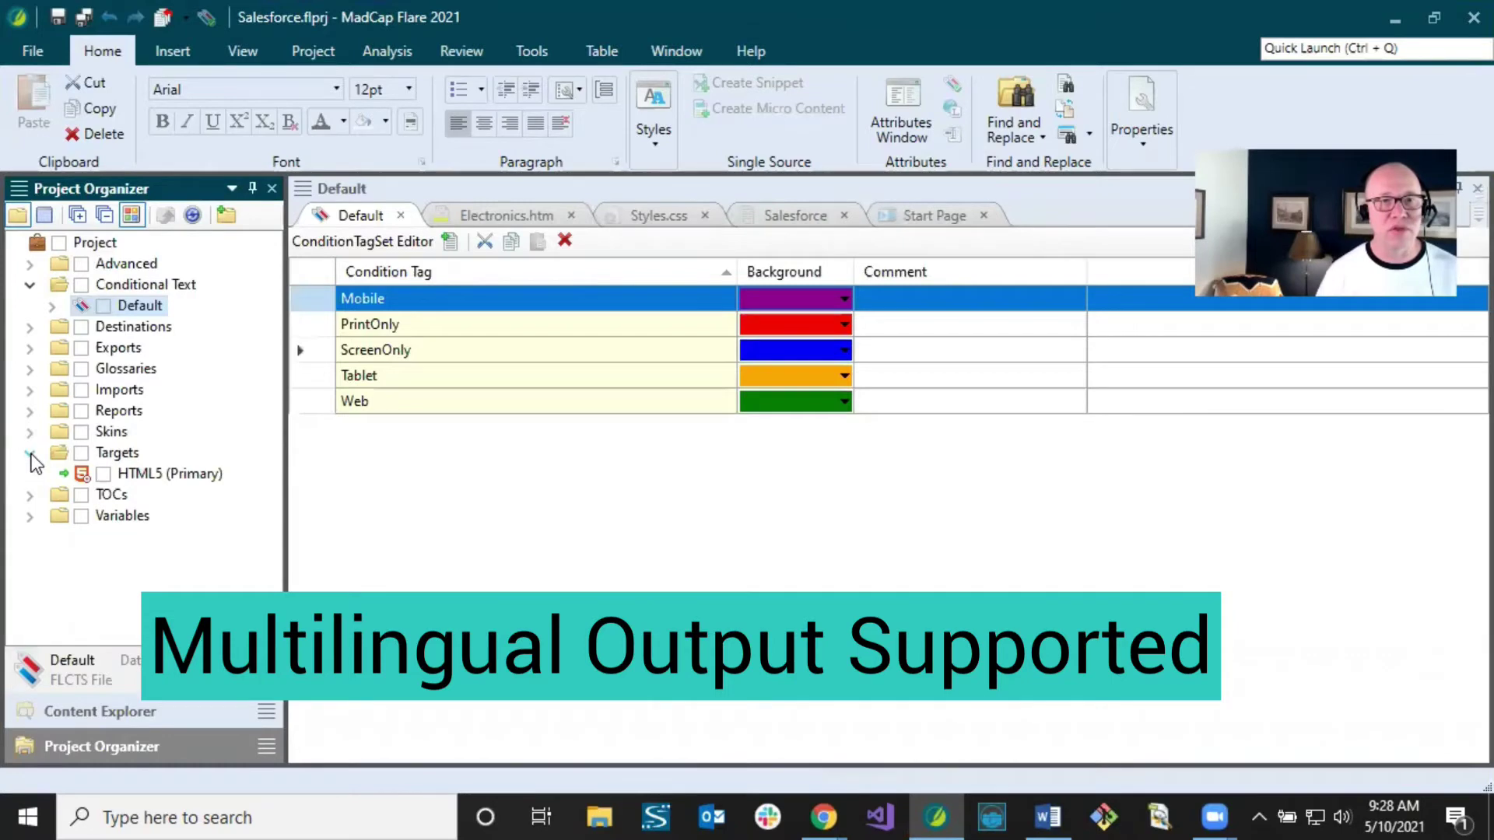
{"action": "left_click", "coordinate": [176, 478]}
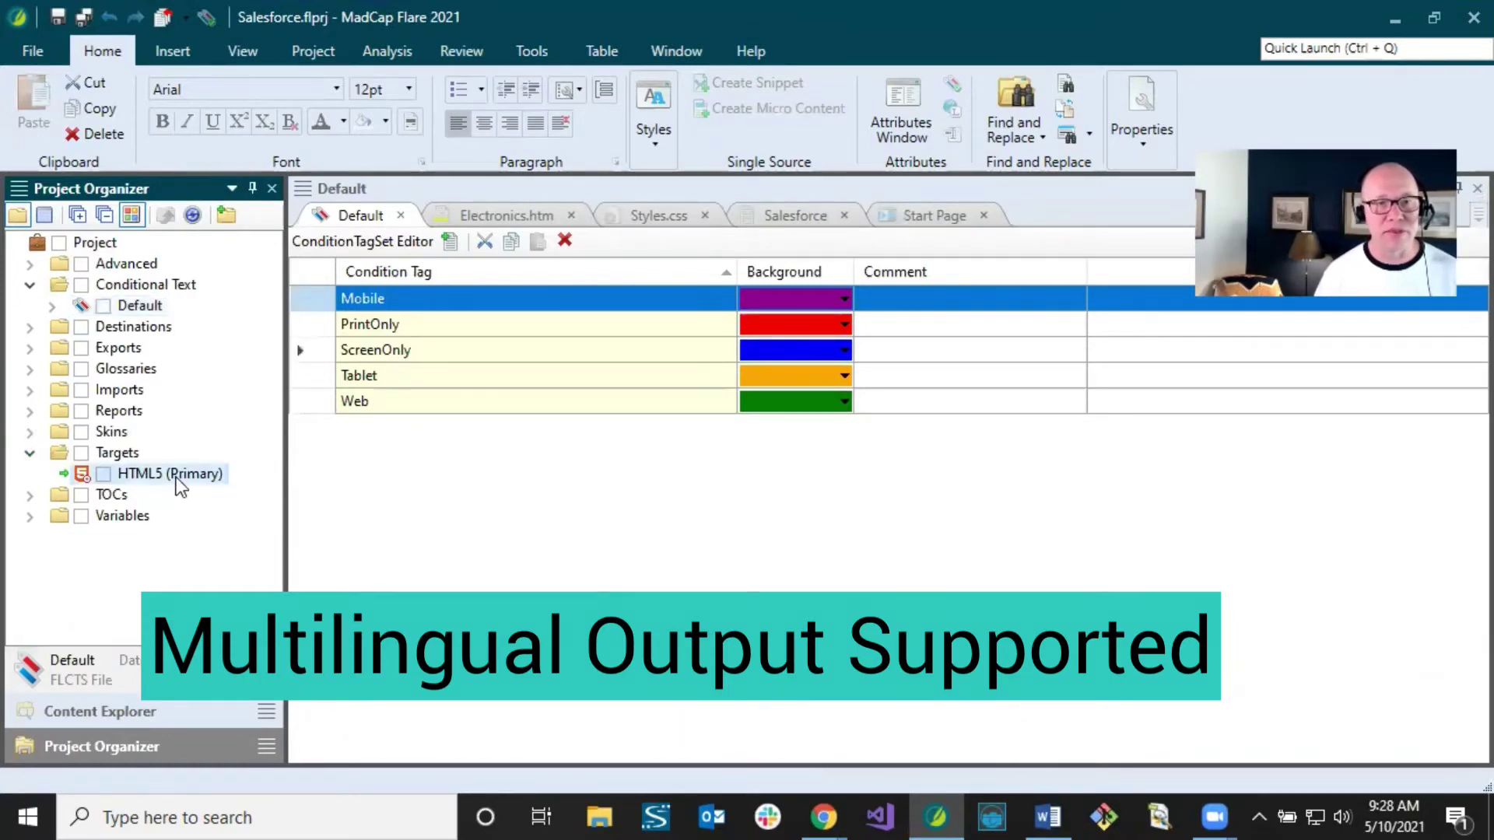
Step: Open the HTML5 (Primary) target in the Target Editor and view its Language settings
{"action": "double_click", "coordinate": [148, 476]}
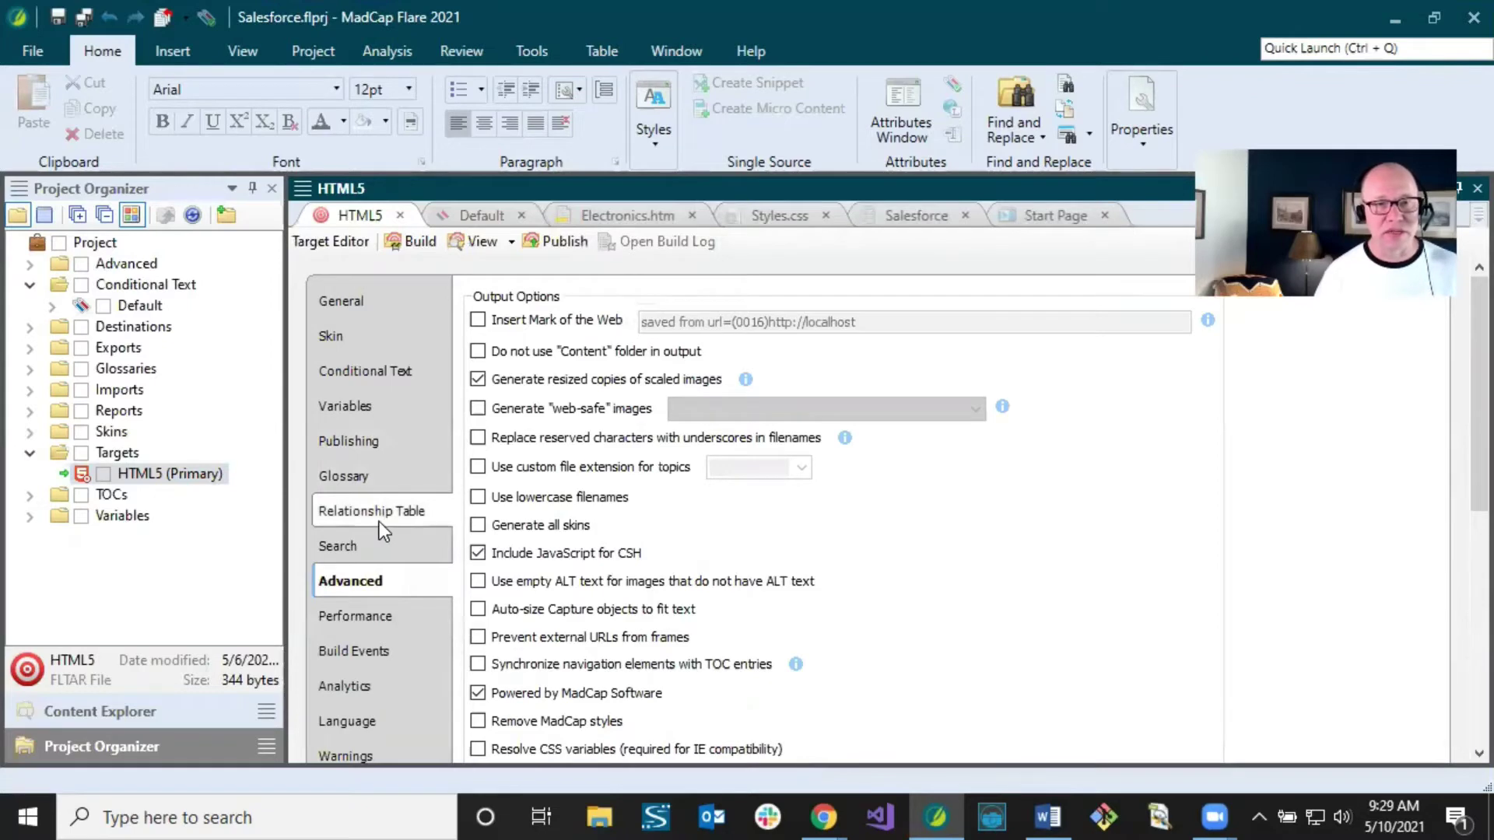
{"action": "left_click", "coordinate": [369, 720]}
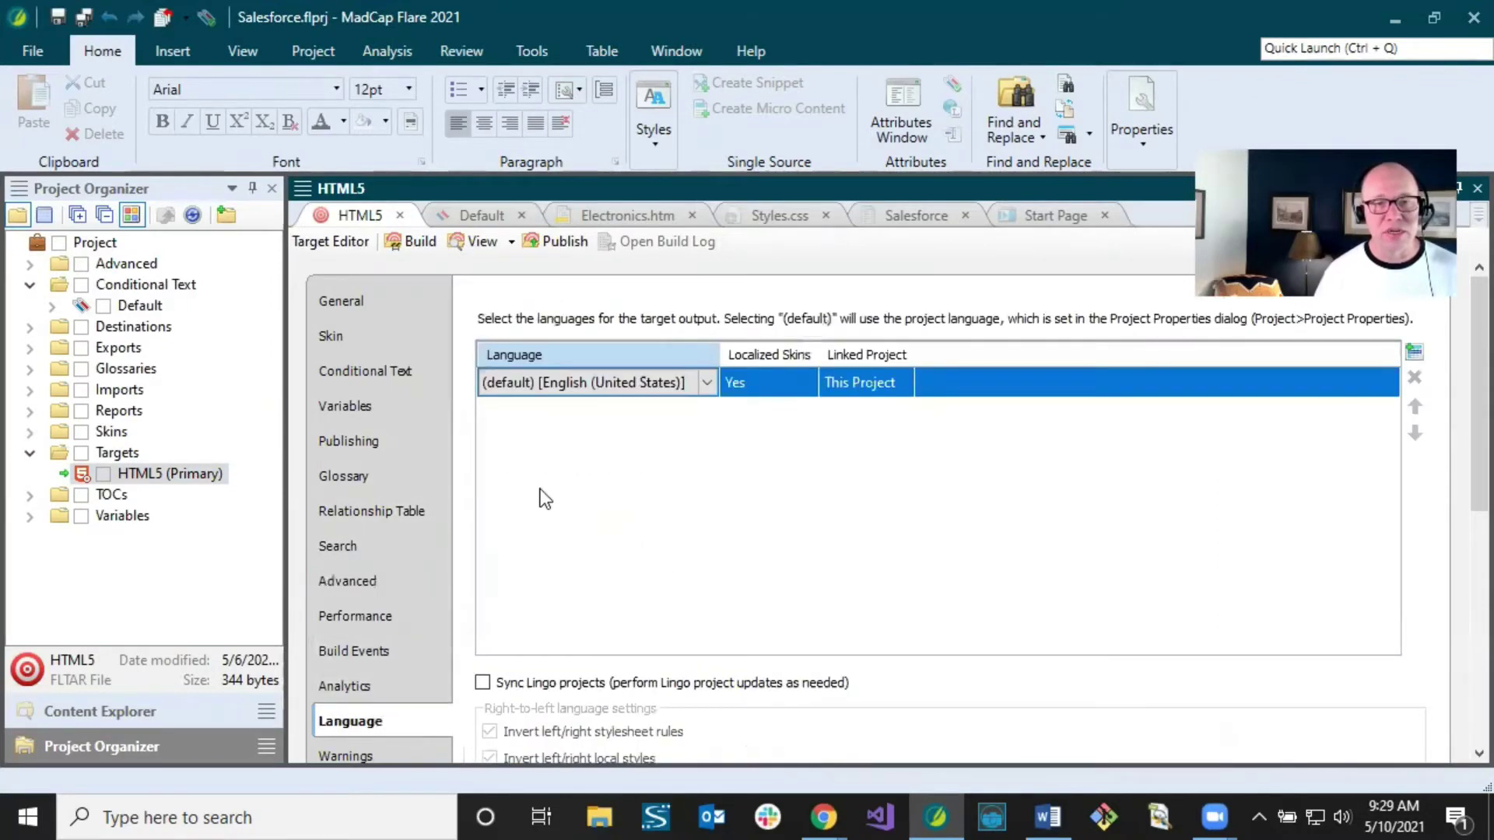
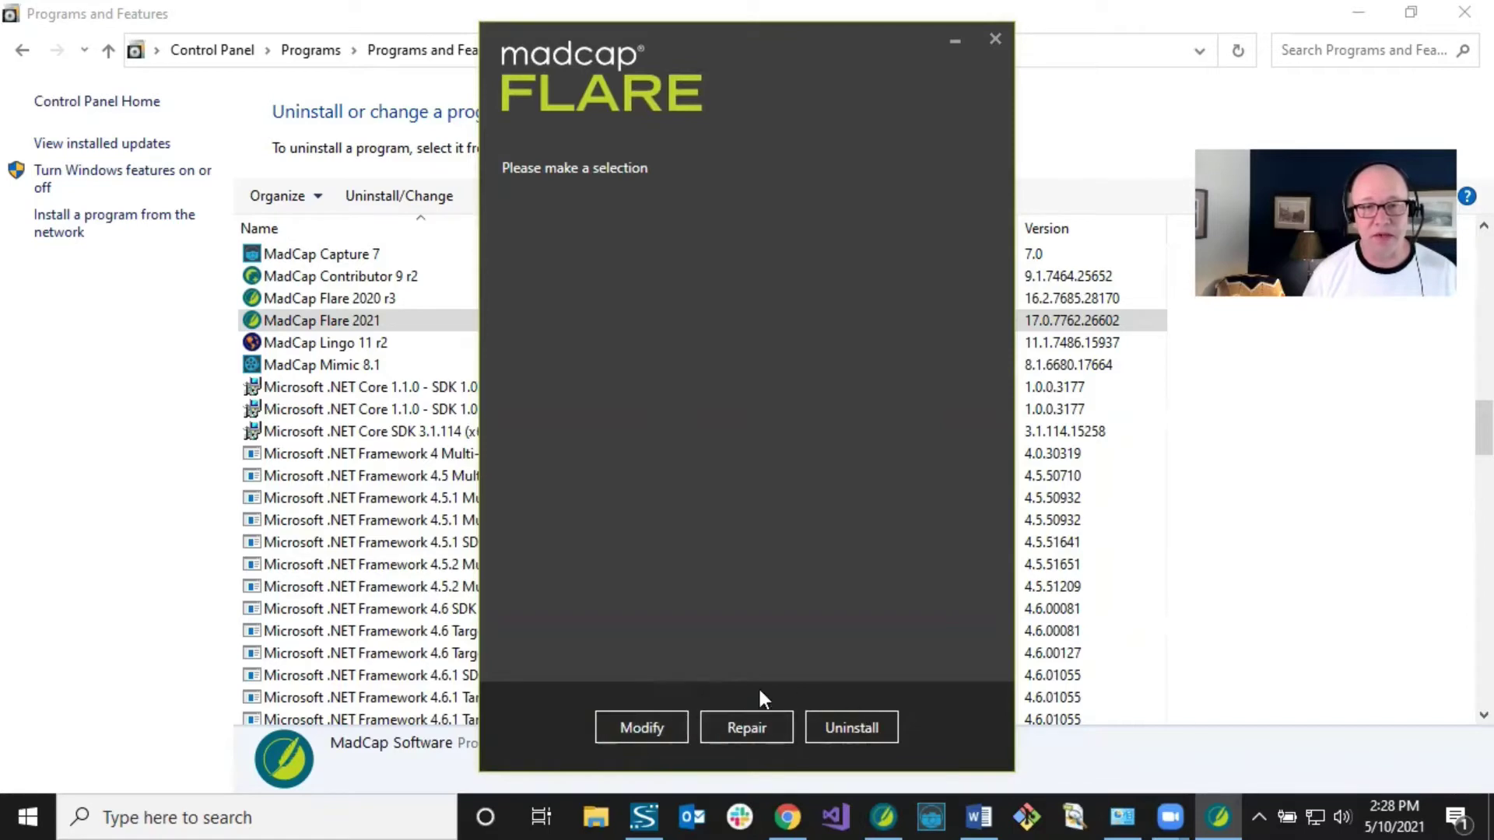
Step: Check that the Salesforce connector is already among the installed Flare features, then cancel setup
{"action": "left_click", "coordinate": [641, 727]}
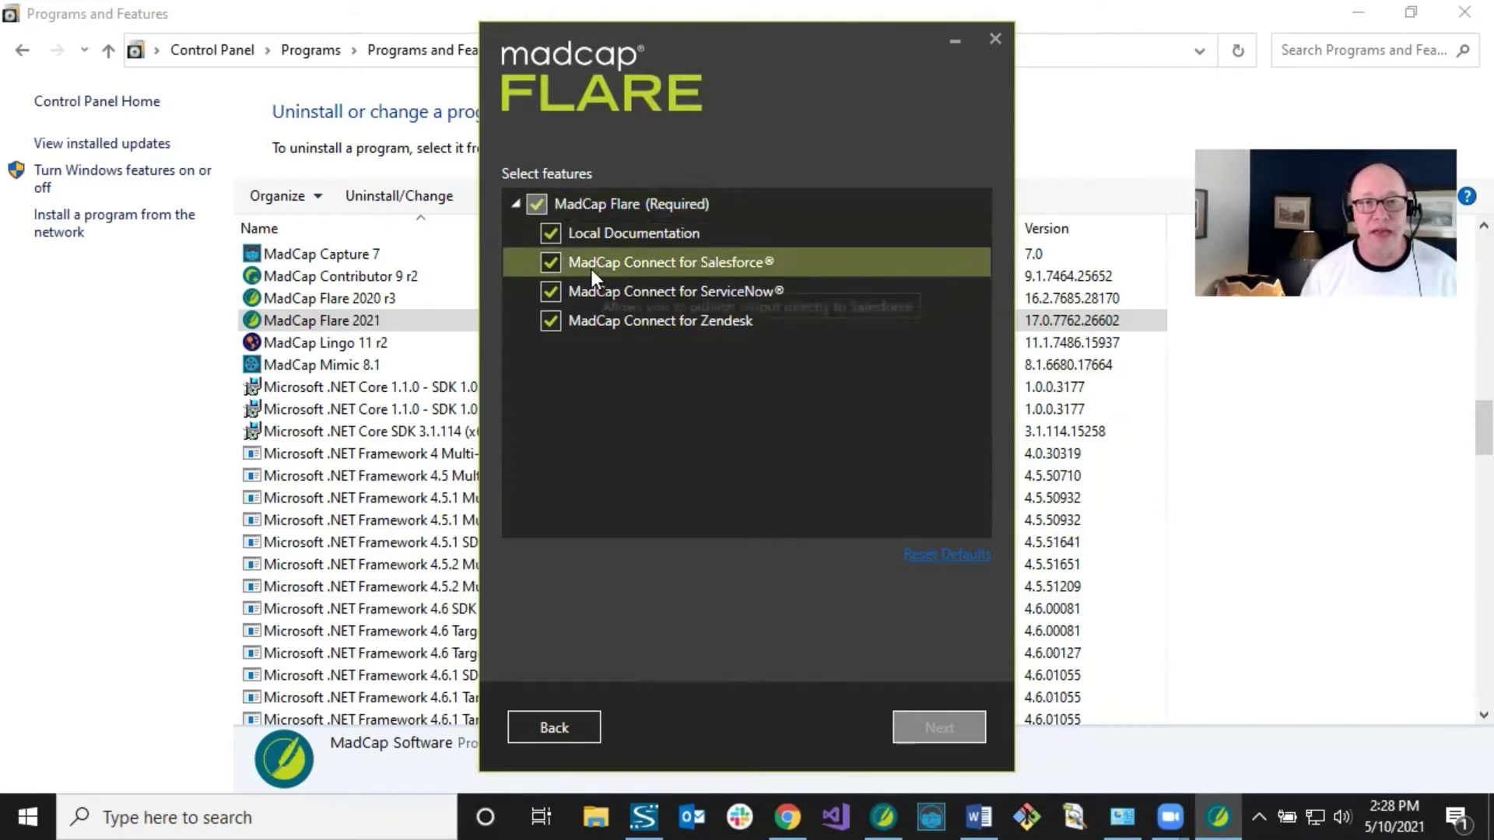
{"action": "mouse_move", "coordinate": [656, 273]}
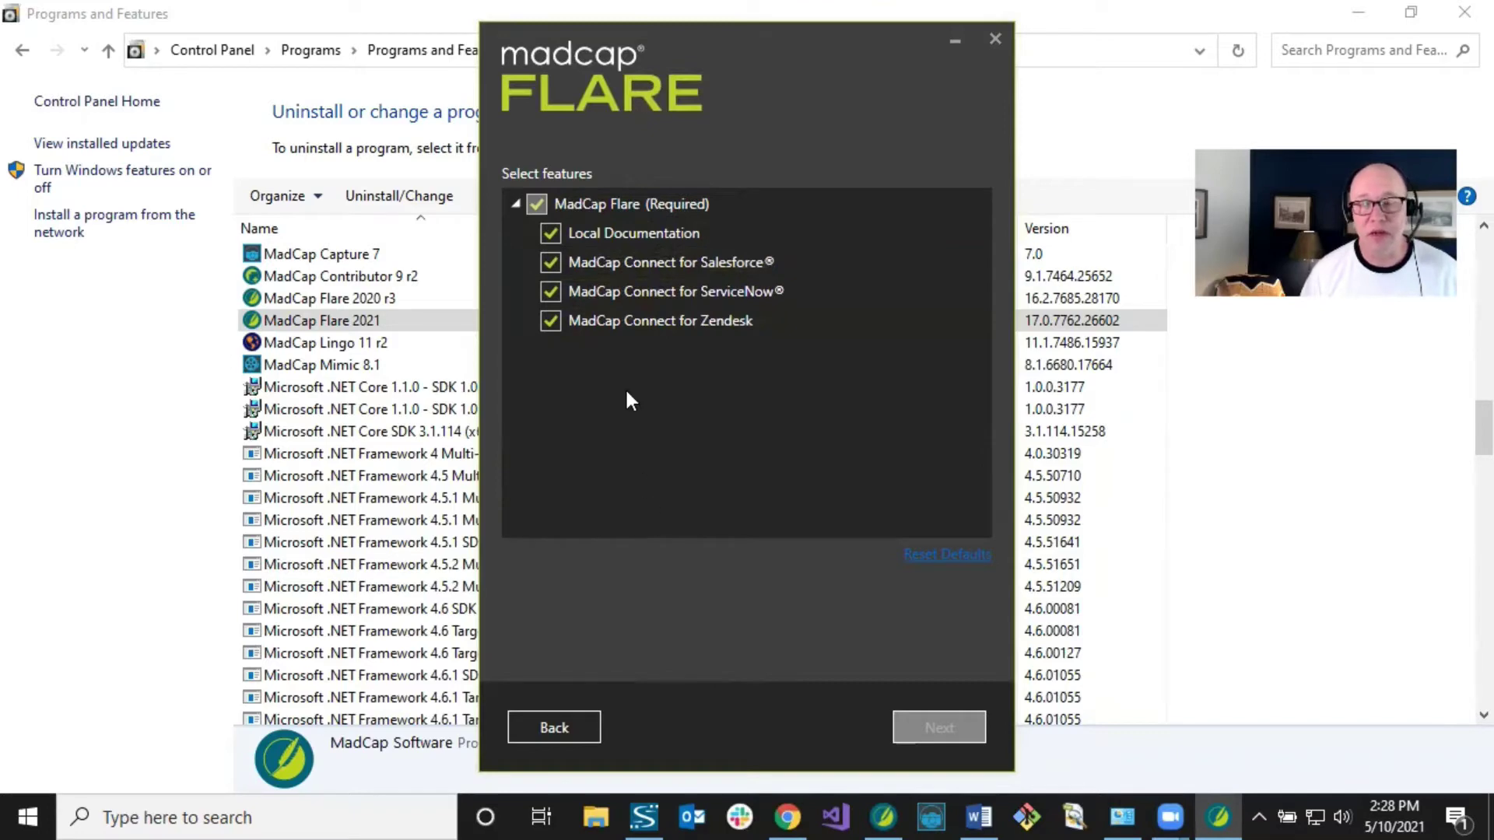
{"action": "mouse_move", "coordinate": [564, 266]}
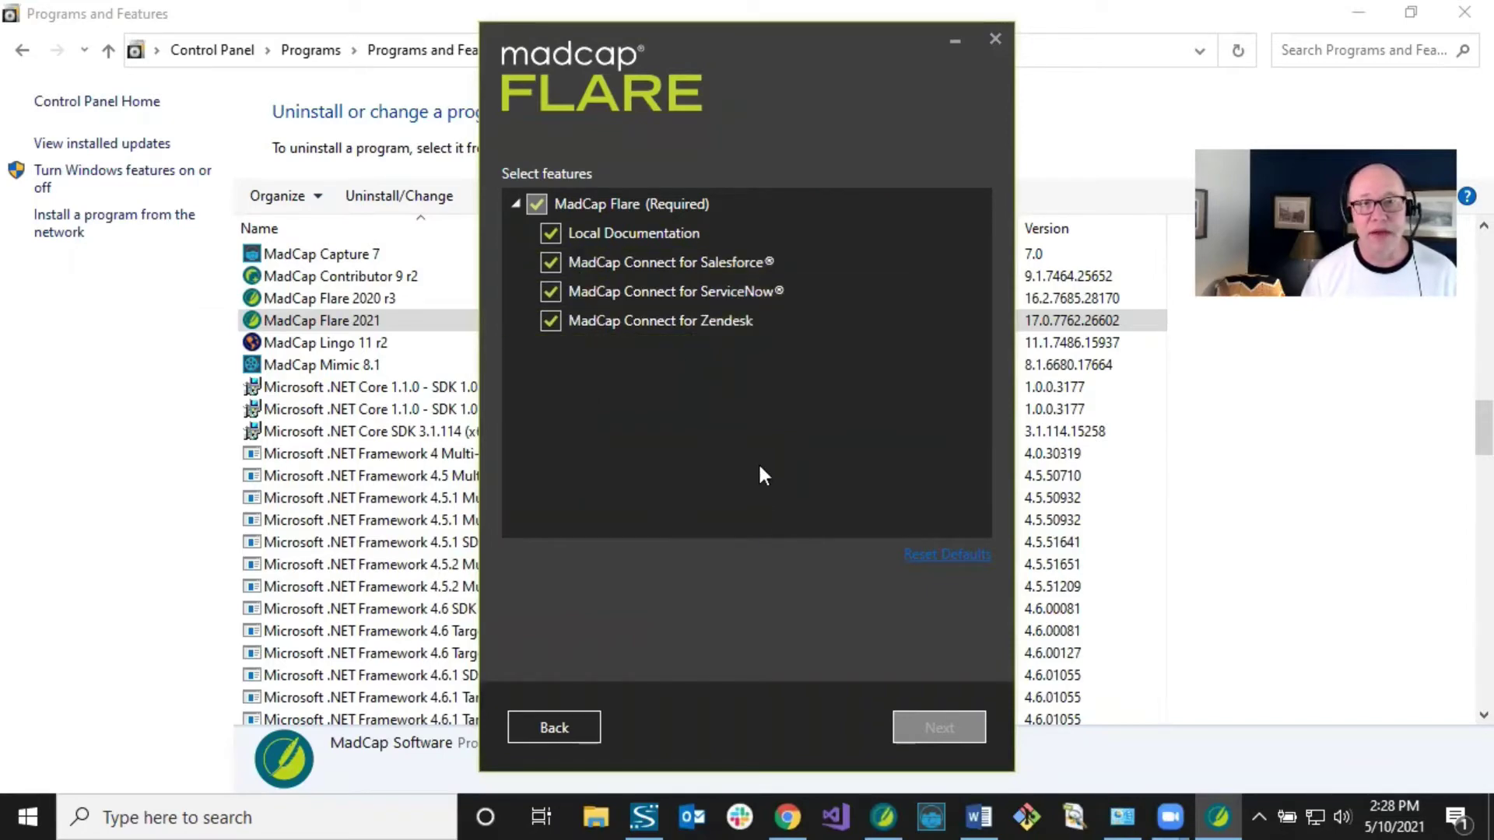
{"action": "left_click", "coordinate": [996, 40]}
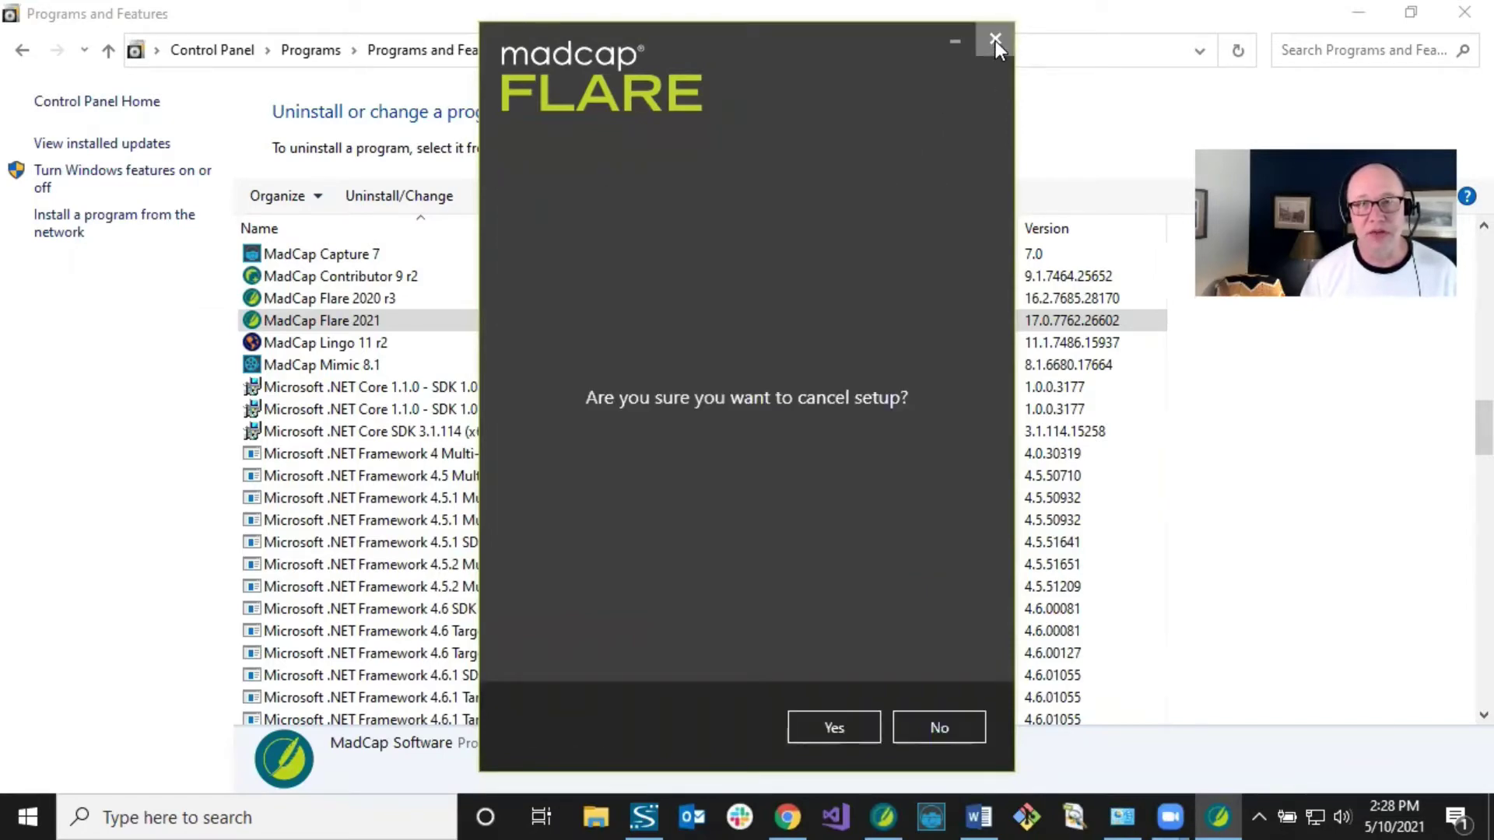
{"action": "left_click", "coordinate": [828, 727]}
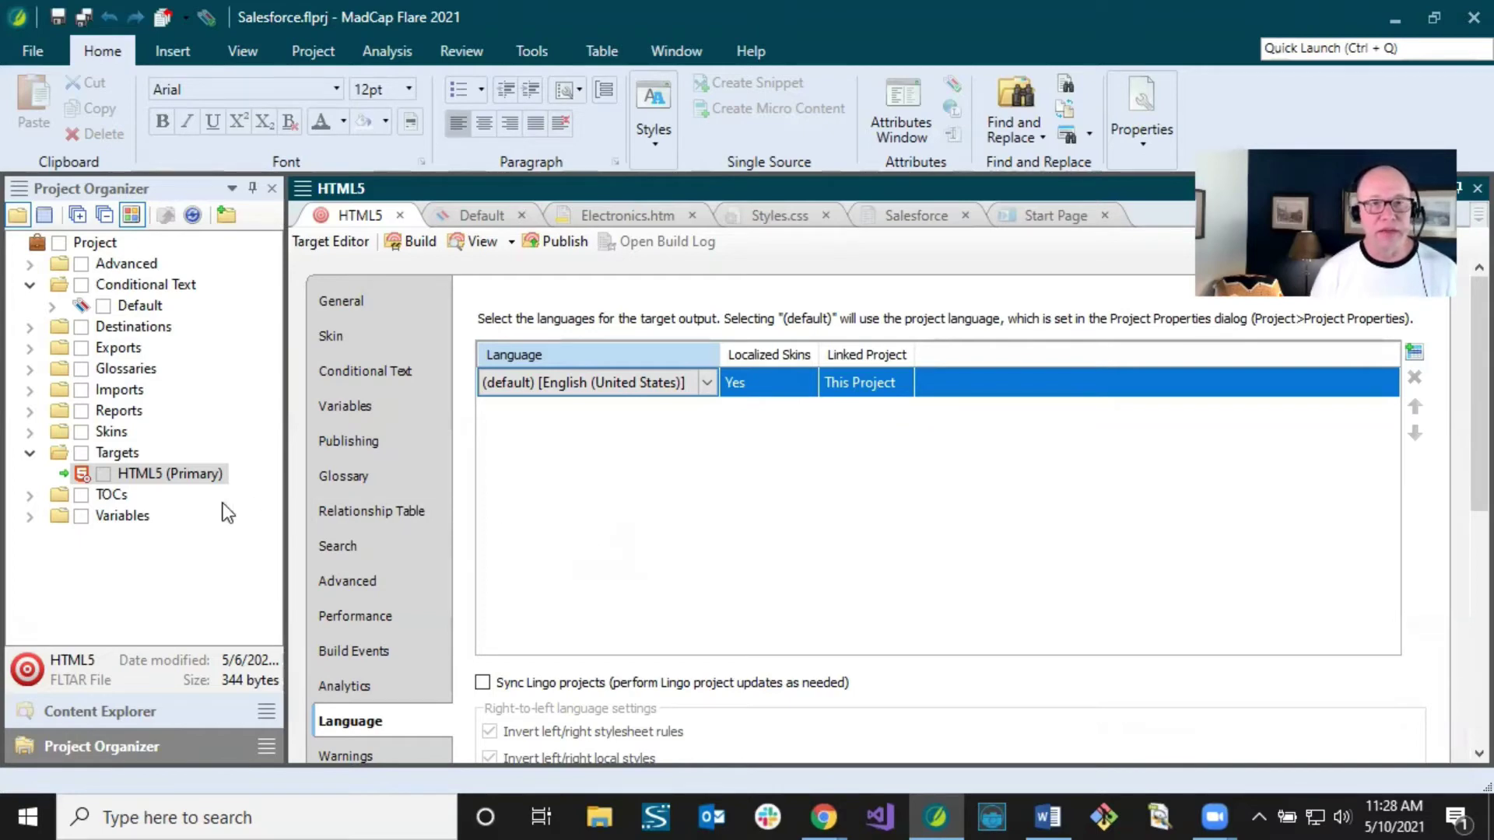
Step: Expand the TOCs folder and open the Salesforce TOC in the TOC Editor
{"action": "left_click", "coordinate": [30, 495]}
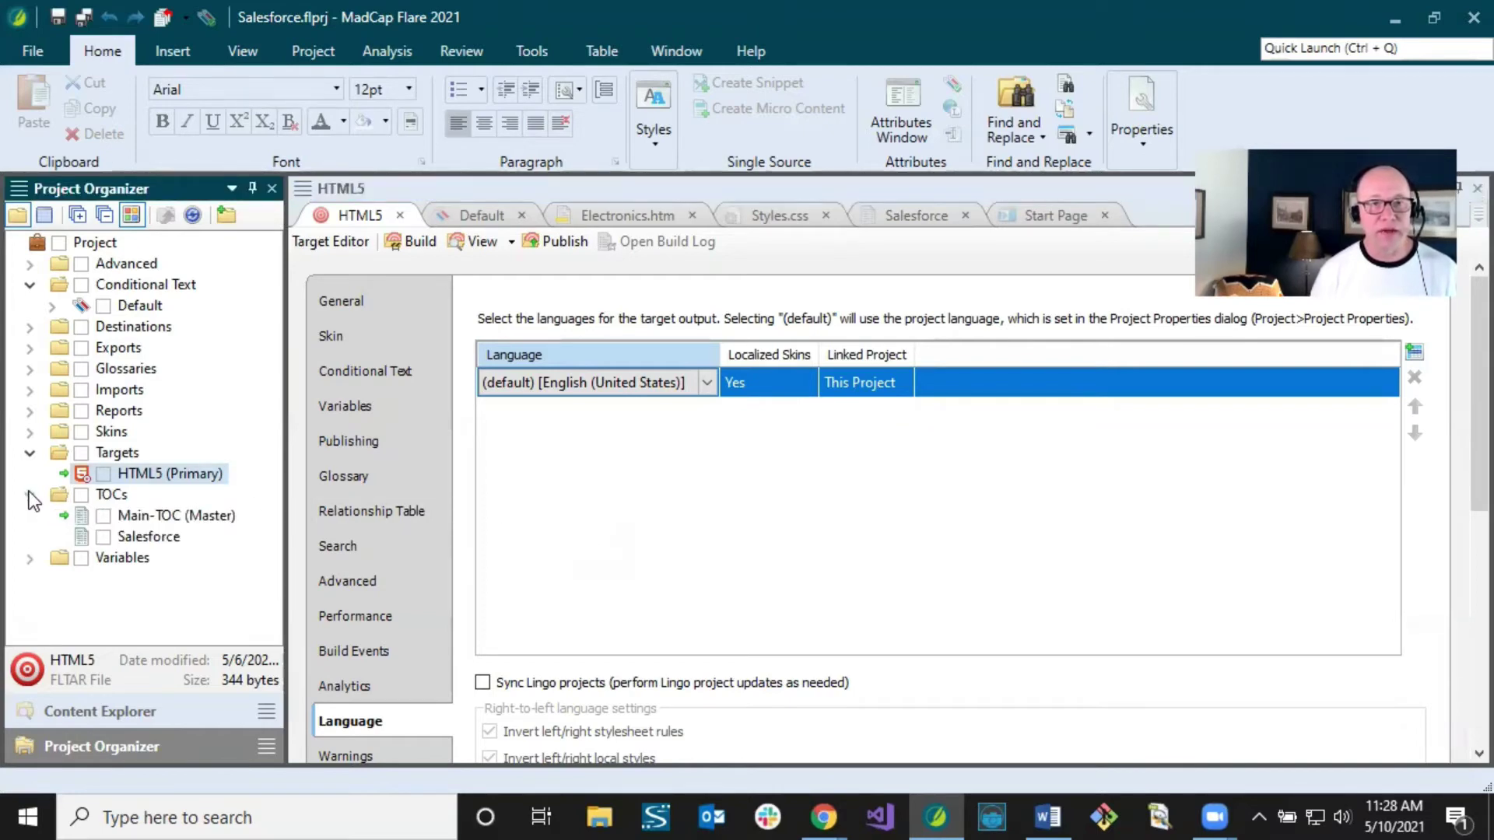
{"action": "left_click", "coordinate": [99, 496]}
{"action": "left_click", "coordinate": [178, 516]}
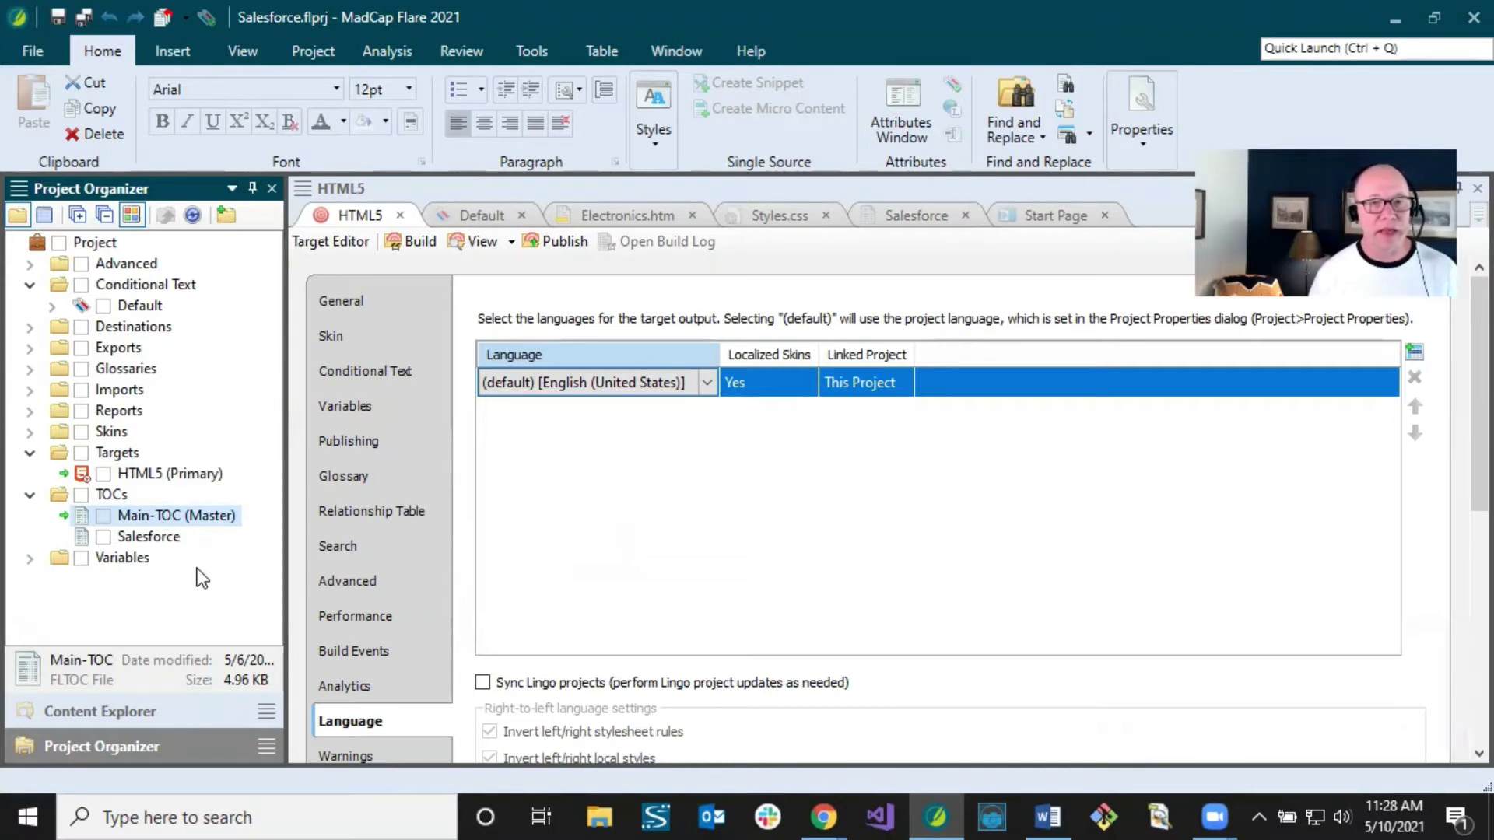
{"action": "left_click", "coordinate": [173, 542]}
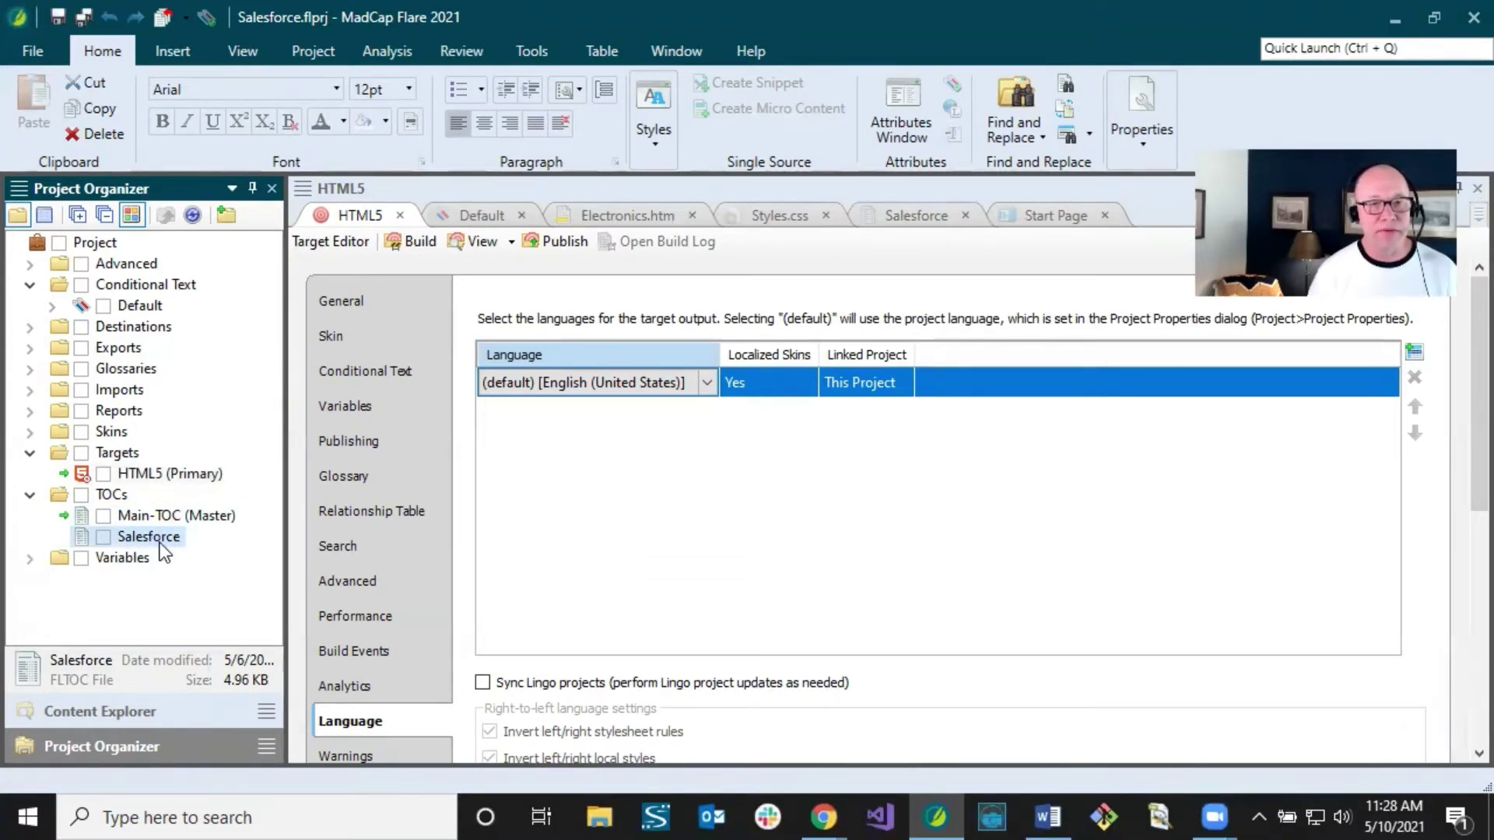
{"action": "double_click", "coordinate": [160, 543]}
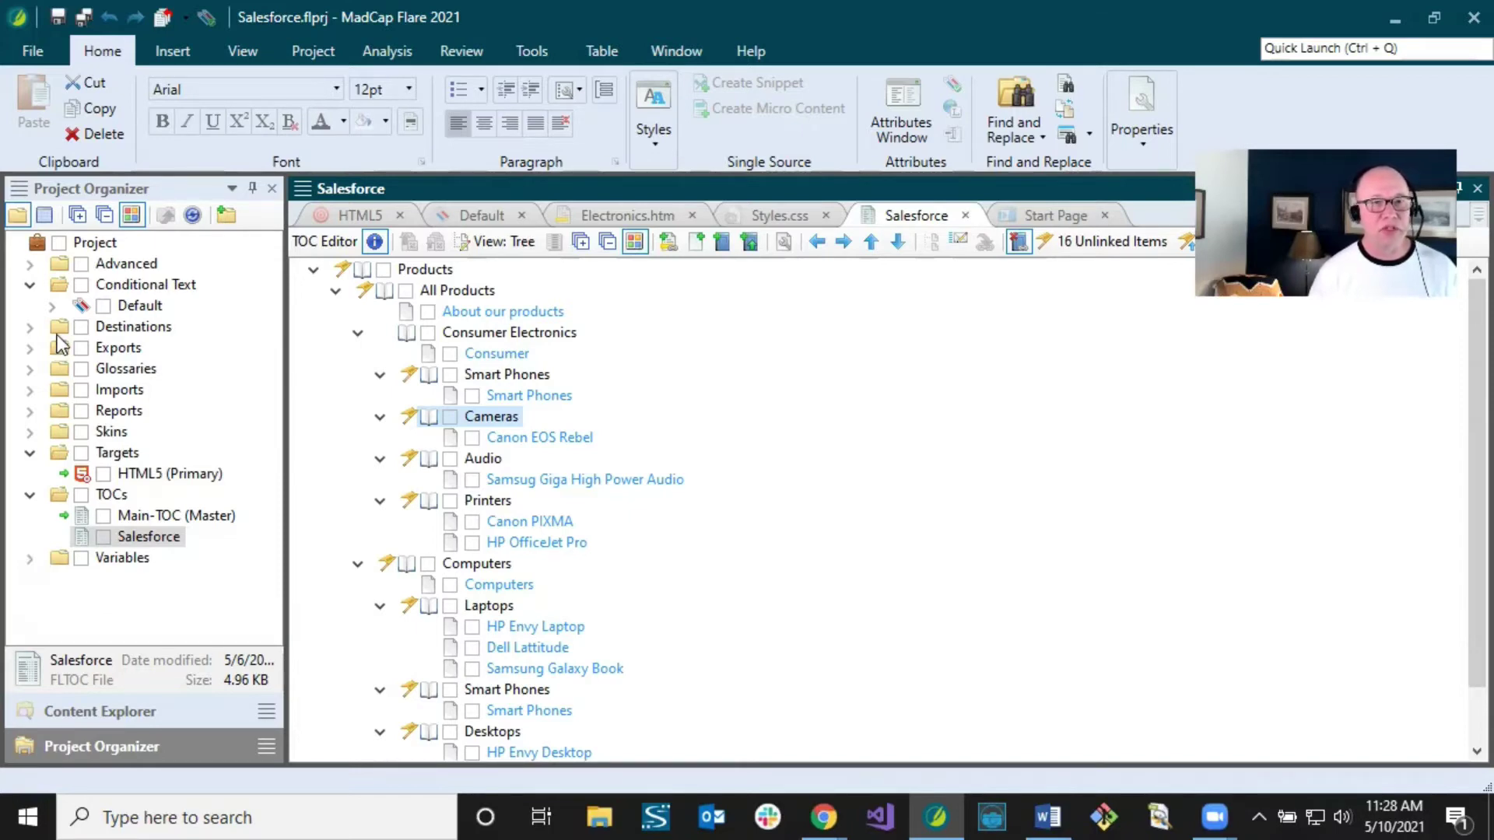
Step: Add a new destination file named Salesforce under the Destinations folder
{"action": "left_click", "coordinate": [30, 327]}
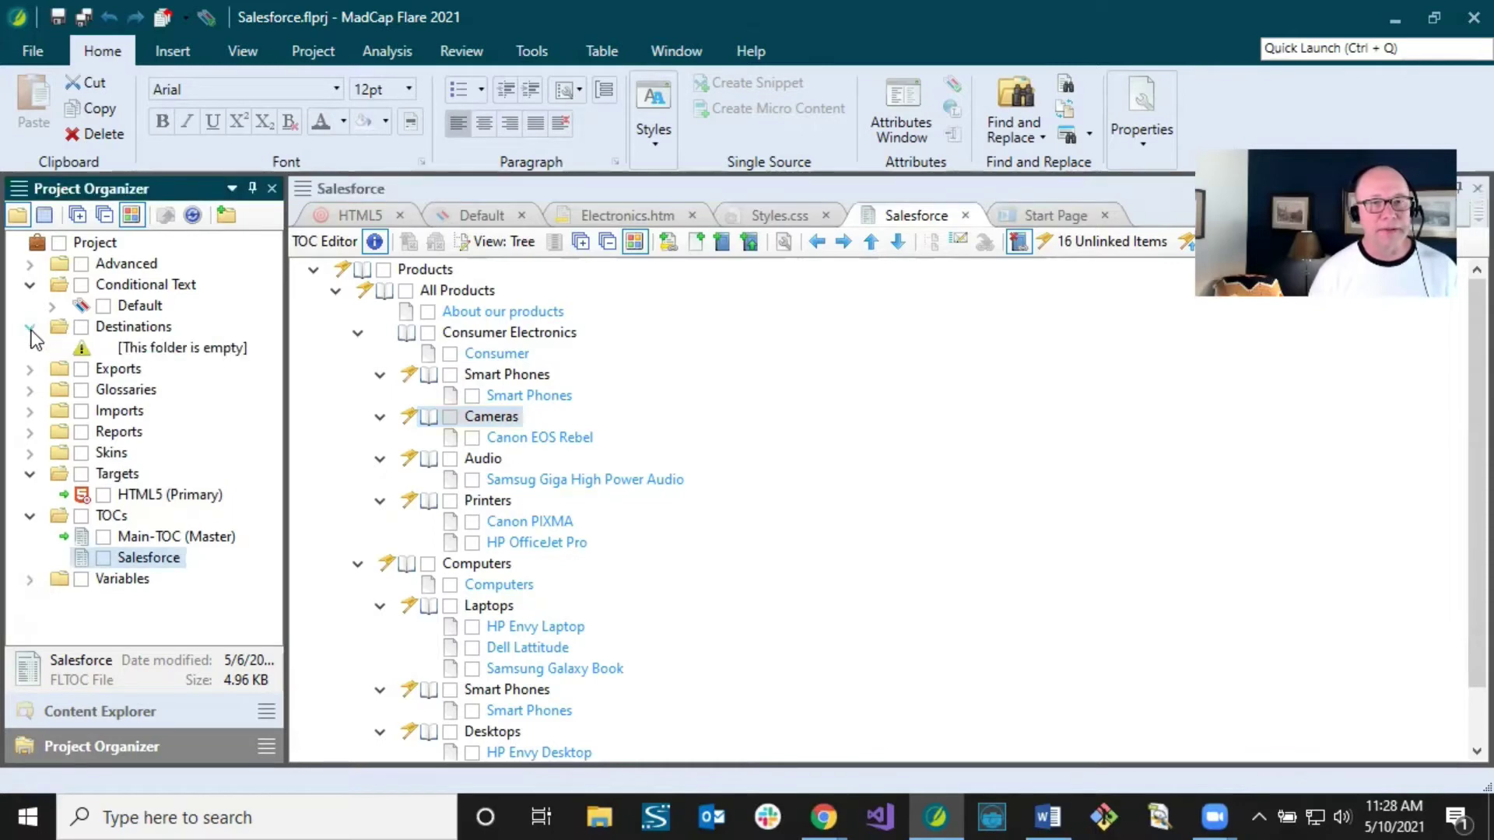
{"action": "left_click", "coordinate": [156, 328]}
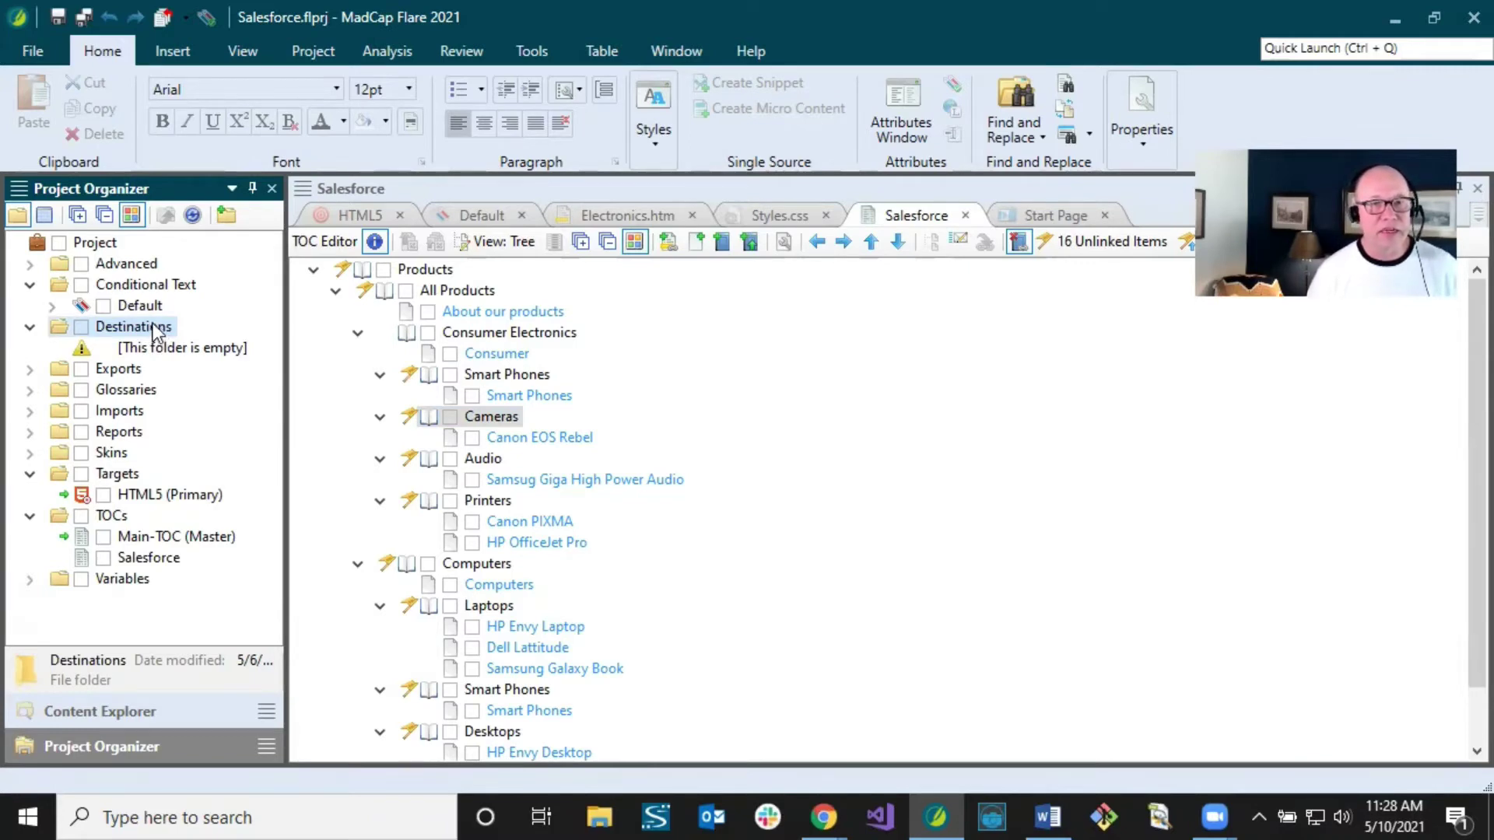
{"action": "right_click", "coordinate": [154, 328]}
{"action": "left_click", "coordinate": [220, 470]}
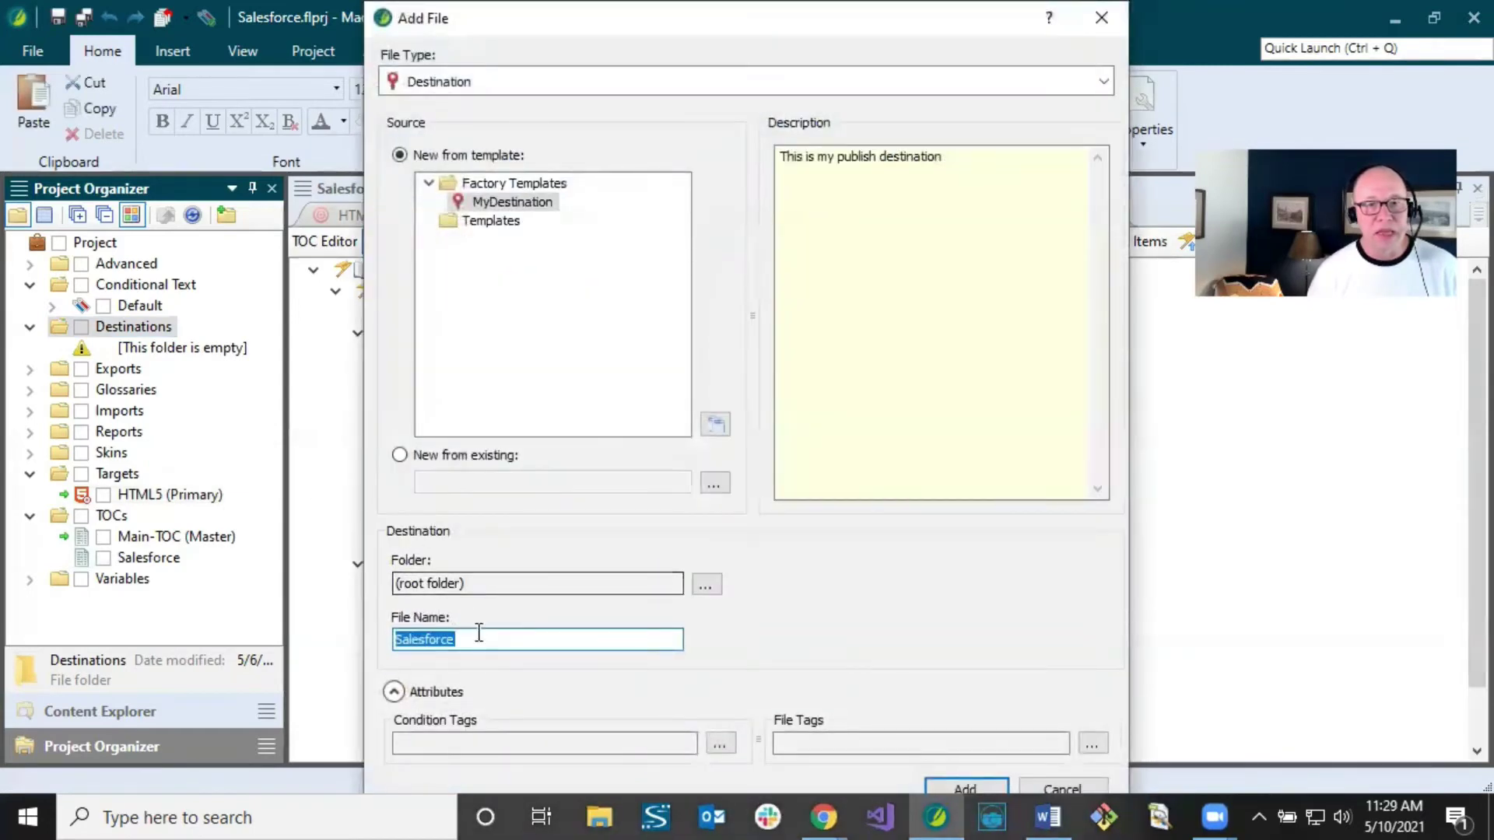
{"action": "left_click", "coordinate": [482, 639]}
{"action": "left_click_drag", "start_coordinate": [514, 639], "coordinate": [423, 641]}
{"action": "double_click", "coordinate": [423, 640]}
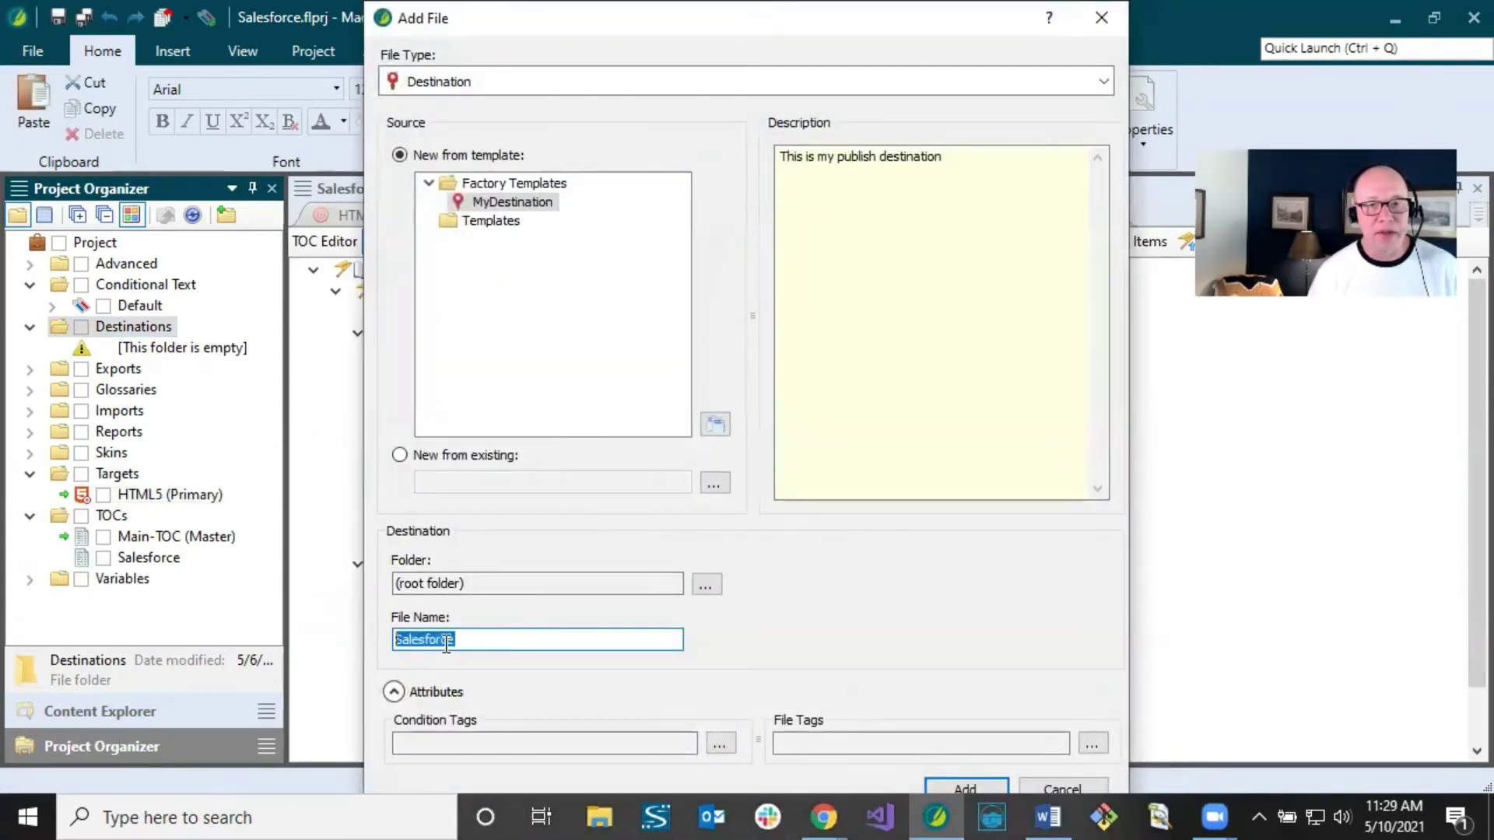
{"action": "left_click", "coordinate": [473, 639]}
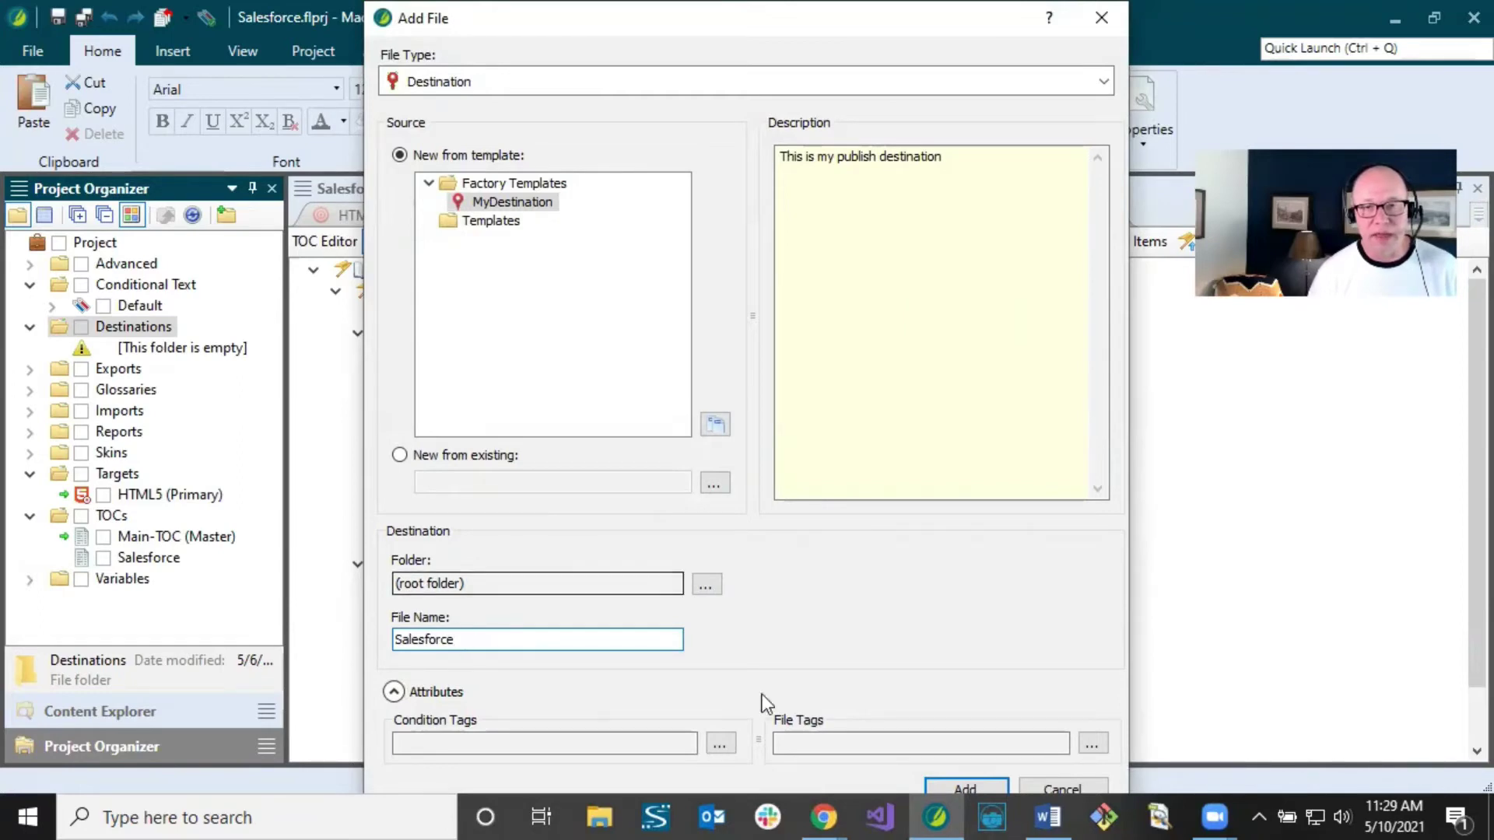
{"action": "left_click", "coordinate": [977, 789]}
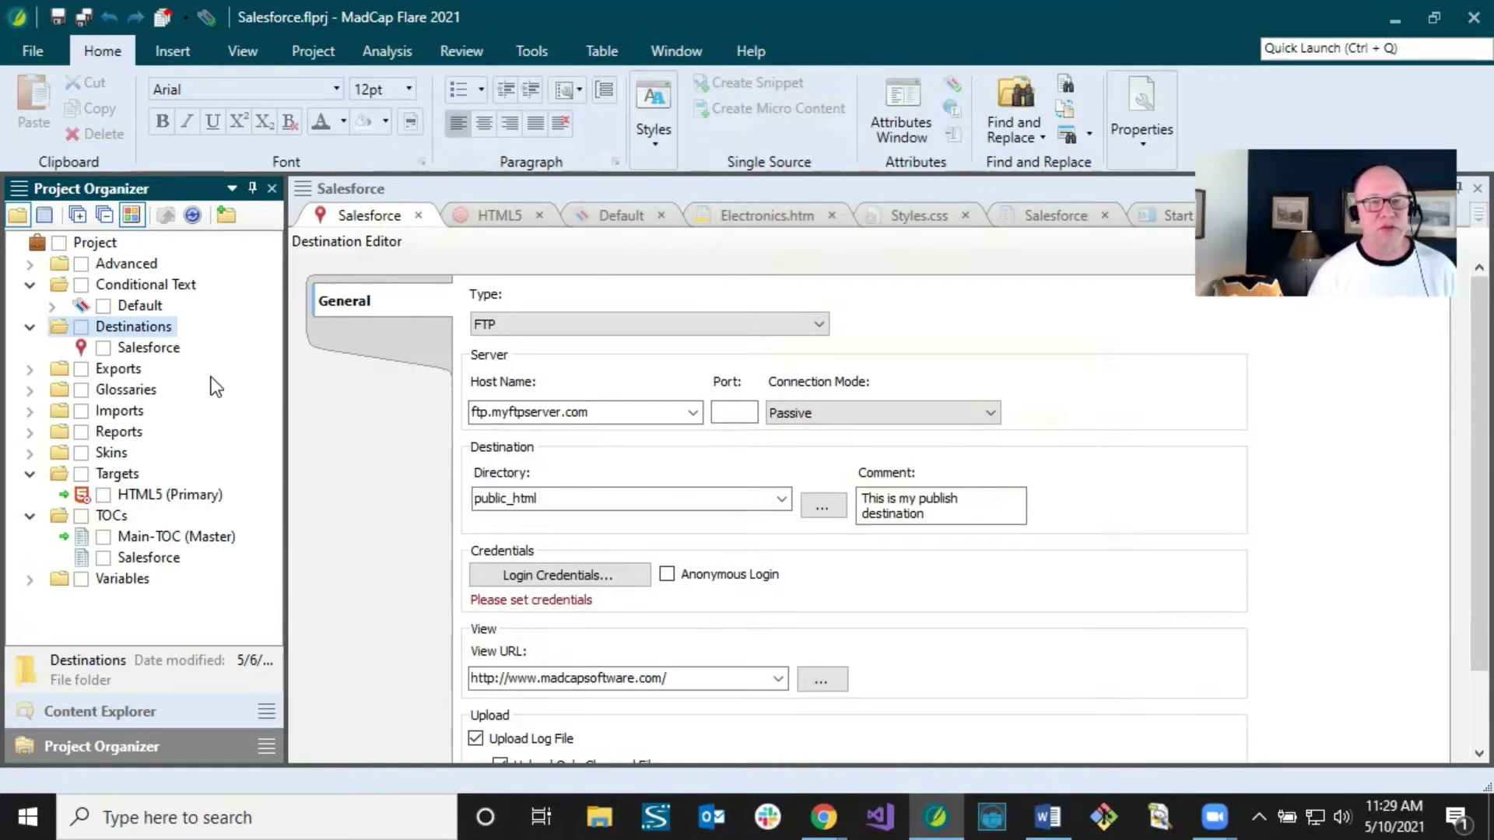
Step: Set the Salesforce destination type to MadCap Connect for Salesforce® and begin connector activation
{"action": "left_click", "coordinate": [154, 351]}
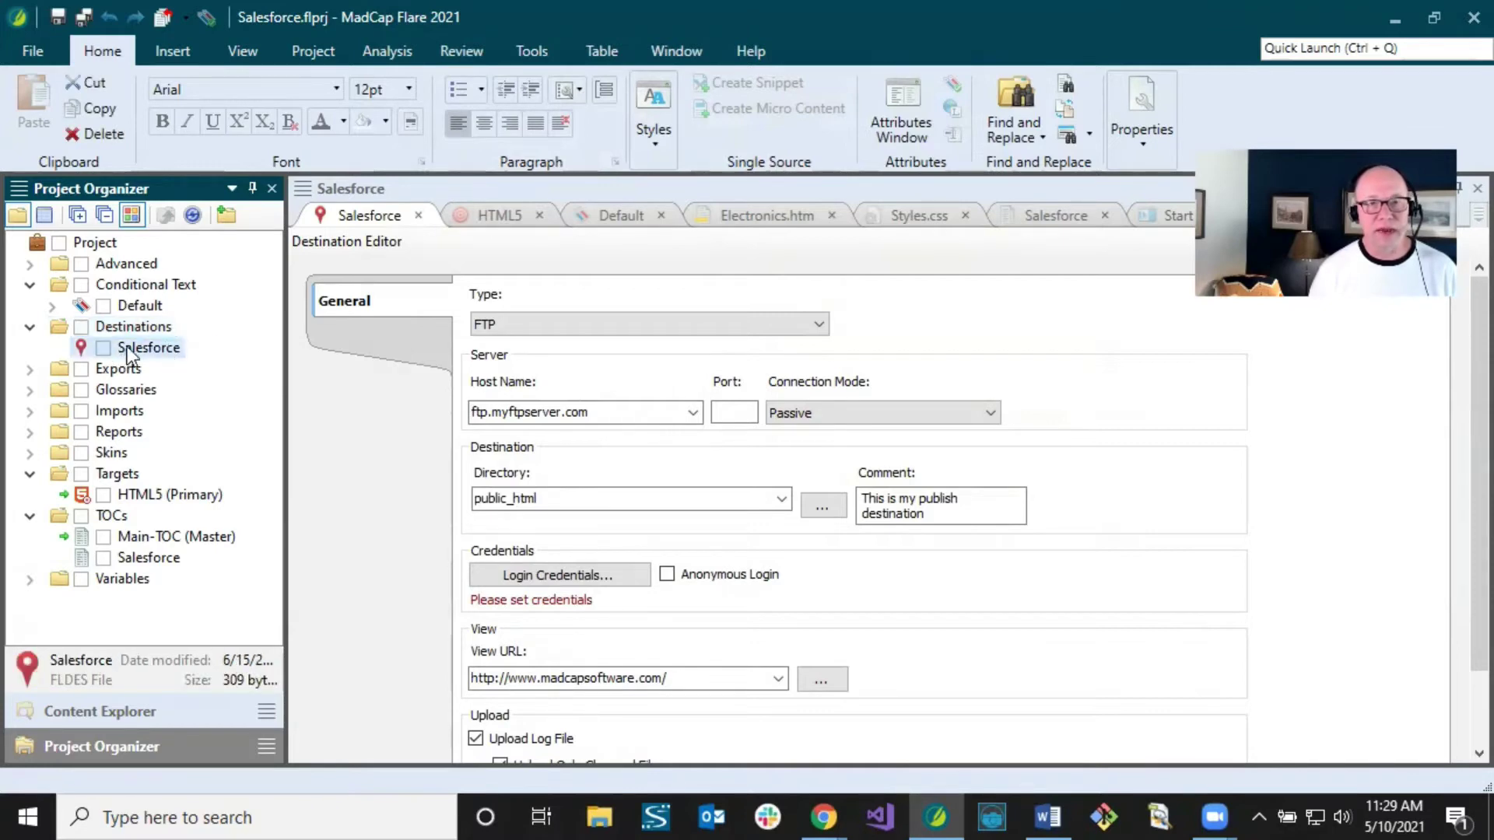
{"action": "left_click", "coordinate": [366, 235]}
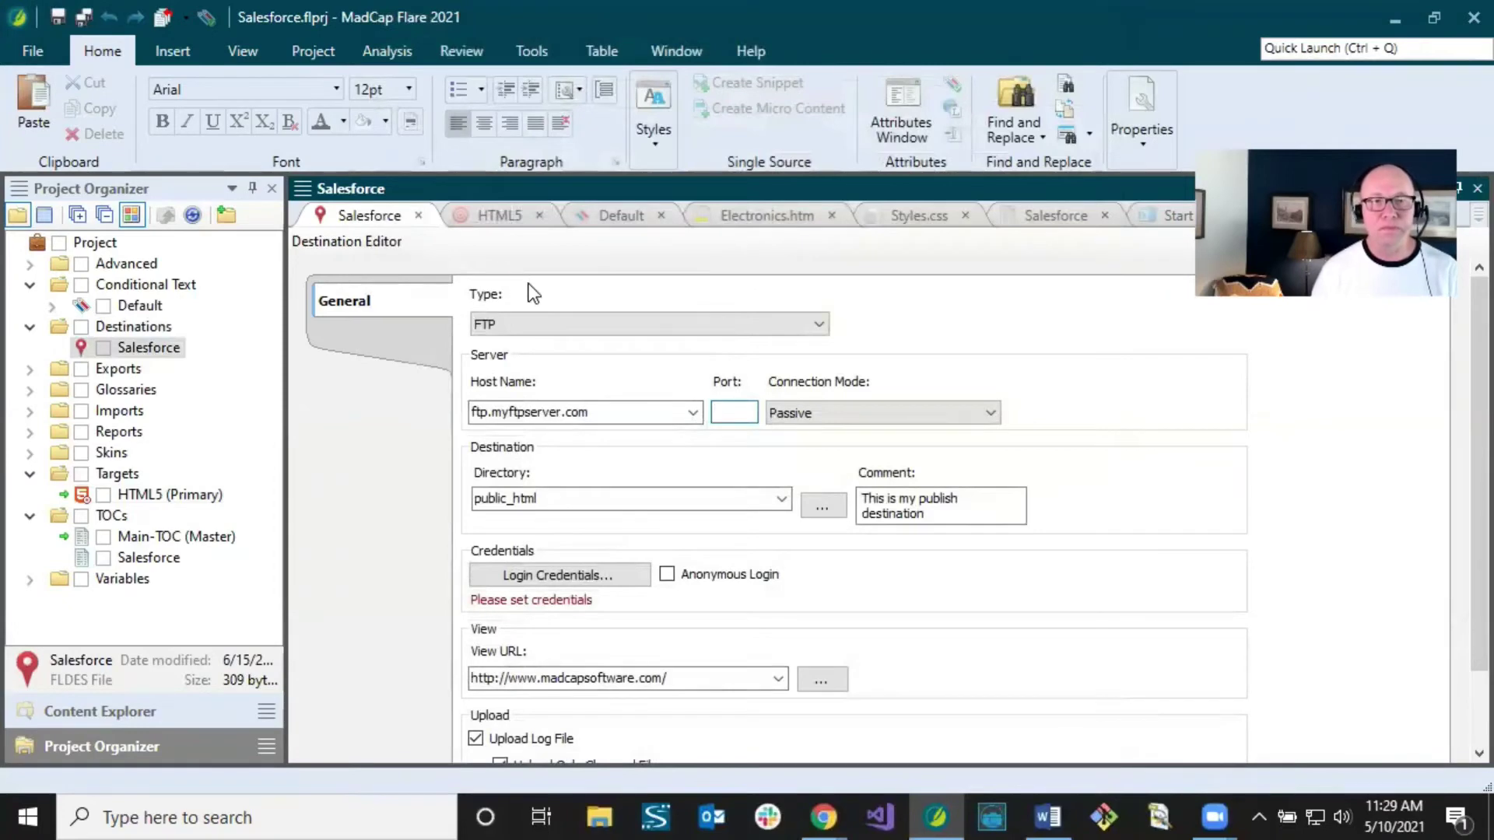
{"action": "left_click", "coordinate": [530, 324]}
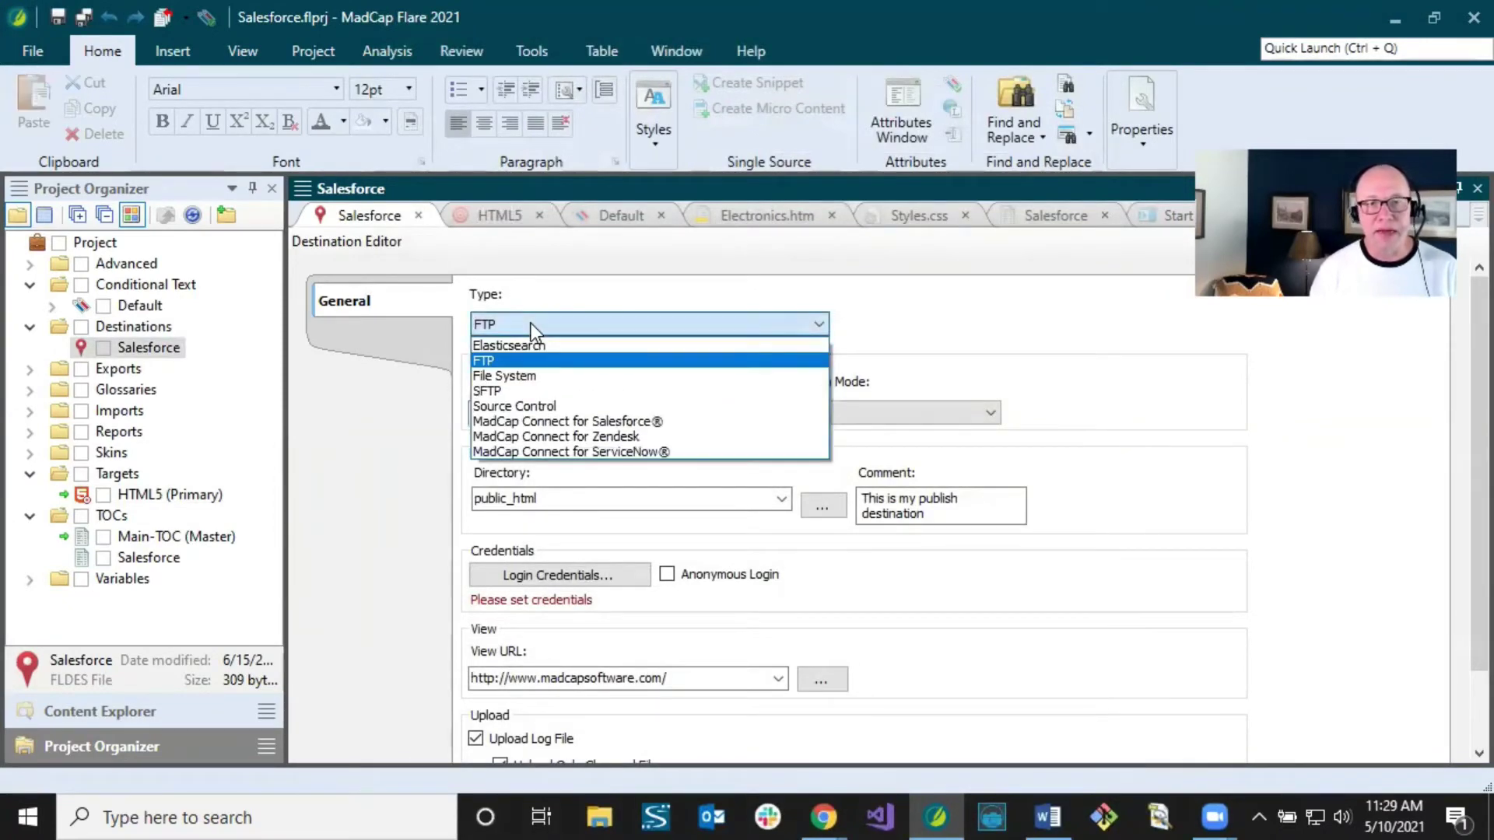
{"action": "left_click", "coordinate": [543, 421]}
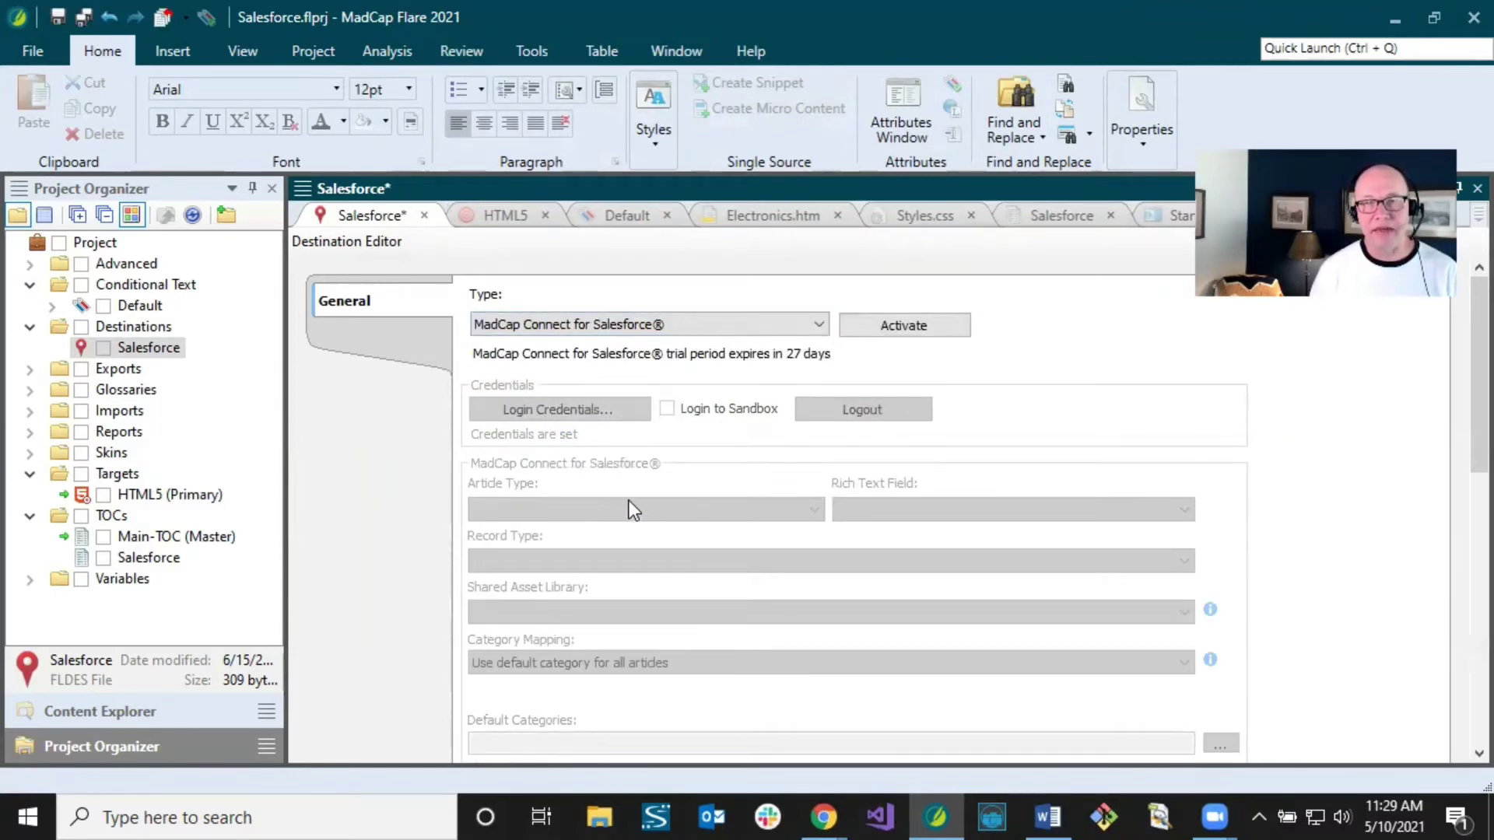
{"action": "left_click", "coordinate": [887, 327]}
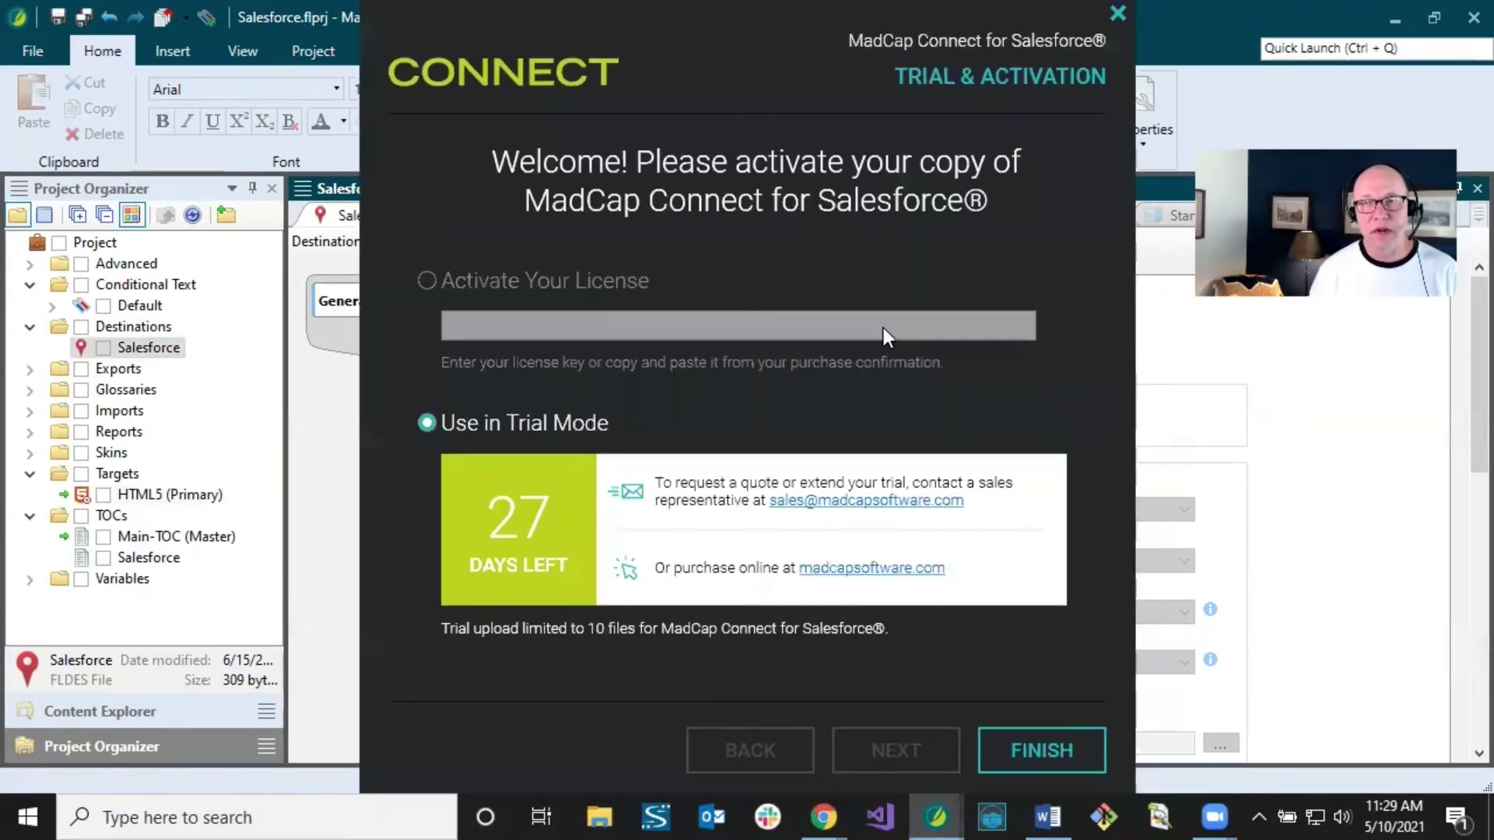
Step: Choose license-key activation and paste the license key from the other document
{"action": "left_click", "coordinate": [427, 281]}
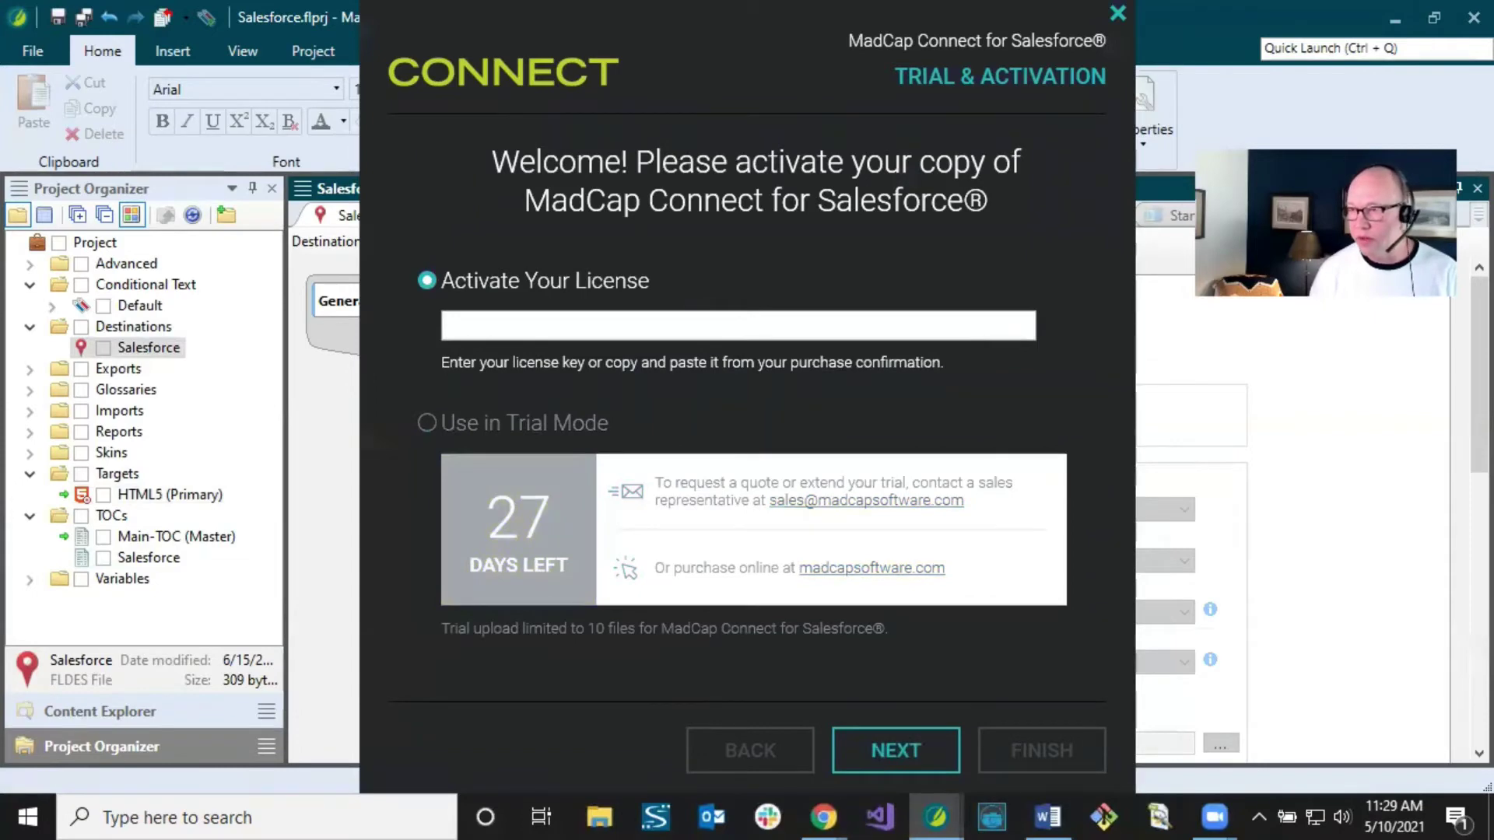
{"action": "key", "text": "alt+Tab"}
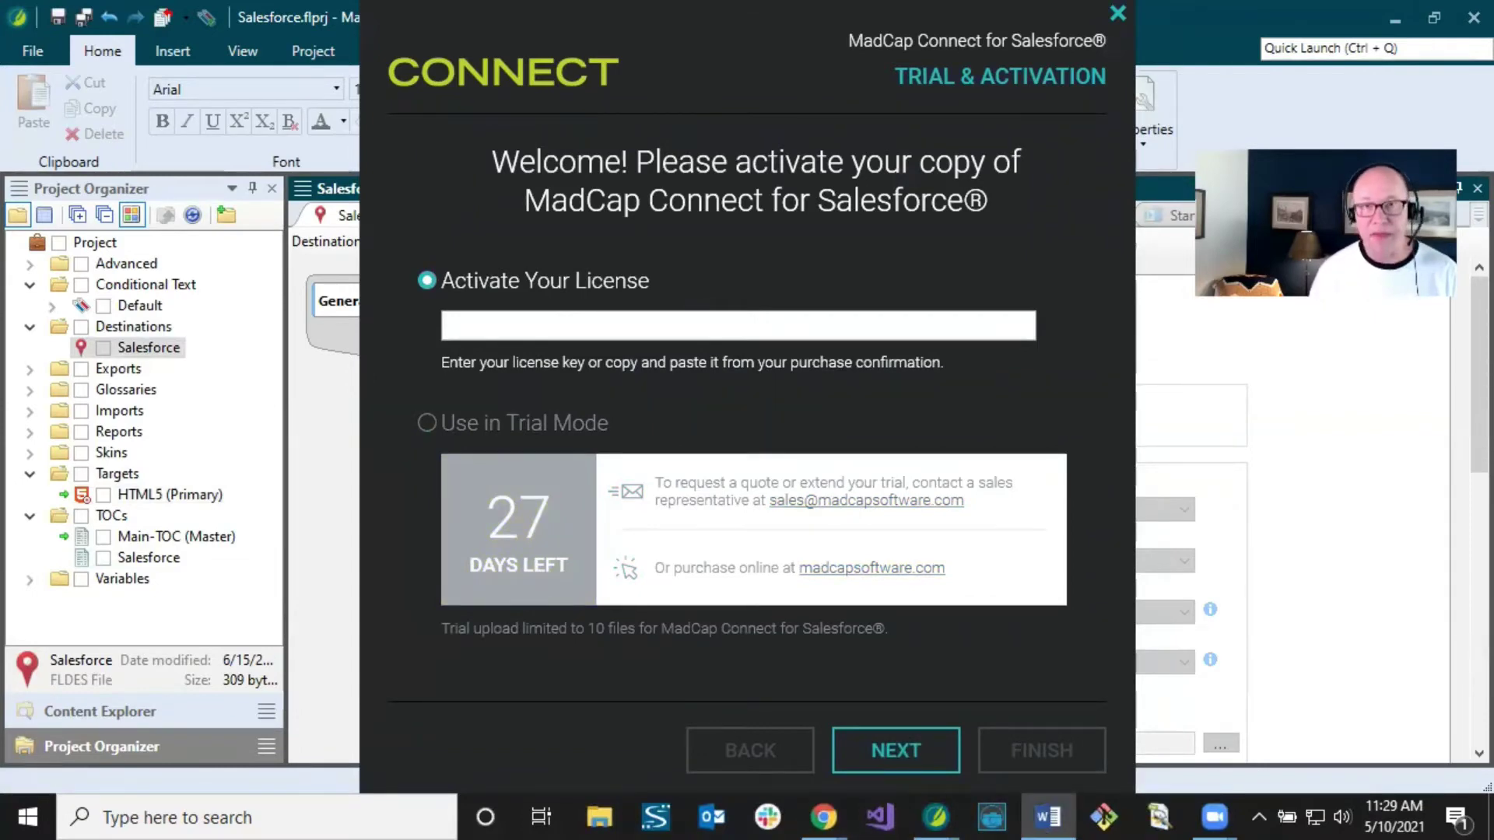
{"action": "left_click", "coordinate": [501, 322]}
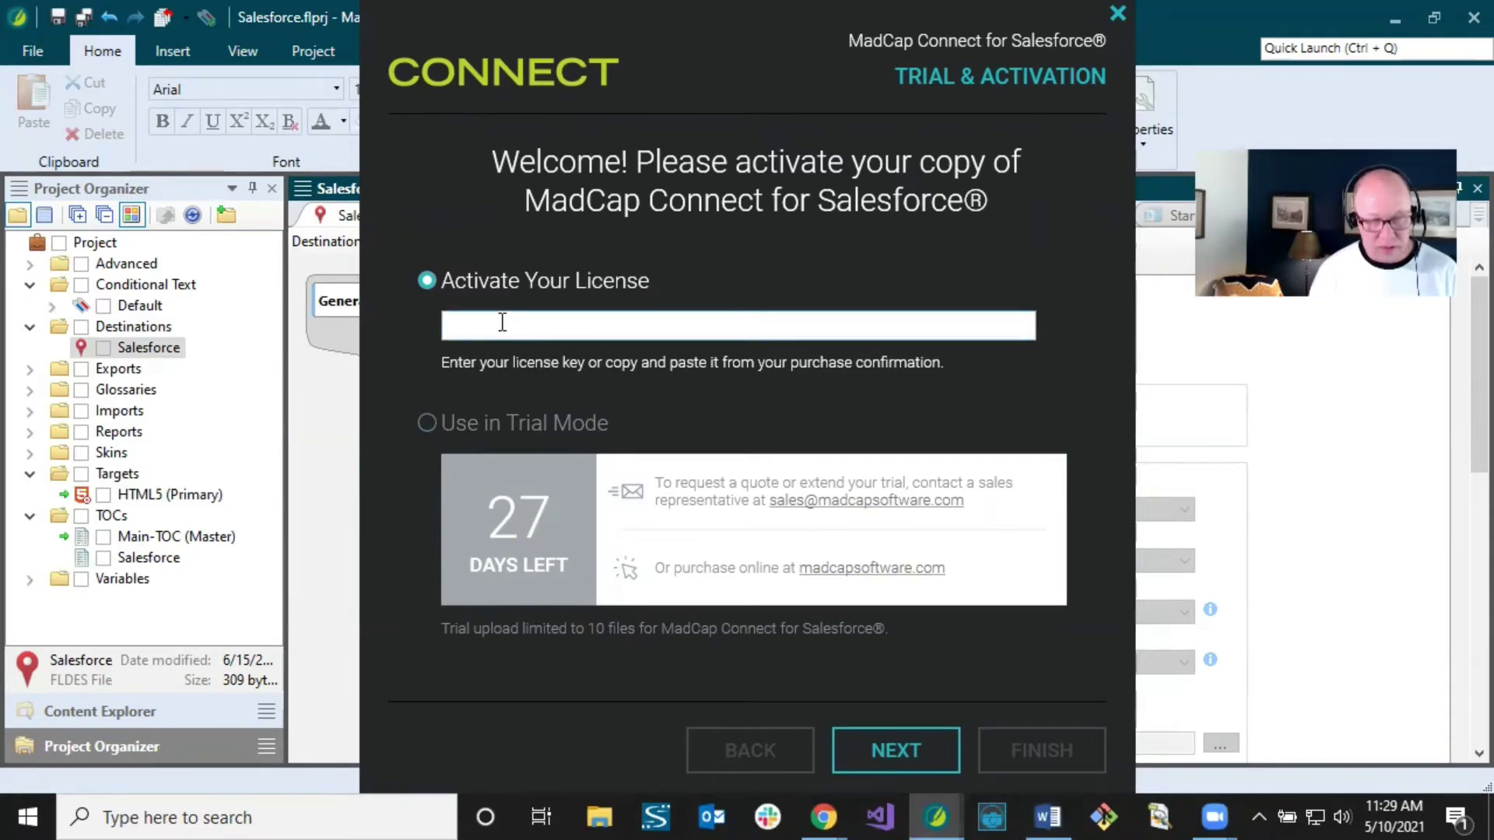
{"action": "key", "text": "ctrl+v"}
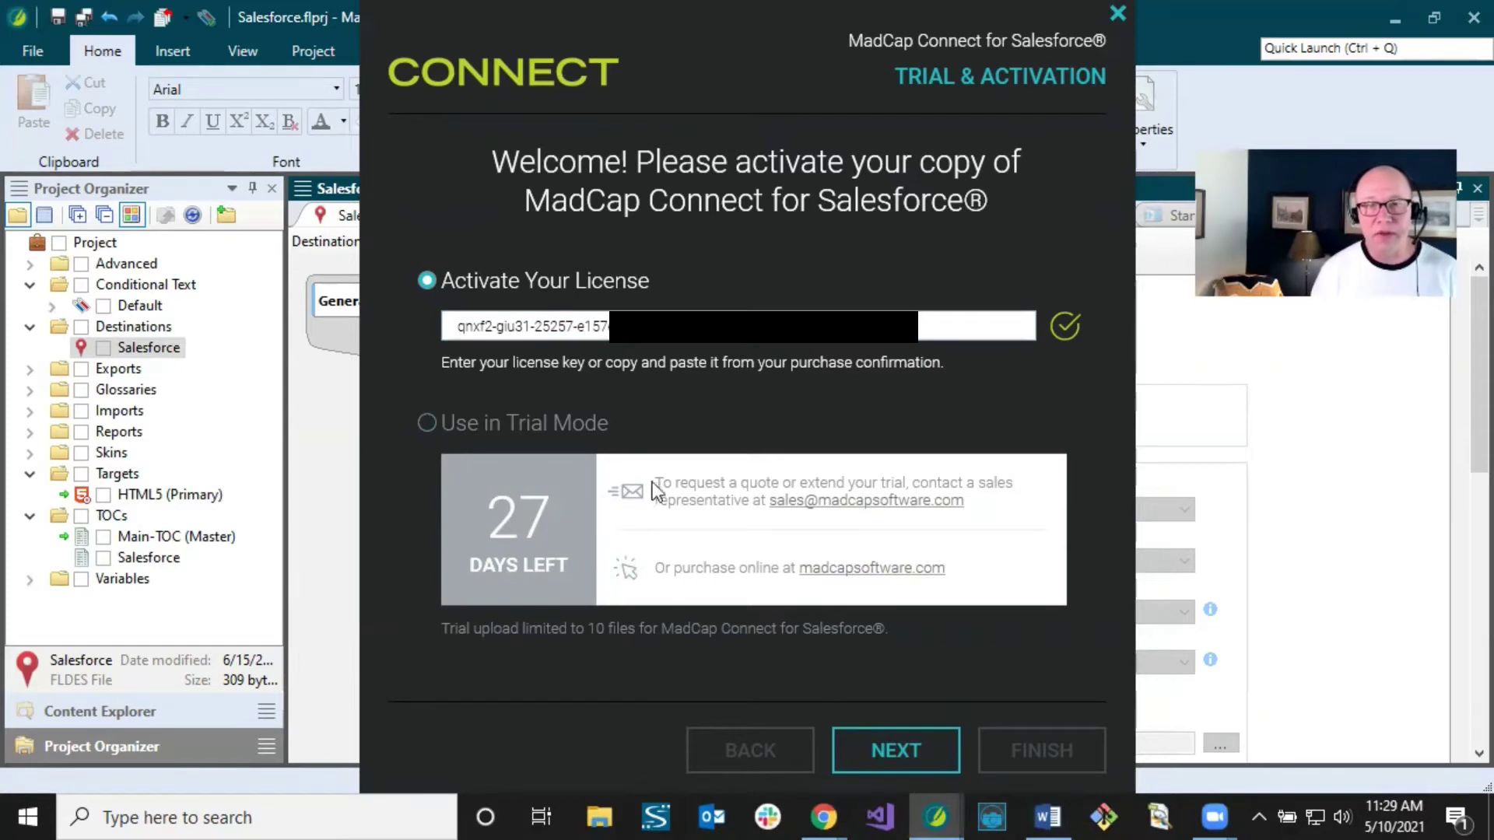
{"action": "left_click", "coordinate": [902, 758]}
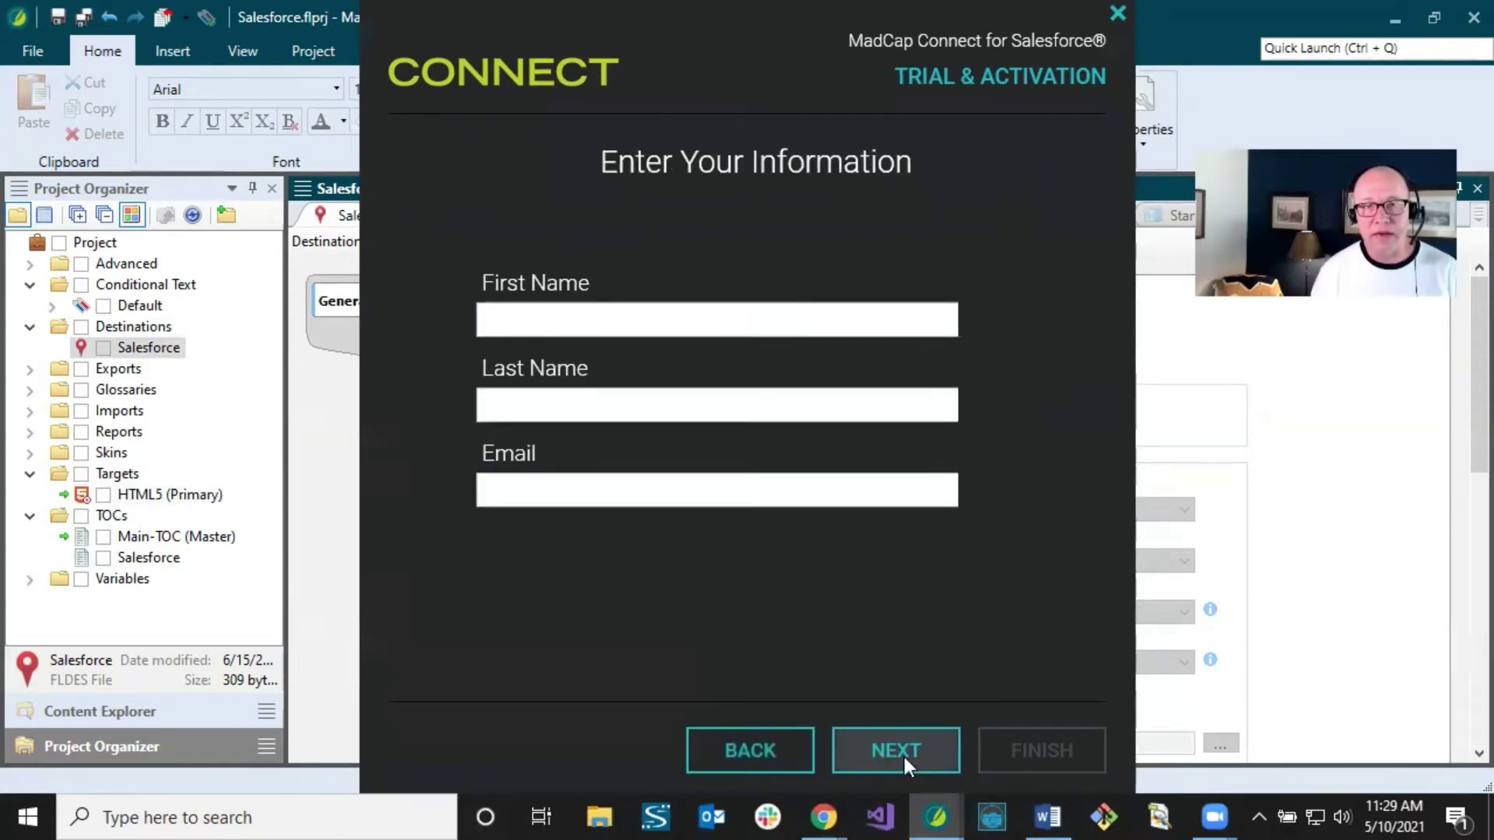
Step: Fill in the user's first name, last name and e-mail, then finish Internet Activation
{"action": "left_click", "coordinate": [577, 322]}
{"action": "key", "text": "Tab"}
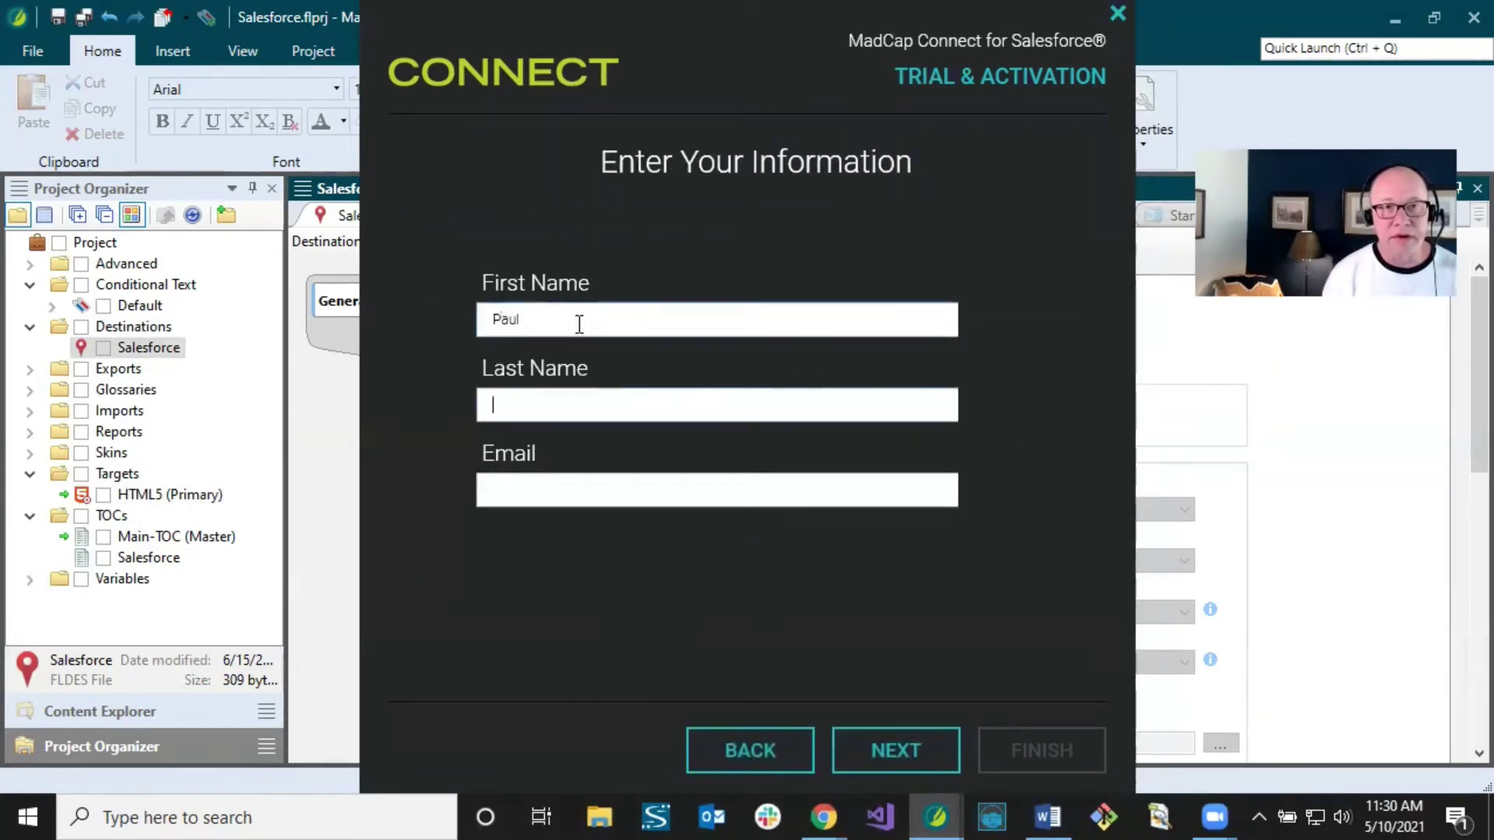
{"action": "key", "text": "Tab"}
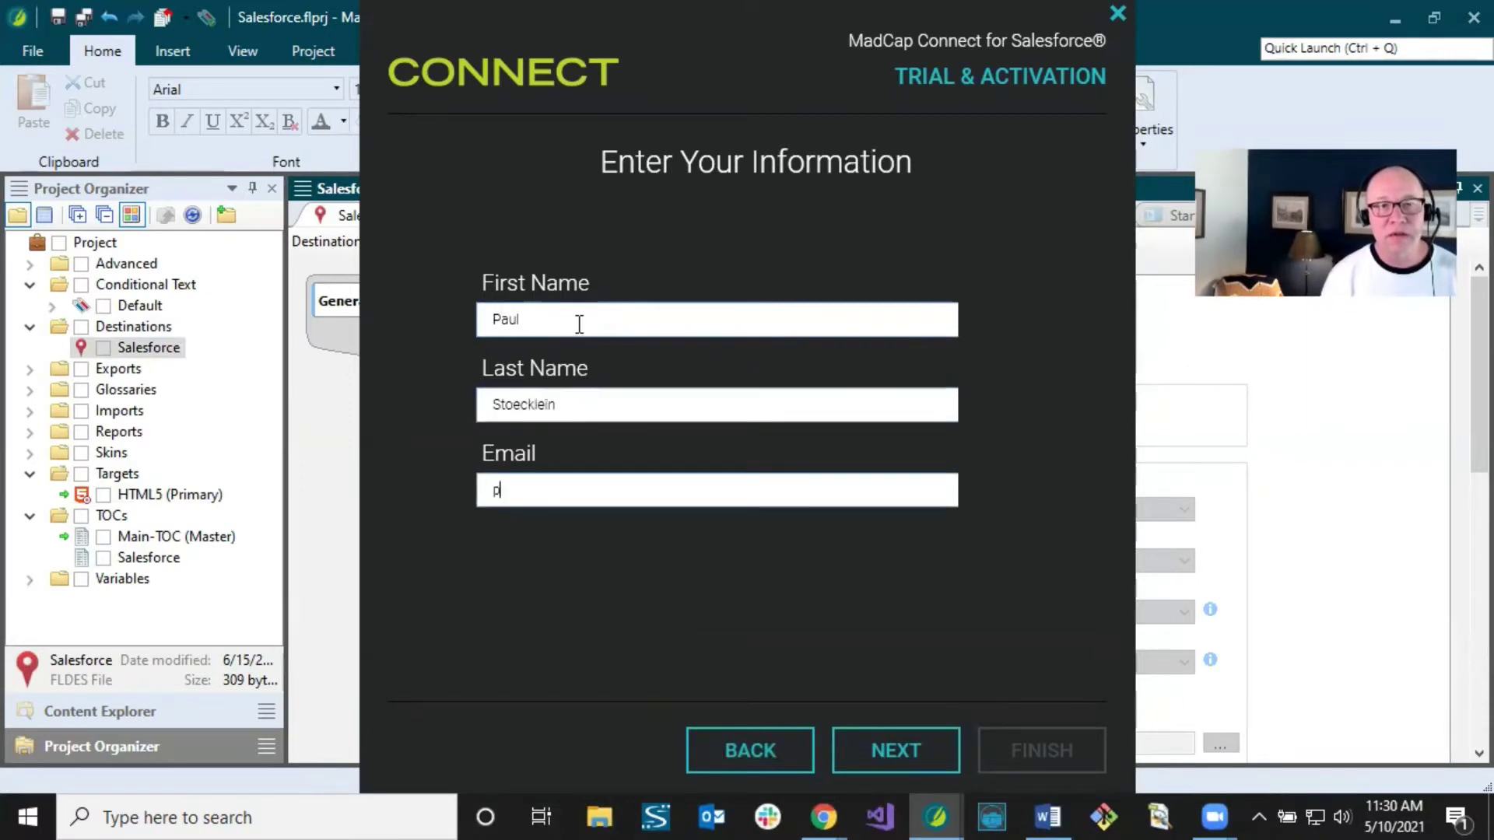
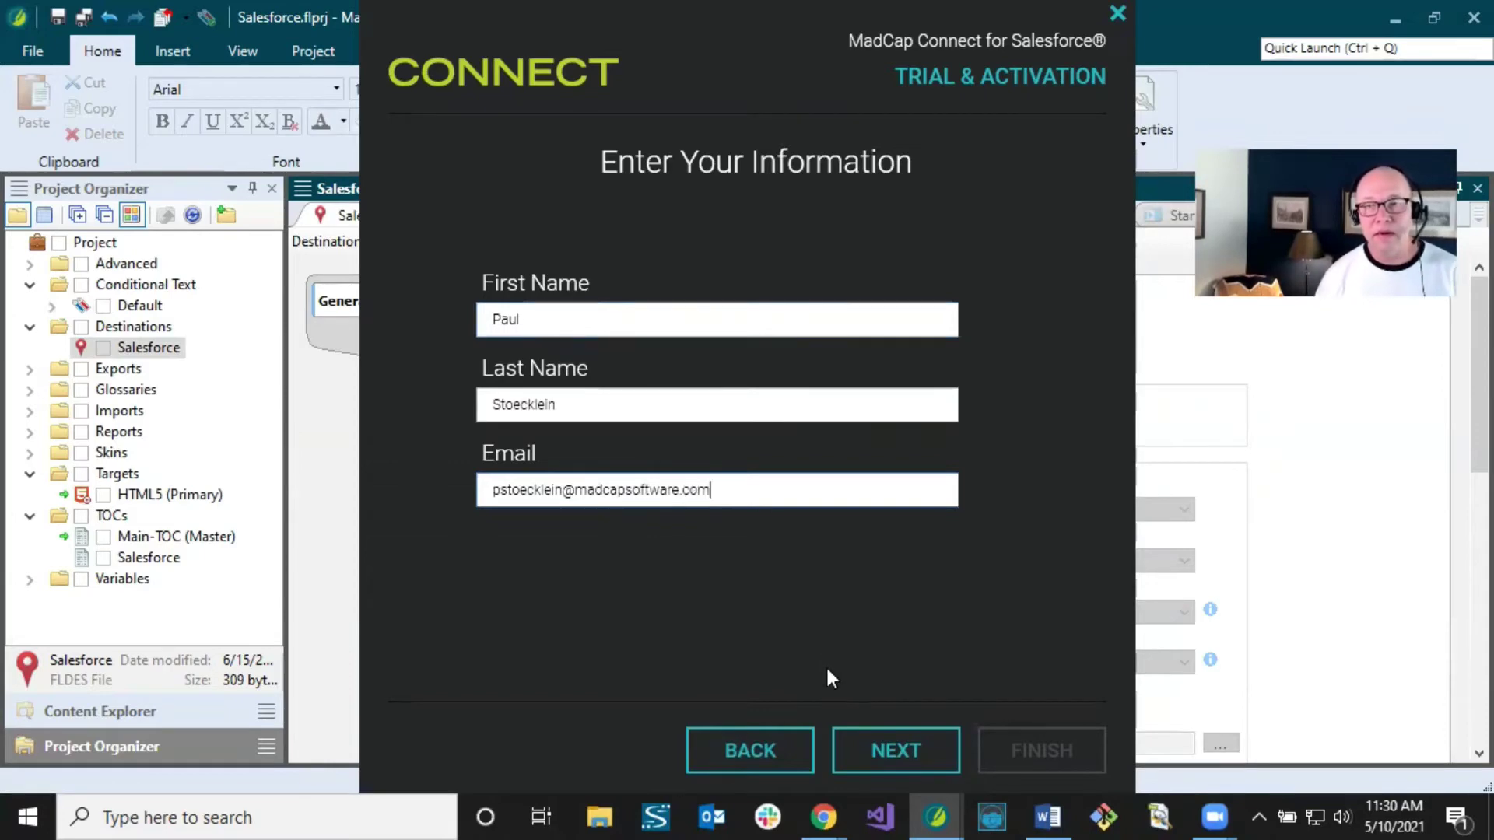
{"action": "left_click", "coordinate": [893, 747]}
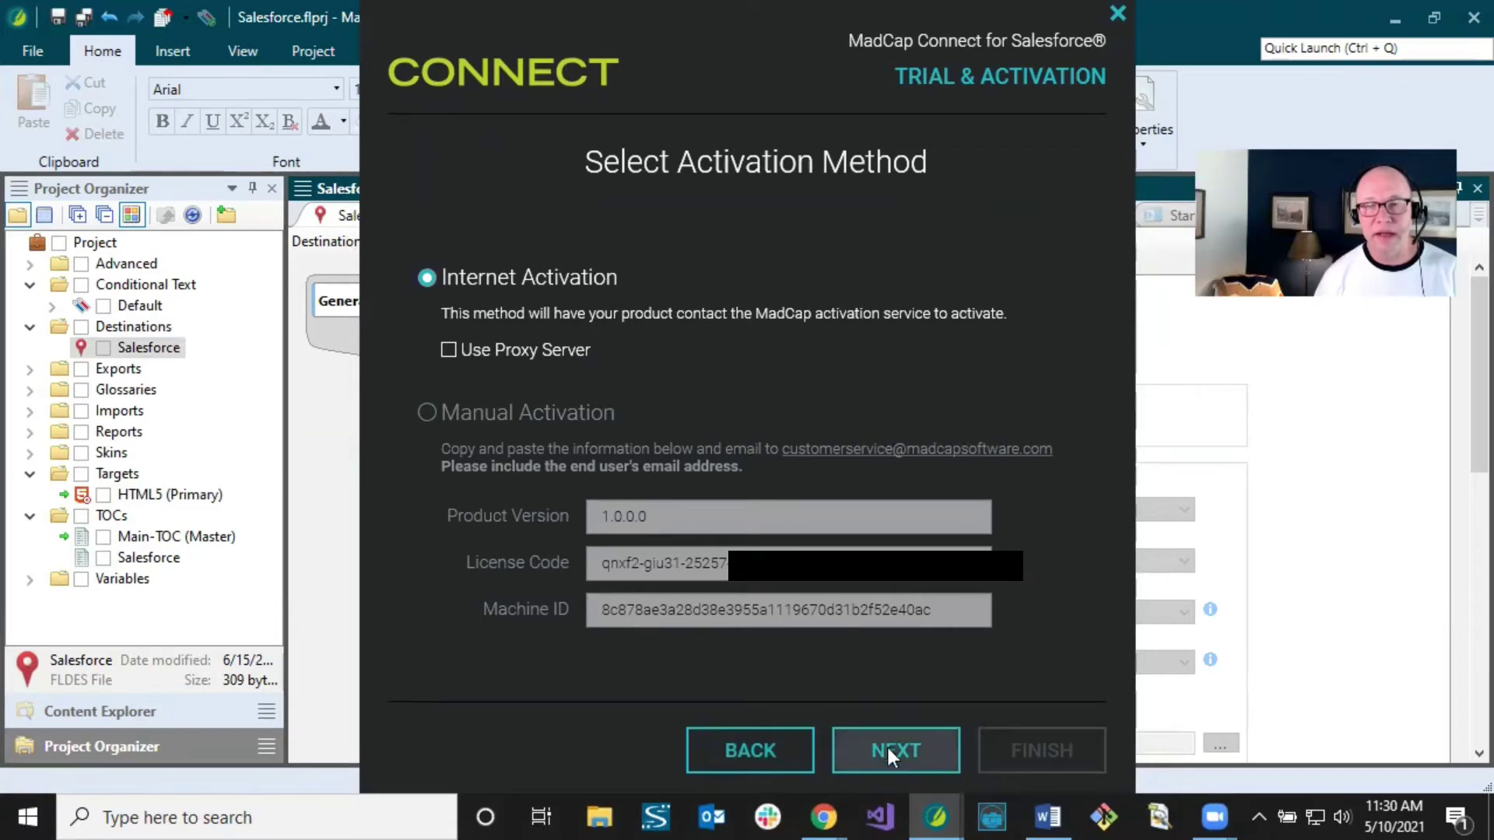
{"action": "left_click", "coordinate": [901, 752]}
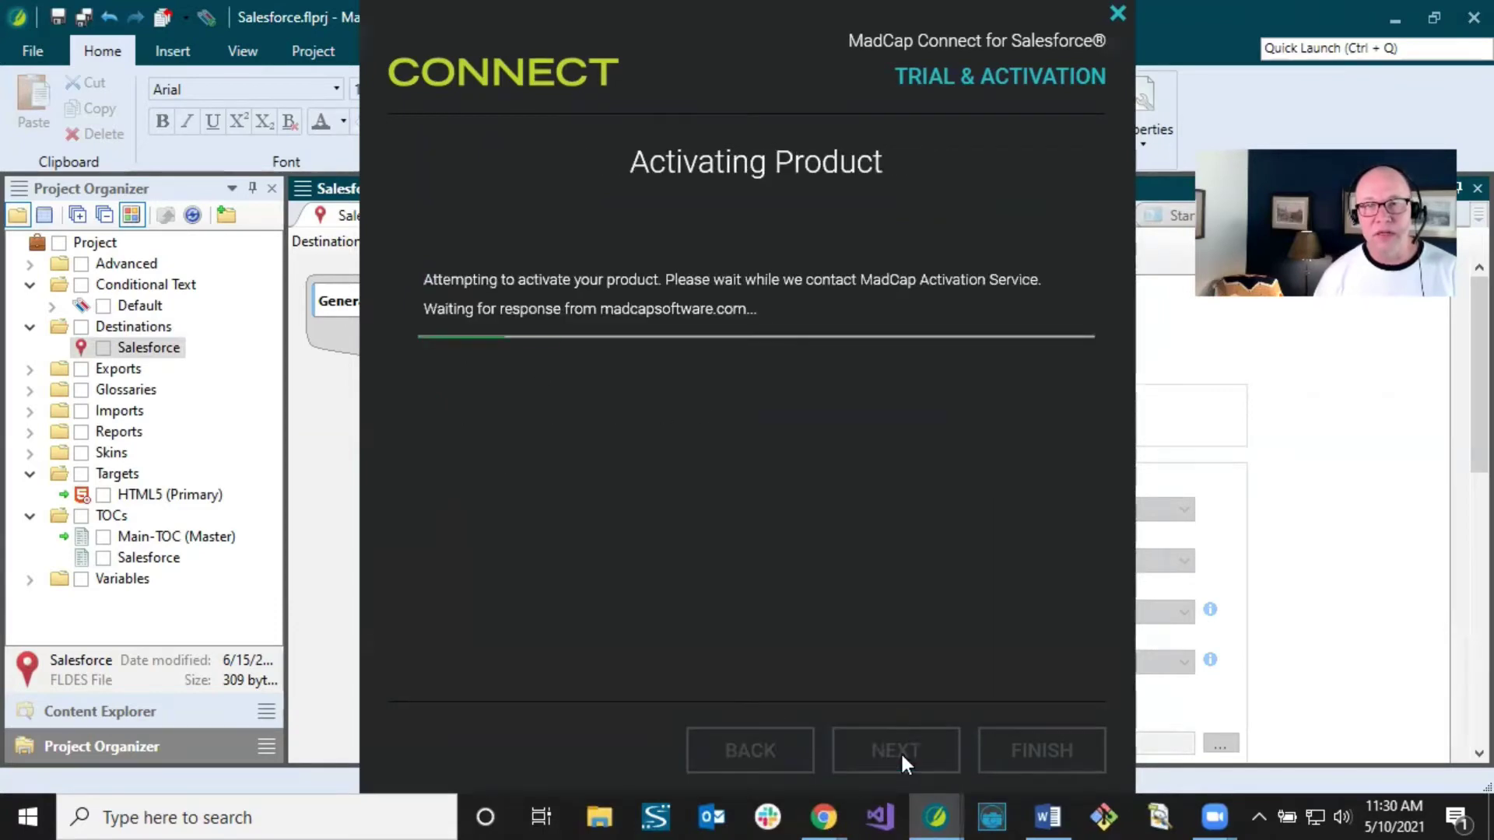
{"action": "left_click", "coordinate": [1019, 746]}
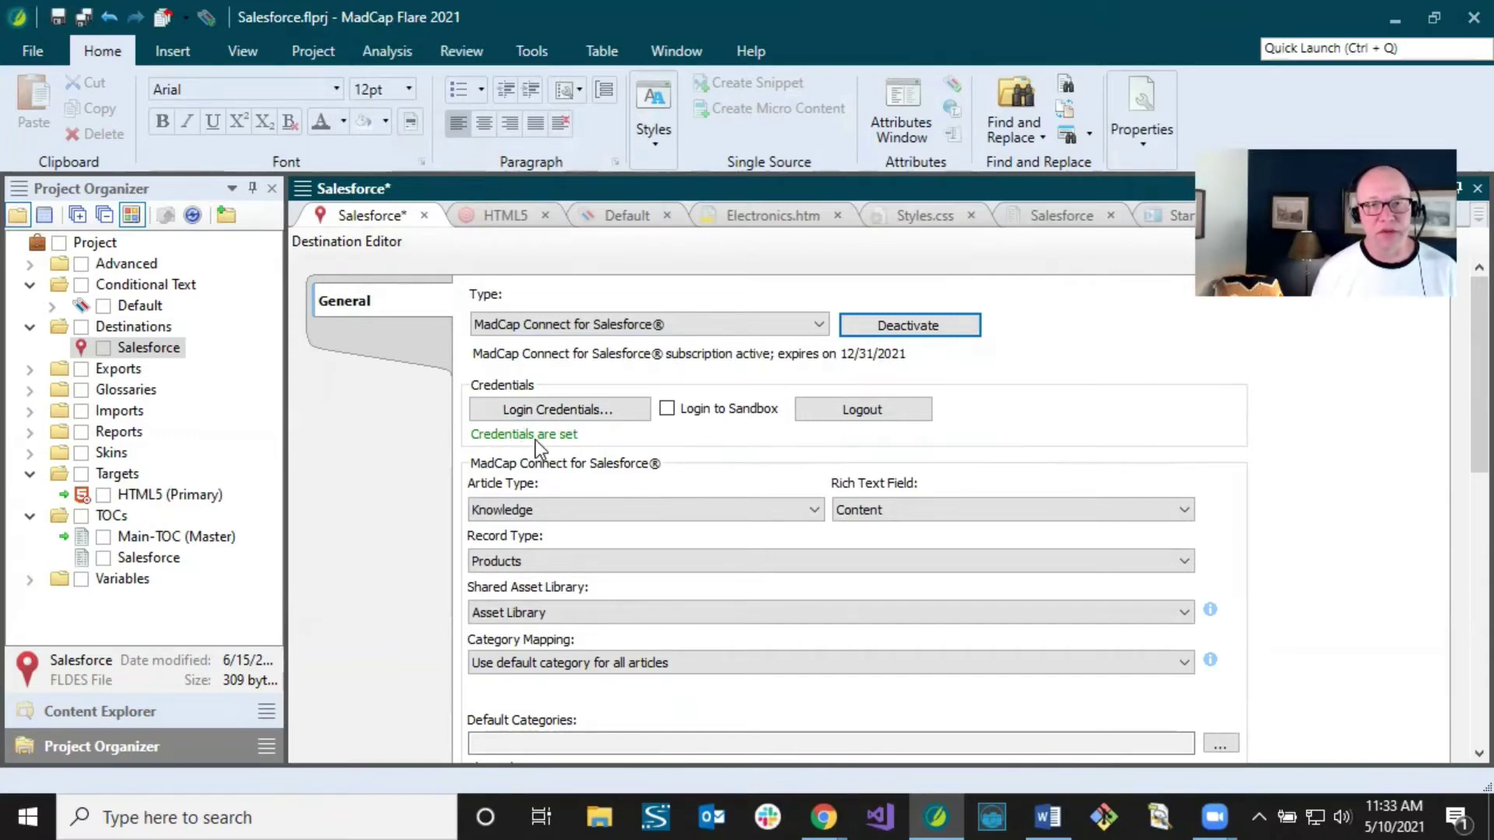
{"action": "left_click", "coordinate": [575, 414]}
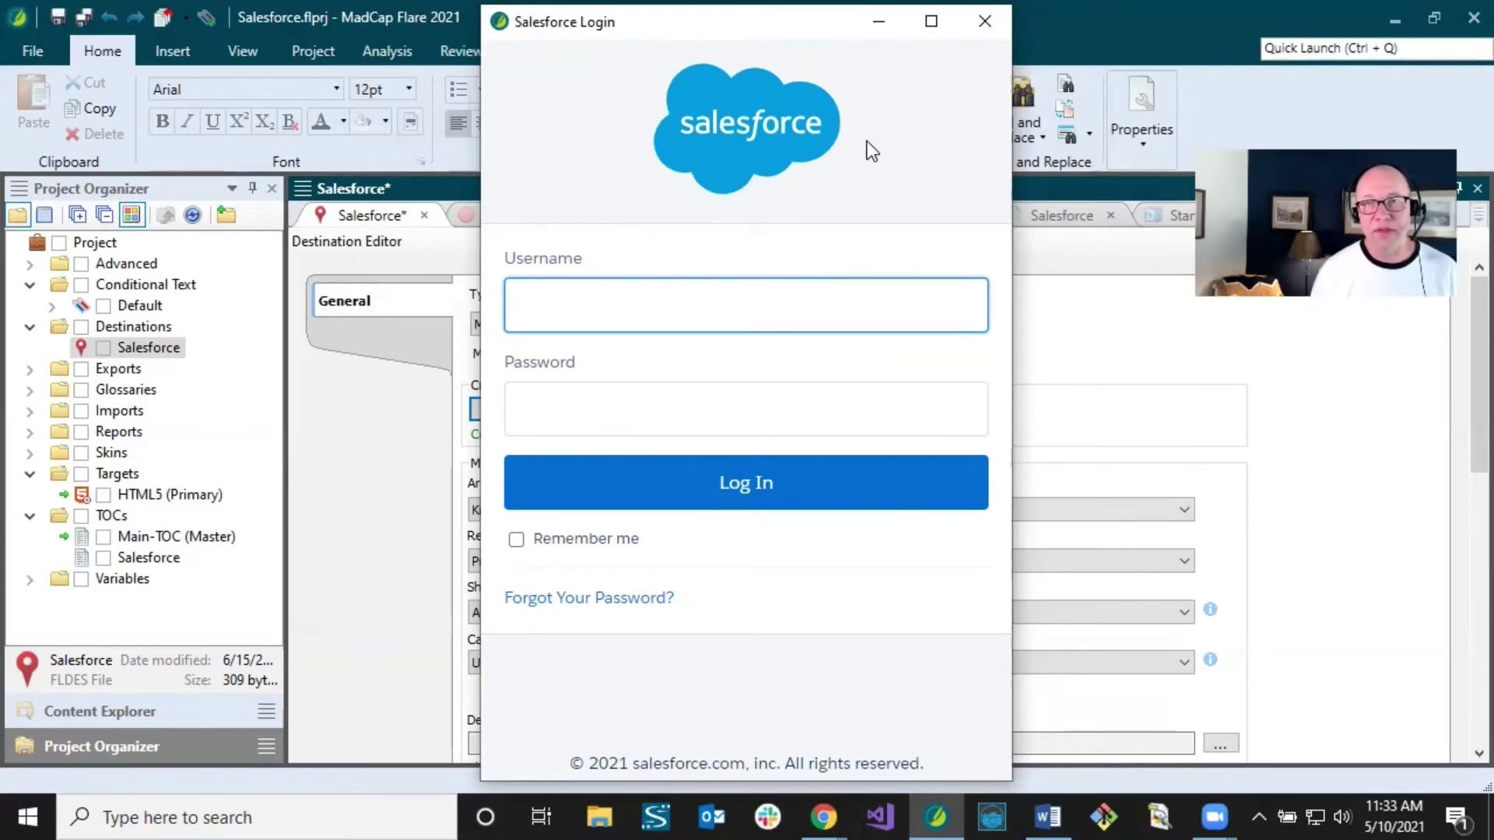
{"action": "left_click", "coordinate": [984, 27]}
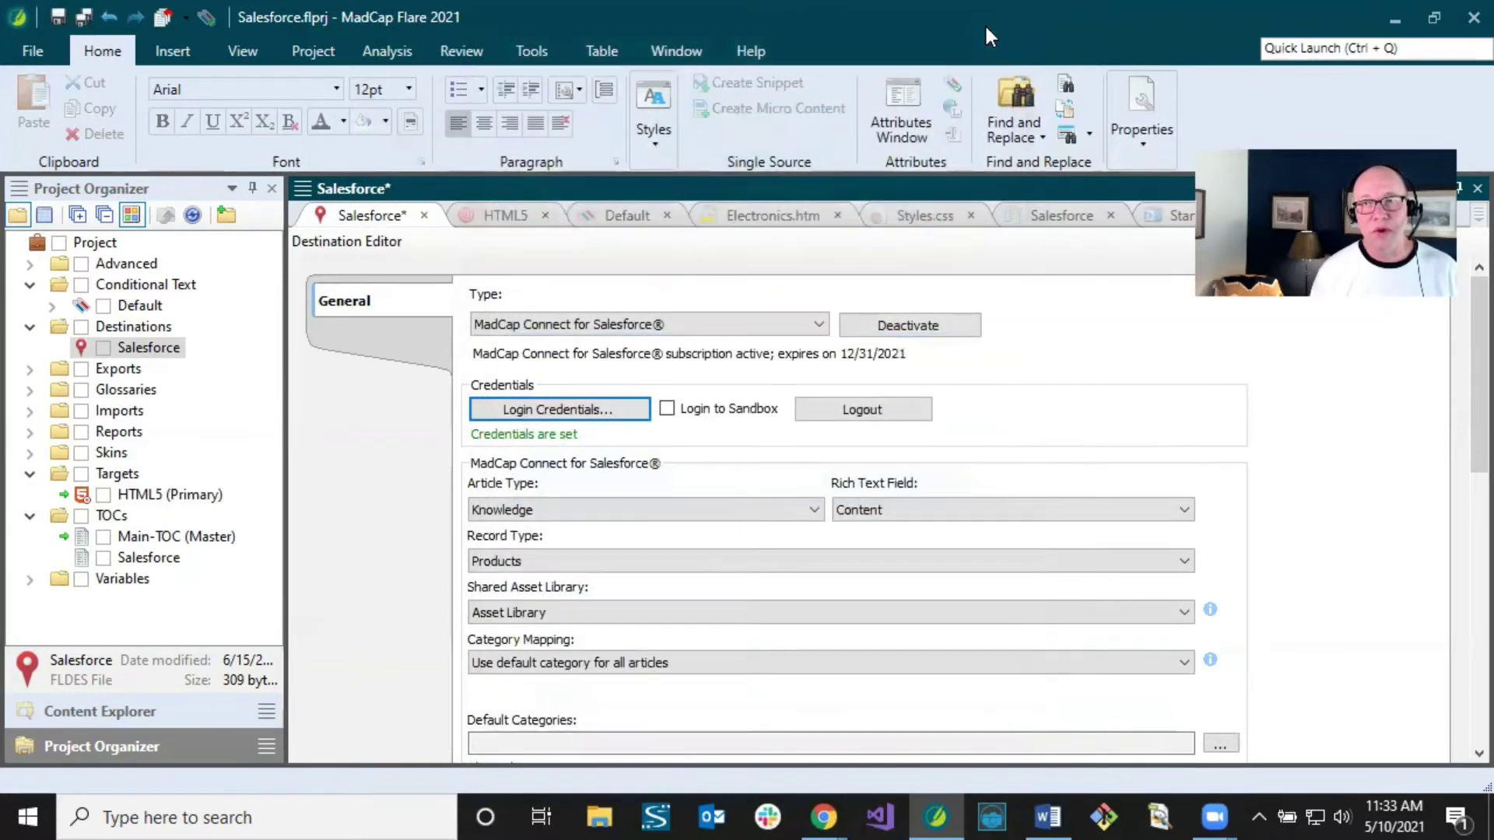
{"action": "left_click", "coordinate": [31, 52]}
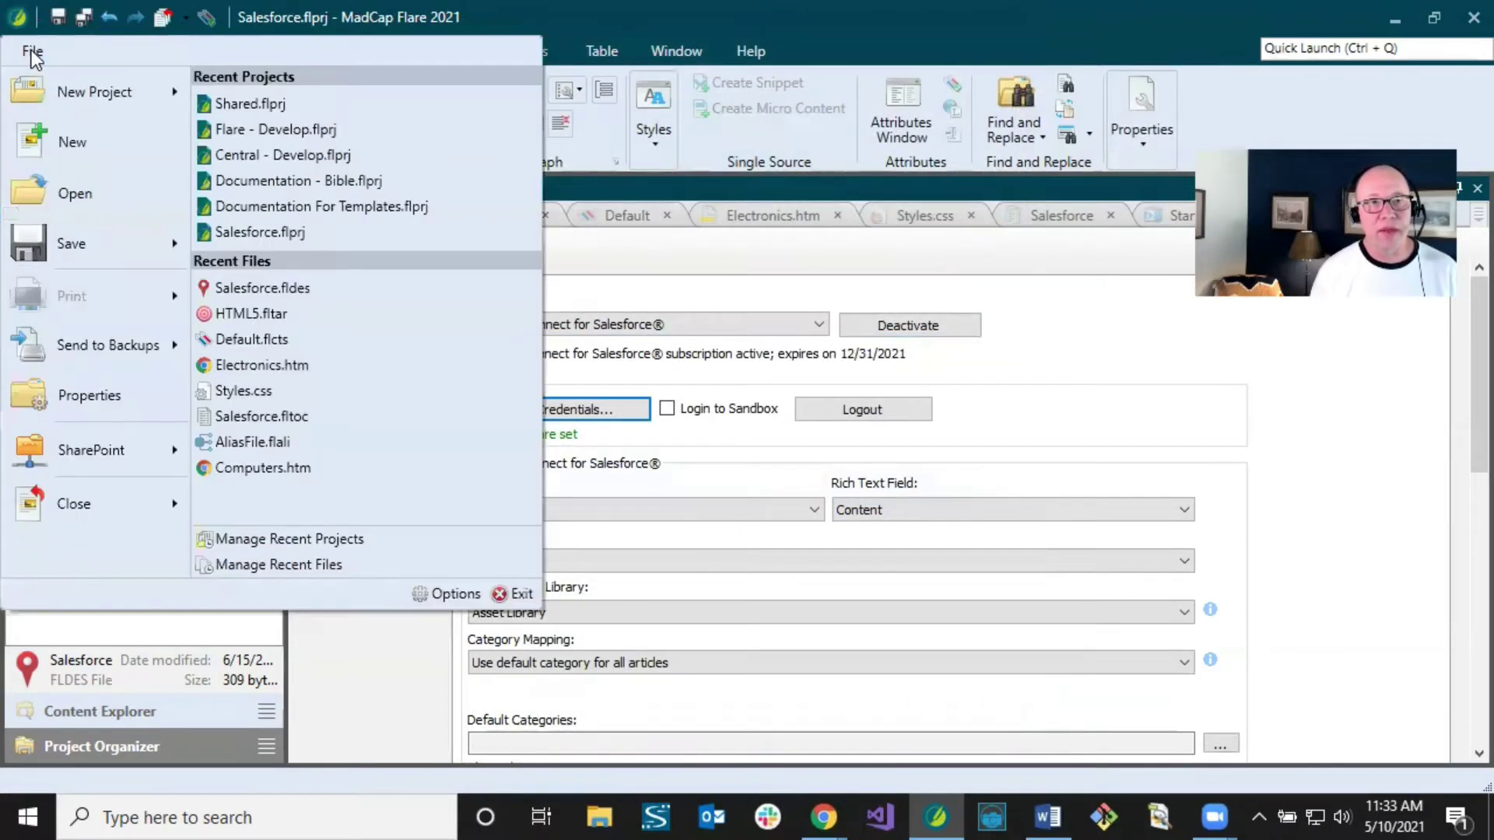
{"action": "left_click", "coordinate": [447, 593]}
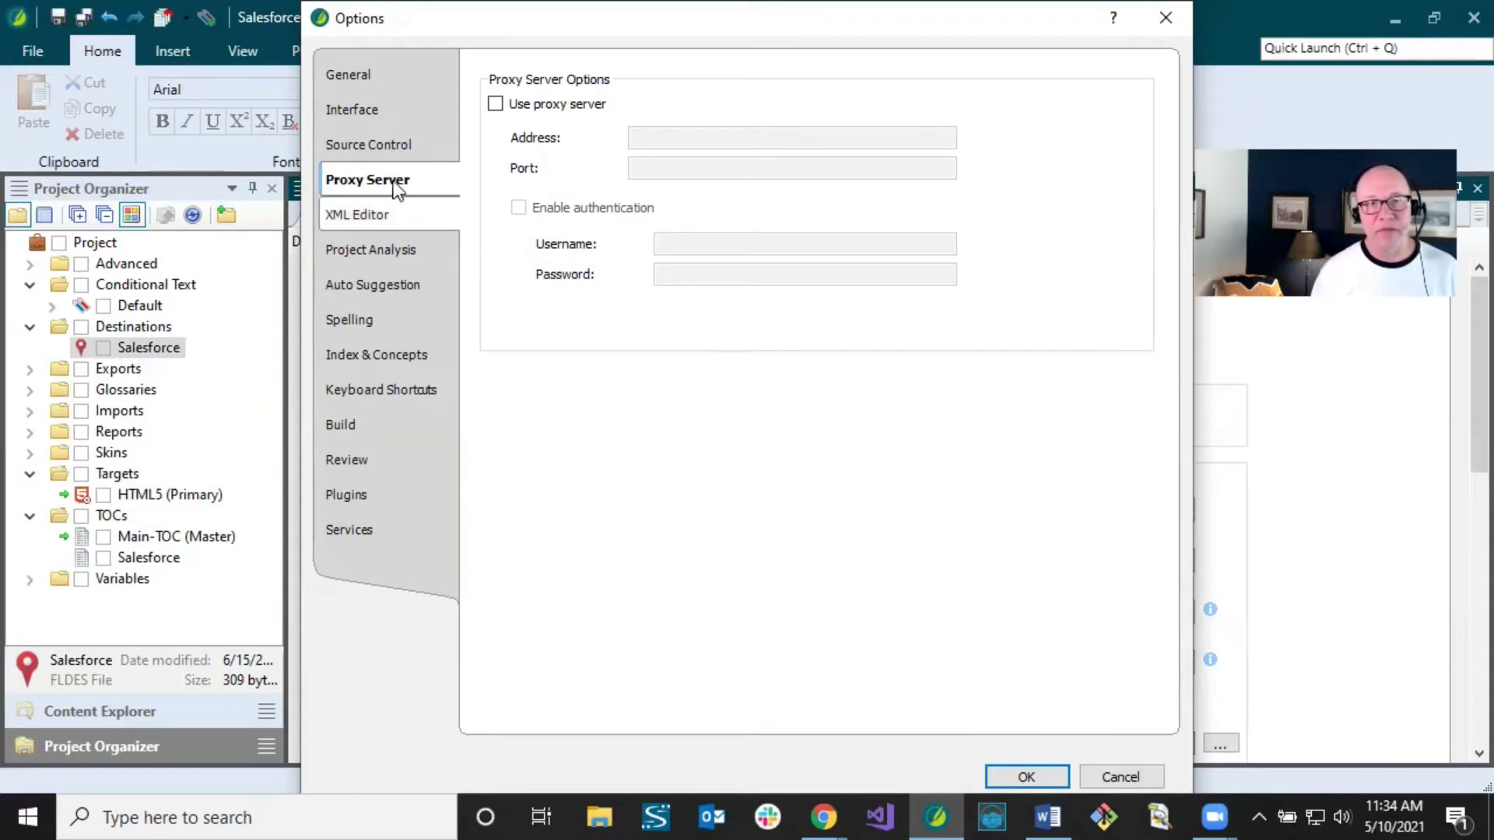
{"action": "left_click", "coordinate": [1120, 776]}
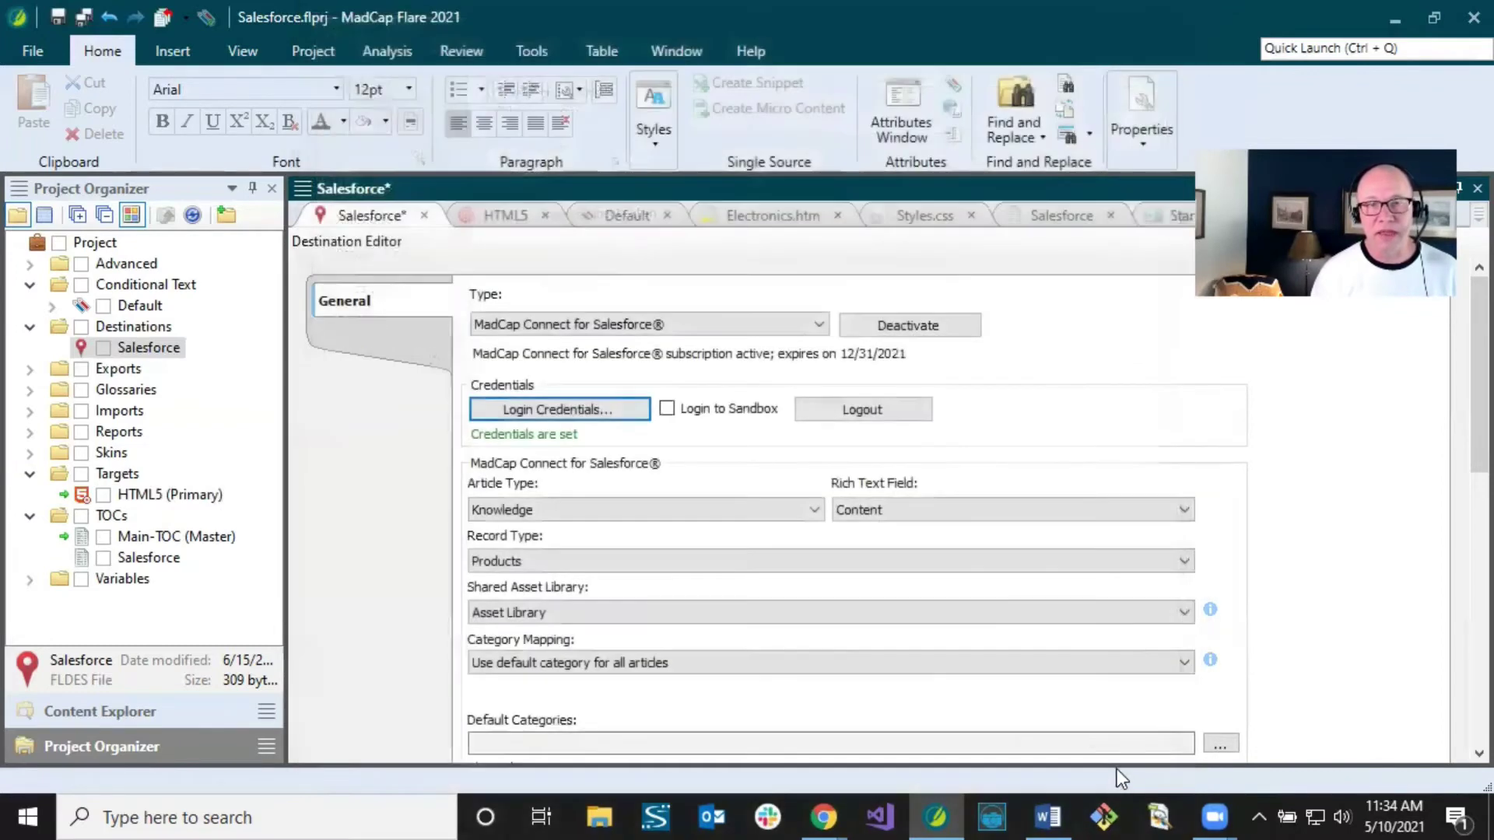
{"action": "left_click", "coordinate": [596, 412]}
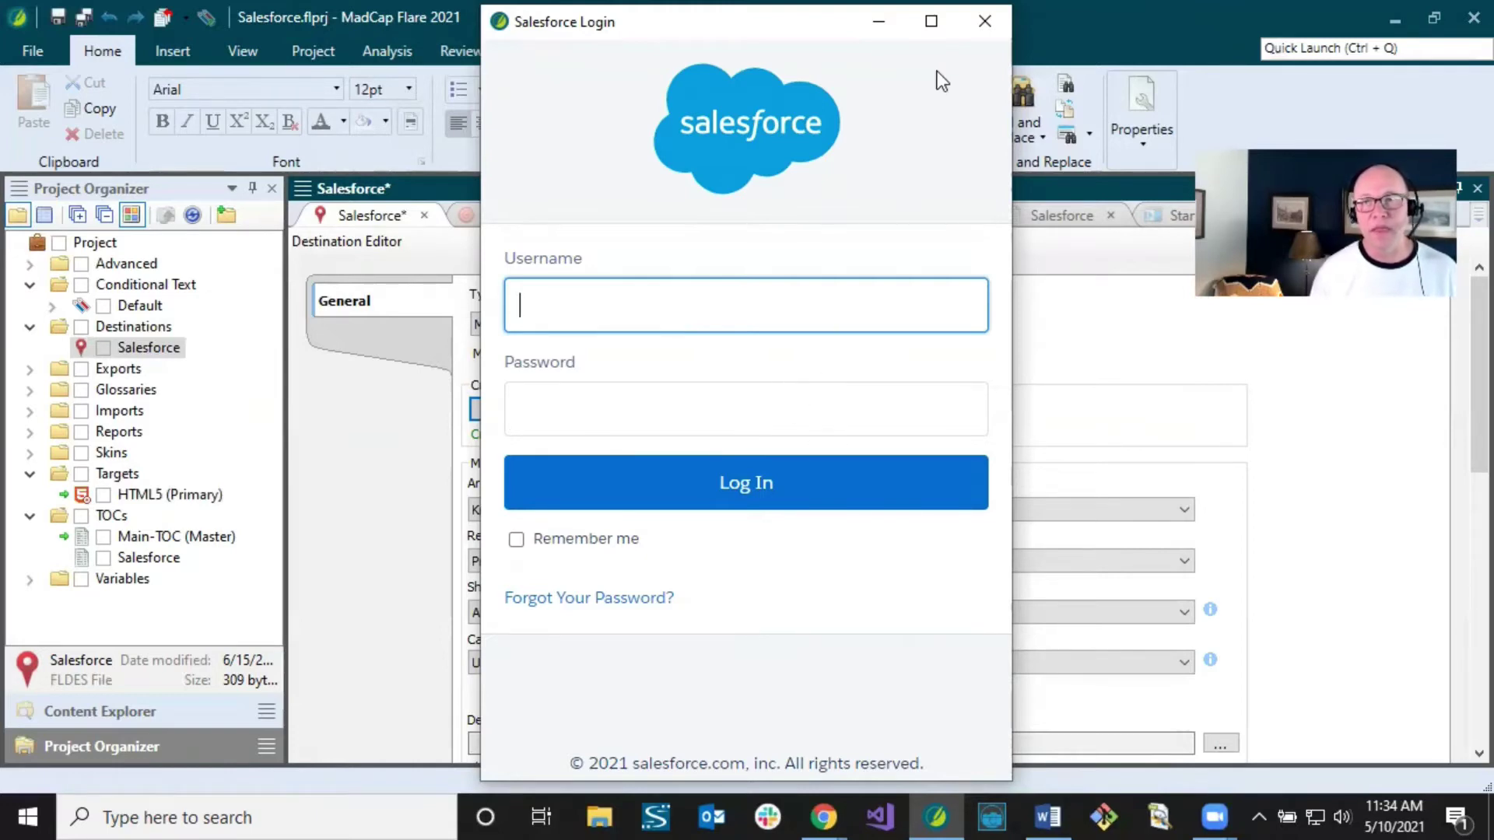
{"action": "left_click", "coordinate": [985, 21]}
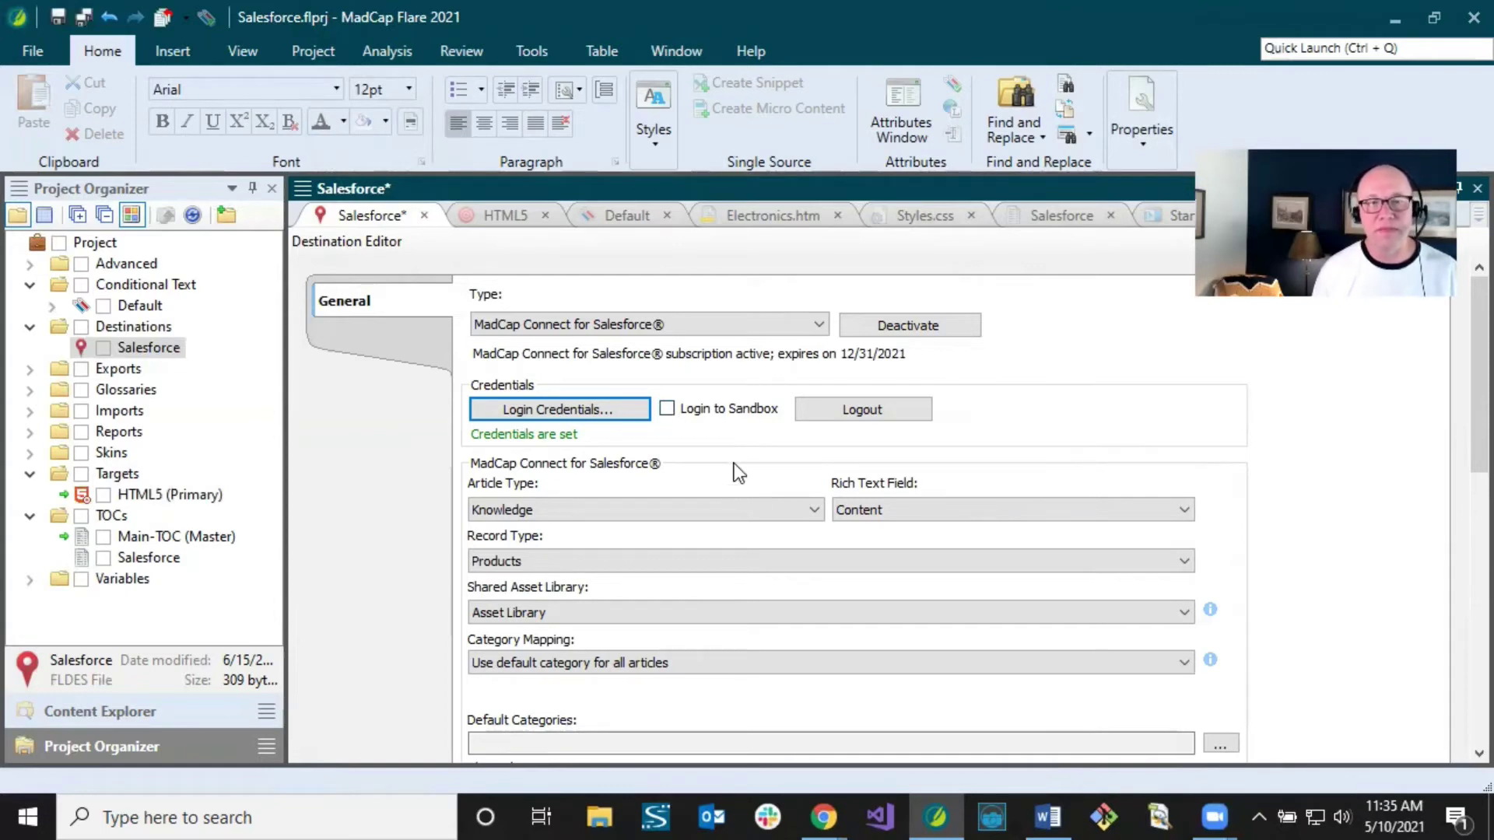
{"action": "left_click_drag", "start_coordinate": [1458, 353], "coordinate": [1458, 421]}
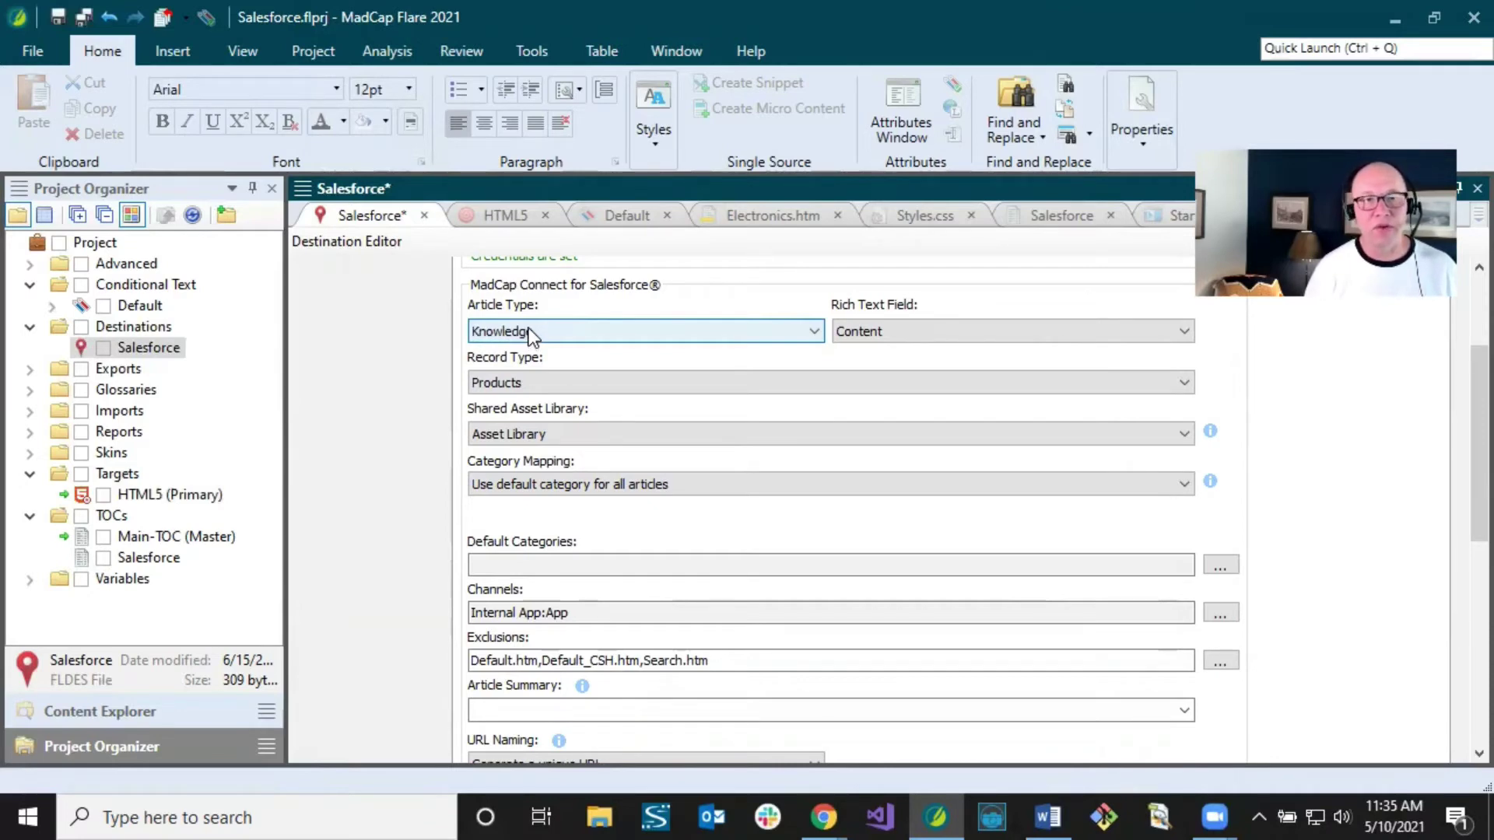
{"action": "left_click", "coordinate": [529, 329]}
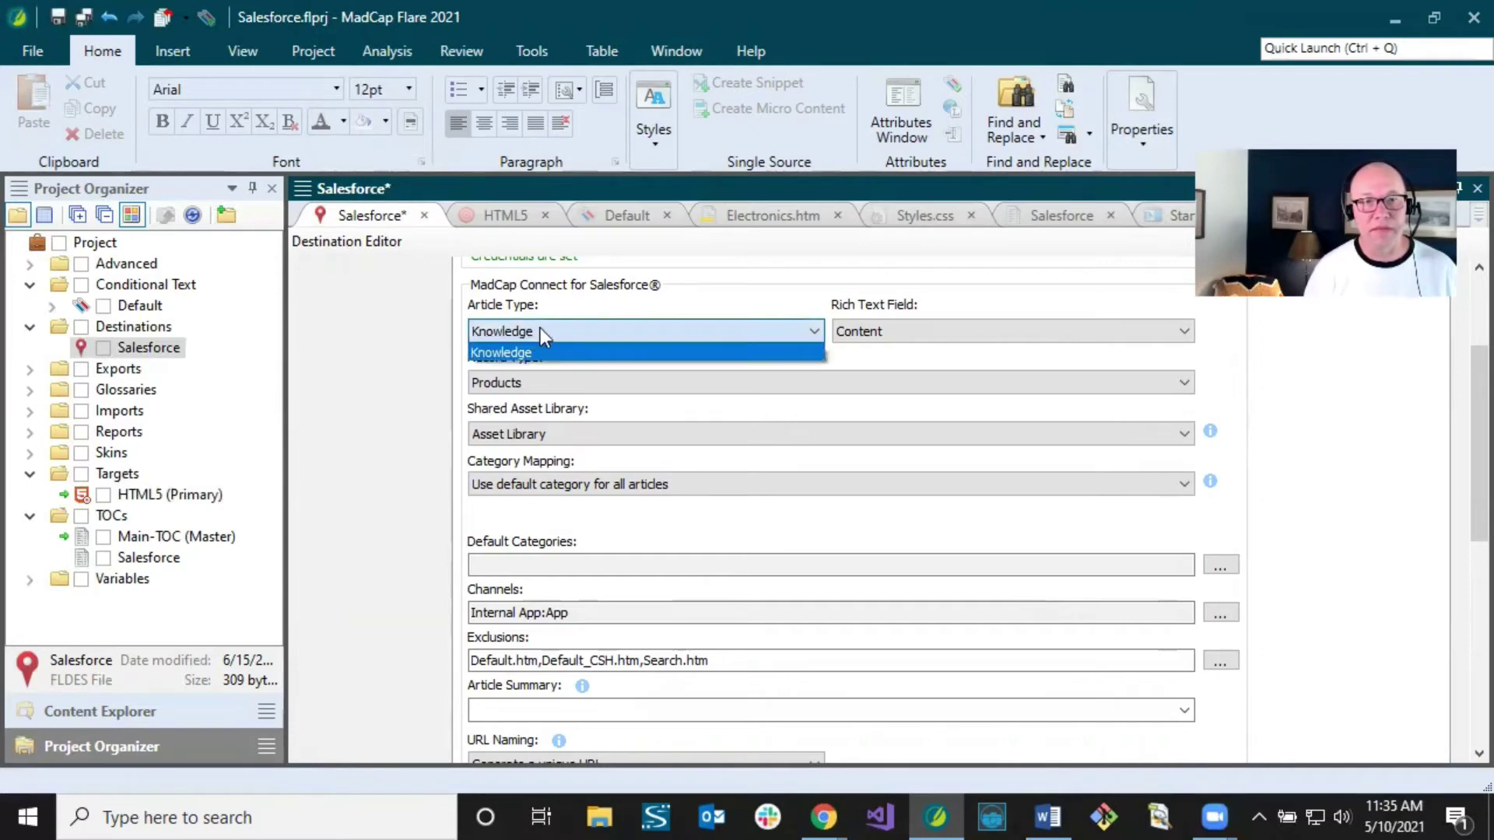
{"action": "left_click", "coordinate": [544, 329]}
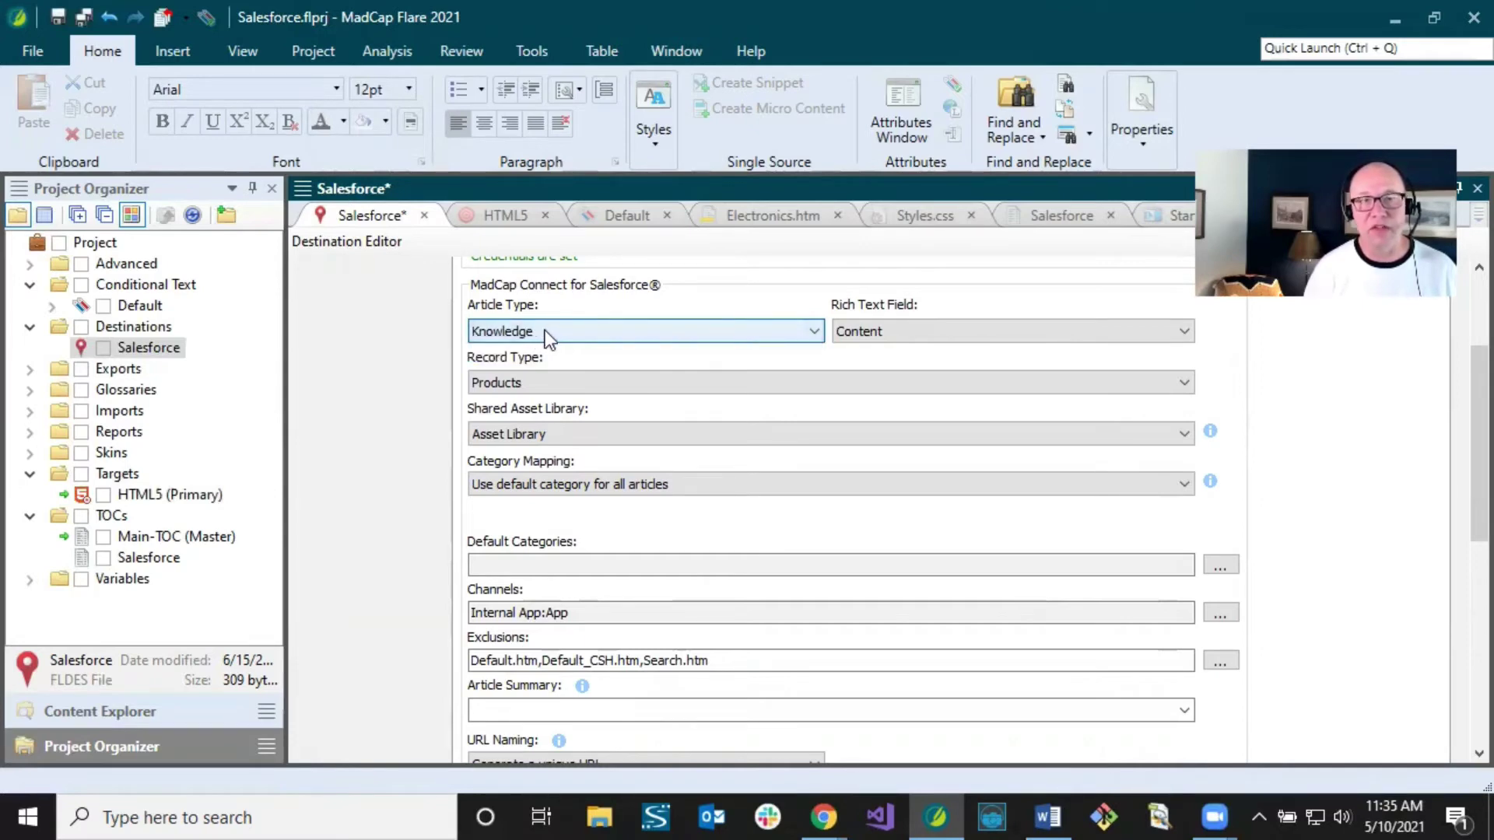
{"action": "left_click", "coordinate": [890, 329]}
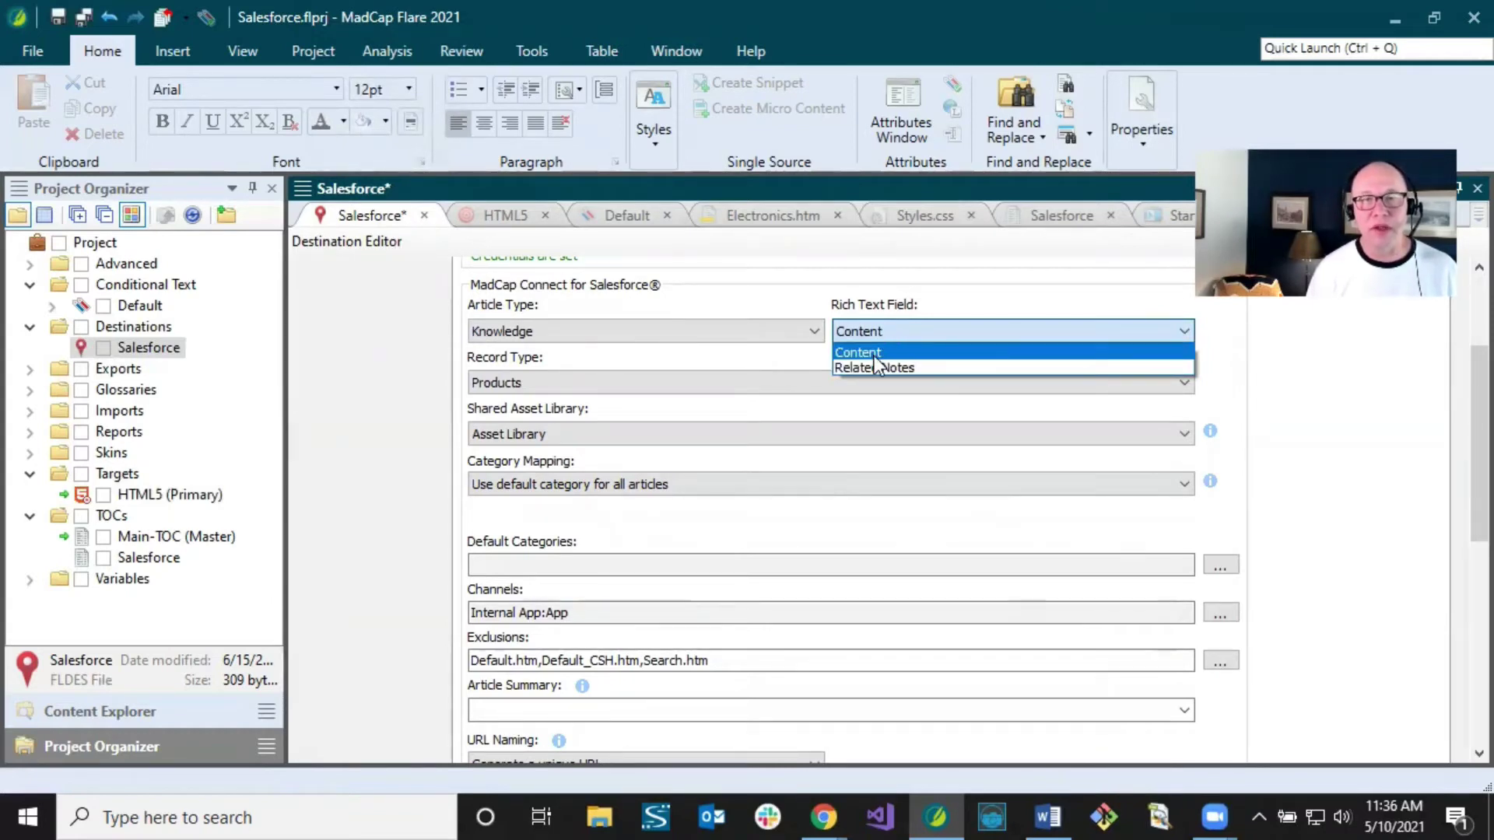
{"action": "left_click", "coordinate": [874, 353]}
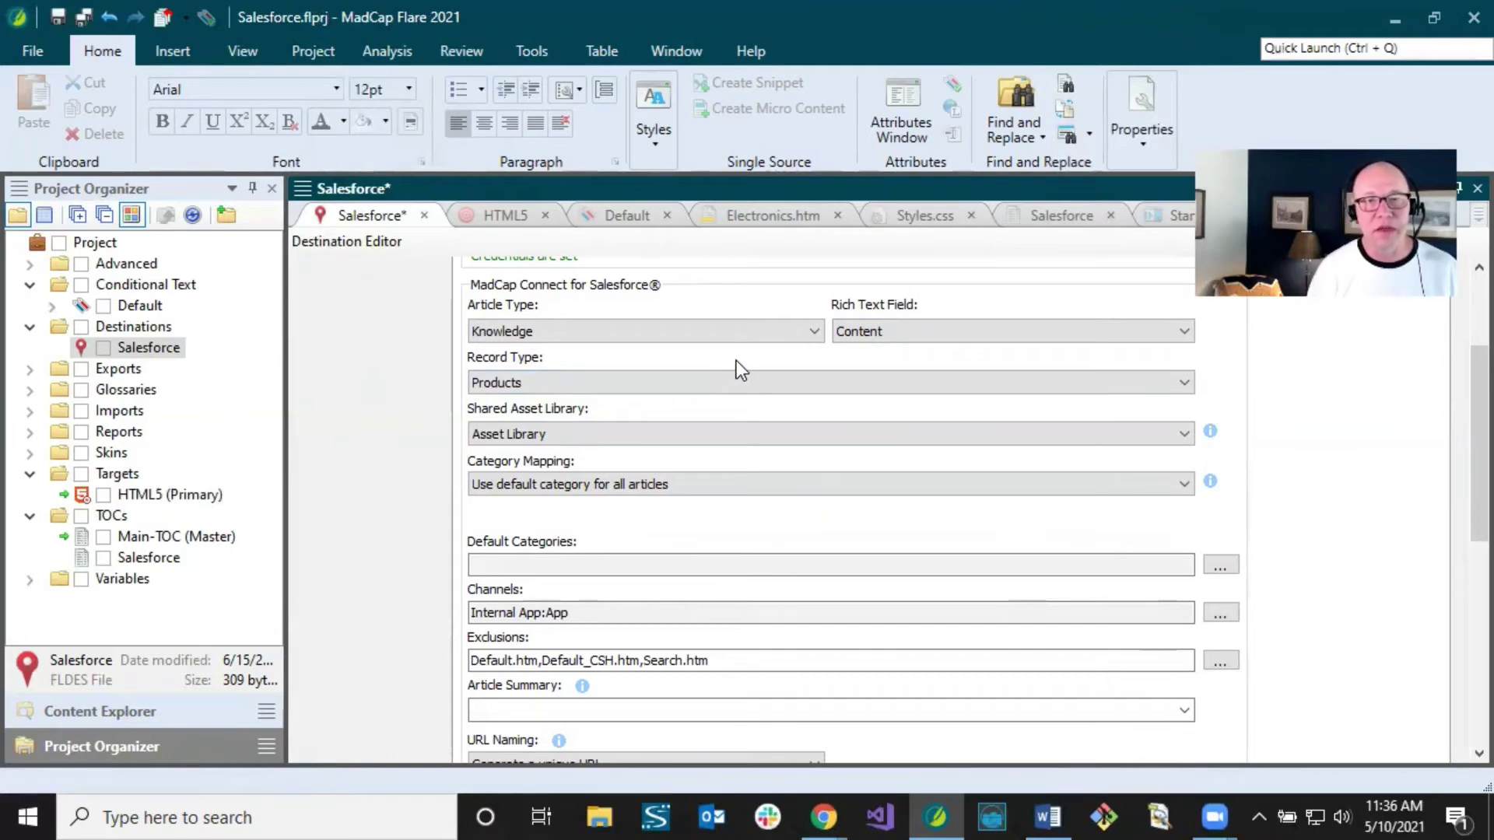
Step: Keep Products as the record type and pick Flare Publish Logs as the shared asset library
{"action": "left_click", "coordinate": [563, 383]}
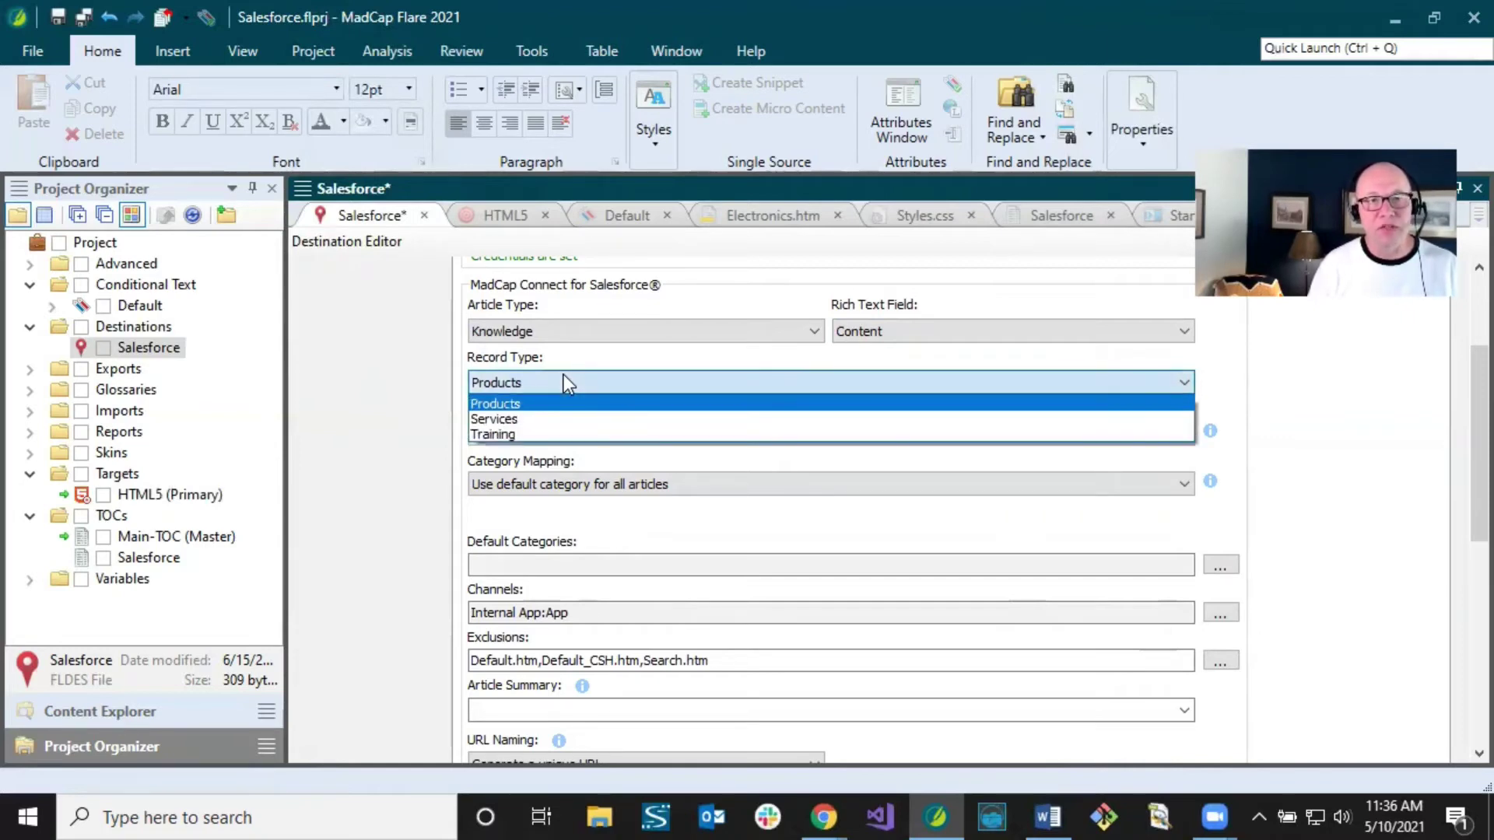
{"action": "left_click", "coordinate": [535, 403]}
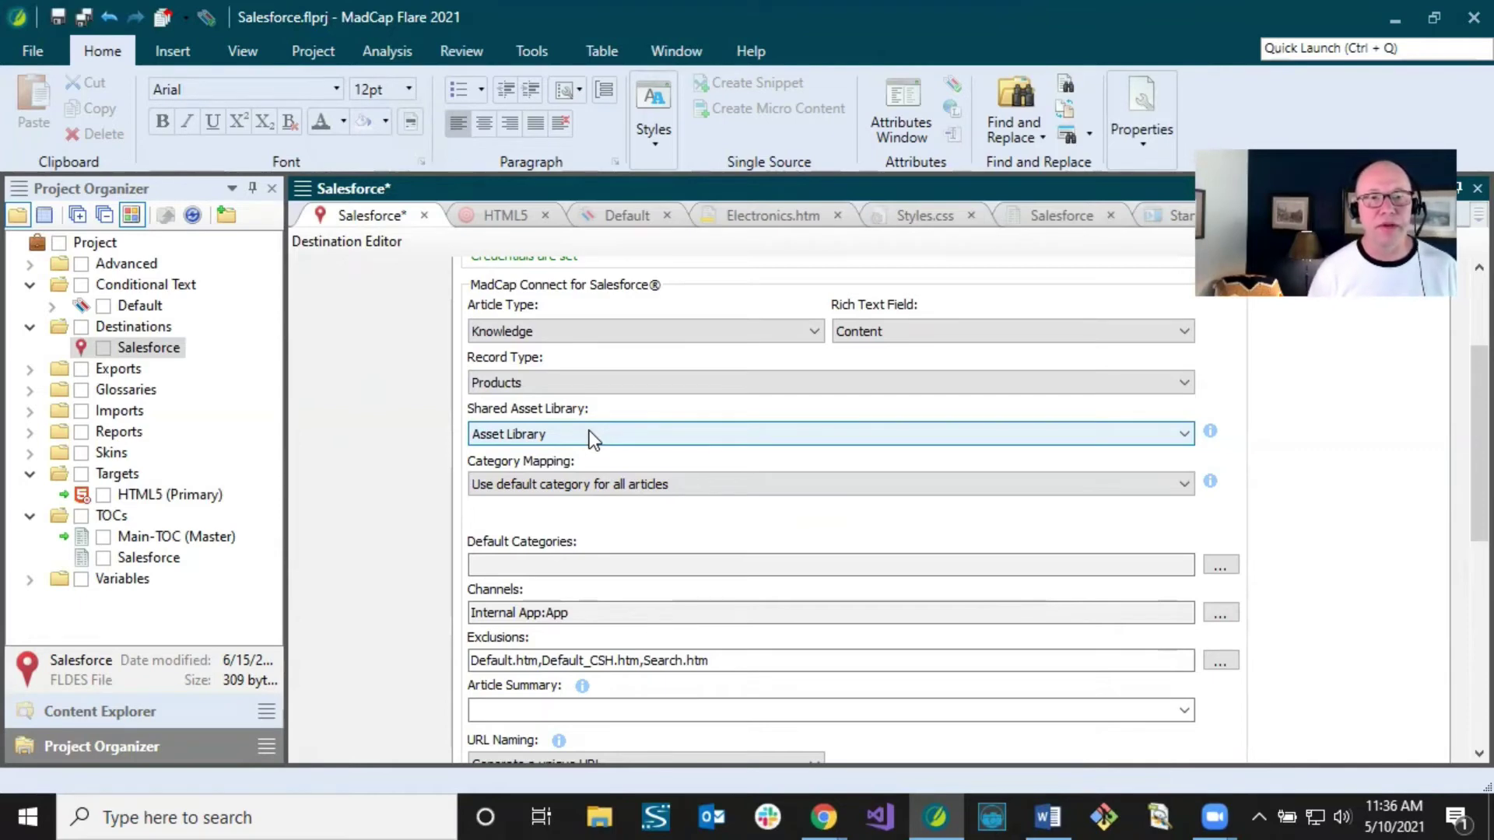
{"action": "left_click", "coordinate": [589, 434]}
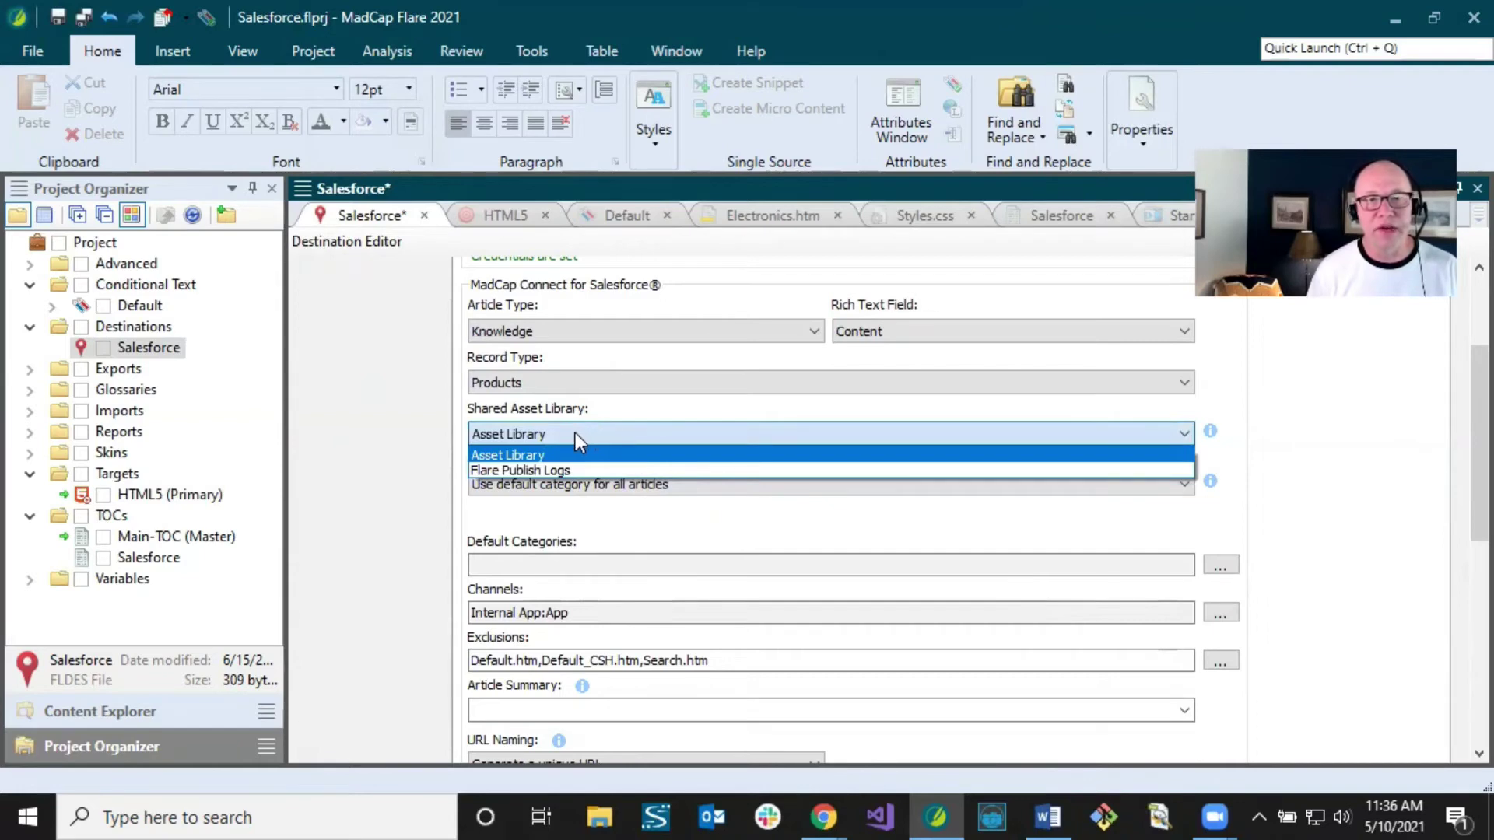
{"action": "left_click", "coordinate": [547, 469]}
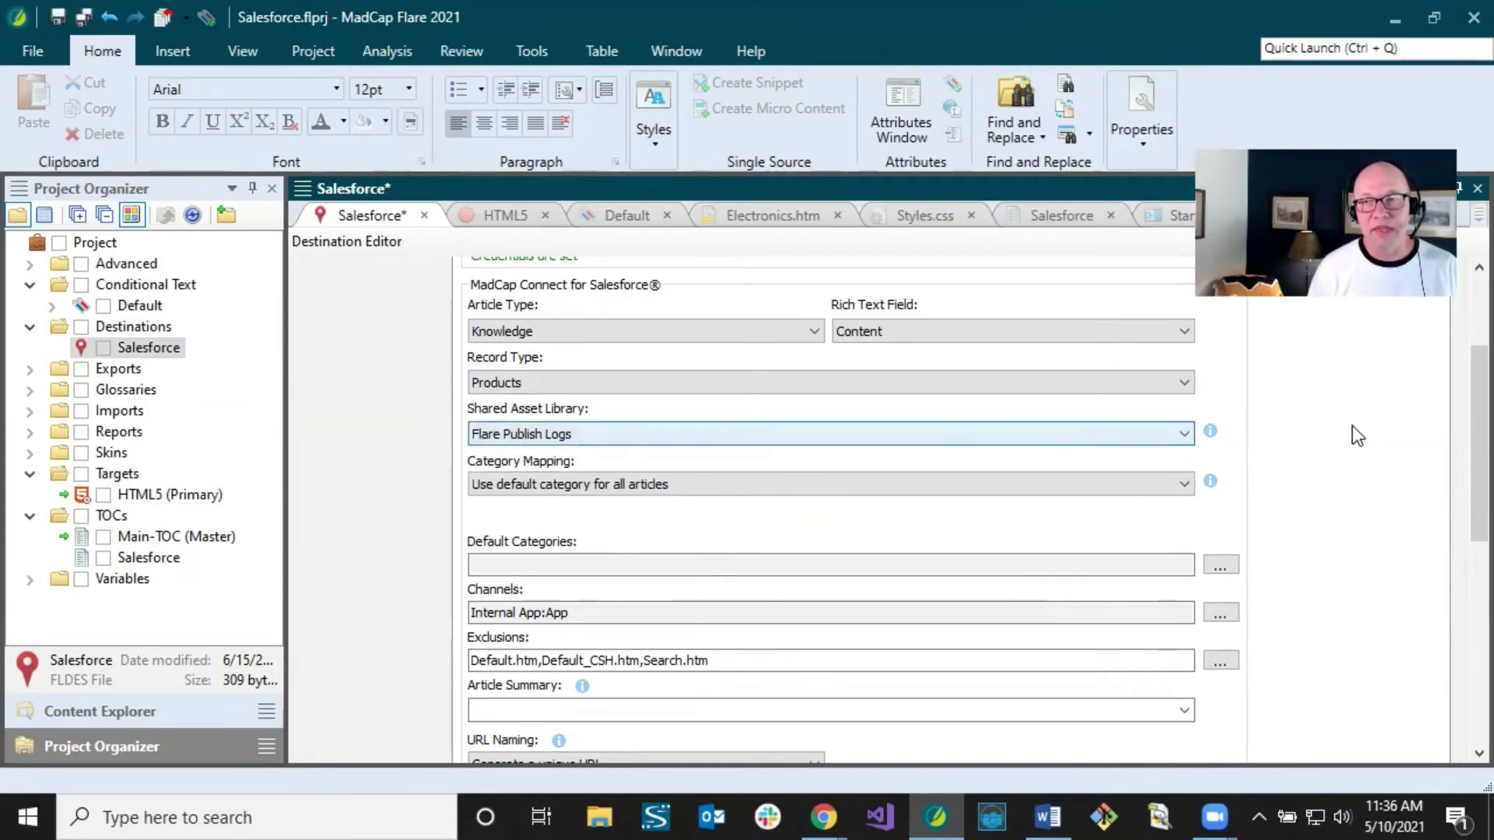
Step: Leave Category Mapping on the default category for all articles and open the Default Categories picker
{"action": "scroll", "coordinate": [1458, 395], "scroll_direction": "down", "scroll_amount": 4}
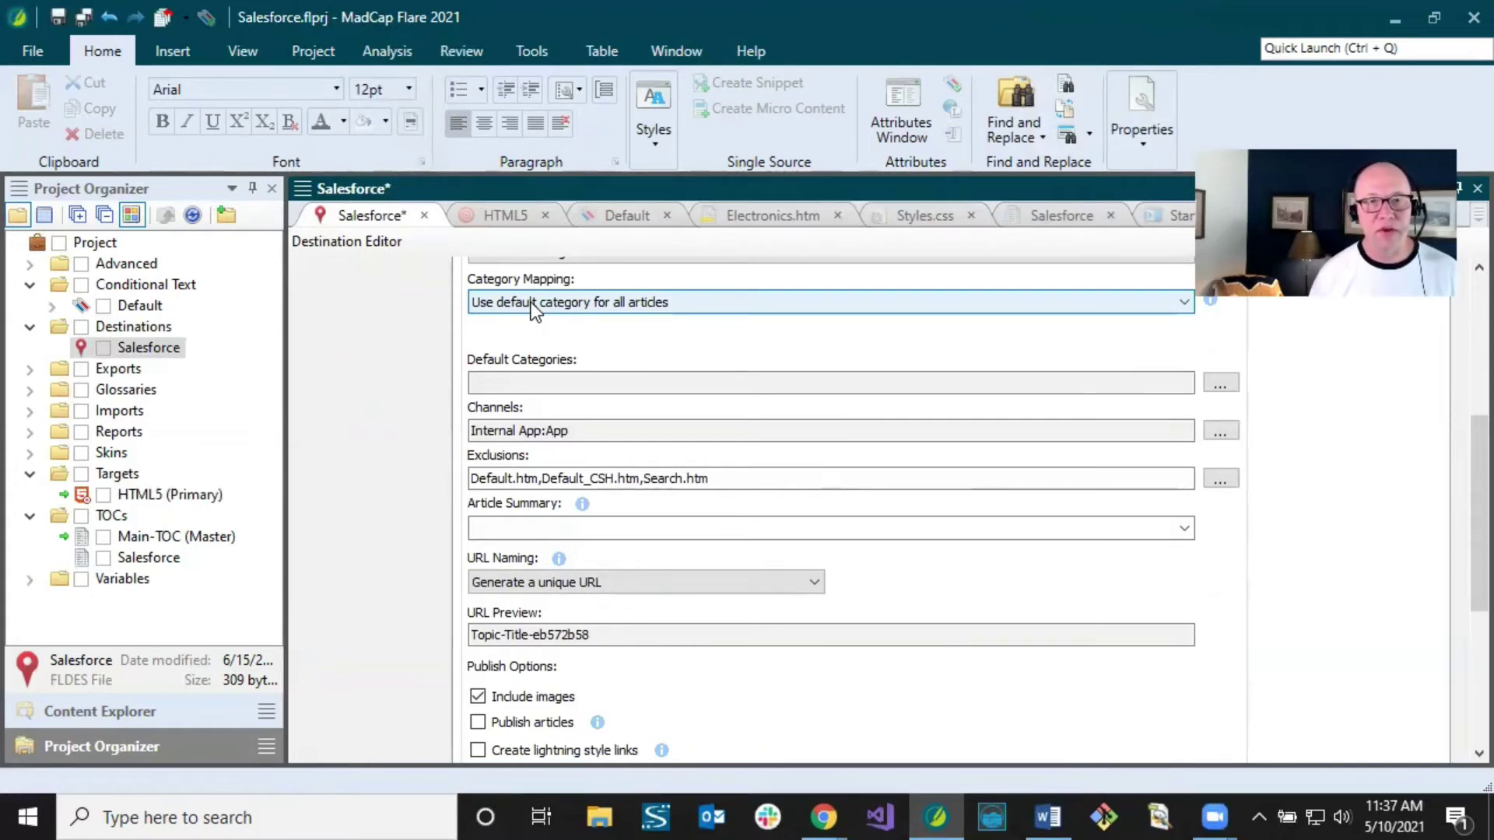
{"action": "left_click", "coordinate": [533, 304]}
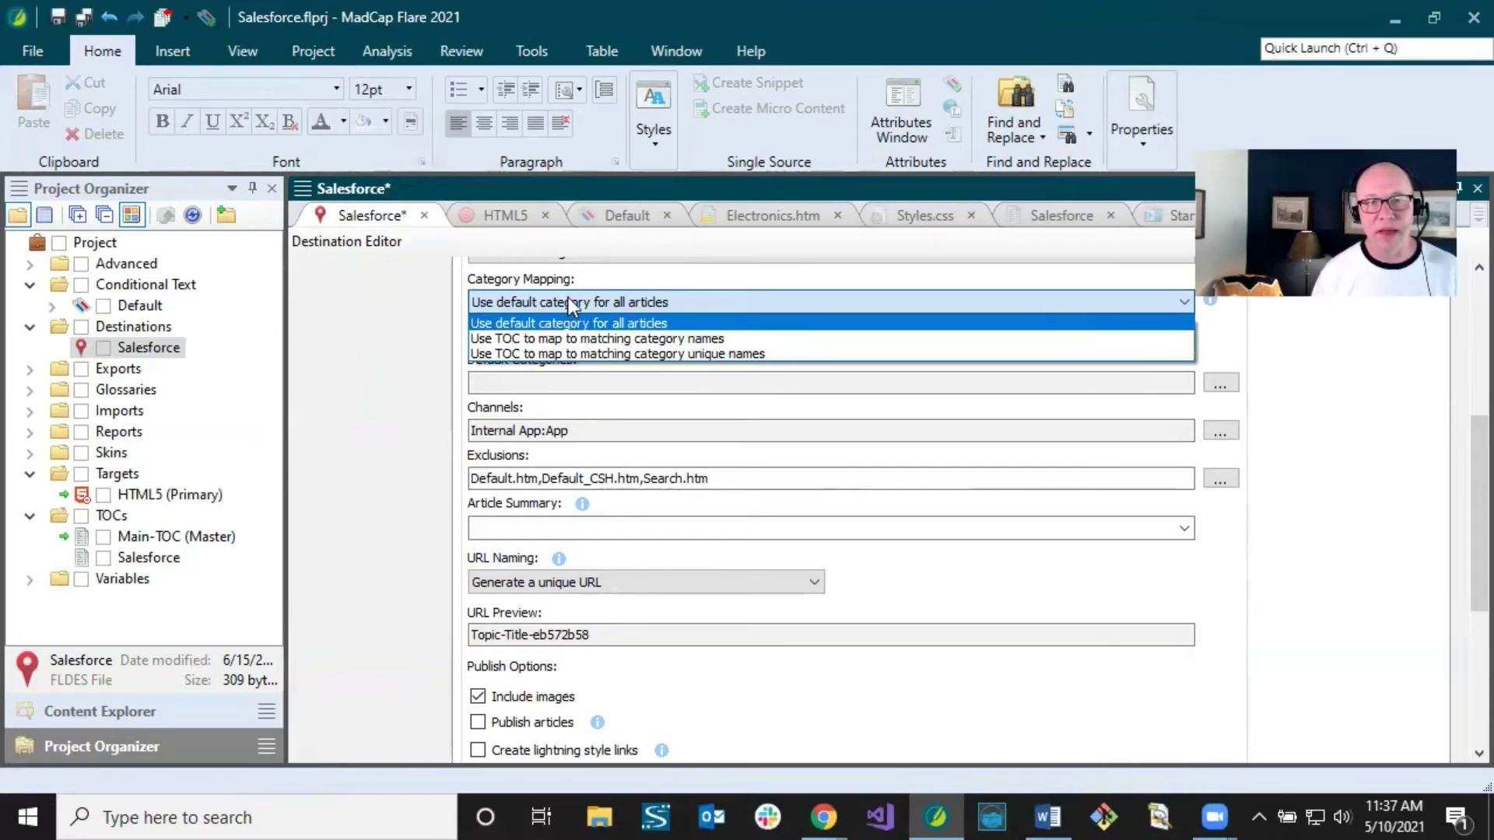
{"action": "left_click", "coordinate": [570, 303]}
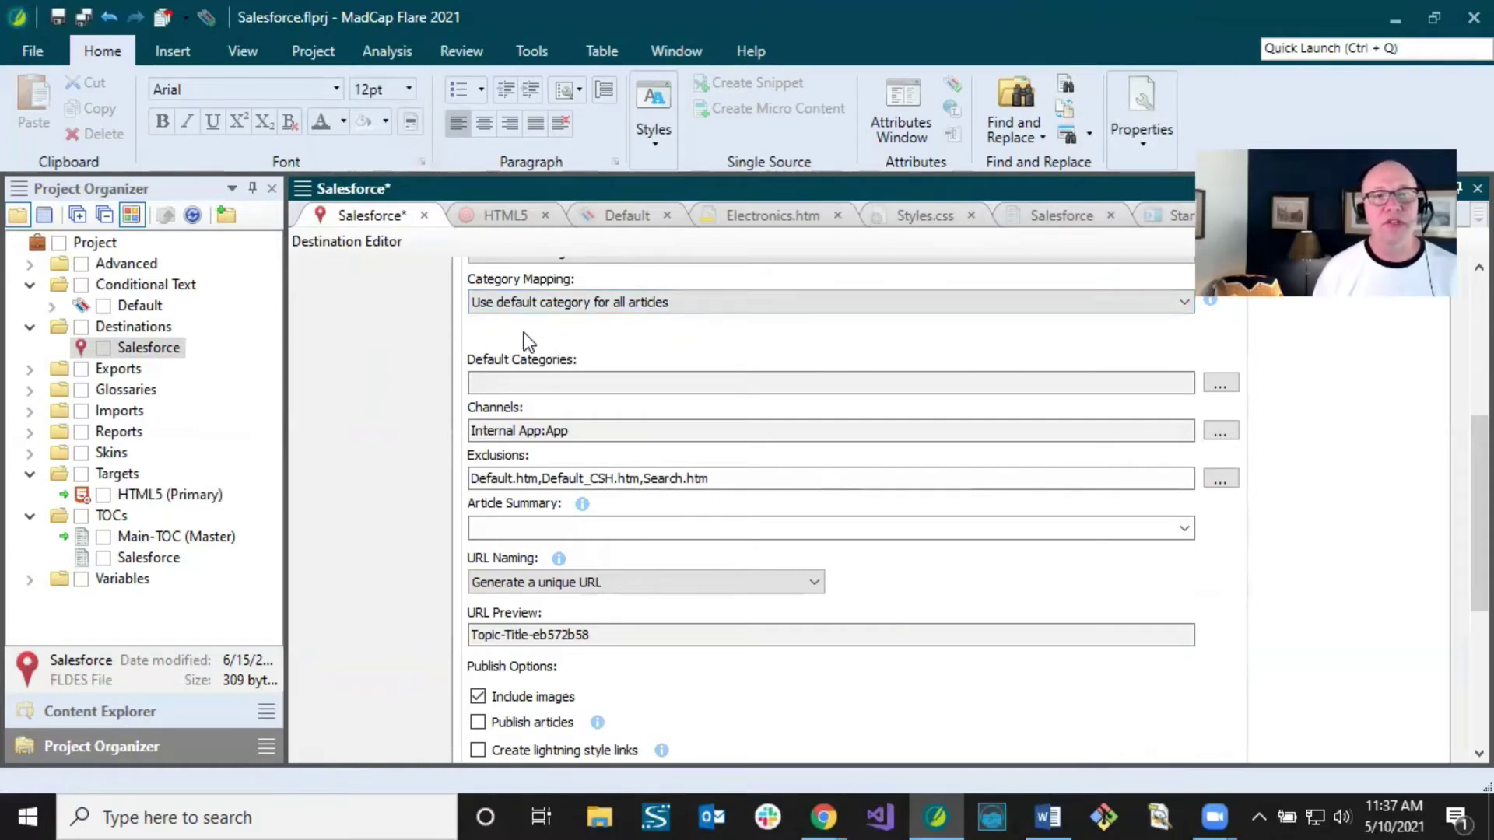
{"action": "left_click", "coordinate": [558, 305]}
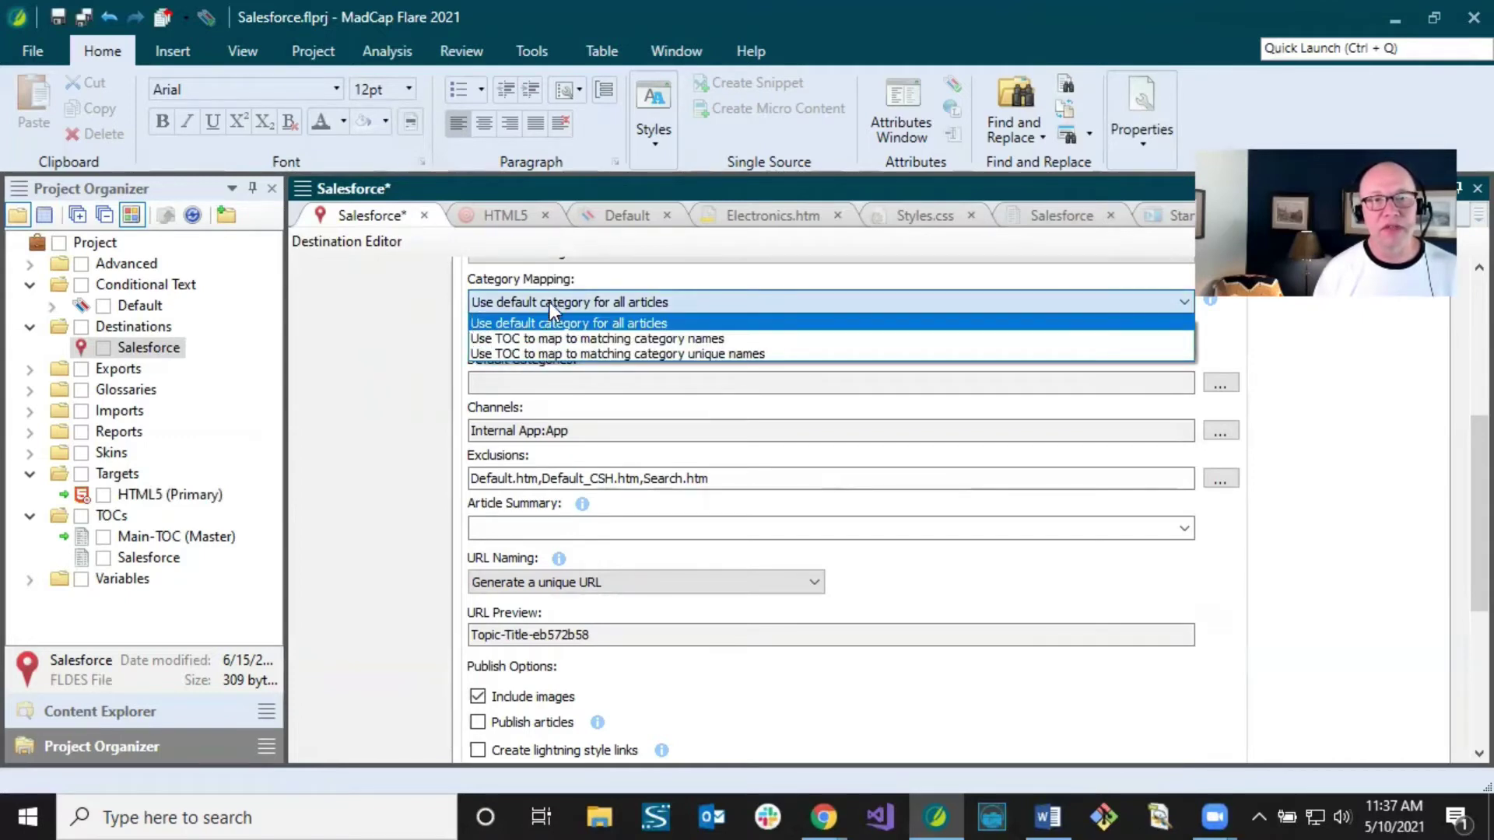
{"action": "left_click", "coordinate": [550, 300]}
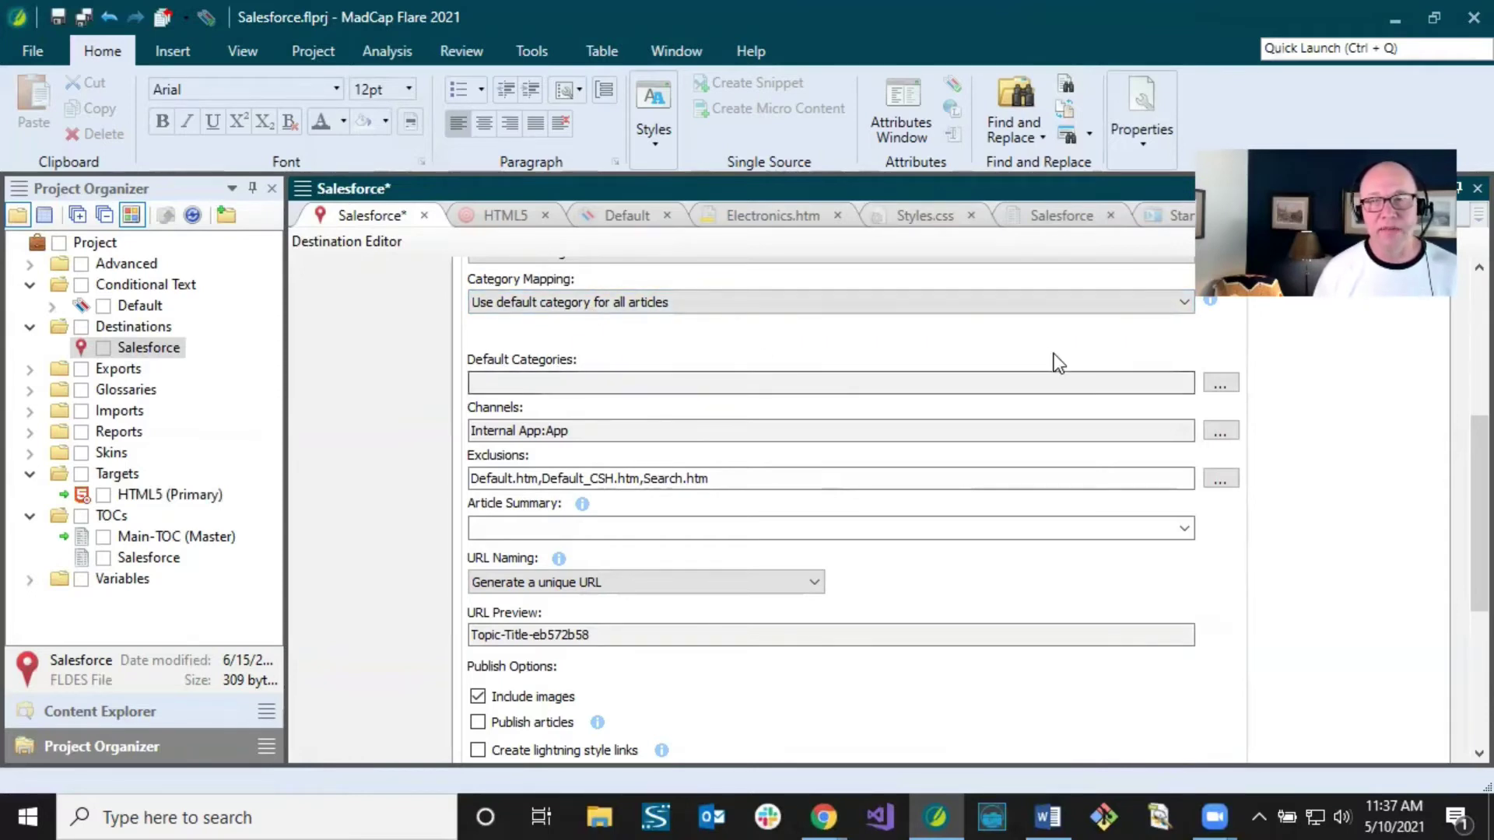
{"action": "left_click", "coordinate": [1212, 389]}
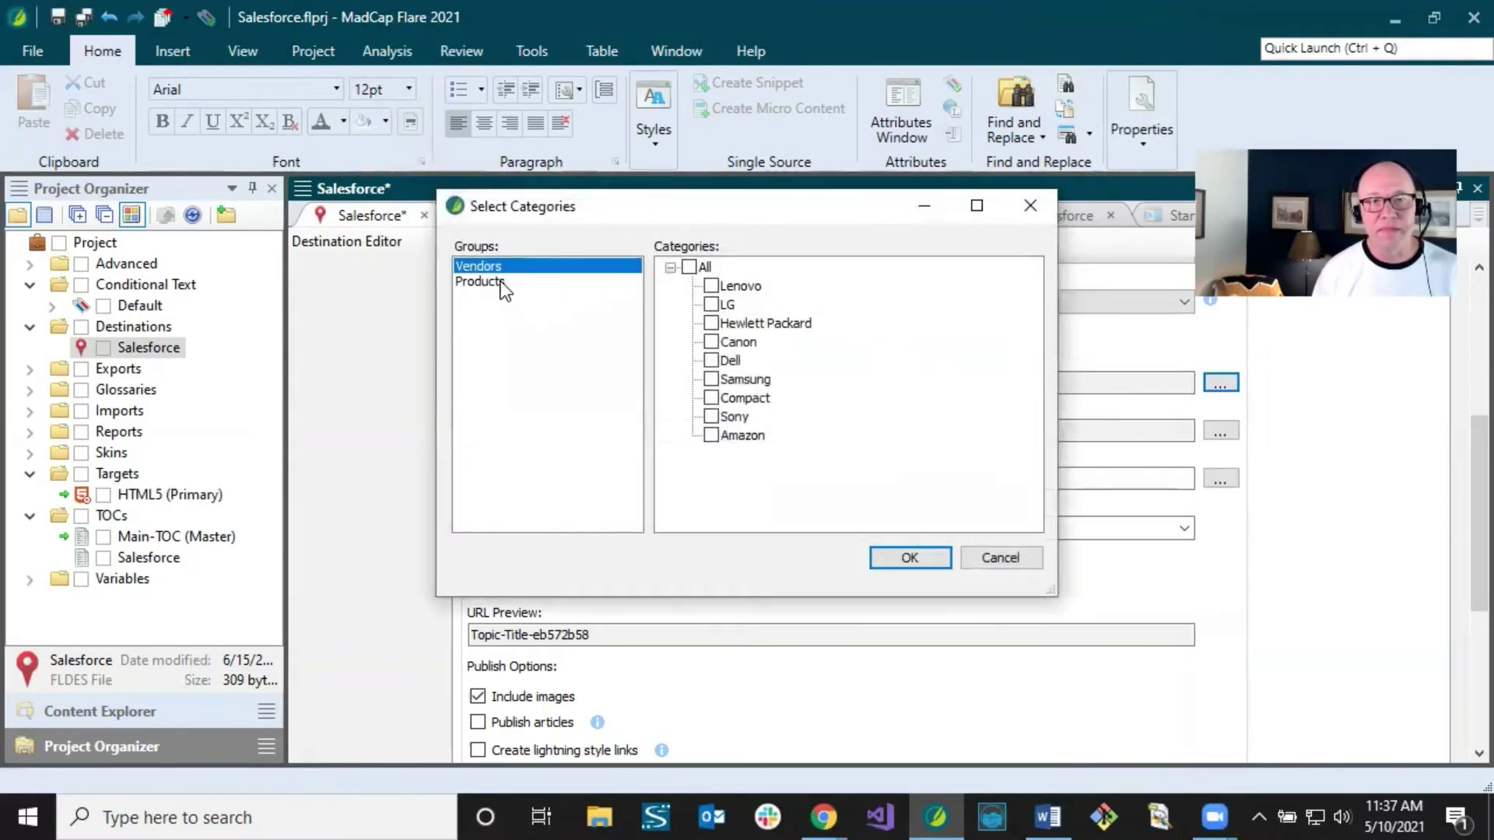
Step: Check Other under the Products group to set Products:Other as the default category
{"action": "left_click", "coordinate": [496, 282]}
{"action": "left_click", "coordinate": [489, 265]}
{"action": "left_click", "coordinate": [494, 281]}
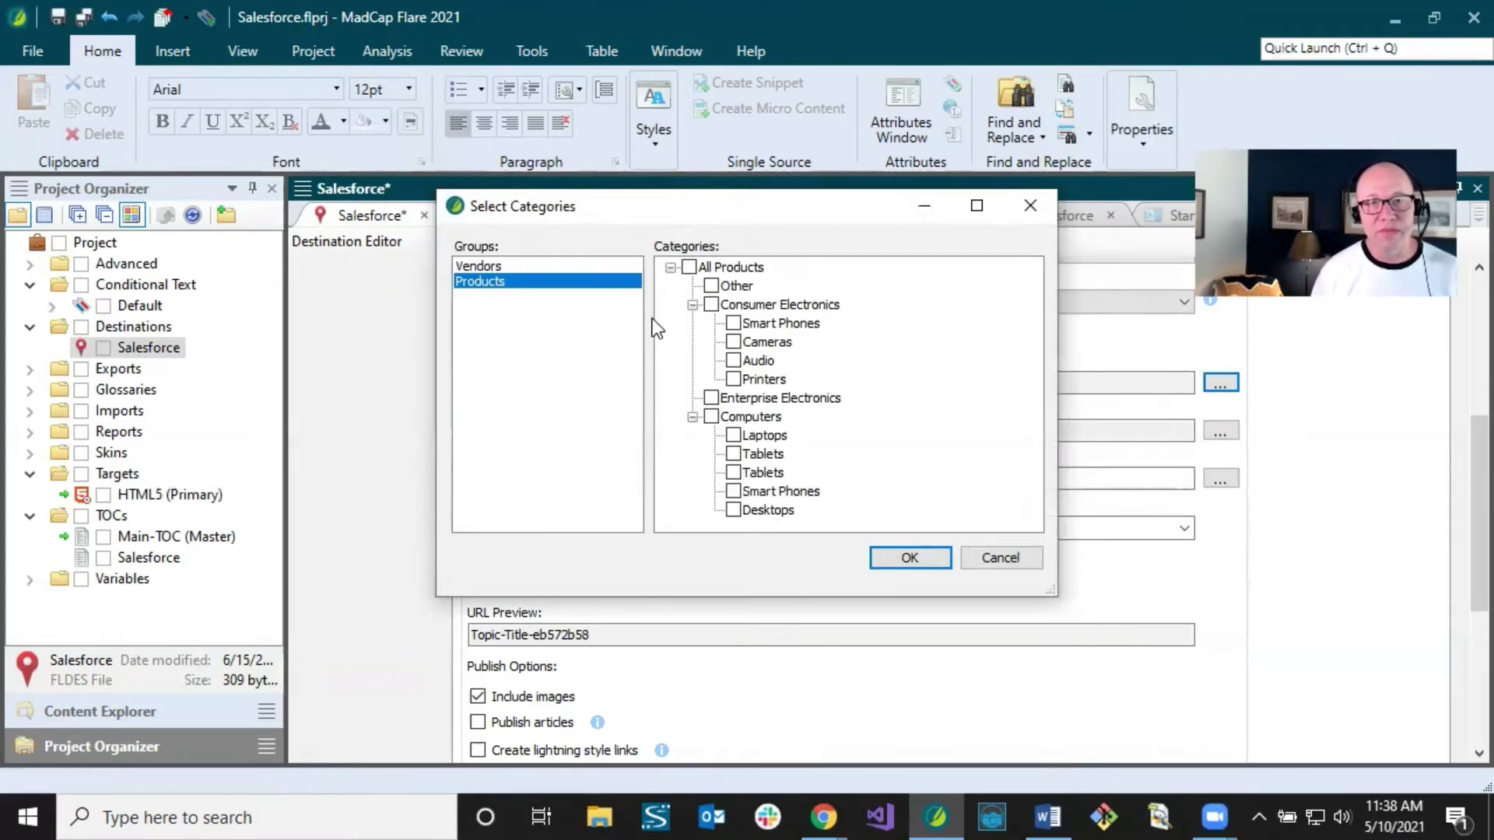
{"action": "left_click", "coordinate": [711, 287]}
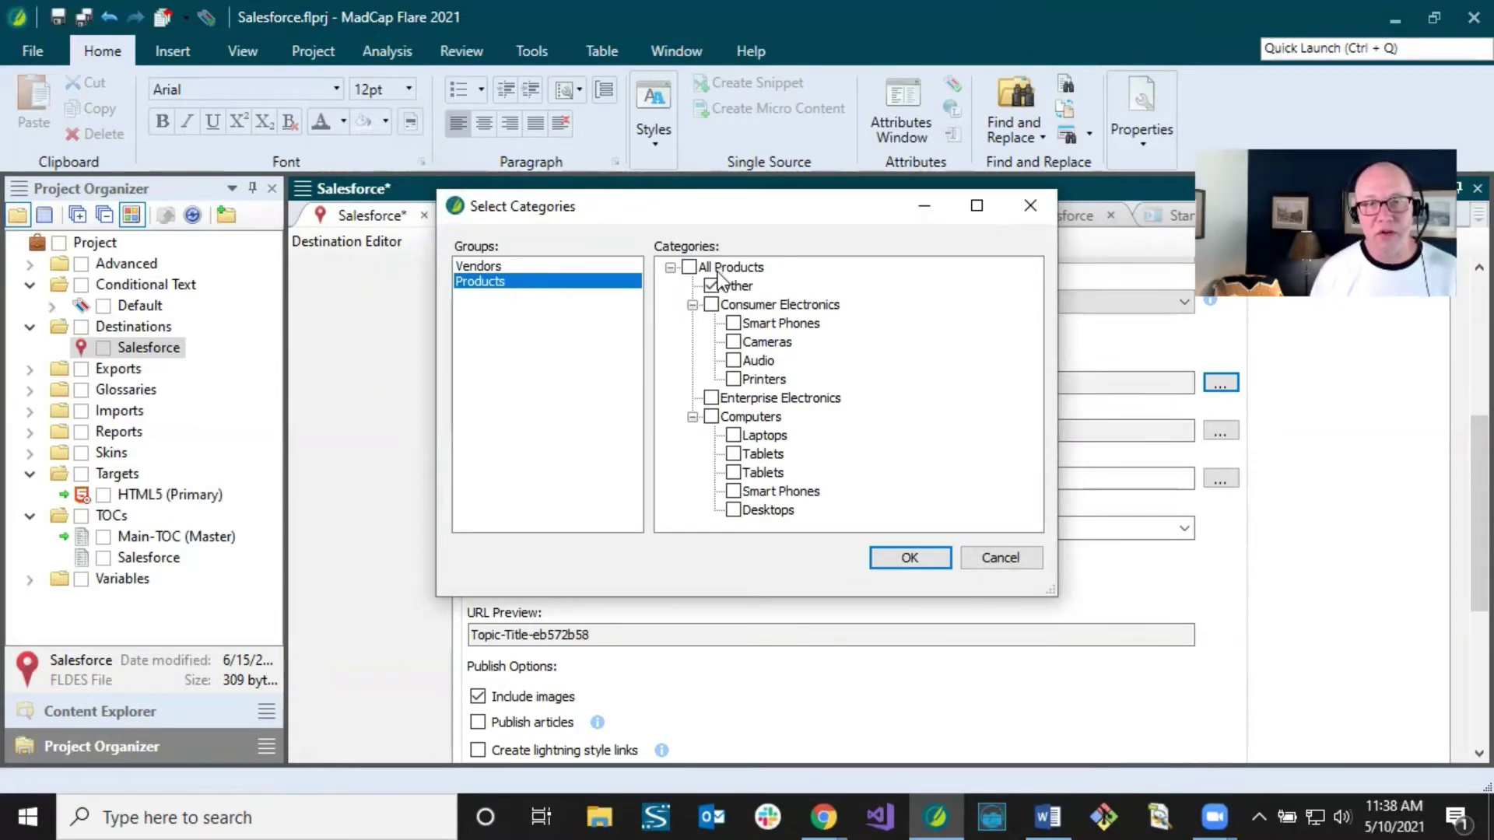
{"action": "left_click", "coordinate": [901, 557]}
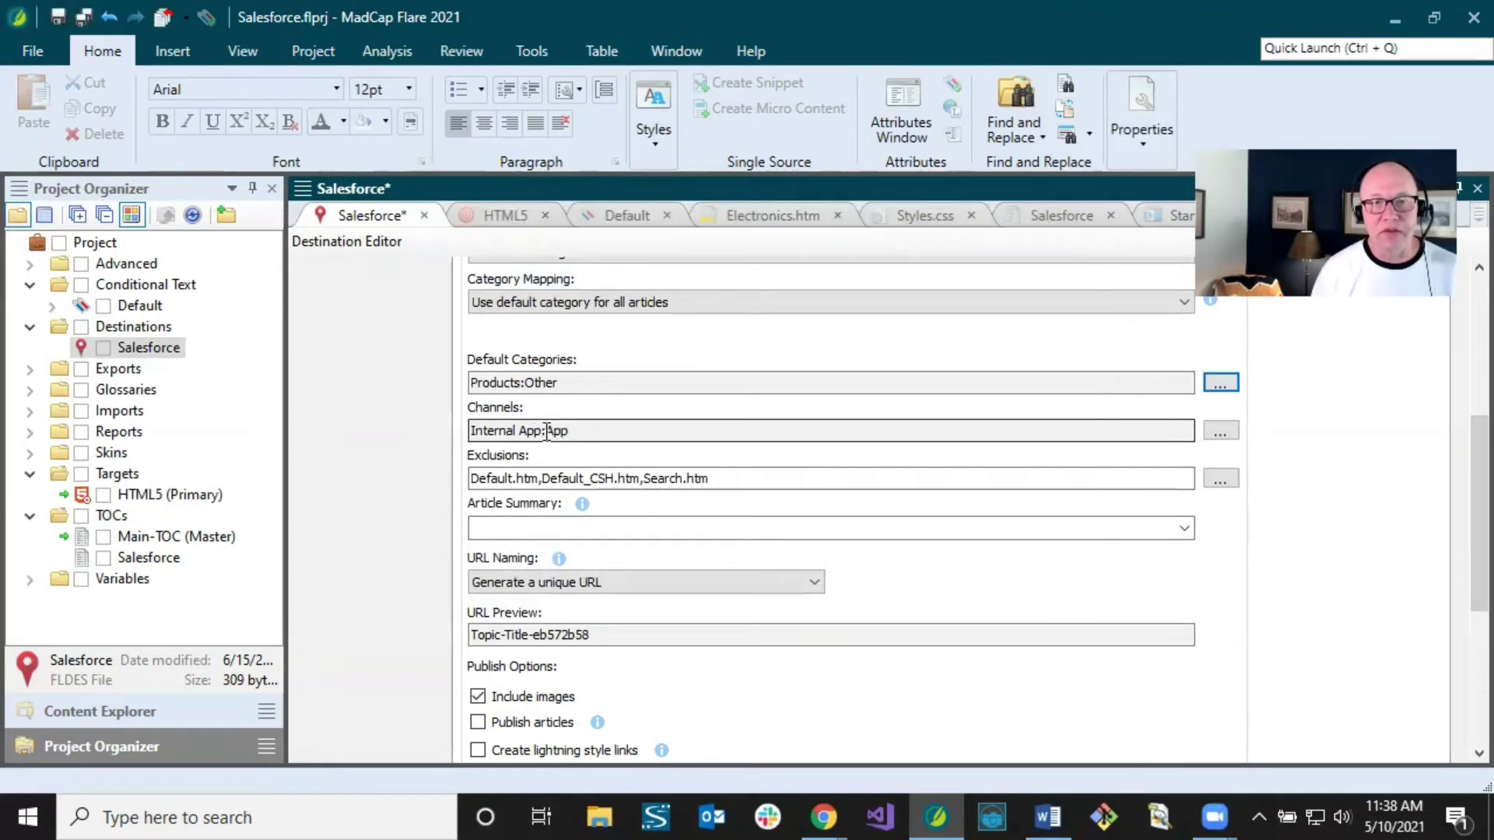
Step: Check the Customer and Public Knowledge Base channels alongside Internal App in Select Channels
{"action": "left_click", "coordinate": [595, 431]}
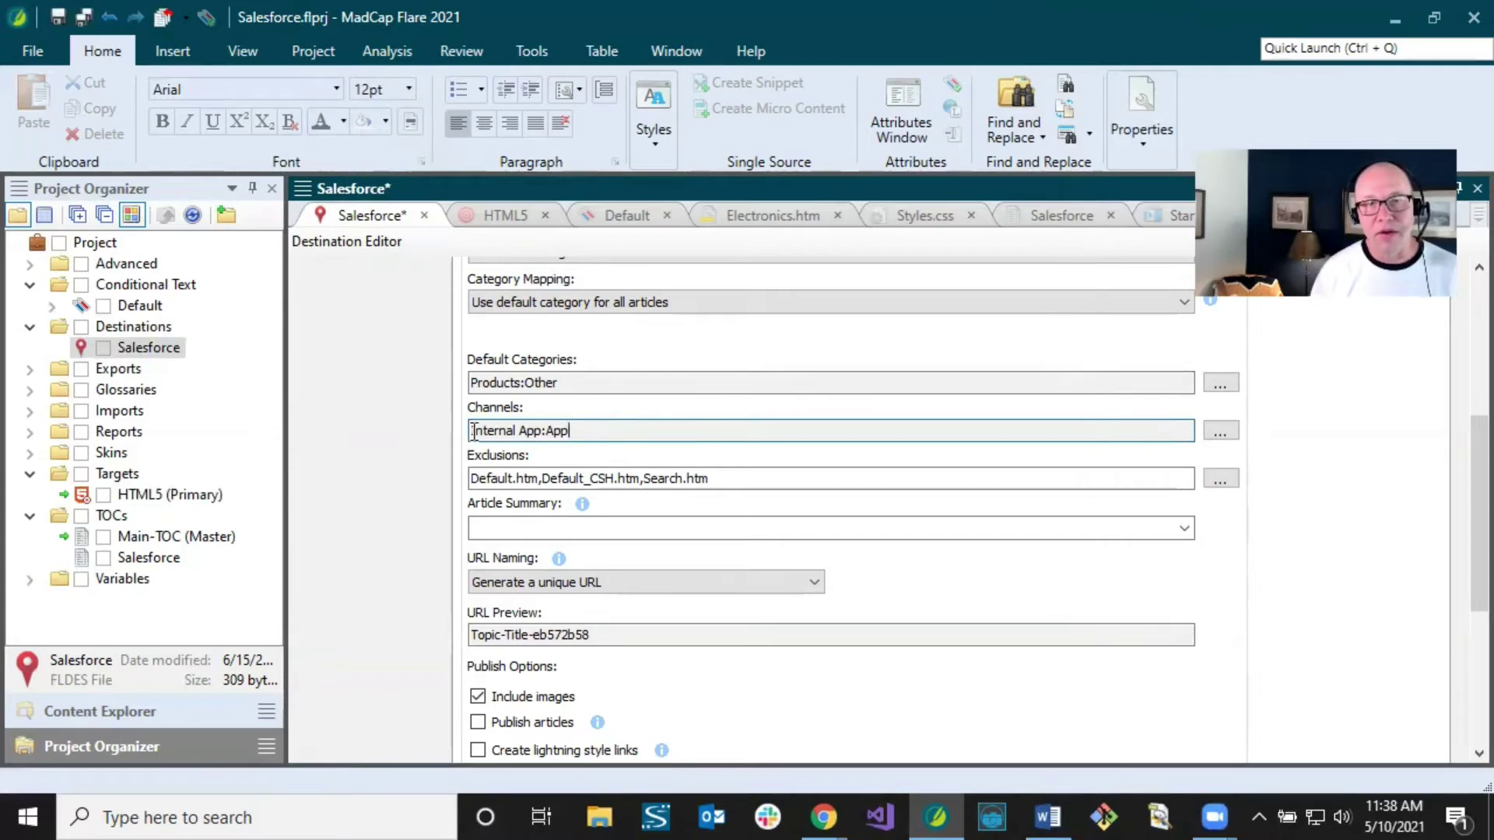
{"action": "left_click_drag", "start_coordinate": [473, 432], "coordinate": [553, 432]}
{"action": "left_click", "coordinate": [613, 434]}
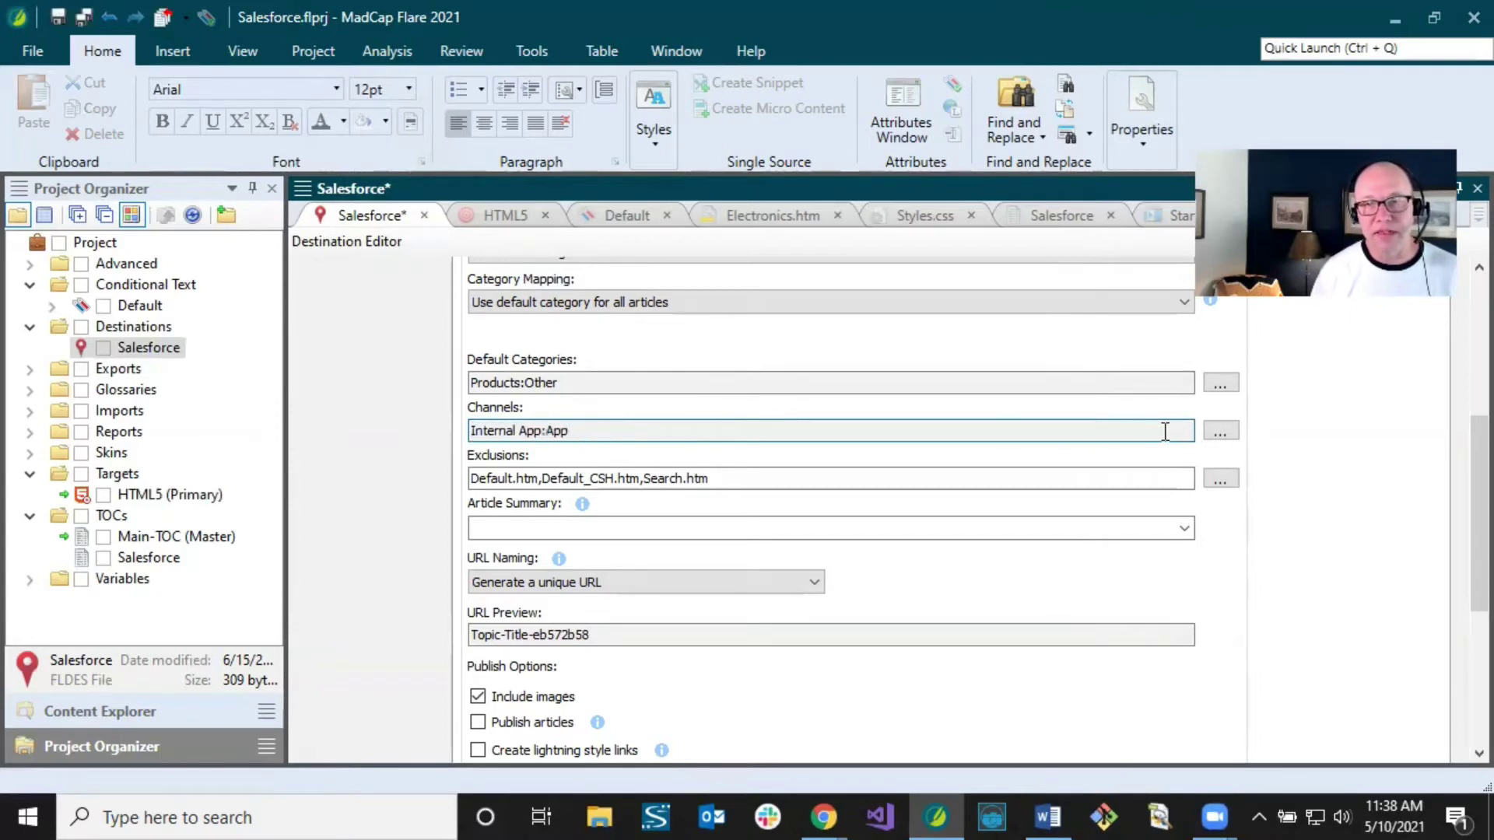
{"action": "left_click", "coordinate": [1220, 432]}
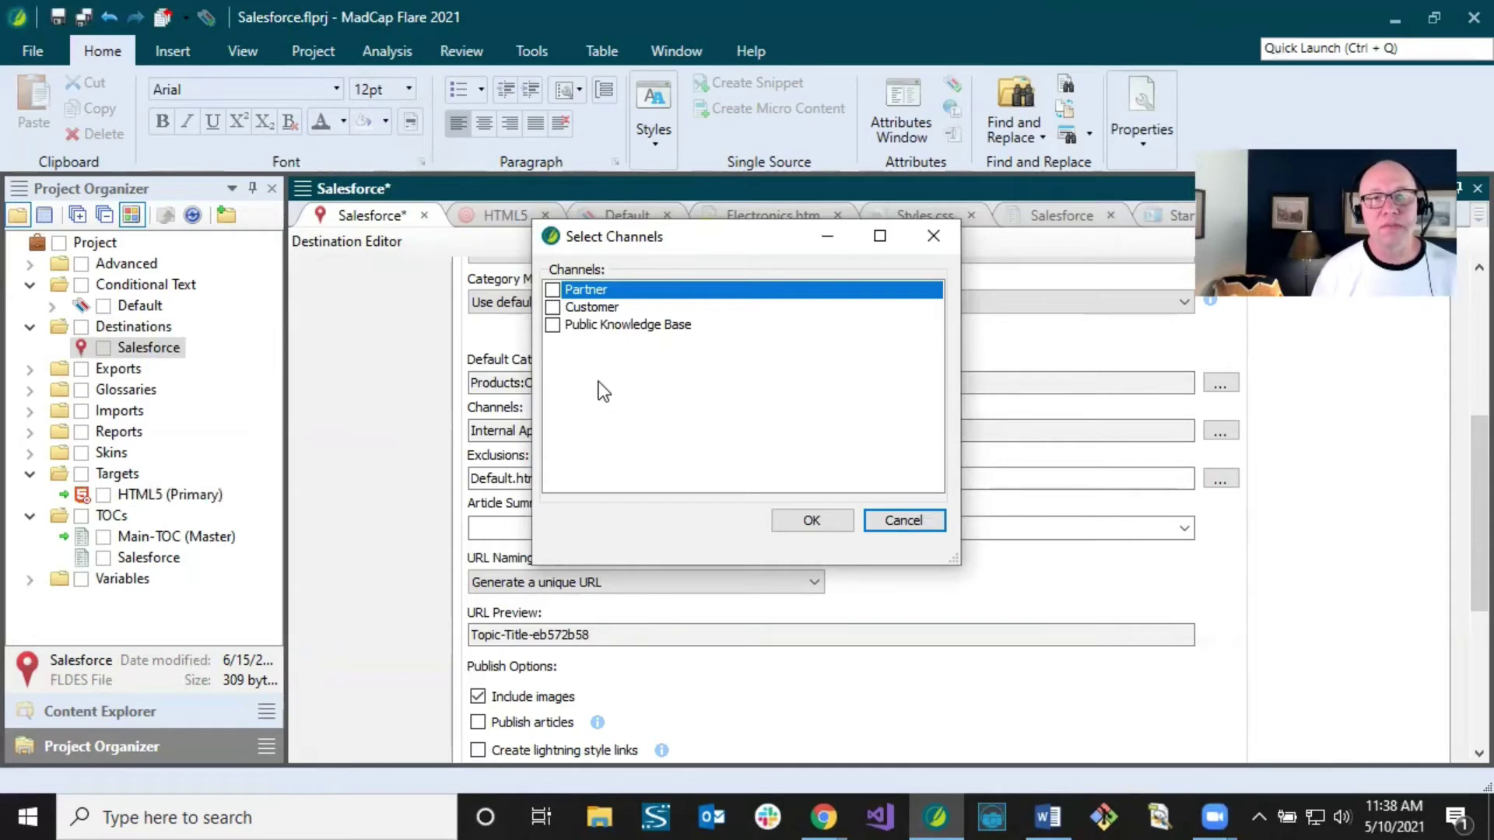
{"action": "left_click", "coordinate": [552, 307]}
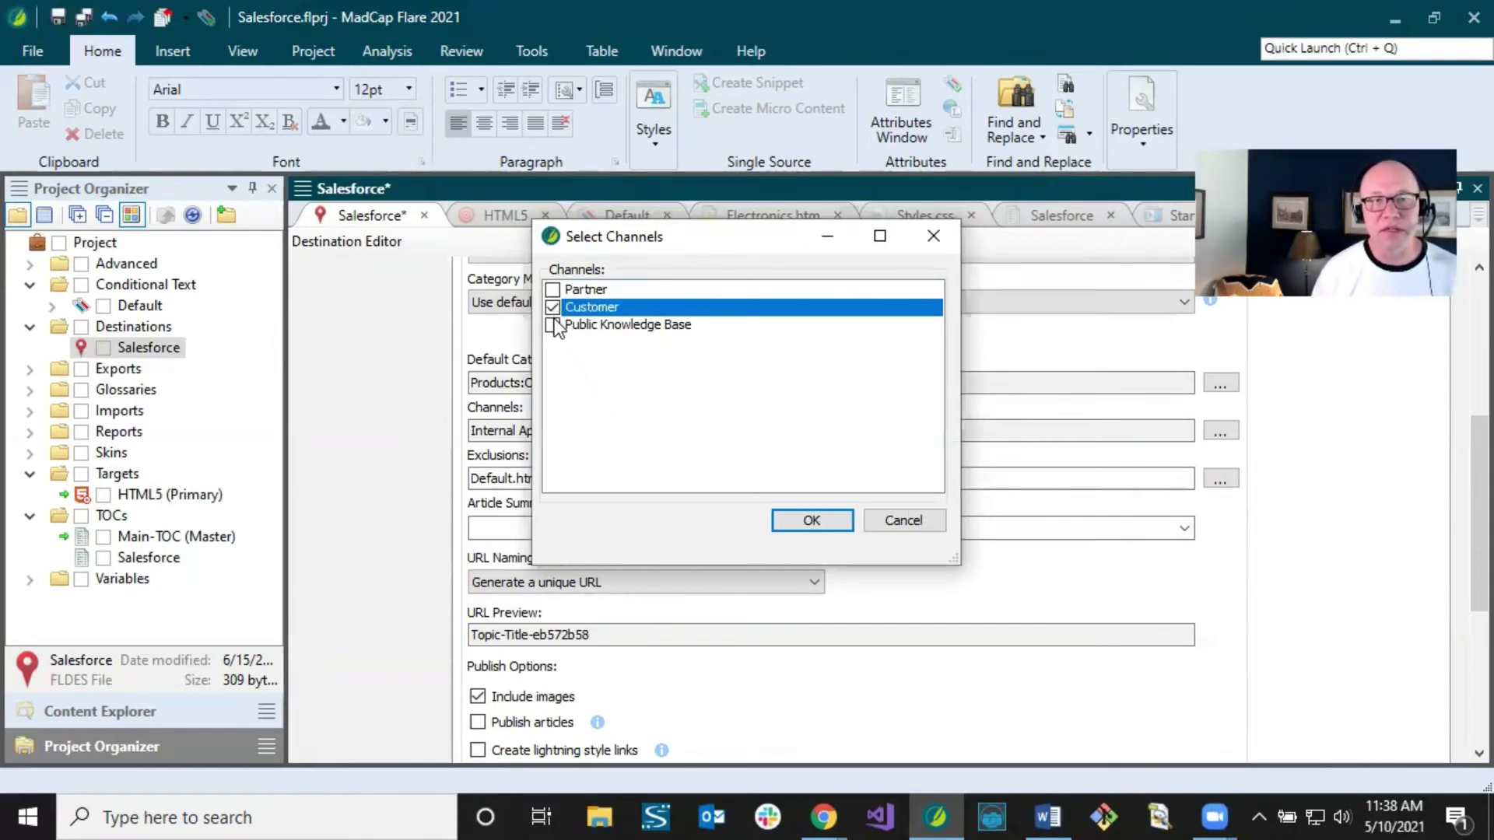
{"action": "left_click", "coordinate": [552, 325]}
{"action": "left_click", "coordinate": [805, 520]}
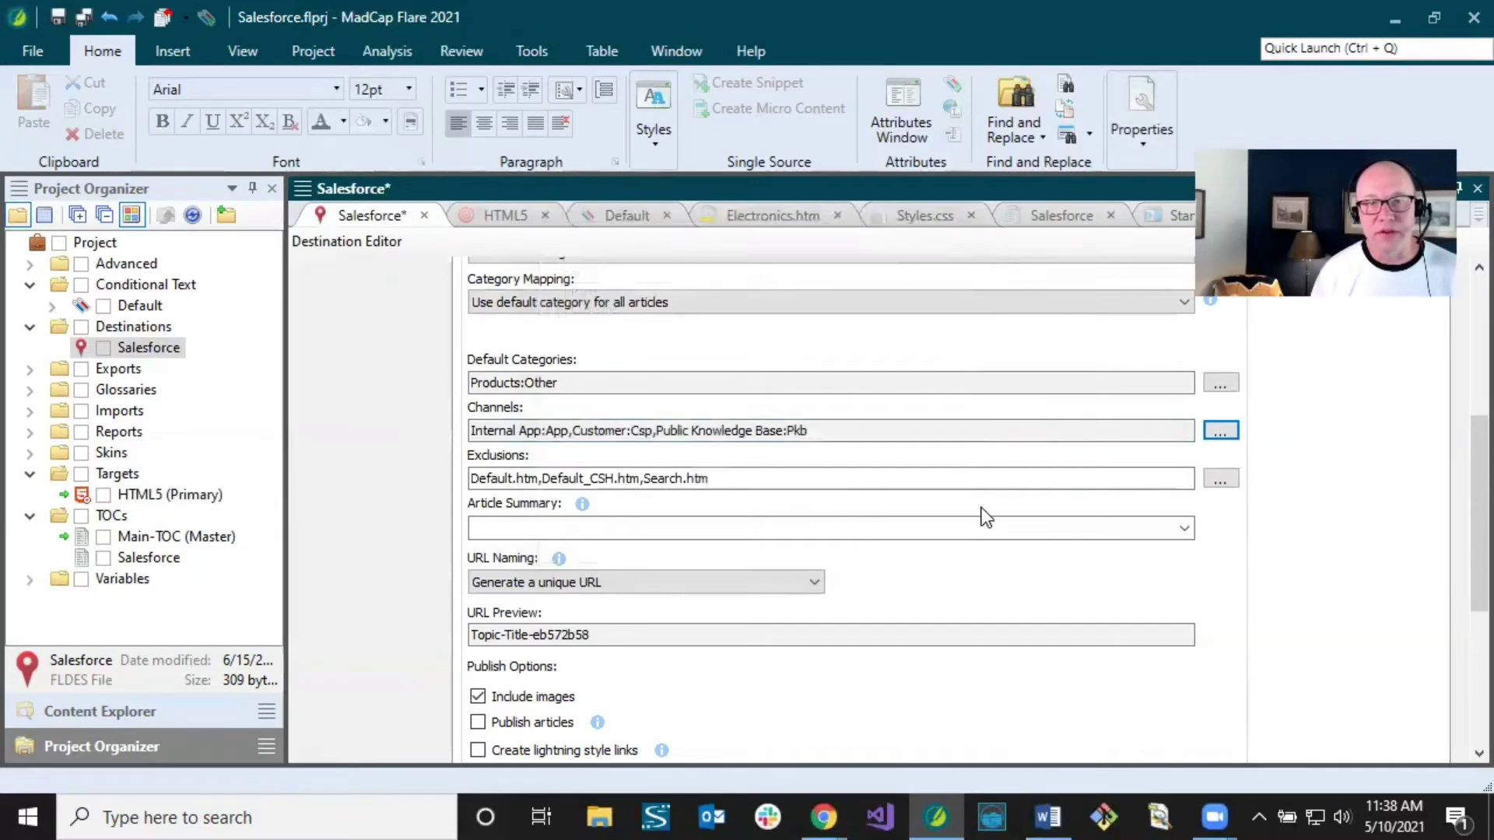
Step: Review the Default.htm and Default_CSH.htm exclusions, then open the Default condition tag set
{"action": "scroll", "coordinate": [1458, 482], "scroll_direction": "down", "scroll_amount": 4}
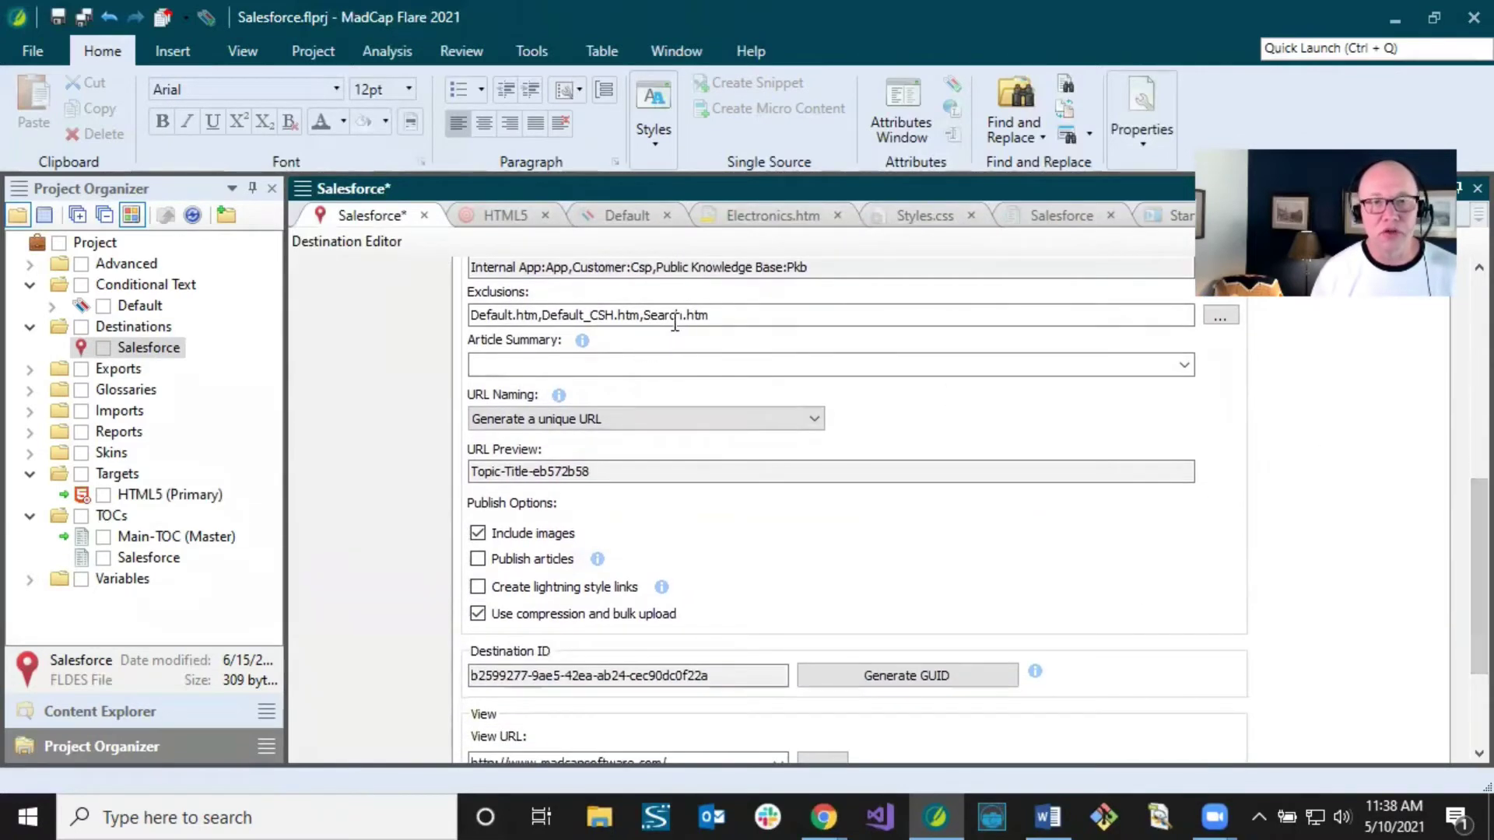
{"action": "left_click", "coordinate": [721, 322]}
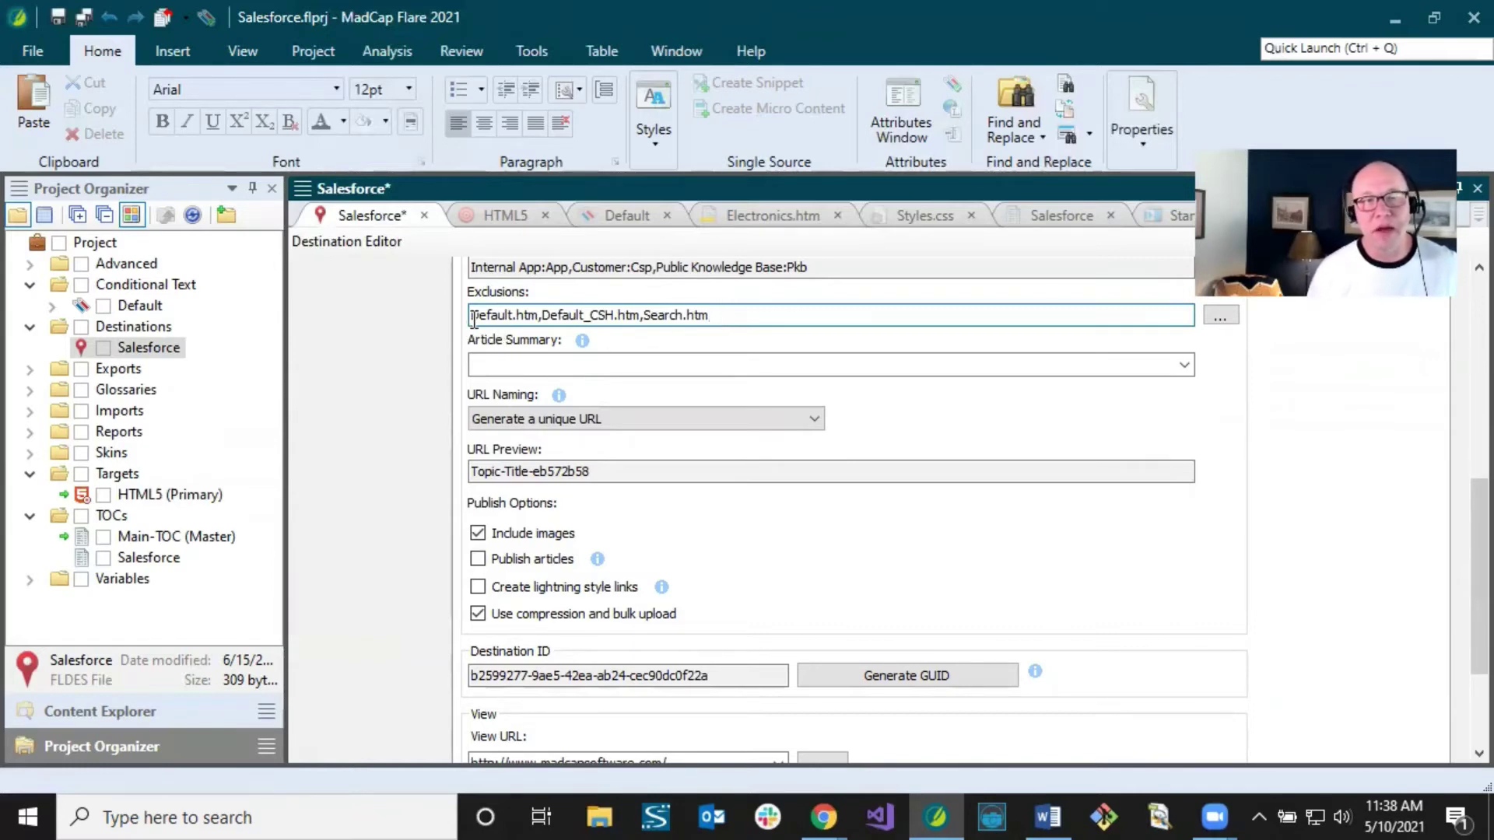
{"action": "left_click_drag", "start_coordinate": [473, 321], "coordinate": [537, 327]}
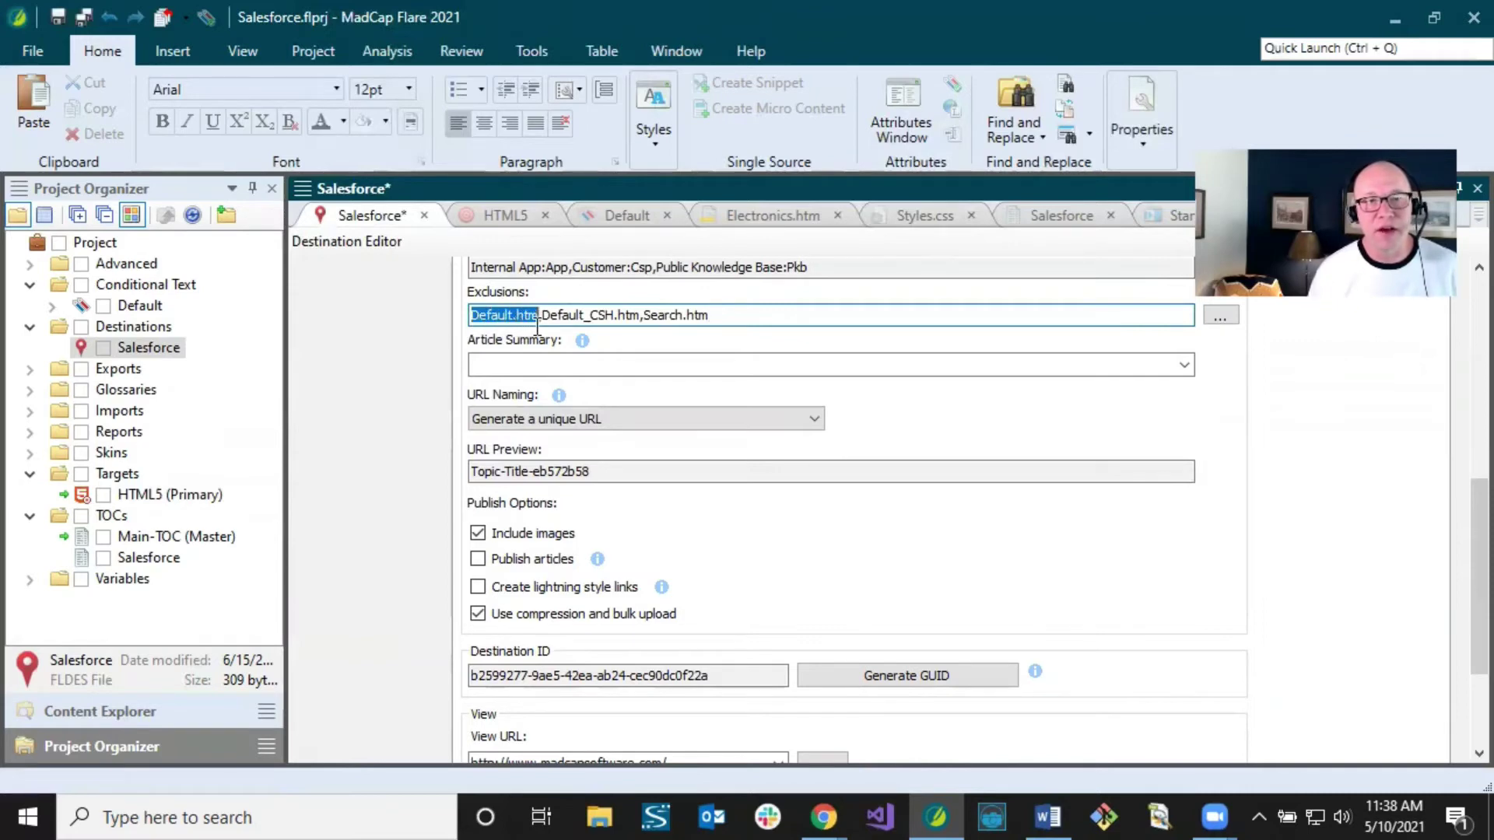
{"action": "left_click", "coordinate": [542, 317]}
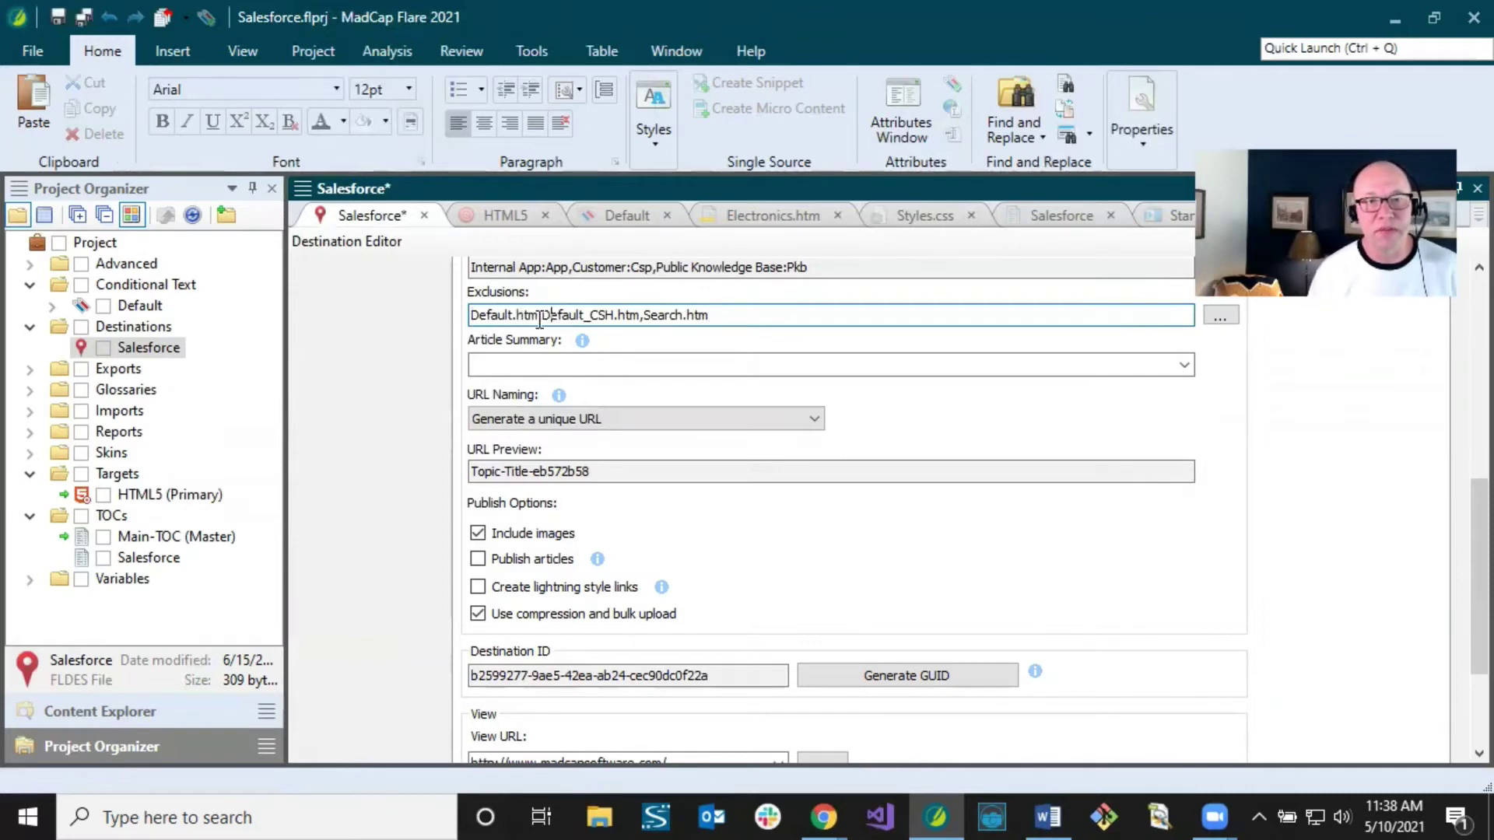
{"action": "left_click_drag", "start_coordinate": [543, 317], "coordinate": [640, 318]}
{"action": "left_click", "coordinate": [713, 318]}
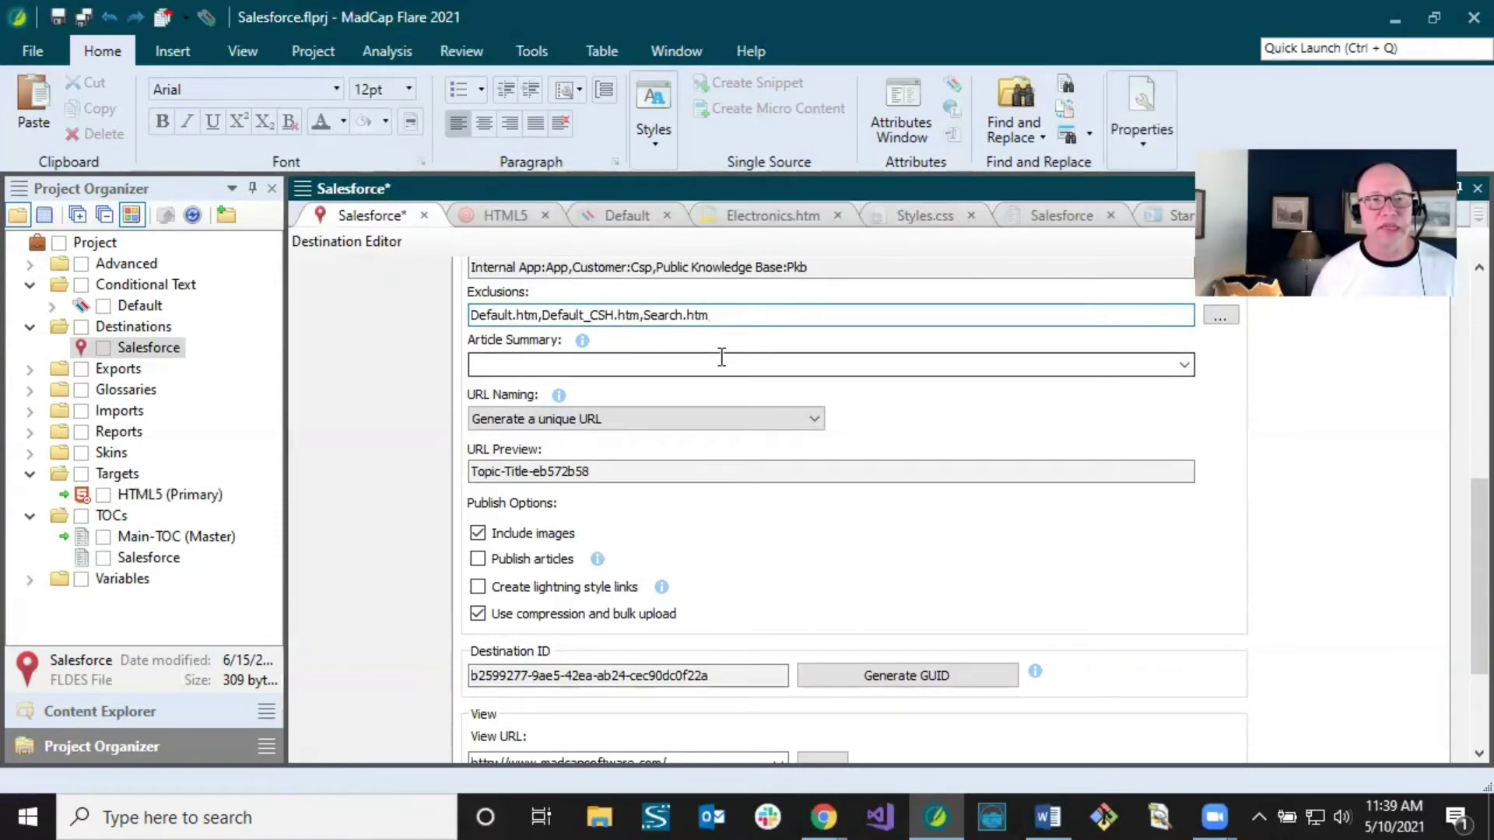
{"action": "left_click", "coordinate": [627, 215]}
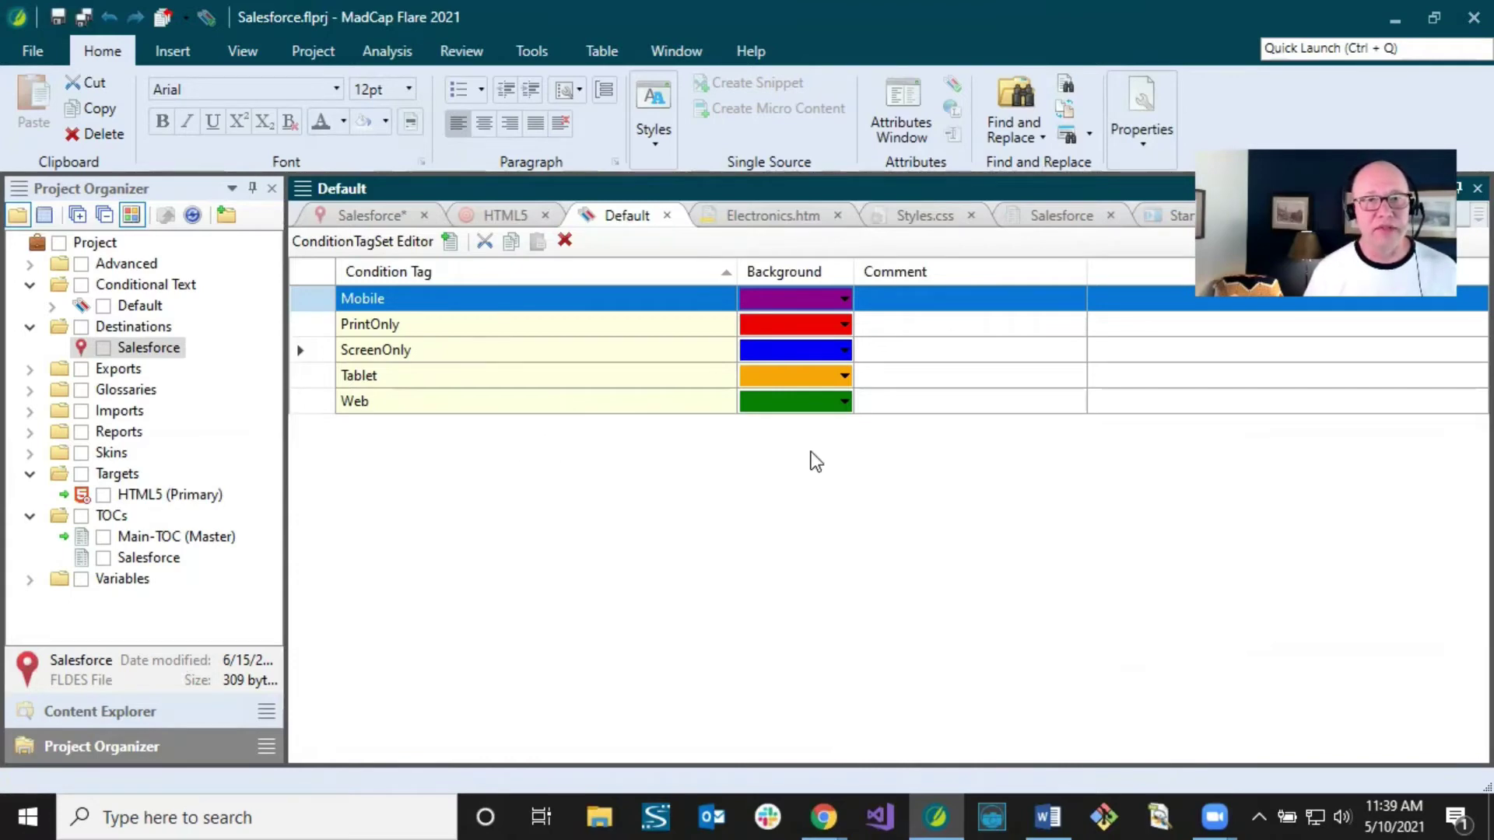
Step: Reopen the Salesforce destination settings and focus the Article Summary box
{"action": "left_click", "coordinate": [366, 216]}
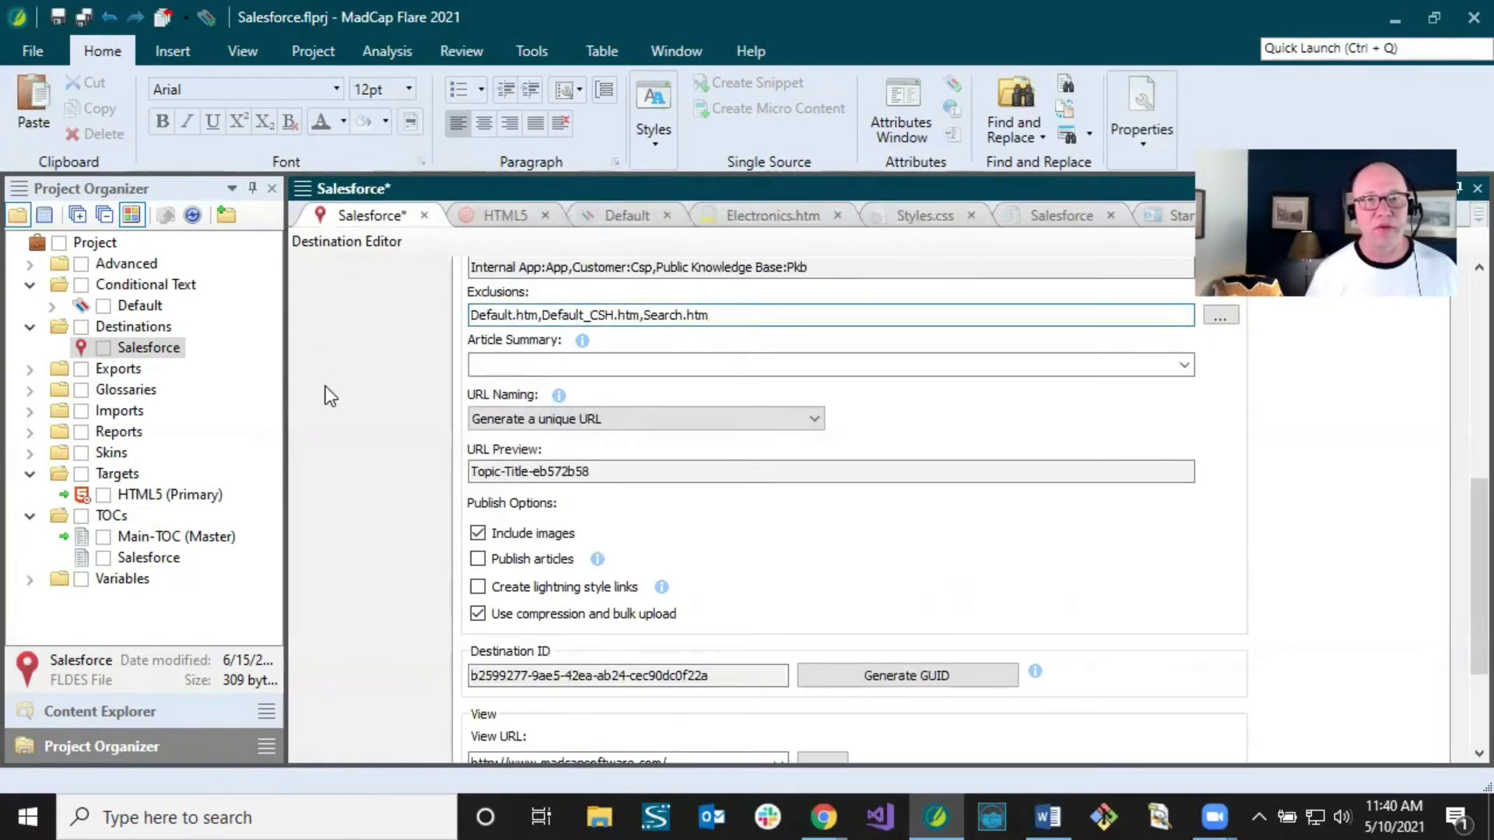
{"action": "left_click", "coordinate": [505, 362]}
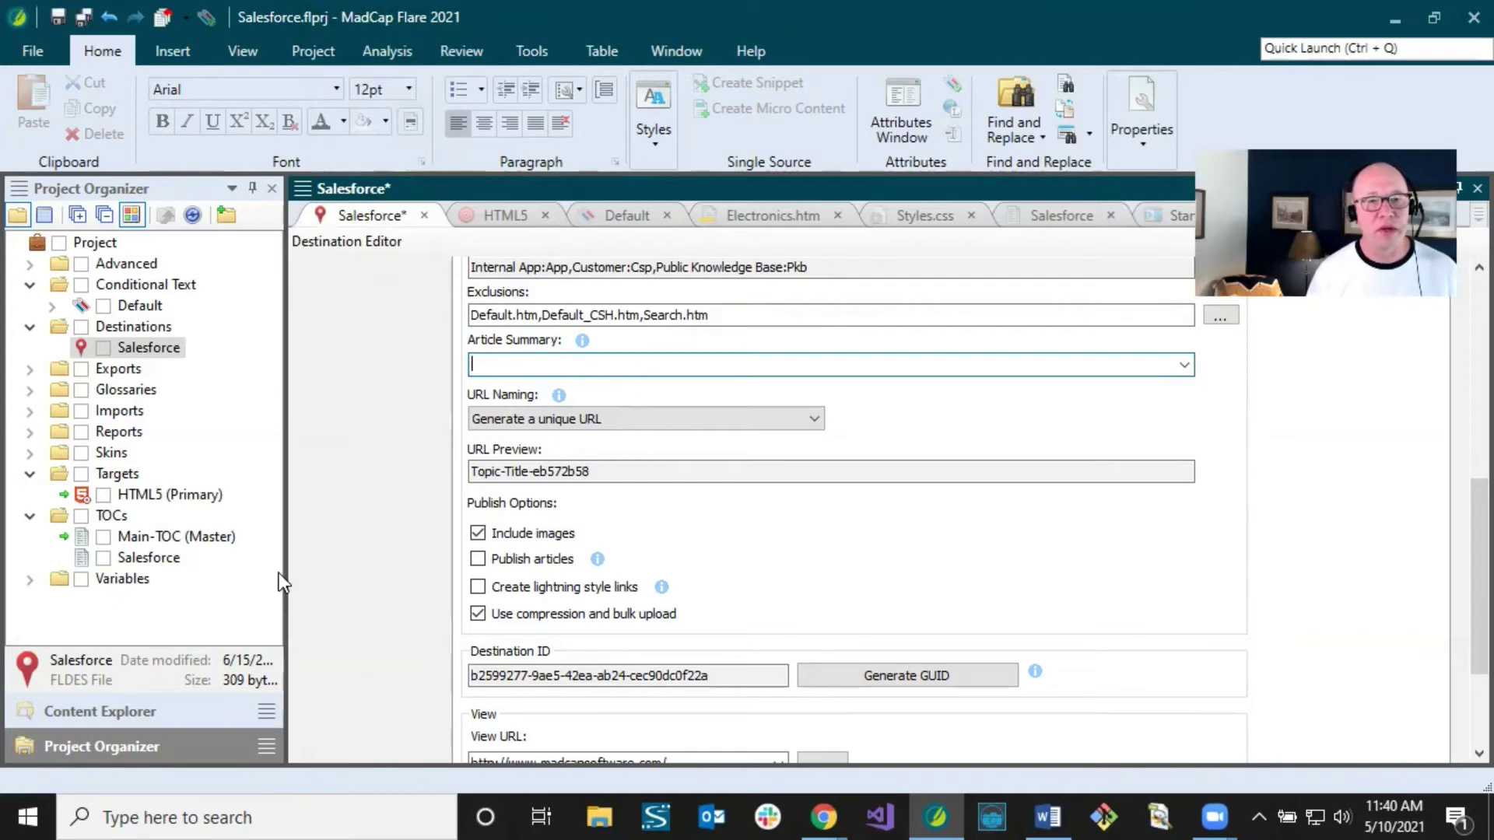
Step: Open Electronics.htm's Properties from Content Explorer and focus its topic Description field
{"action": "left_click", "coordinate": [157, 703]}
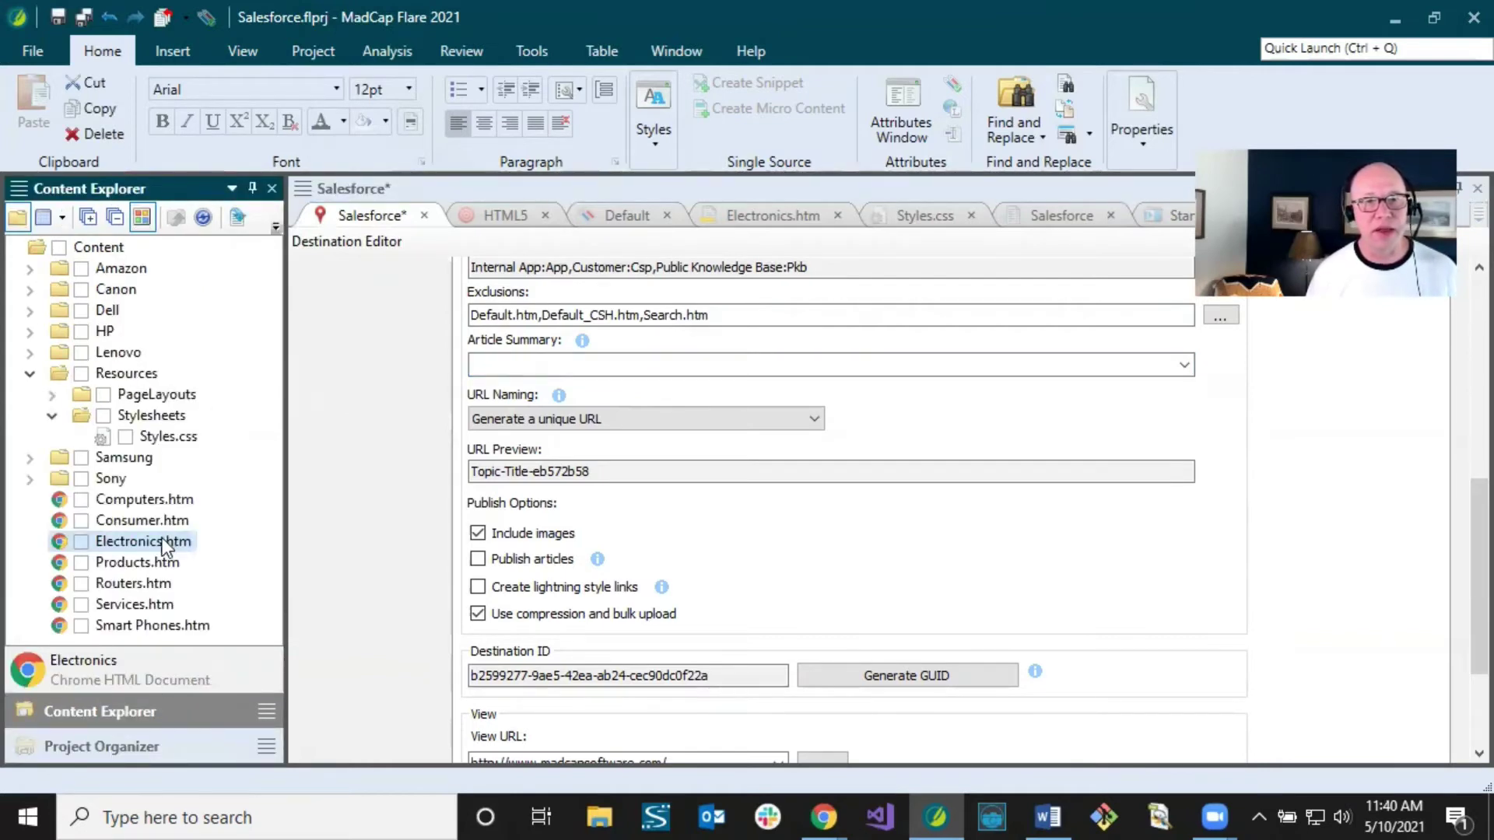
{"action": "right_click", "coordinate": [155, 539]}
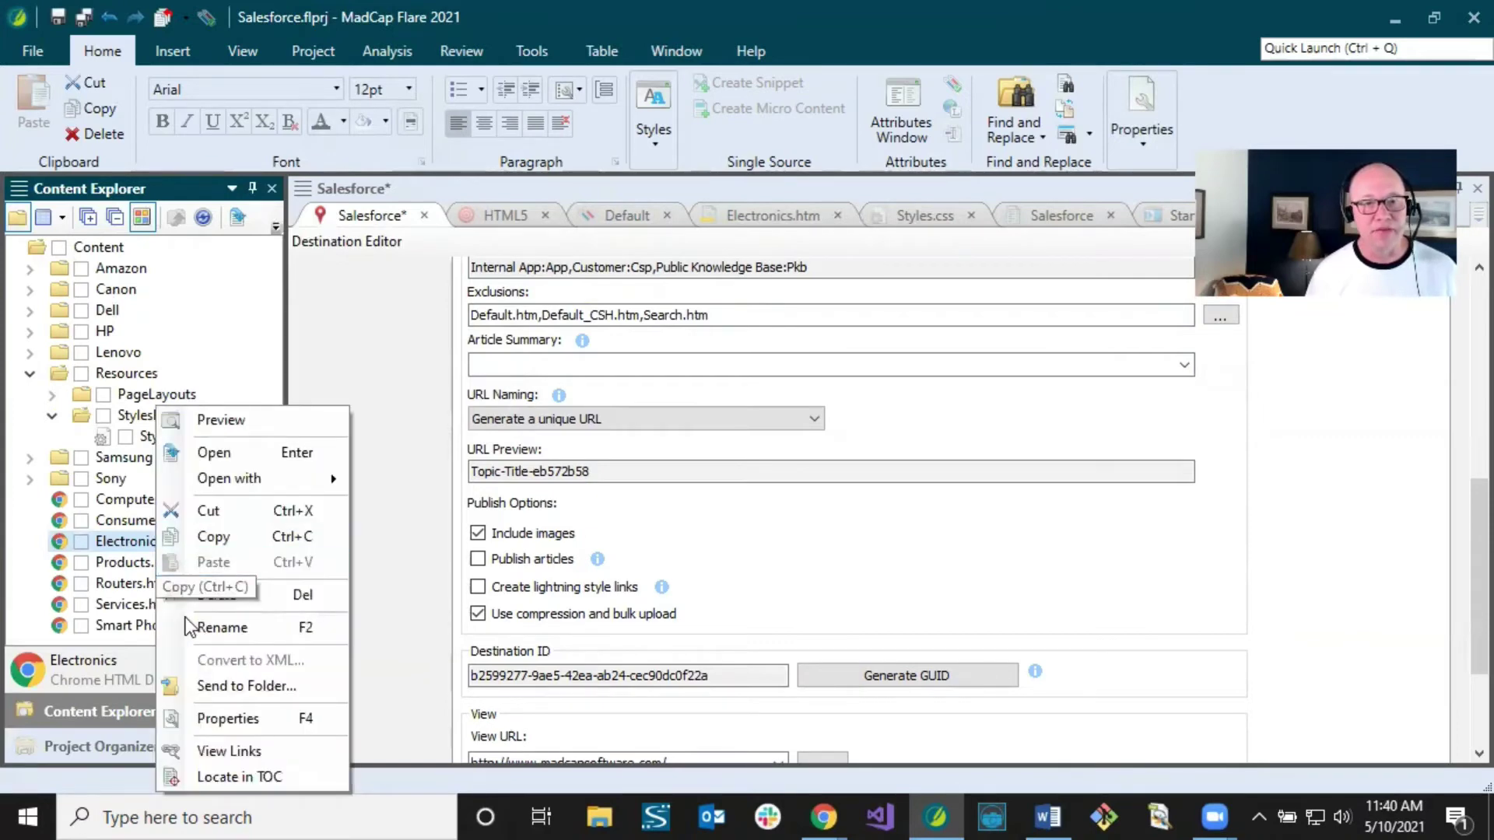
{"action": "left_click", "coordinate": [221, 718]}
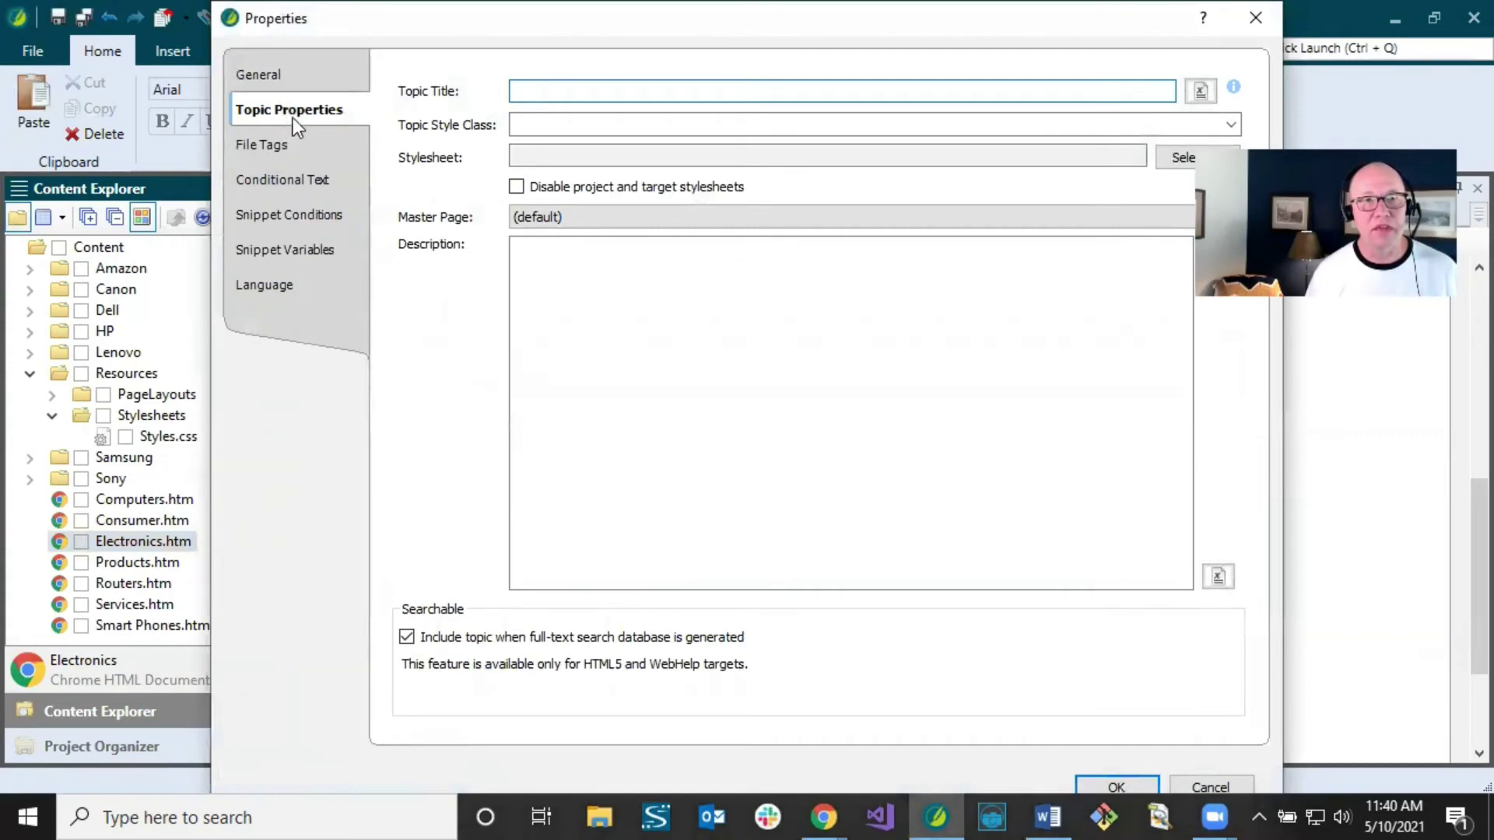
{"action": "left_click", "coordinate": [550, 266]}
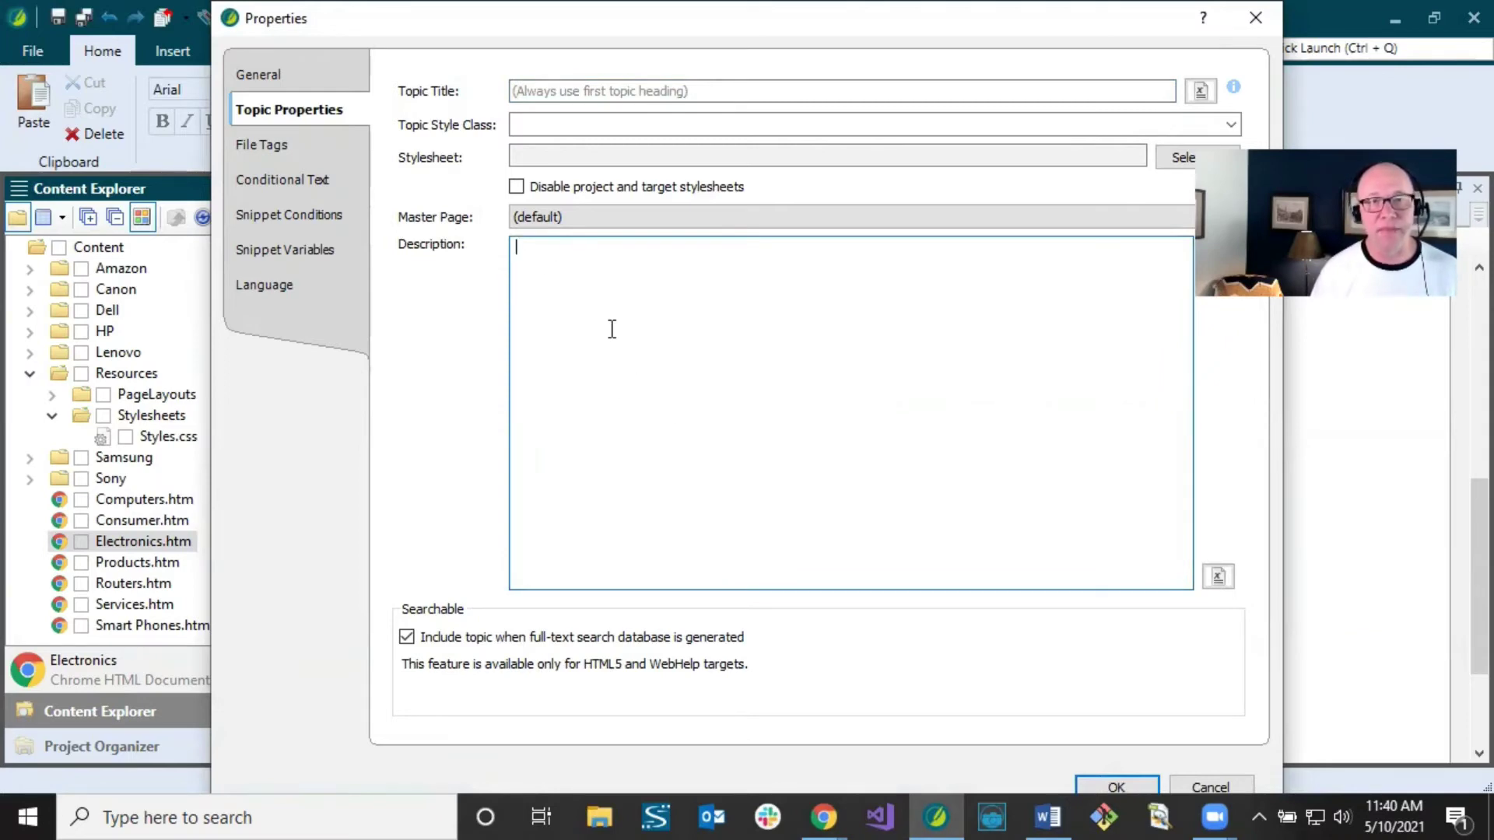
Step: Close the topic properties and inspect the URL preview for Generate a unique URL naming
{"action": "left_click", "coordinate": [1194, 783]}
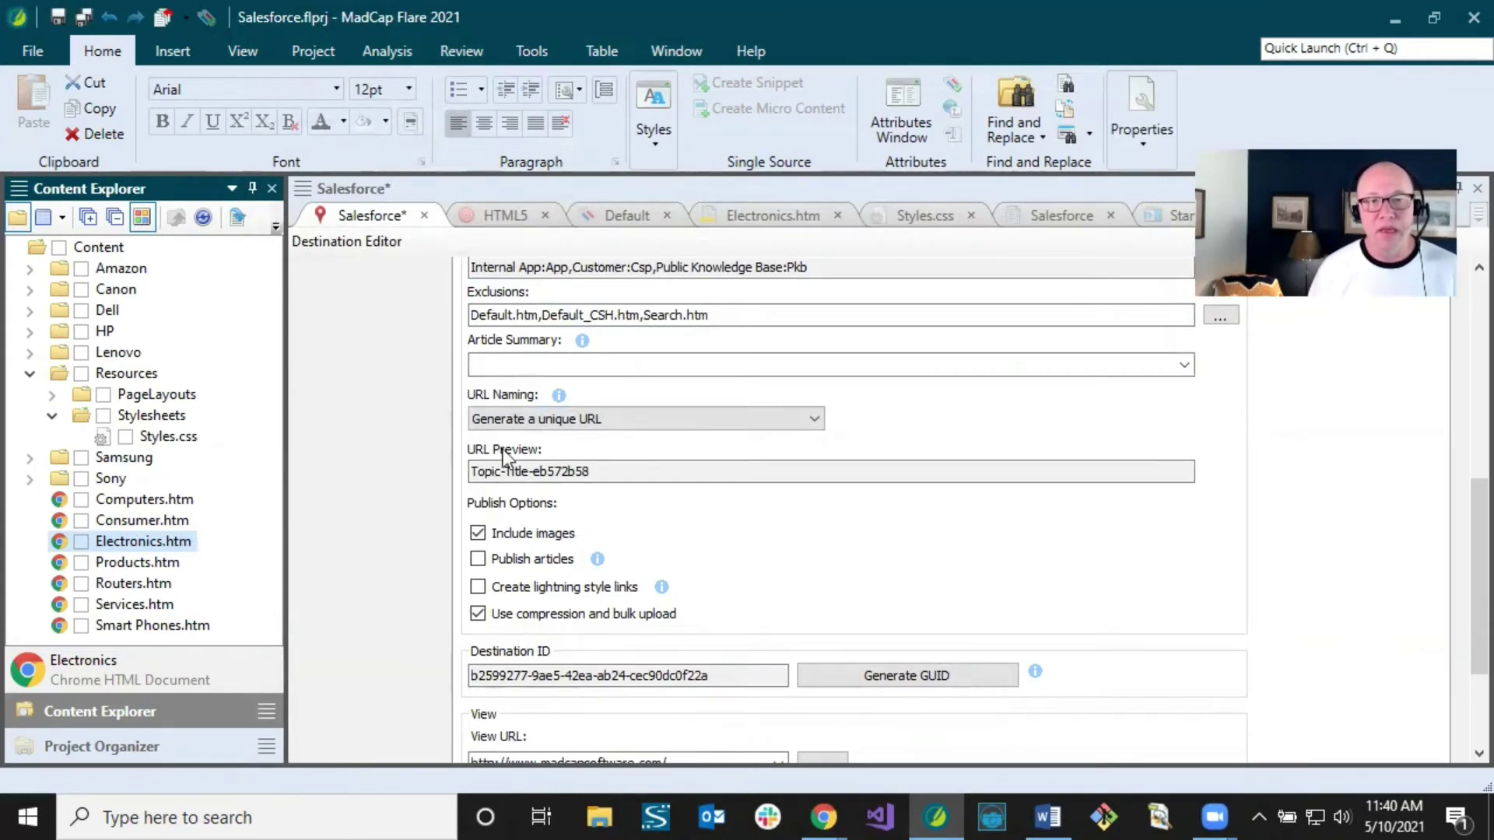
{"action": "left_click", "coordinate": [577, 422]}
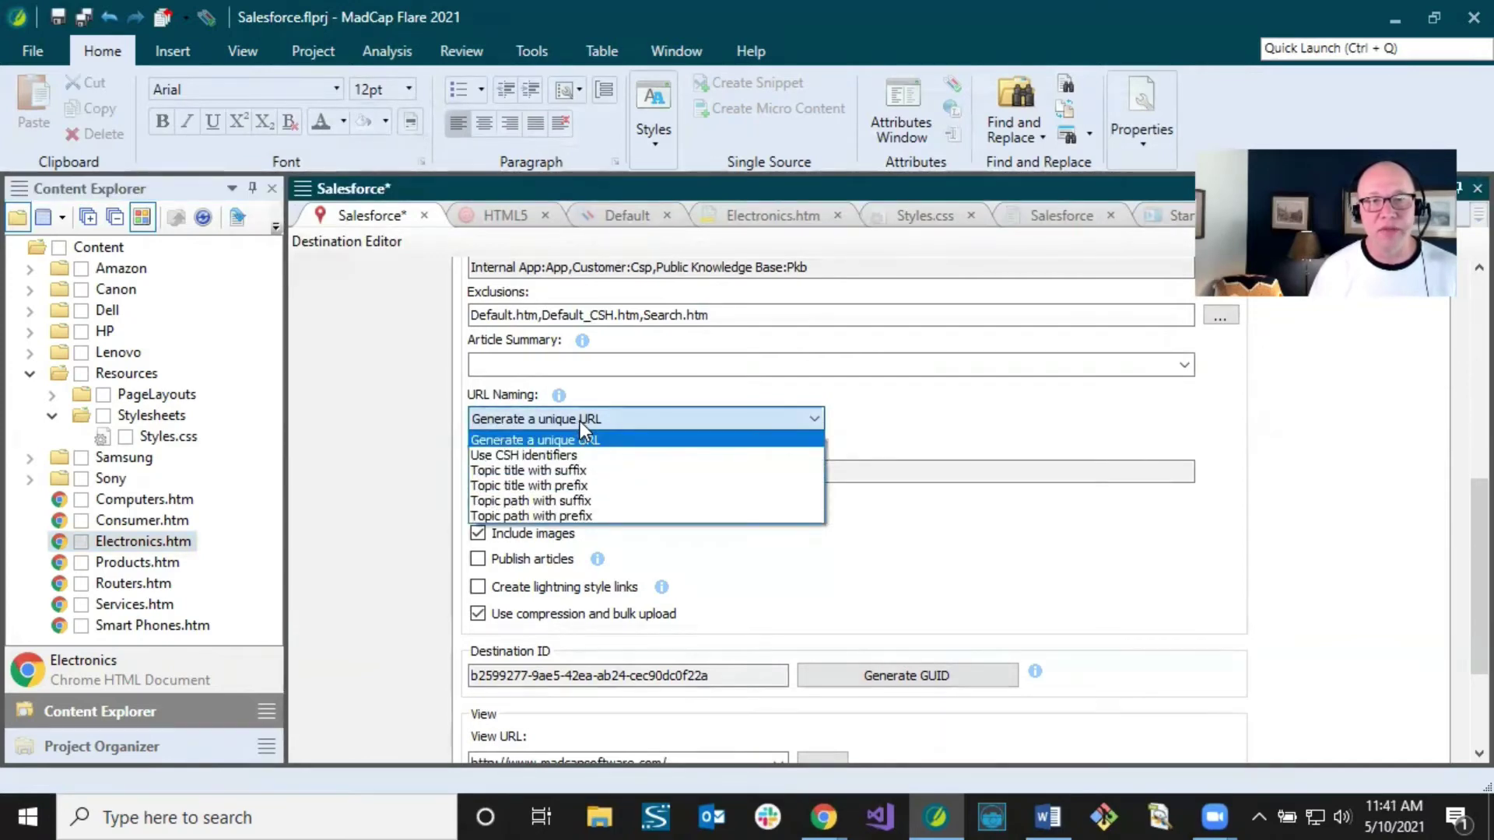
{"action": "left_click", "coordinate": [581, 422]}
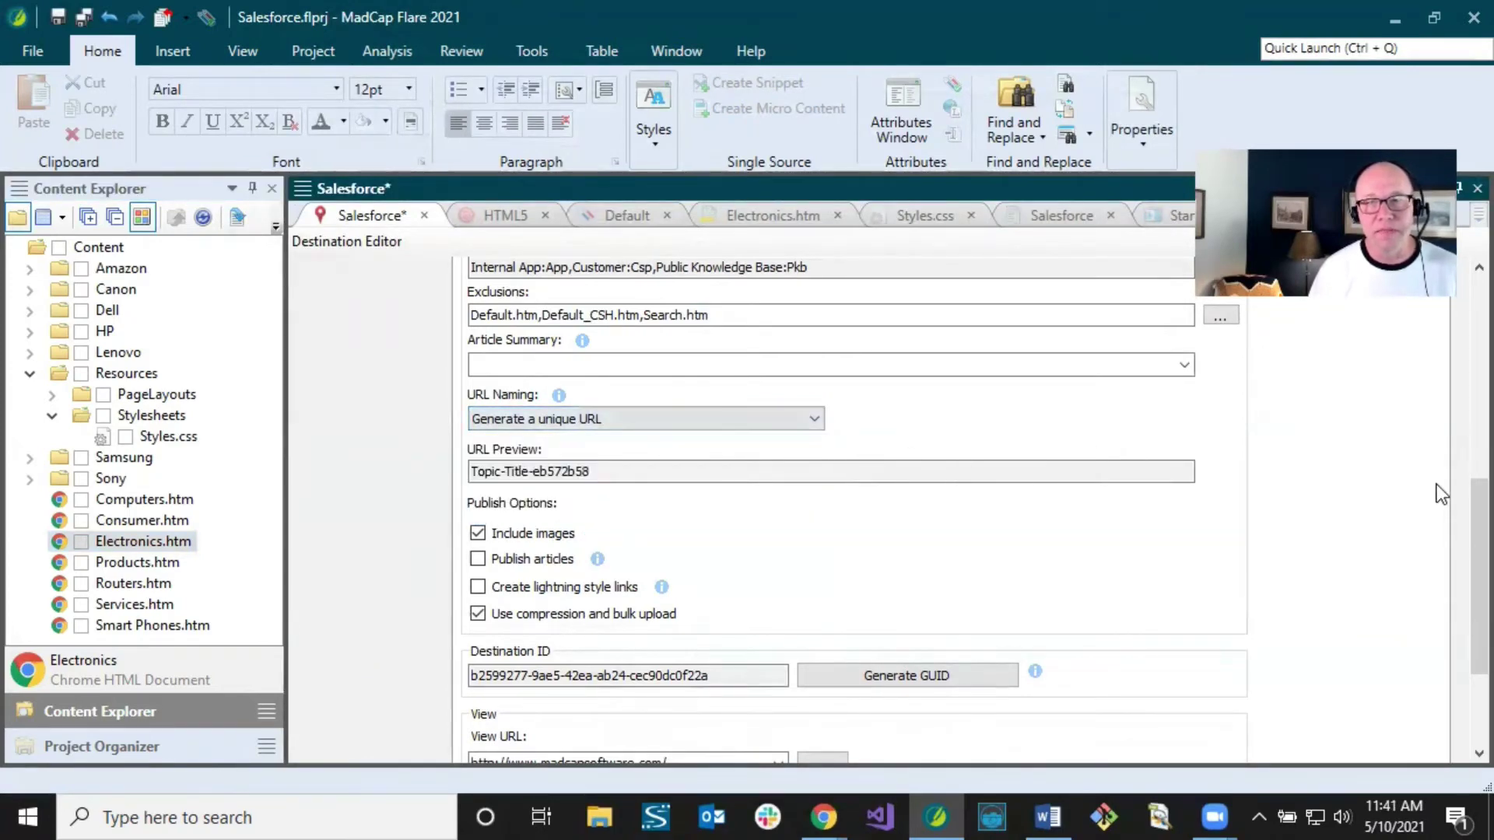
{"action": "scroll", "coordinate": [1458, 517], "scroll_direction": "down", "scroll_amount": 3}
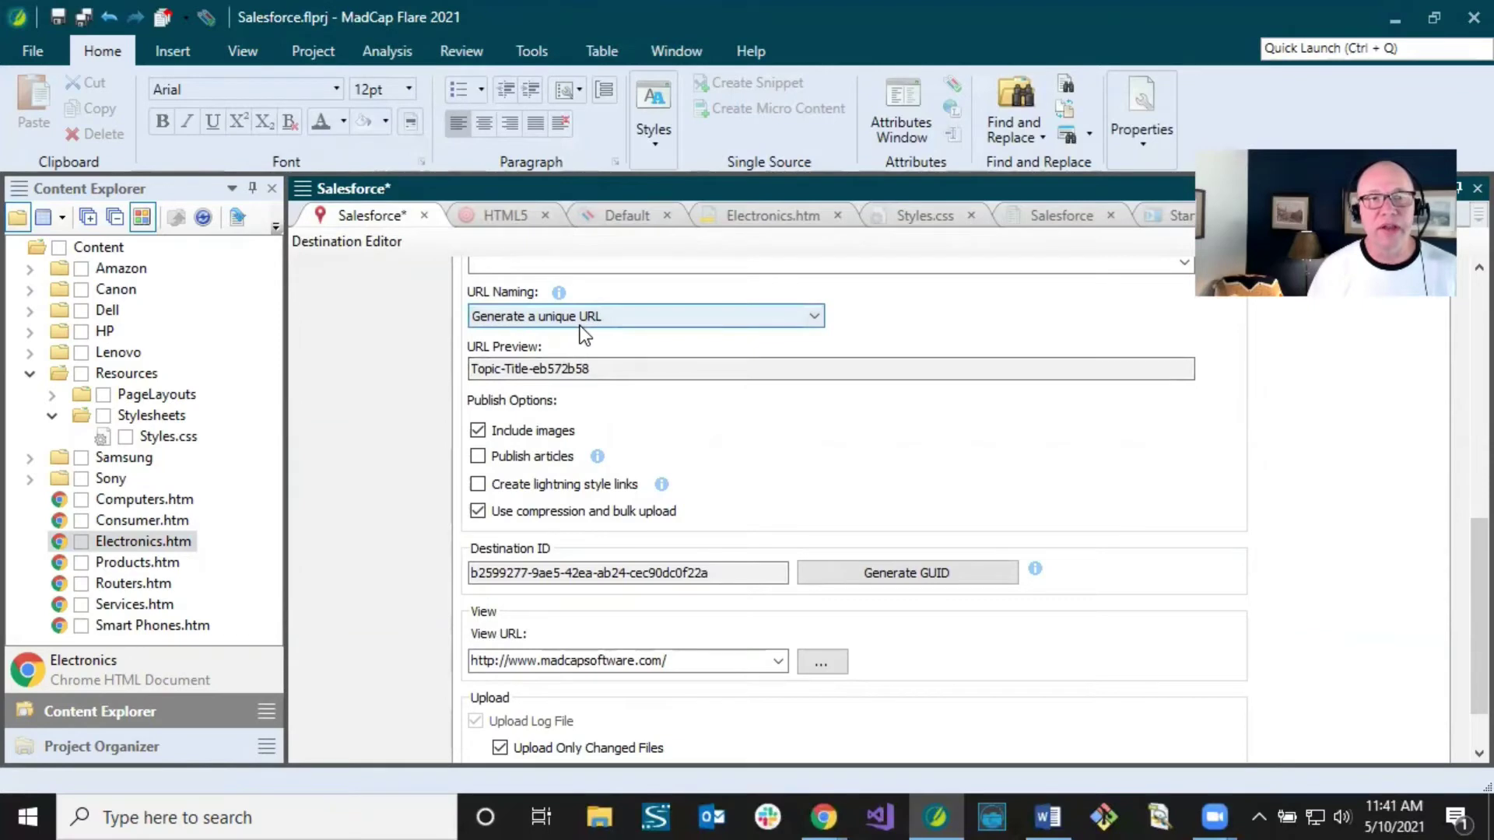
{"action": "left_click", "coordinate": [476, 369]}
{"action": "left_click_drag", "start_coordinate": [476, 369], "coordinate": [581, 375]}
{"action": "left_click", "coordinate": [595, 373]}
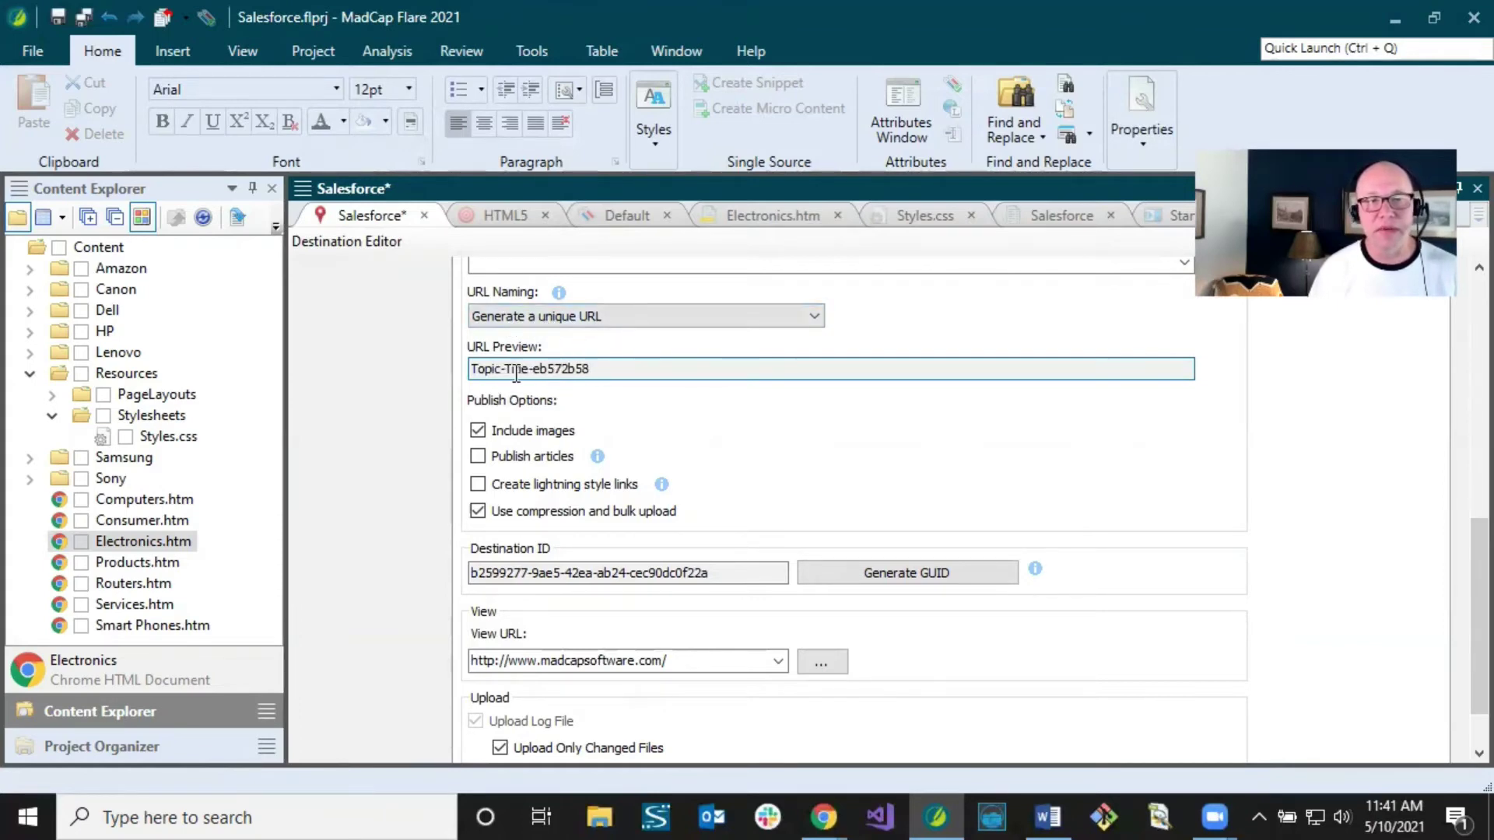
{"action": "left_click_drag", "start_coordinate": [535, 370], "coordinate": [625, 373]}
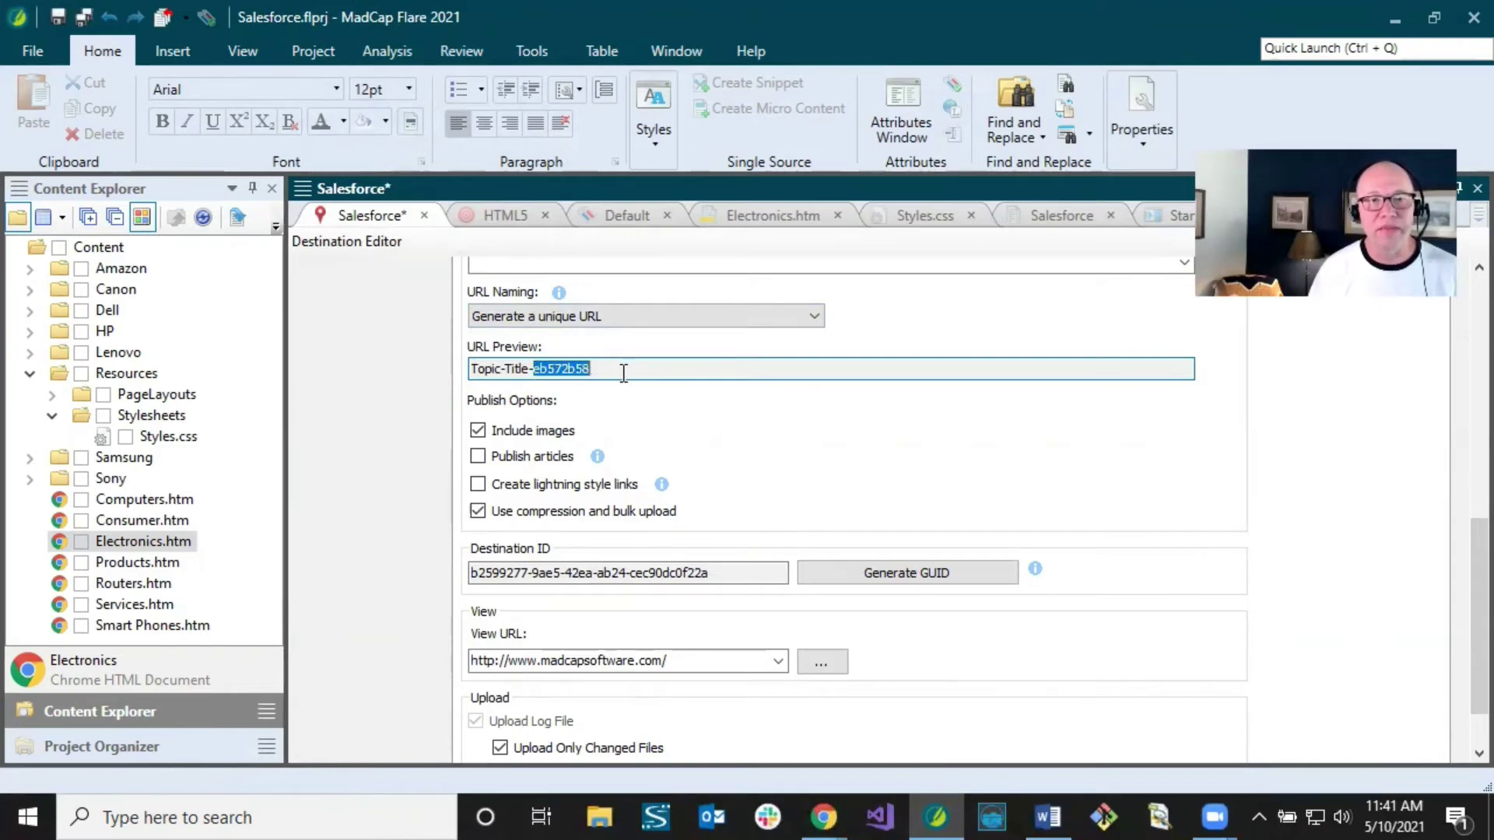
{"action": "left_click", "coordinate": [625, 373]}
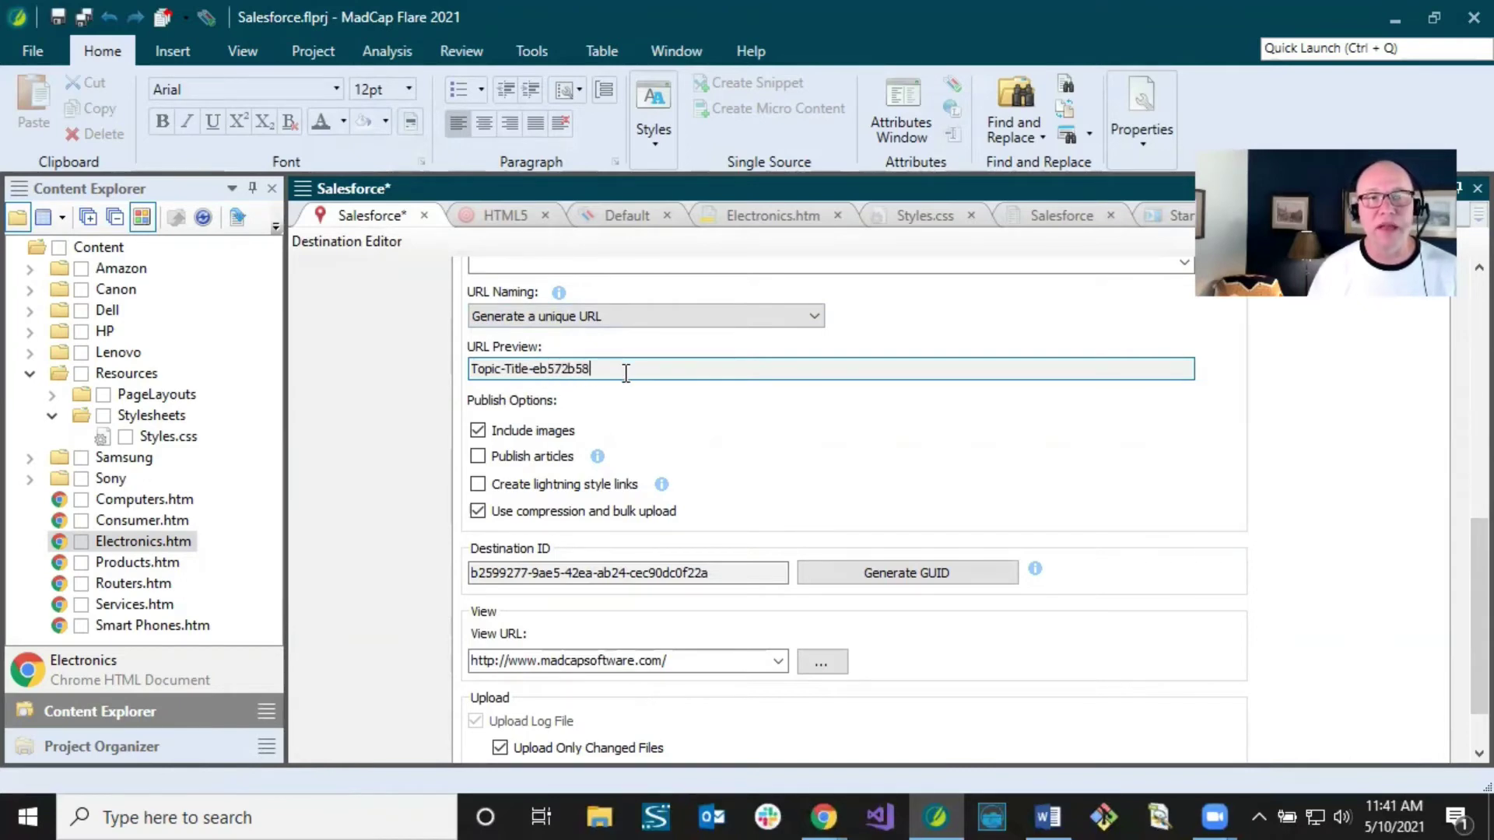
Step: Try Use CSH identifiers, Topic title with suffix and Topic path with prefix, then choose Generate a unique URL
{"action": "left_click", "coordinate": [609, 317]}
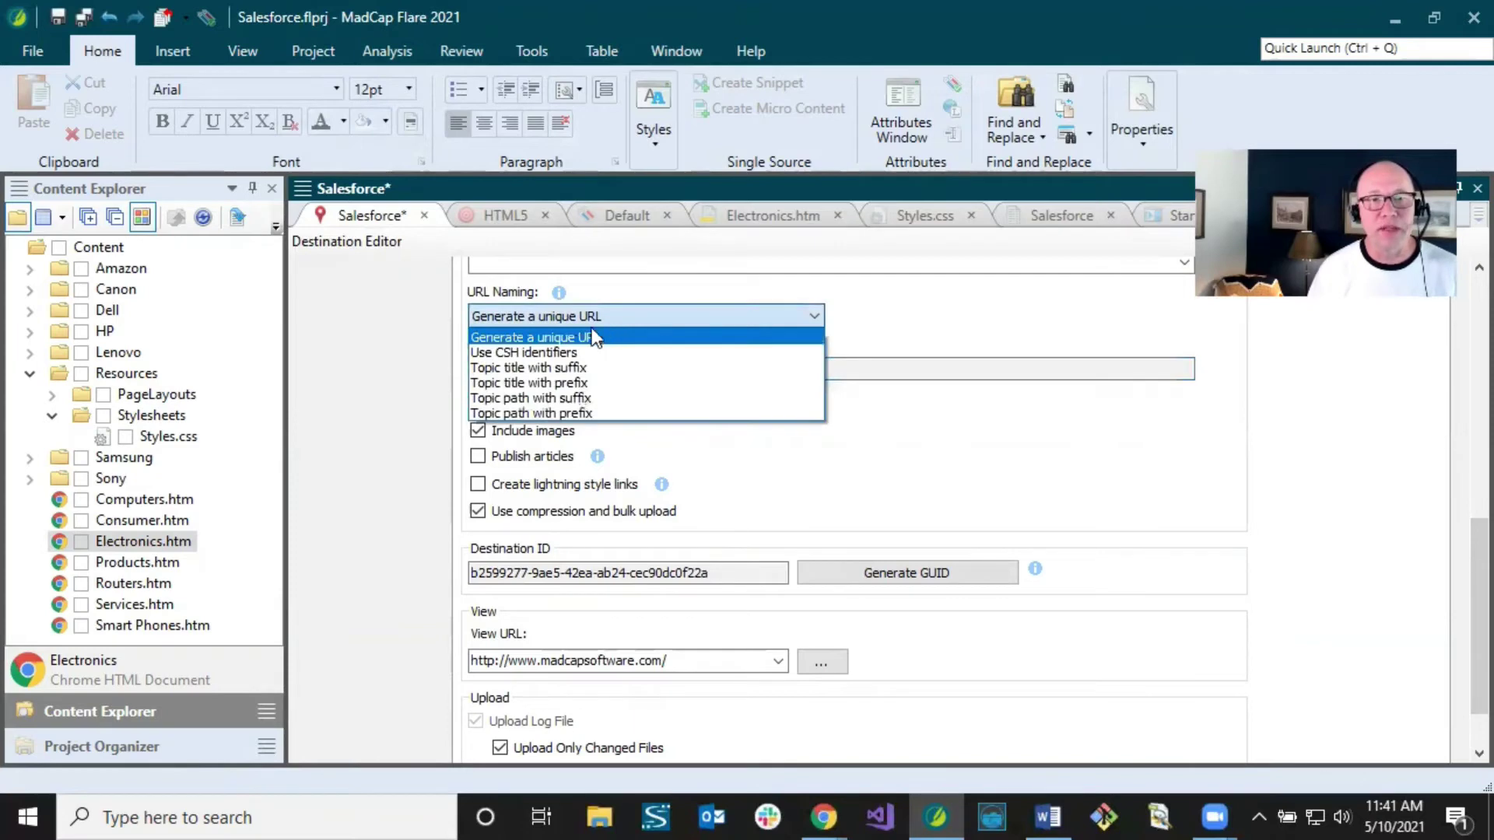
{"action": "left_click", "coordinate": [573, 352]}
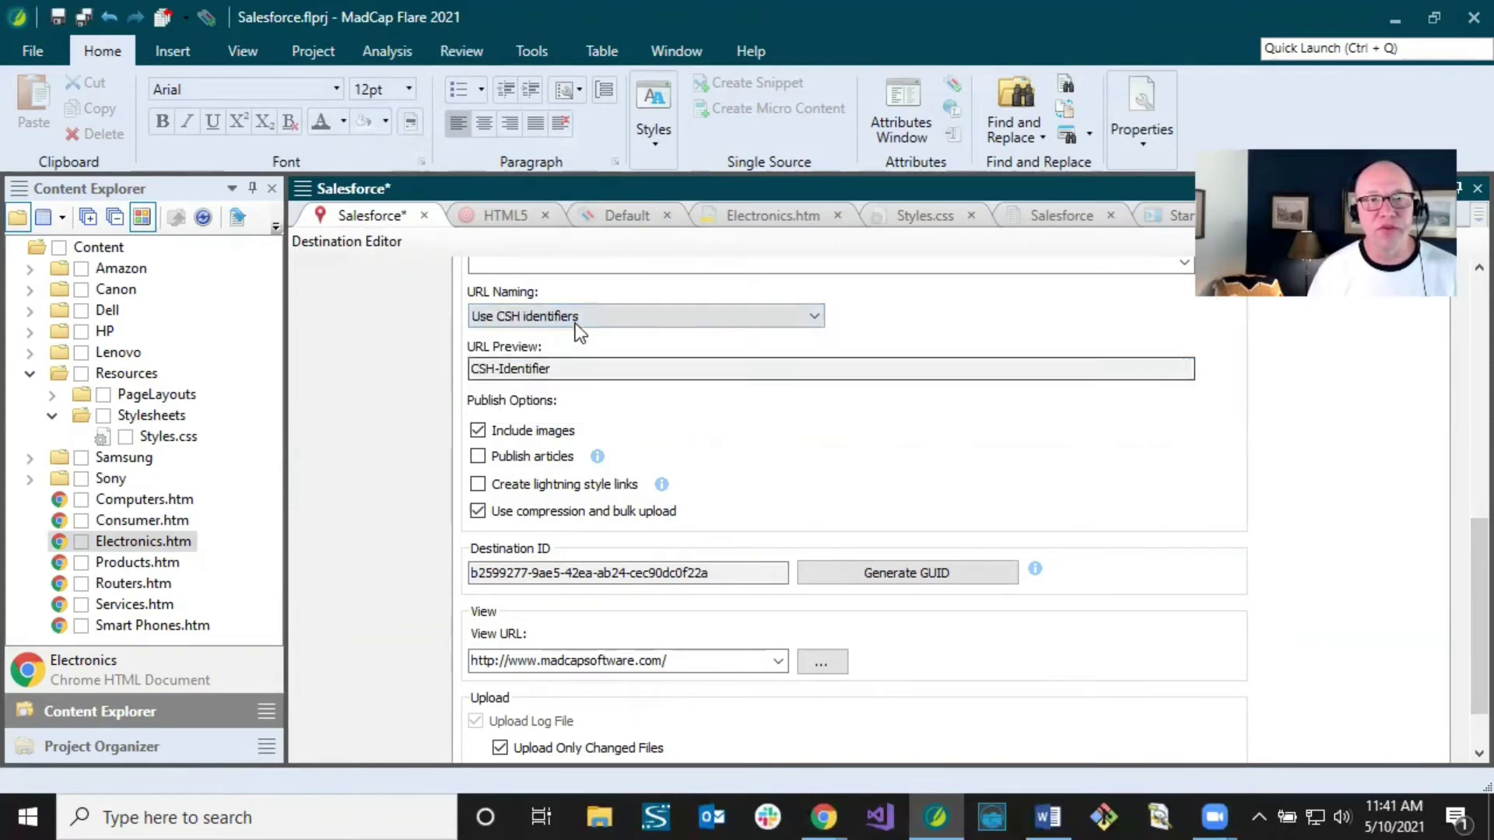
{"action": "left_click", "coordinate": [577, 320]}
{"action": "left_click", "coordinate": [566, 372]}
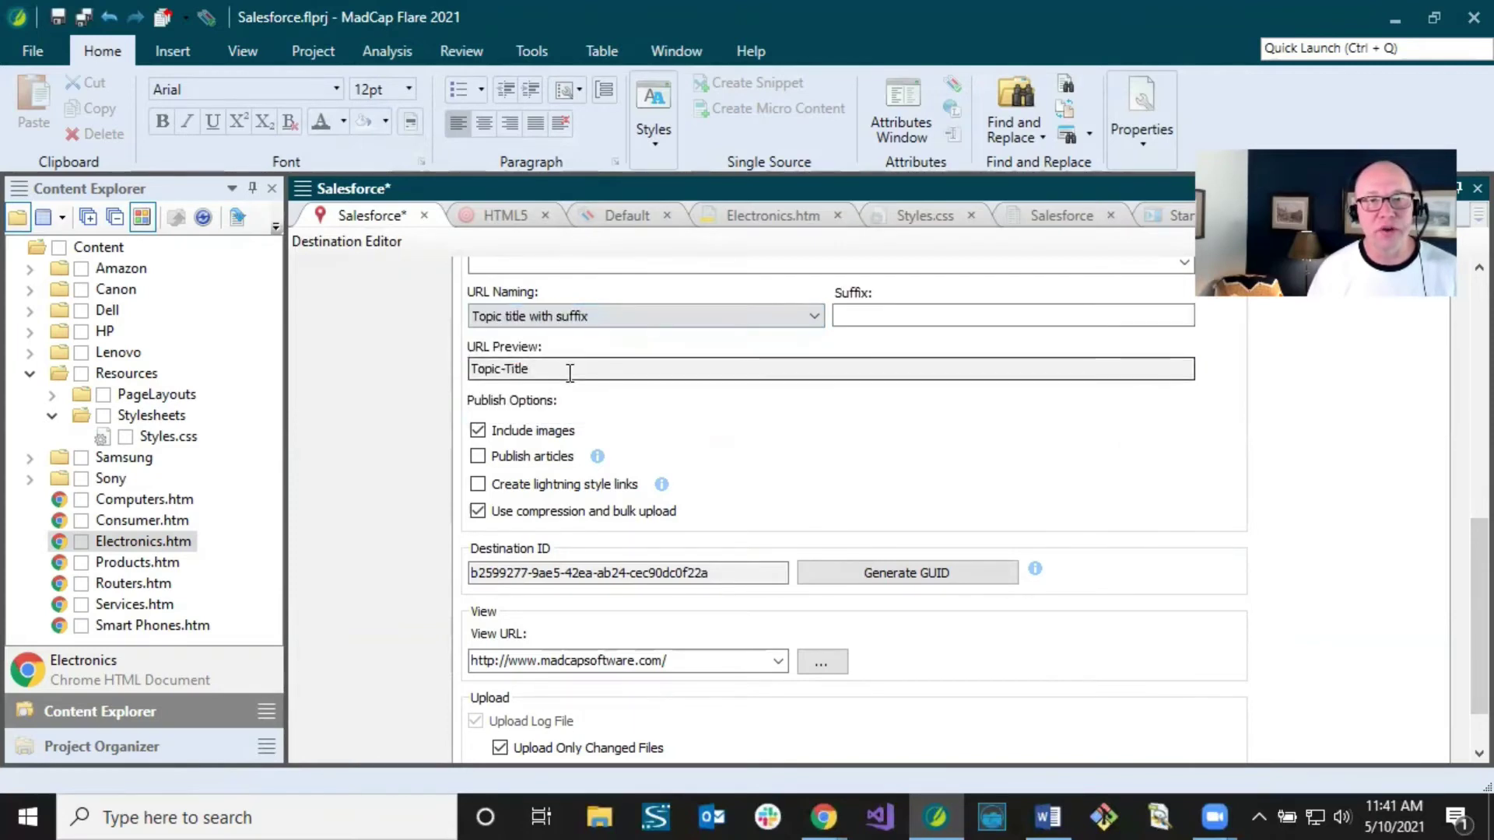
{"action": "left_click", "coordinate": [572, 319]}
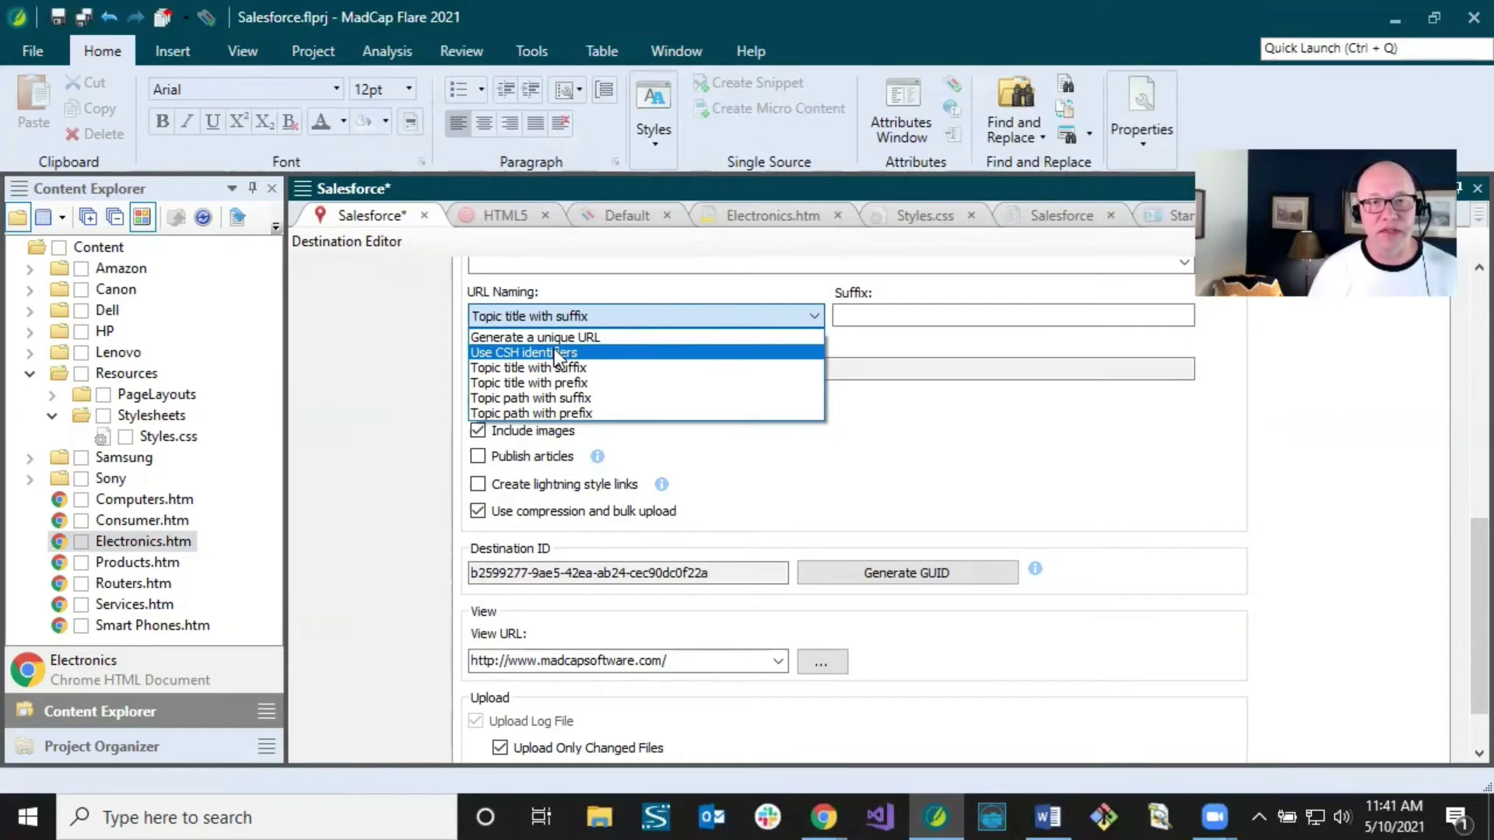
{"action": "left_click", "coordinate": [554, 352]}
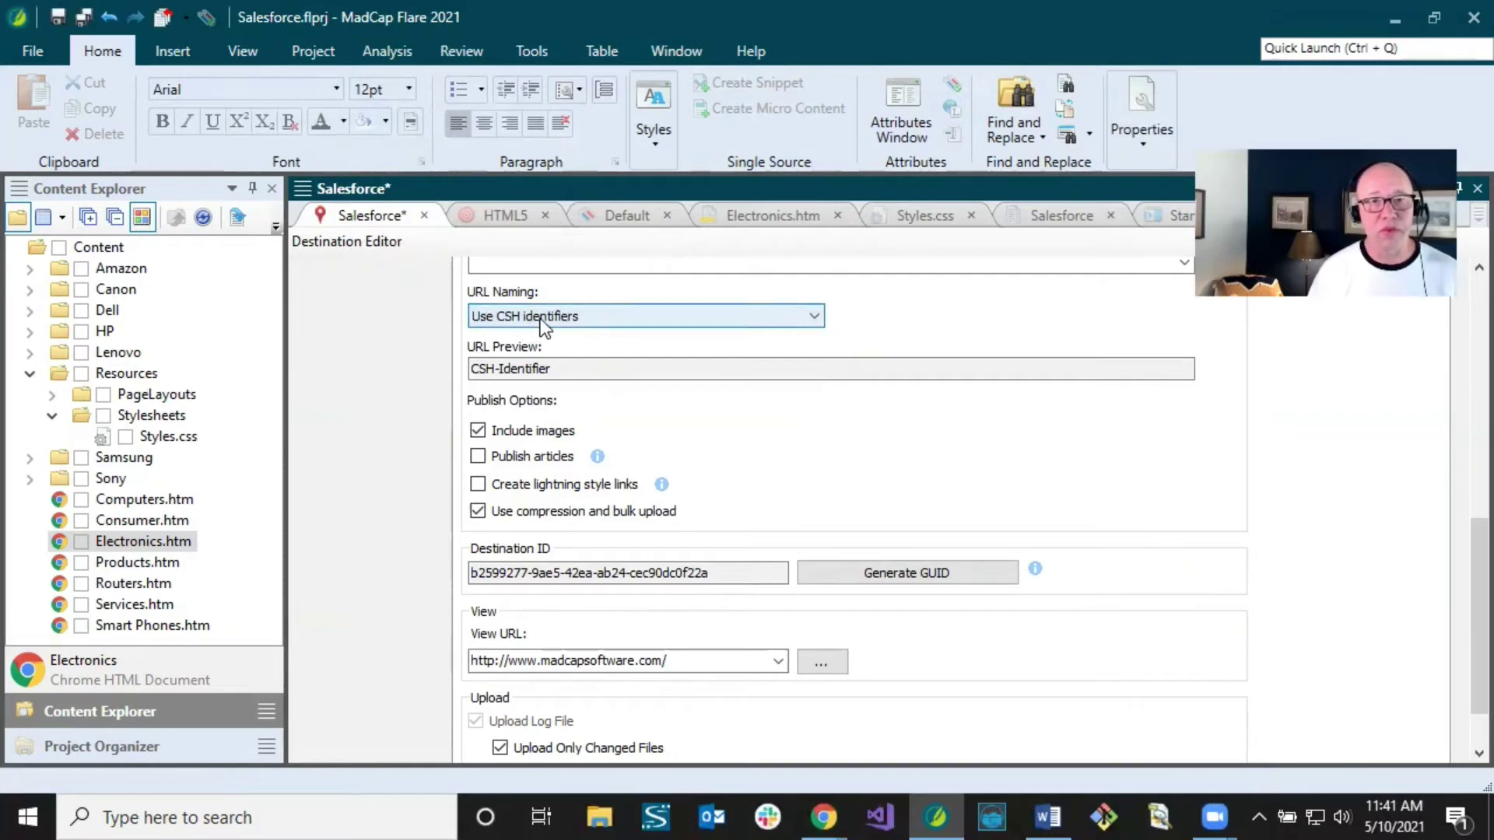
{"action": "left_click", "coordinate": [543, 319]}
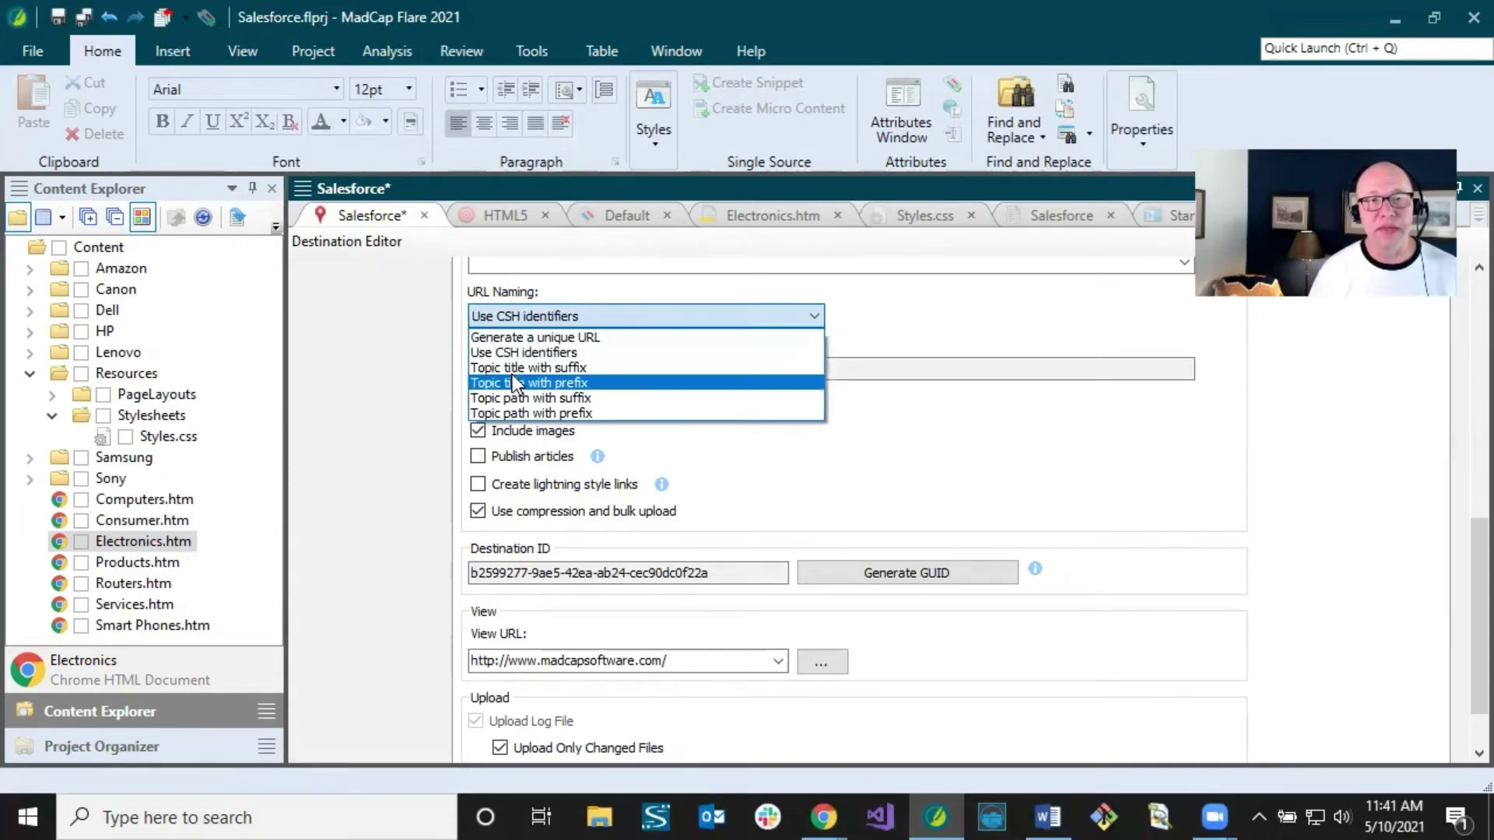
{"action": "left_click", "coordinate": [526, 412]}
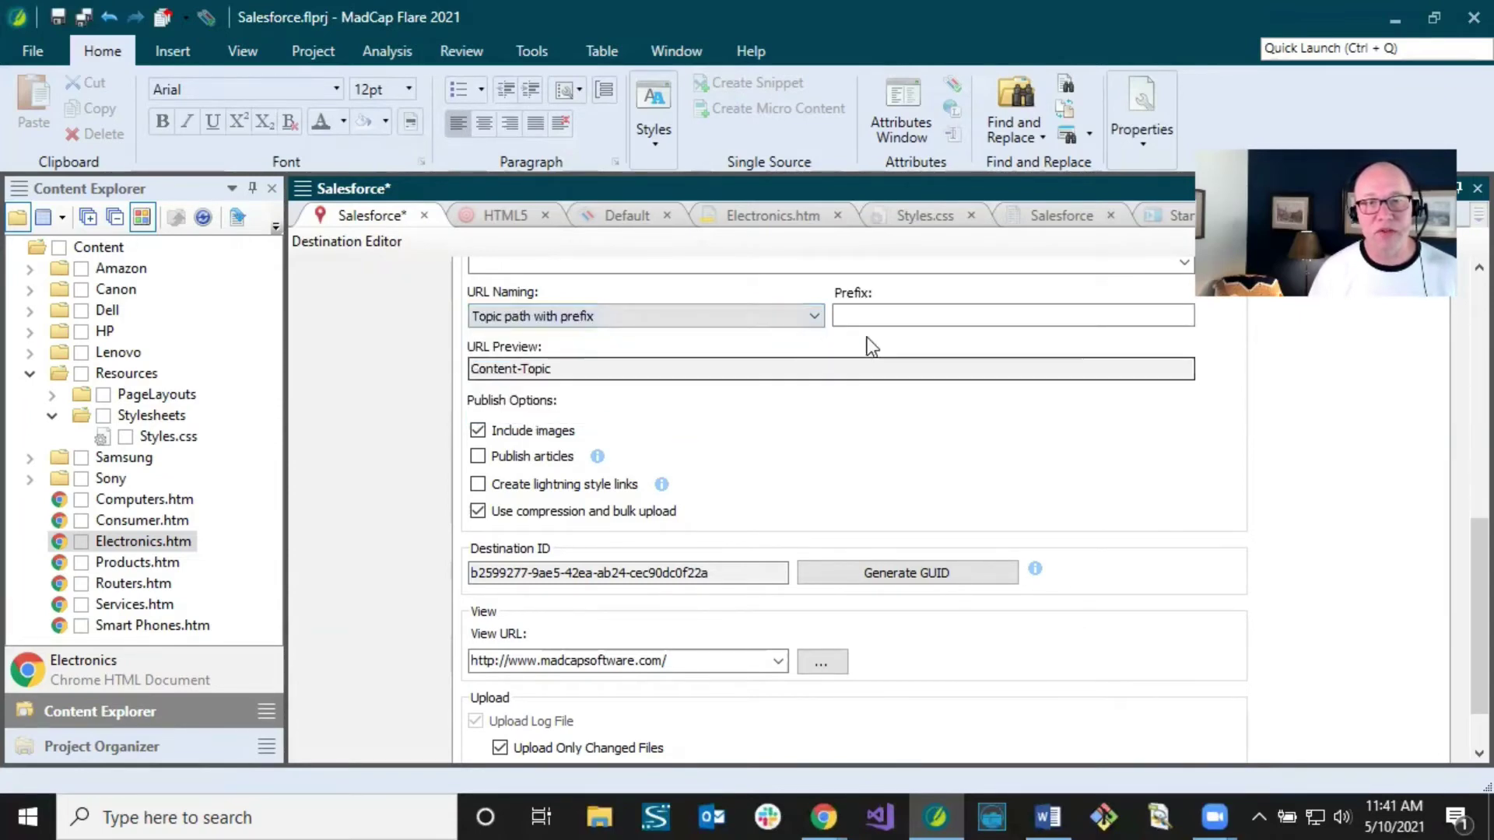
{"action": "left_click", "coordinate": [571, 319]}
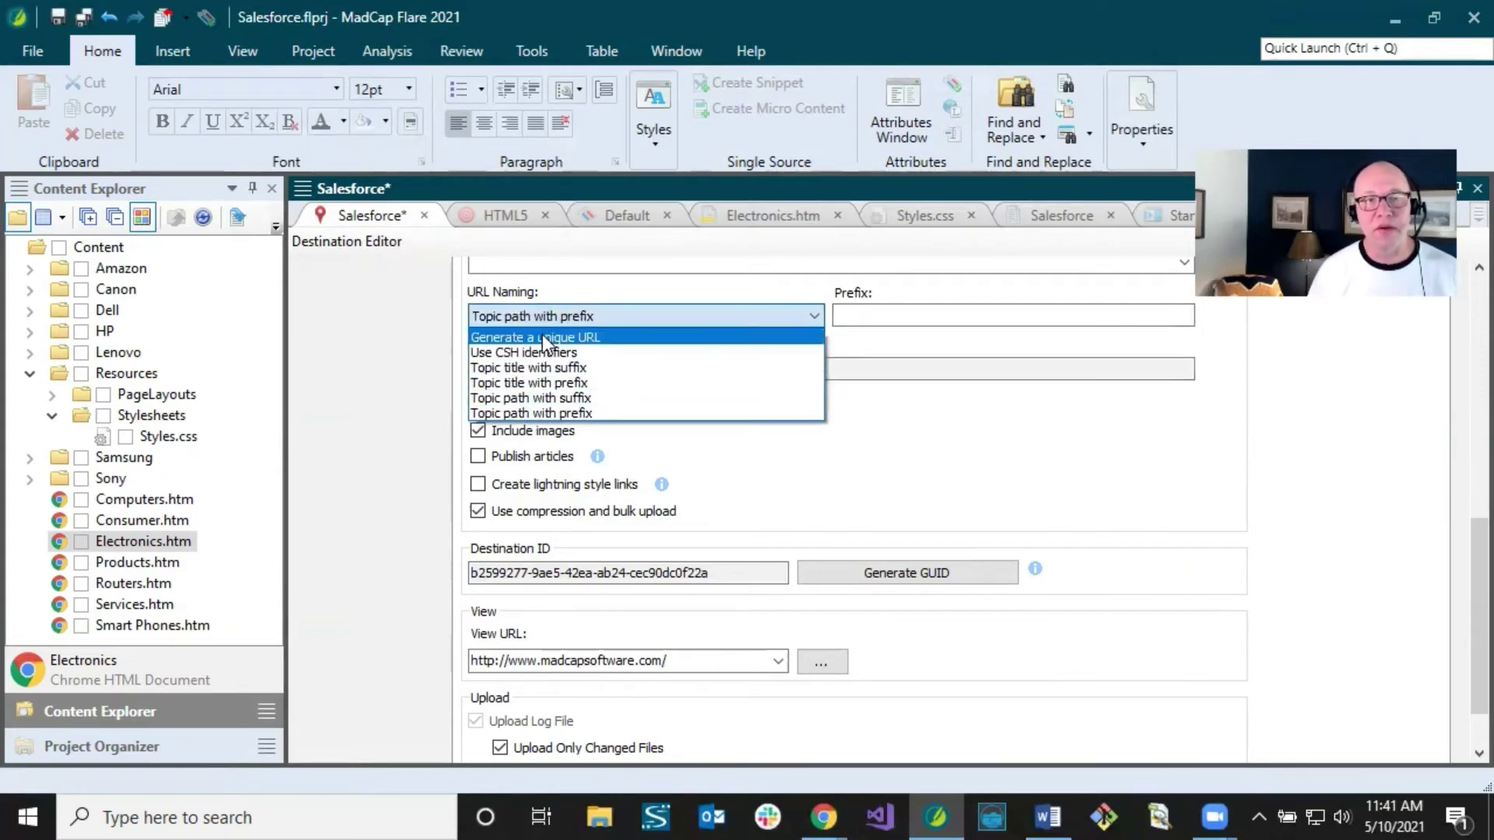
{"action": "left_click", "coordinate": [543, 336]}
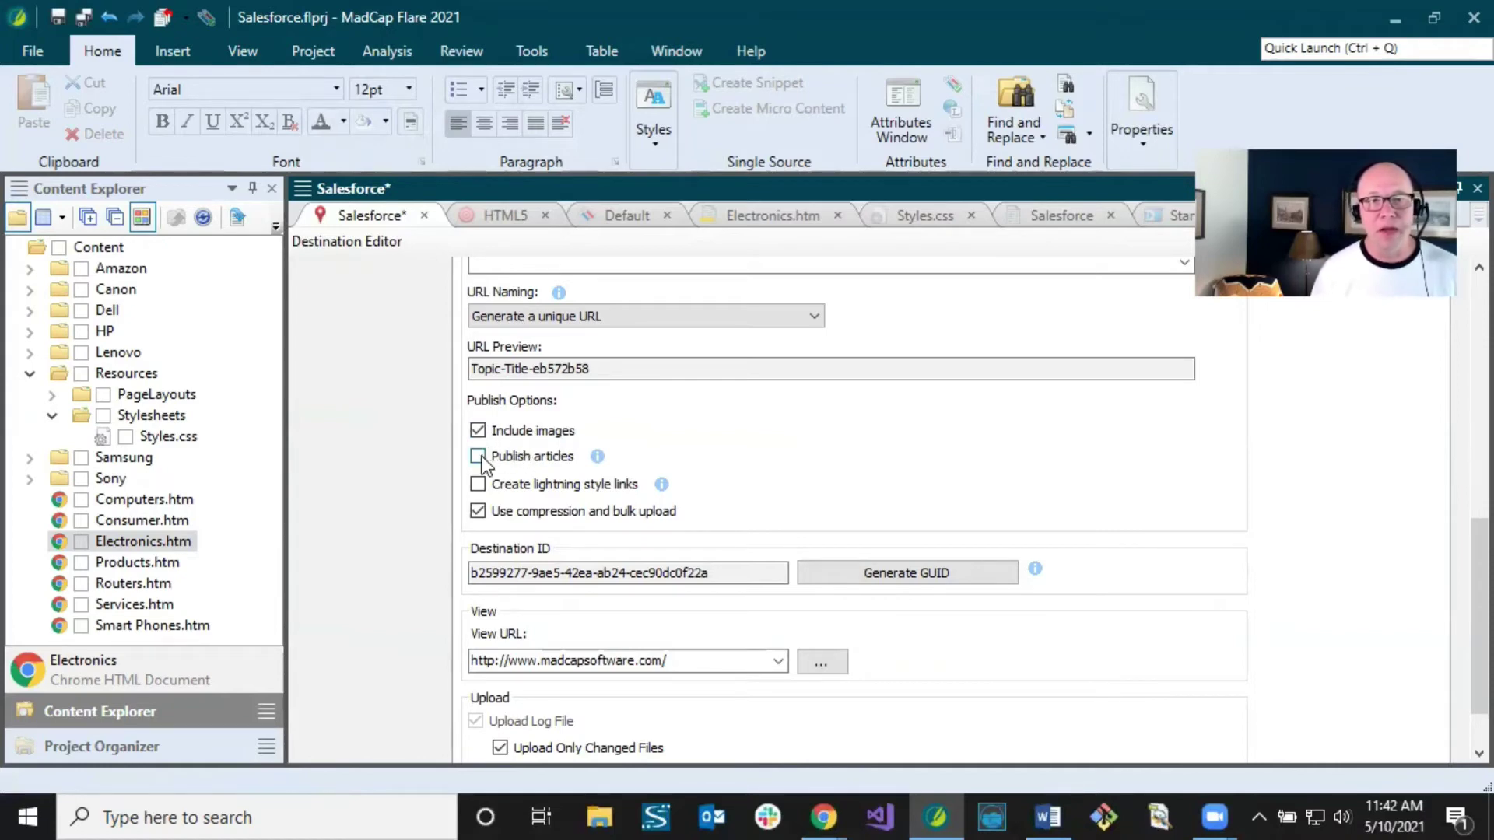
Step: Tick Publish articles and Create lightning style links under Publish Options
{"action": "left_click", "coordinate": [480, 458]}
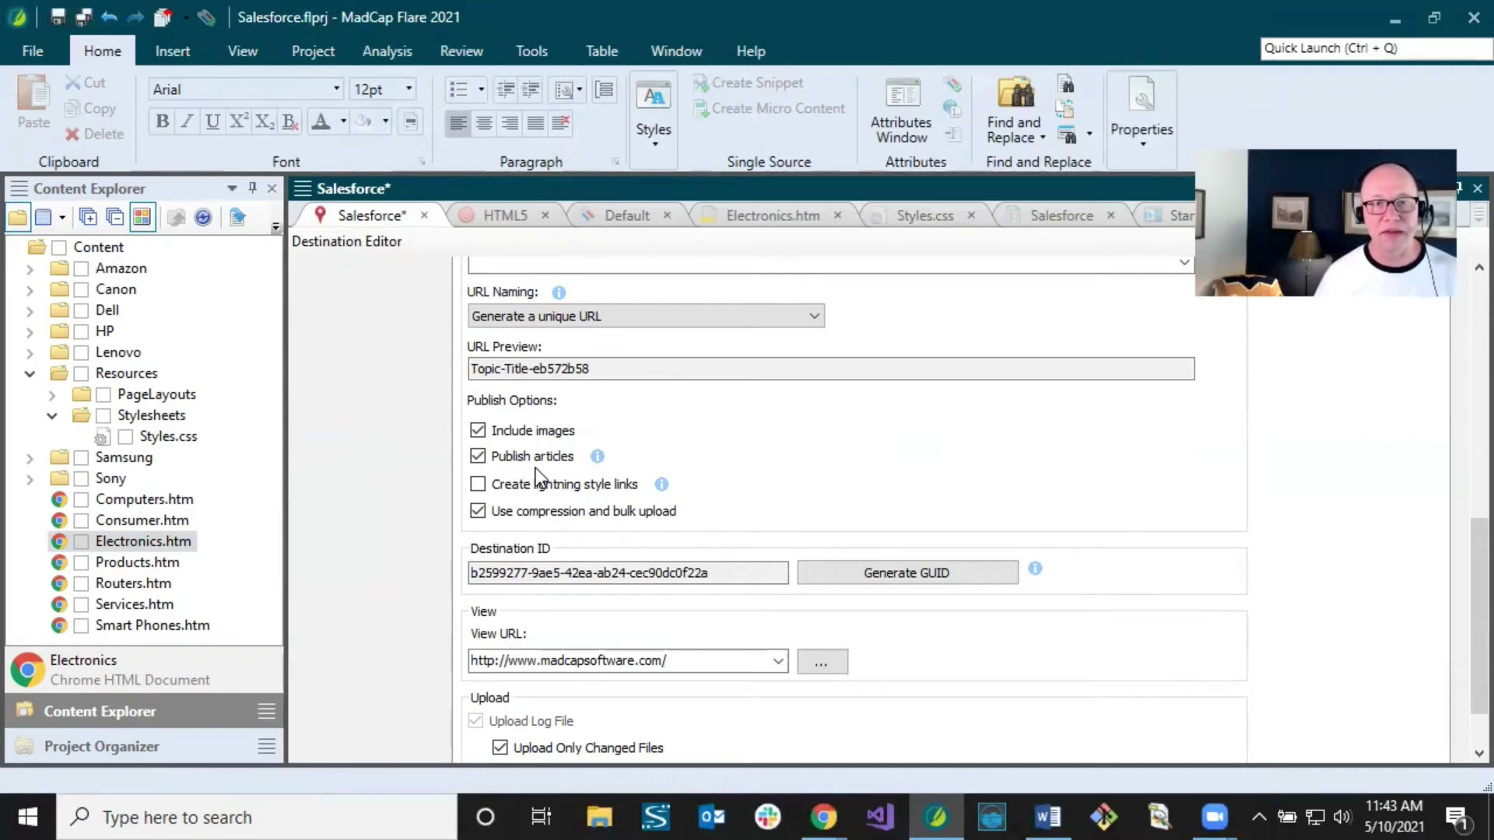
{"action": "left_click", "coordinate": [478, 456]}
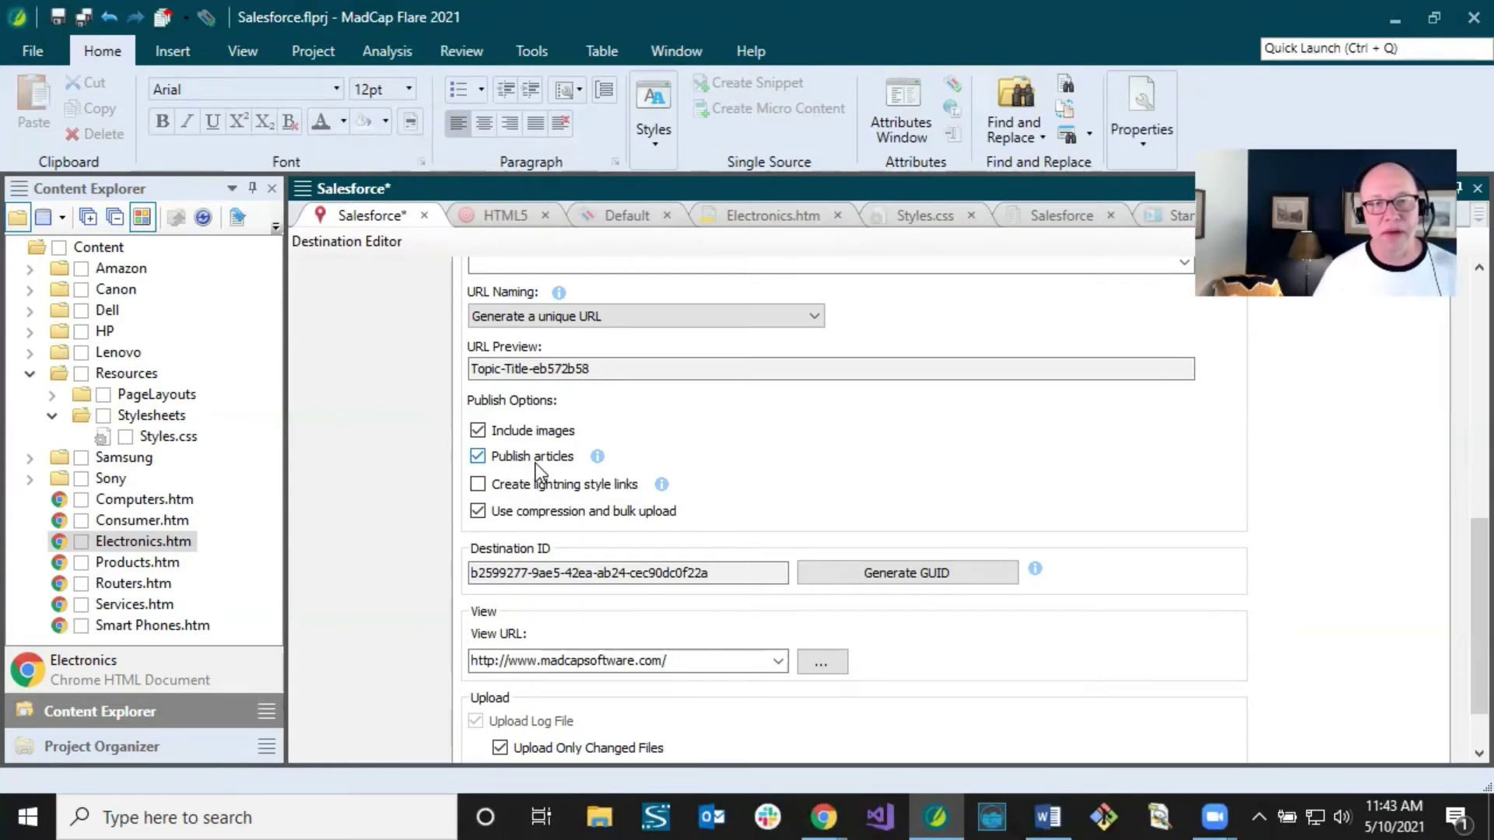
{"action": "left_click", "coordinate": [477, 485]}
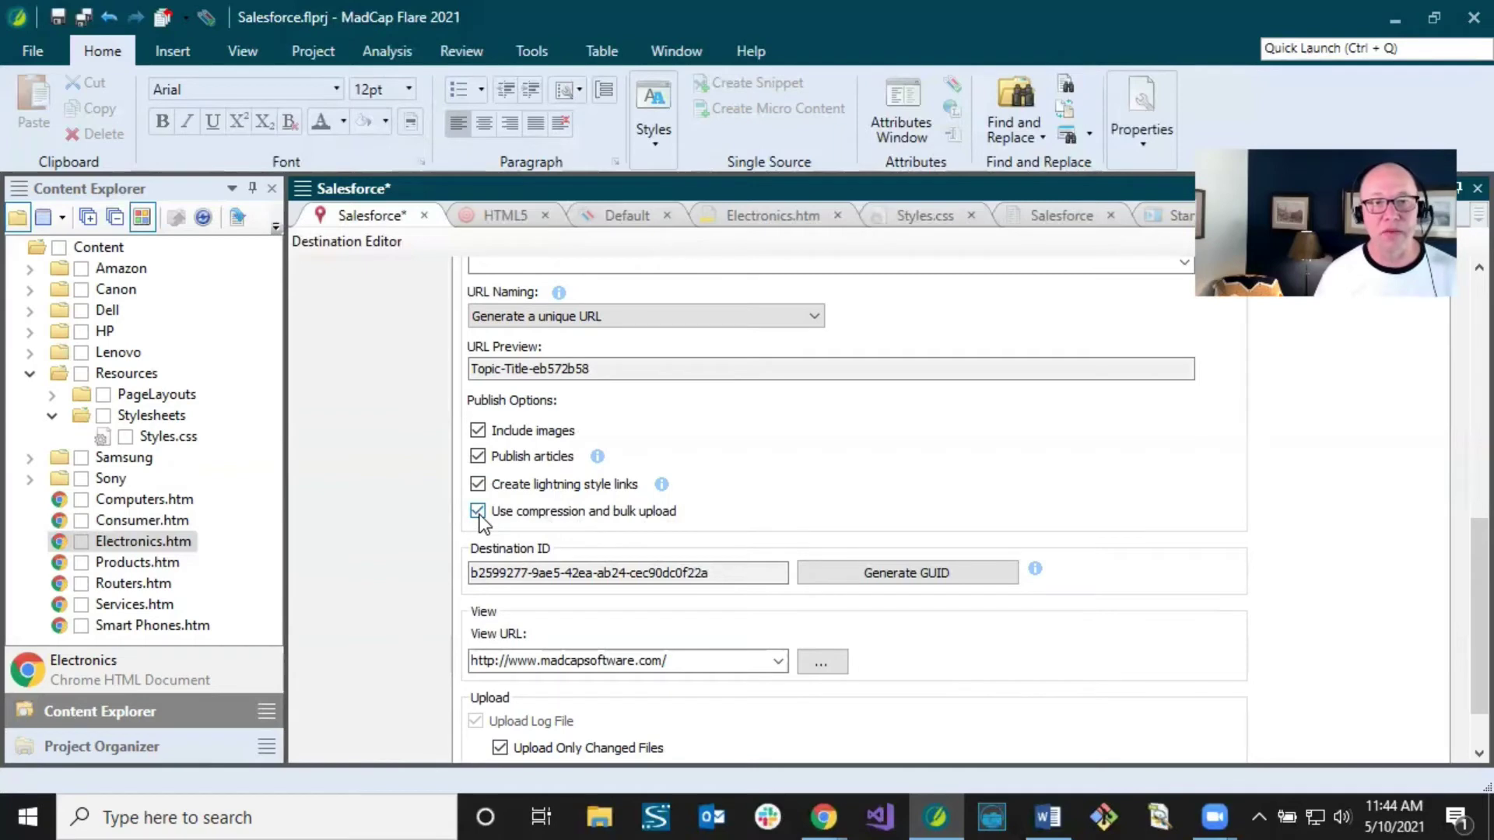
Step: Scroll down the destination settings and show the Project Organizer in the left pane
{"action": "scroll", "coordinate": [568, 576], "scroll_direction": "down", "scroll_amount": 1}
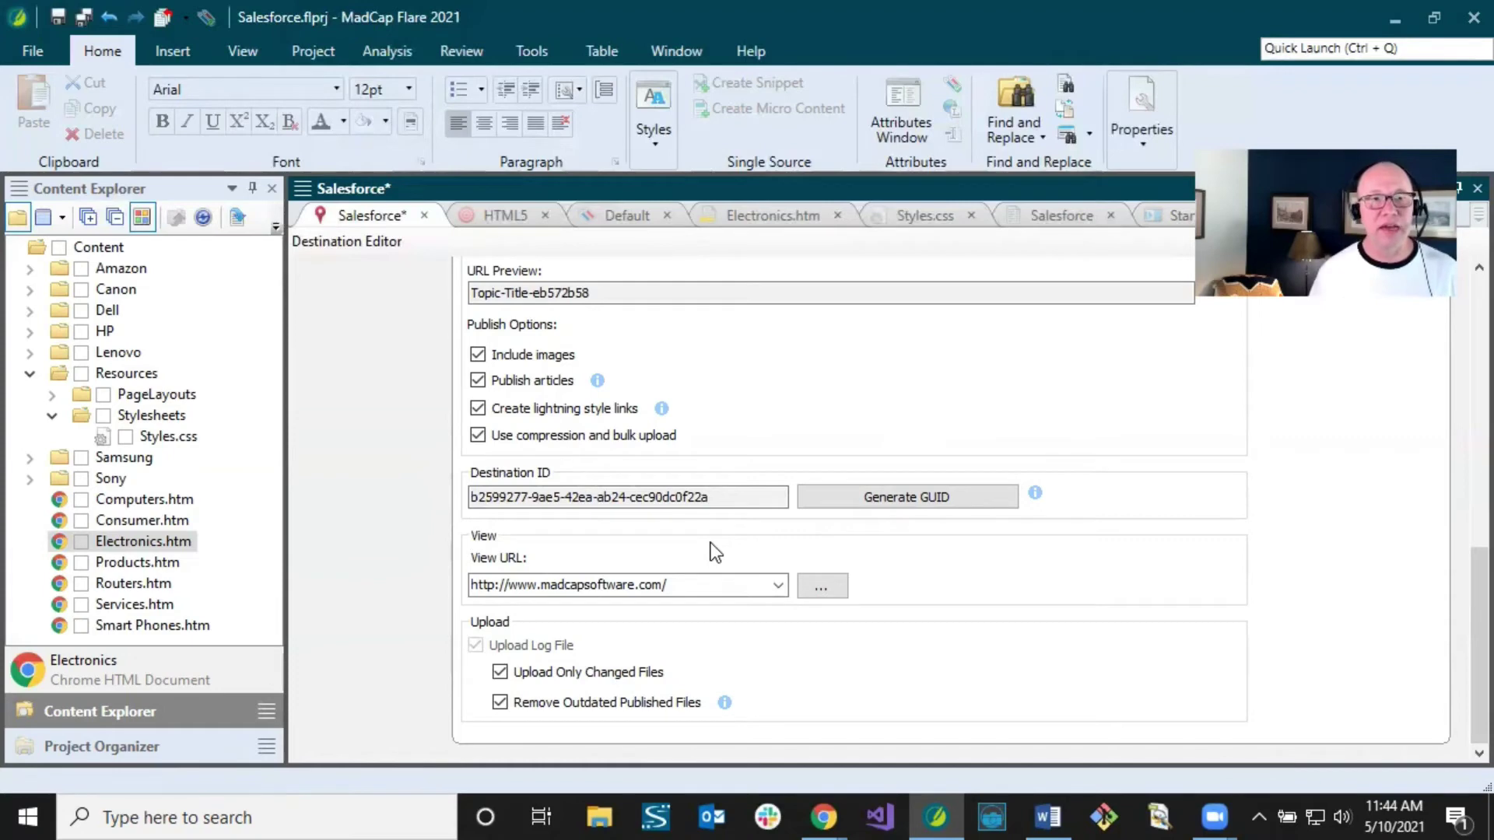
{"action": "left_click", "coordinate": [199, 748]}
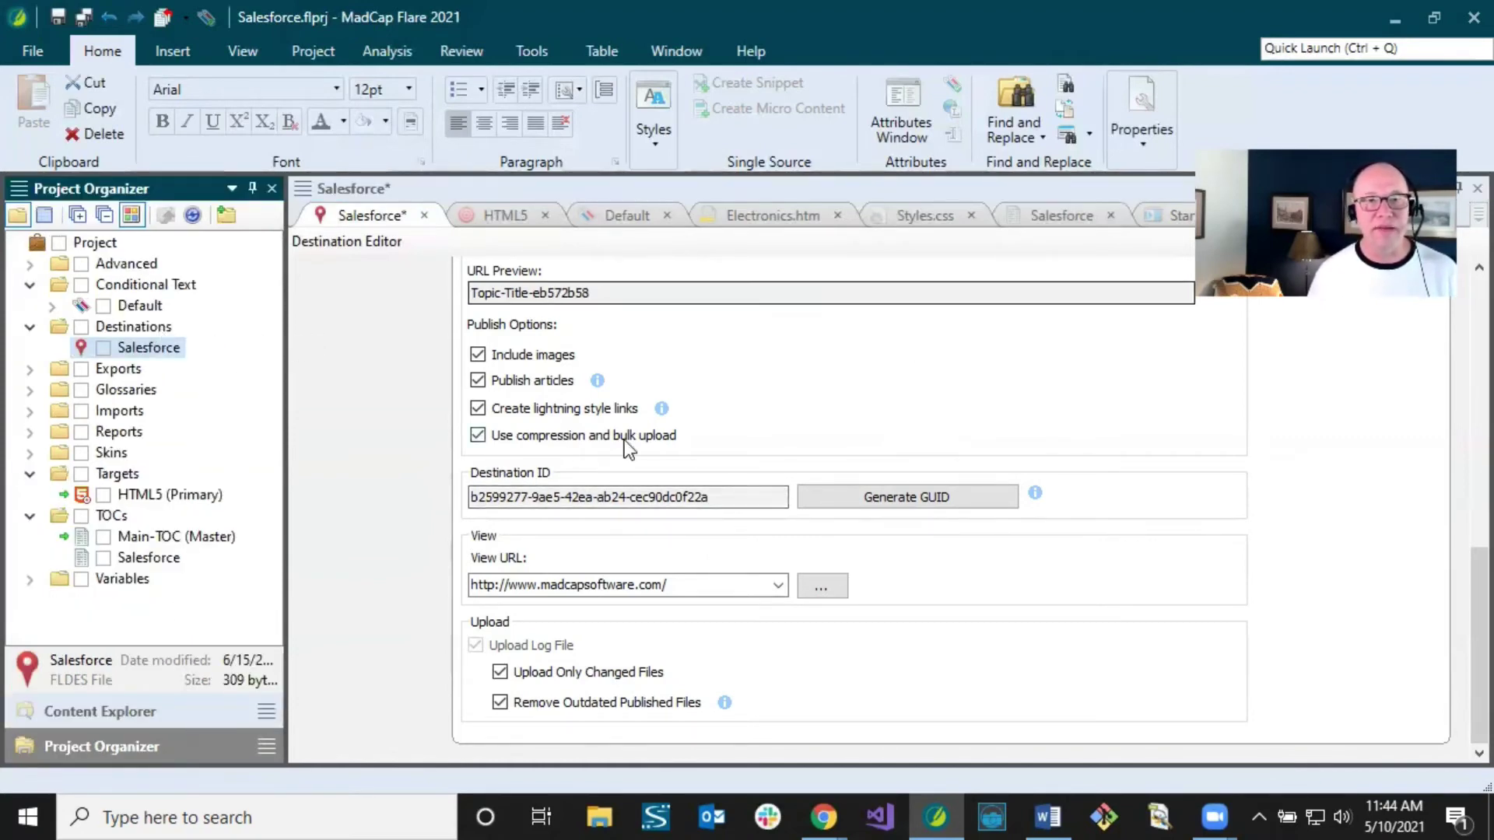
{"action": "left_click", "coordinate": [146, 329]}
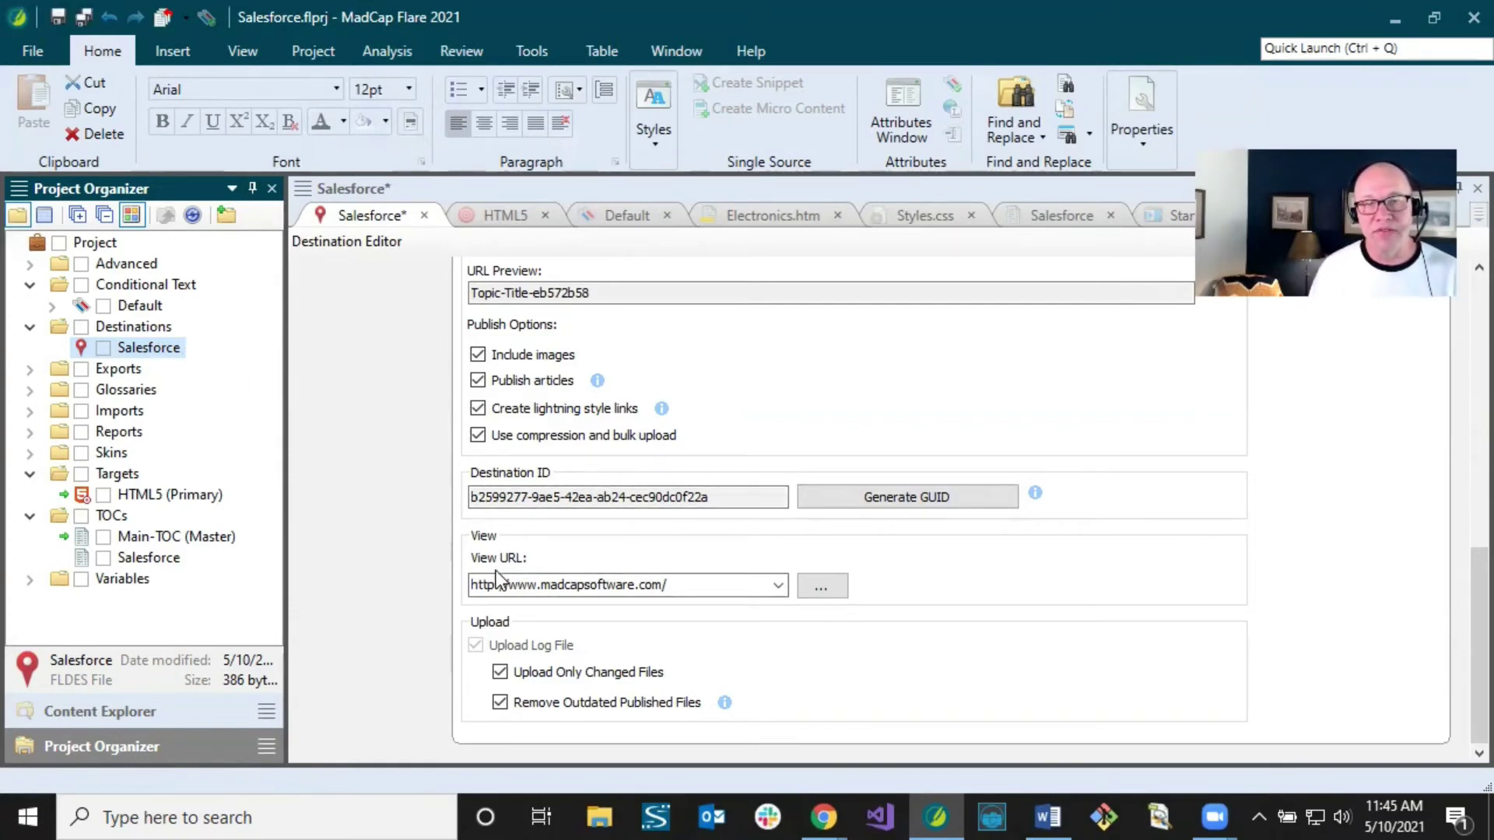
{"action": "left_click", "coordinate": [684, 585]}
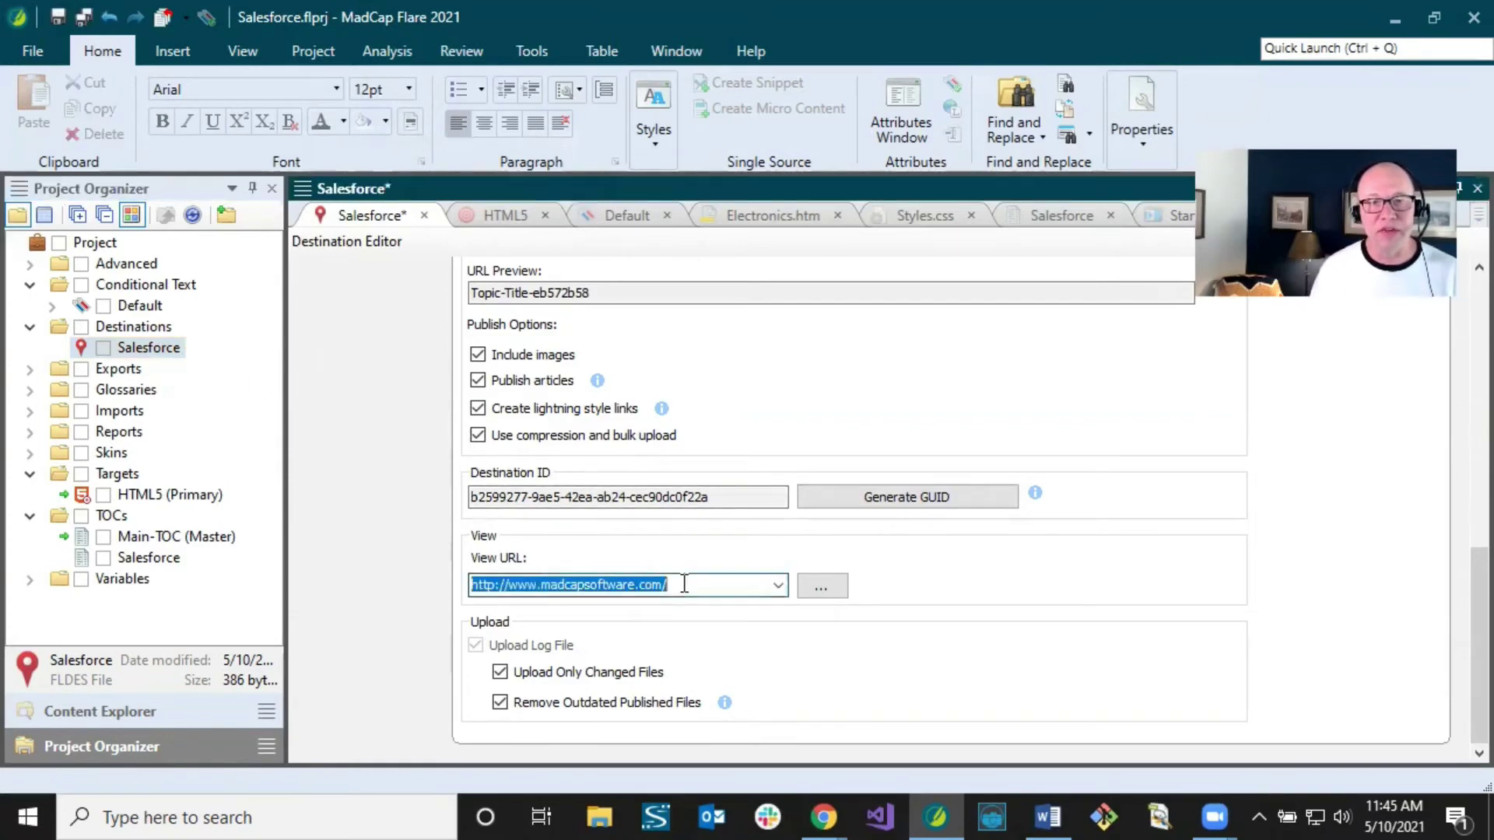
{"action": "left_click", "coordinate": [686, 584]}
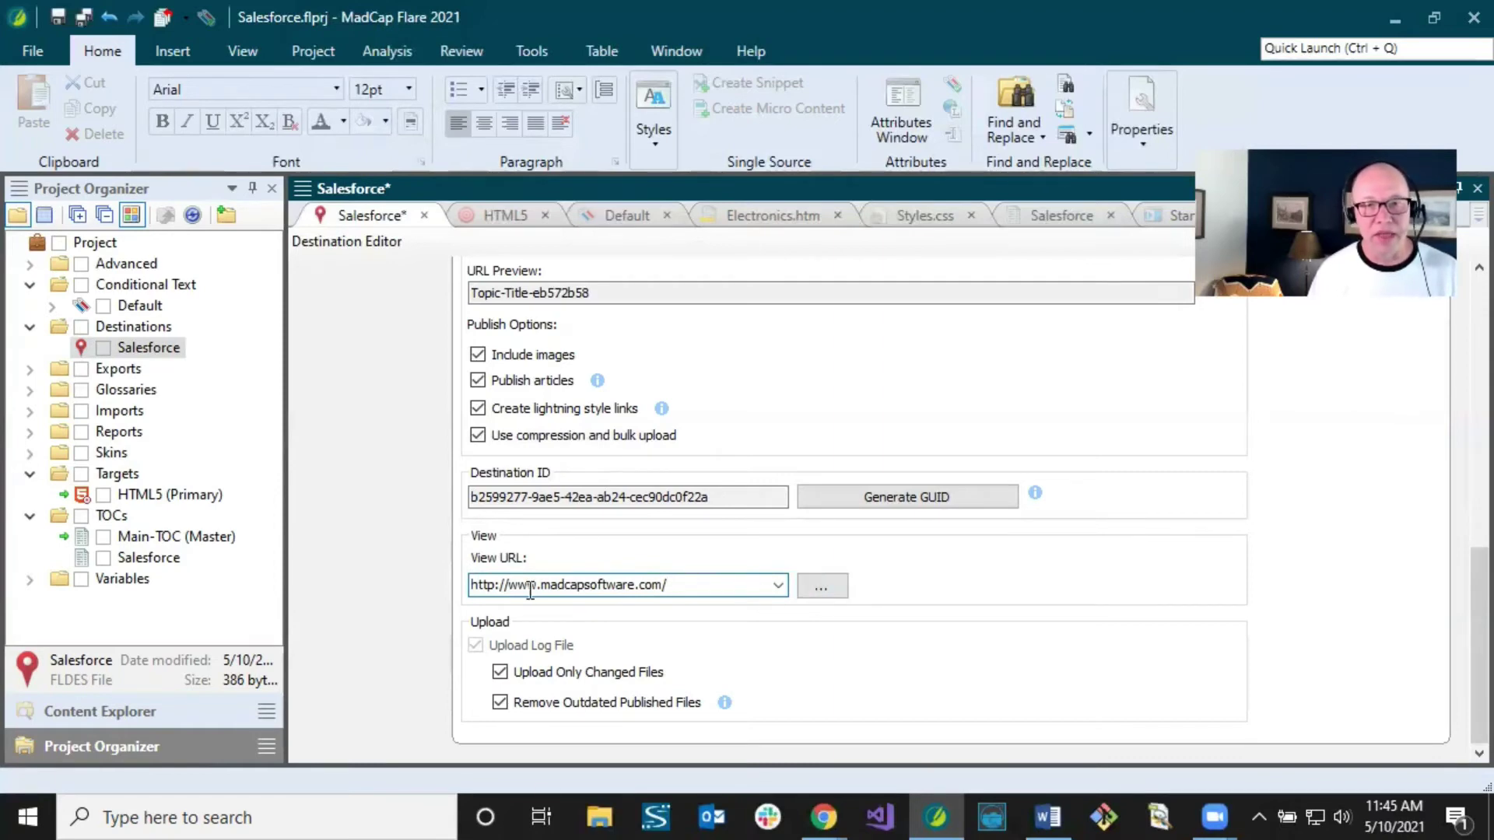
{"action": "left_click_drag", "start_coordinate": [539, 585], "coordinate": [684, 584]}
{"action": "left_click", "coordinate": [688, 582]}
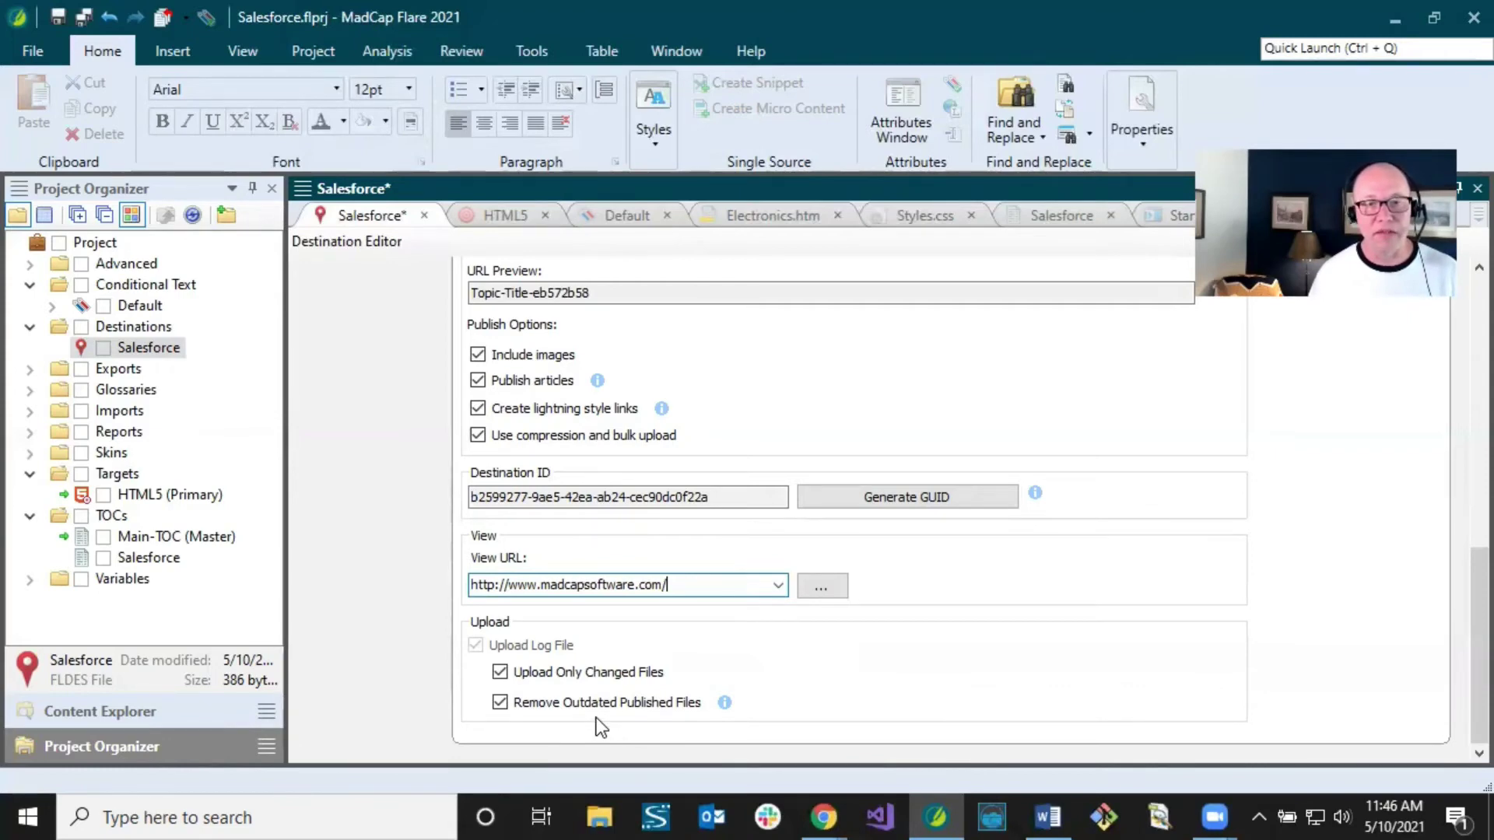
{"action": "left_click", "coordinate": [499, 672]}
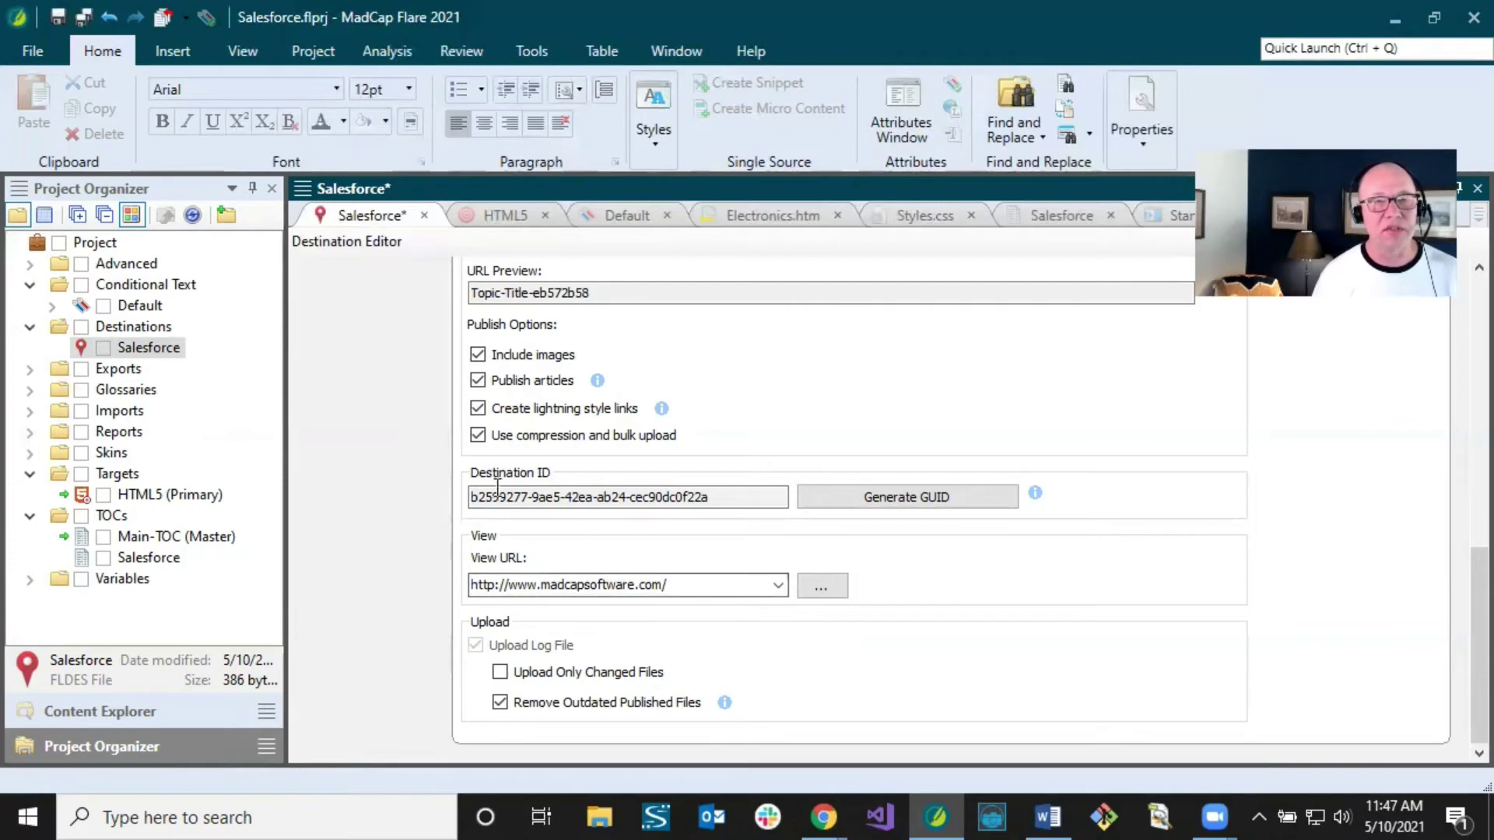
{"action": "left_click", "coordinate": [83, 16]}
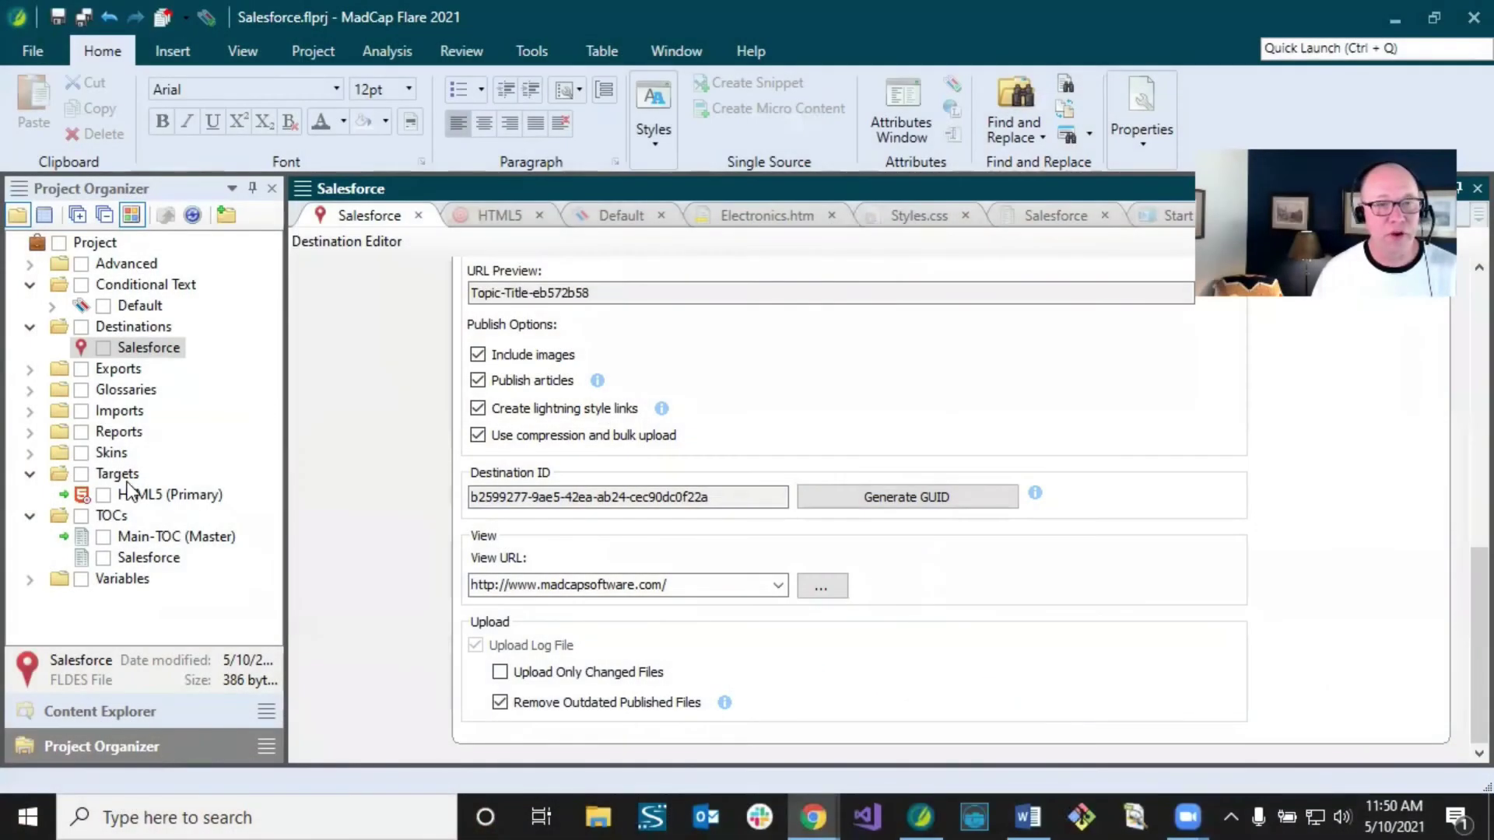
Step: Add a target named Salesforce with Clean XHTML output type under Targets
{"action": "left_click", "coordinate": [131, 495]}
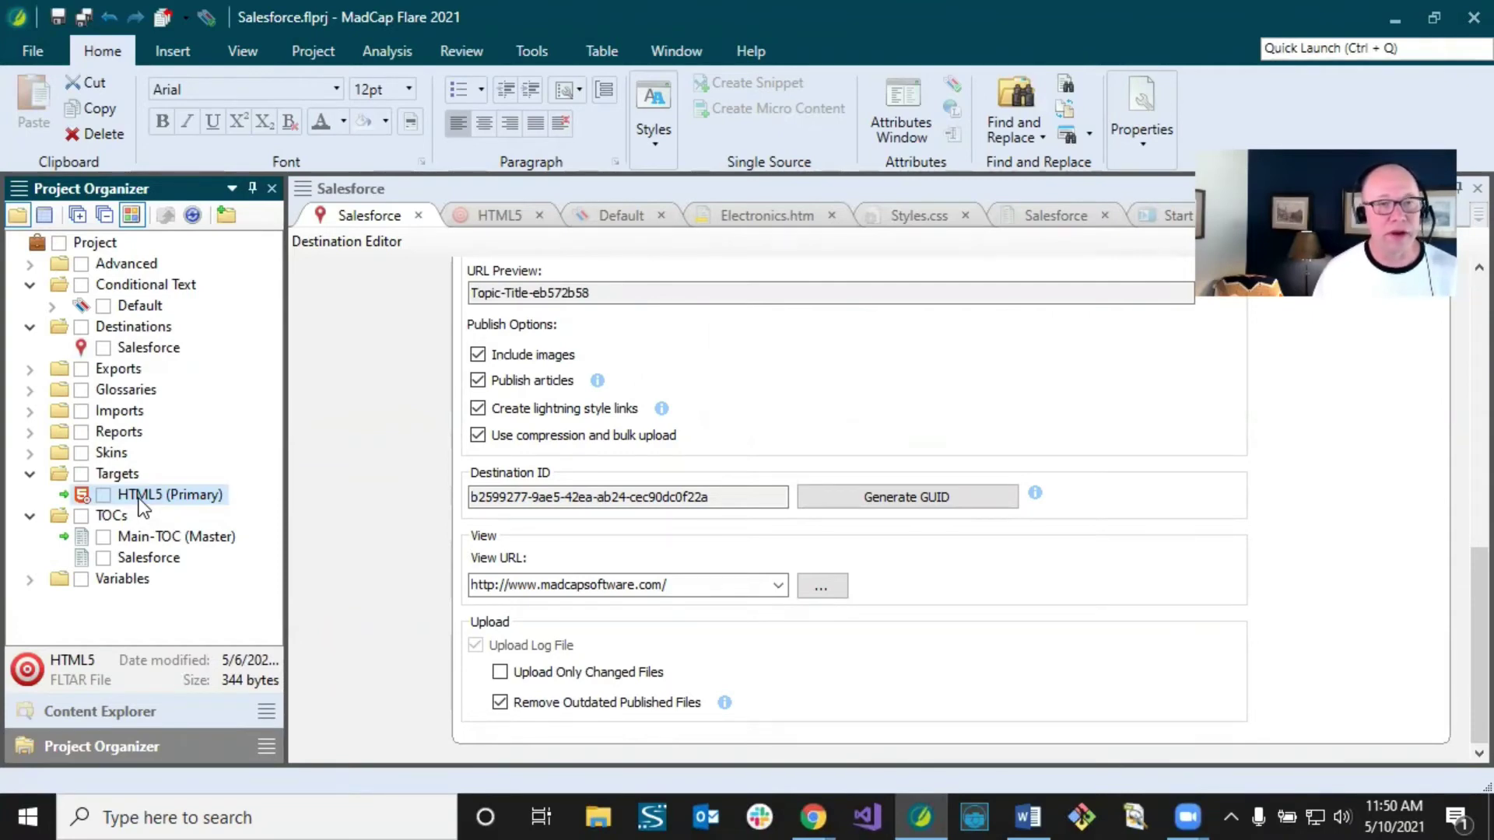
{"action": "left_click", "coordinate": [117, 475]}
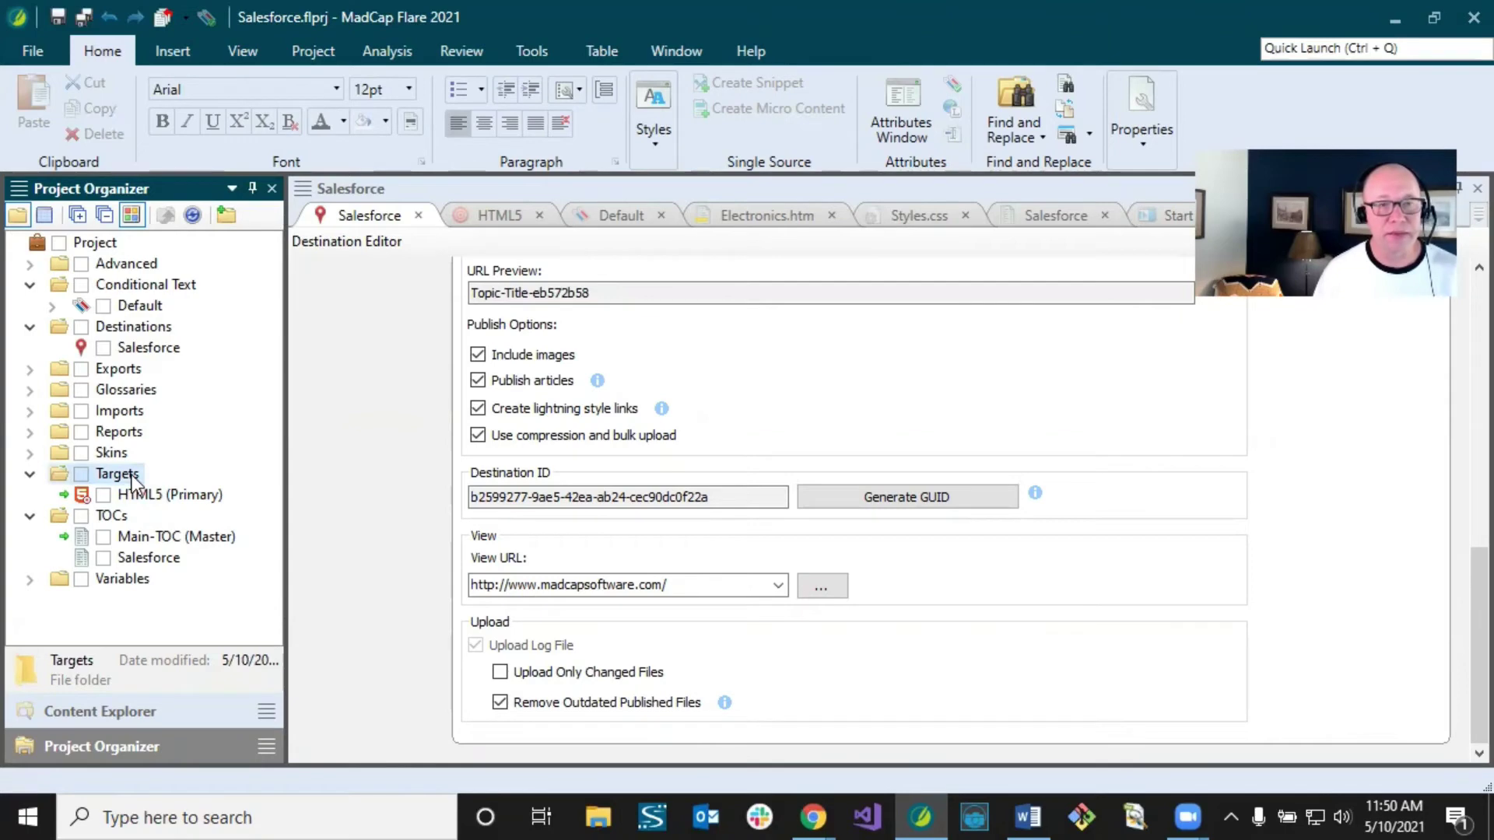
{"action": "right_click", "coordinate": [133, 478]}
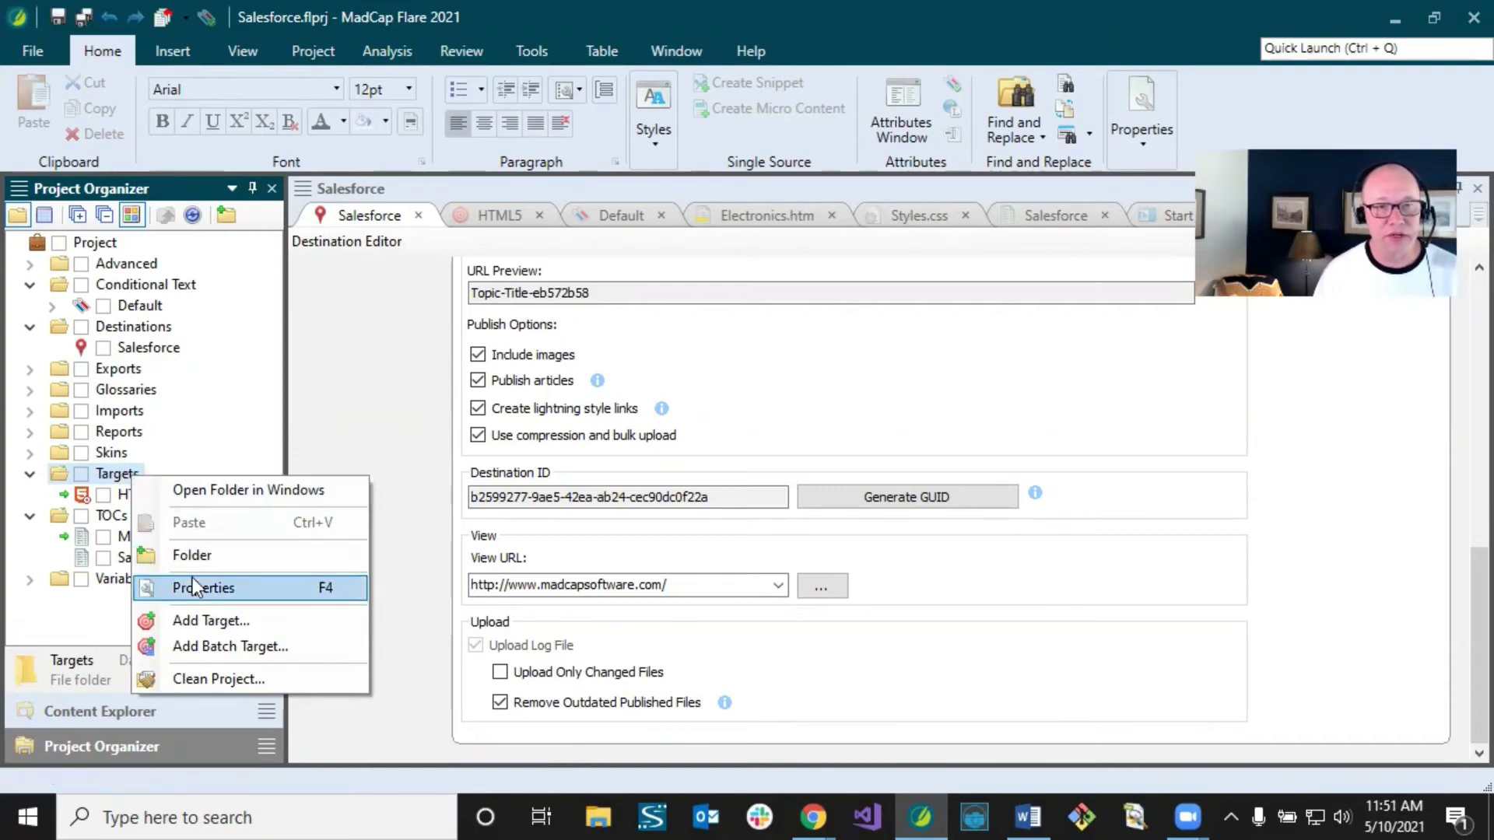
{"action": "left_click", "coordinate": [199, 621]}
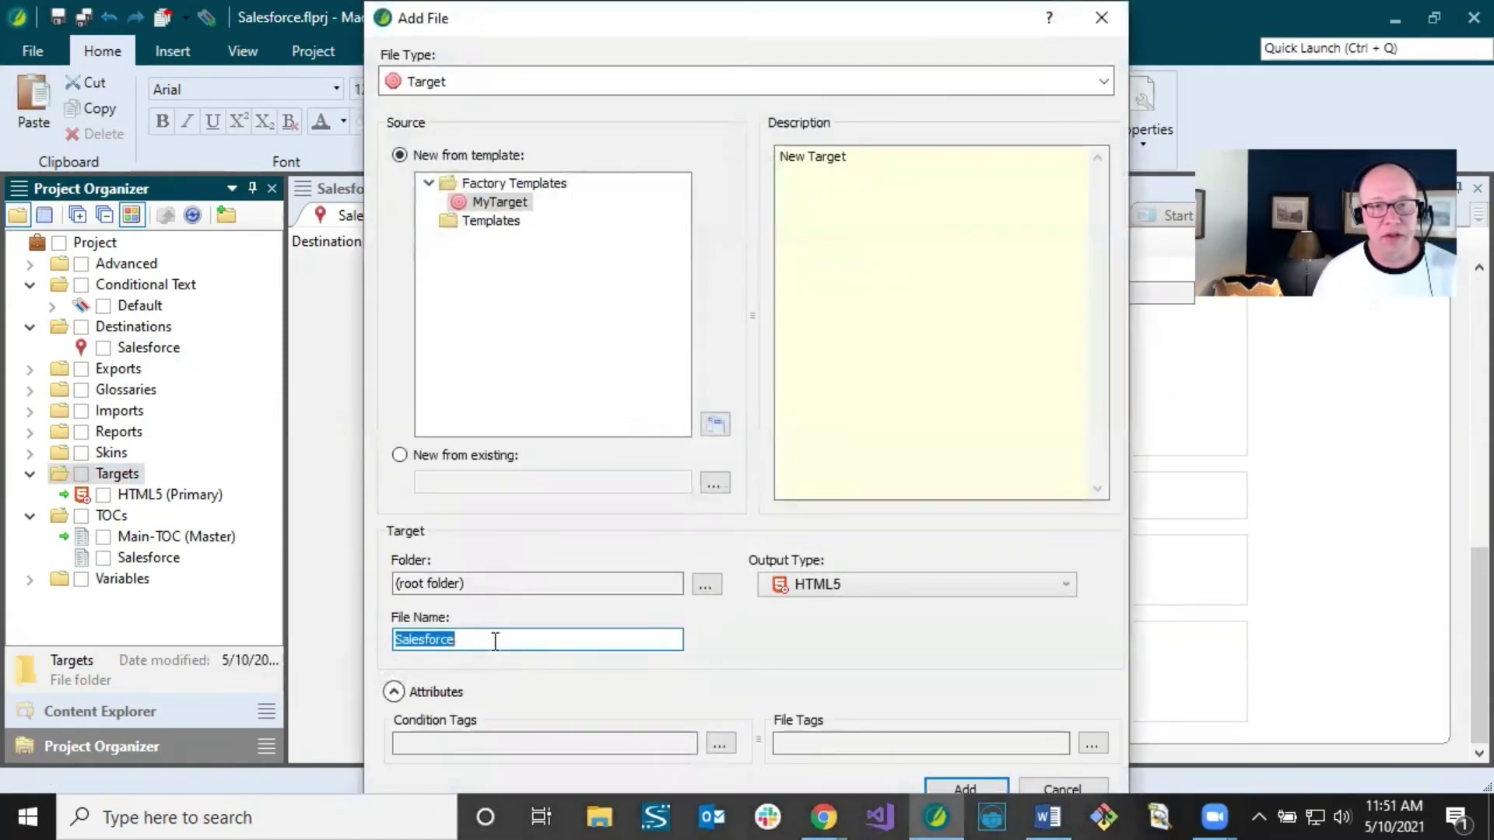
{"action": "left_click_drag", "start_coordinate": [493, 638], "coordinate": [348, 636]}
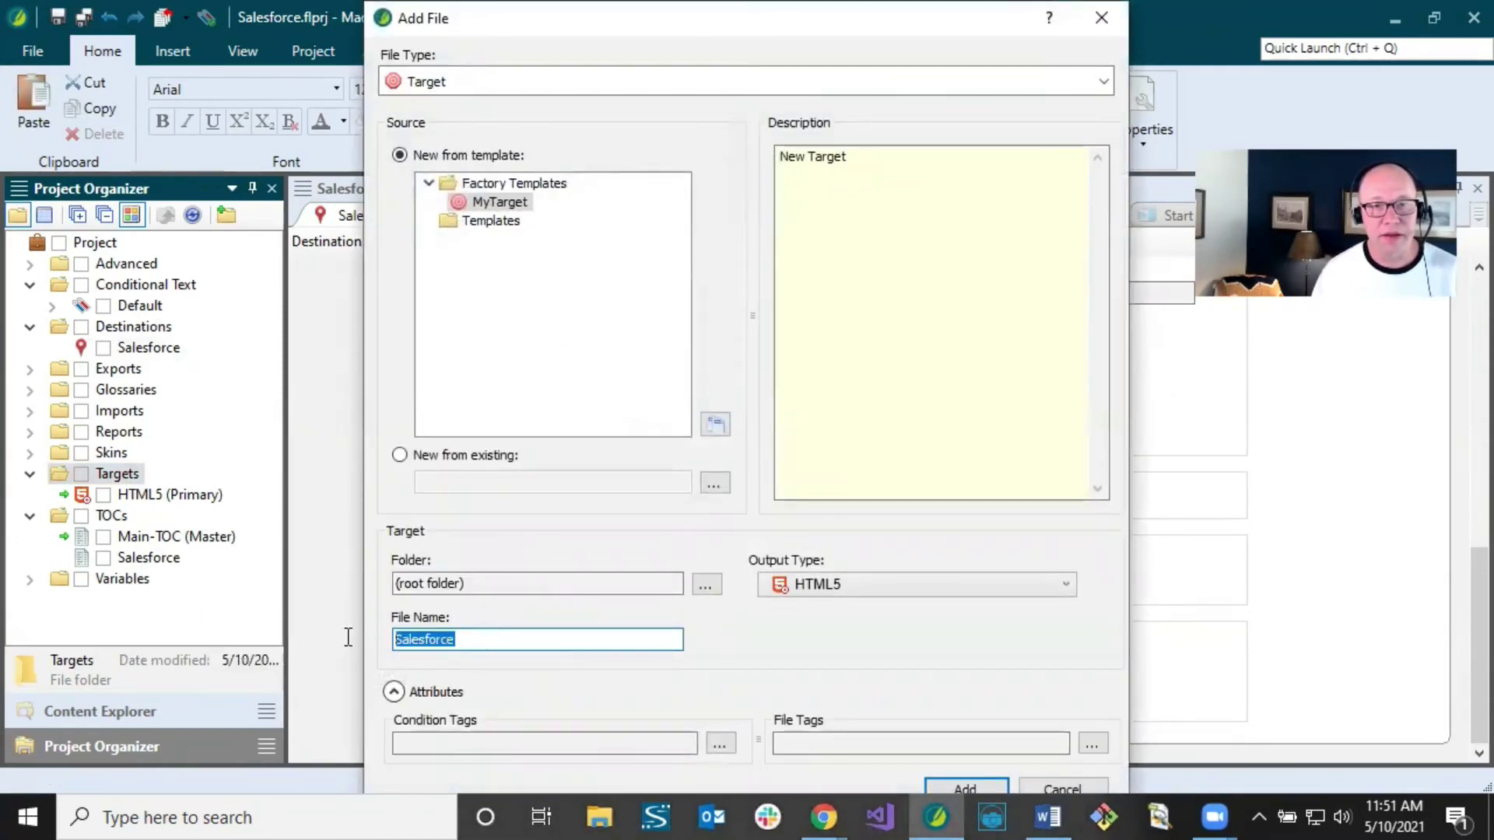
{"action": "left_click", "coordinate": [486, 643]}
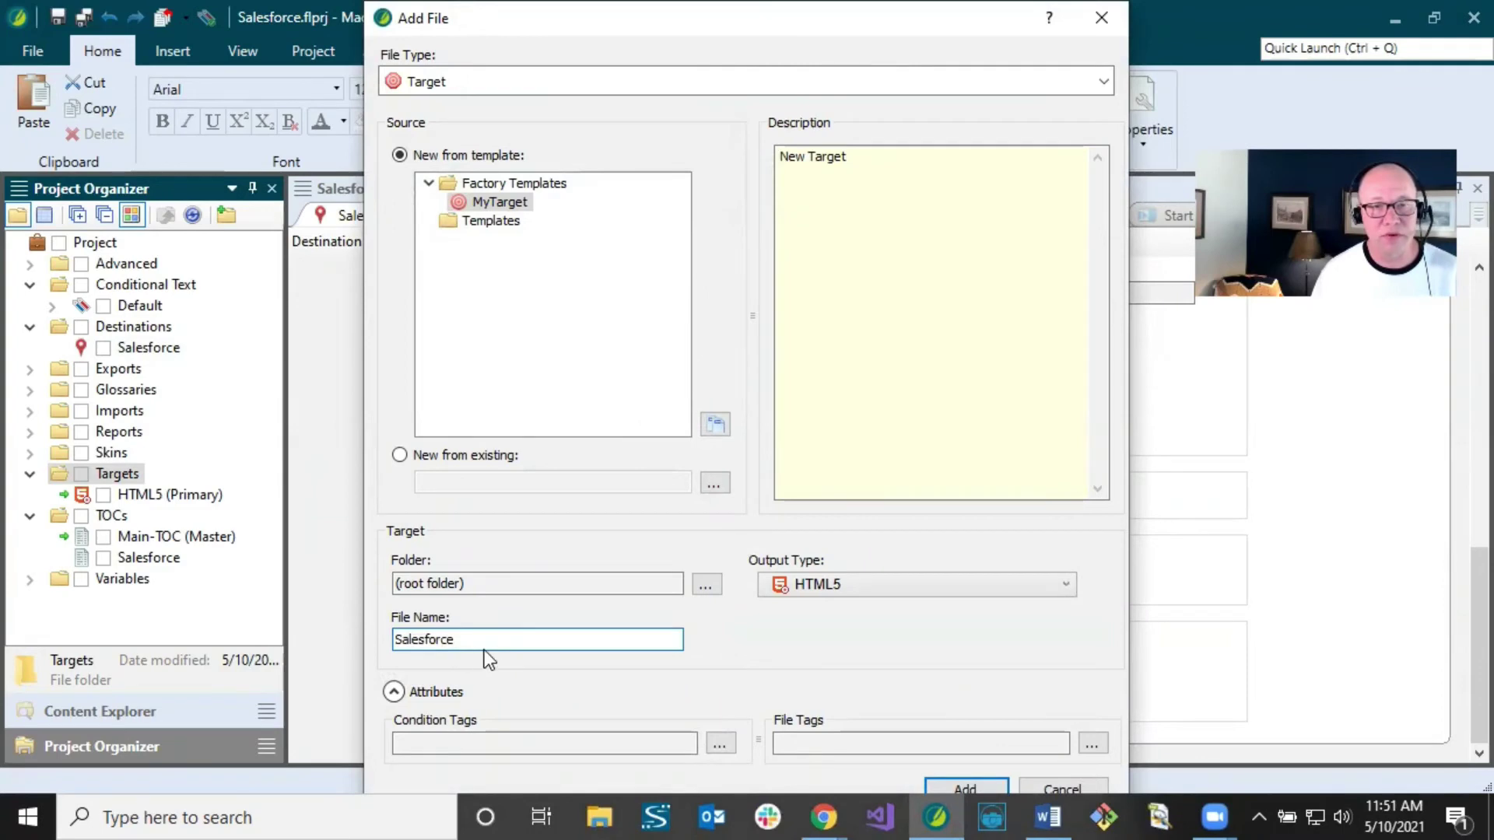
{"action": "left_click", "coordinate": [806, 589]}
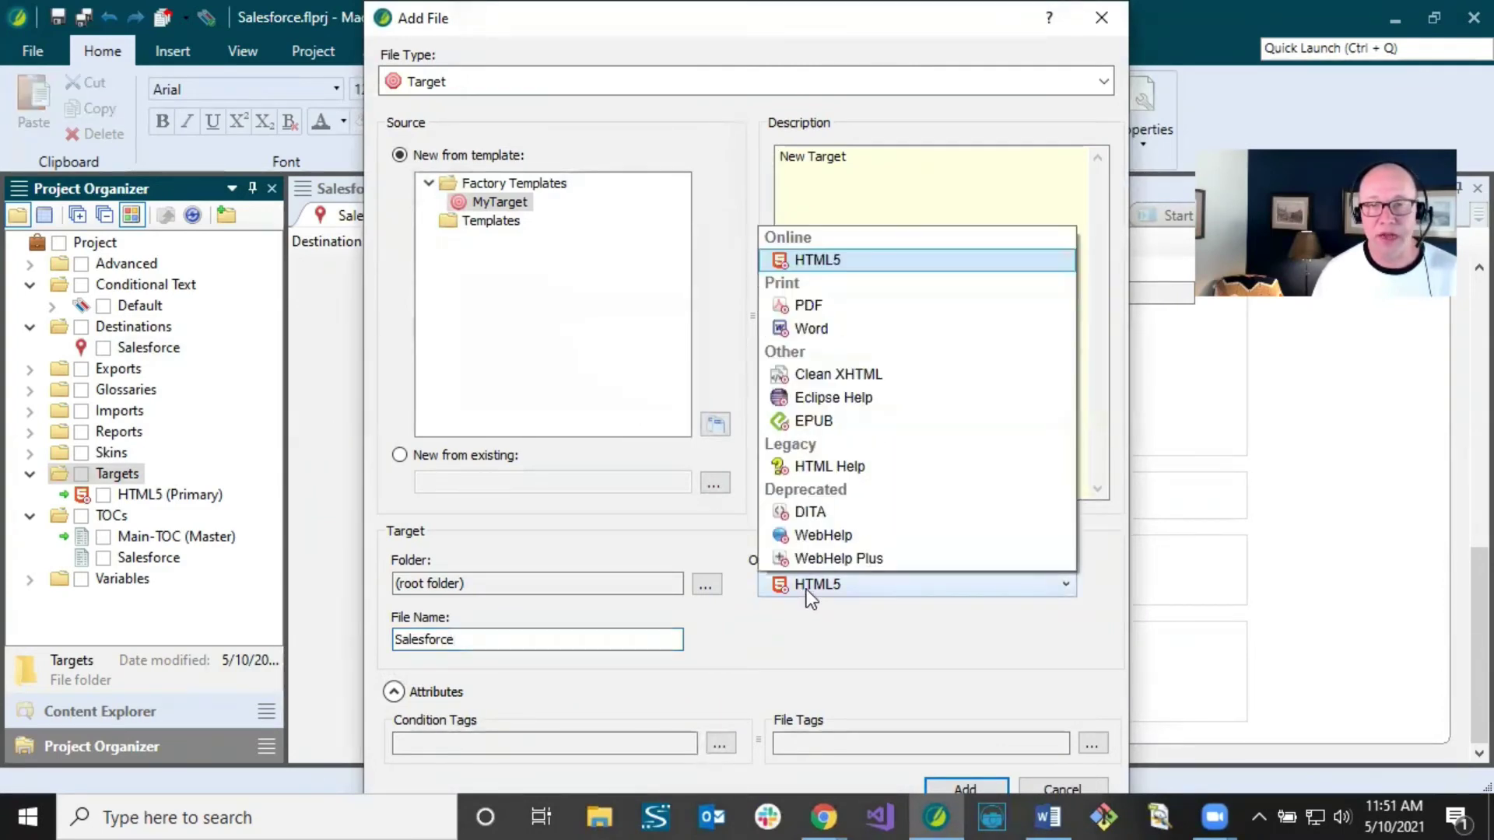
{"action": "left_click", "coordinate": [806, 379]}
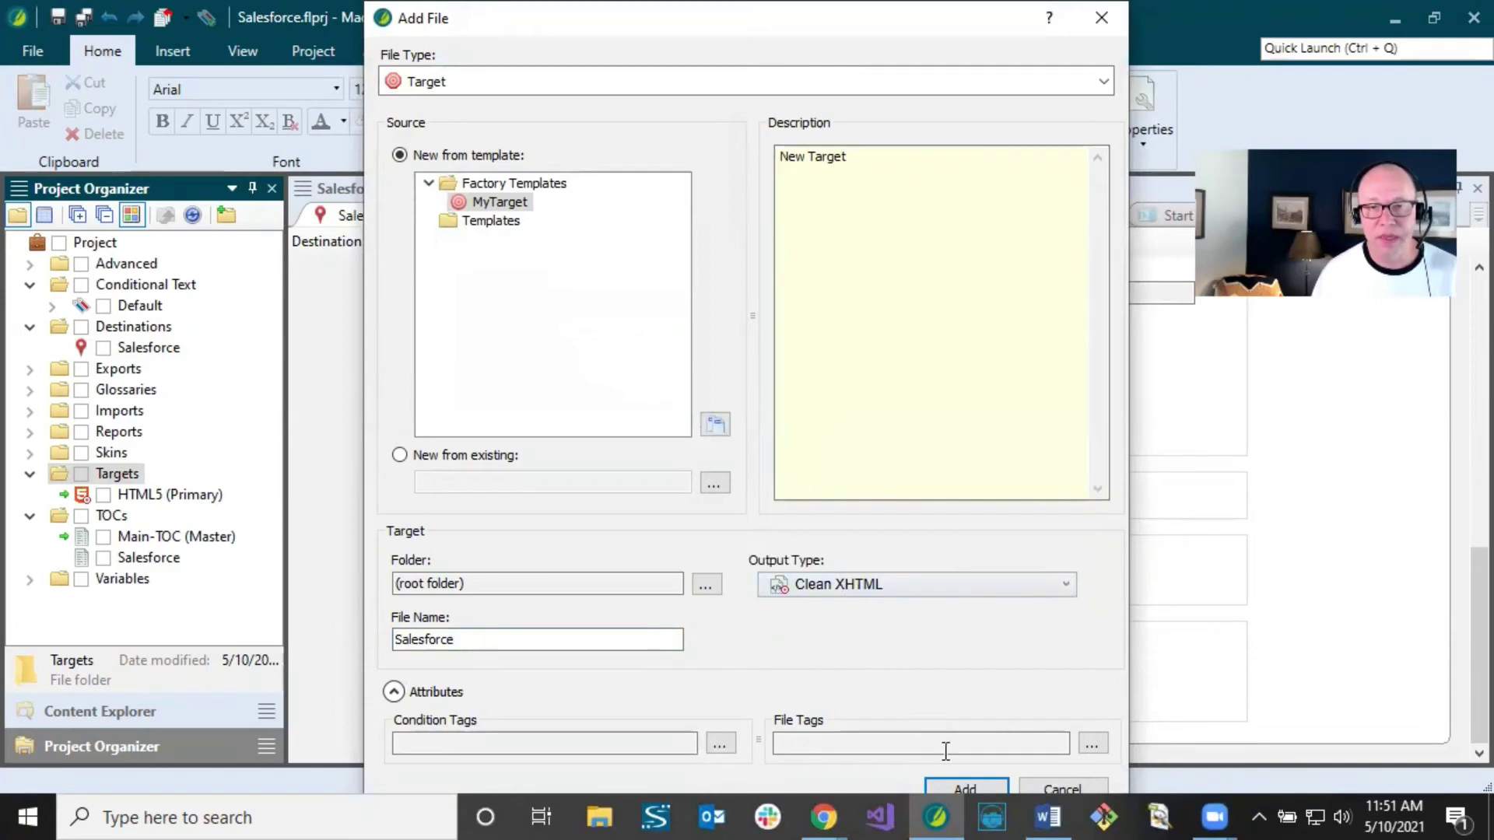
{"action": "left_click", "coordinate": [958, 782]}
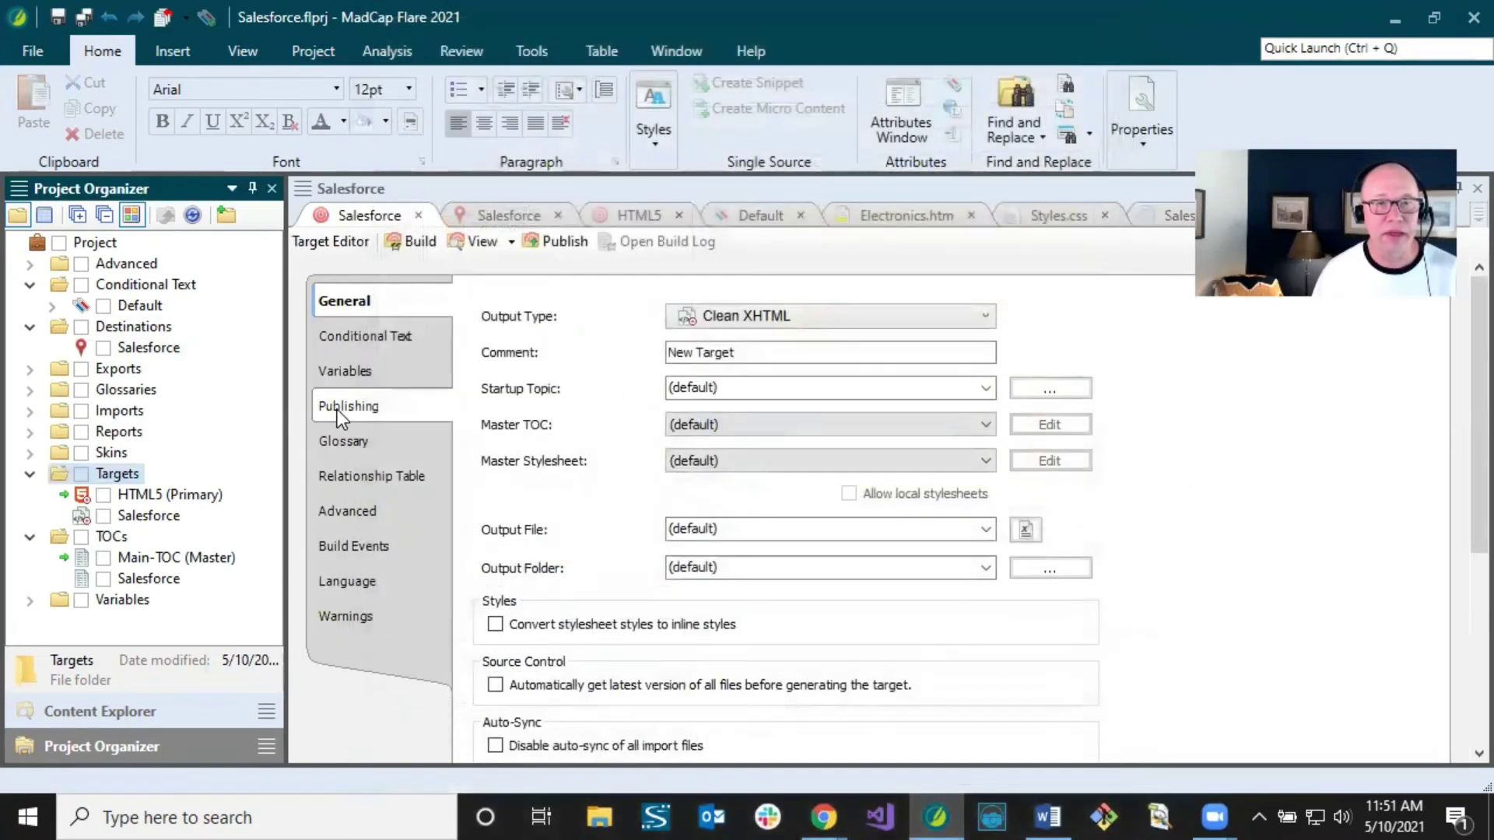
Step: Set the target's Master TOC to Salesforce and tick Convert stylesheet styles to inline styles
{"action": "left_click", "coordinate": [177, 507]}
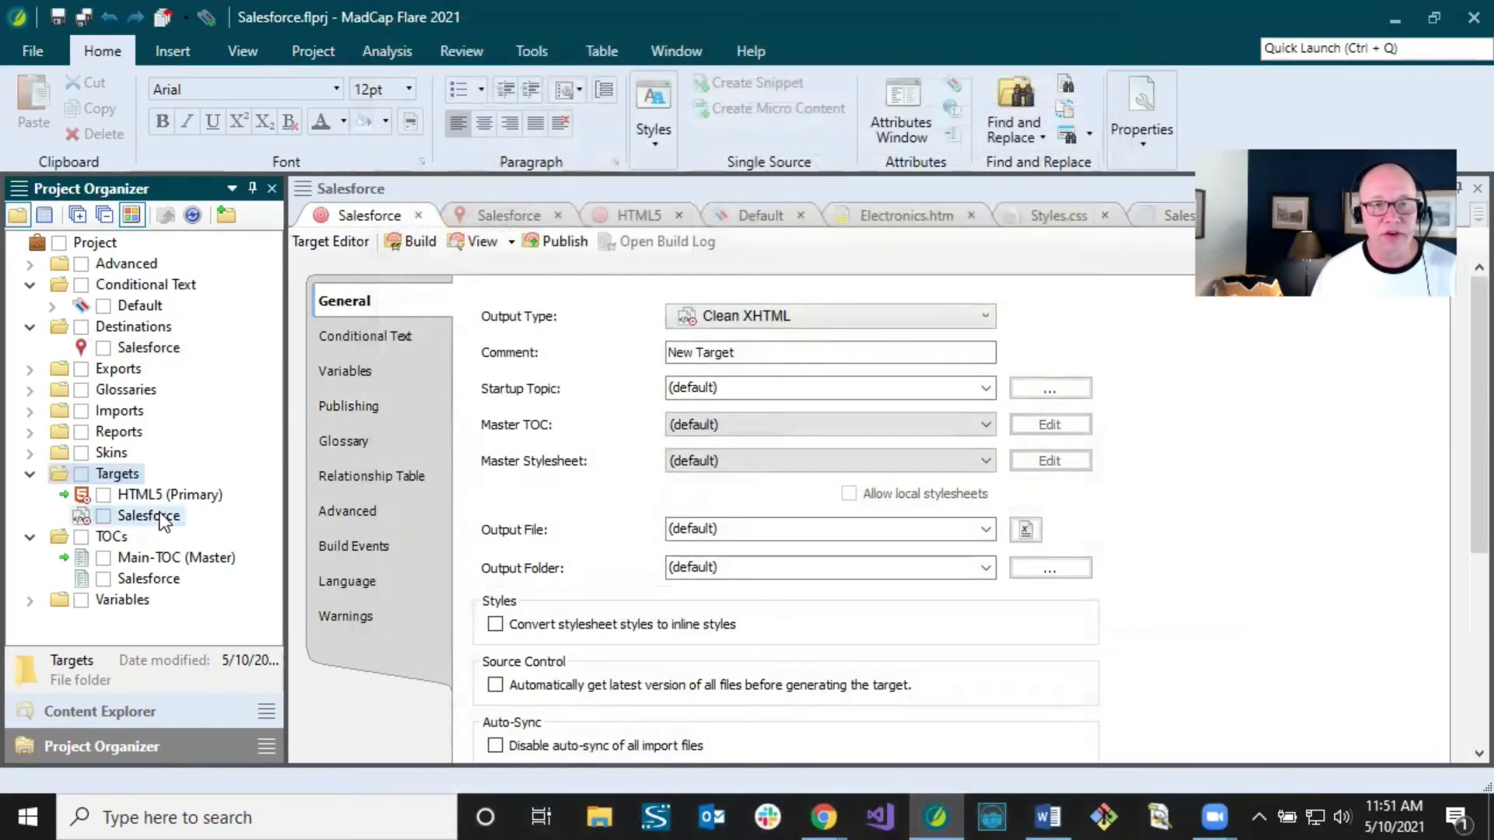
{"action": "left_click", "coordinate": [521, 288]}
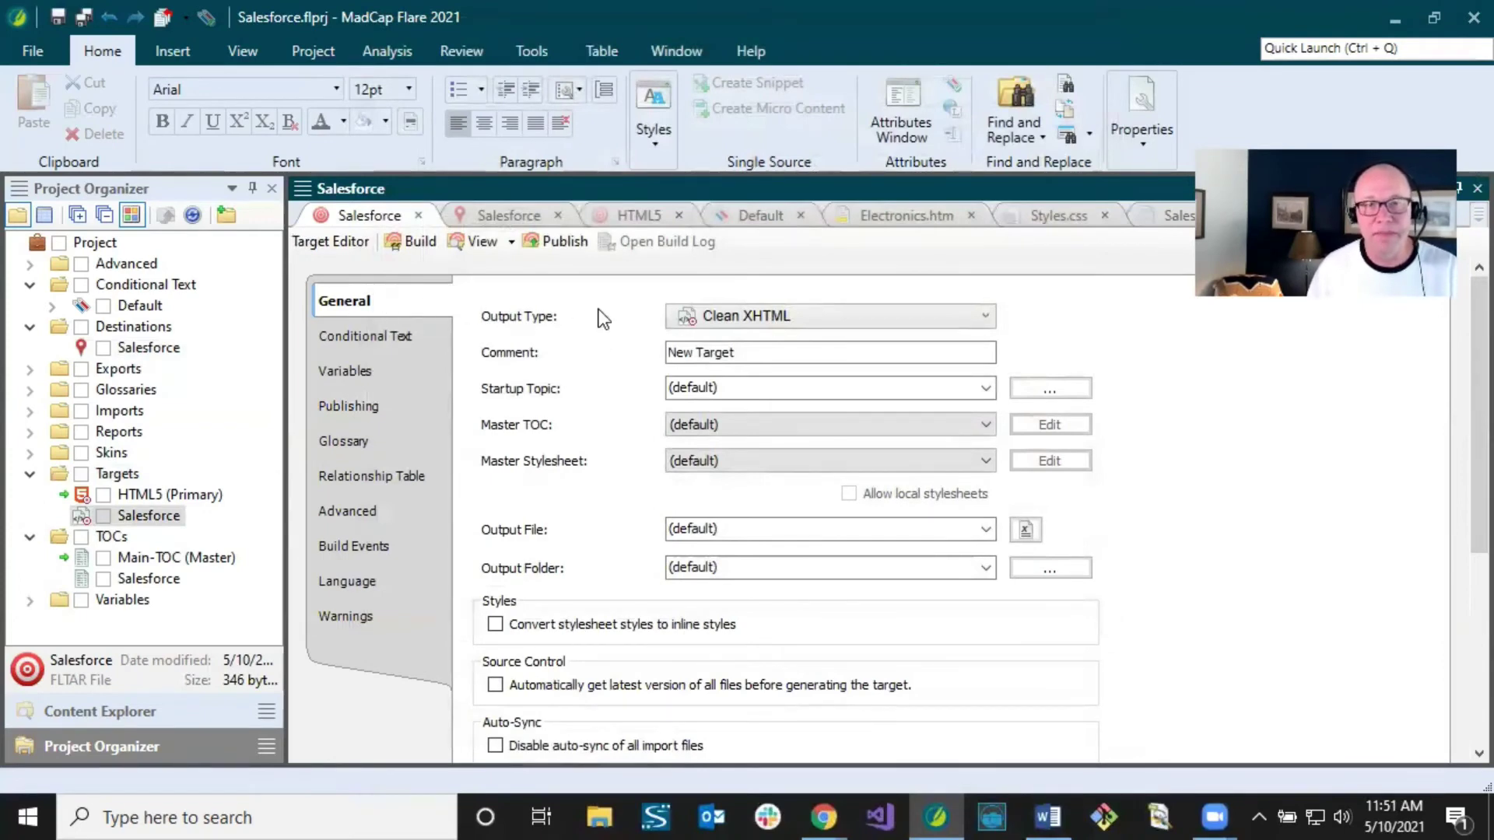
{"action": "left_click", "coordinate": [697, 428]}
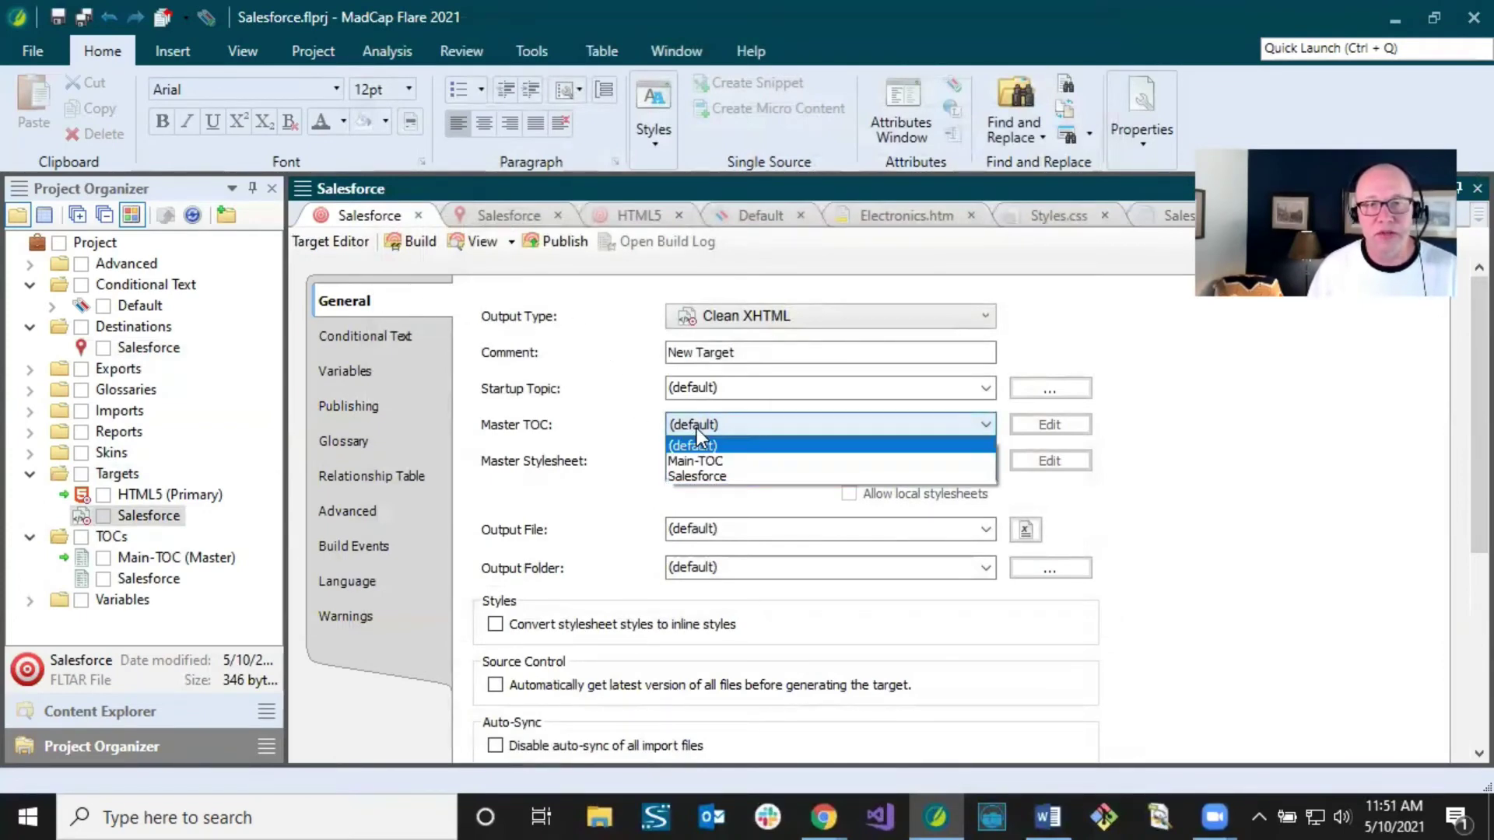
{"action": "left_click", "coordinate": [702, 474]}
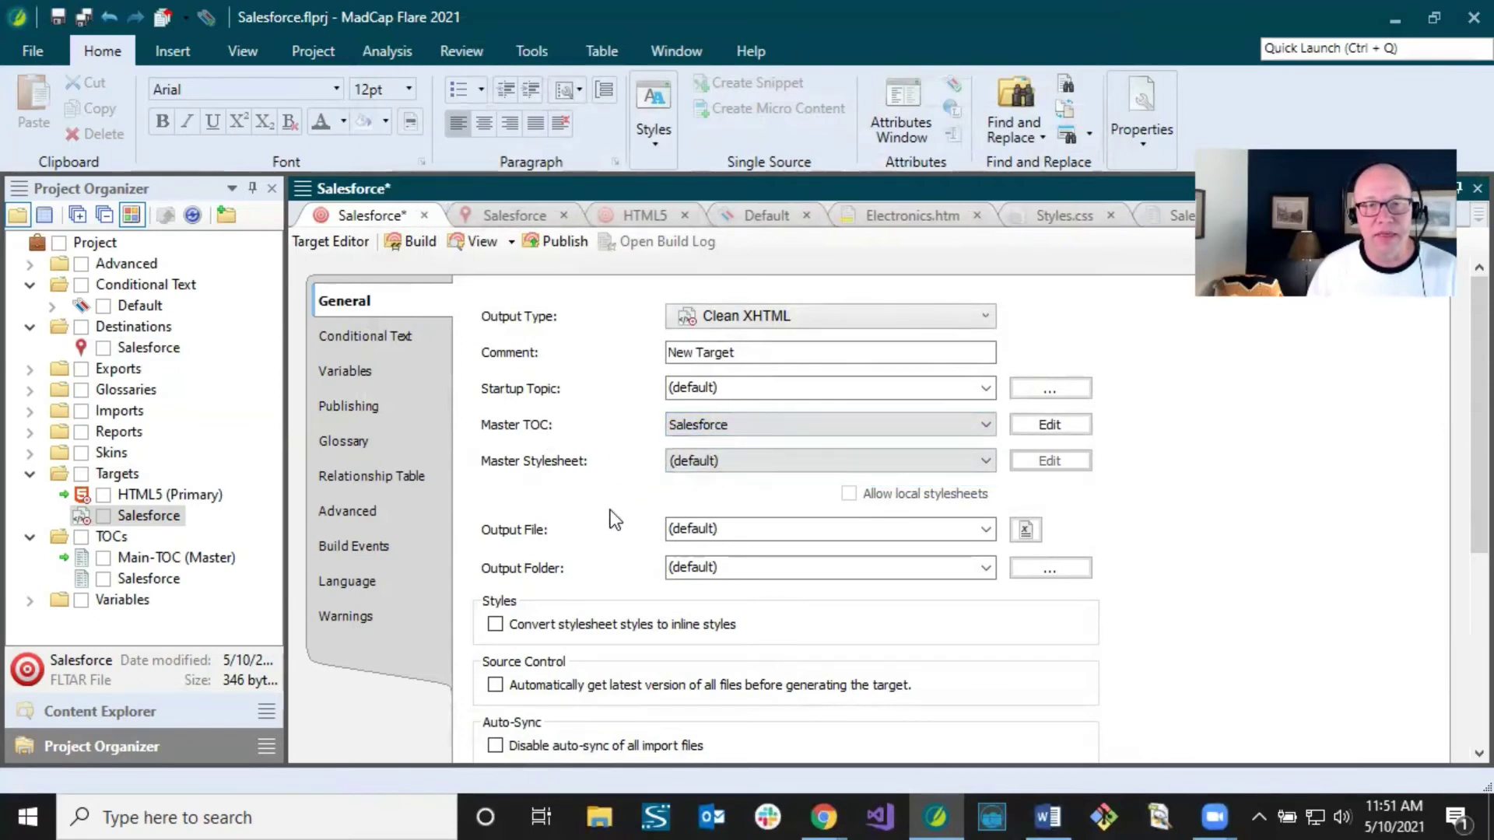
{"action": "left_click", "coordinate": [496, 626]}
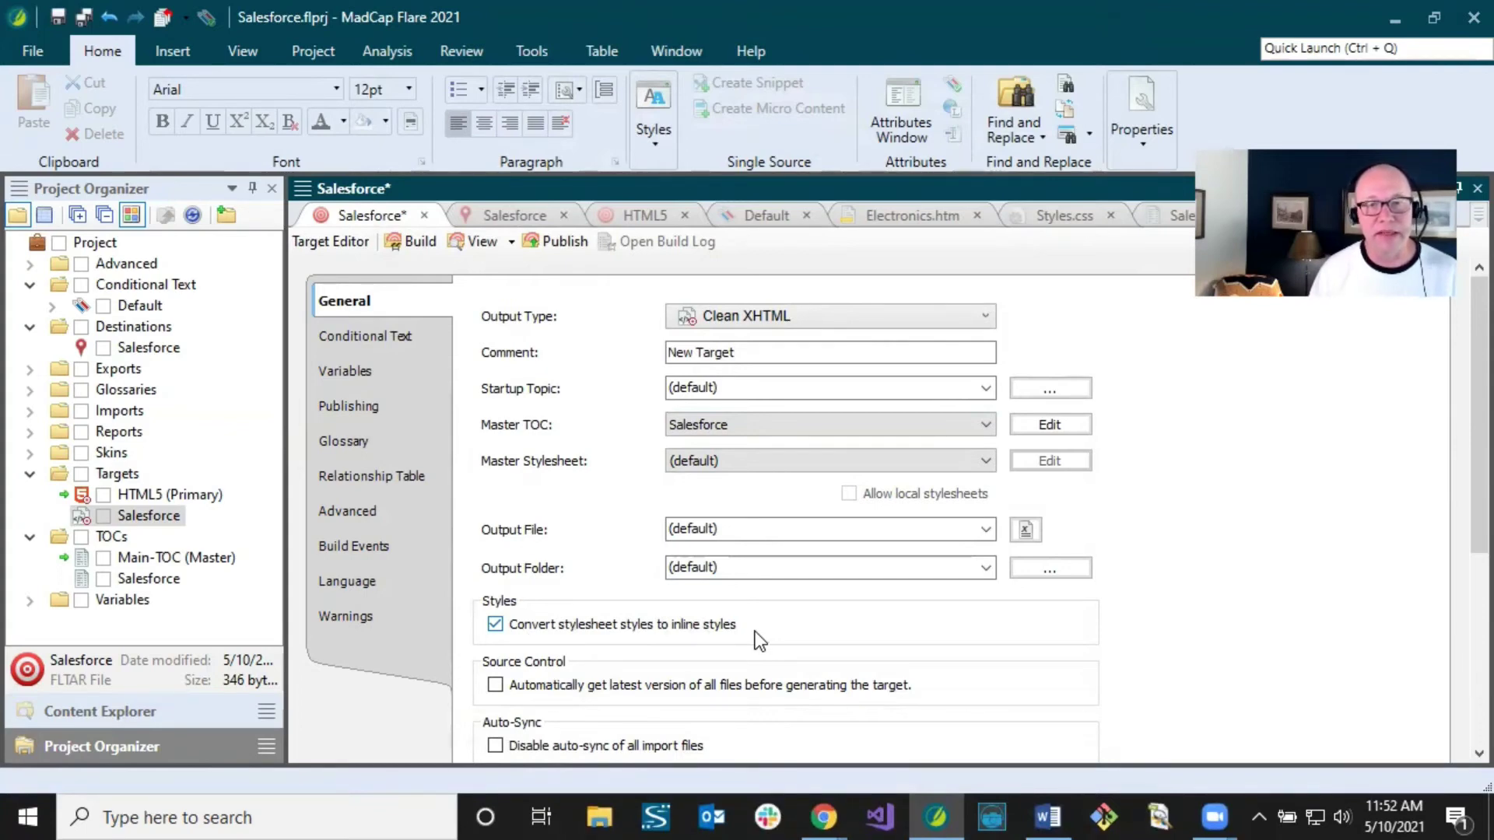
Step: Tick the Salesforce publishing destination for the target, then view its Advanced options
{"action": "left_click", "coordinate": [402, 340]}
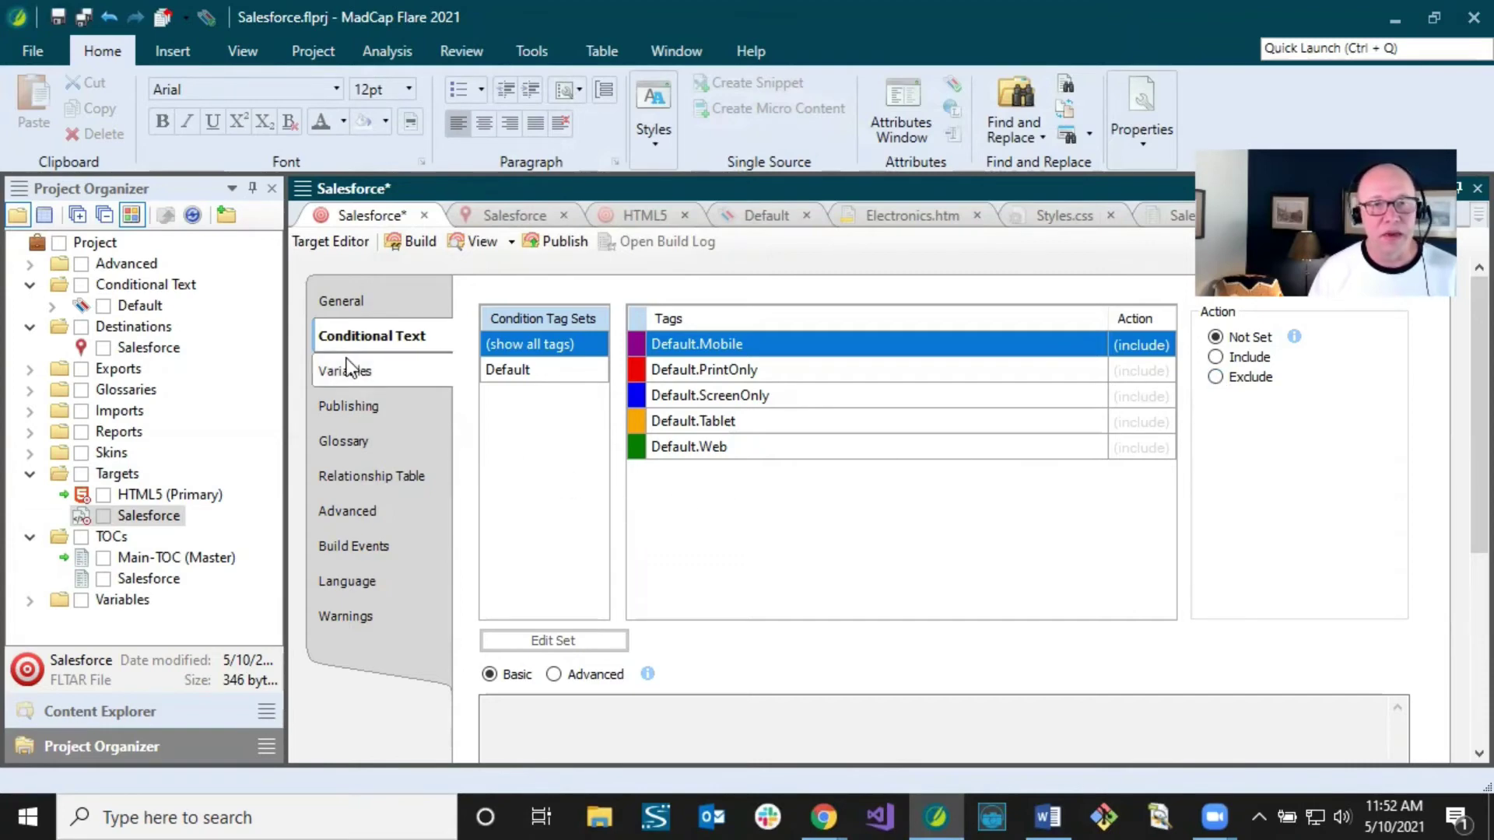
{"action": "left_click", "coordinate": [354, 406]}
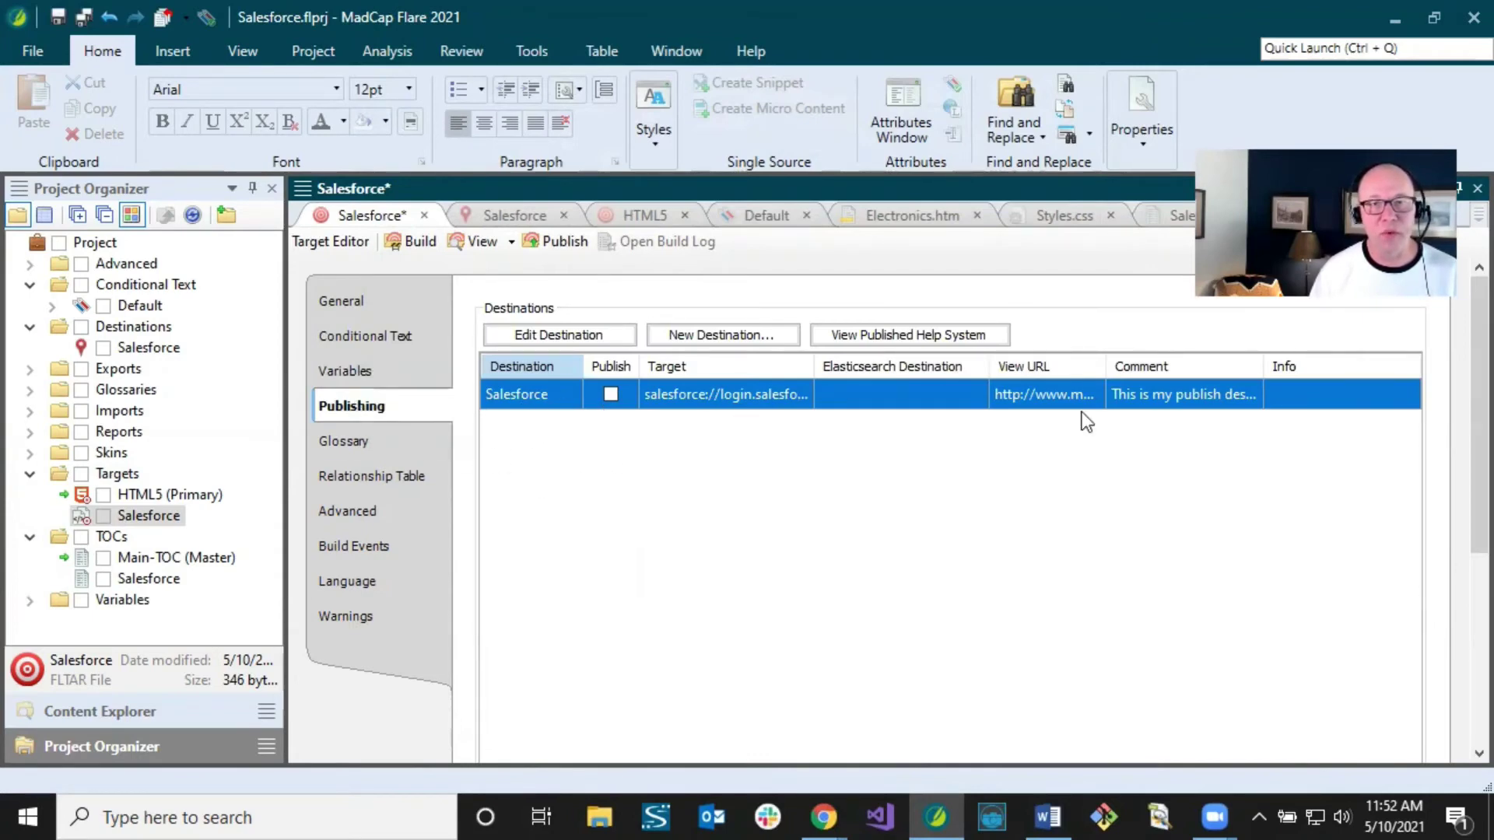
{"action": "left_click", "coordinate": [147, 347]}
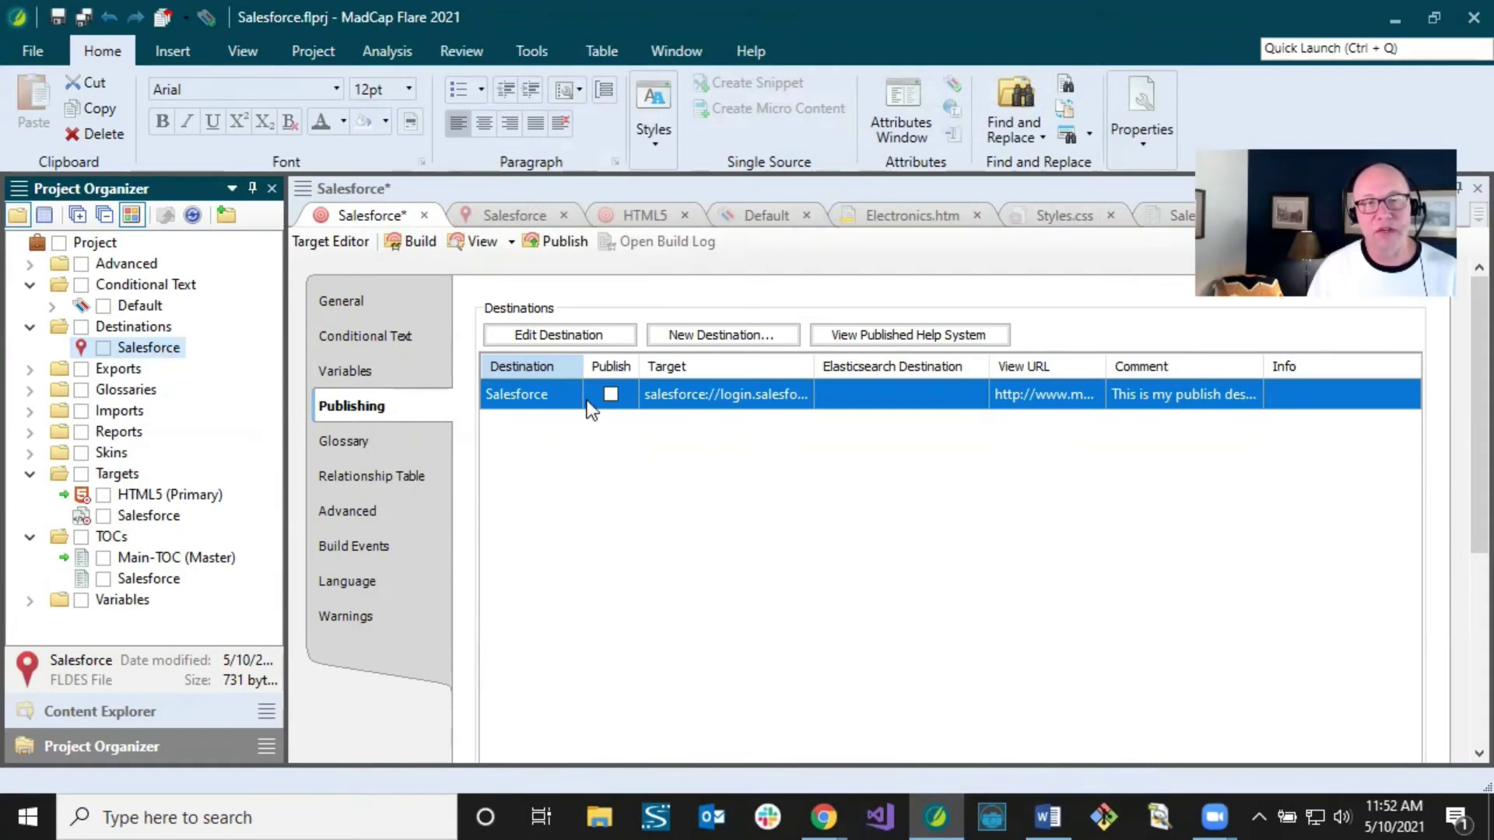
{"action": "left_click", "coordinate": [611, 394]}
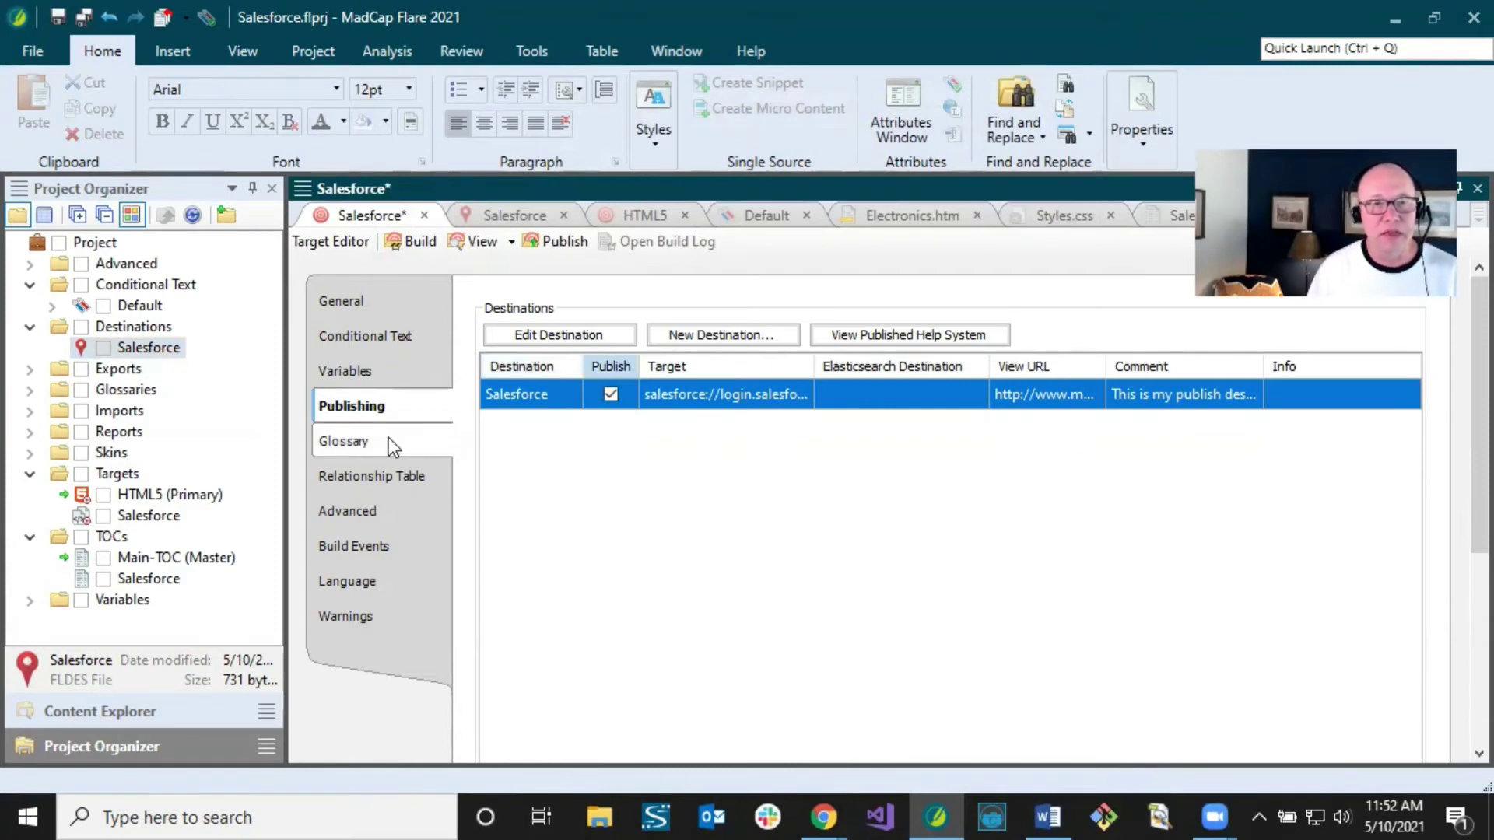
{"action": "left_click", "coordinate": [359, 513]}
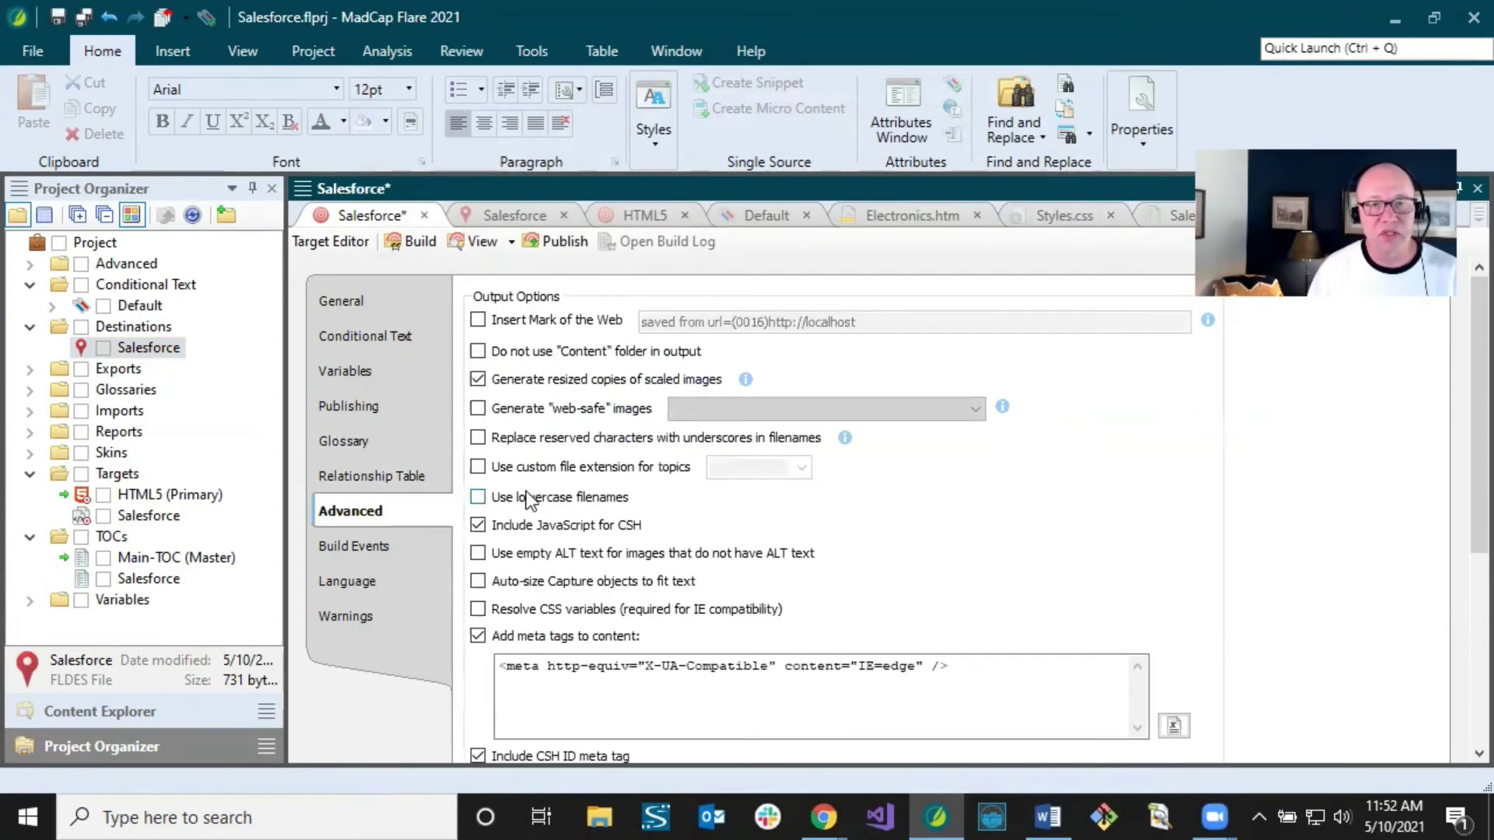
{"action": "scroll", "coordinate": [1458, 405], "scroll_direction": "down", "scroll_amount": 9}
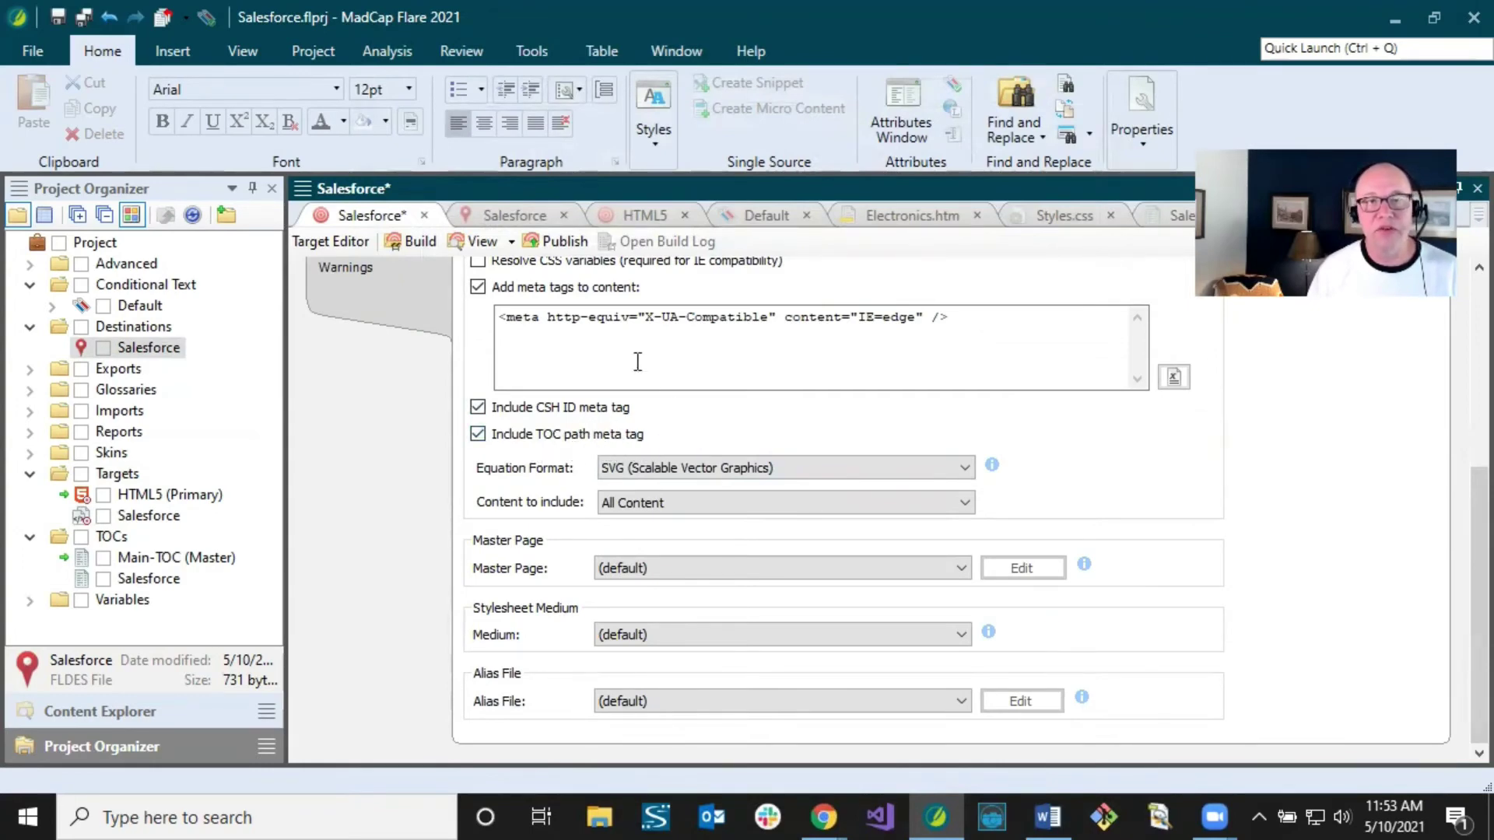
{"action": "left_click", "coordinate": [523, 217]}
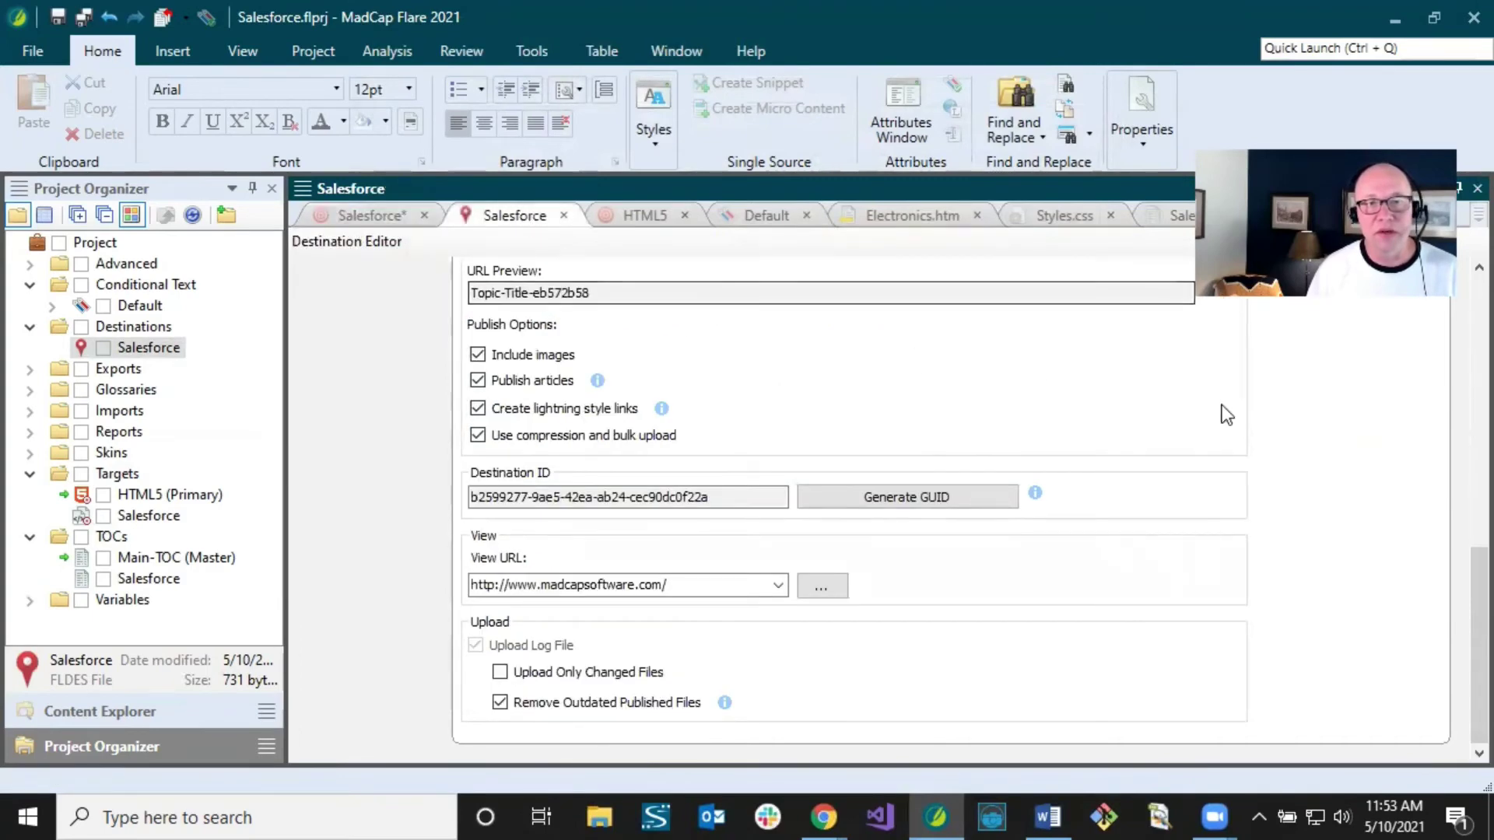
{"action": "left_click_drag", "start_coordinate": [1458, 566], "coordinate": [1458, 445]}
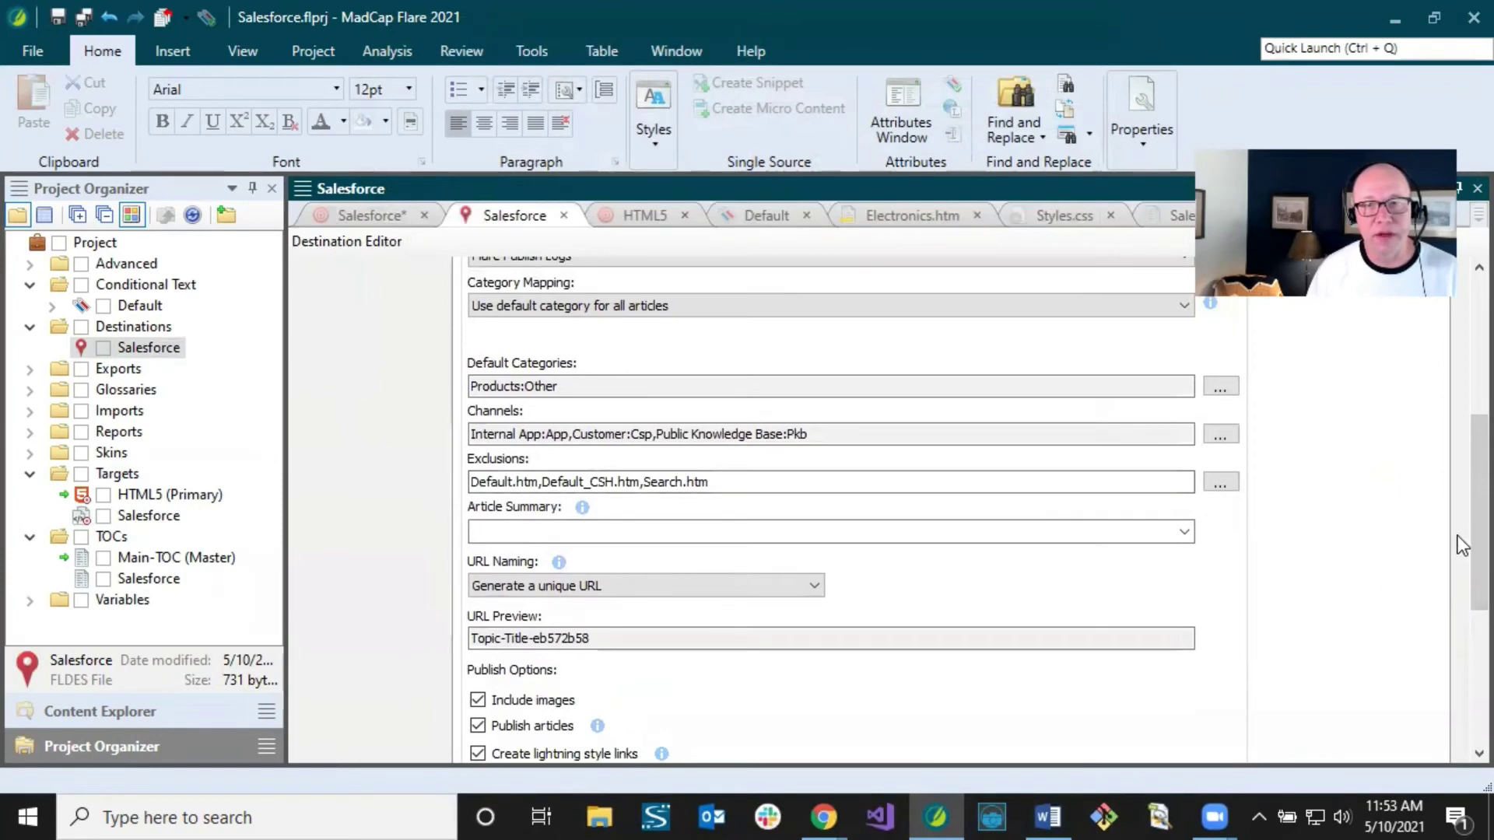
{"action": "left_click_drag", "start_coordinate": [1458, 536], "coordinate": [1458, 617]}
{"action": "left_click", "coordinate": [631, 379]}
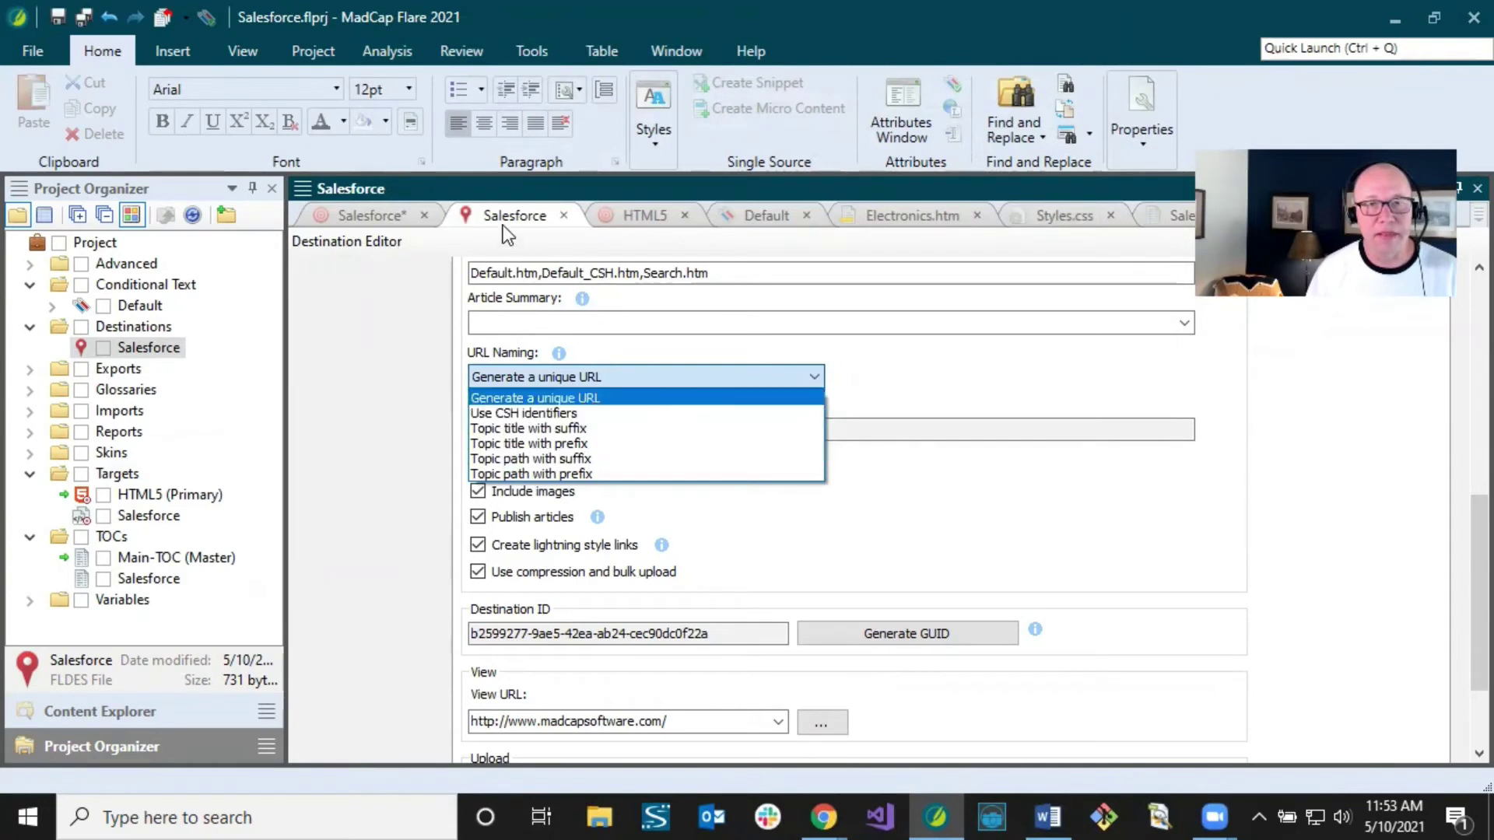
{"action": "left_click", "coordinate": [355, 218]}
{"action": "left_click", "coordinate": [372, 218]}
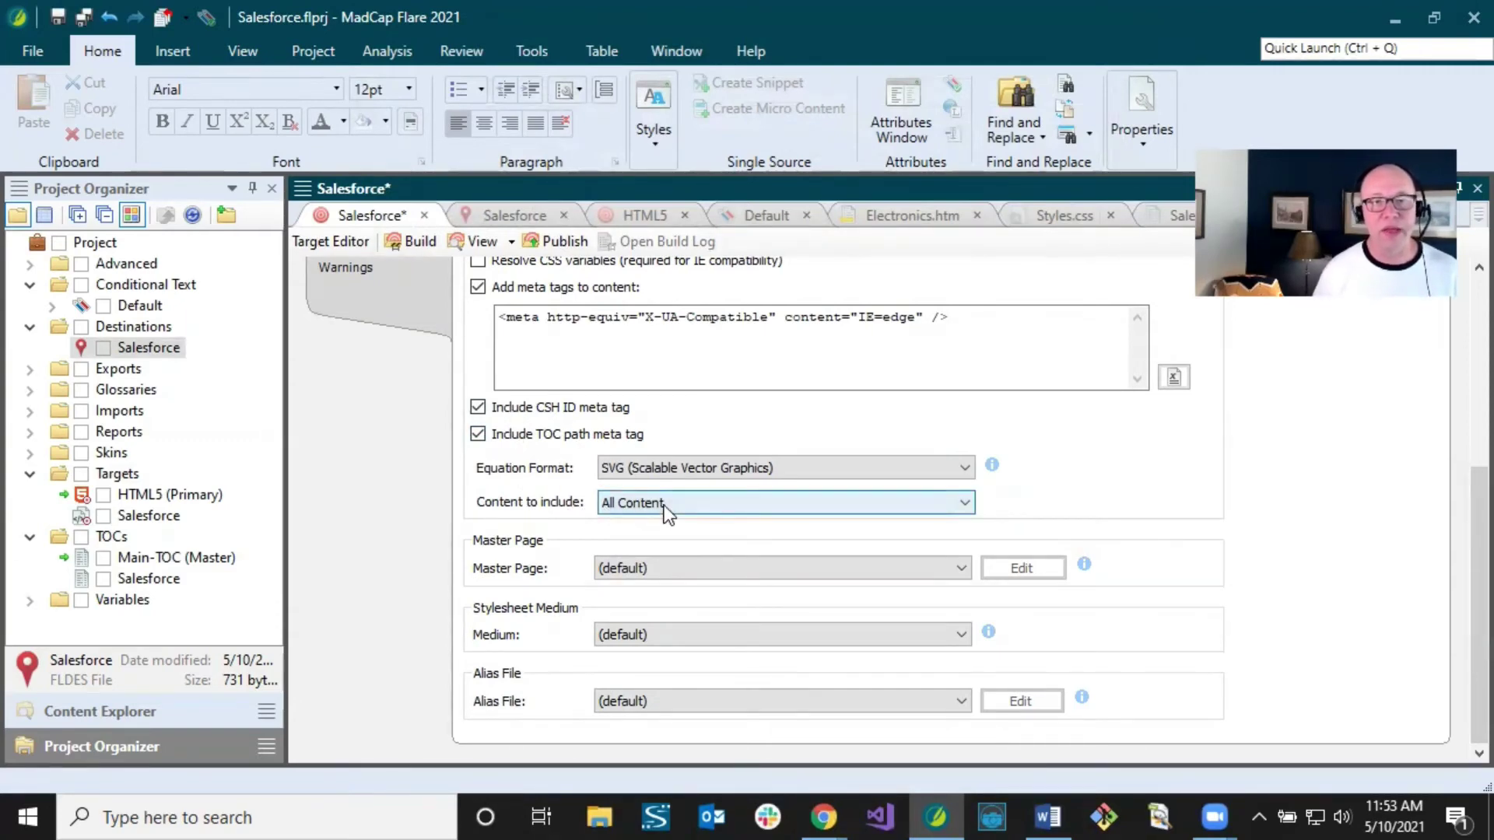
Step: Review the destination's Exclusions, then keep Content to include as All Content and save the target
{"action": "left_click", "coordinate": [516, 217]}
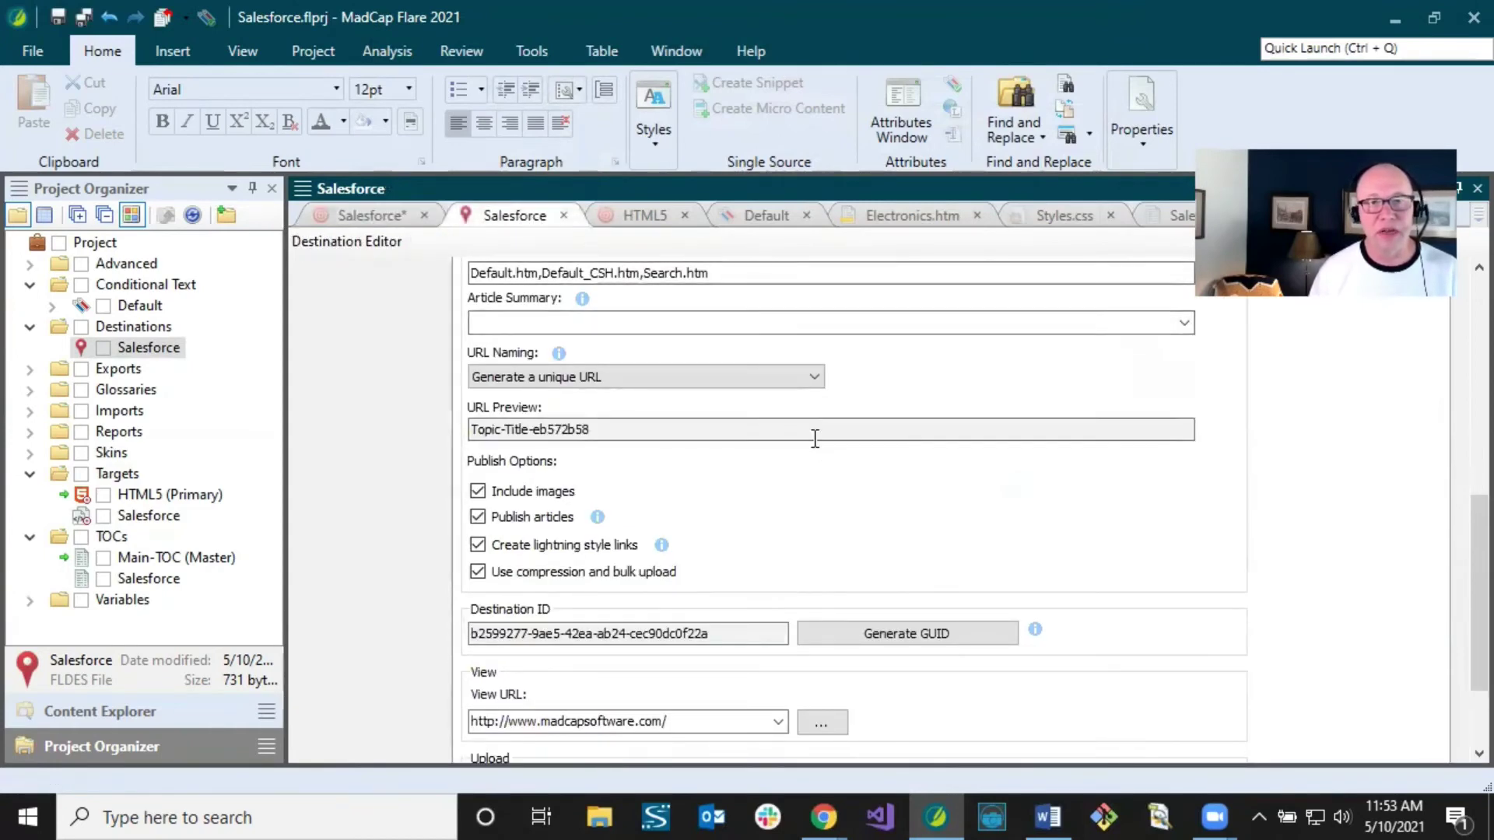
{"action": "scroll", "coordinate": [472, 322], "scroll_direction": "up", "scroll_amount": 1}
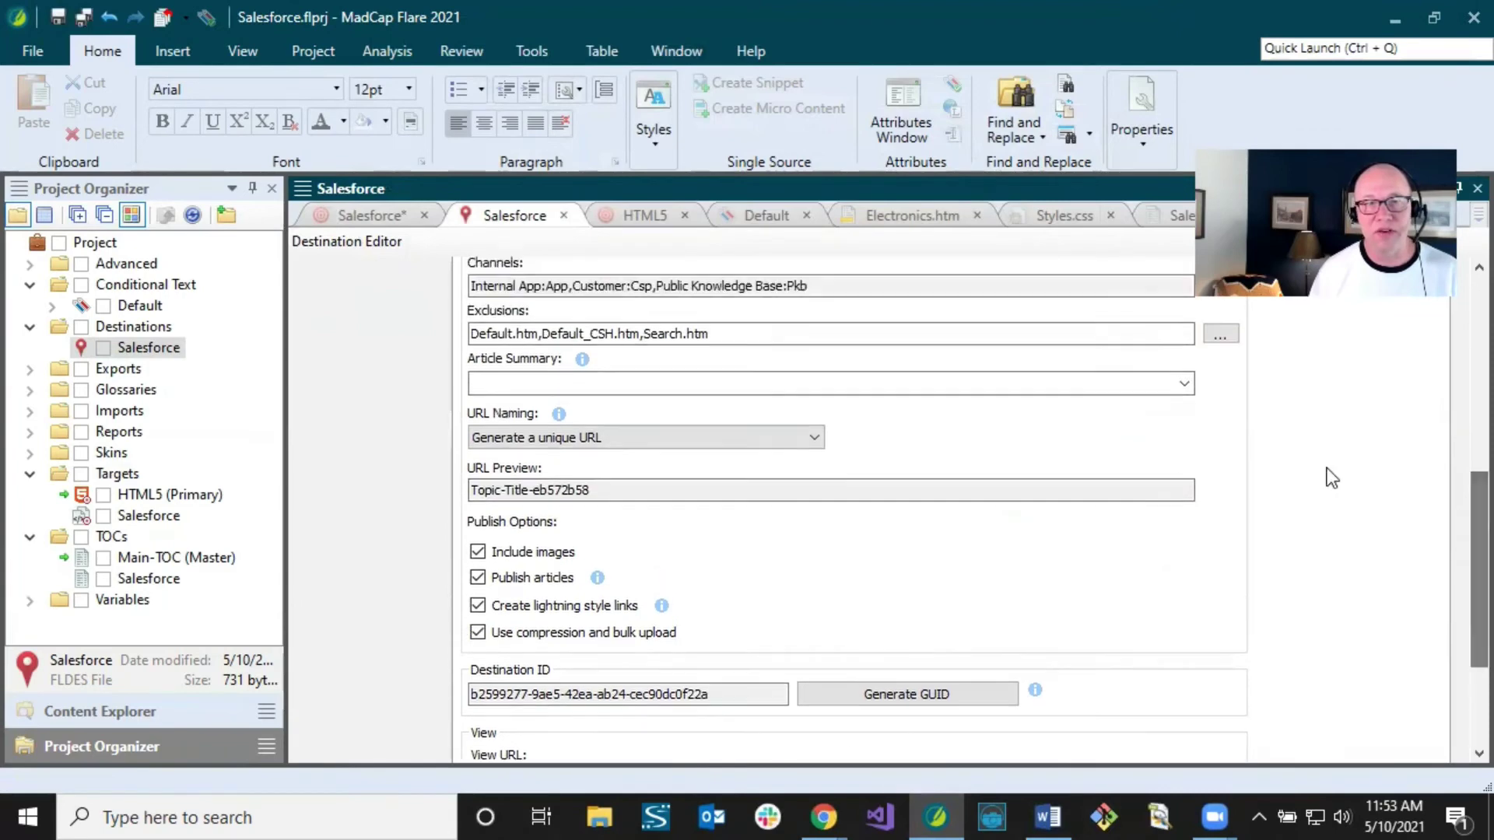
{"action": "left_click_drag", "start_coordinate": [472, 333], "coordinate": [750, 333]}
{"action": "left_click", "coordinate": [750, 333]}
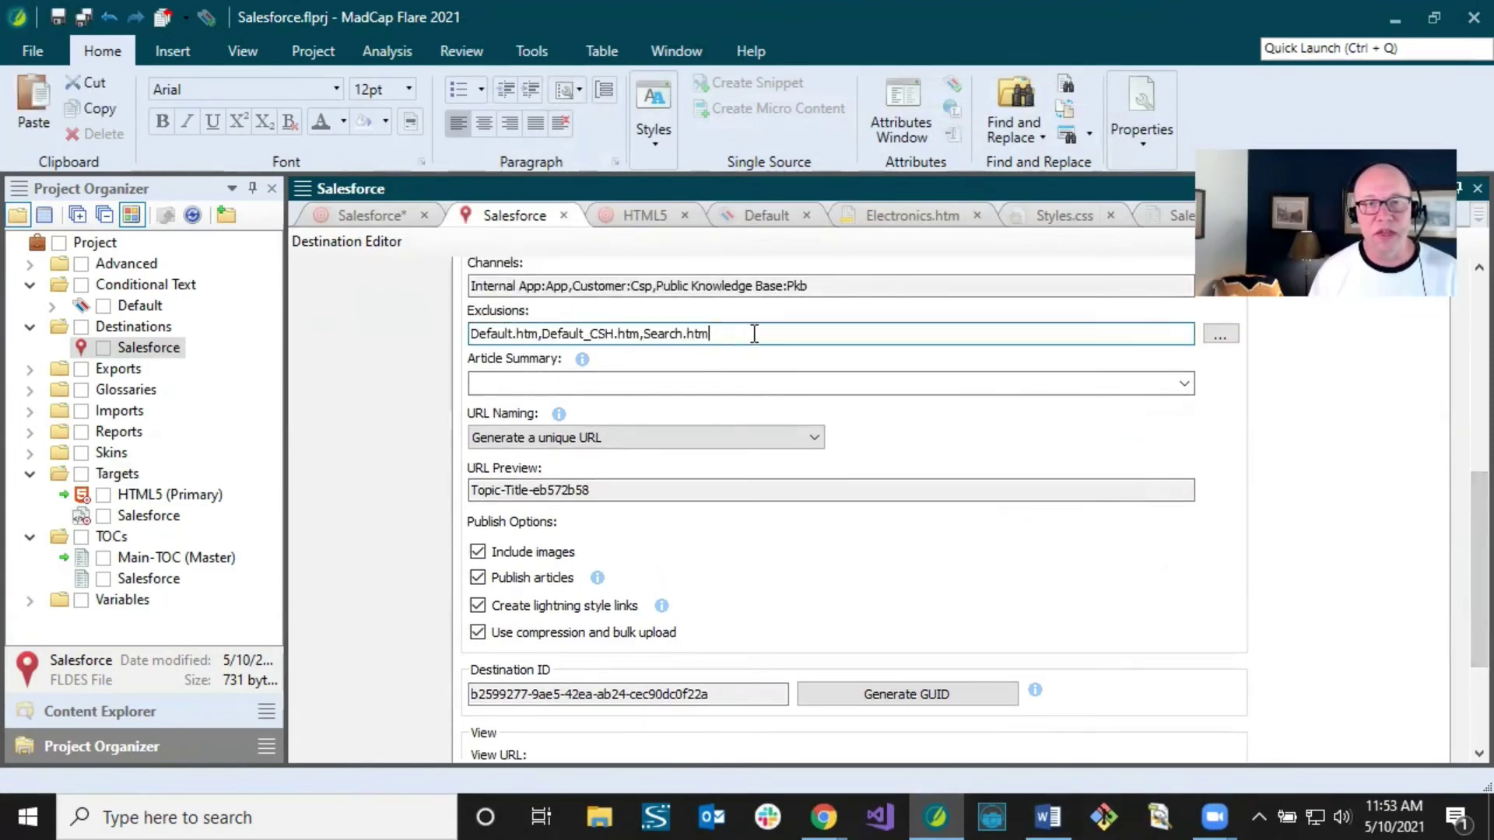
{"action": "left_click", "coordinate": [379, 216]}
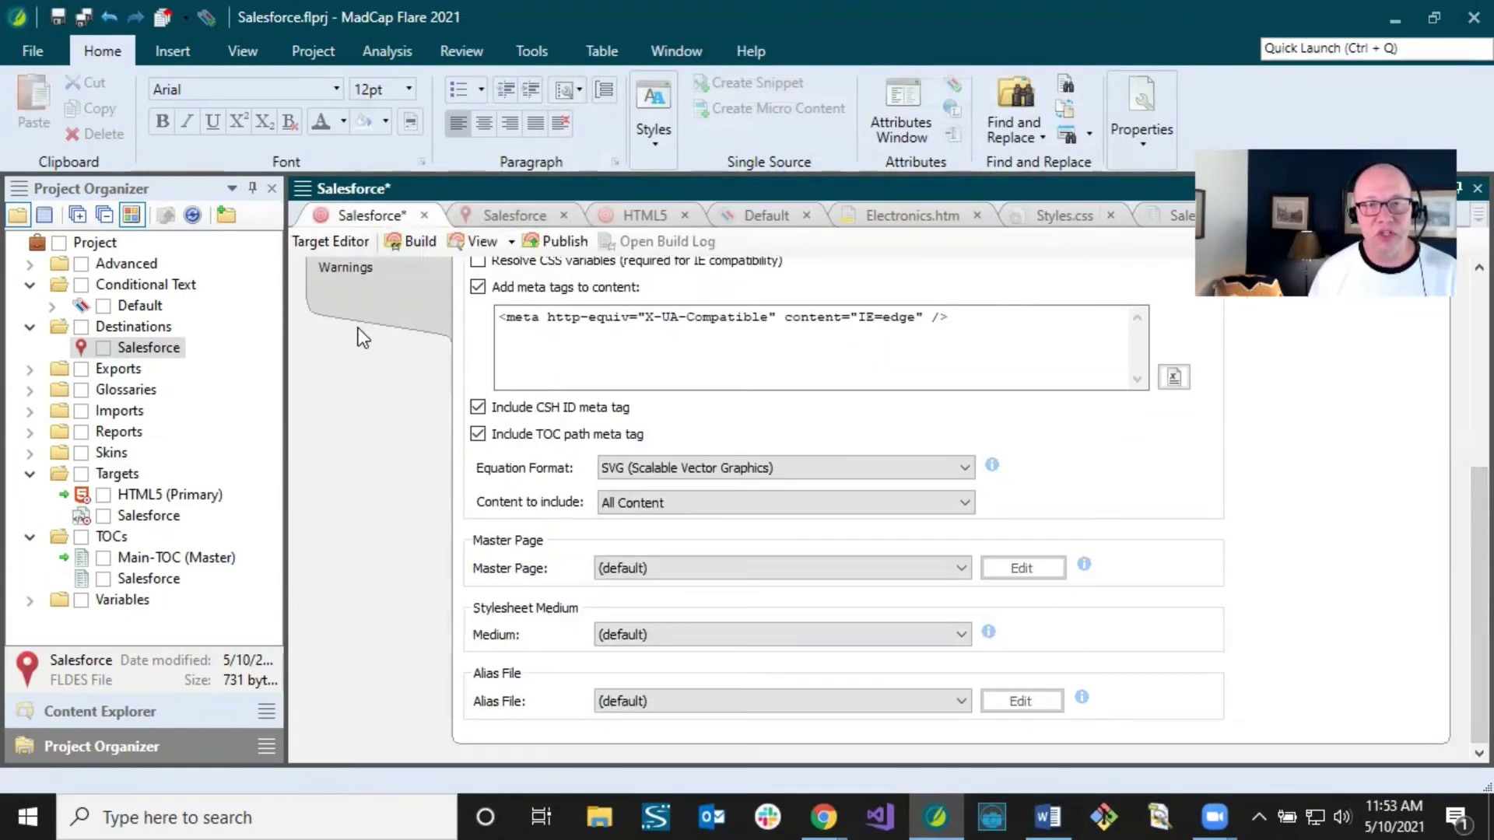
{"action": "left_click", "coordinate": [648, 503]}
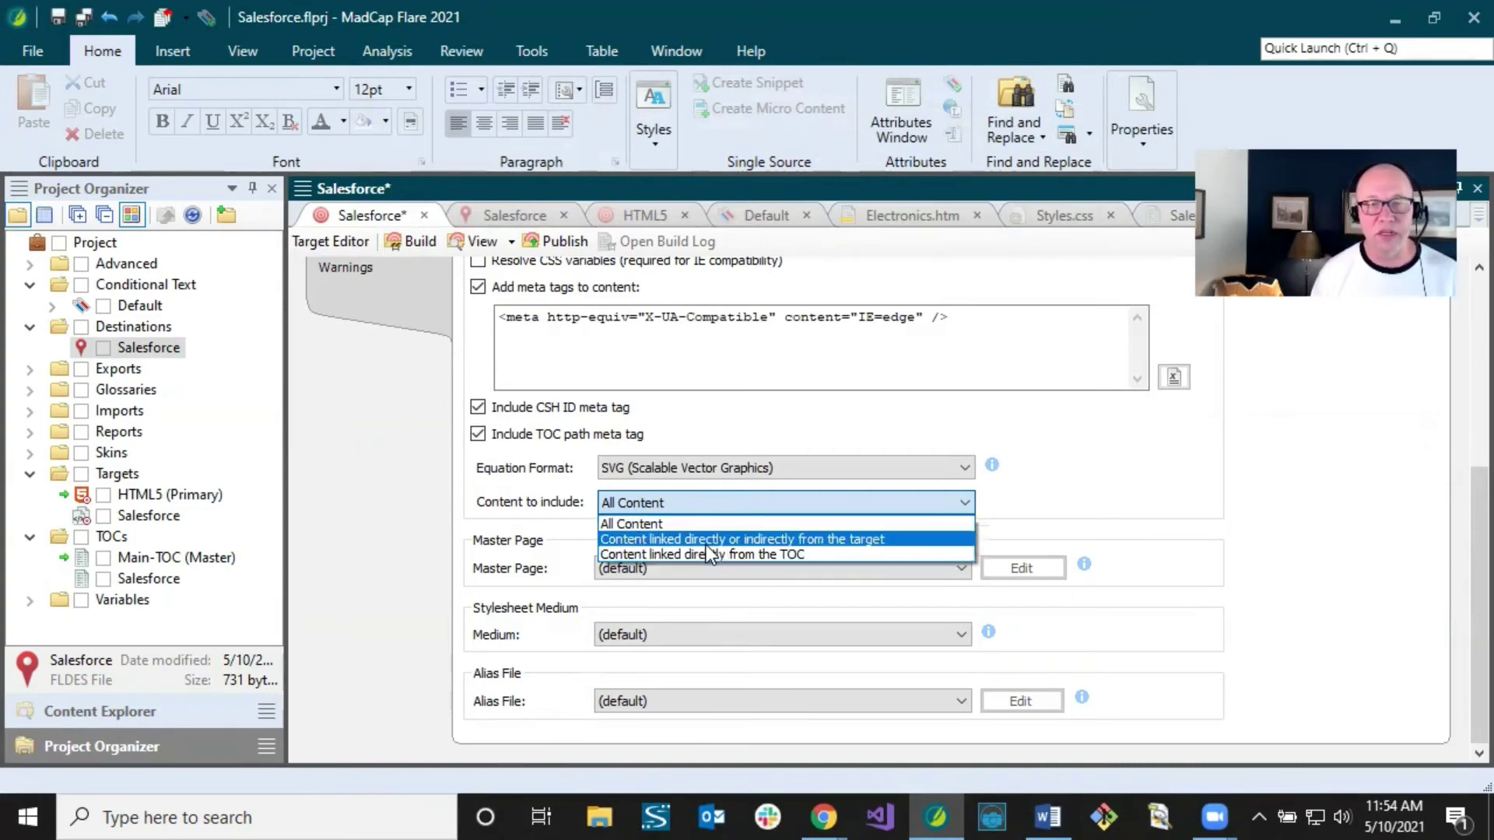
{"action": "left_click", "coordinate": [666, 504]}
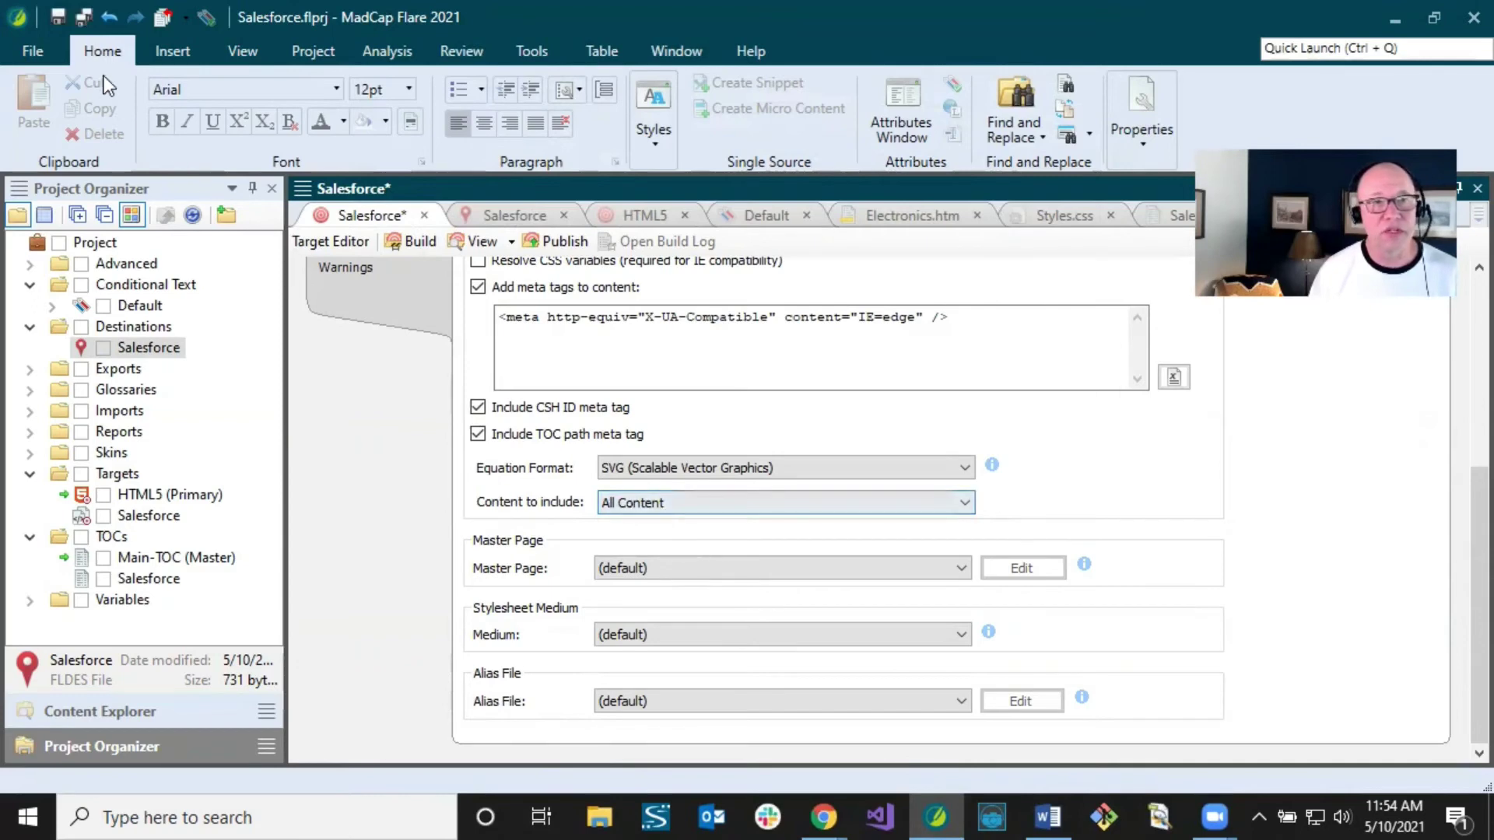
{"action": "left_click", "coordinate": [81, 17]}
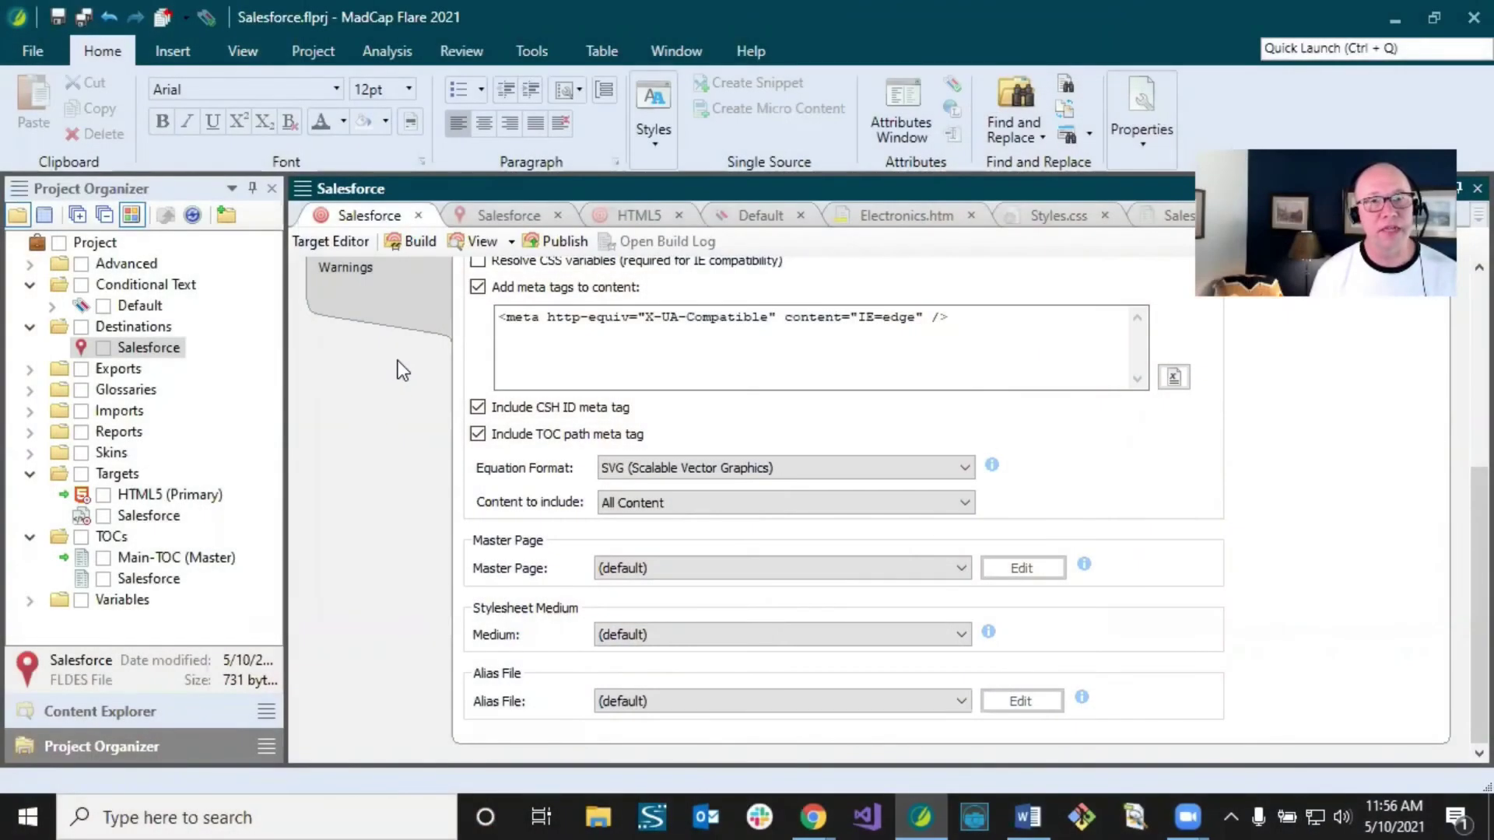
Step: Build the Salesforce target and resize the Builds panel to reveal 0 warnings and 0 errors
{"action": "left_click", "coordinate": [409, 239]}
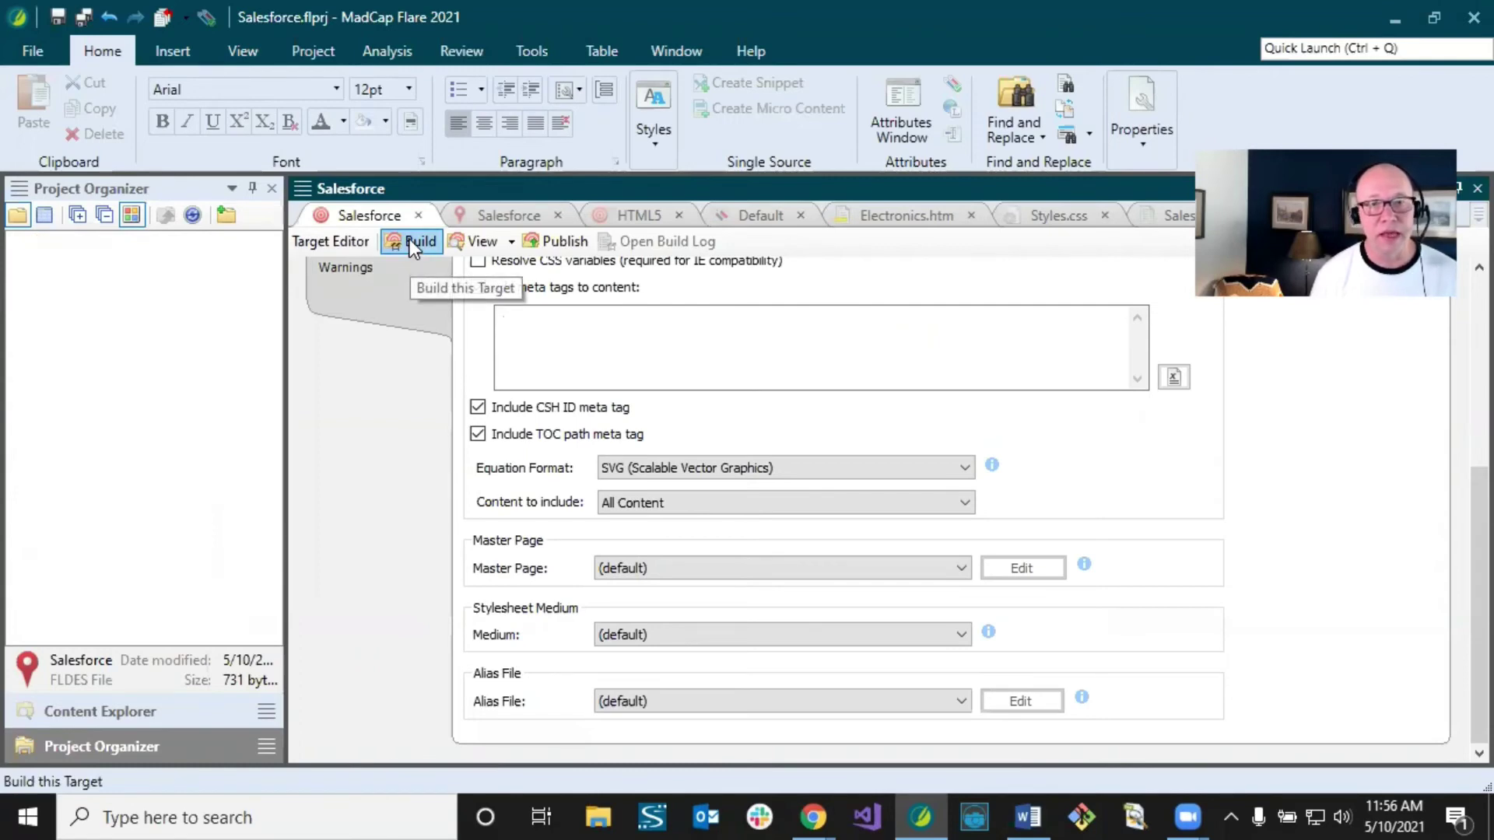
{"action": "left_click_drag", "start_coordinate": [545, 473], "coordinate": [548, 591]}
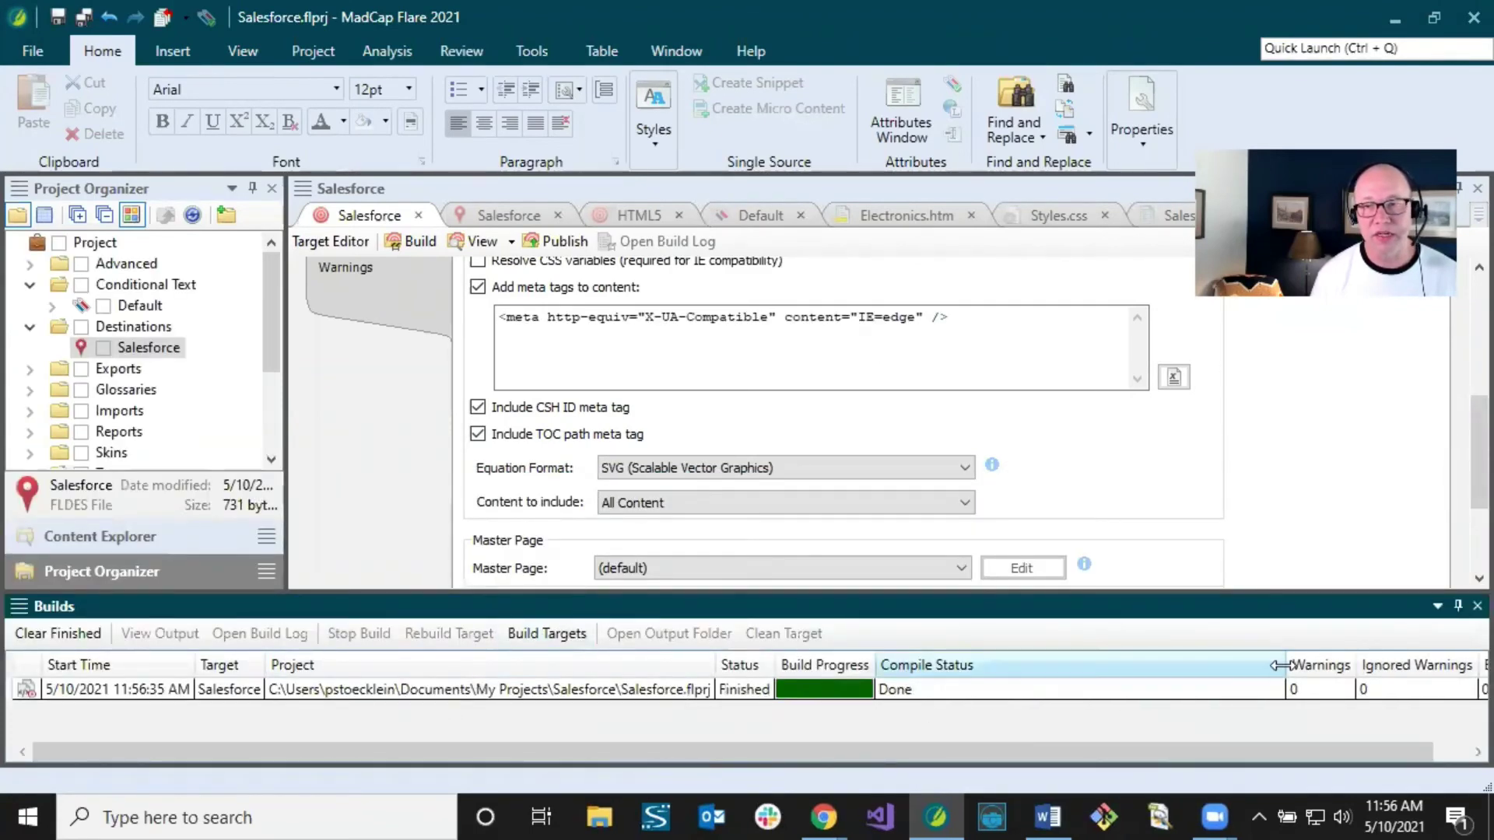
{"action": "left_click_drag", "start_coordinate": [1285, 665], "coordinate": [976, 665]}
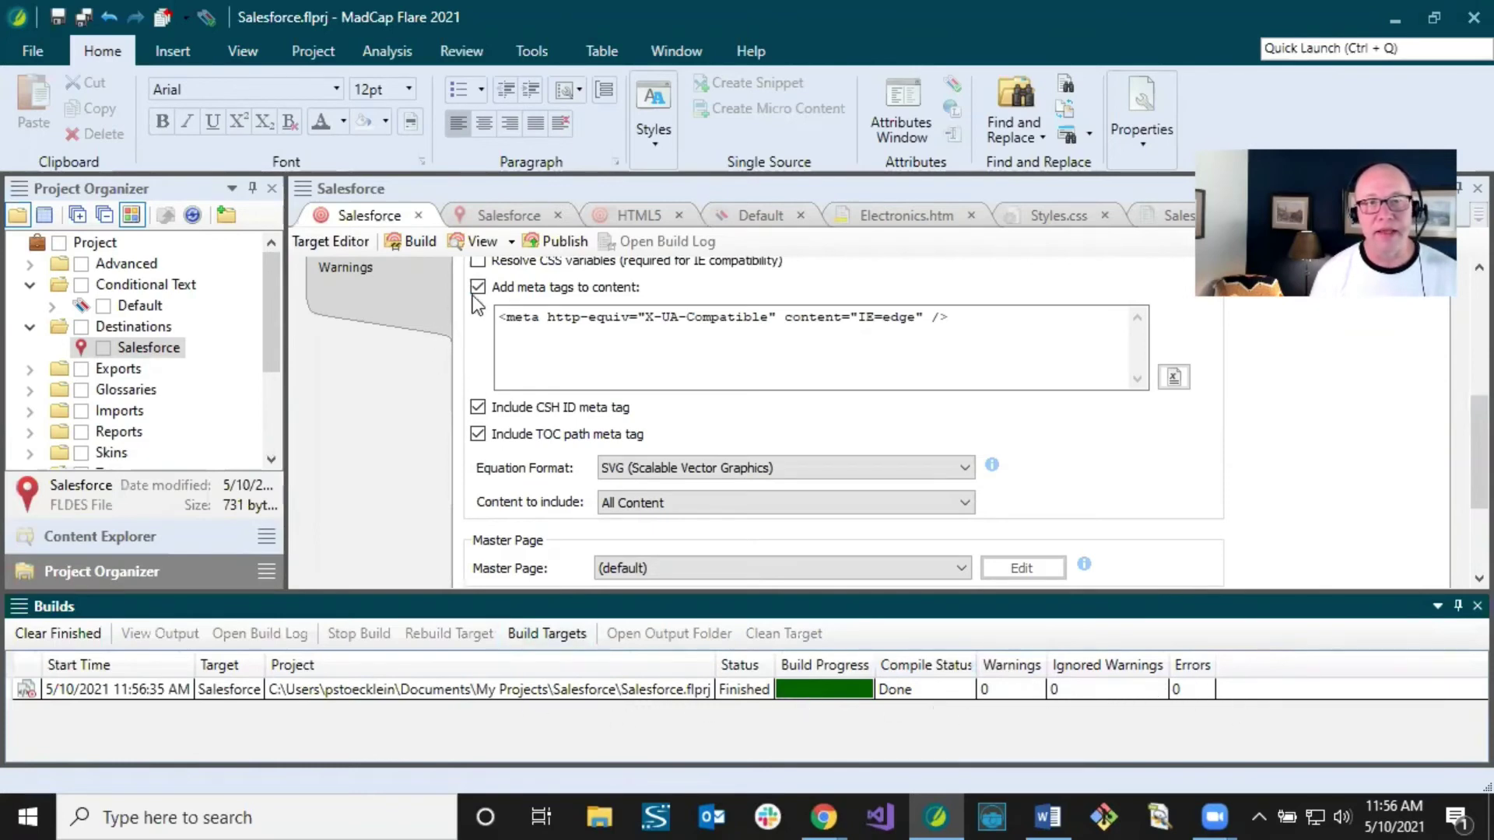
Step: Publish the Salesforce target and track the second run until it reads Publish complete with 0 errors
{"action": "left_click", "coordinate": [554, 243]}
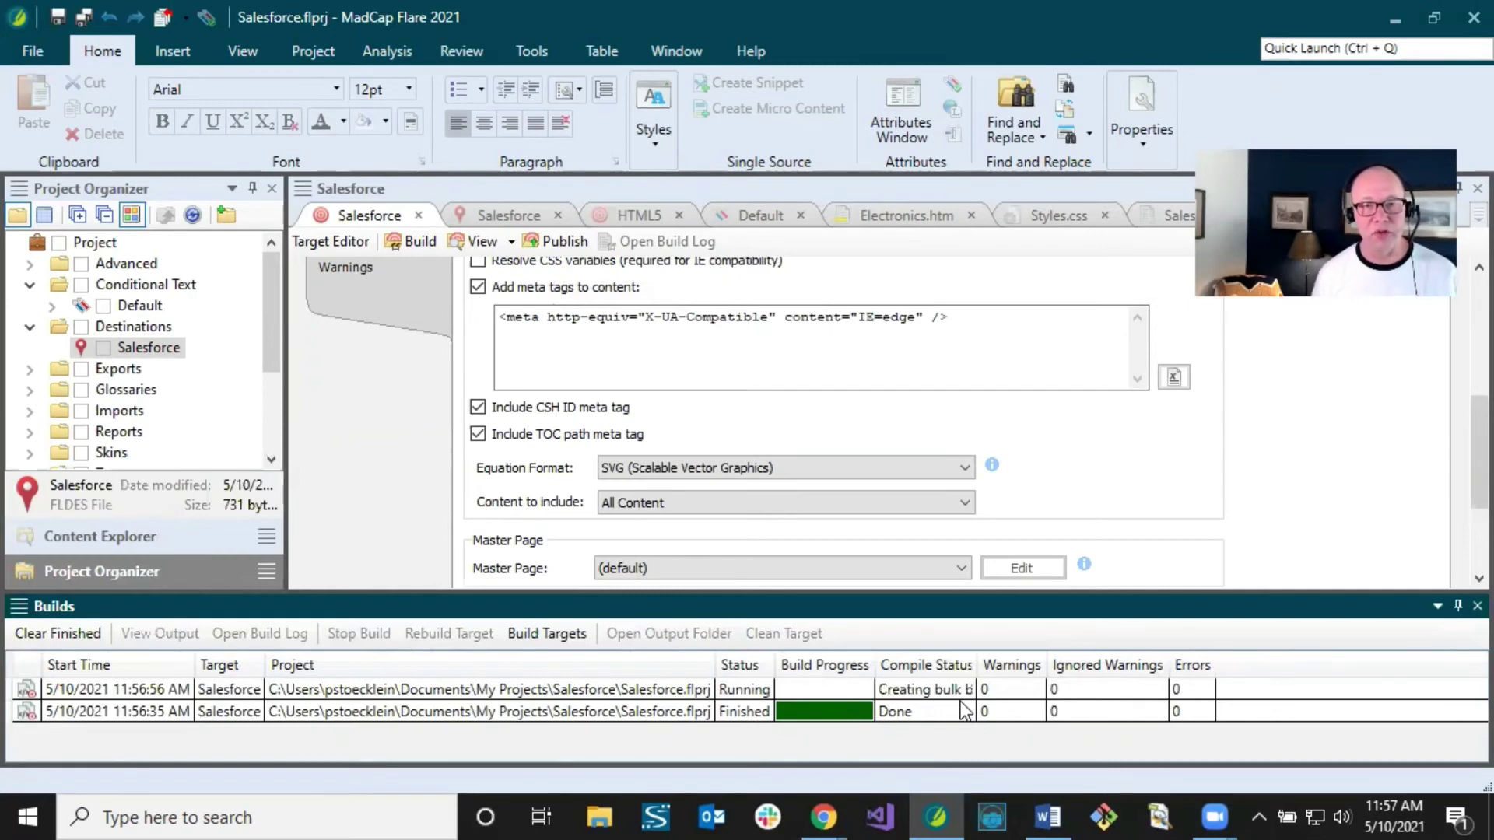
{"action": "left_click", "coordinate": [520, 713]}
{"action": "left_click", "coordinate": [531, 689]}
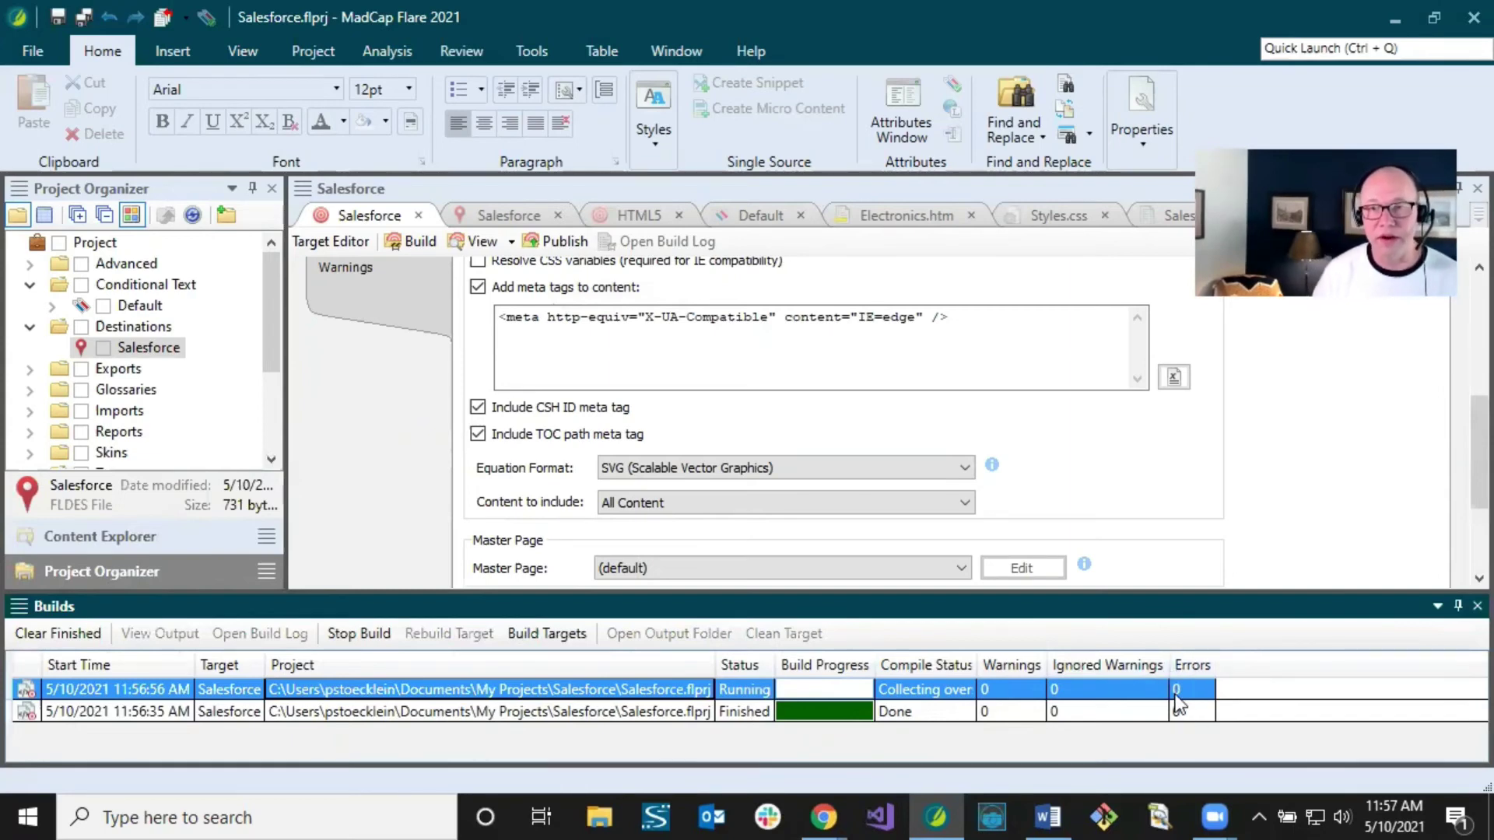
{"action": "left_click_drag", "start_coordinate": [975, 665], "coordinate": [1044, 665]}
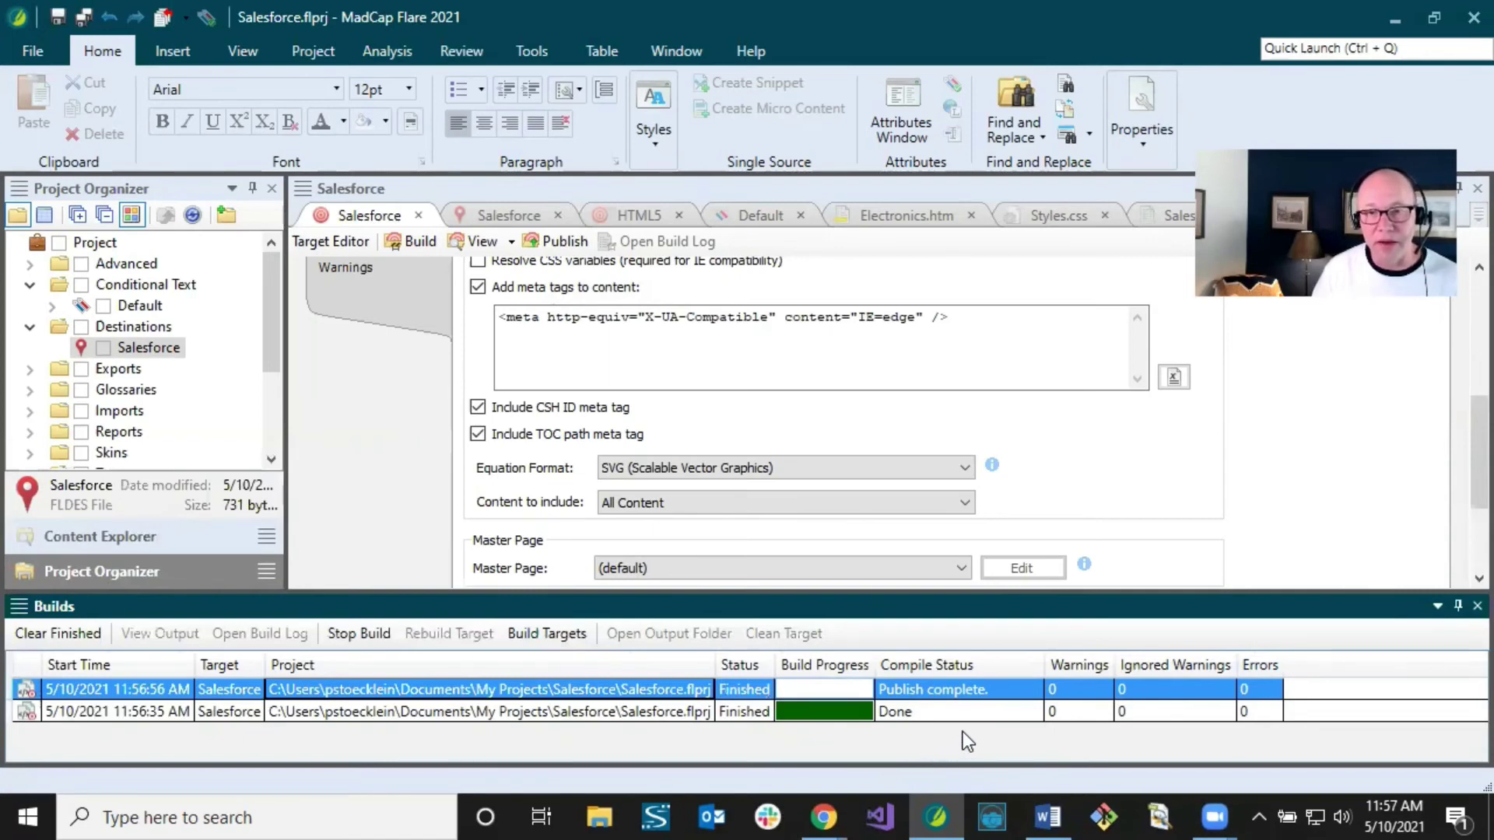
{"action": "left_click", "coordinate": [343, 691]}
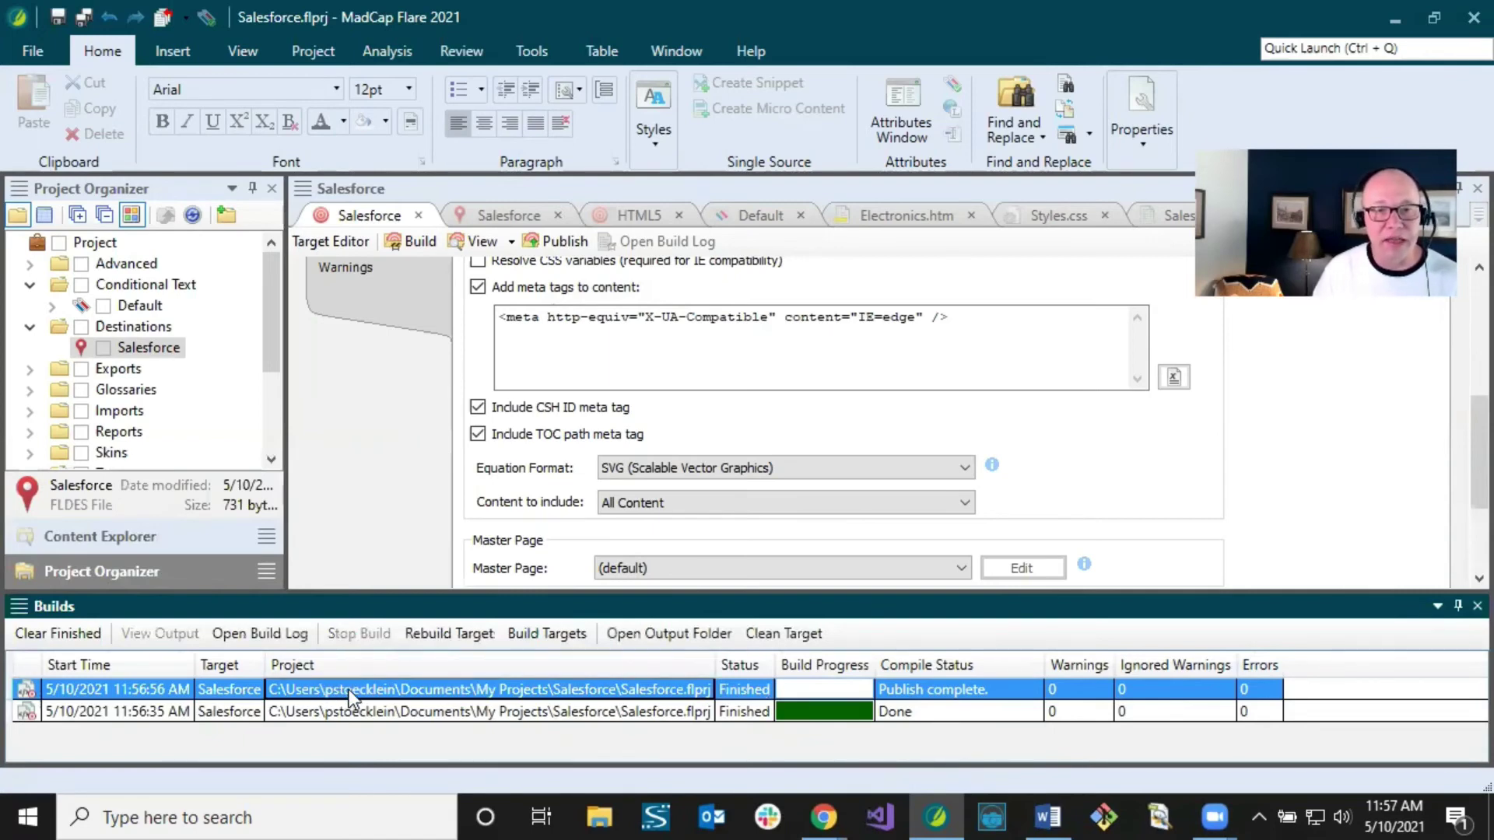
{"action": "left_click", "coordinate": [398, 711]}
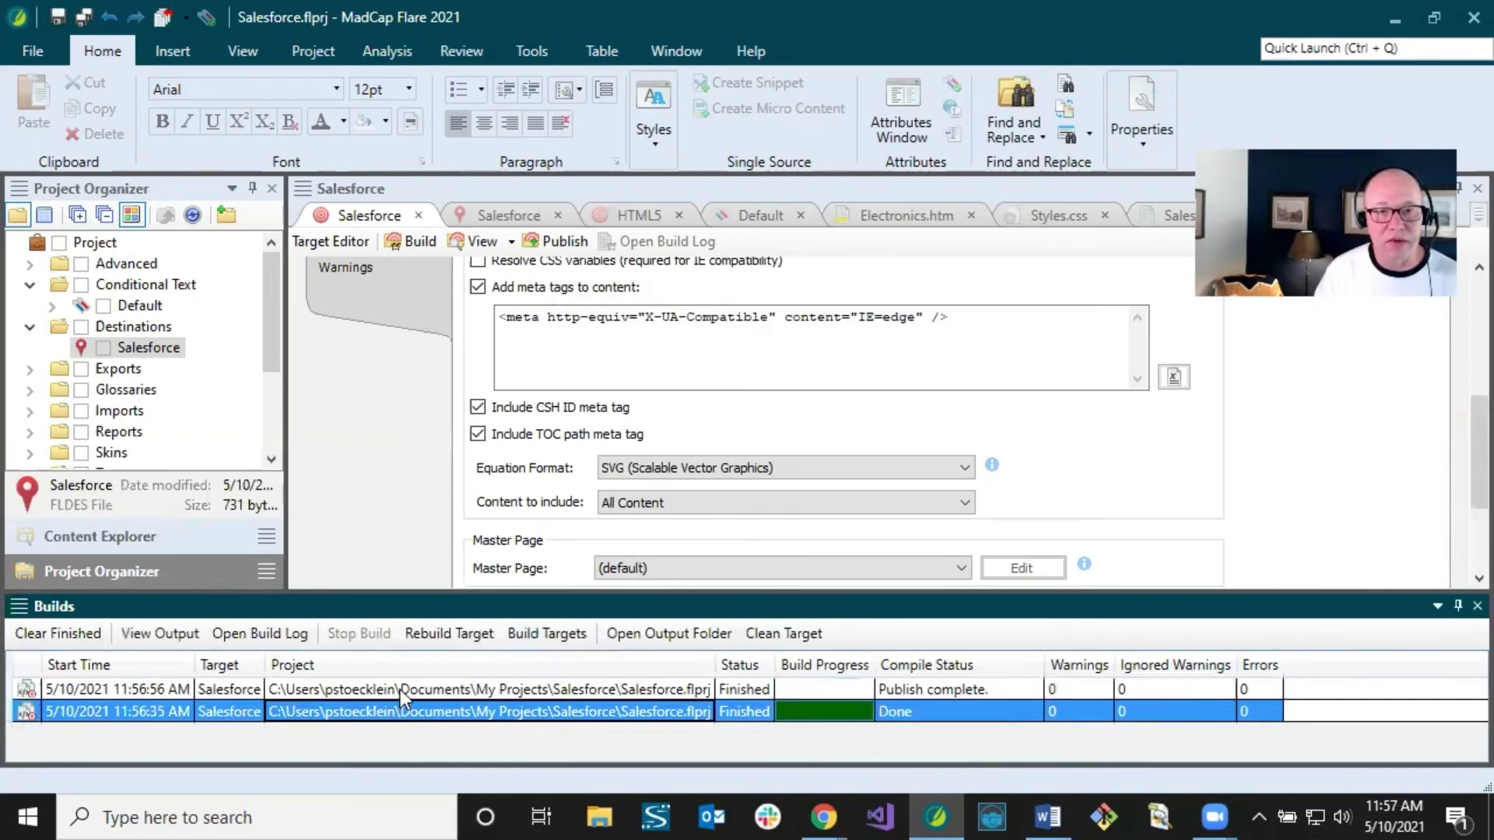
{"action": "left_click", "coordinate": [400, 689]}
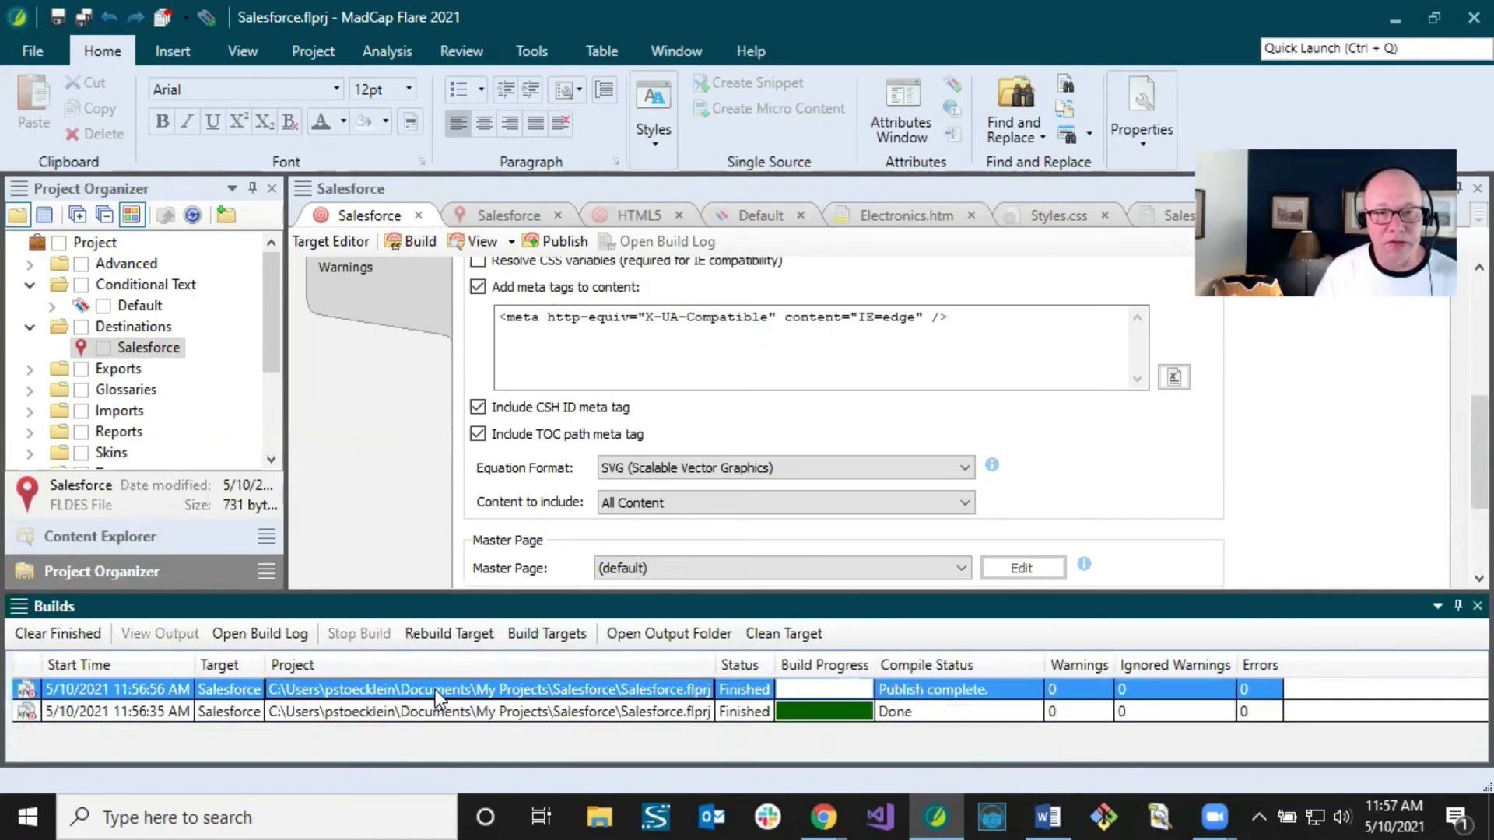
Step: Open the publish log, confirm empty Warnings and Errors tabs, and scroll Messages to Publish complete
{"action": "left_click", "coordinate": [230, 639]}
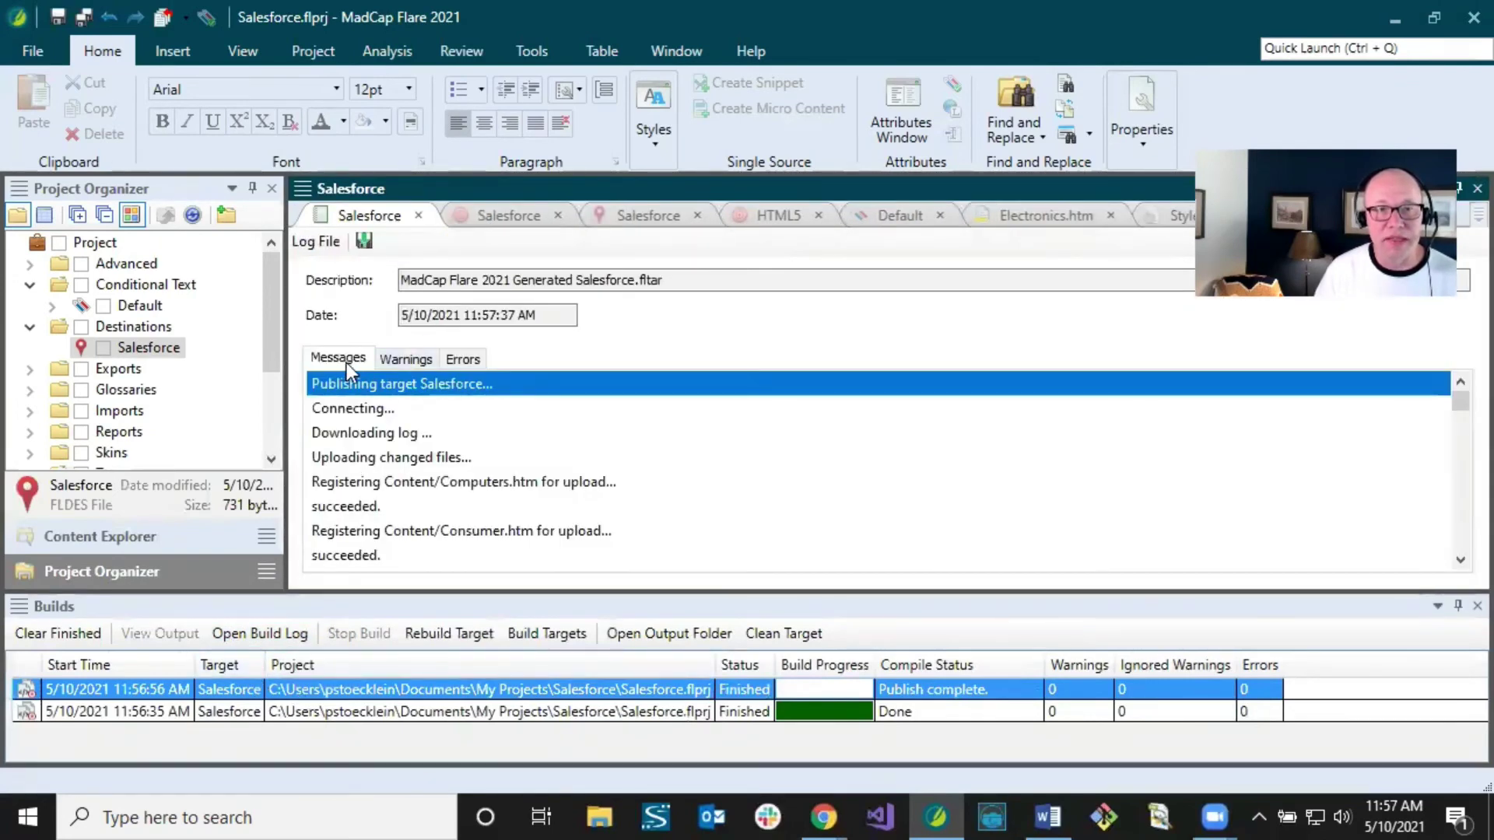
{"action": "left_click", "coordinate": [389, 359]}
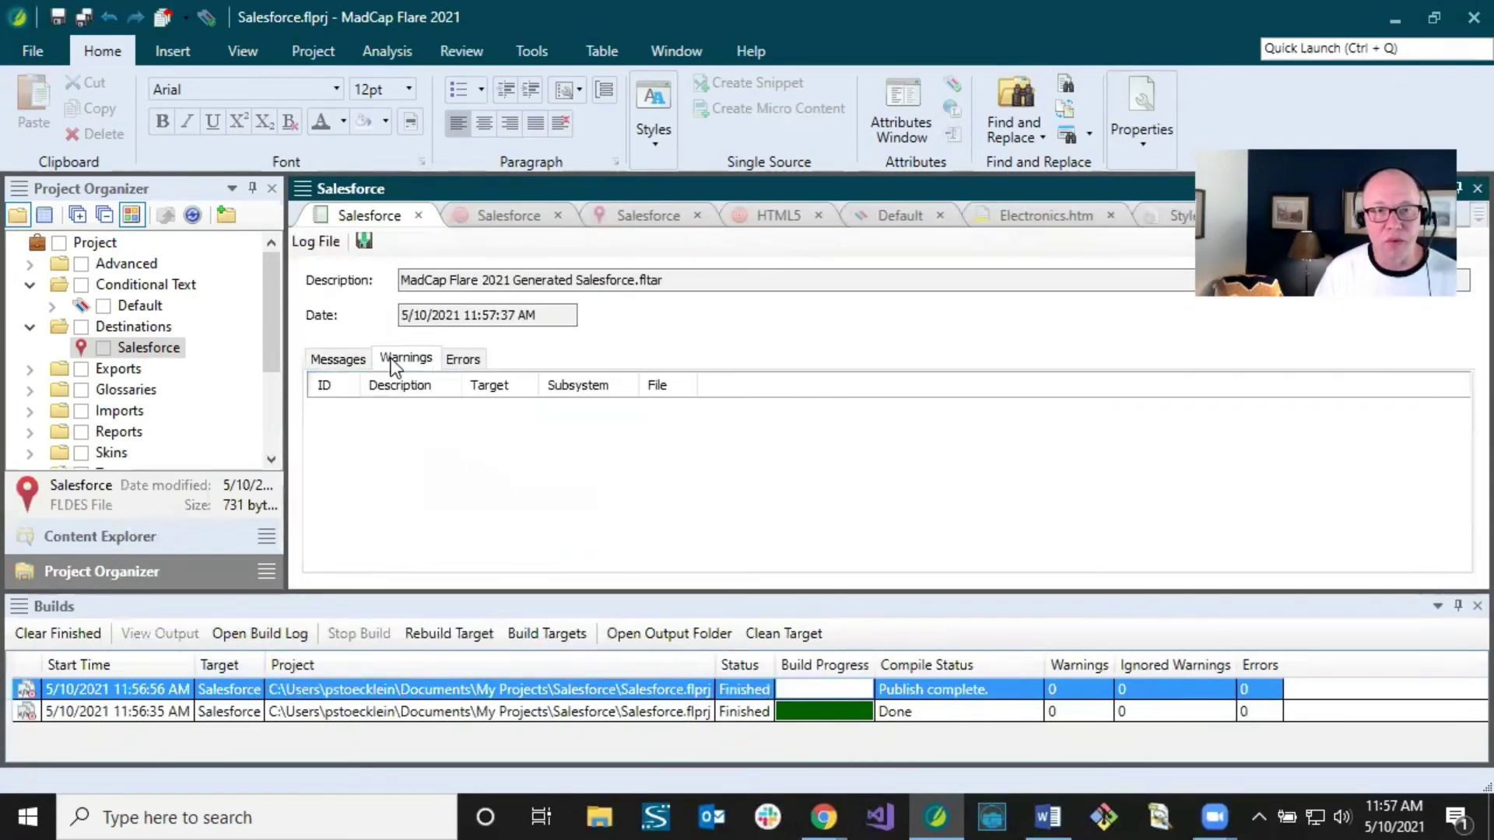
{"action": "left_click", "coordinate": [463, 358]}
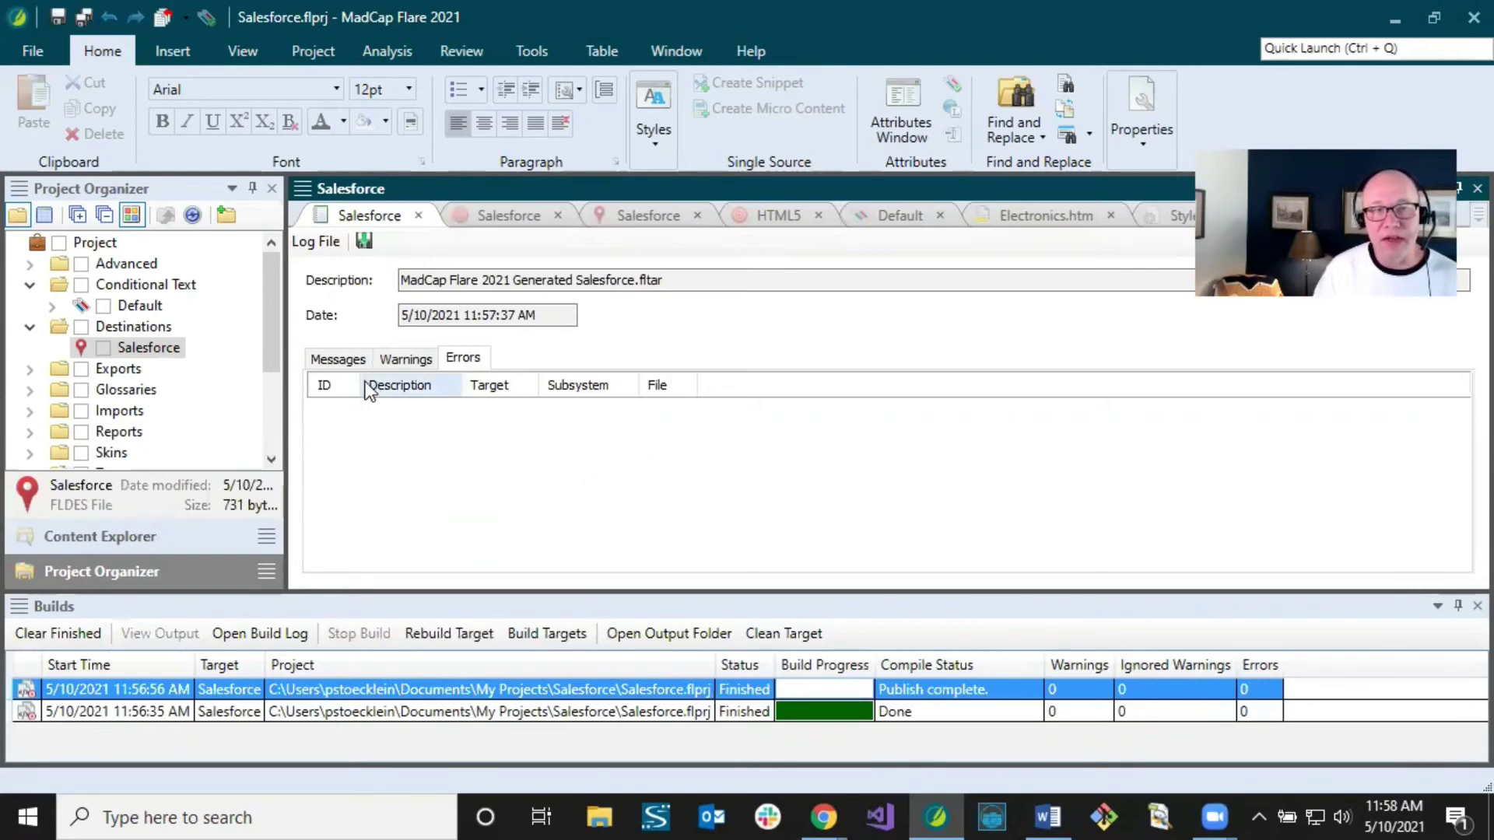
{"action": "left_click", "coordinate": [343, 361]}
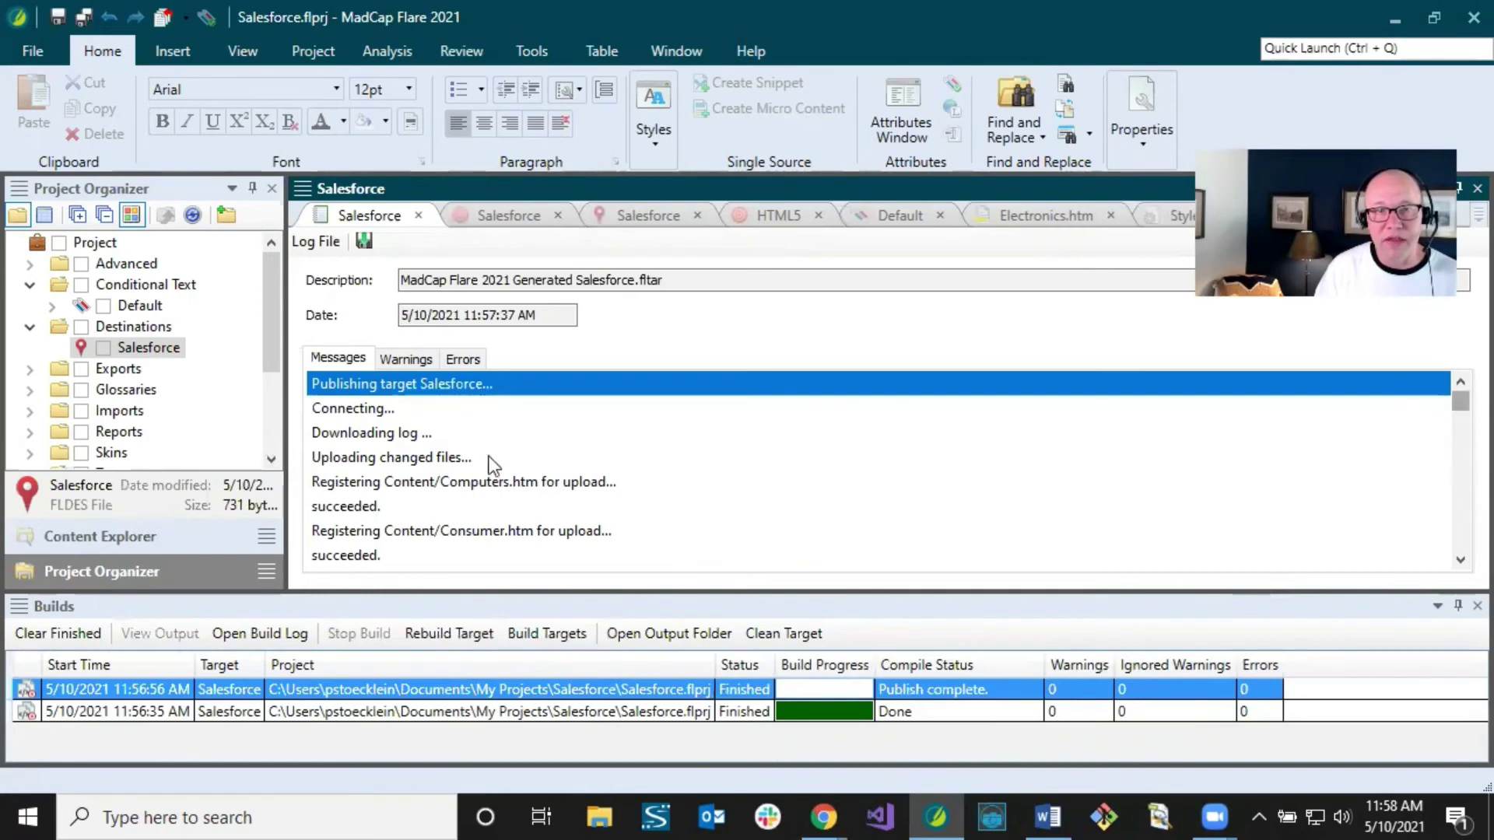
{"action": "left_click_drag", "start_coordinate": [1458, 403], "coordinate": [1459, 548]}
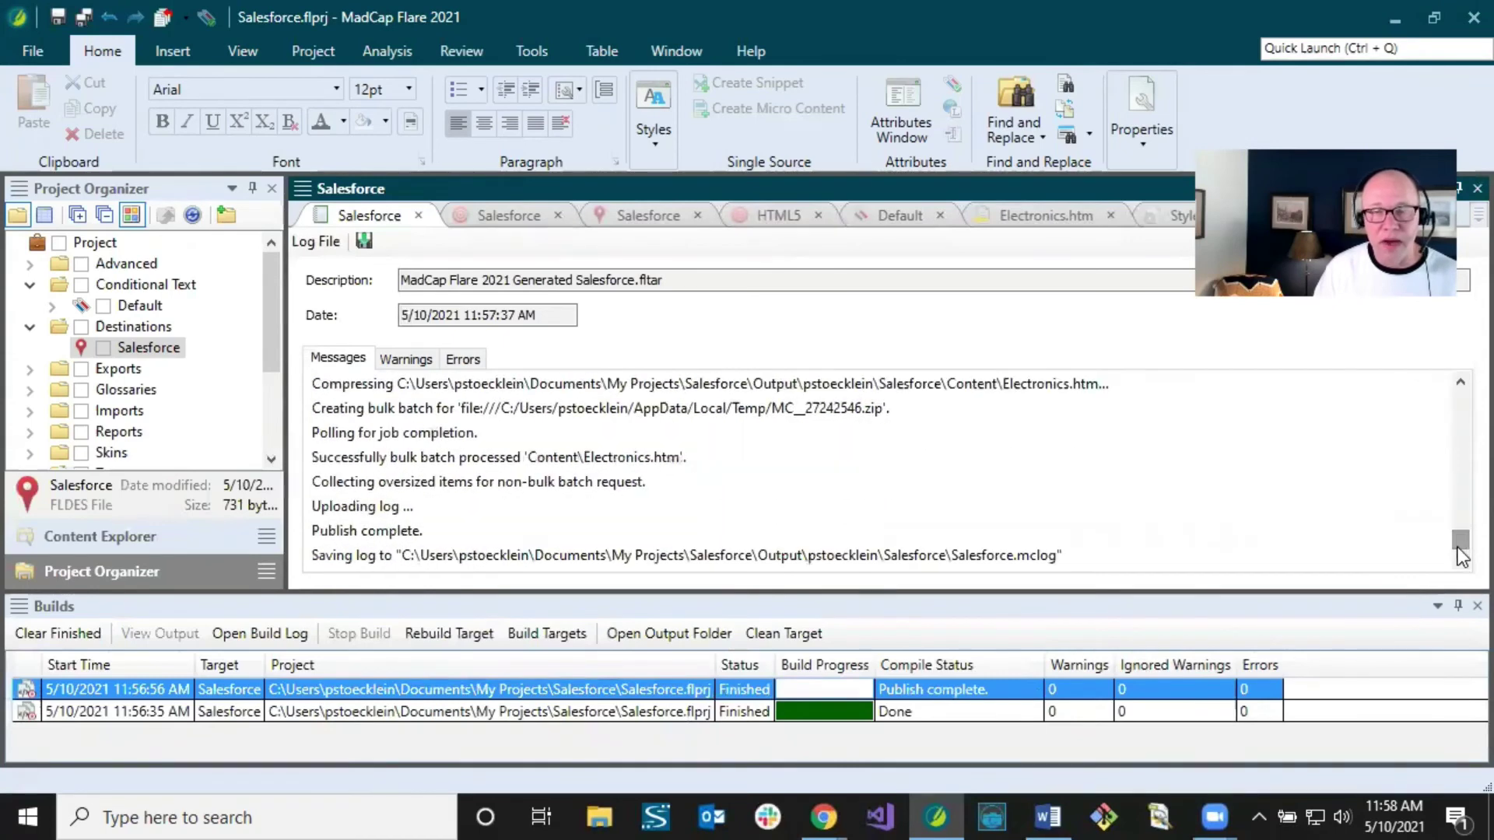
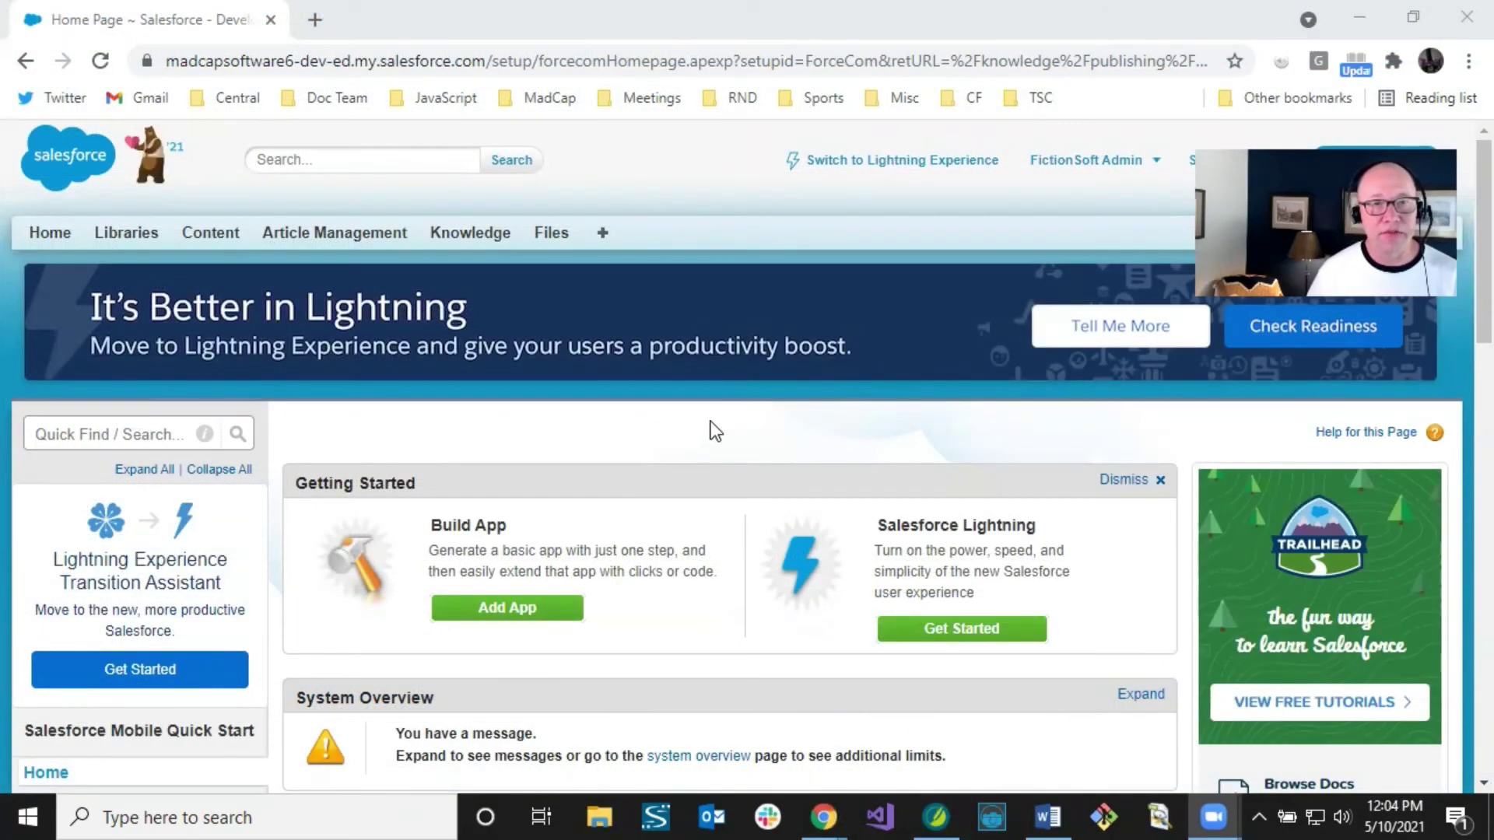
Step: List the 19 published Knowledge articles under Article Management in Salesforce Classic
{"action": "left_click", "coordinate": [358, 238]}
{"action": "left_click", "coordinate": [356, 235]}
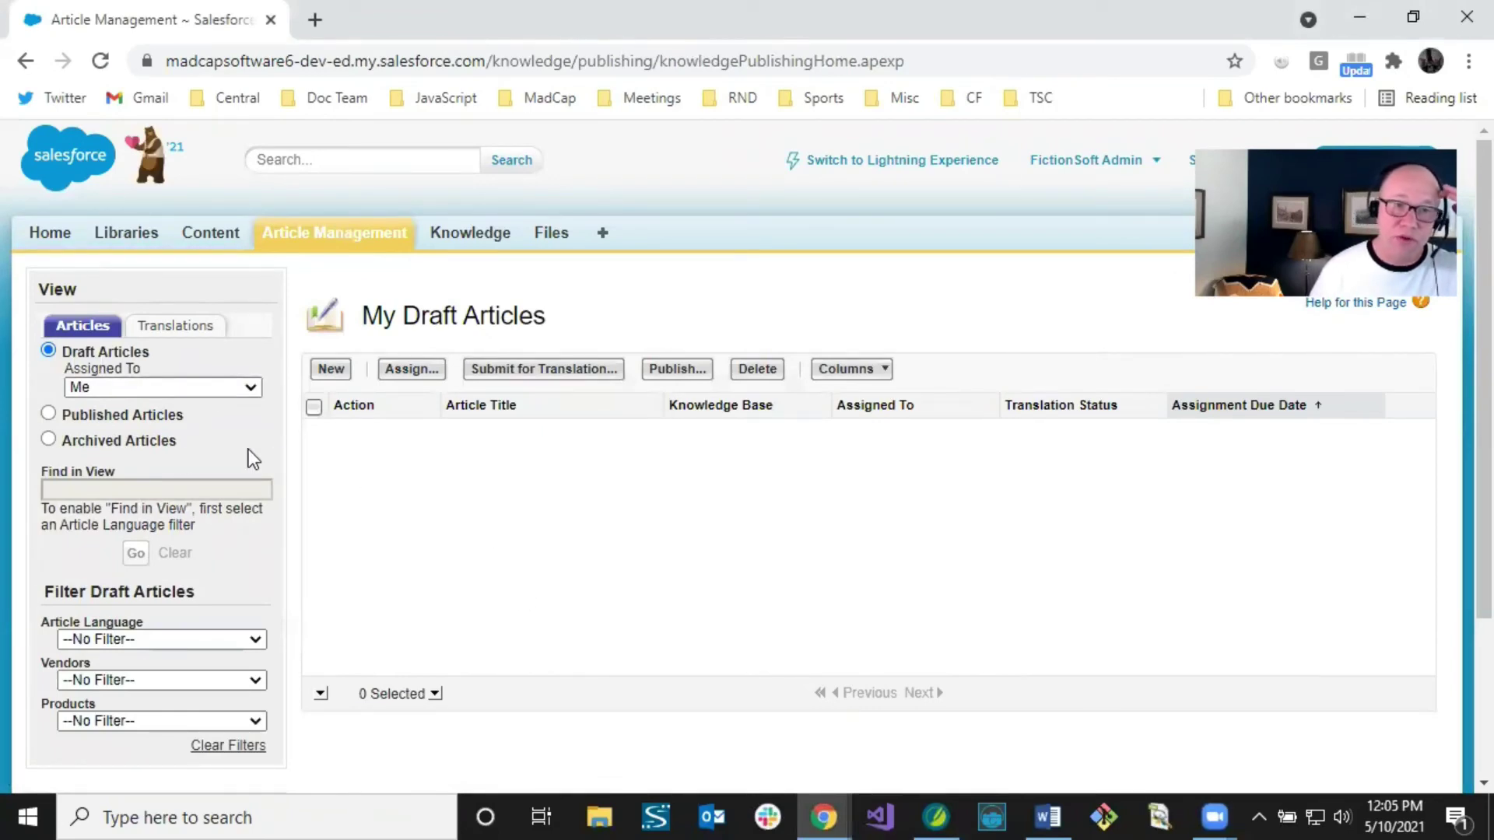
{"action": "left_click", "coordinate": [49, 414]}
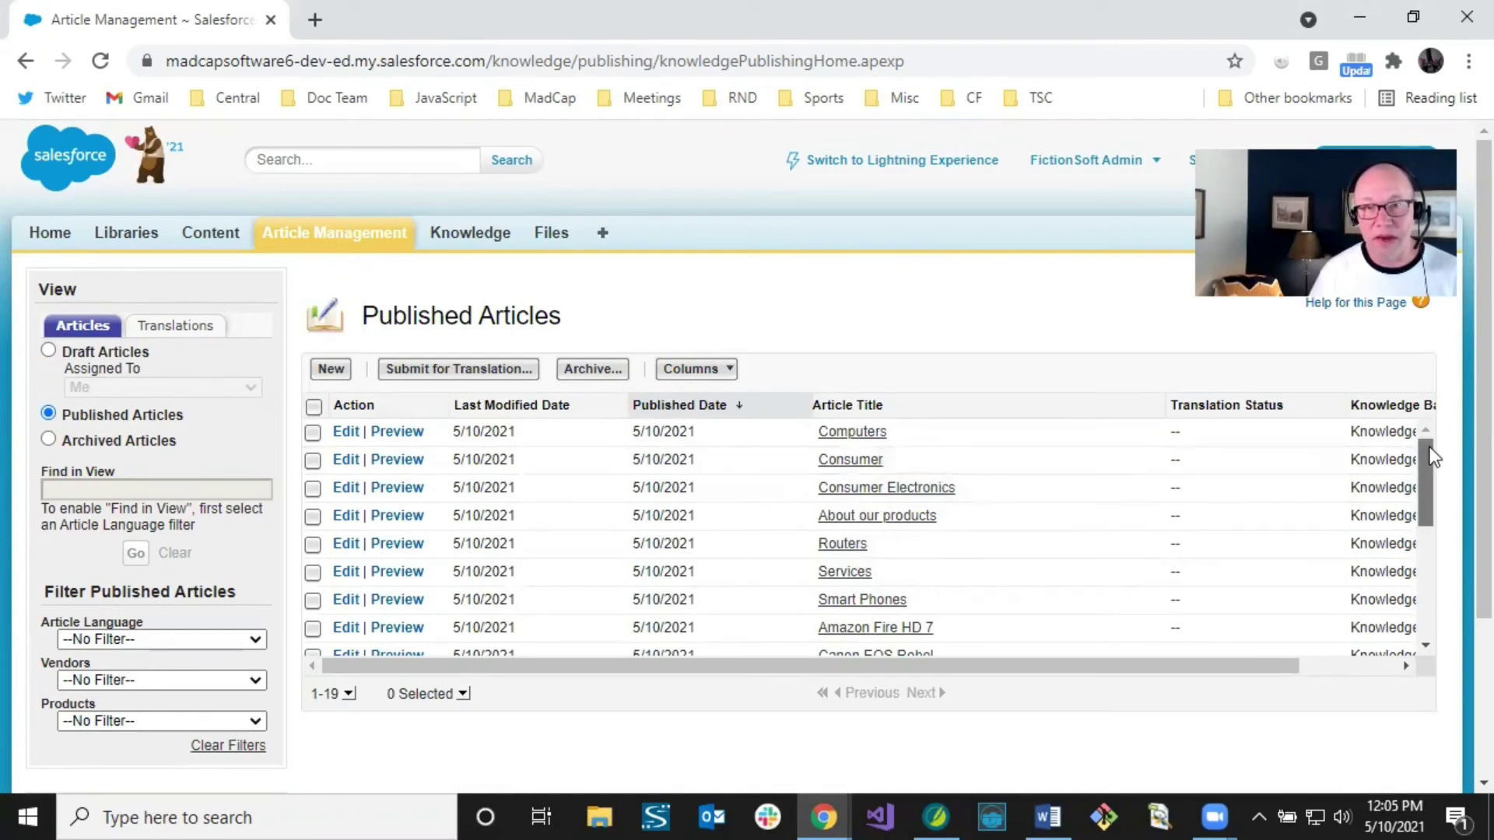
{"action": "left_click_drag", "start_coordinate": [1434, 458], "coordinate": [1434, 513]}
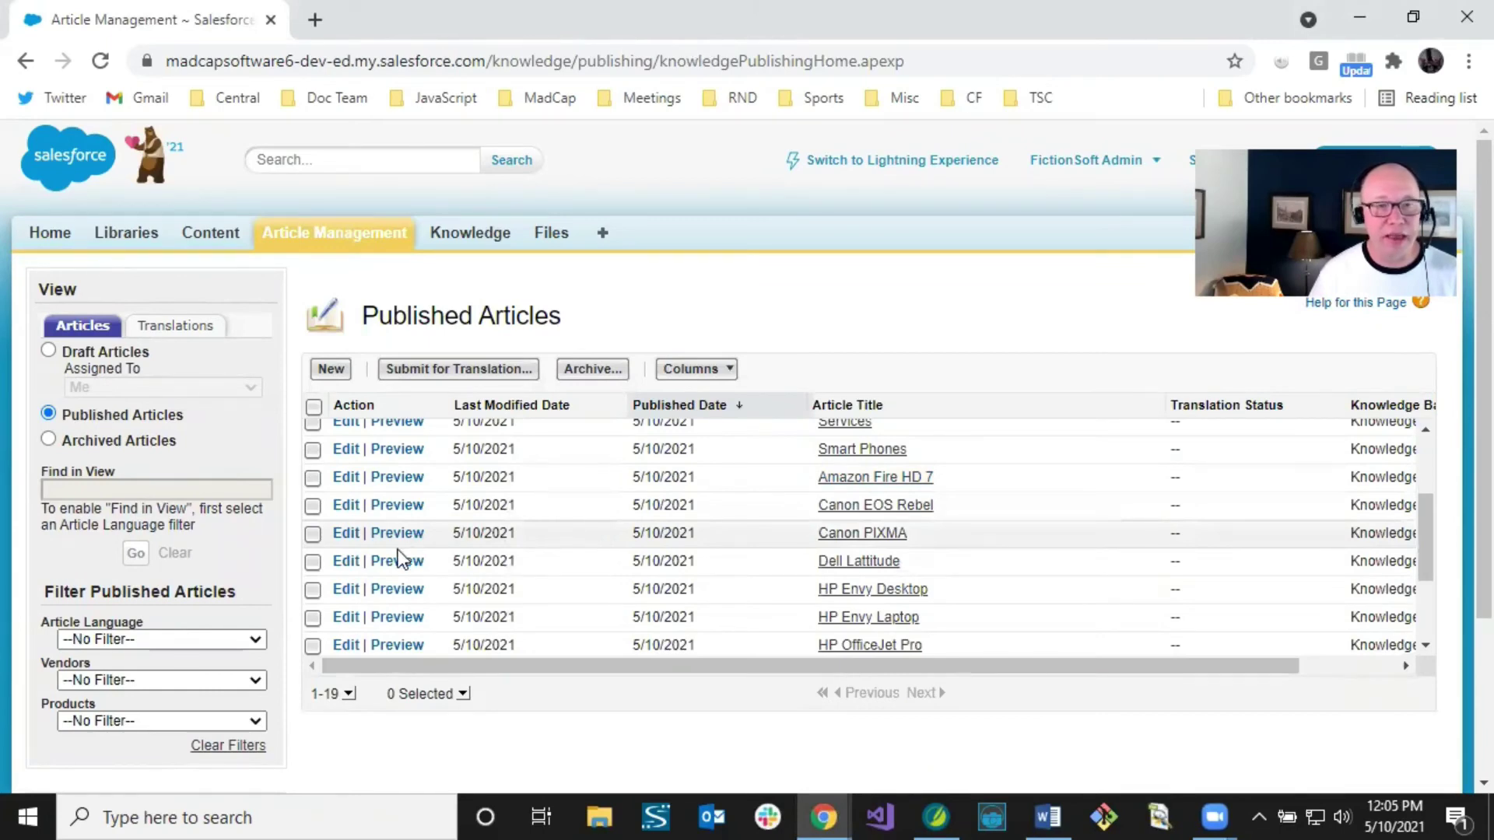
Step: Try the Hewlett Packard vendor and Smart Phones product filters, clearing each afterwards
{"action": "left_click", "coordinate": [255, 679]}
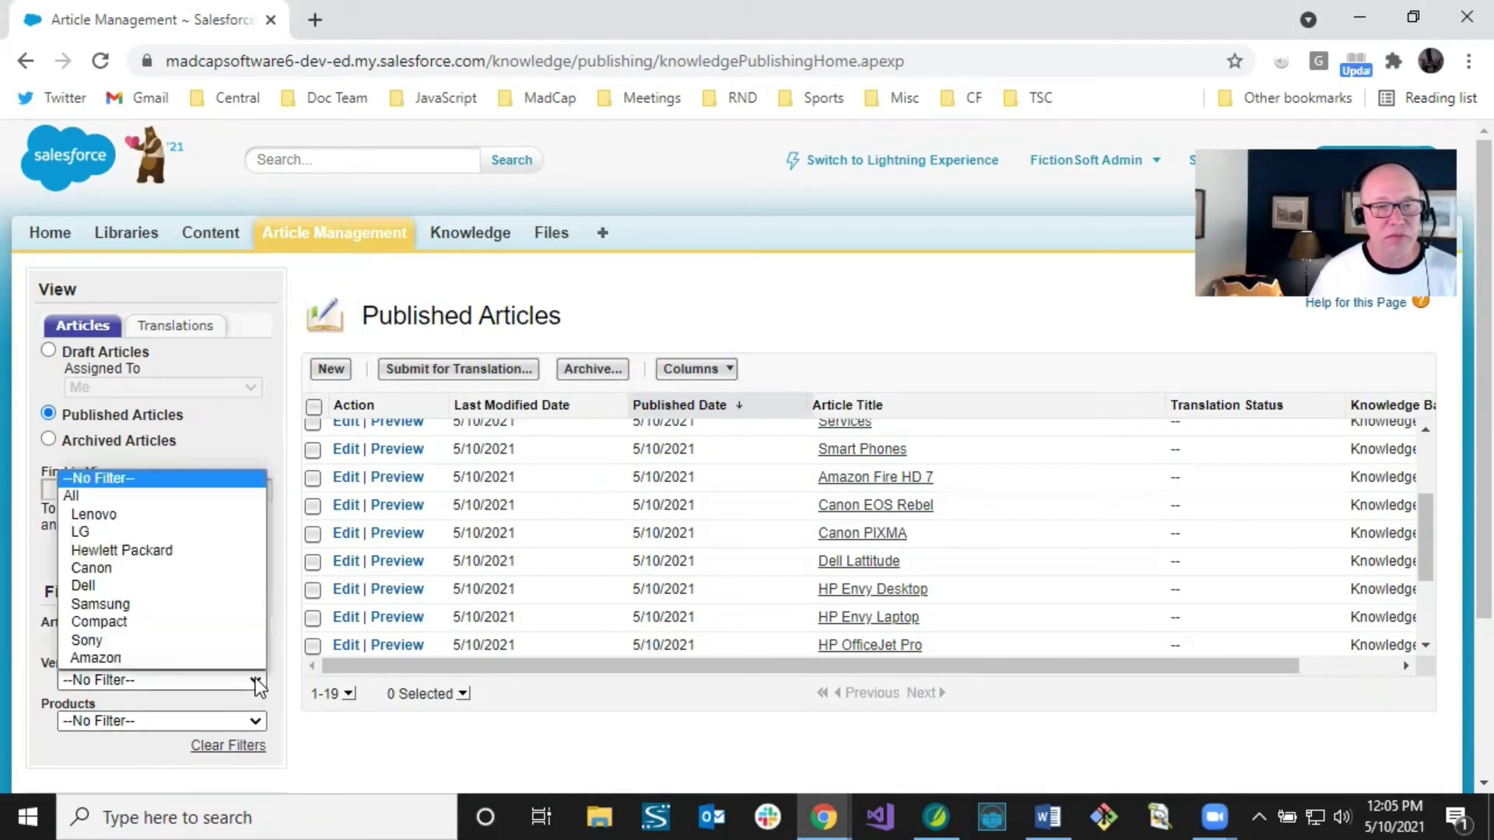
{"action": "left_click", "coordinate": [147, 551]}
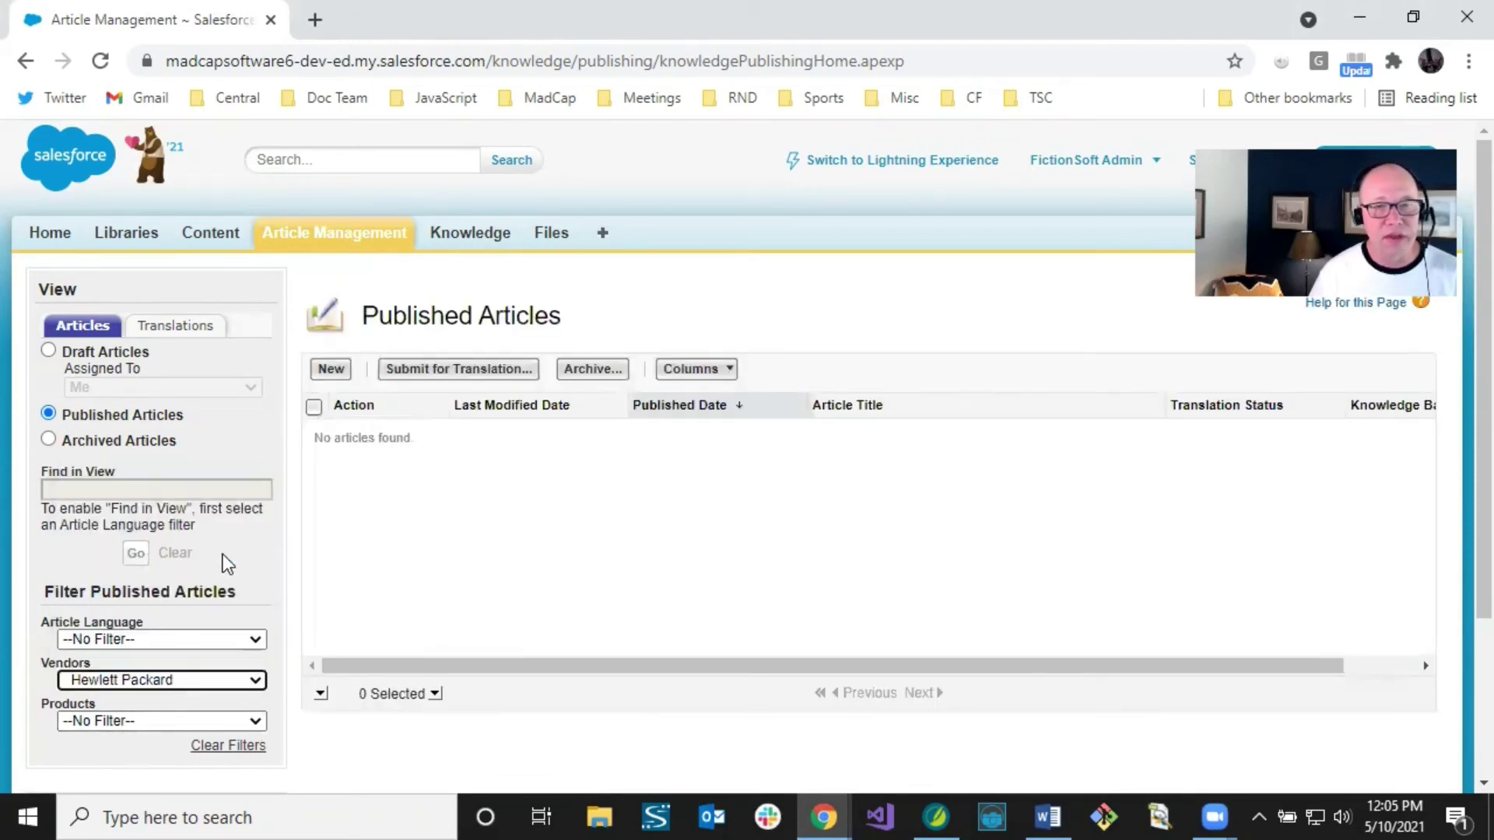
{"action": "left_click", "coordinate": [231, 745]}
{"action": "left_click", "coordinate": [259, 722]}
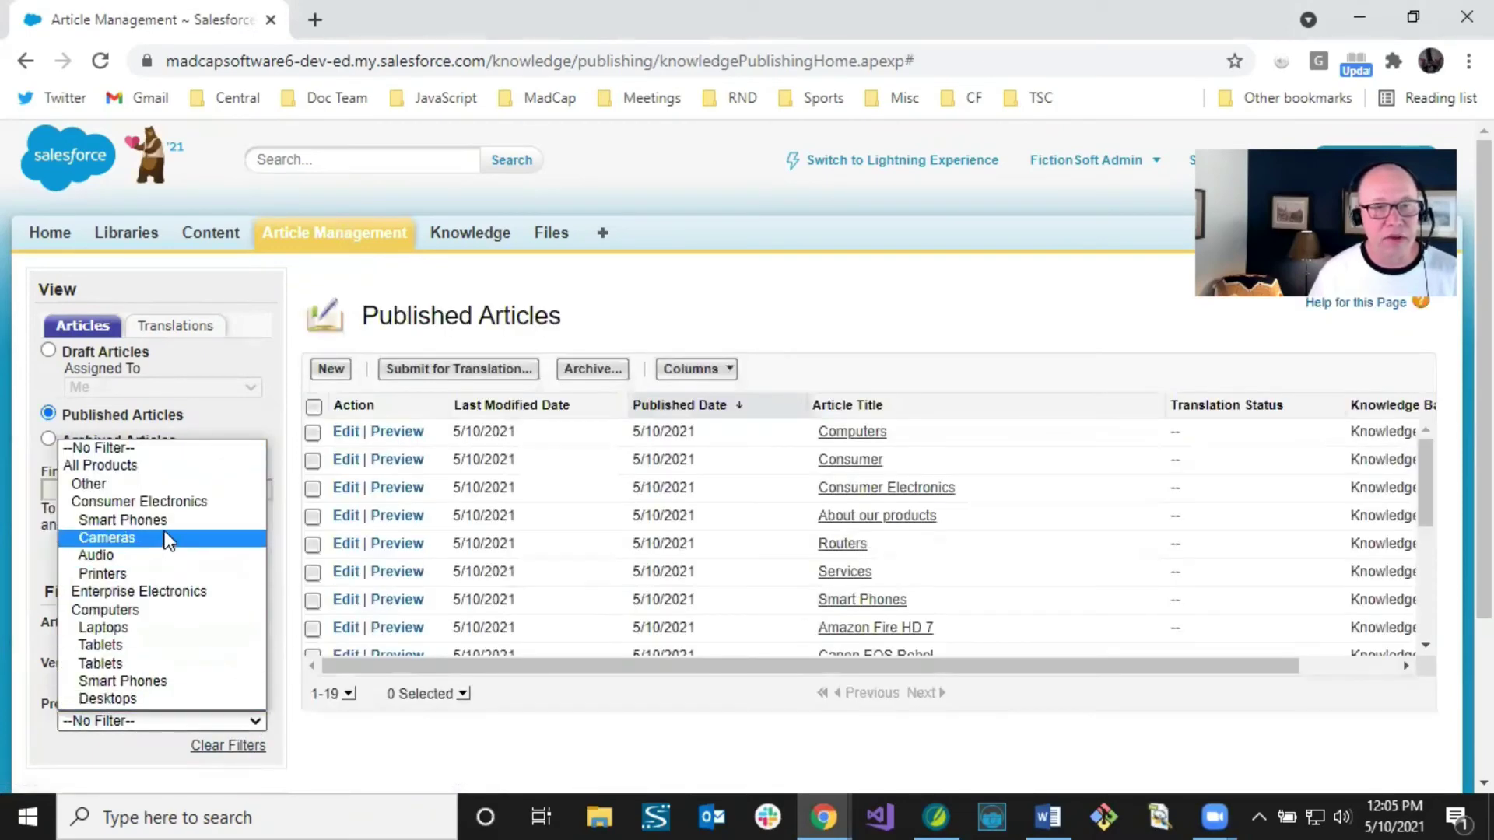
{"action": "left_click", "coordinate": [202, 518]}
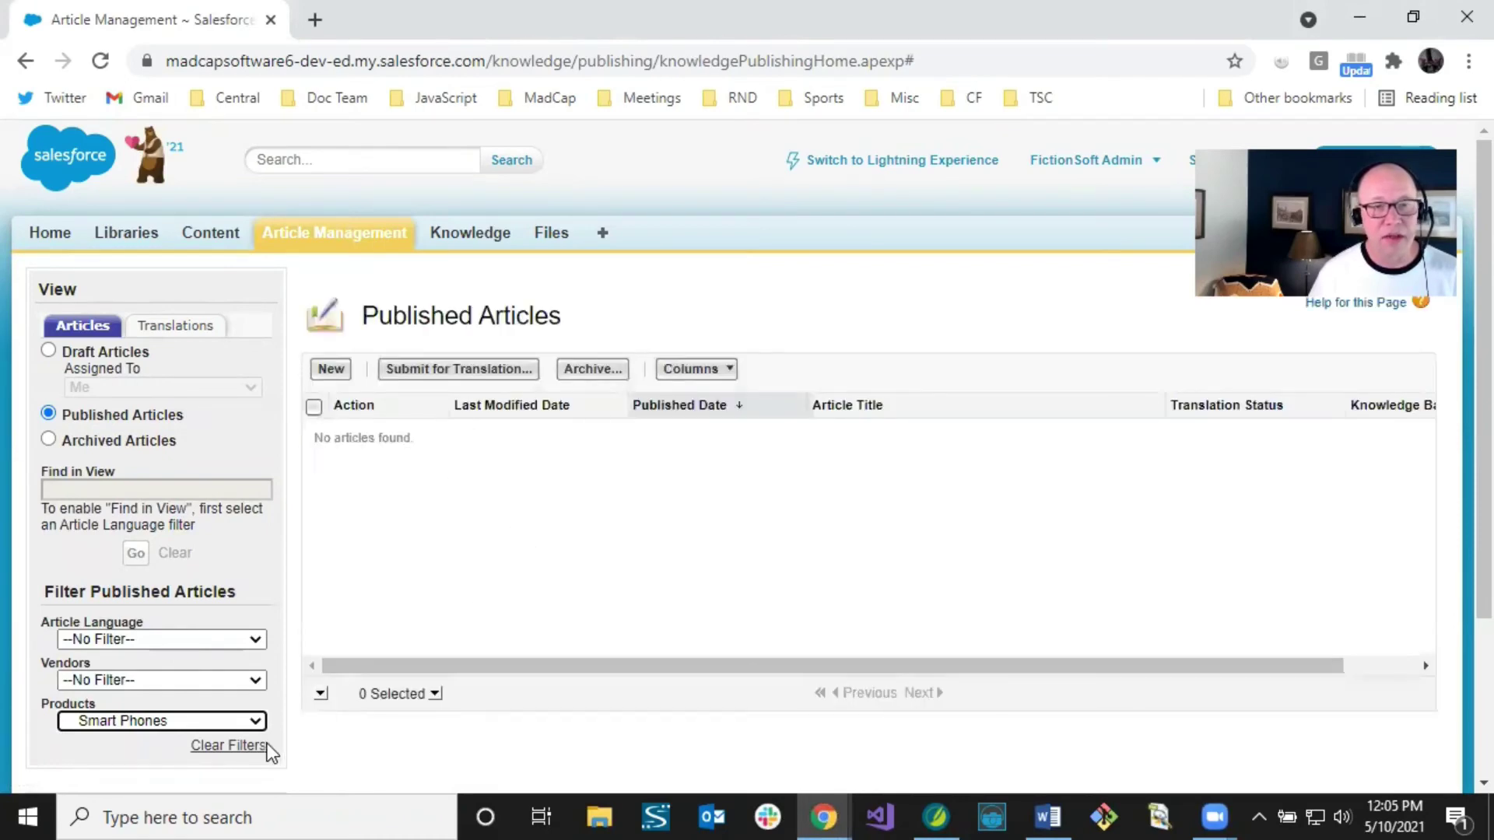
{"action": "left_click", "coordinate": [237, 747]}
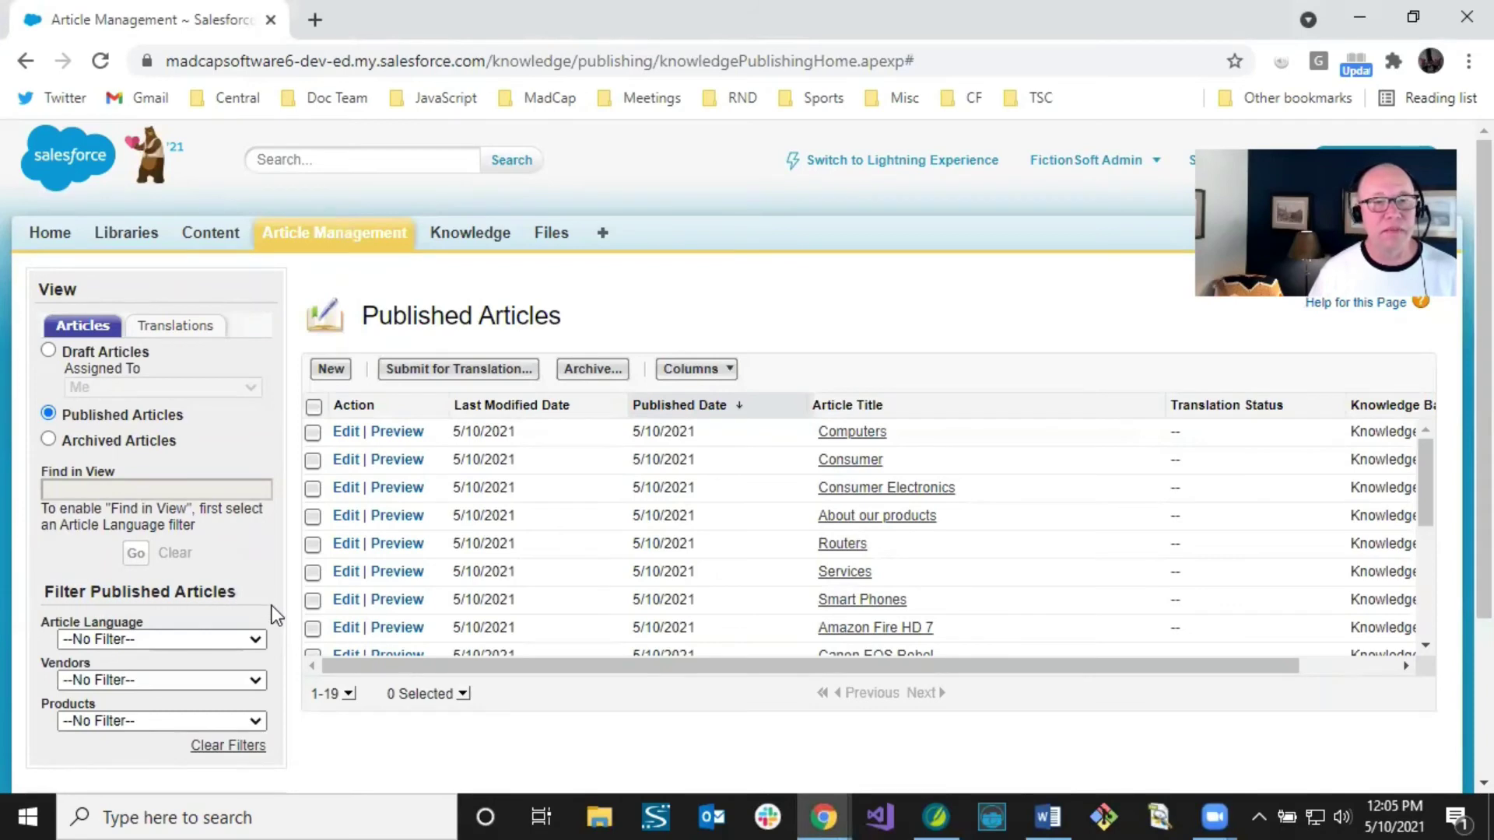
Step: Filter products to Other and open the Consumer Electronics article
{"action": "left_click", "coordinate": [258, 722]}
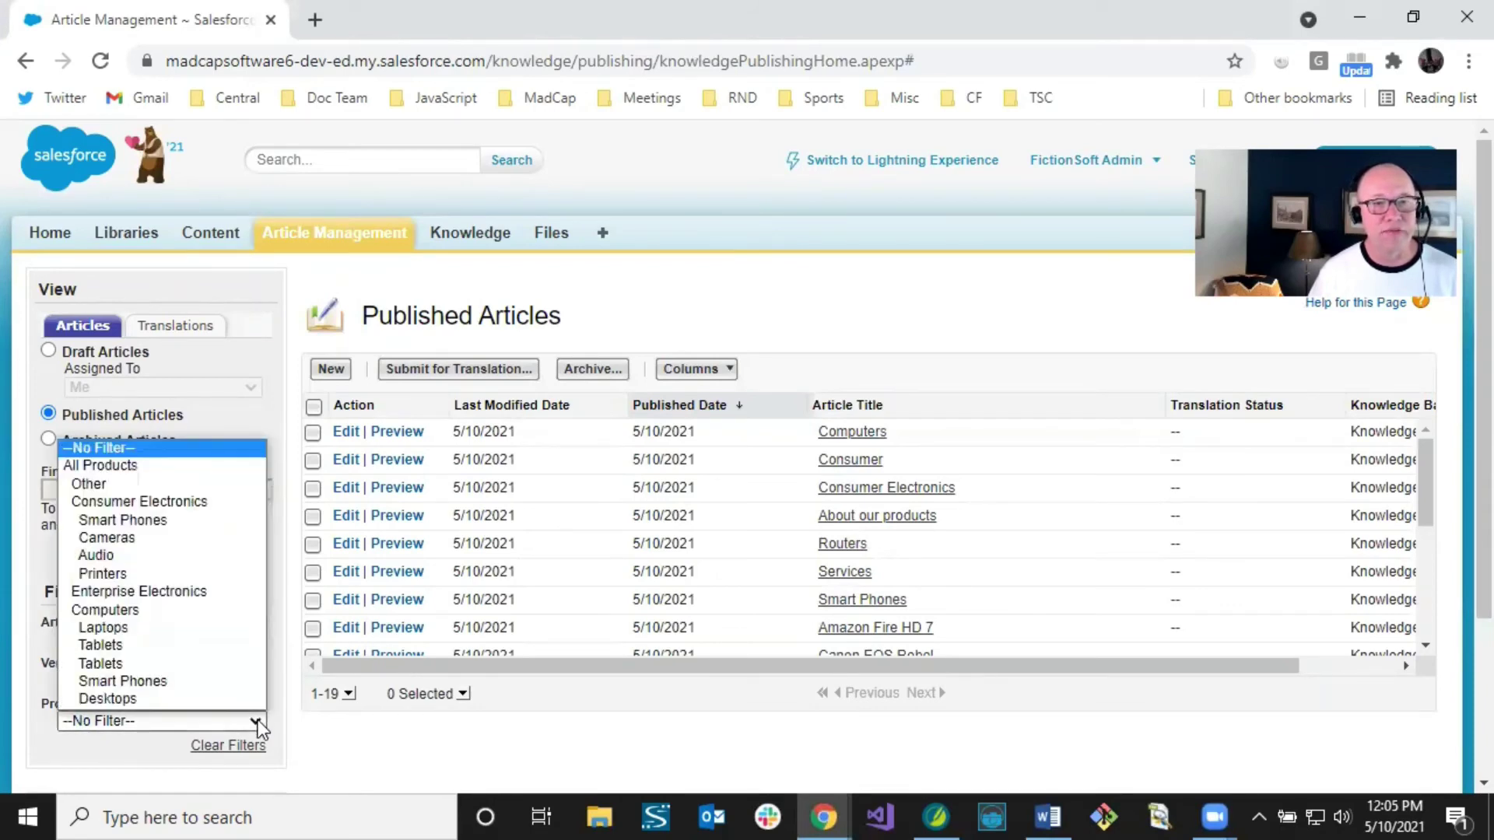
{"action": "left_click", "coordinate": [121, 484]}
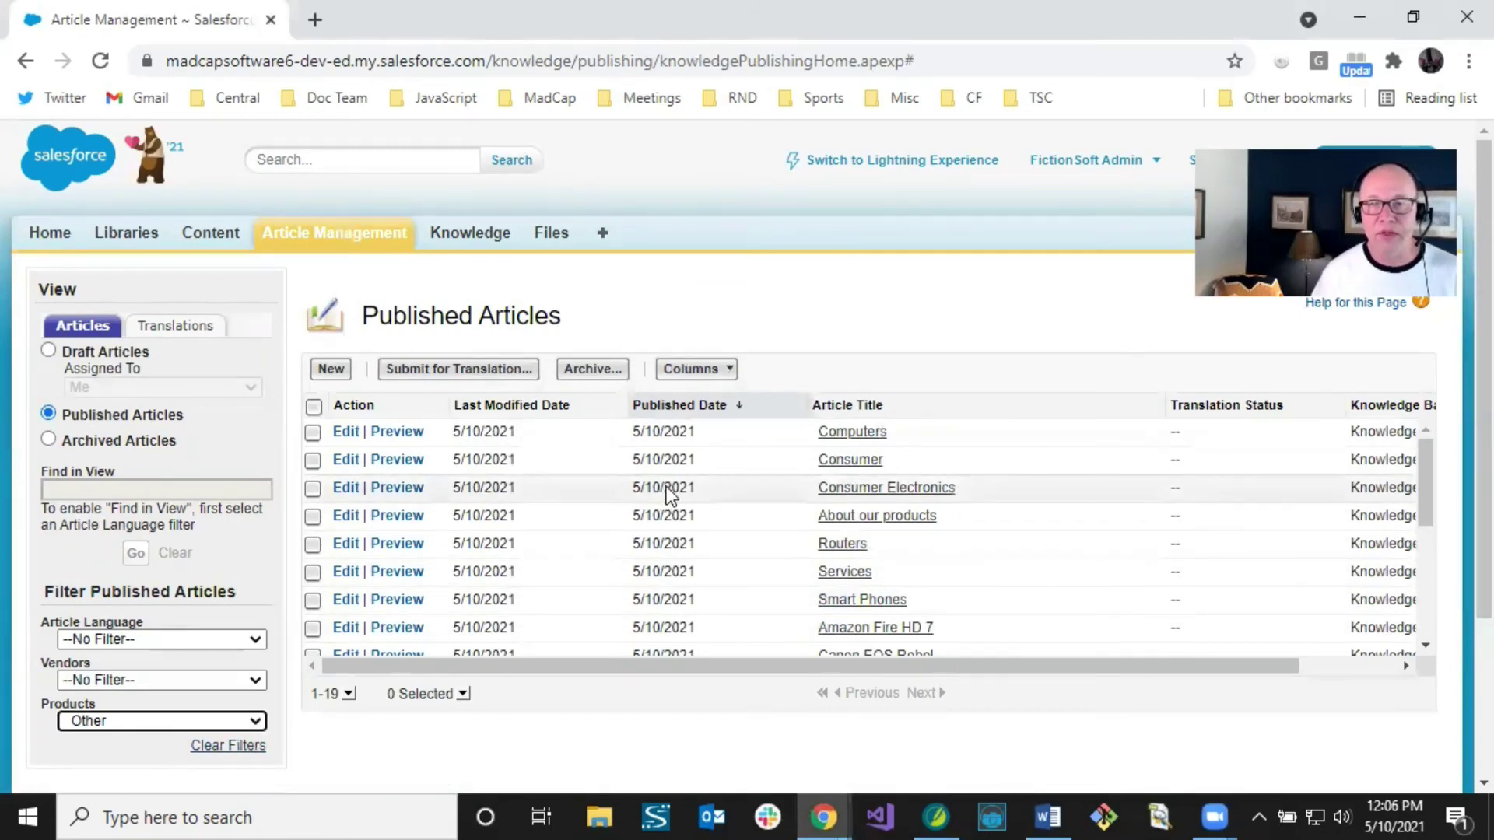
{"action": "left_click", "coordinate": [830, 490]}
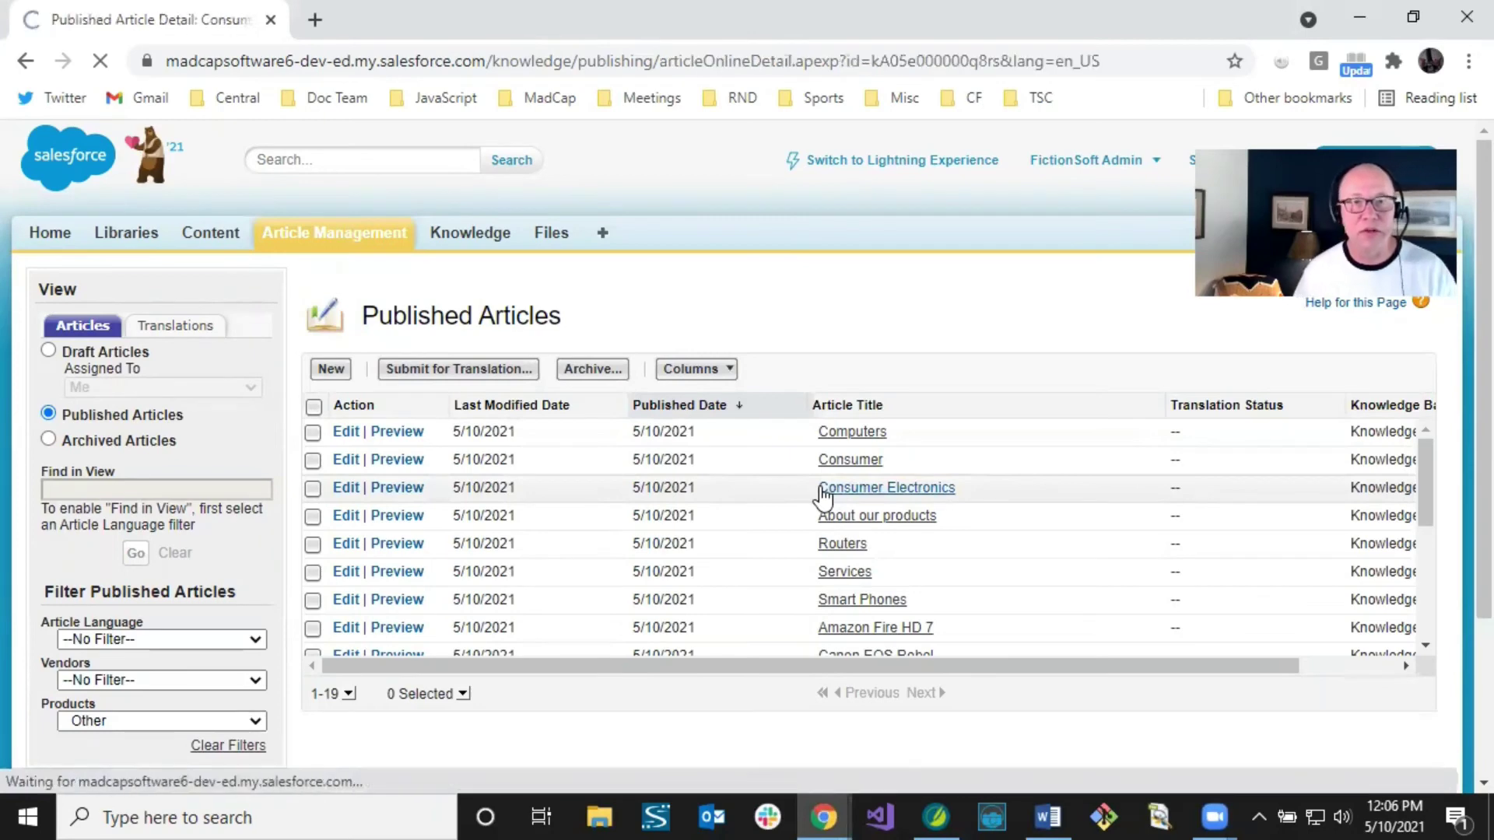
Step: Highlight the Consumer Electronics article's URL Name, its body sentence and the Amazon Fire HD 7 link
{"action": "scroll", "coordinate": [825, 484], "scroll_direction": "down", "scroll_amount": 3}
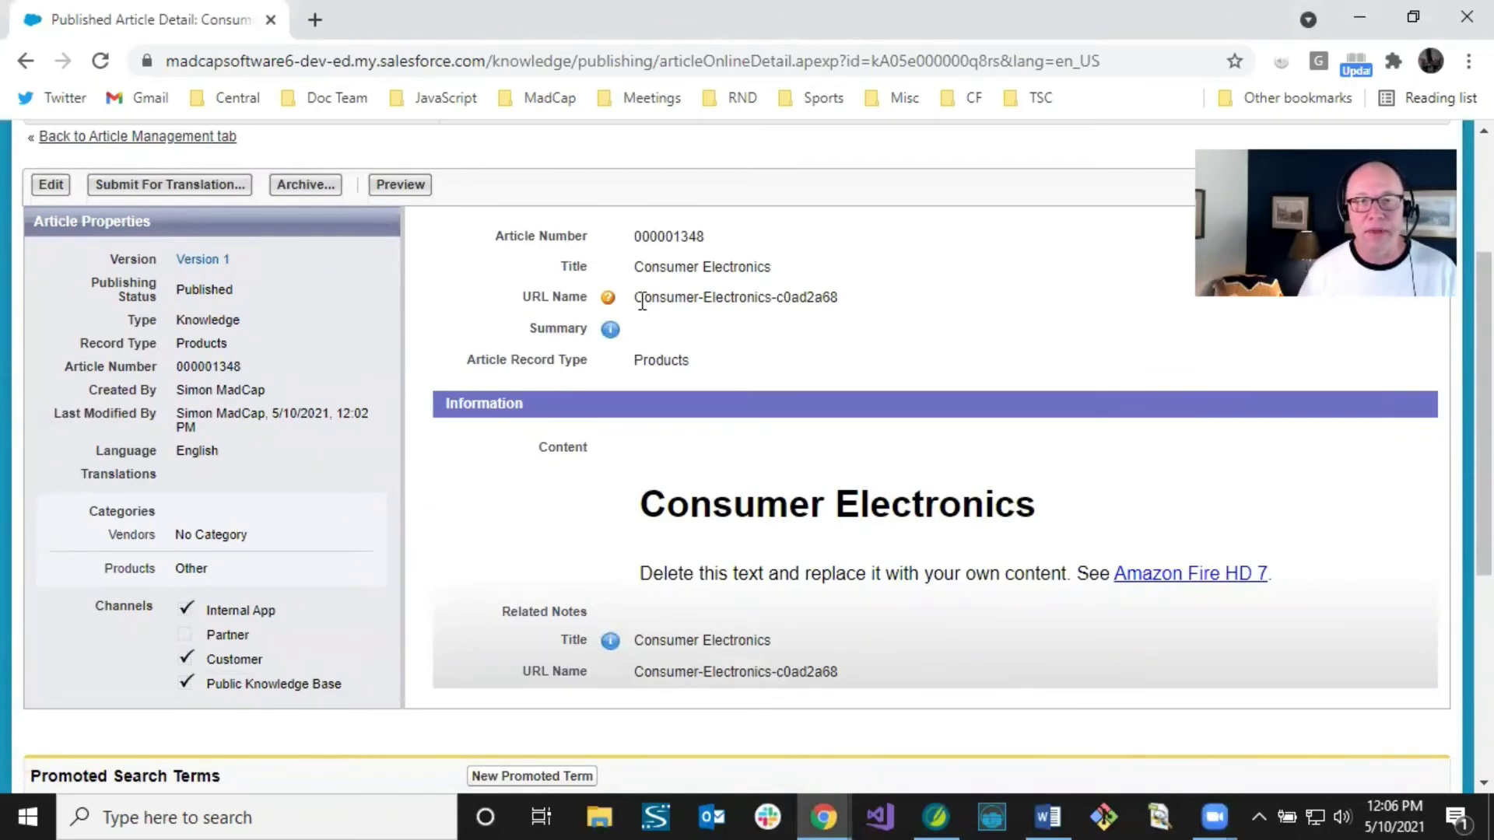
{"action": "left_click_drag", "start_coordinate": [637, 298], "coordinate": [842, 305]}
{"action": "left_click", "coordinate": [838, 300]}
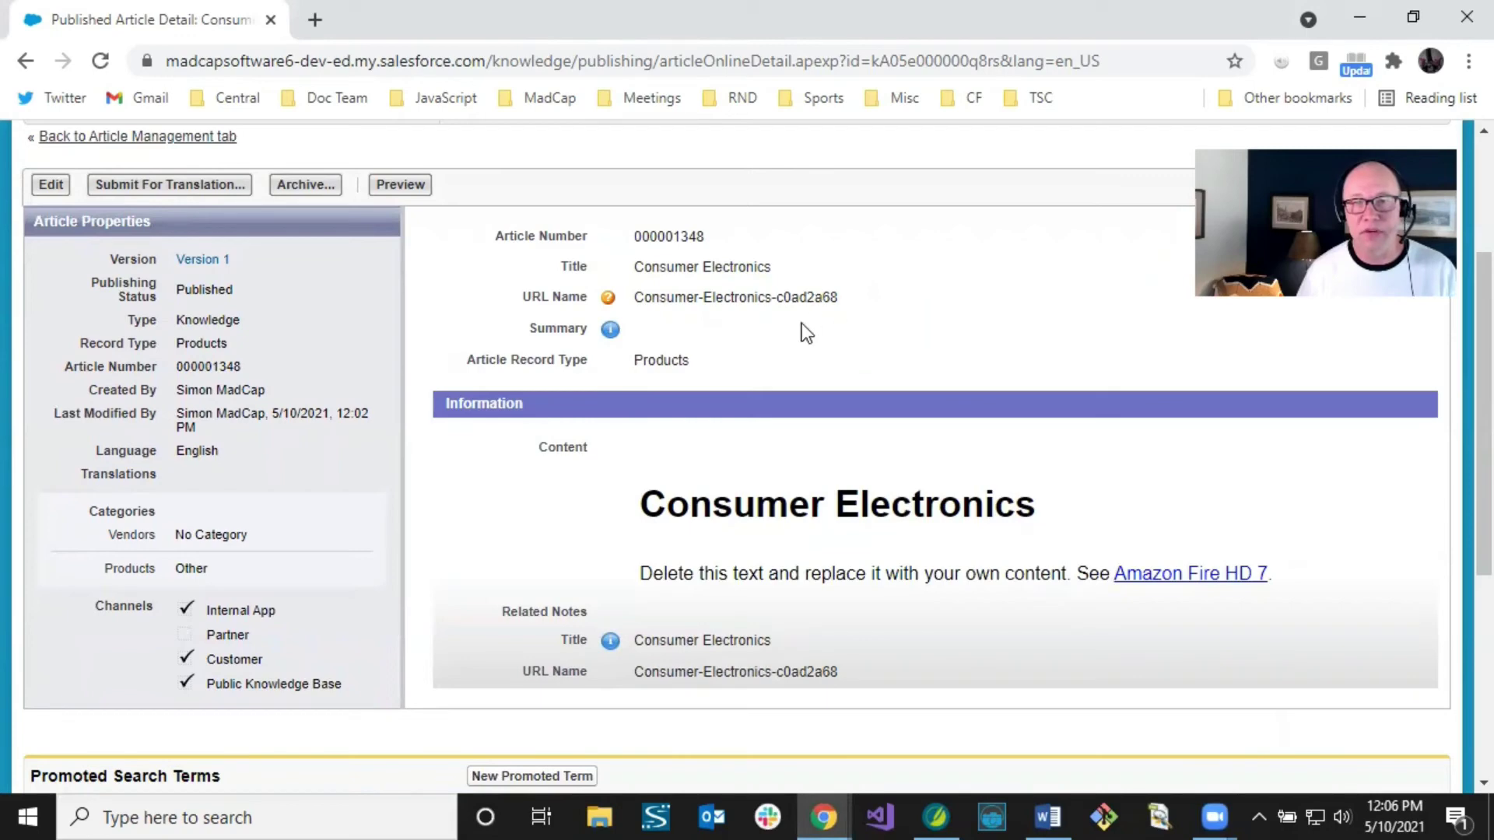
{"action": "left_click_drag", "start_coordinate": [640, 573], "coordinate": [1076, 573]}
{"action": "left_click", "coordinate": [1079, 572]}
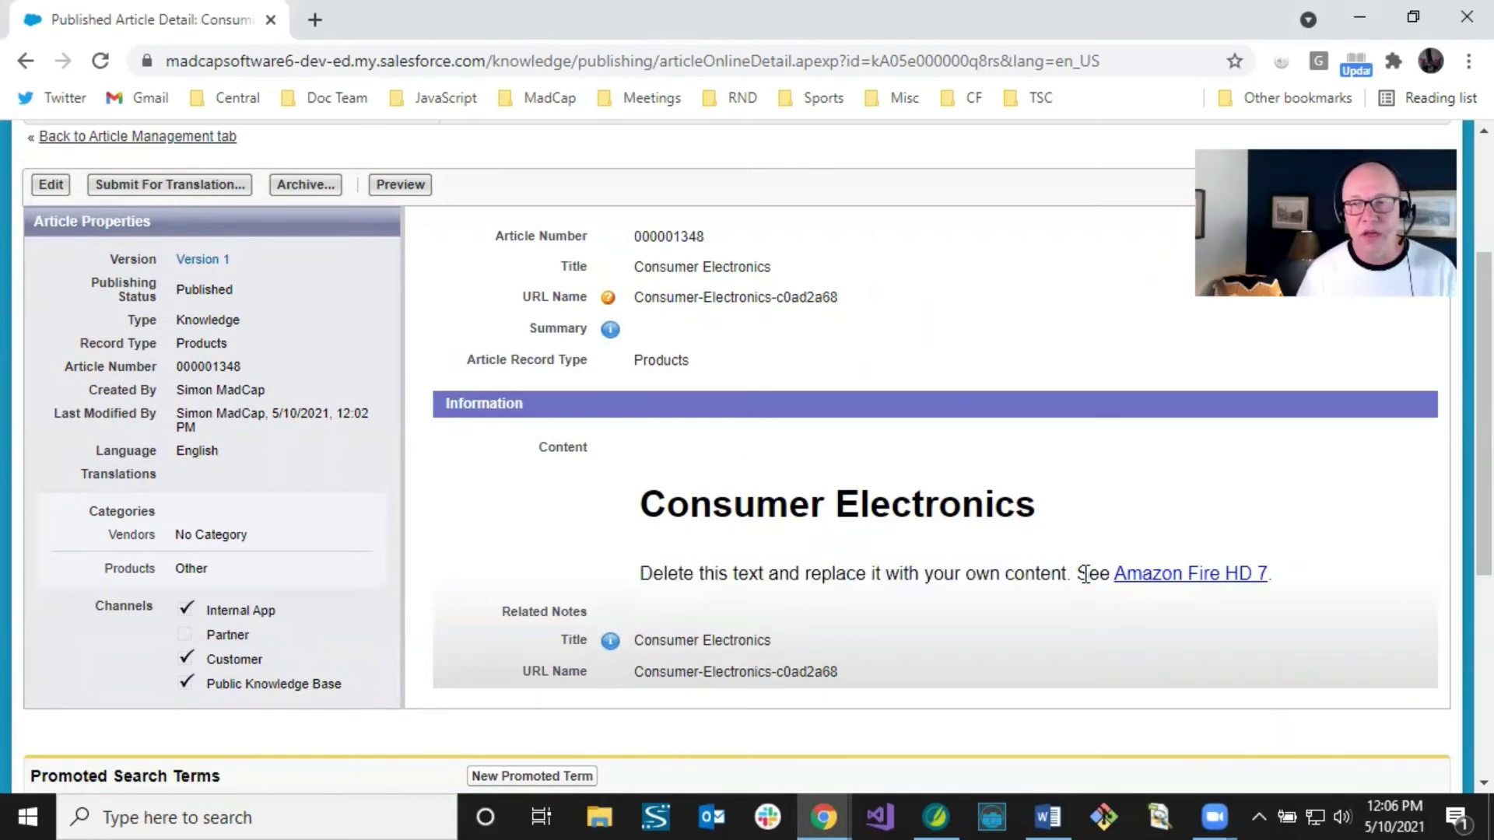
{"action": "left_click_drag", "start_coordinate": [1079, 573], "coordinate": [1286, 577]}
{"action": "left_click", "coordinate": [1287, 576]}
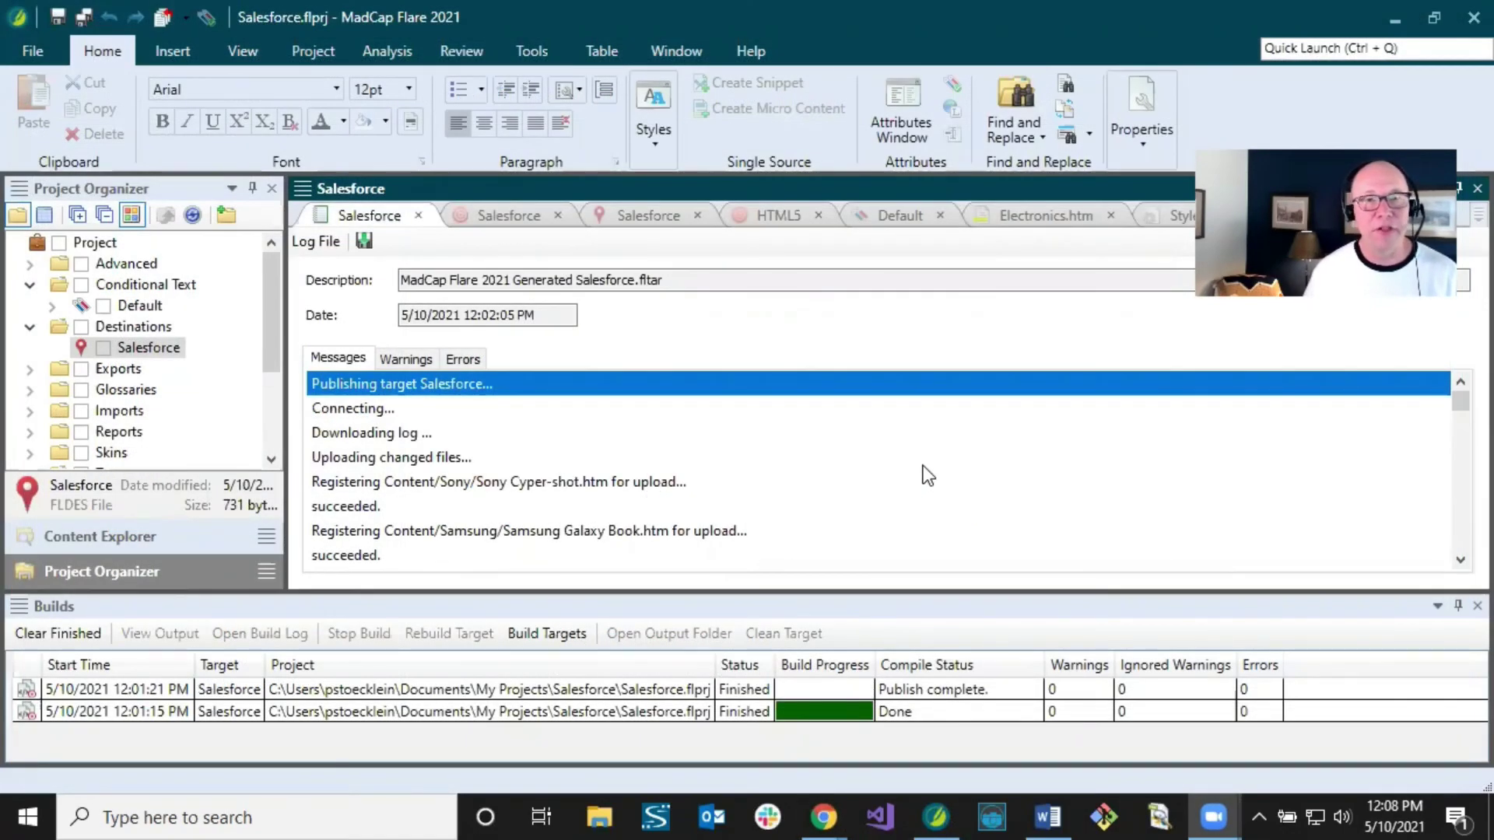
Step: Show the Salesforce destination's Category Mapping, currently defaulting to Products:Other
{"action": "left_click", "coordinate": [642, 217]}
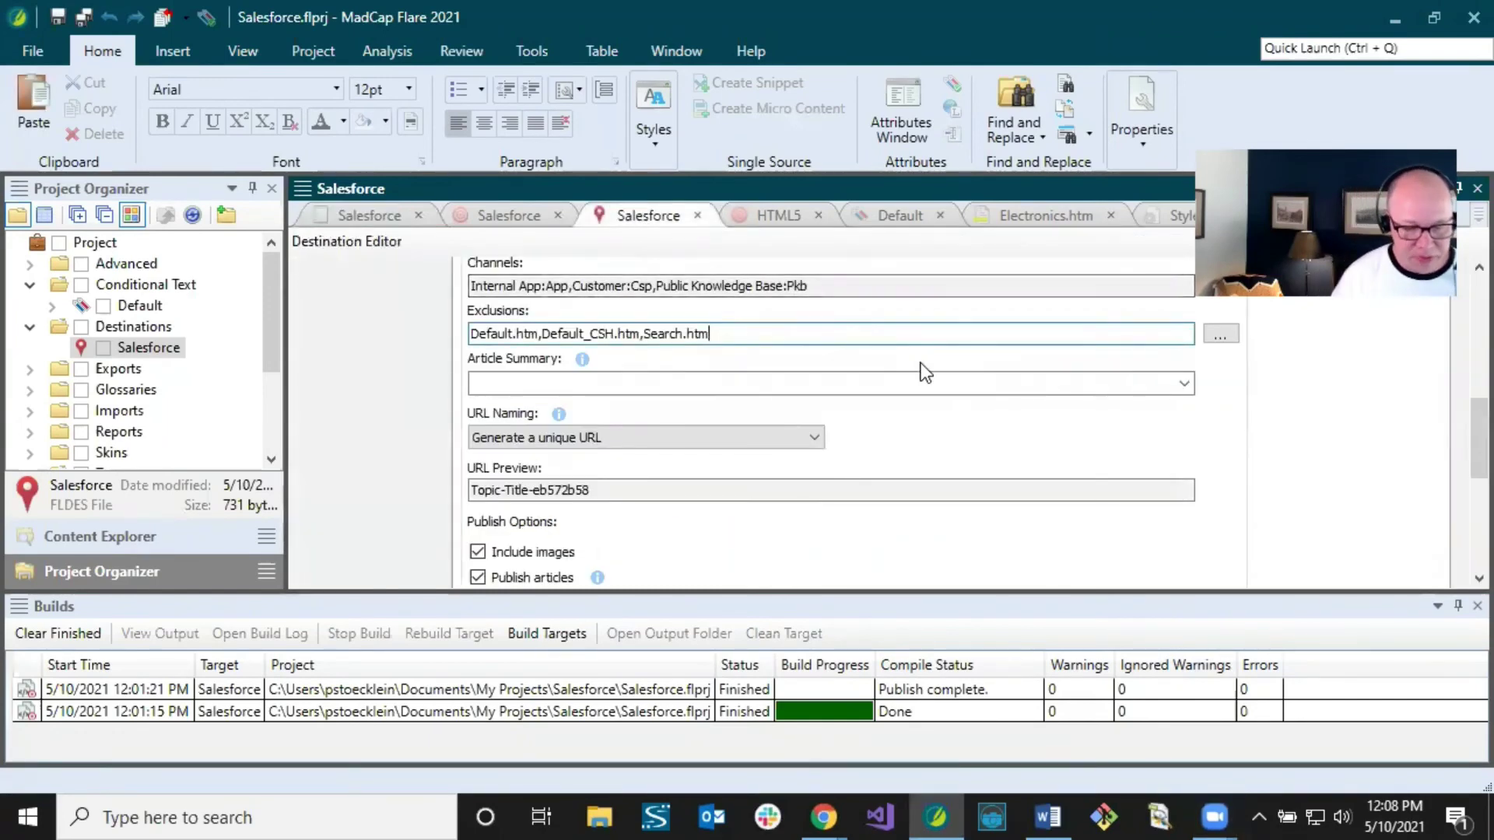
{"action": "scroll", "coordinate": [1458, 418], "scroll_direction": "up", "scroll_amount": 3}
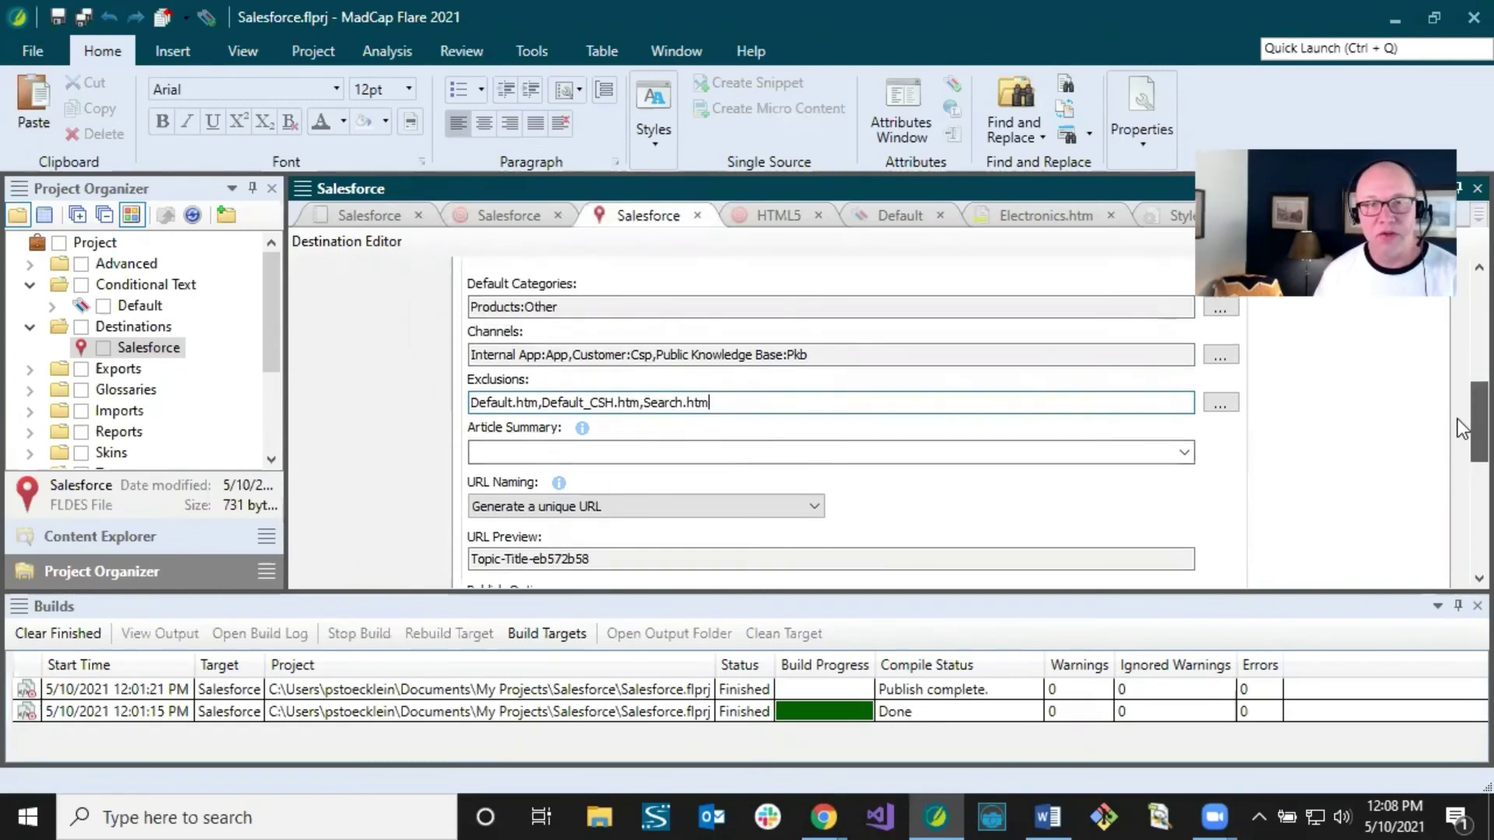
{"action": "scroll", "coordinate": [1458, 408], "scroll_direction": "up", "scroll_amount": 3}
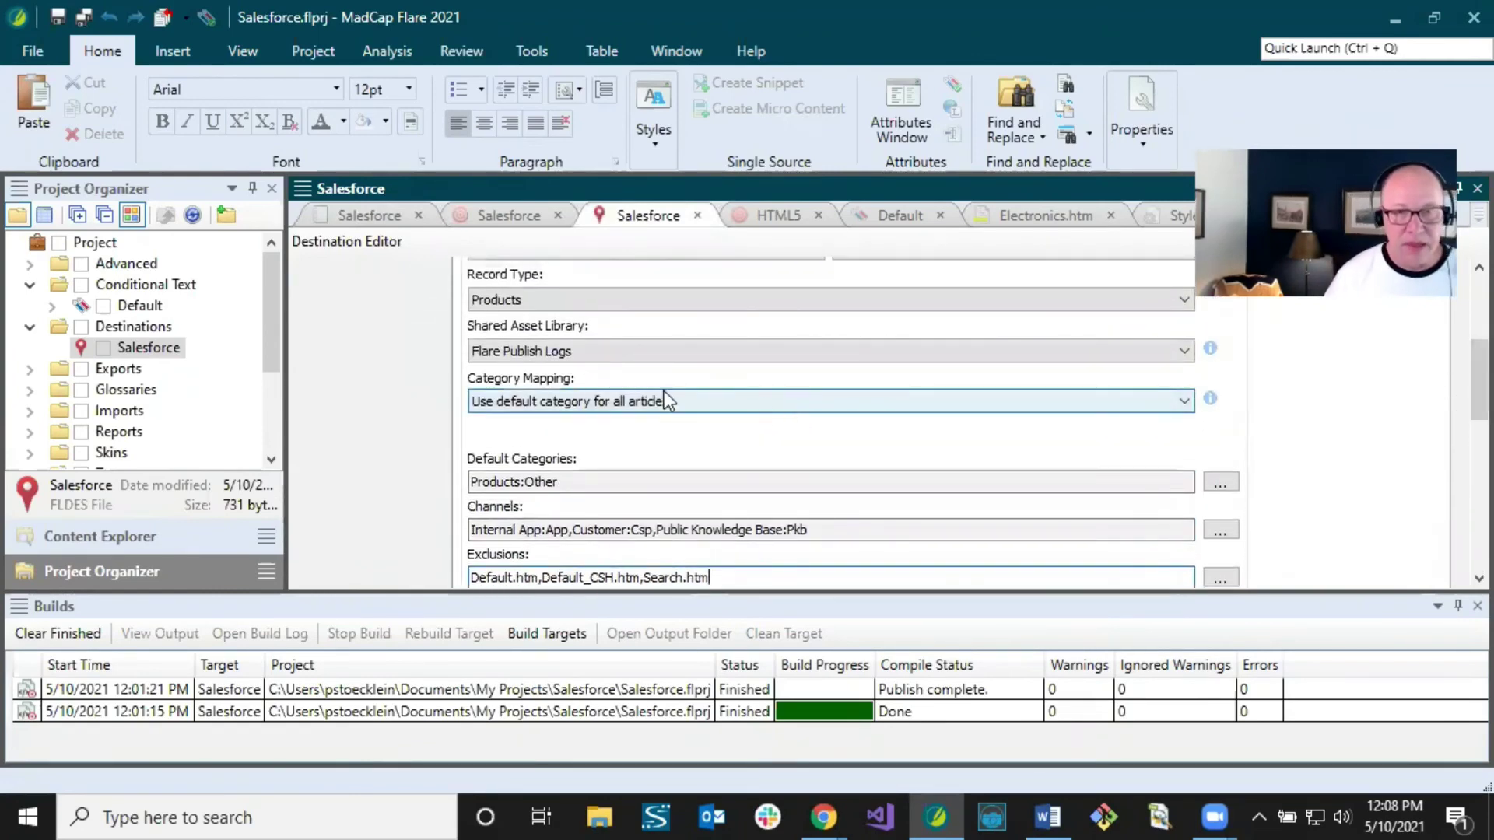
Step: Set Category Mapping to 'Use TOC to map to matching category names' and enable Remove stale mappings
{"action": "left_click", "coordinate": [616, 400]}
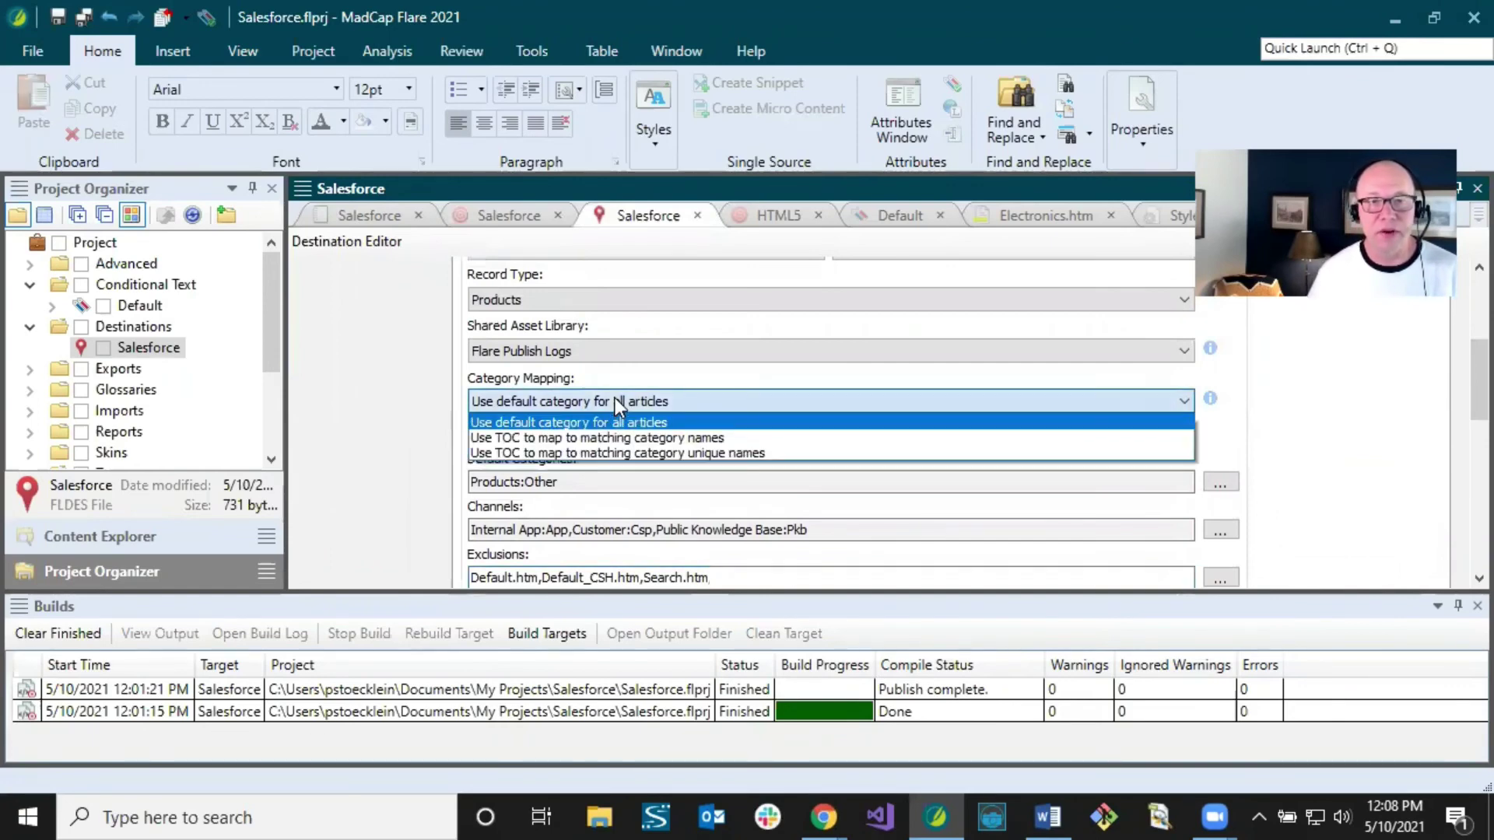
{"action": "left_click", "coordinate": [616, 438]}
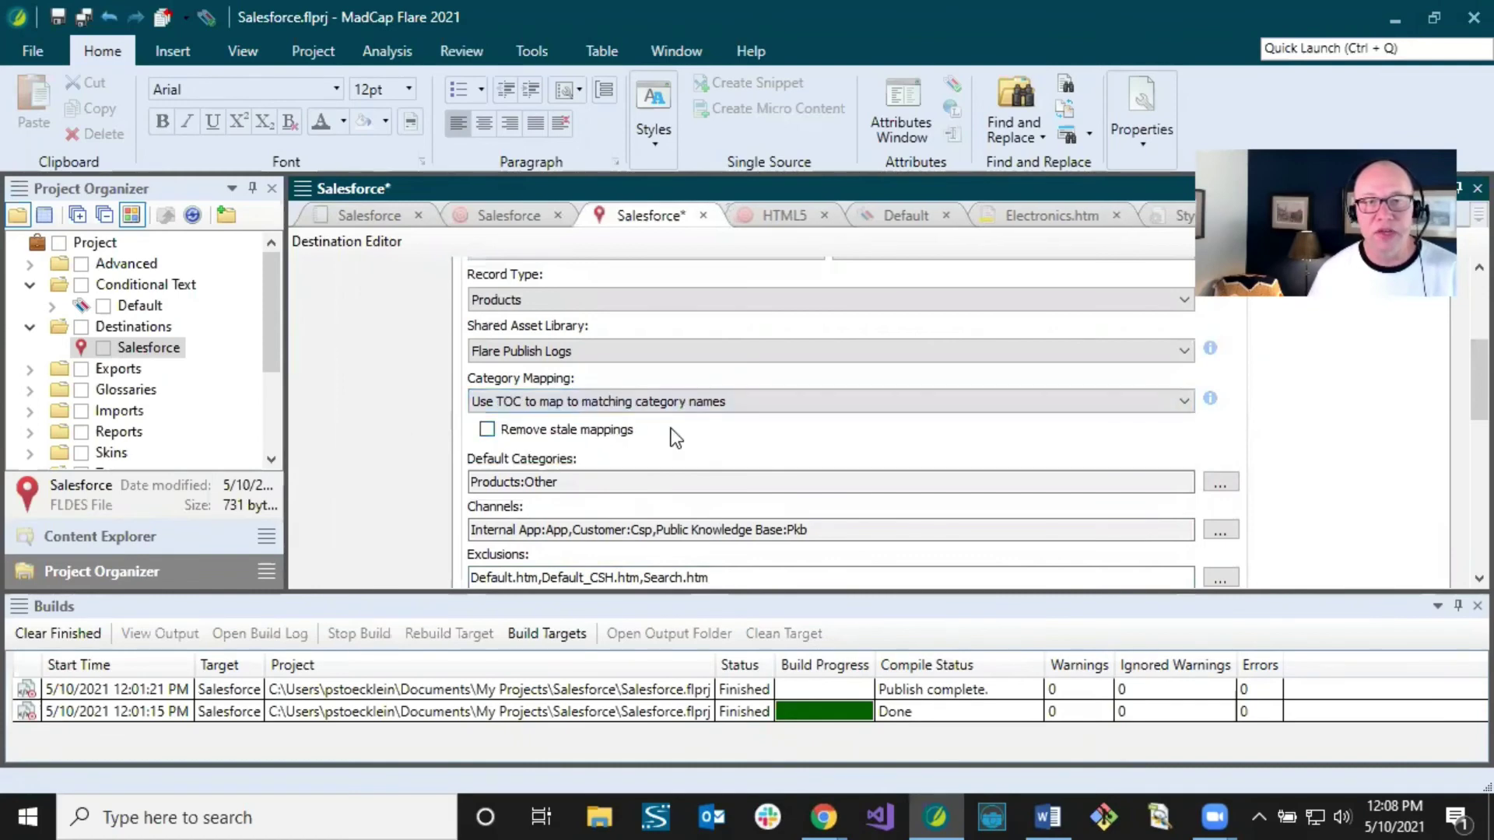
{"action": "left_click", "coordinate": [487, 430]}
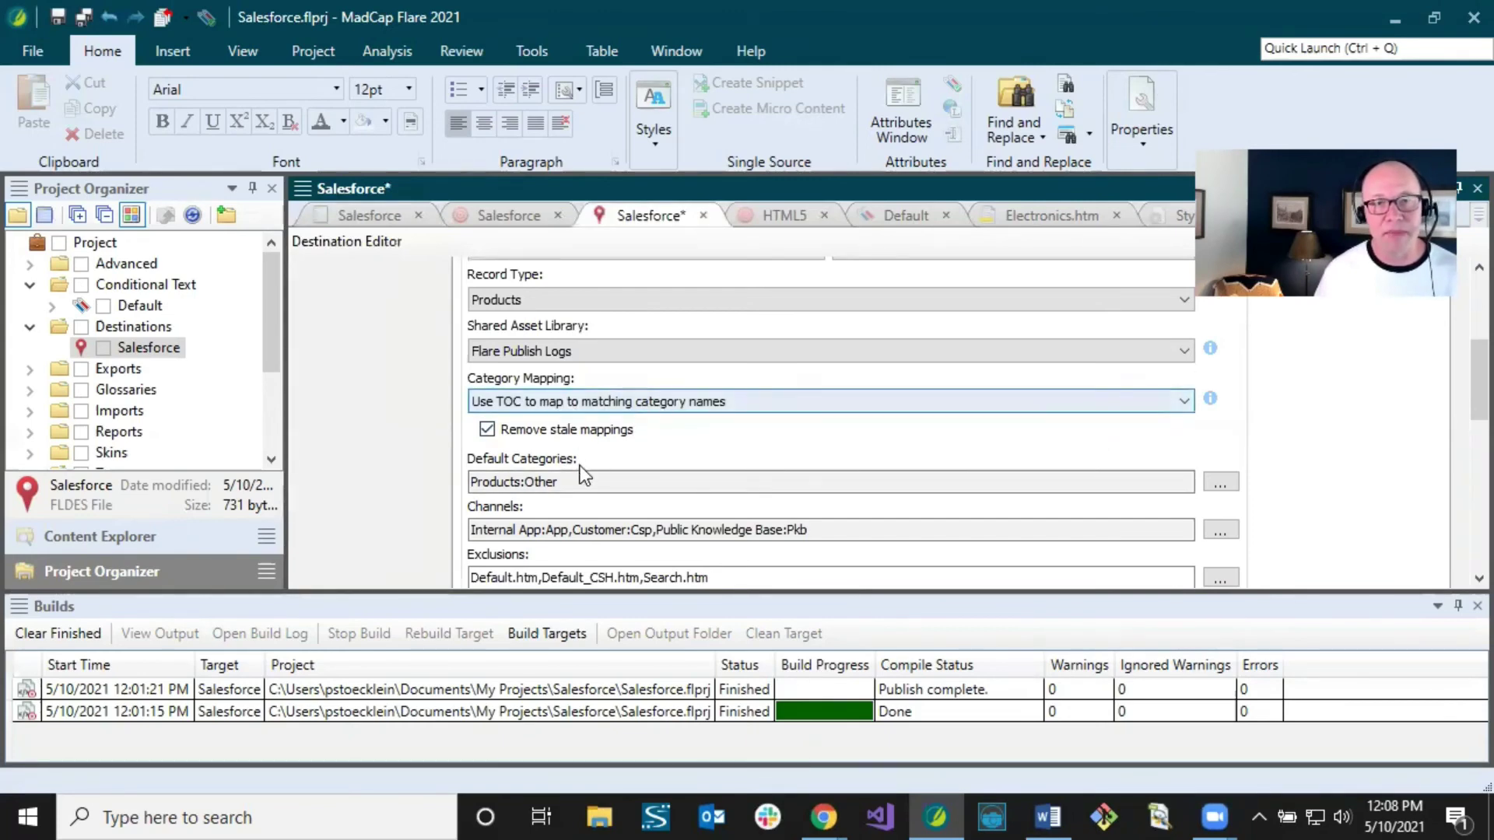
{"action": "left_click", "coordinate": [530, 482]}
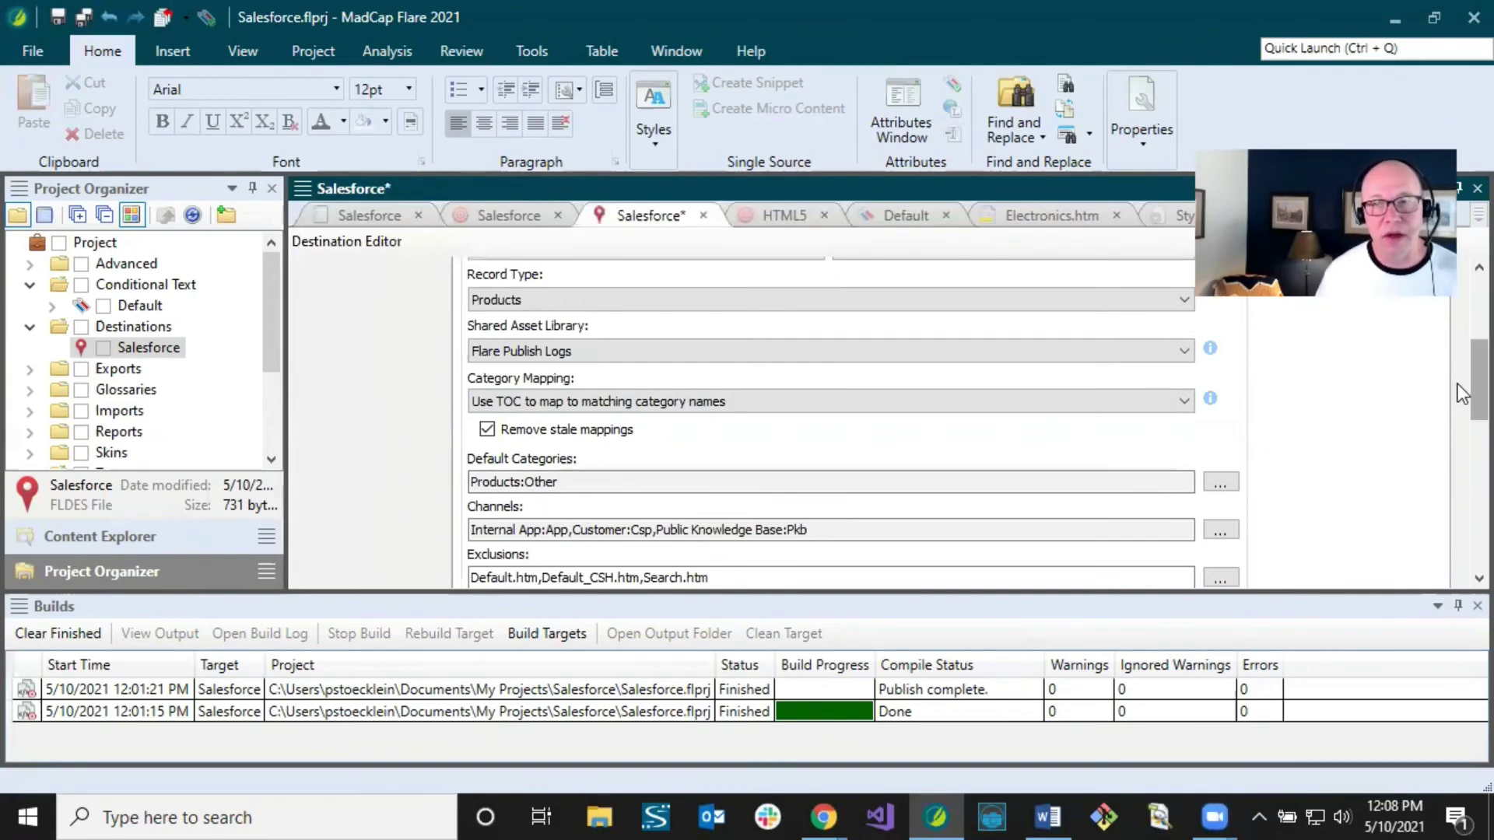
{"action": "scroll", "coordinate": [1458, 389], "scroll_direction": "down", "scroll_amount": 3}
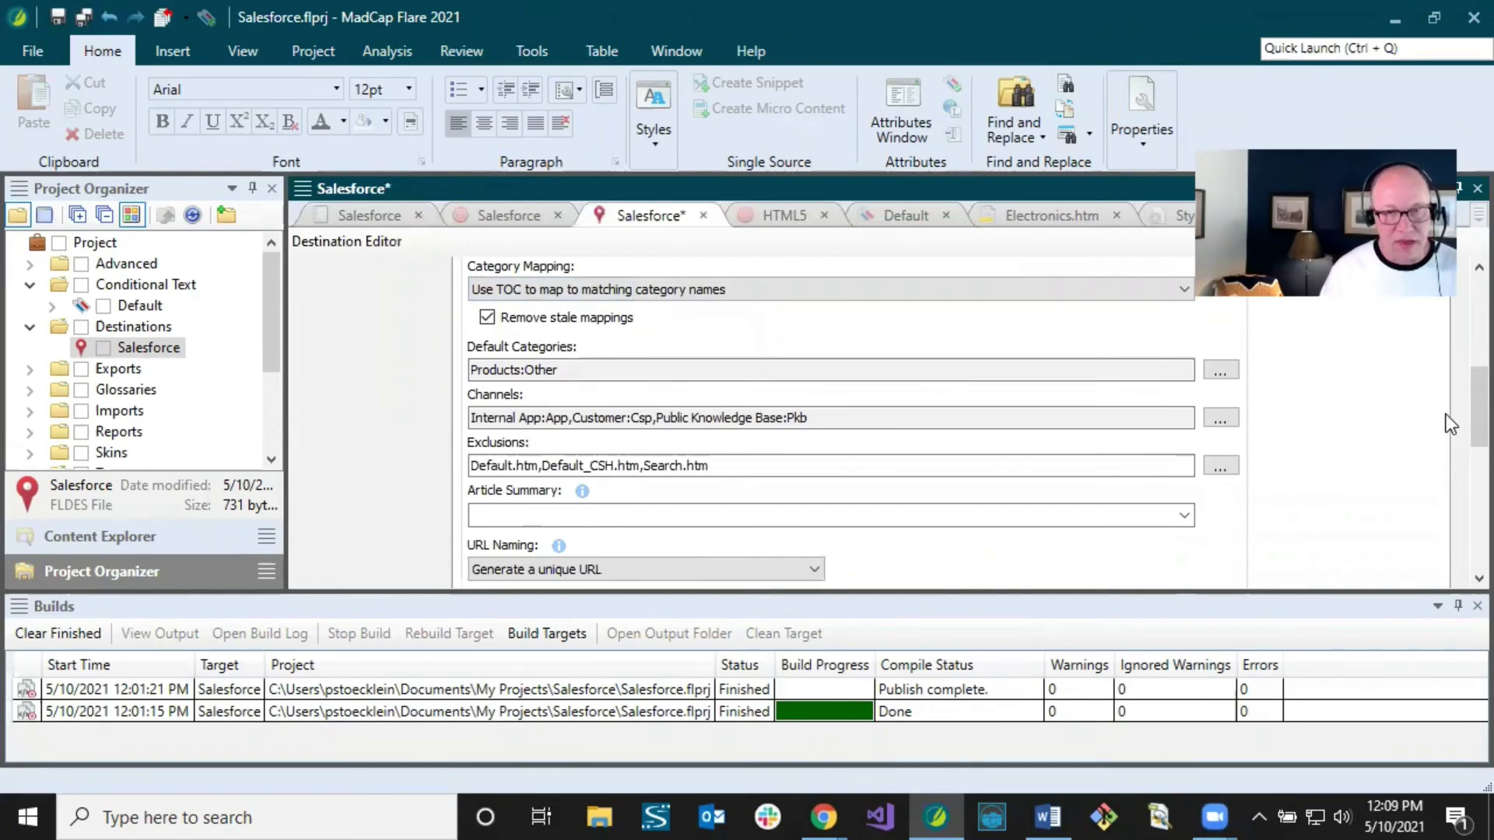
Step: Set the destination's URL Naming to 'Use CSH identifiers'
{"action": "scroll", "coordinate": [1390, 442], "scroll_direction": "down", "scroll_amount": 5}
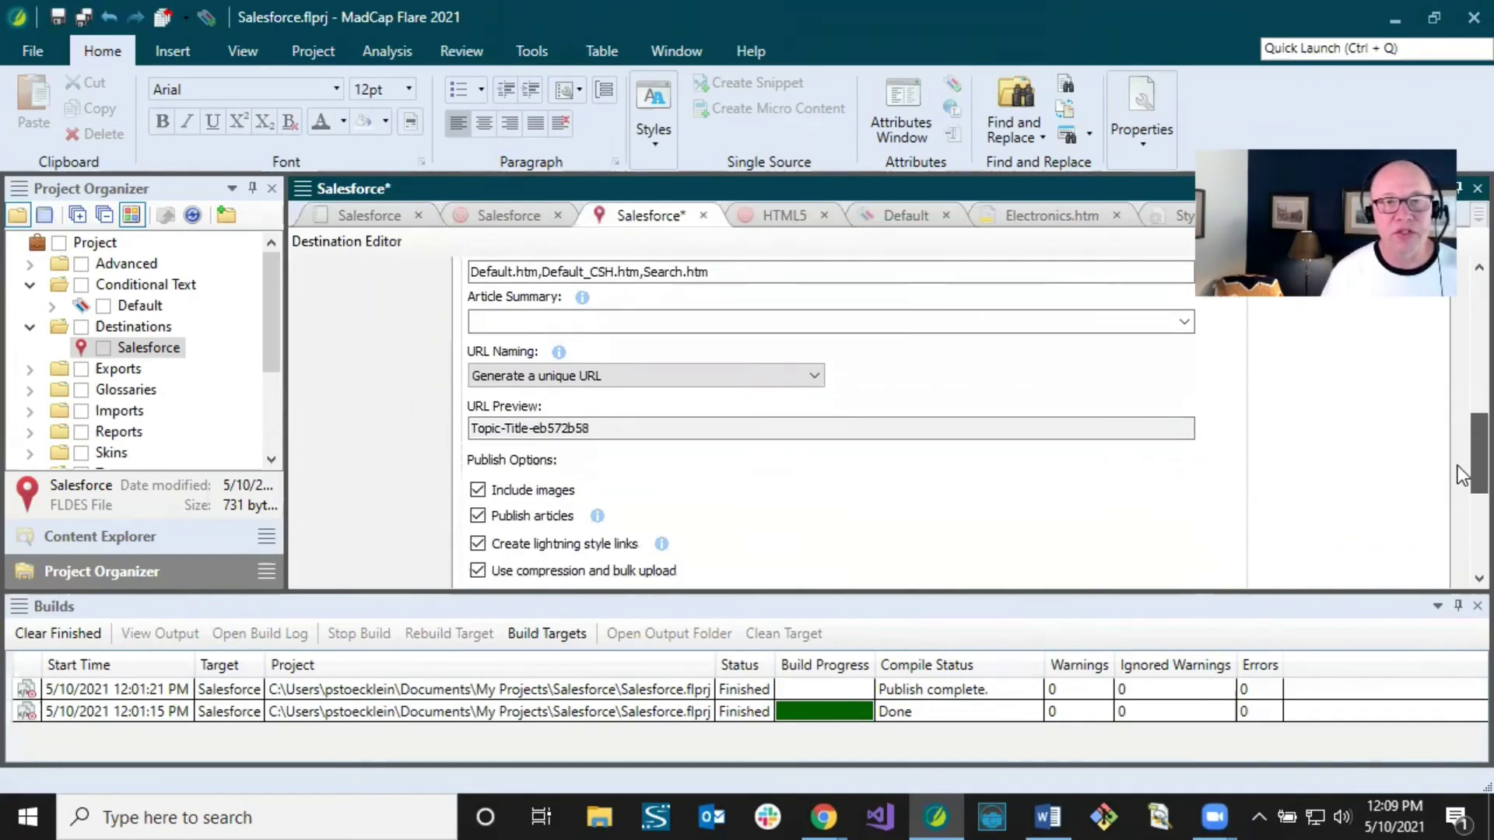
{"action": "scroll", "coordinate": [1458, 465], "scroll_direction": "down", "scroll_amount": 2}
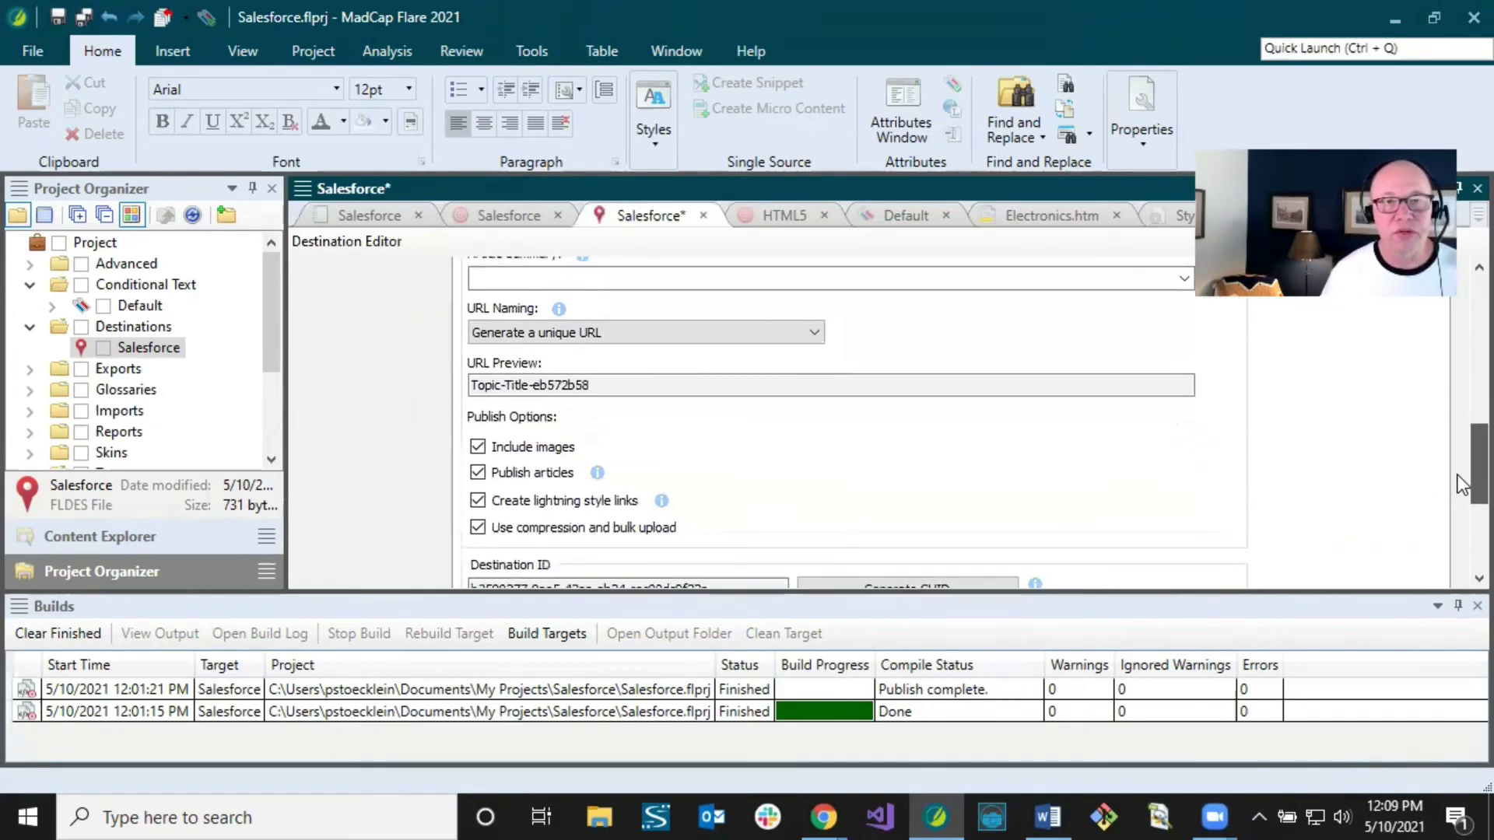
{"action": "left_click", "coordinate": [590, 324]}
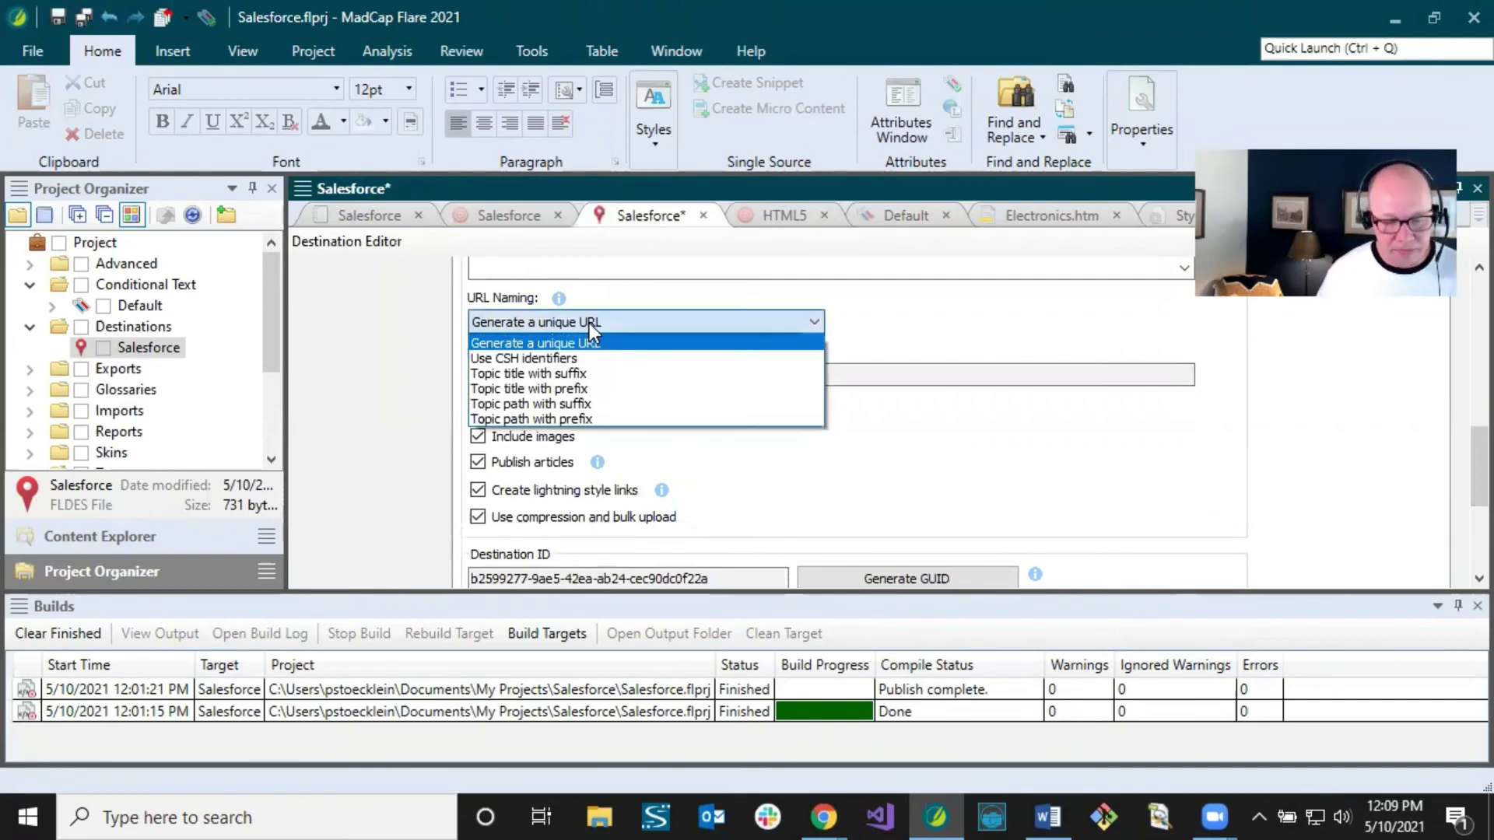
{"action": "left_click", "coordinate": [567, 360]}
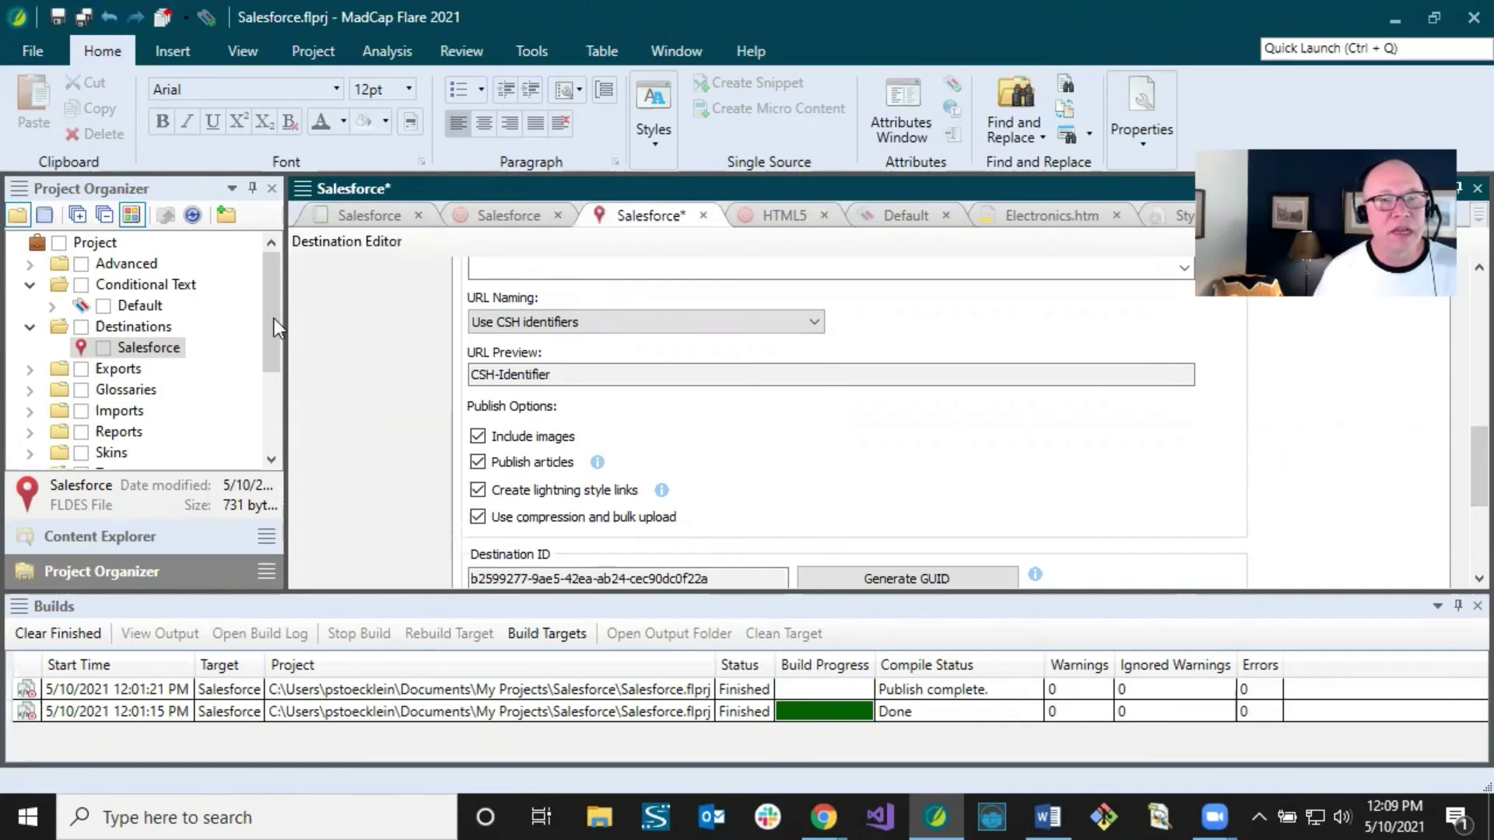
{"action": "left_click", "coordinate": [30, 264]}
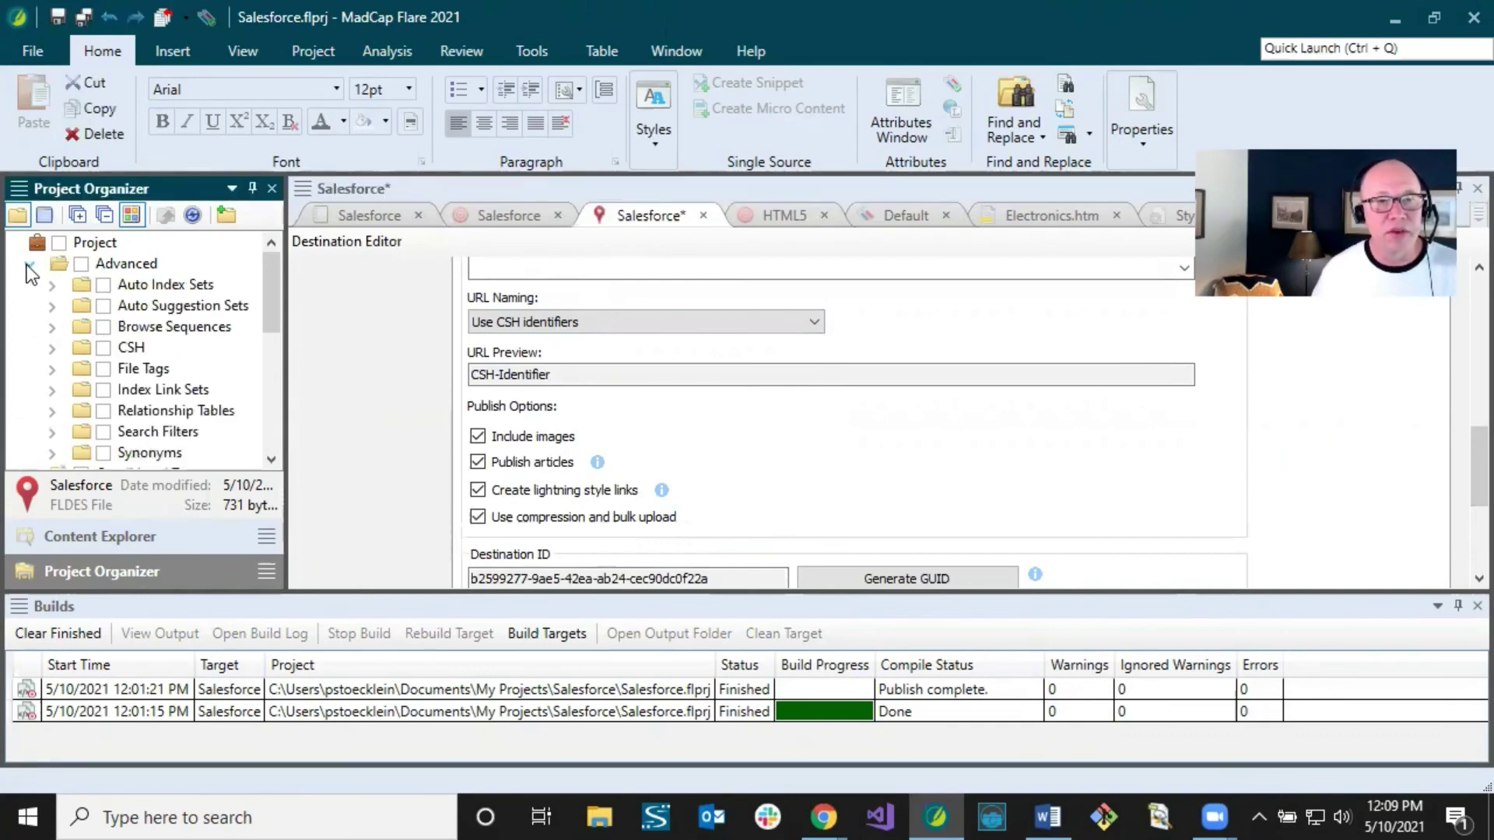
Step: Review CSH identifiers like COMPUTERS and DELL_LATTITUDE in AliasFile, then check the destination's URL preview
{"action": "left_click", "coordinate": [51, 347]}
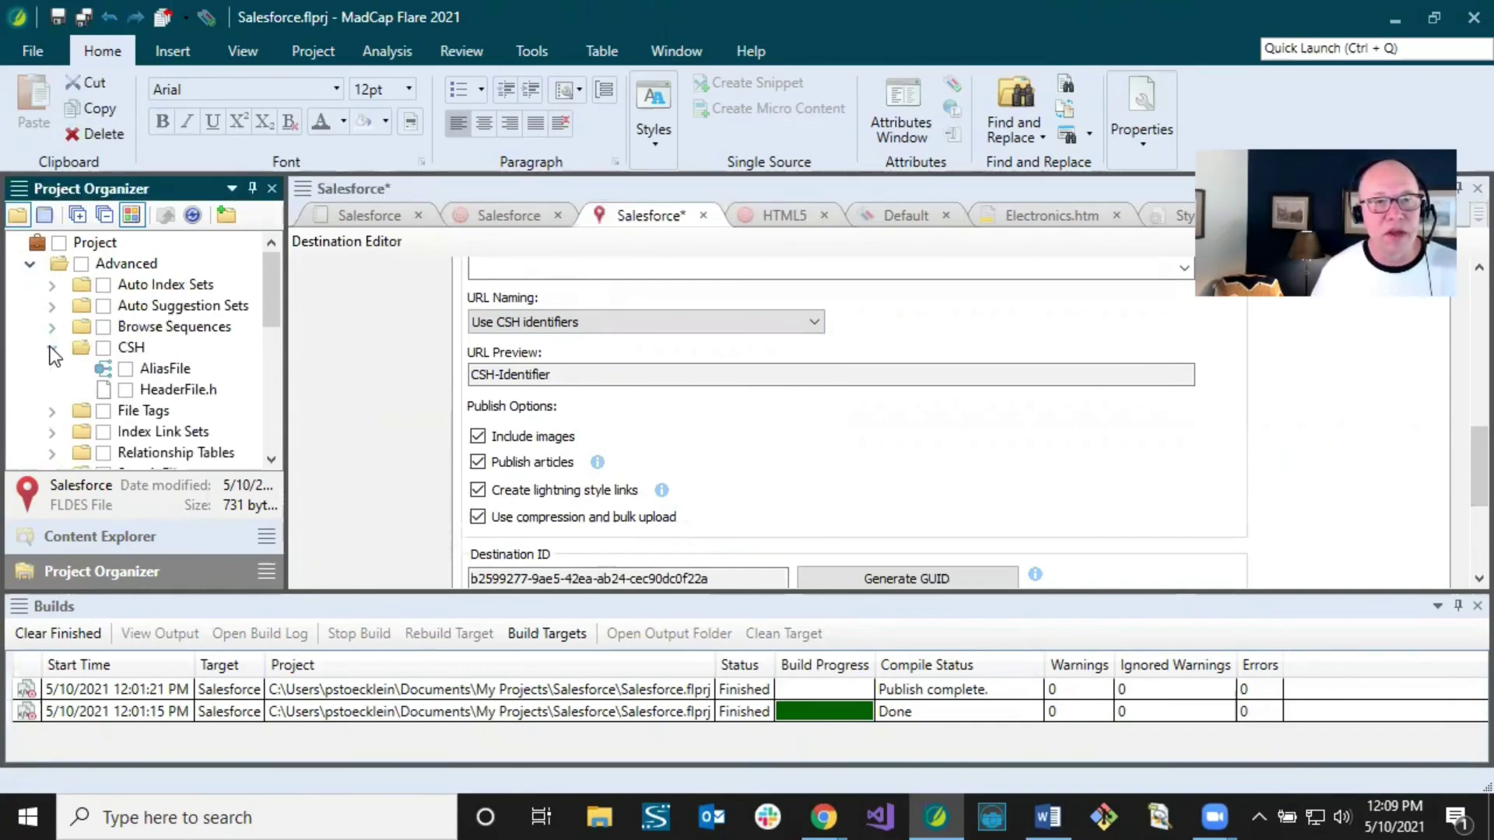
{"action": "left_click", "coordinate": [157, 367]}
{"action": "double_click", "coordinate": [158, 367]}
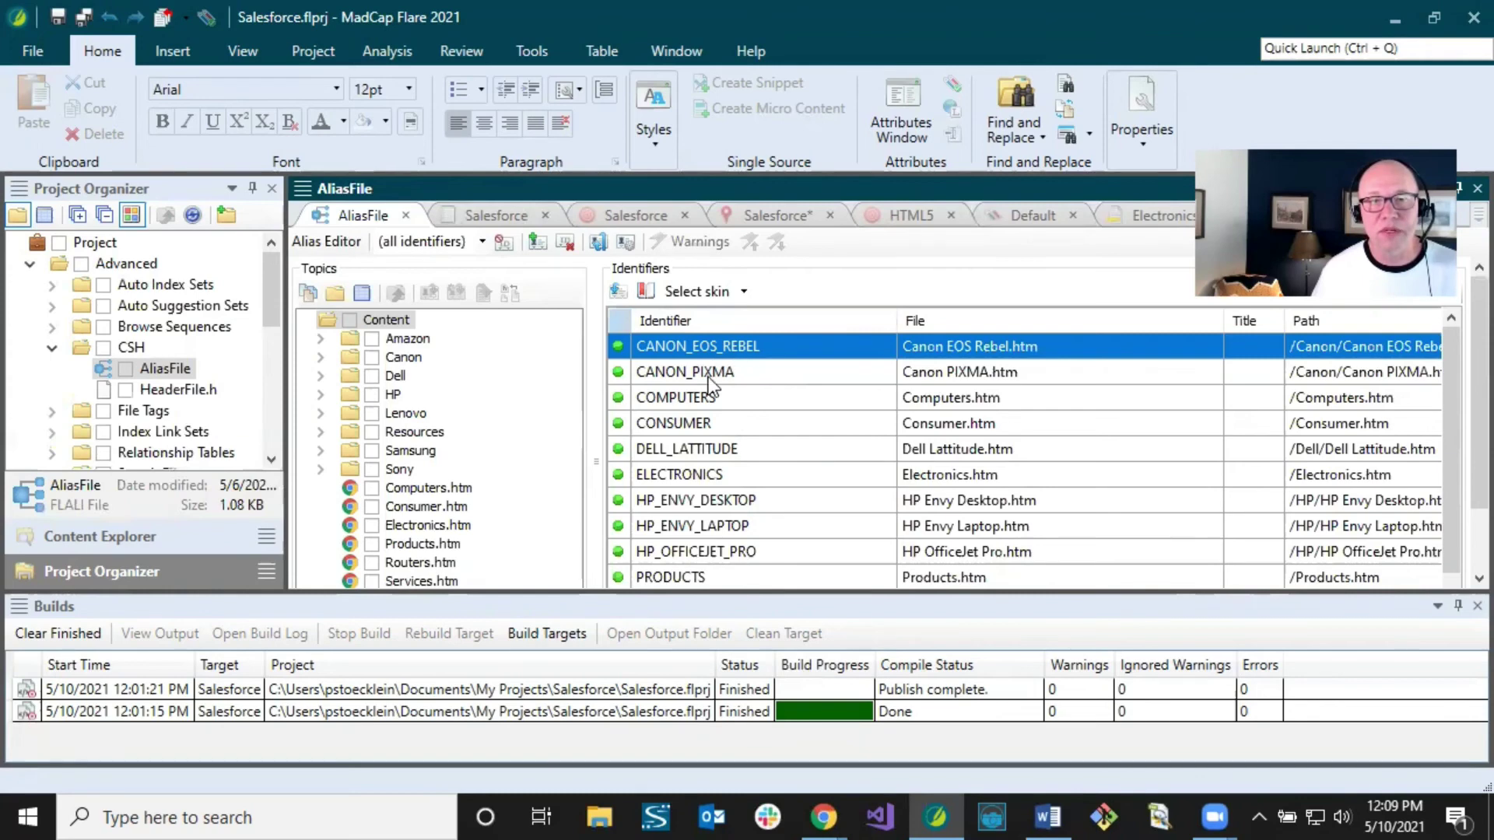
{"action": "left_click", "coordinate": [711, 416]}
{"action": "left_click", "coordinate": [727, 399]}
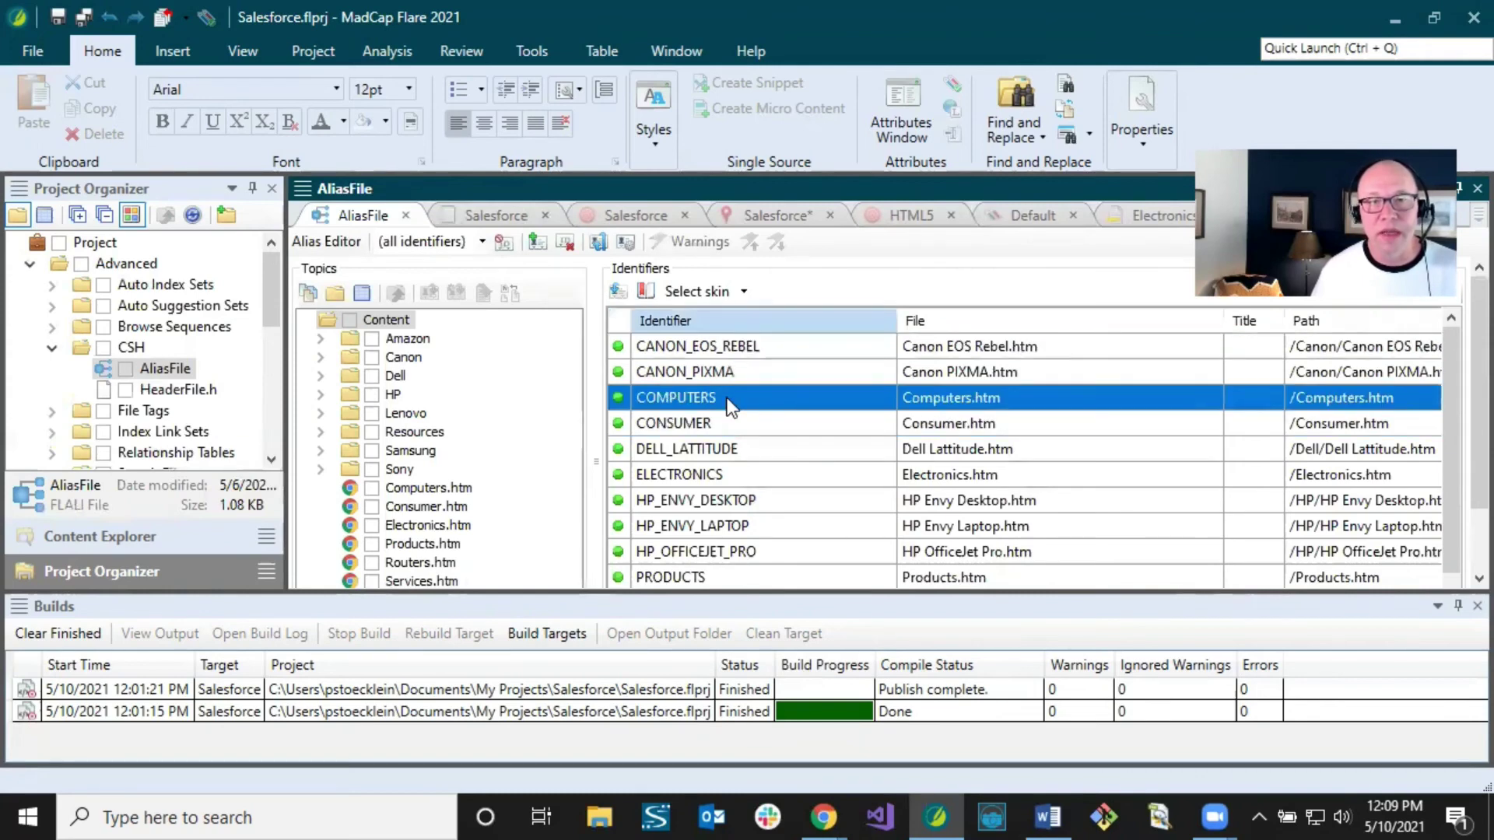
{"action": "left_click", "coordinate": [714, 455]}
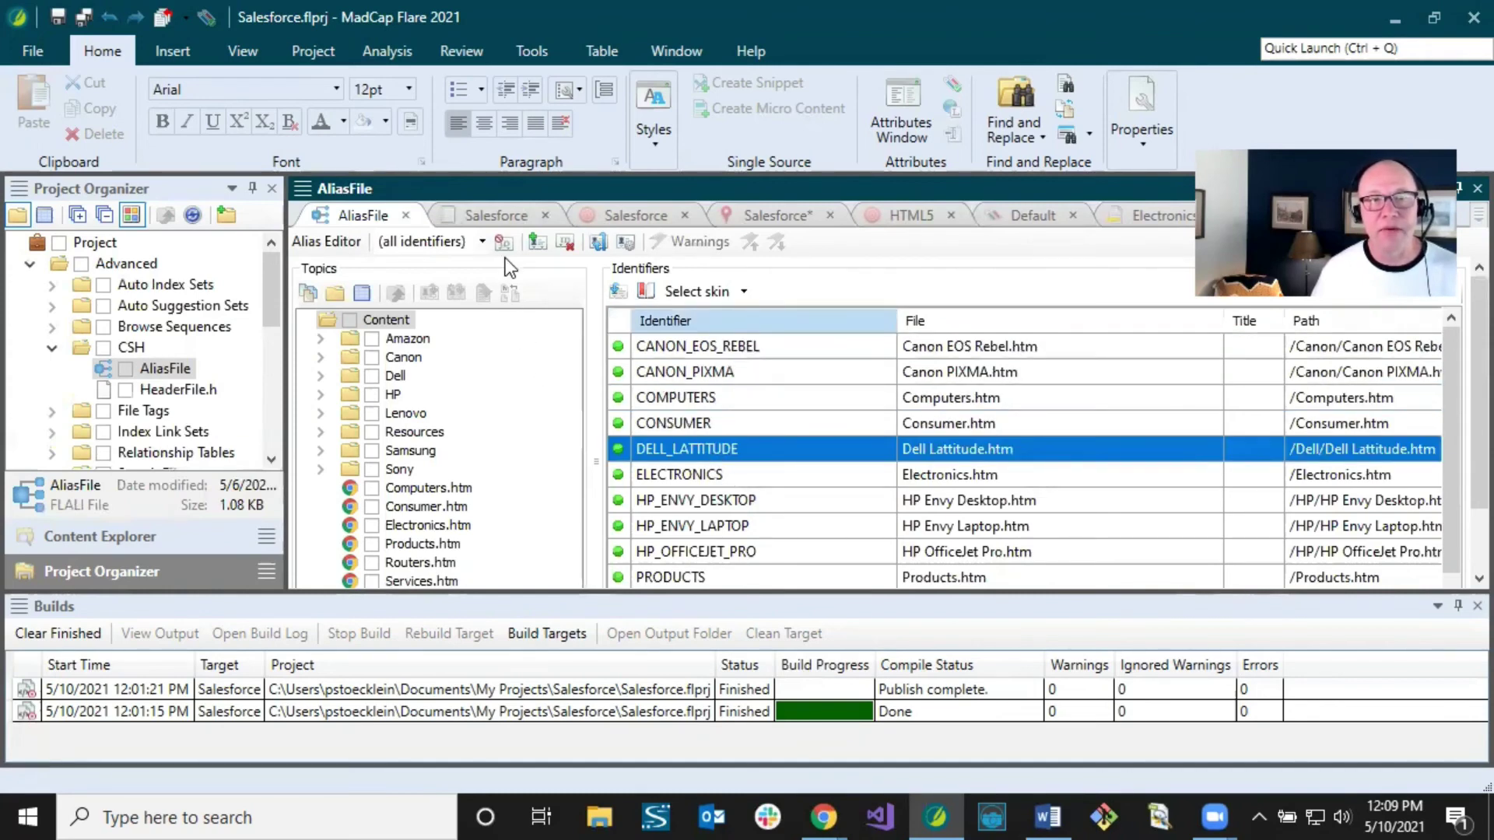
{"action": "left_click", "coordinate": [766, 216]}
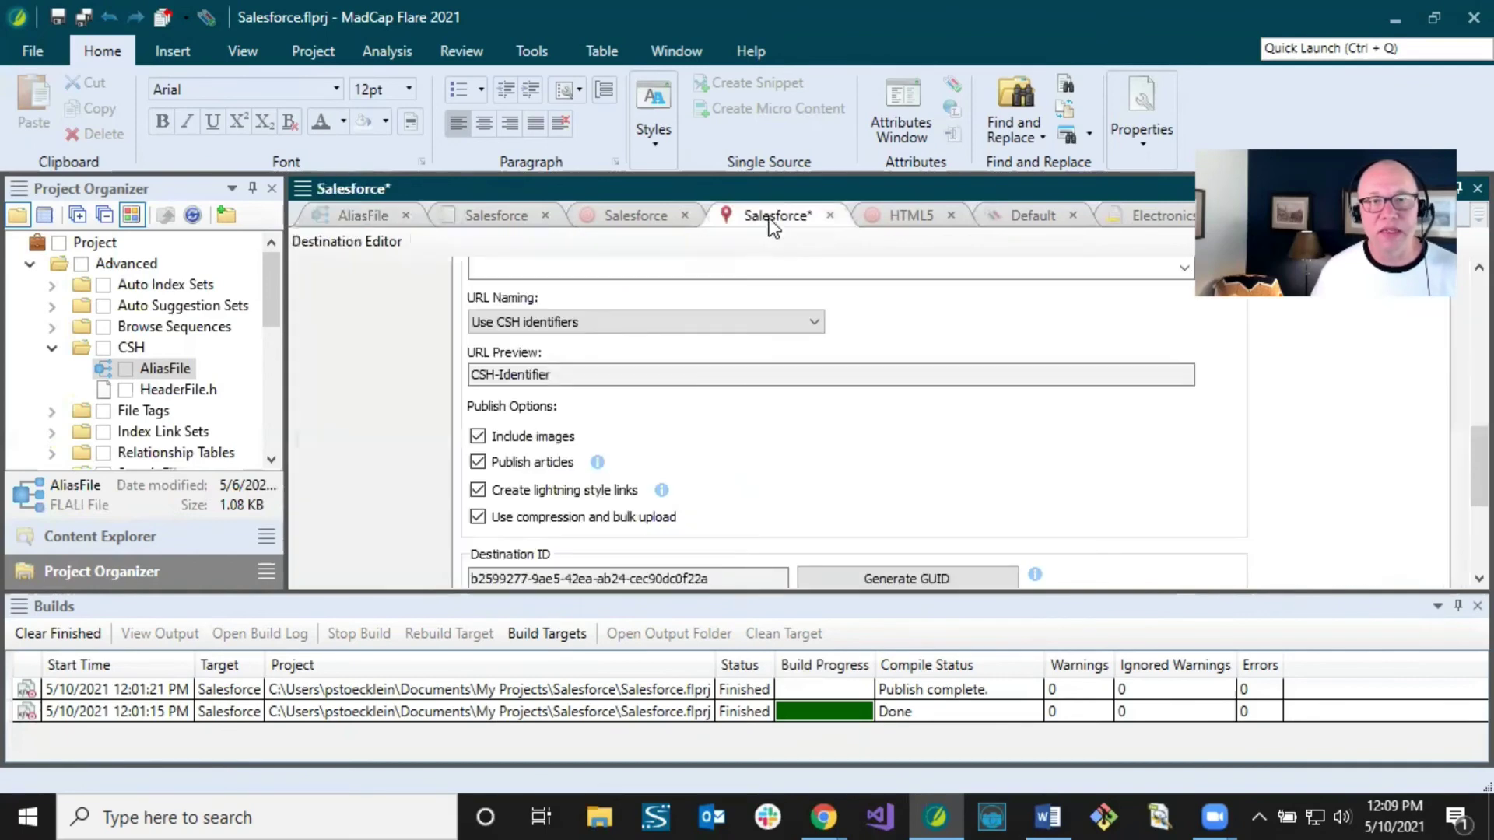
{"action": "left_click", "coordinate": [637, 373]}
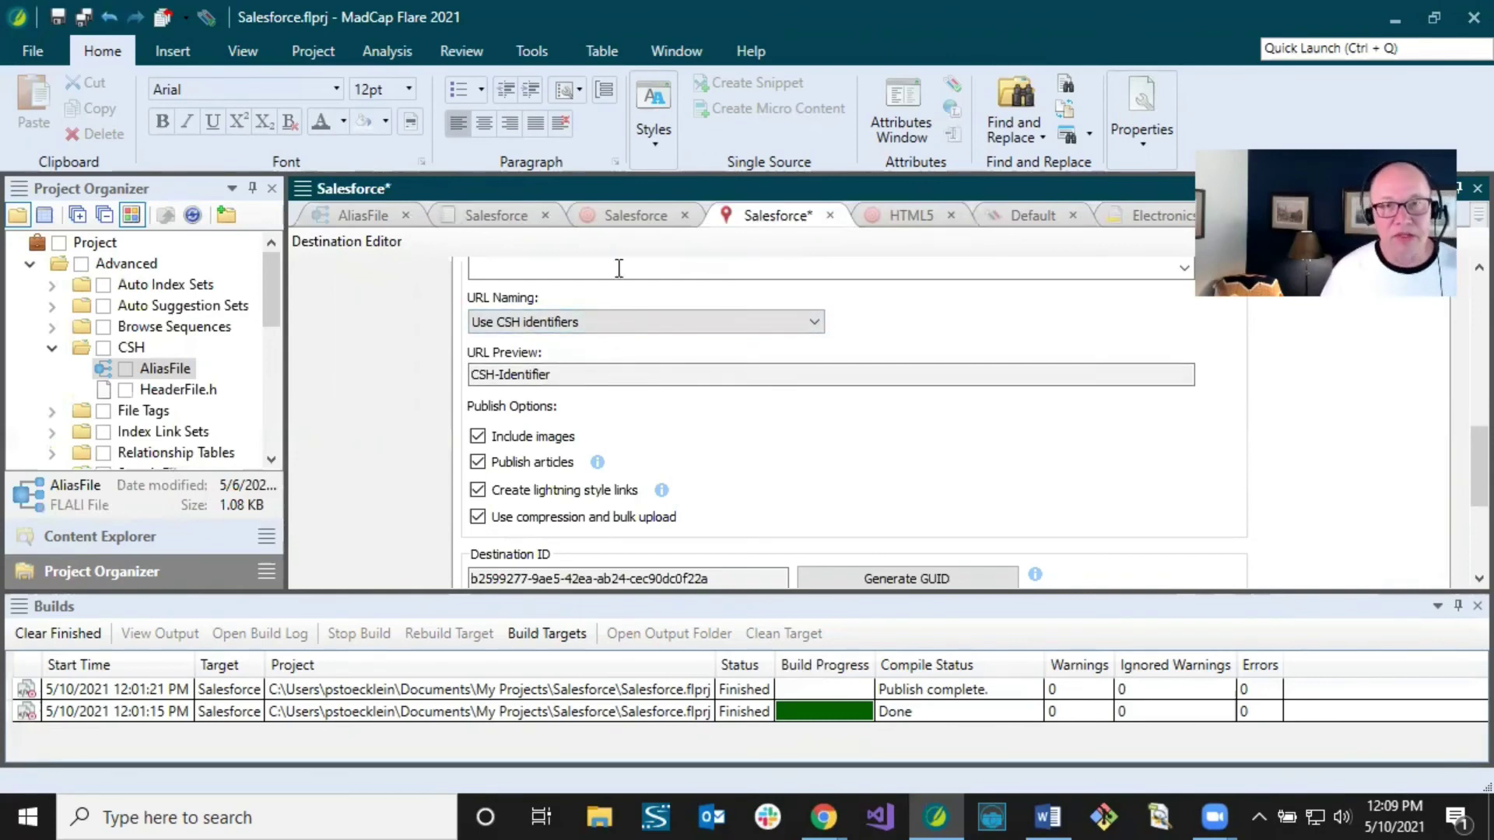
Step: Set the Salesforce target's Alias File to CSH/AliasFile
{"action": "left_click", "coordinate": [617, 217]}
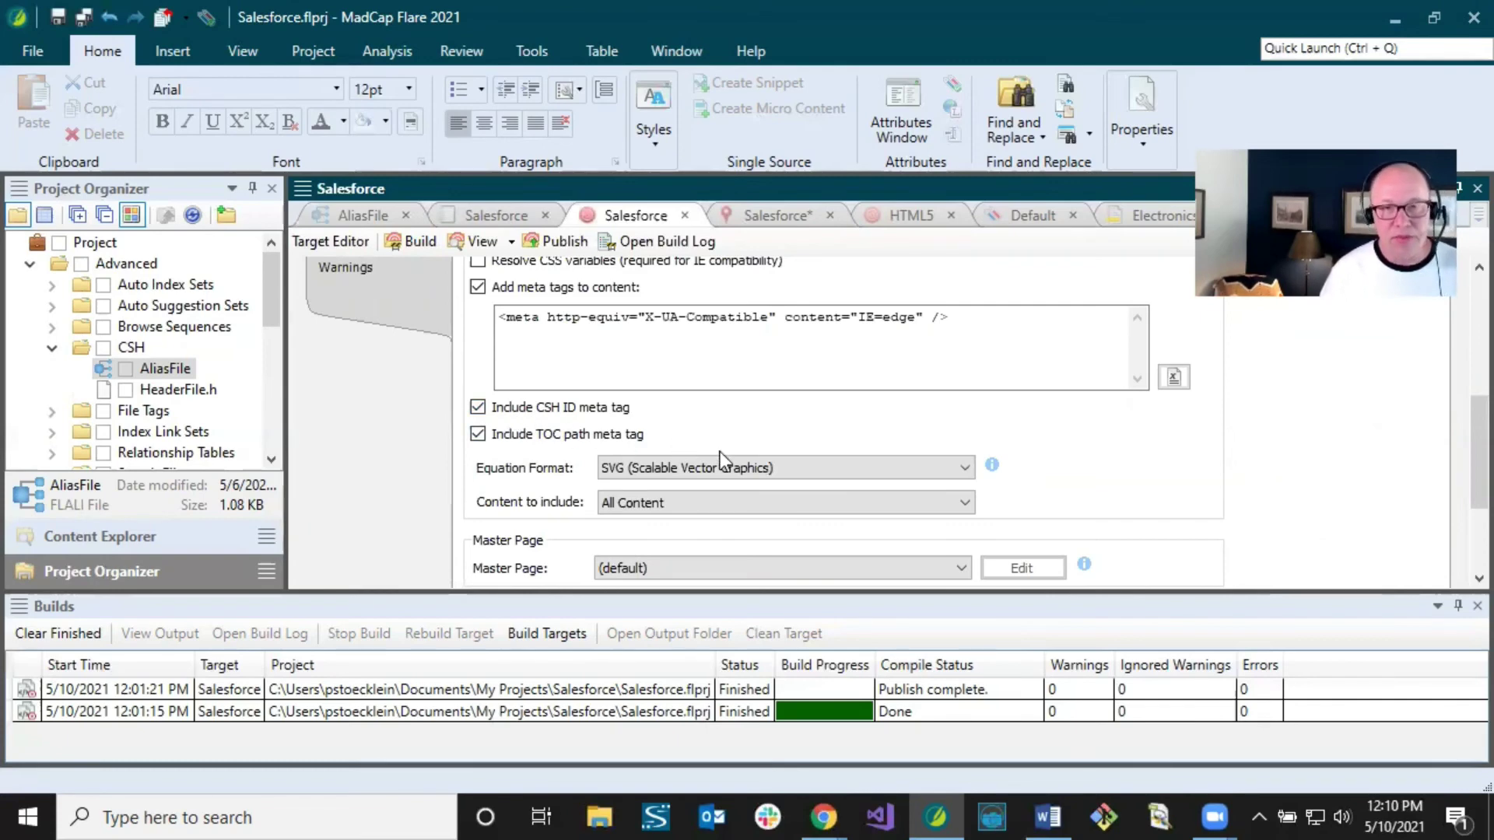
{"action": "scroll", "coordinate": [1458, 441], "scroll_direction": "down", "scroll_amount": 4}
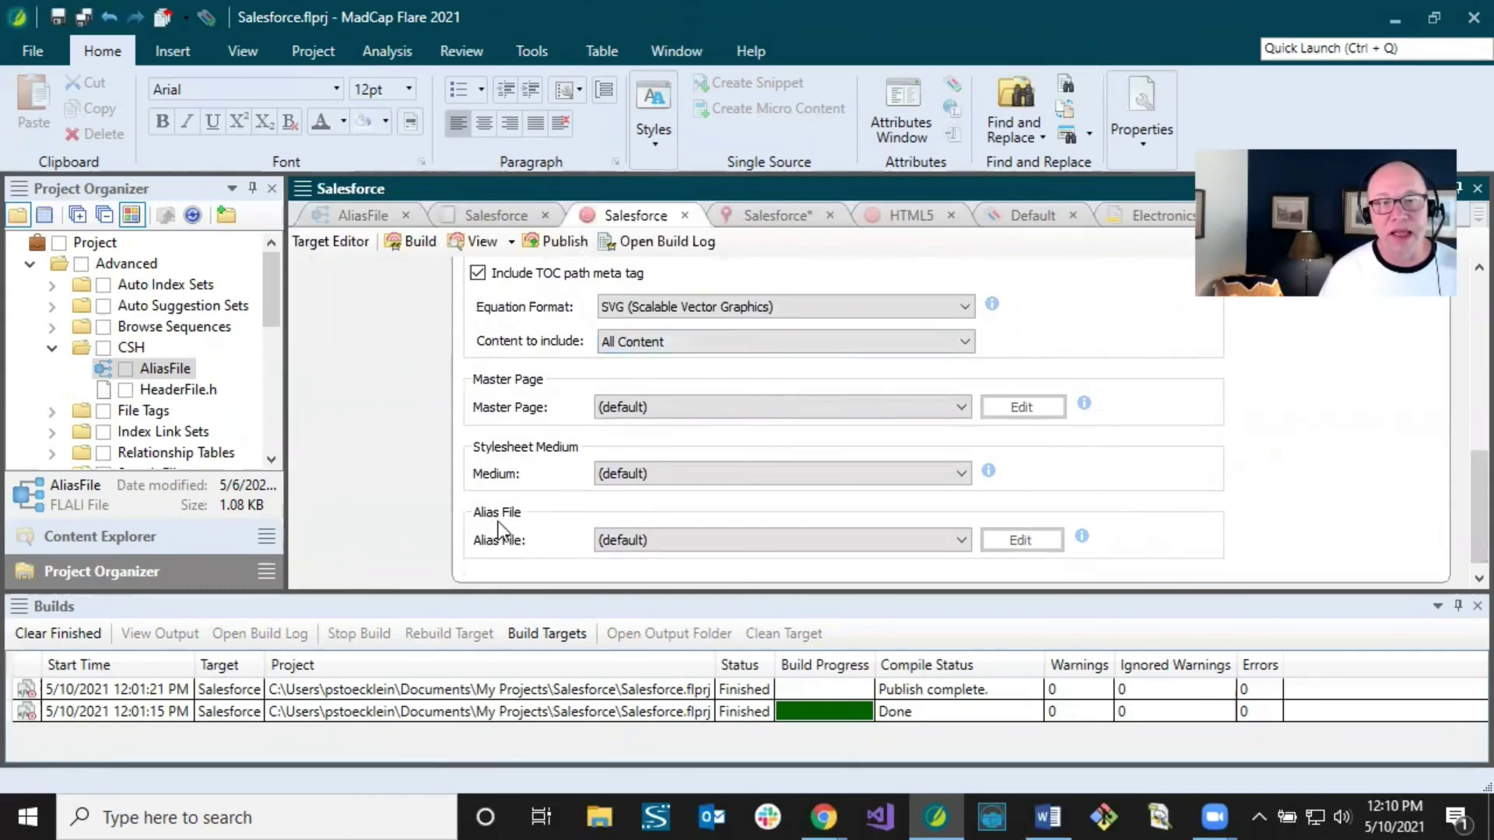
{"action": "left_click", "coordinate": [641, 543]}
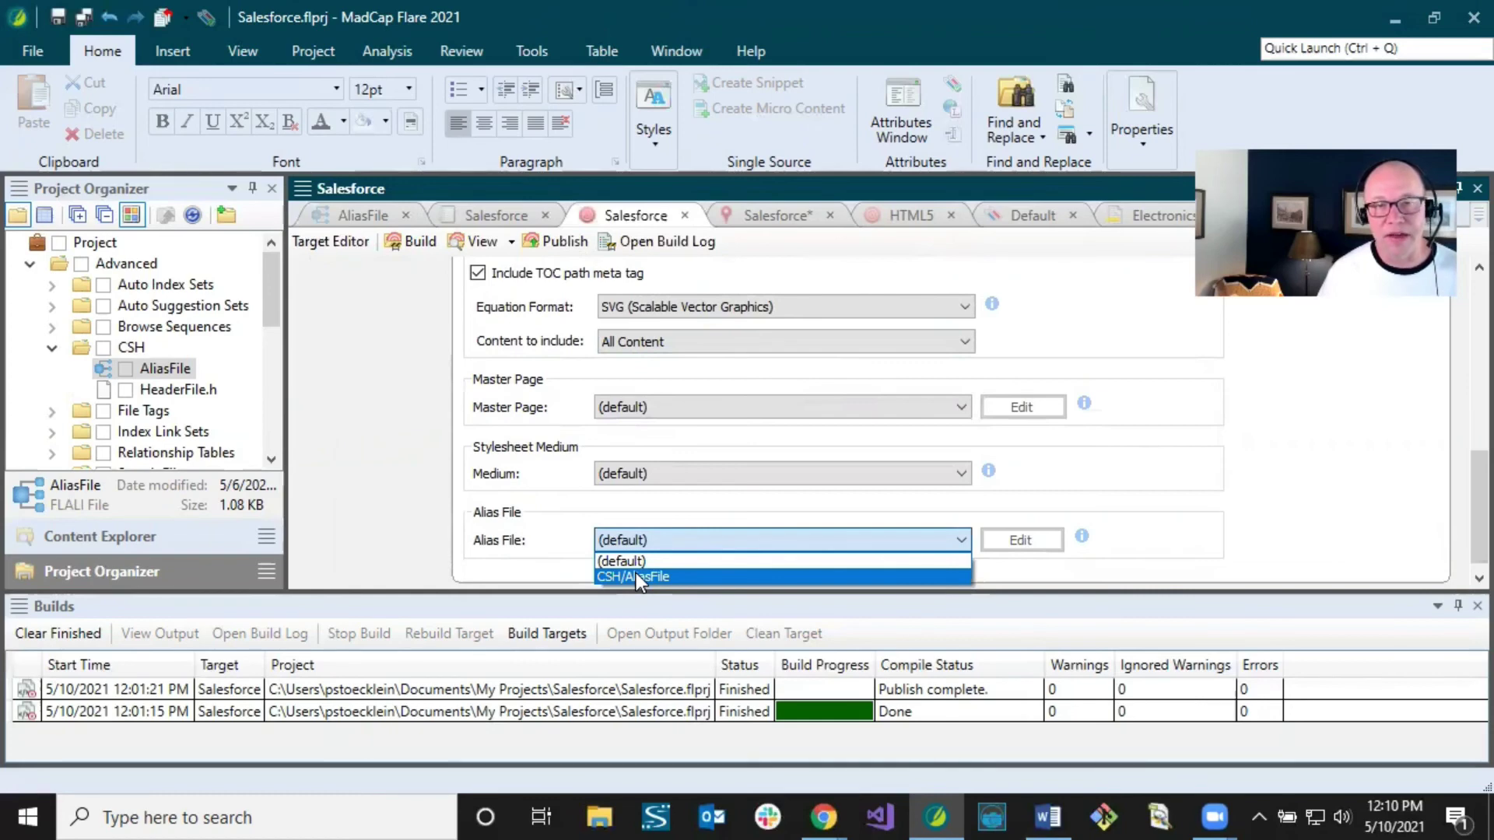
{"action": "left_click", "coordinate": [636, 577]}
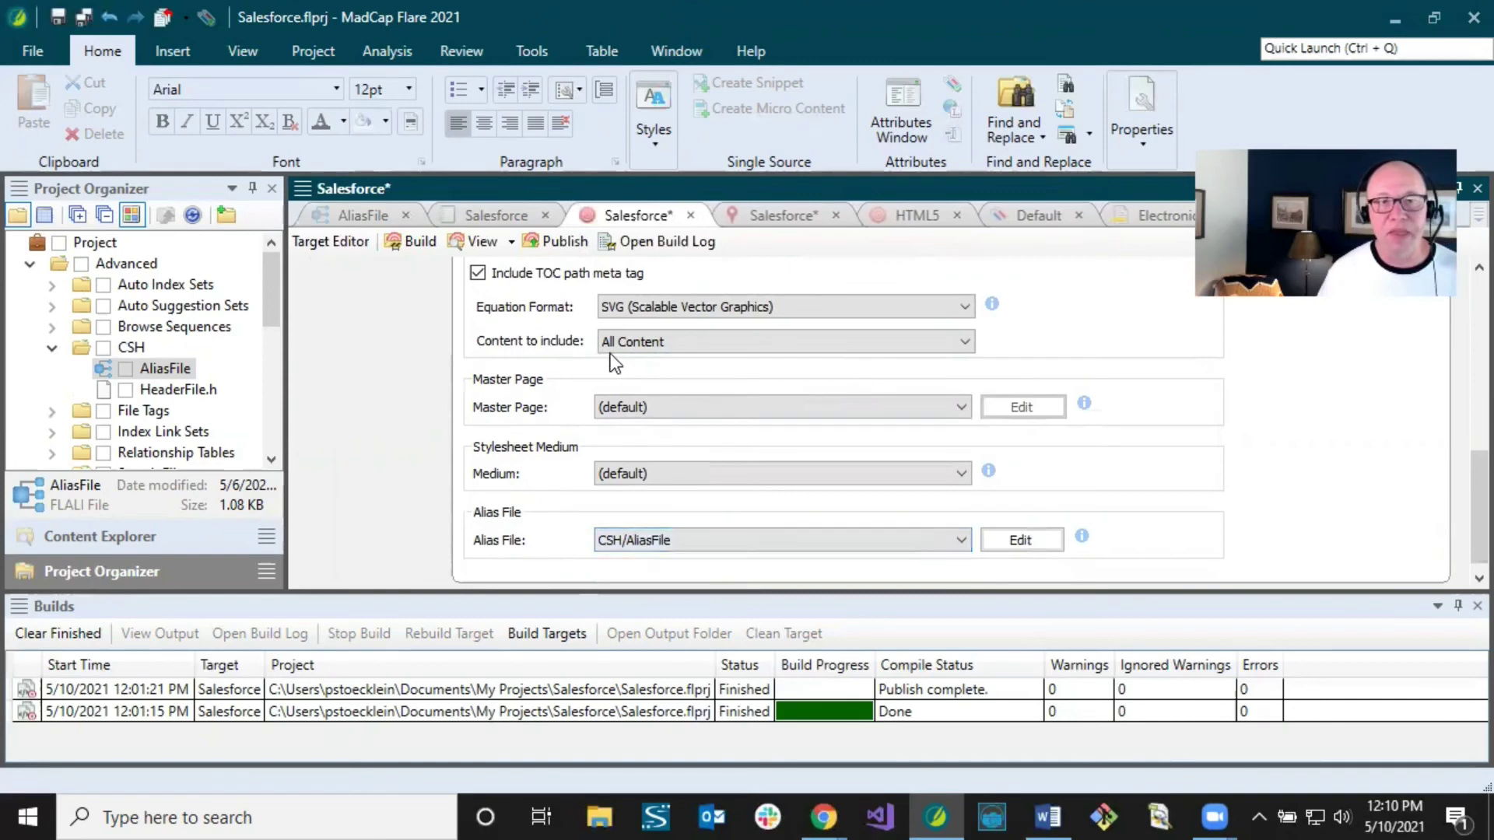
Step: Set Content to include to 'Content linked directly from the TOC'
{"action": "left_click", "coordinate": [645, 341]}
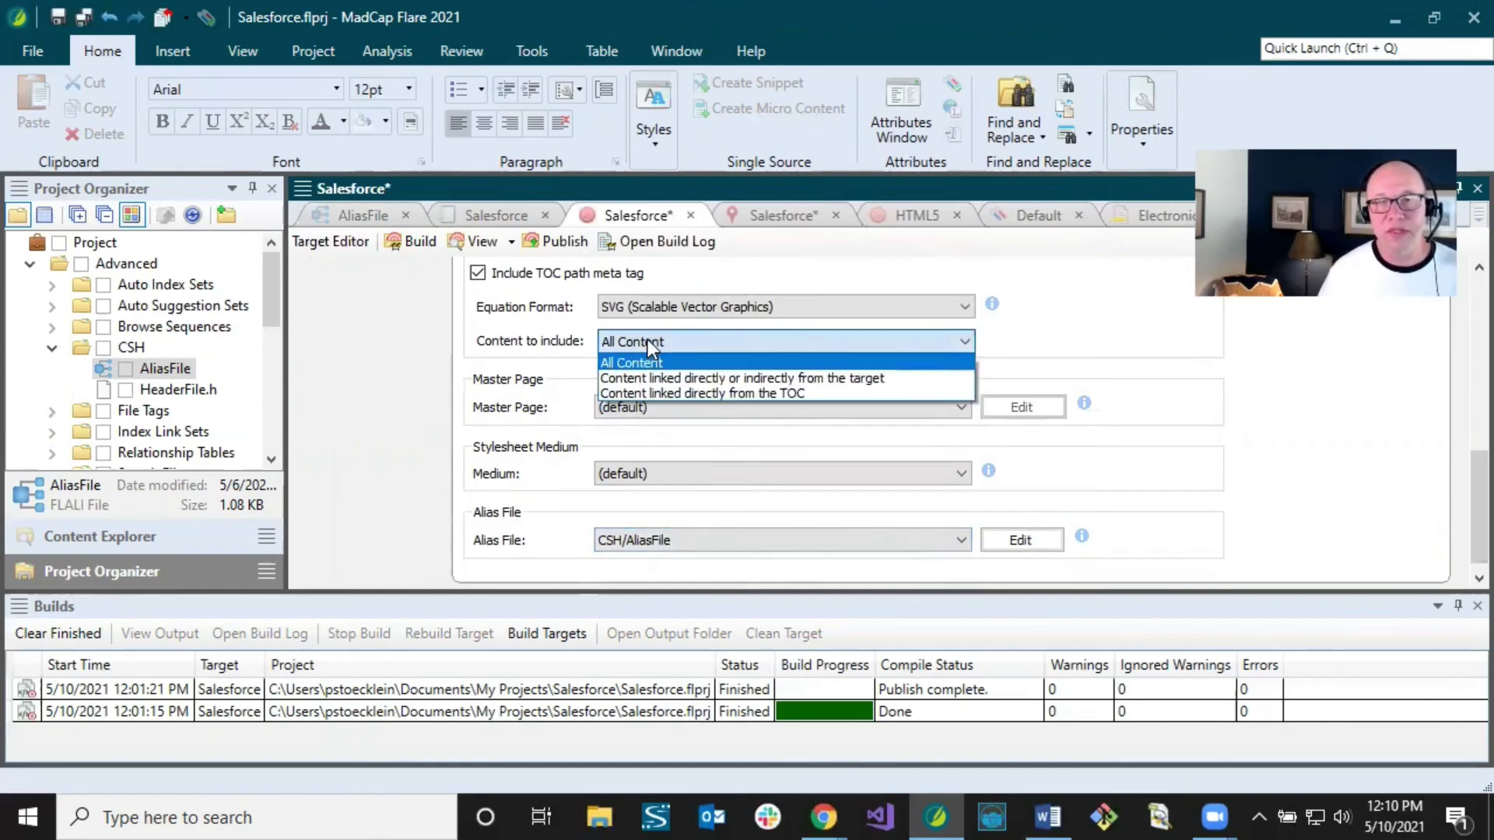
{"action": "left_click", "coordinate": [660, 394]}
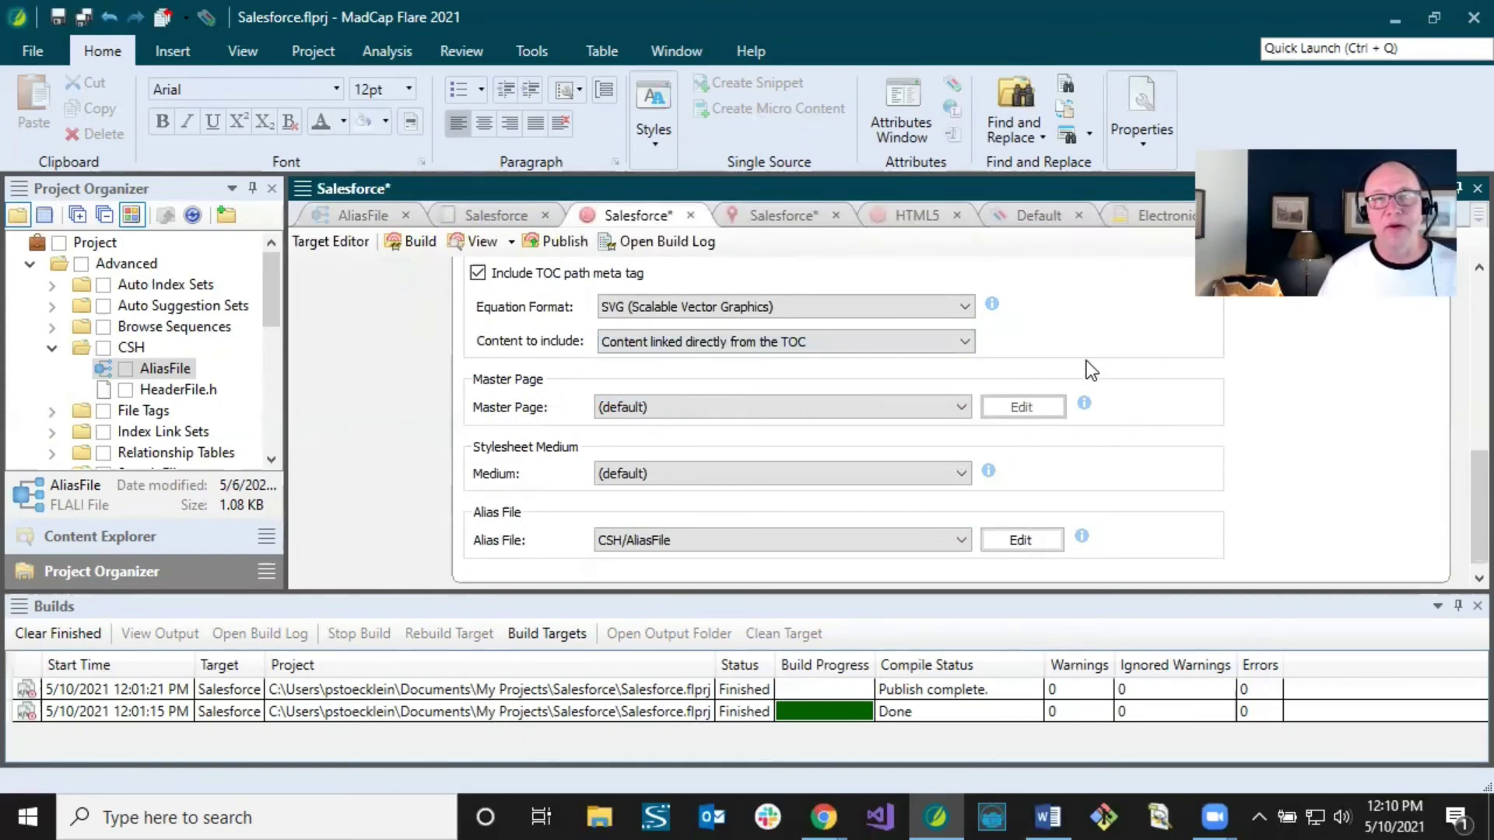
{"action": "left_click", "coordinate": [1140, 218]}
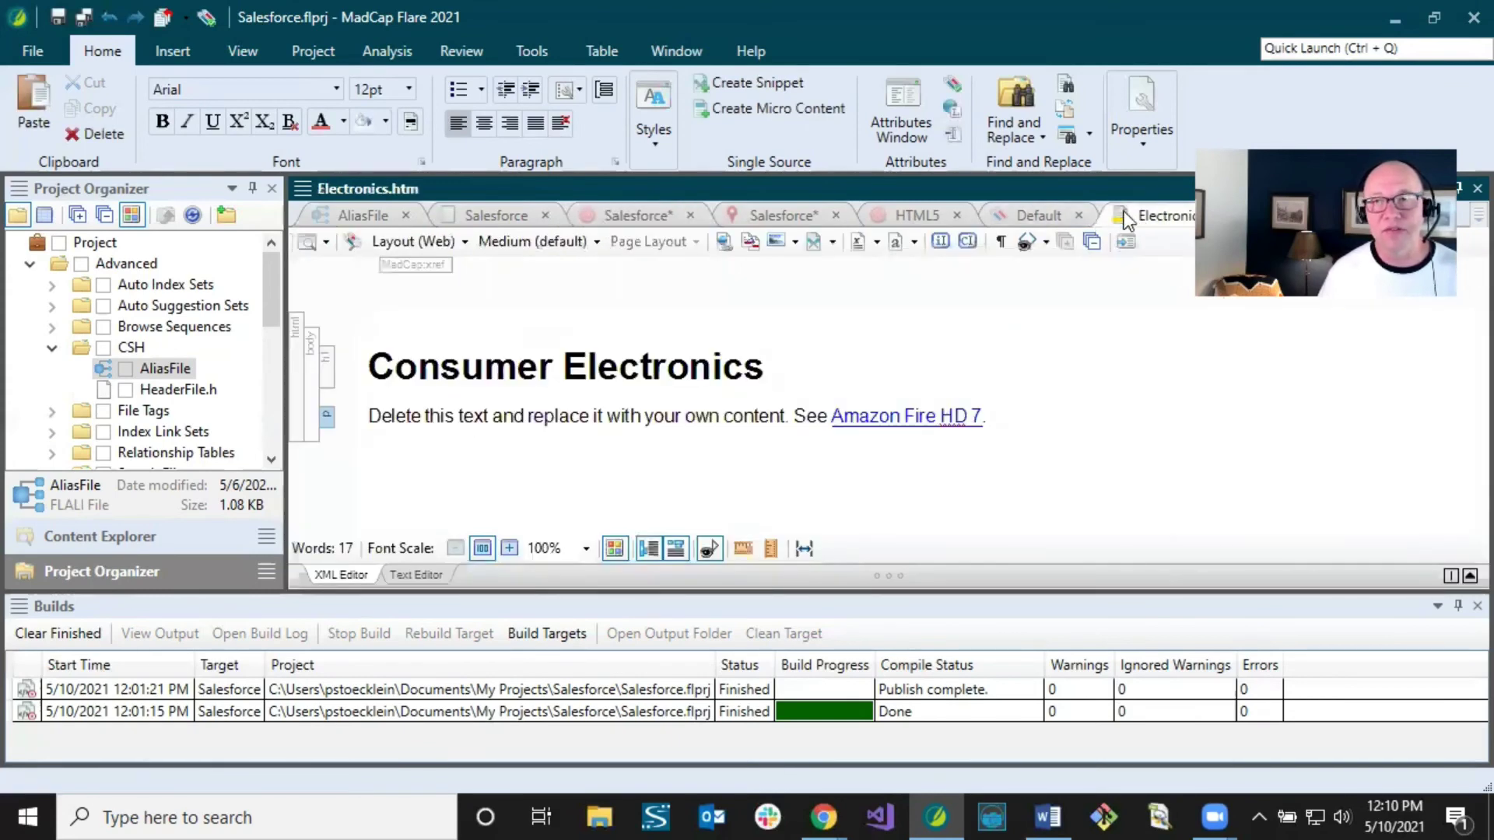
Step: Check the Salesforce TOC, then save all changes to the target and destination
{"action": "left_click", "coordinate": [1473, 217]}
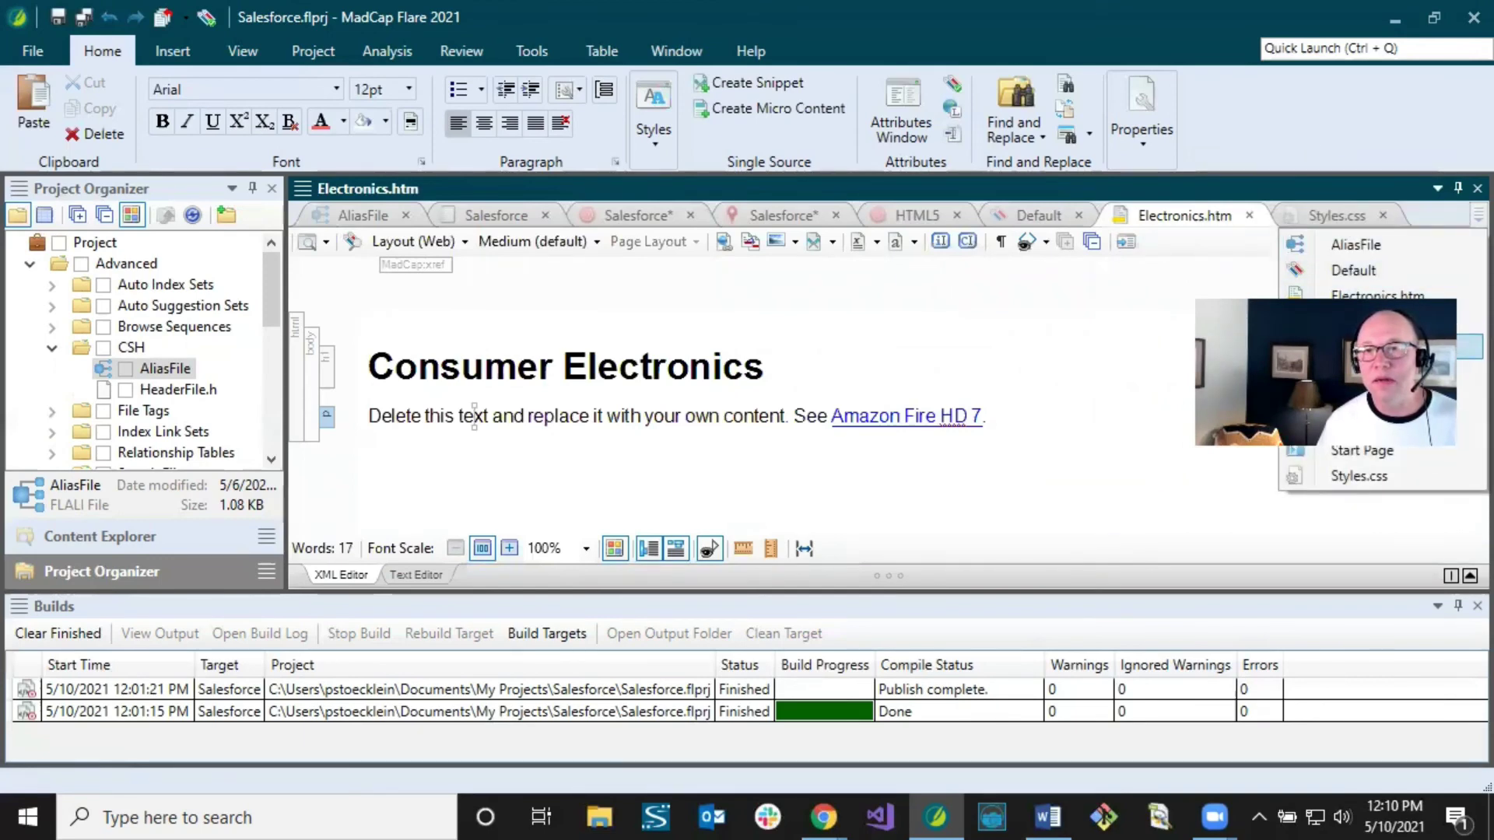
{"action": "left_click", "coordinate": [1362, 399]}
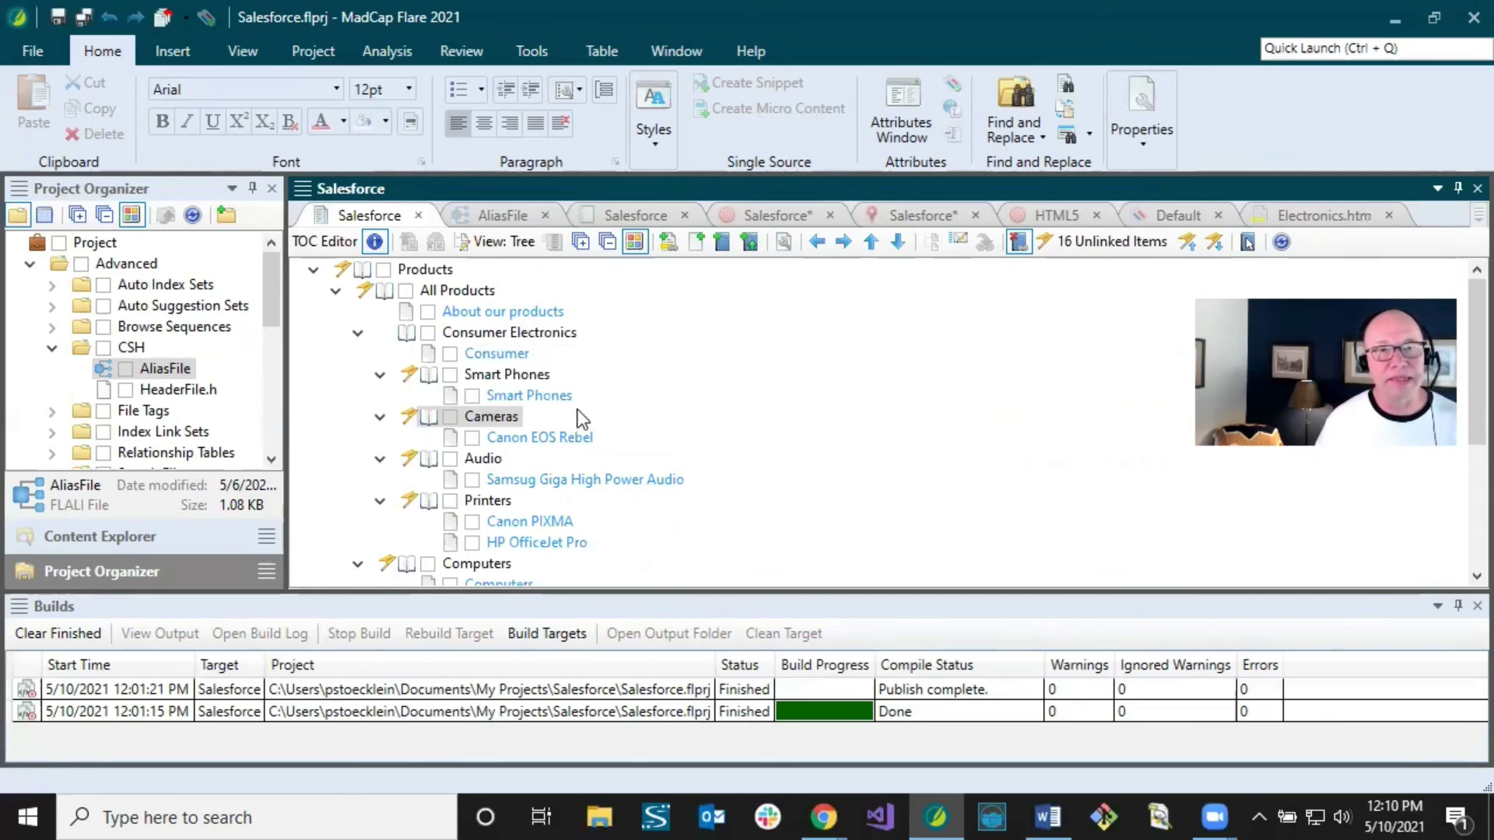
{"action": "left_click", "coordinate": [751, 217]}
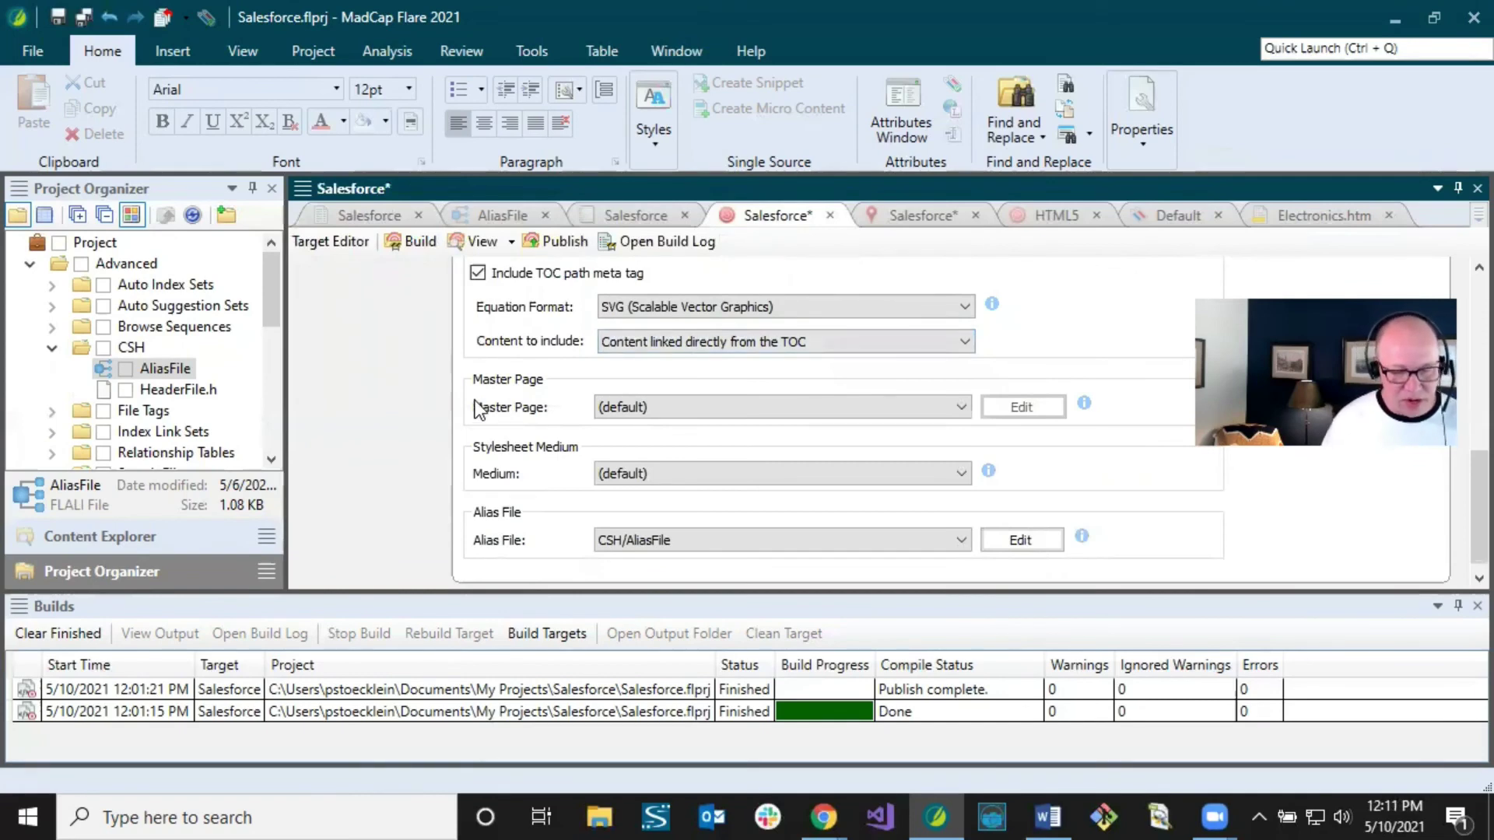
{"action": "left_click", "coordinate": [83, 19]}
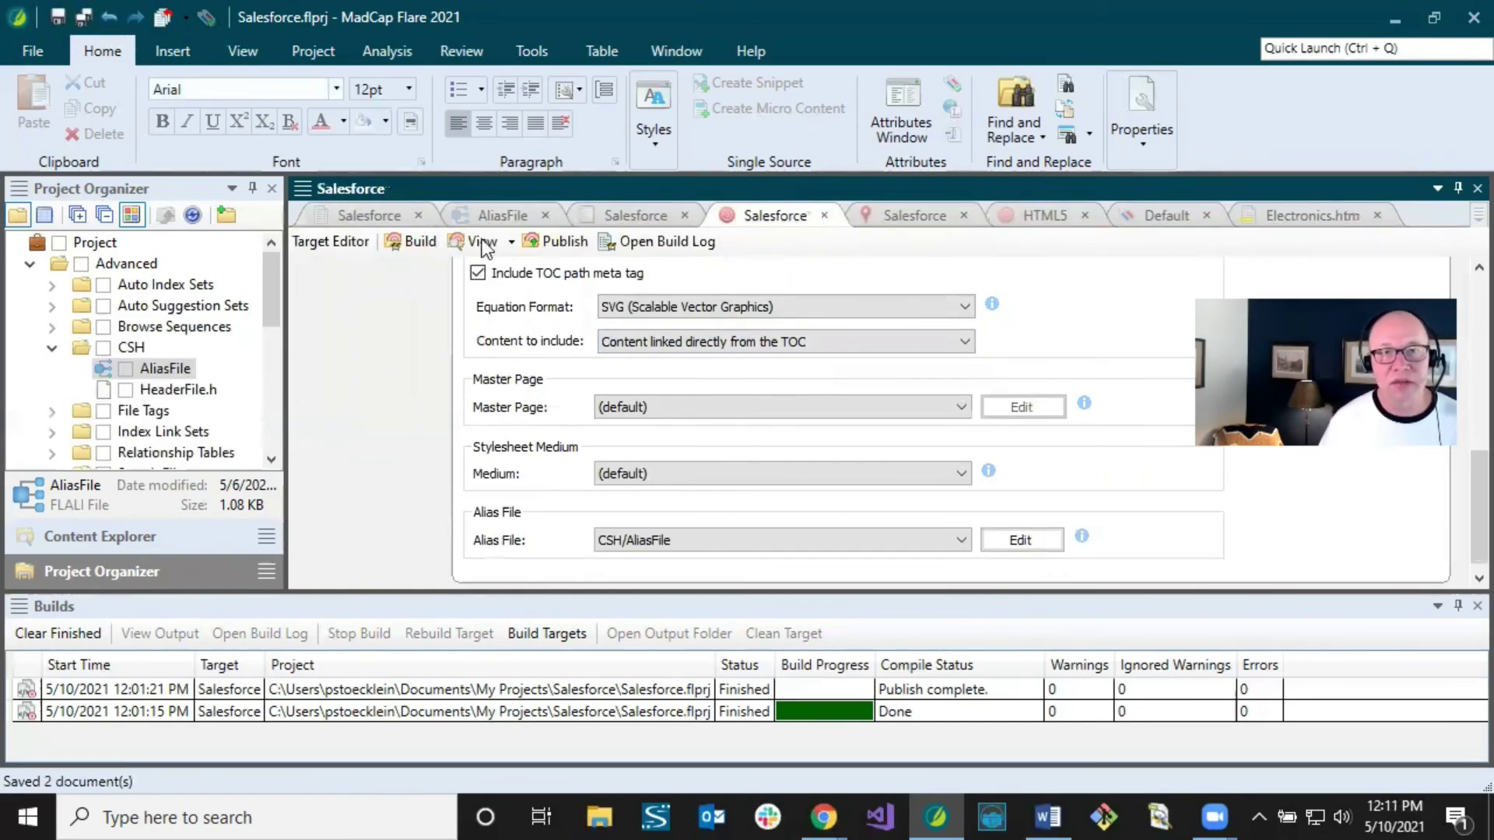
Step: Rebuild the Salesforce target and open the newest build's log with its one warning
{"action": "left_click", "coordinate": [422, 690]}
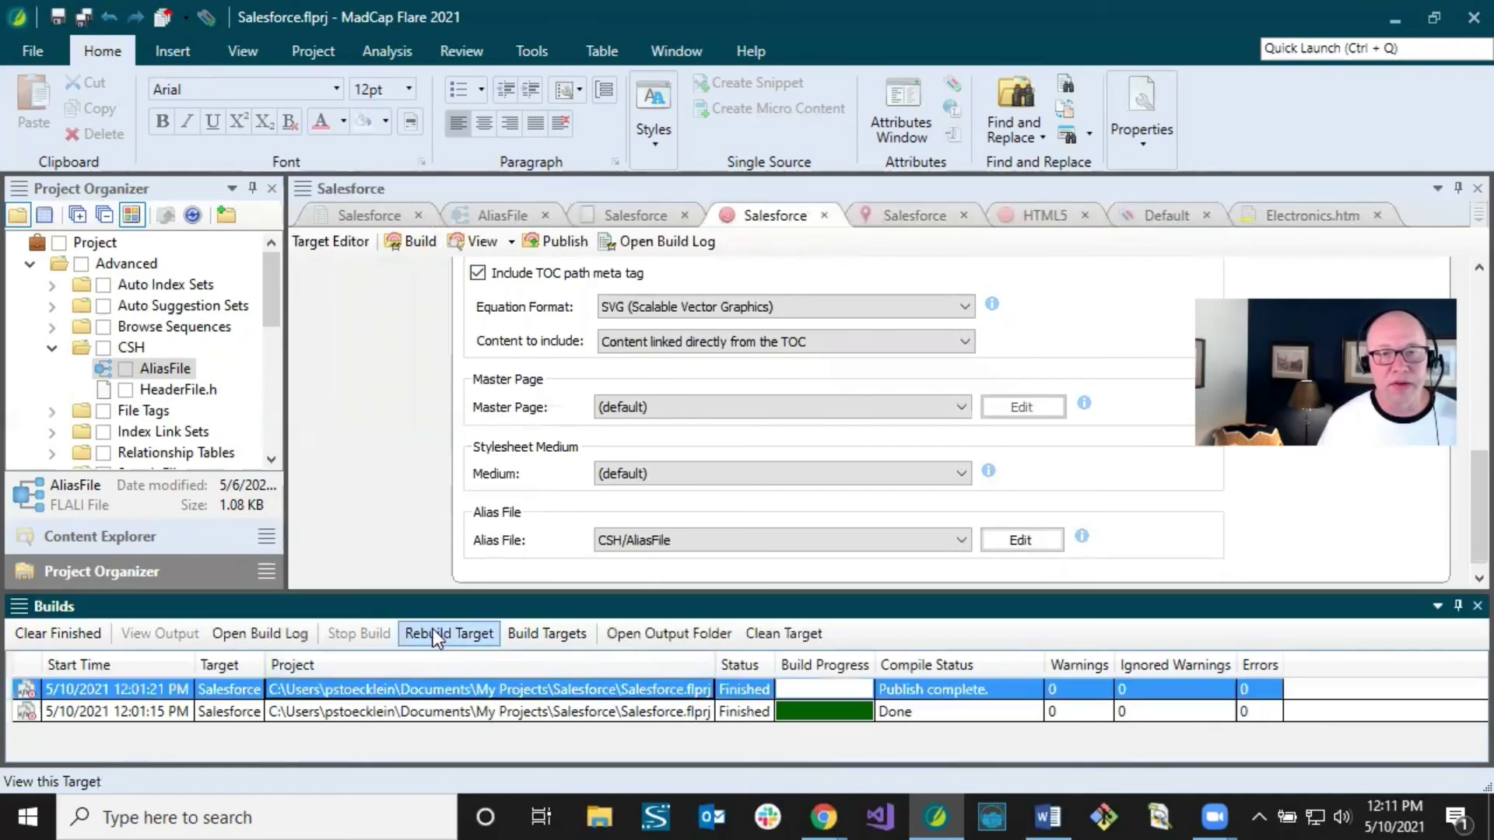
{"action": "left_click", "coordinate": [433, 630]}
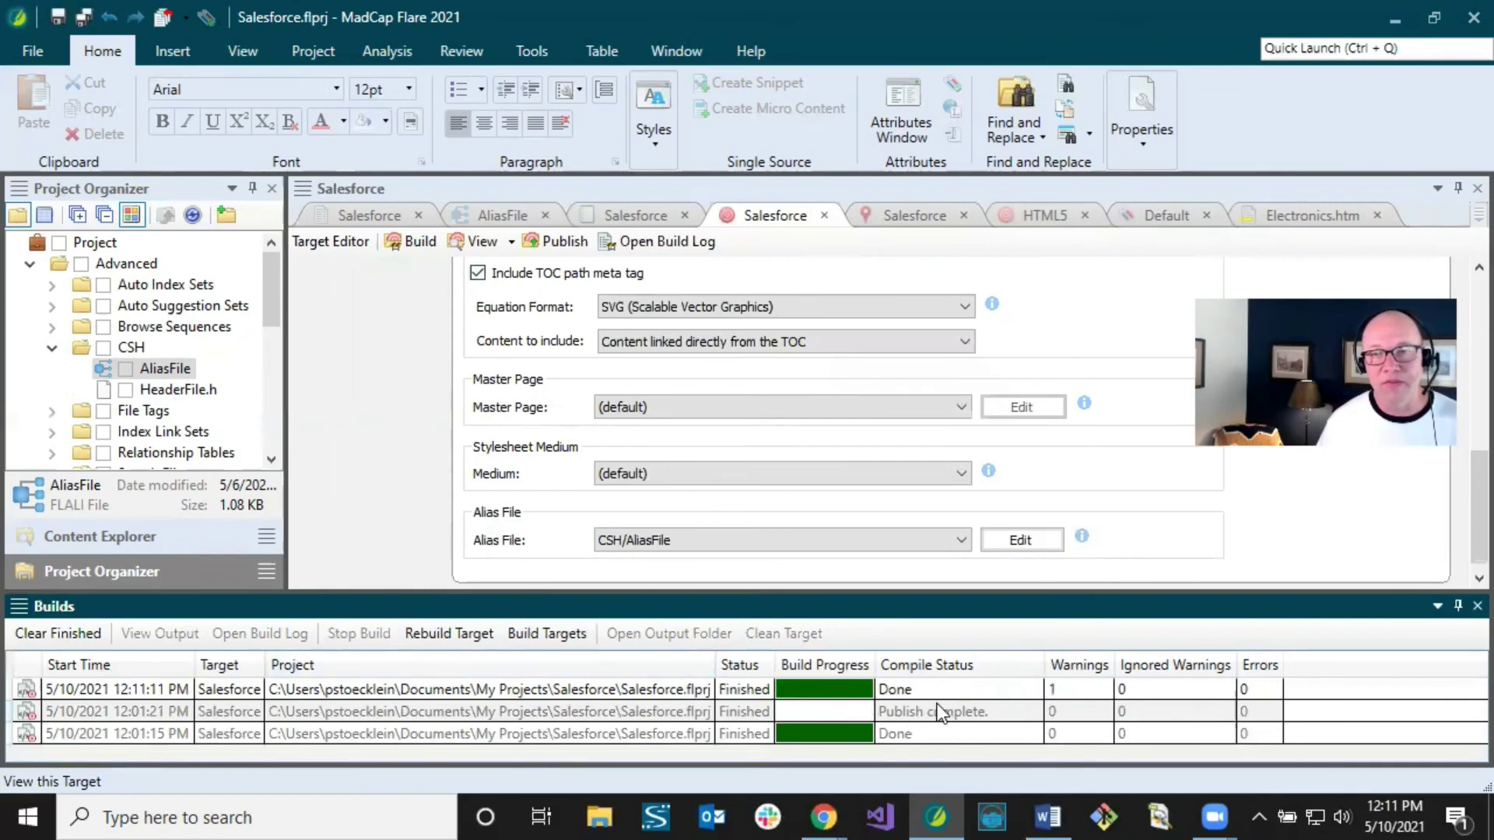
{"action": "left_click", "coordinate": [1063, 693]}
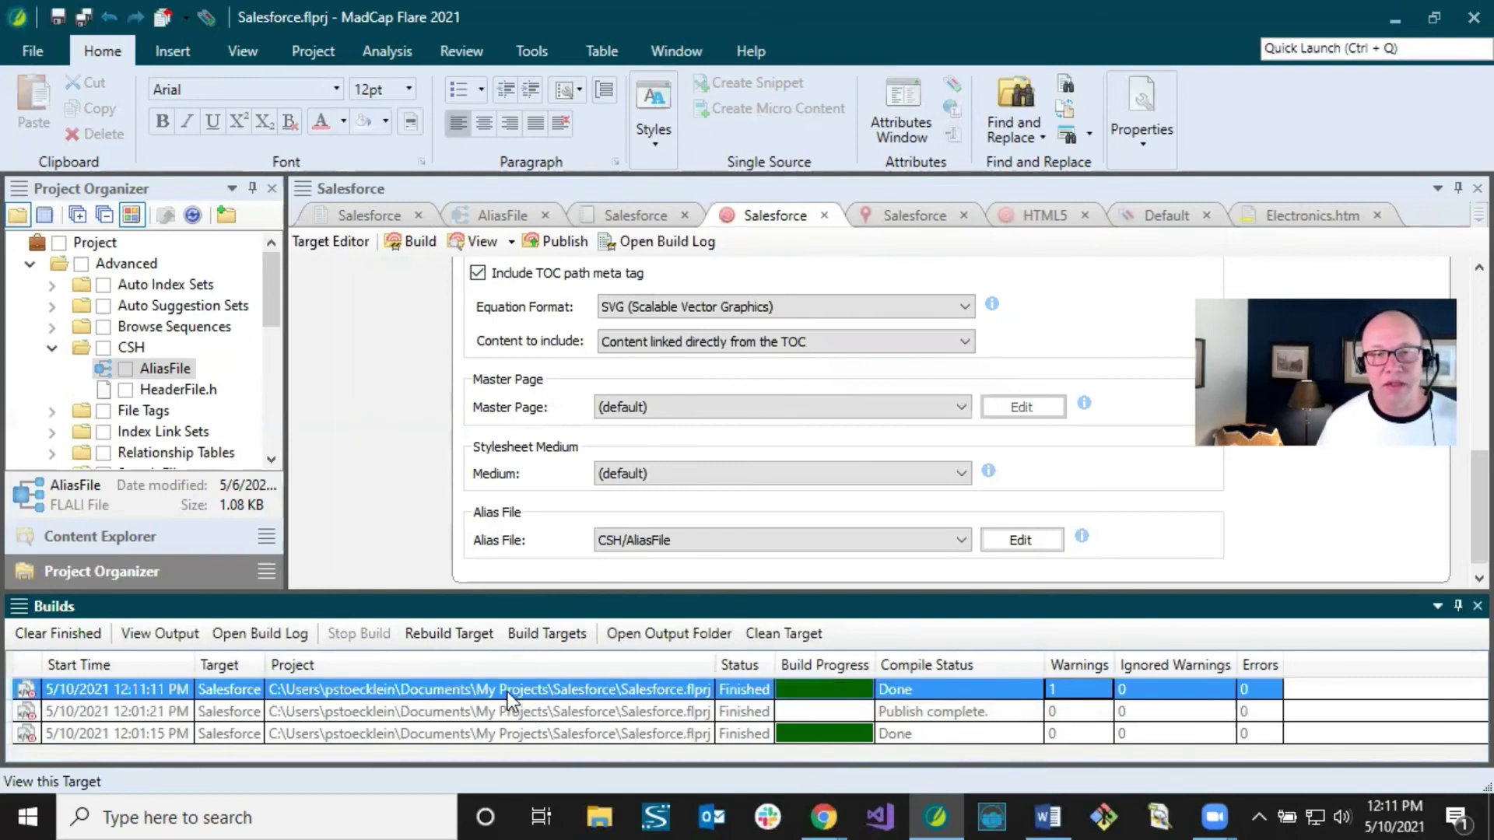
{"action": "left_click", "coordinate": [256, 635]}
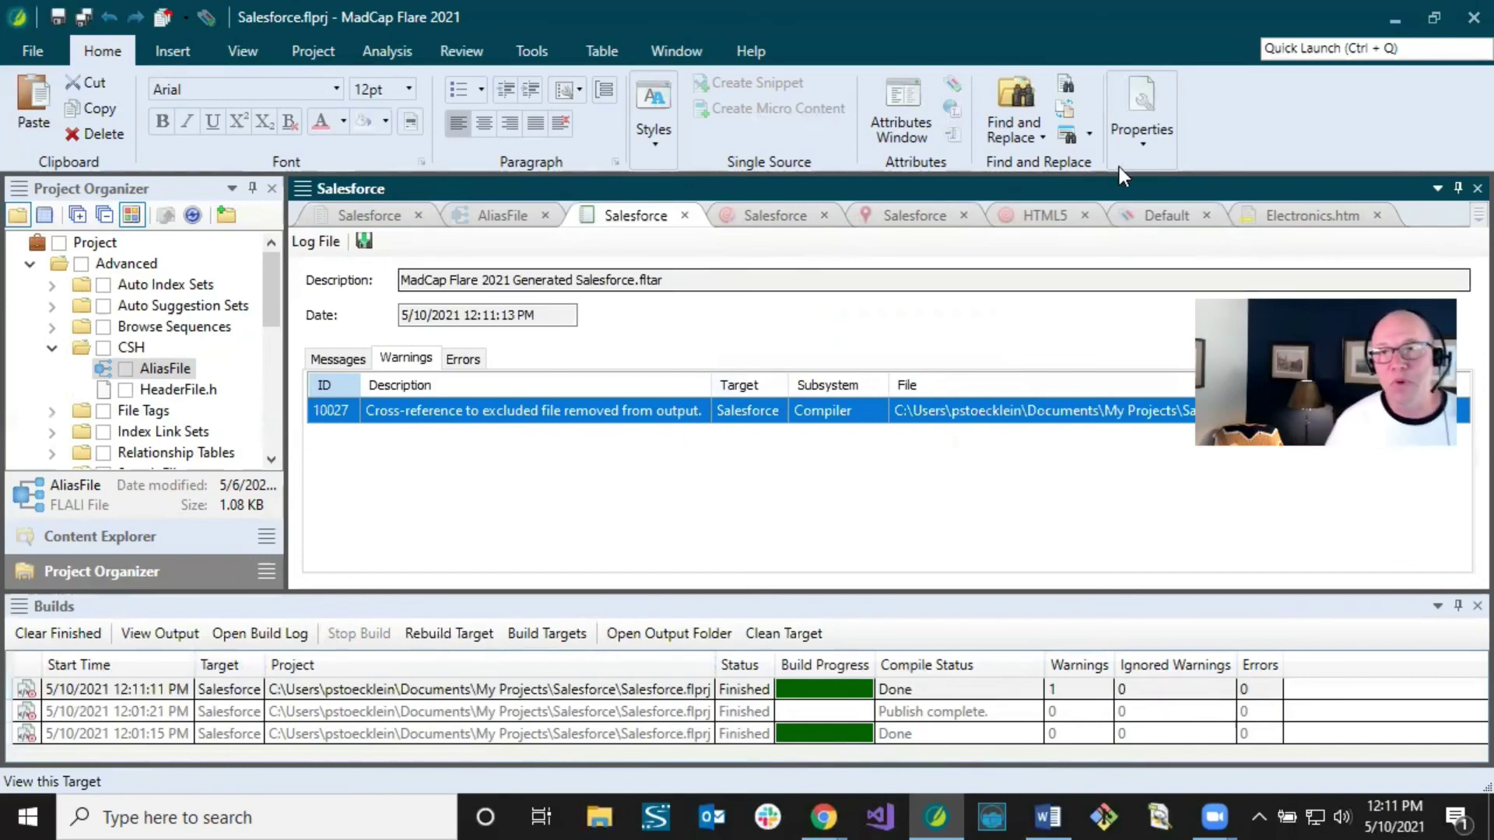
Step: In Electronics.htm, find the sentence linking to Amazon Fire HD 7 and locate Amazon Fire HD 7.htm in Content Explorer
{"action": "left_click", "coordinate": [1285, 218]}
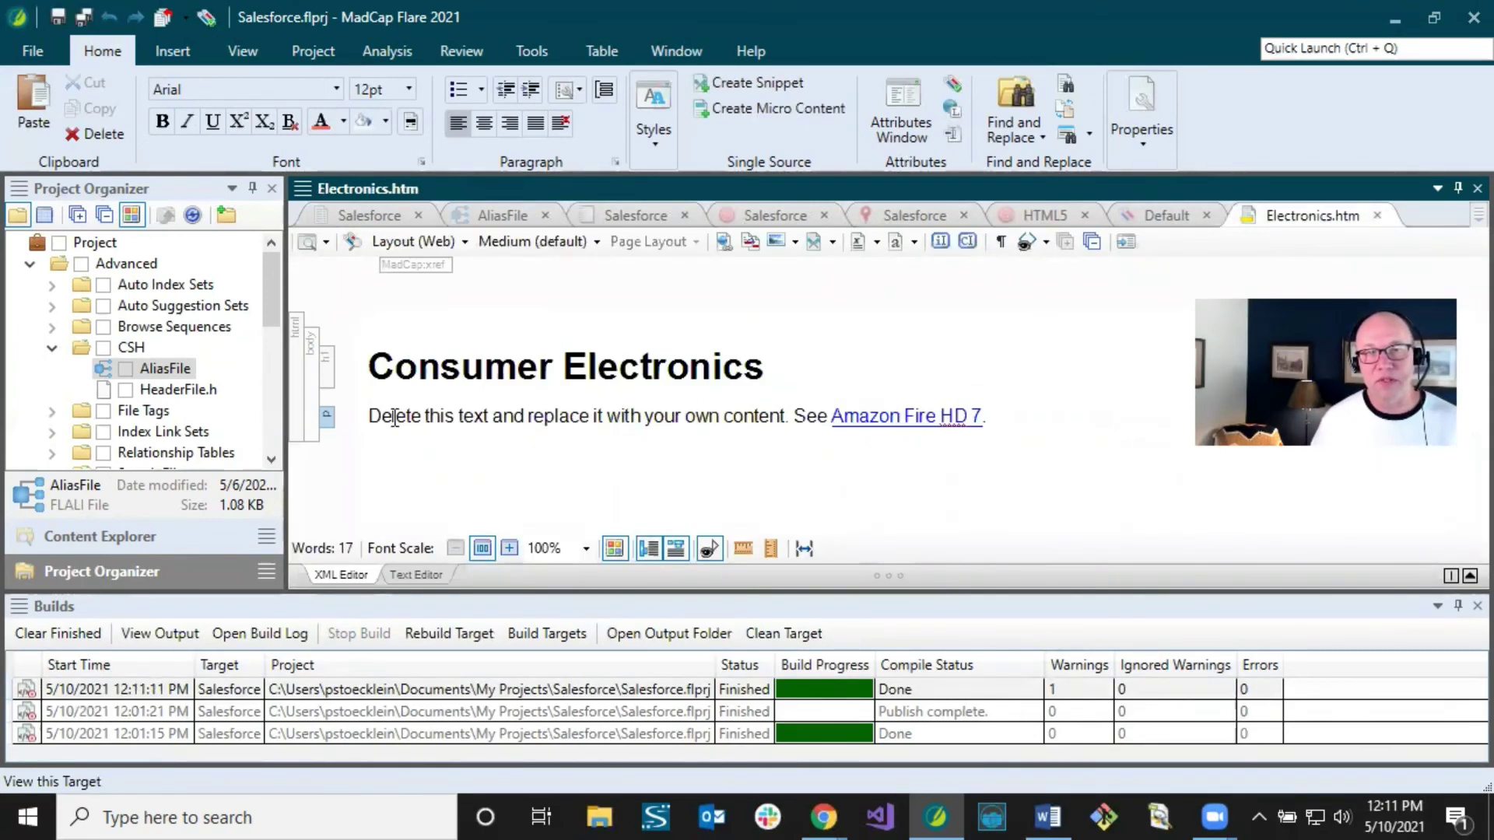
{"action": "left_click_drag", "start_coordinate": [800, 420], "coordinate": [993, 418]}
{"action": "left_click", "coordinate": [1001, 419]}
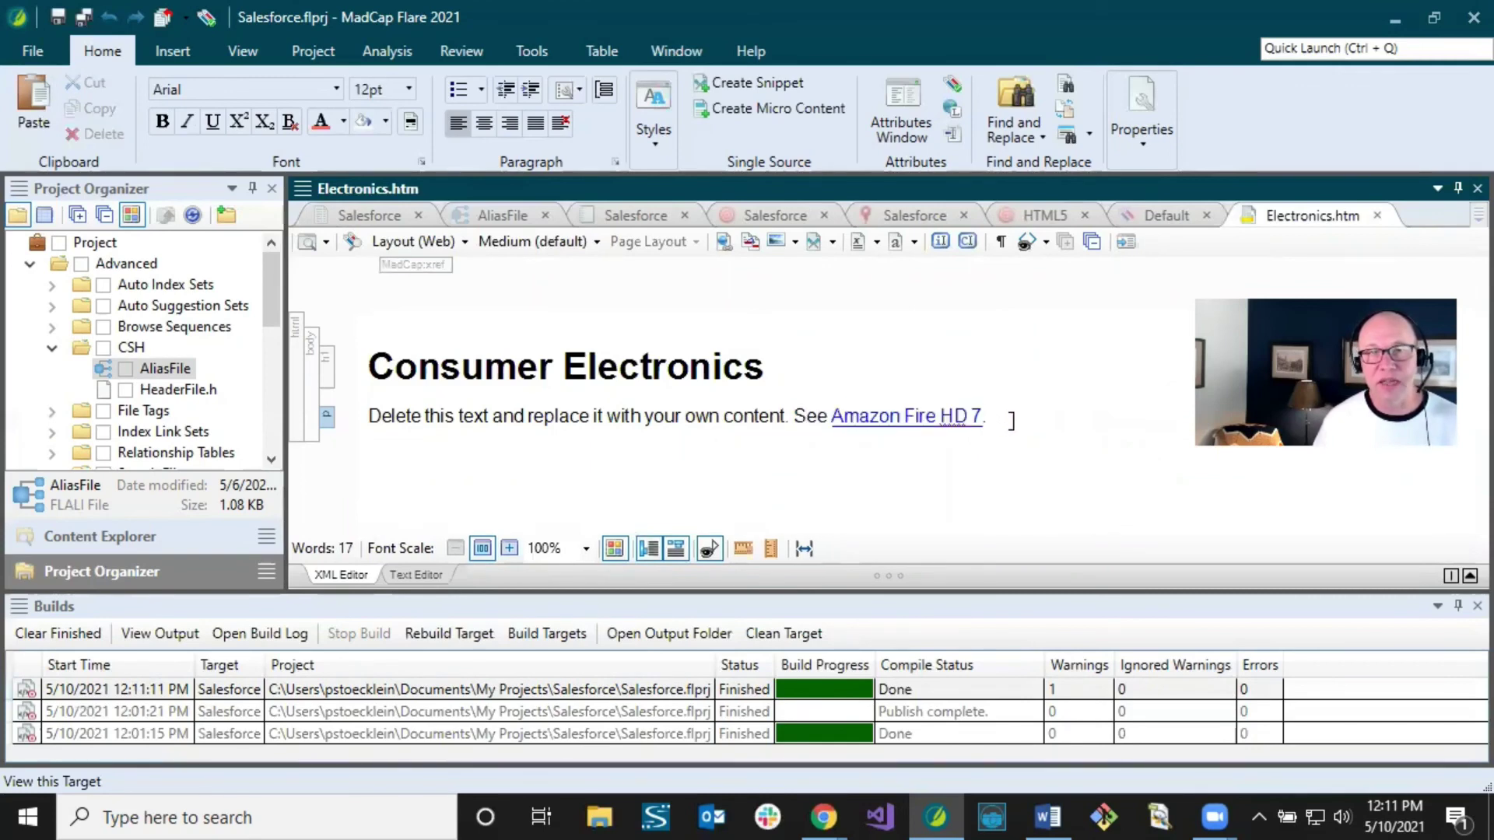
{"action": "left_click", "coordinate": [153, 536]}
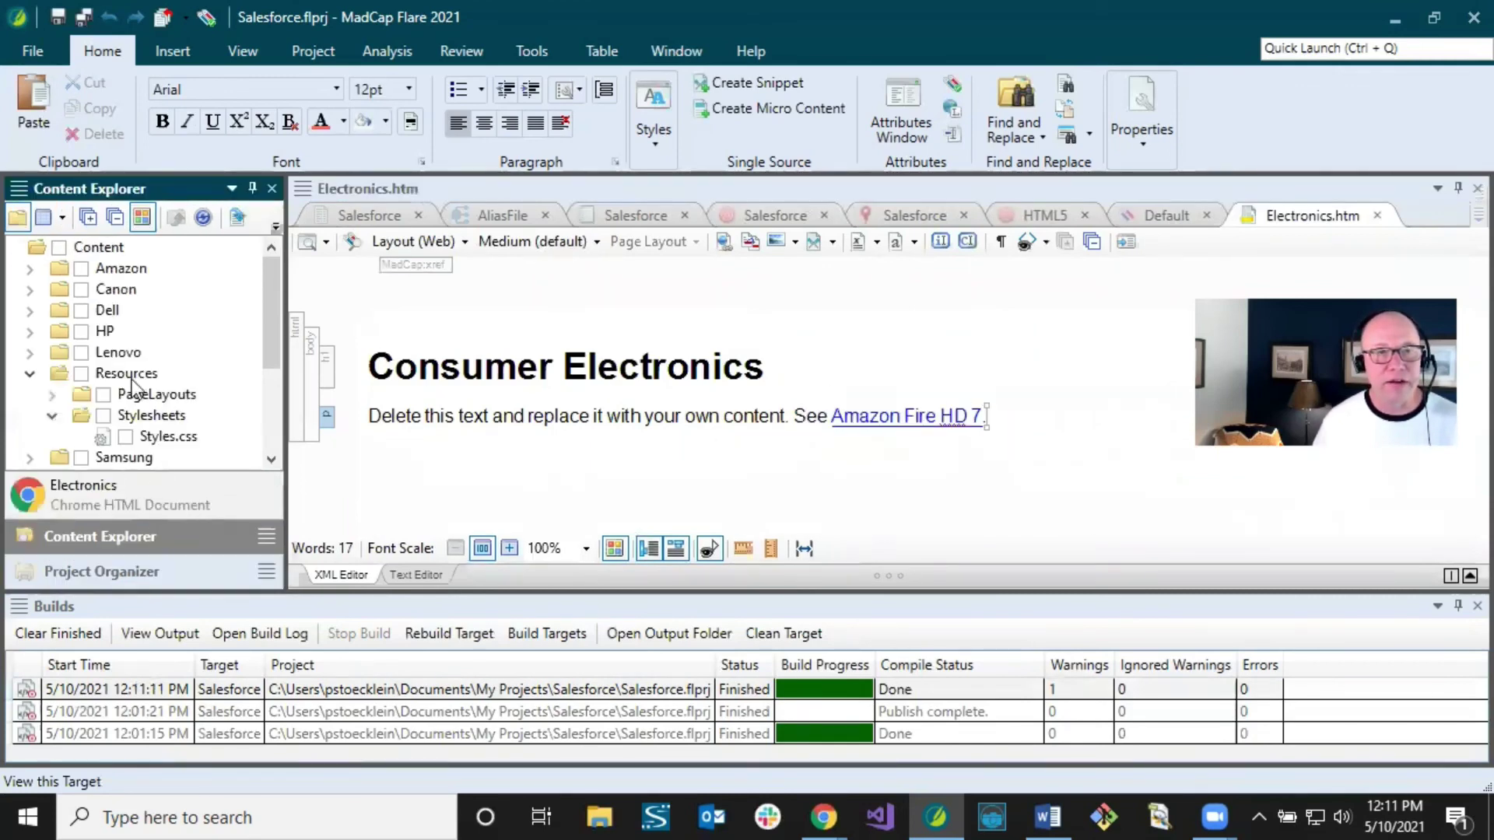
{"action": "left_click", "coordinate": [29, 267]}
{"action": "left_click", "coordinate": [183, 289]}
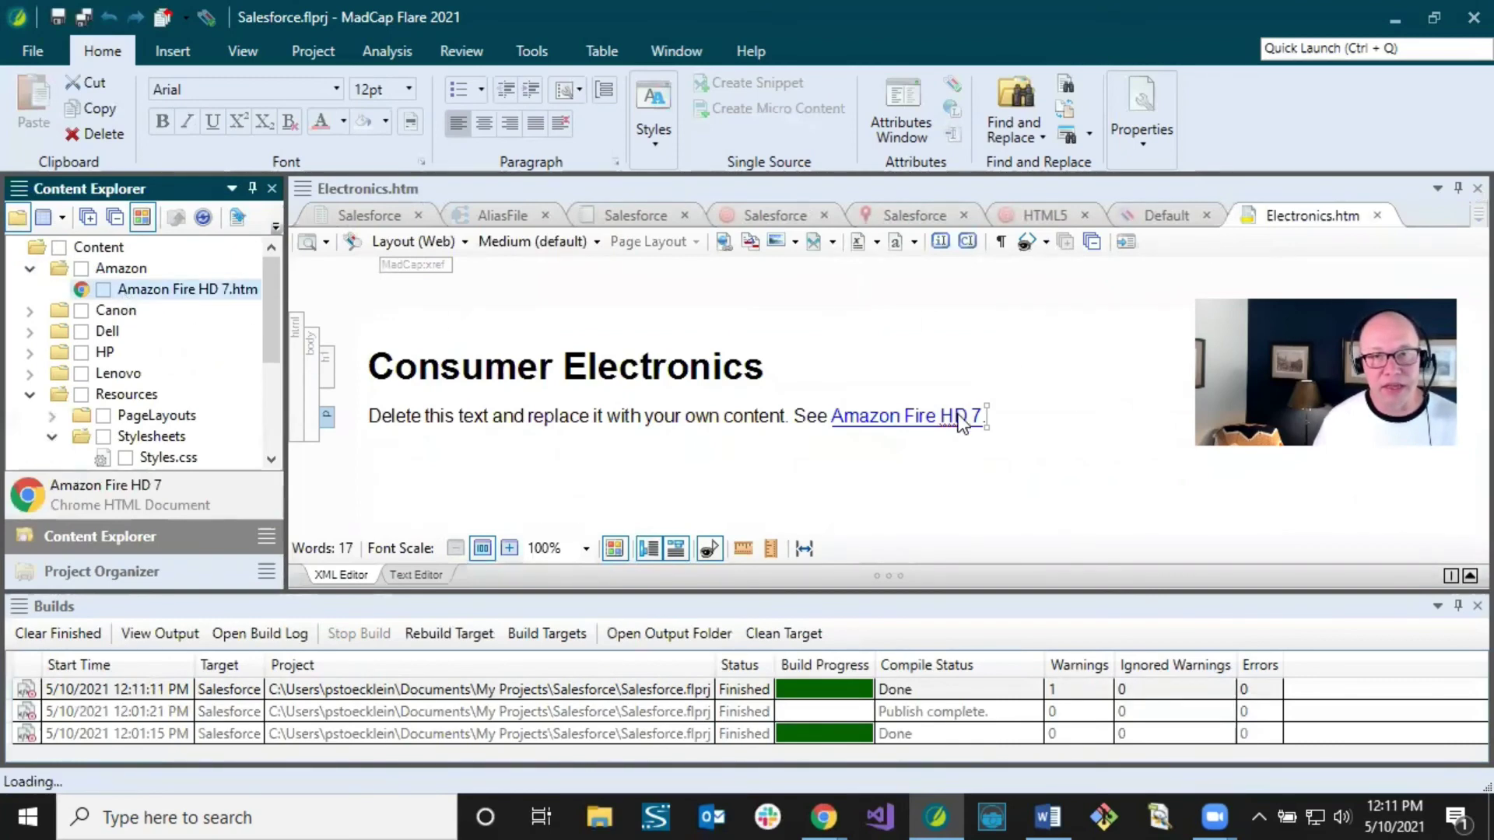
Step: Compare the Amazon Fire HD 7 cross-reference with the latest build's single warning, then return to the Salesforce target
{"action": "left_click", "coordinate": [857, 429]}
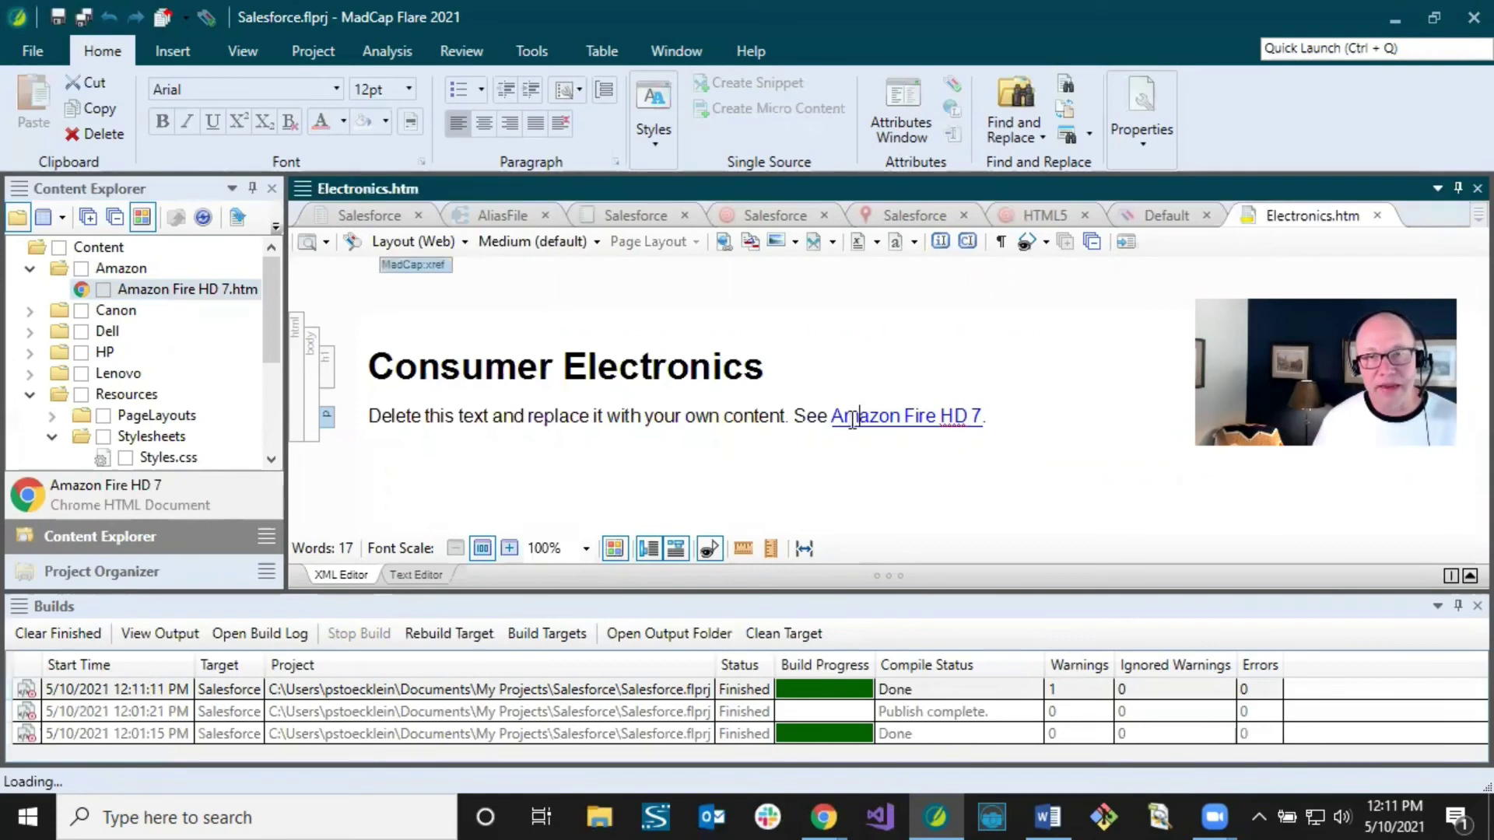
{"action": "left_click", "coordinate": [604, 383]}
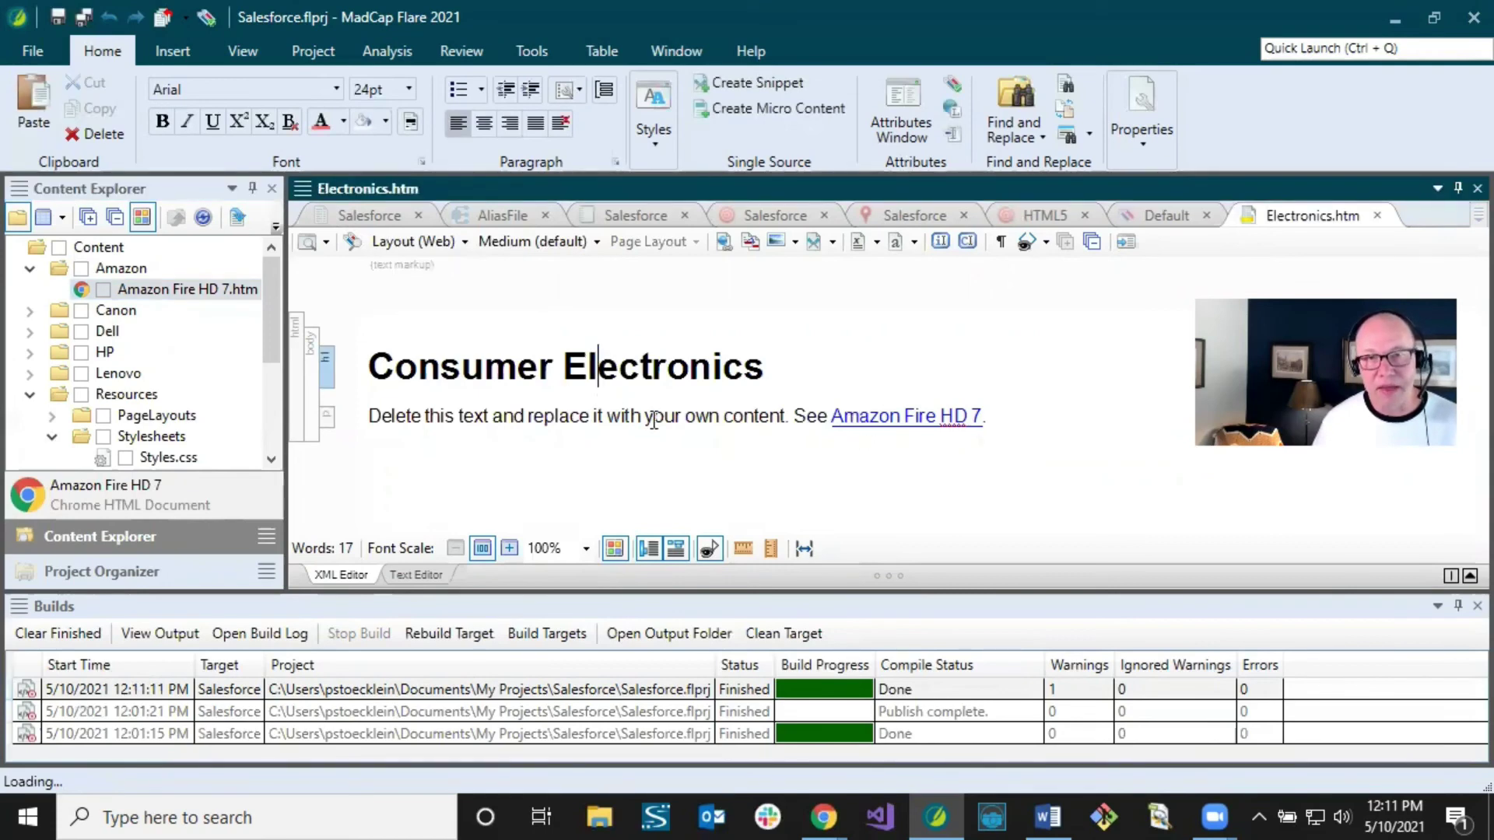
{"action": "left_click", "coordinate": [707, 414]}
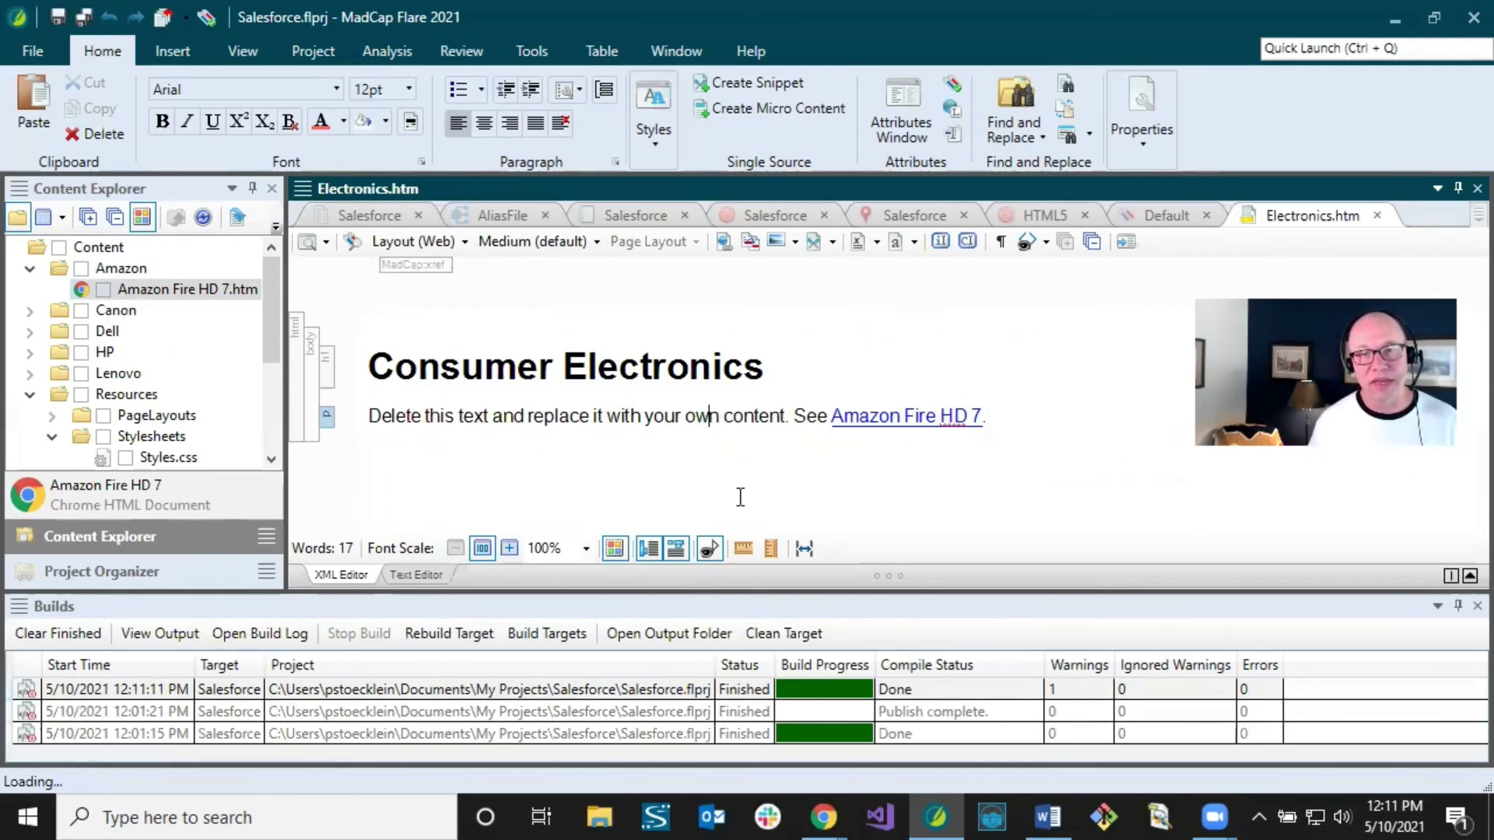
{"action": "left_click", "coordinate": [645, 690]}
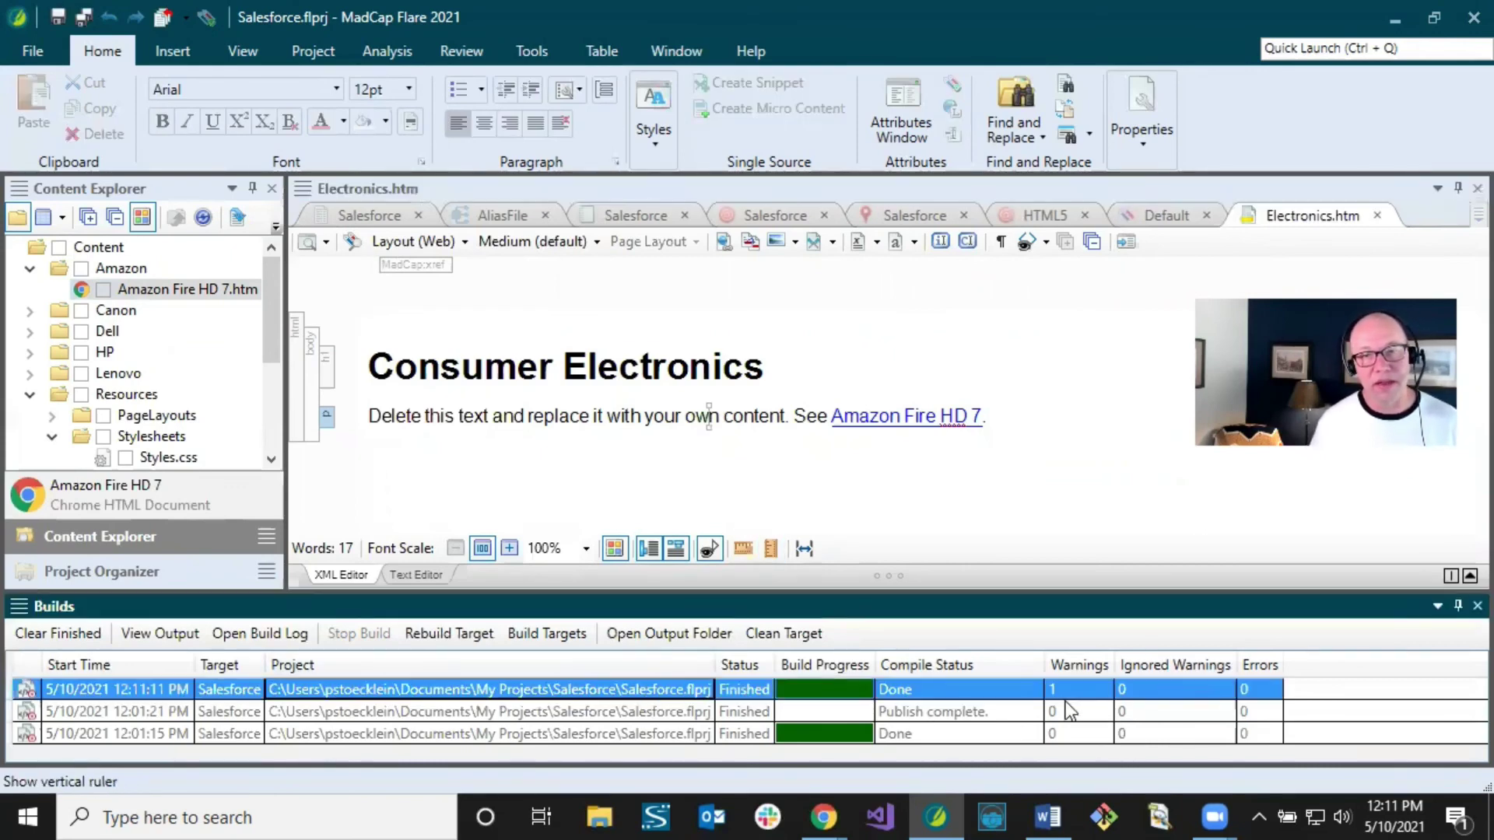
{"action": "left_click", "coordinate": [817, 425]}
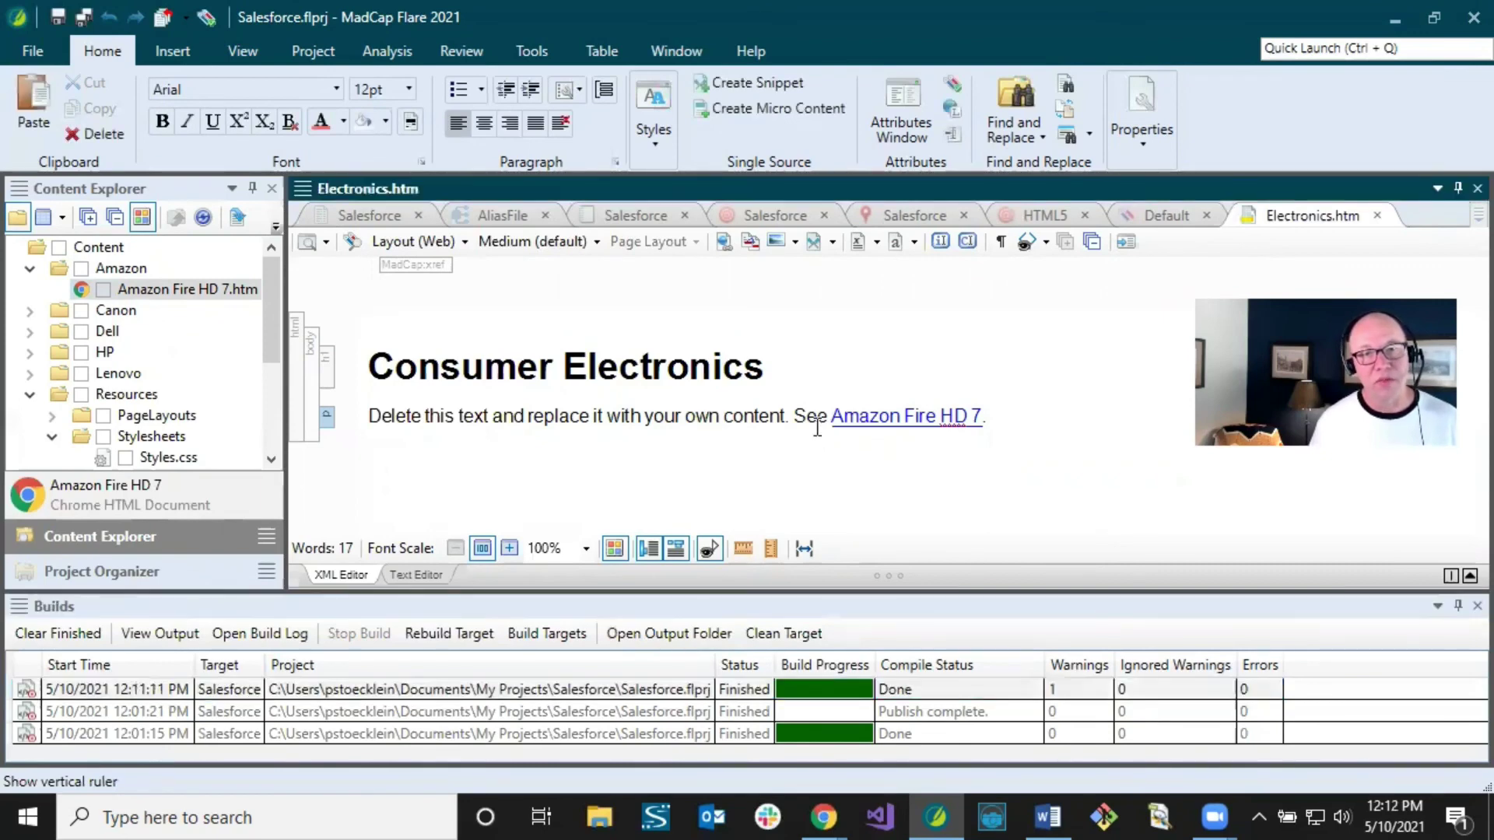
{"action": "left_click", "coordinate": [884, 419]}
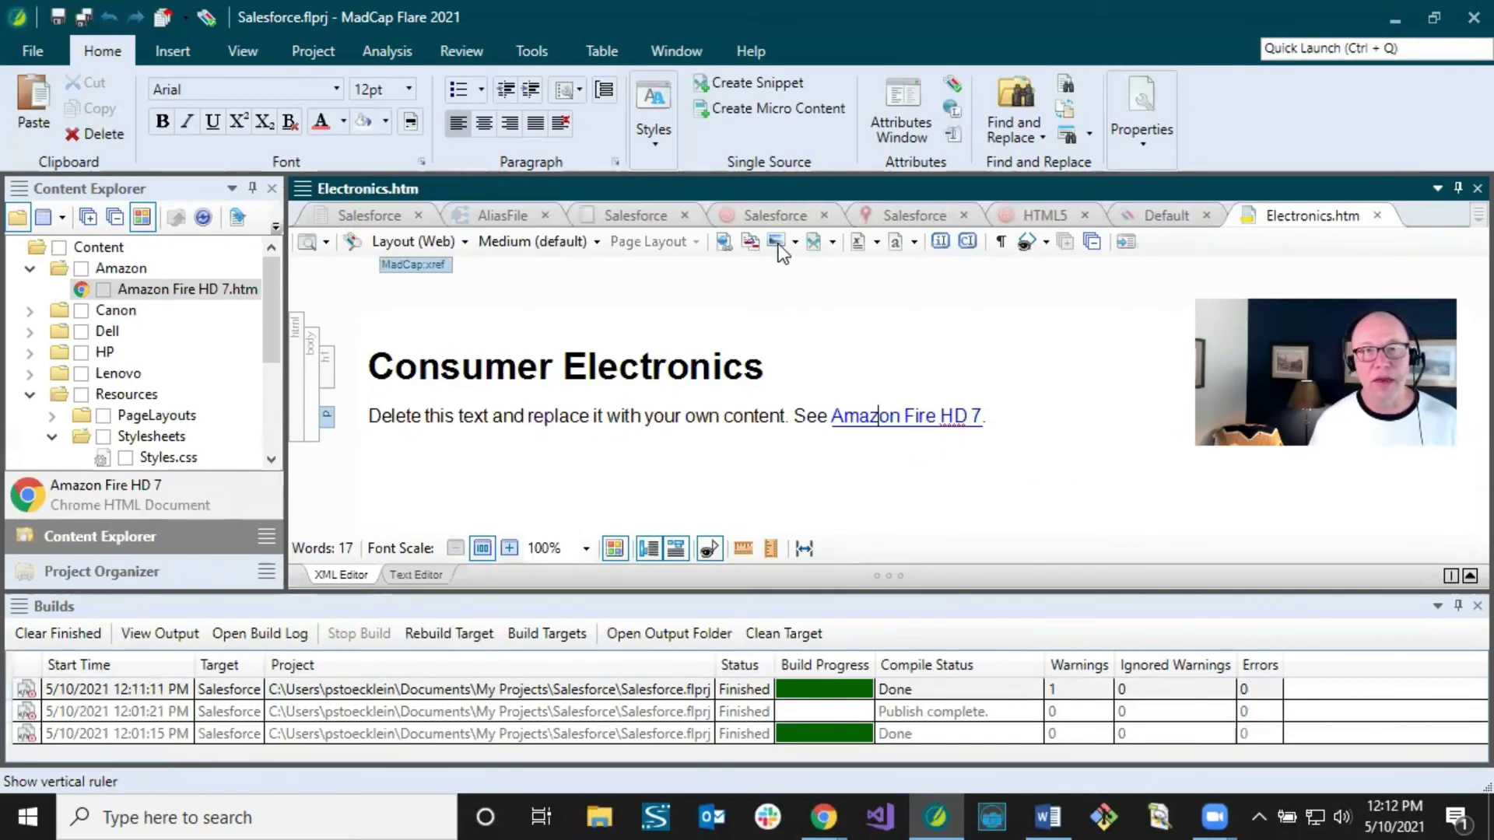
{"action": "left_click", "coordinate": [770, 215]}
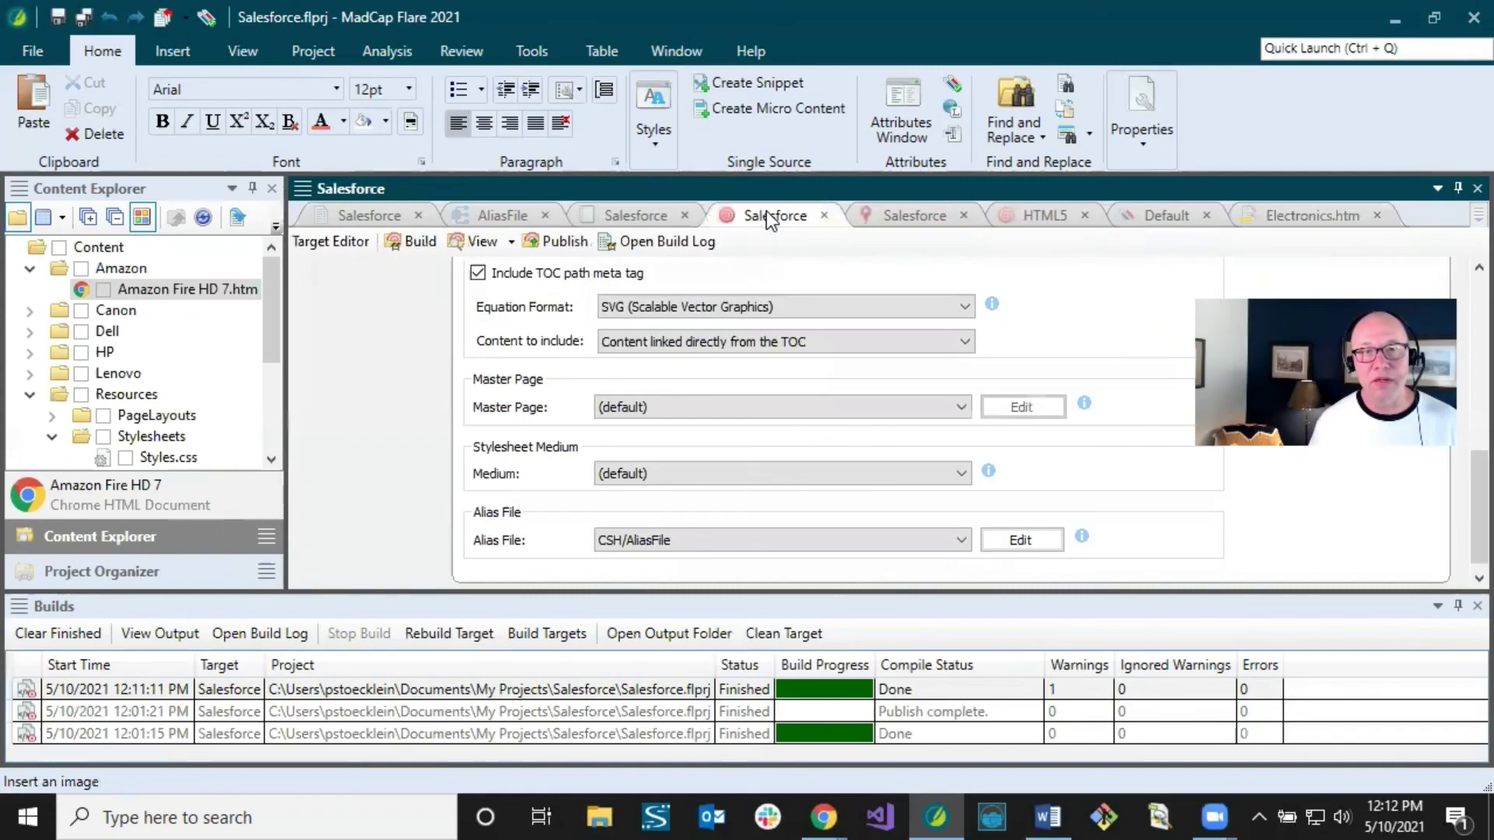
Step: Publish the Salesforce target so the build finishes with Publish complete and 0 warnings
{"action": "left_click", "coordinate": [557, 241]}
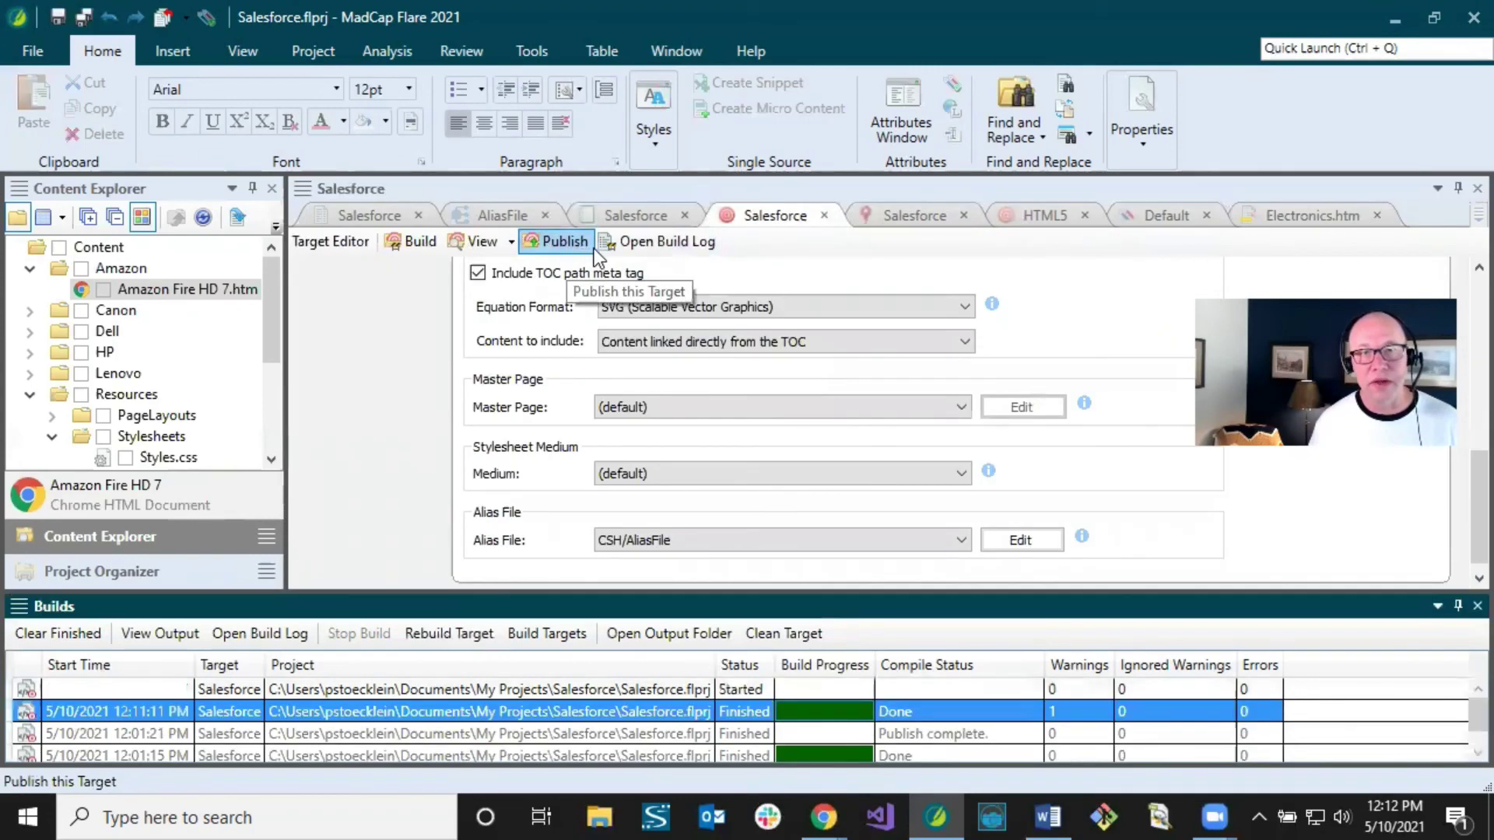
{"action": "left_click", "coordinate": [1260, 216]}
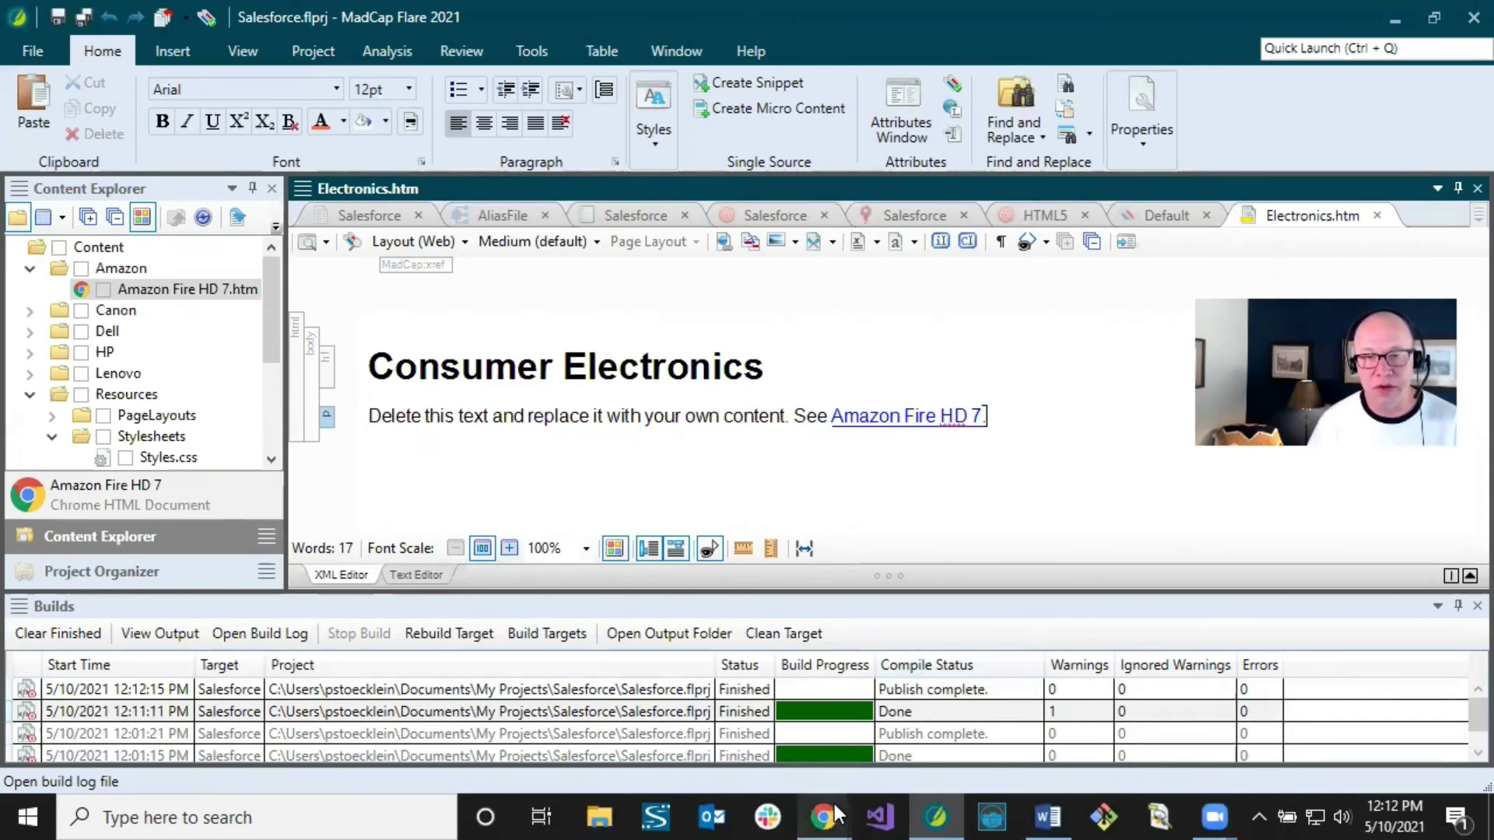
Step: Reload Salesforce's Published Articles page, clear the filters, and review all 13 listed articles
{"action": "mouse_move", "coordinate": [846, 800]}
{"action": "left_click", "coordinate": [902, 732]}
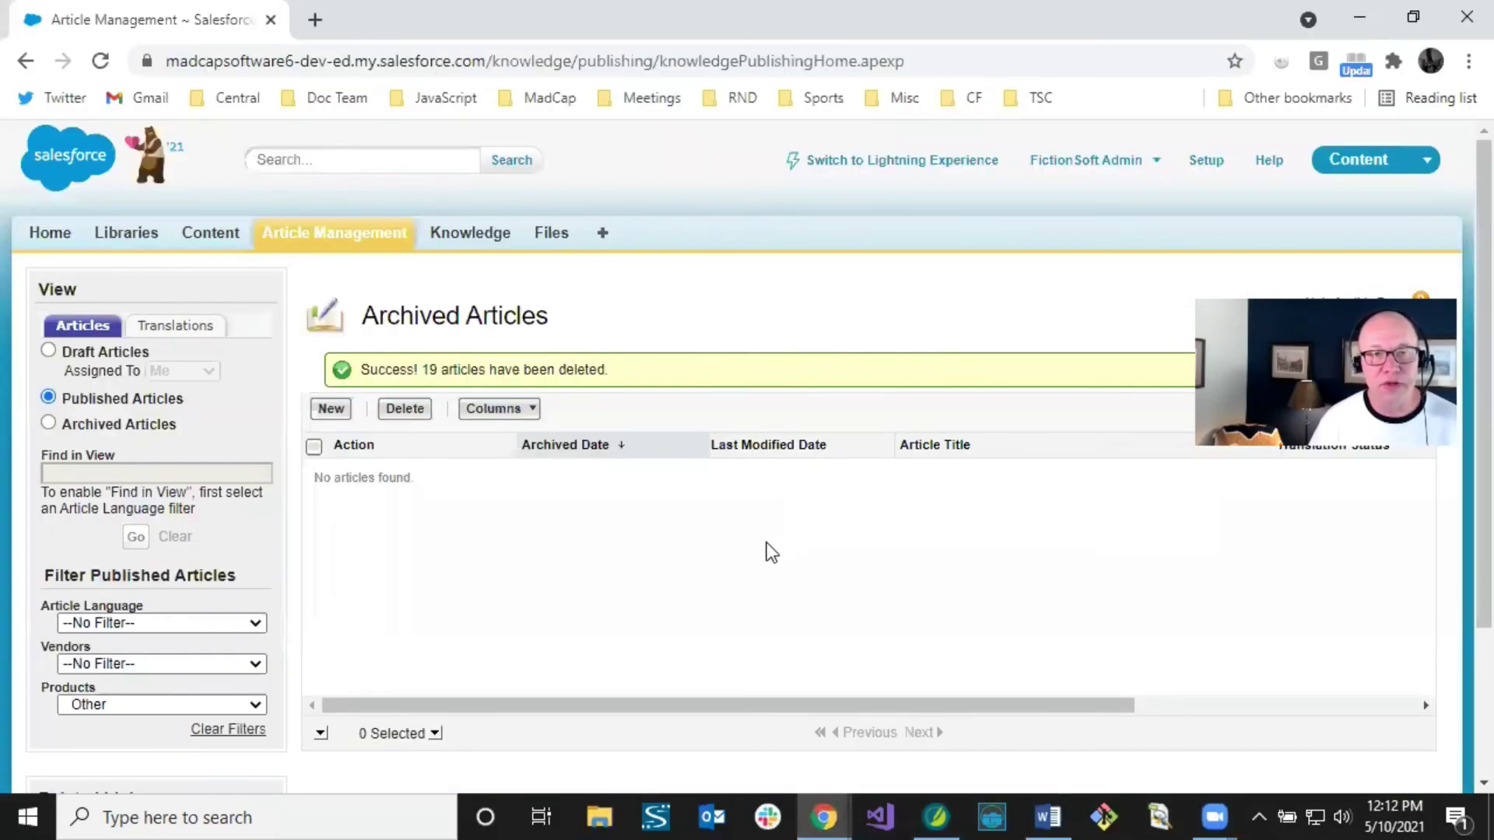
{"action": "right_click", "coordinate": [465, 501]}
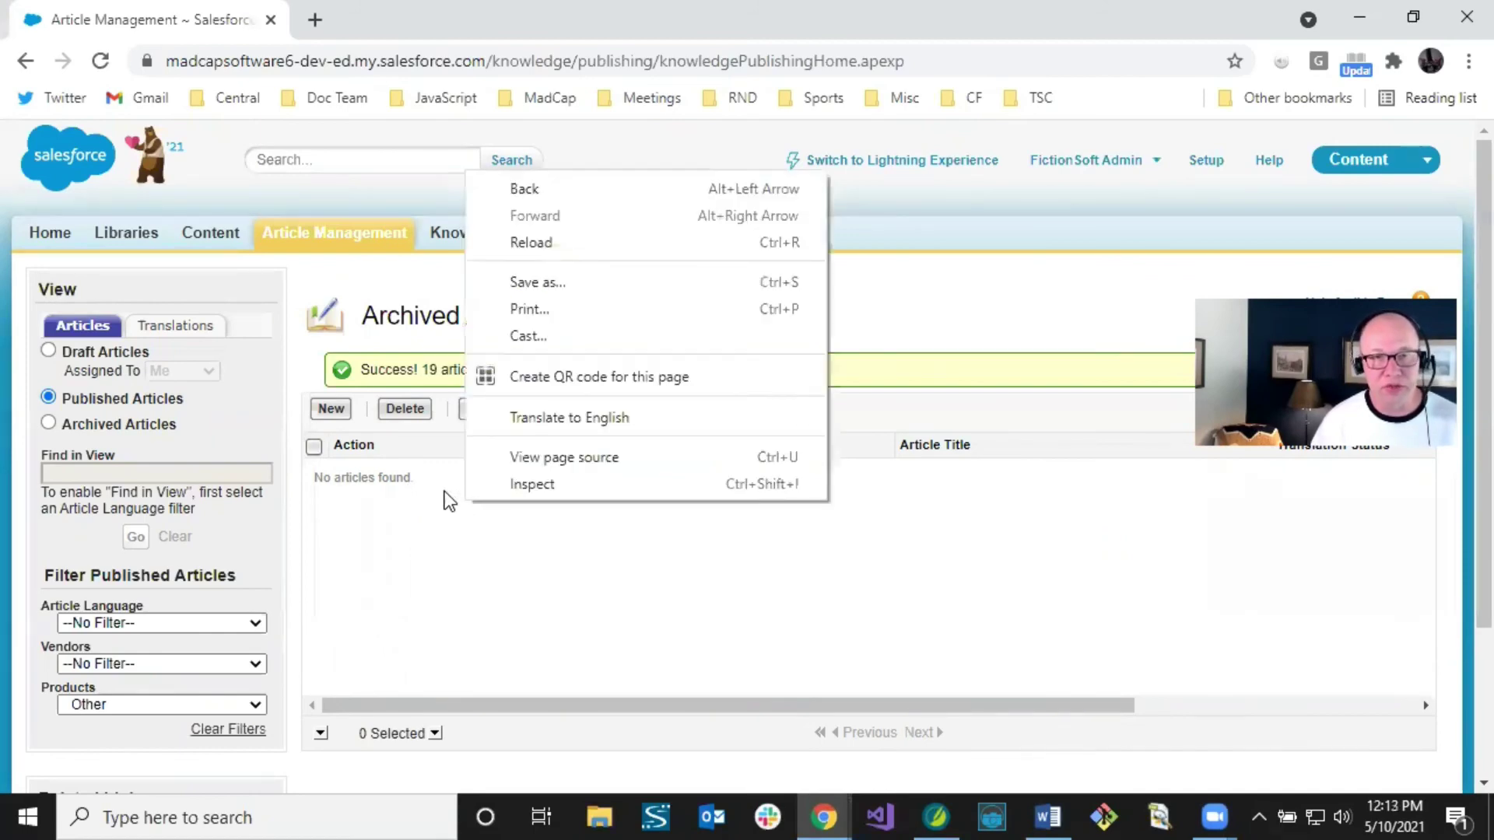
{"action": "left_click", "coordinate": [548, 243]}
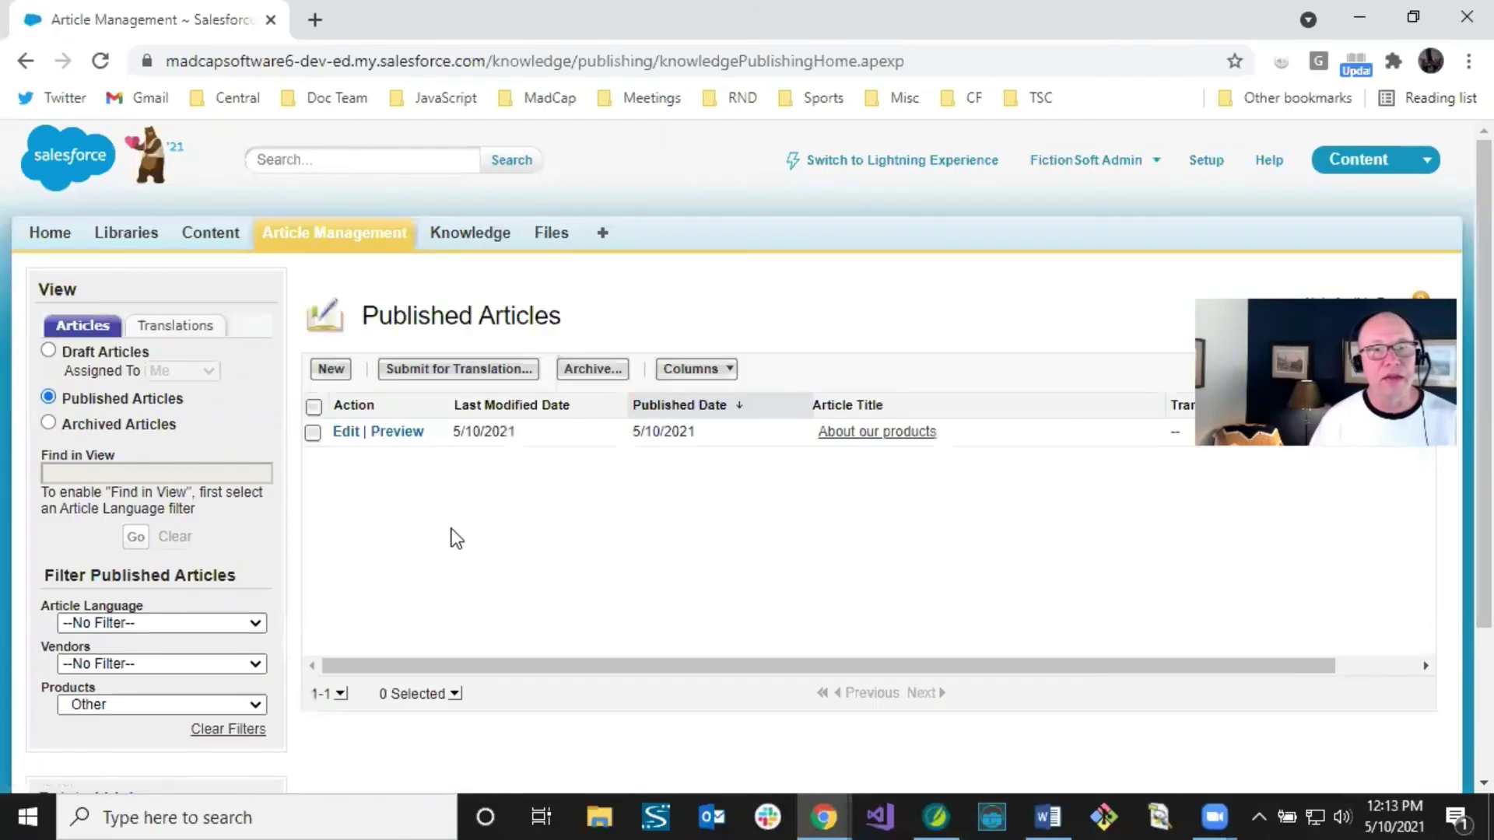
{"action": "left_click", "coordinate": [228, 729]}
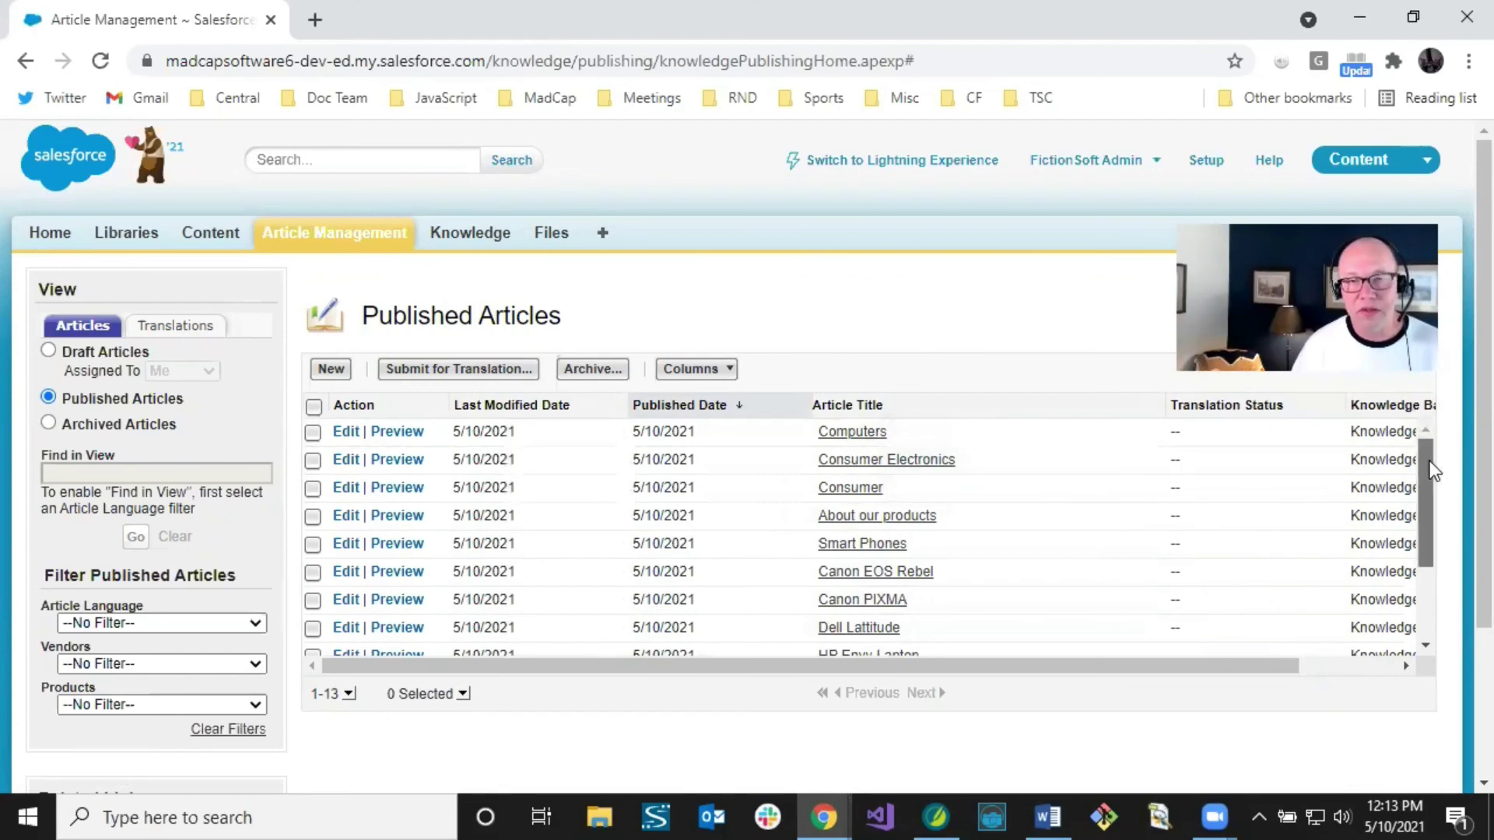
{"action": "left_click_drag", "start_coordinate": [1429, 467], "coordinate": [1422, 417]}
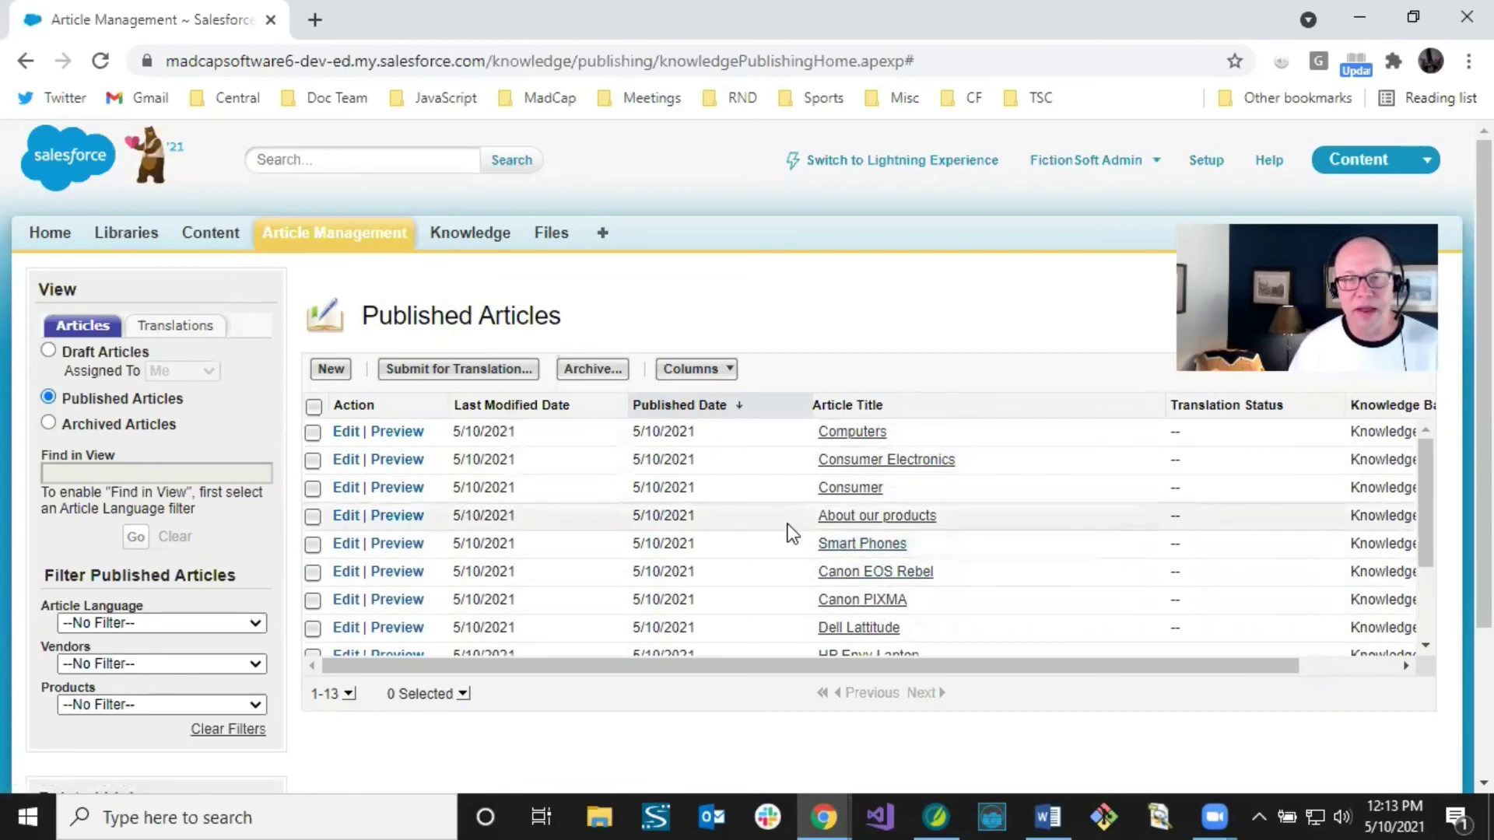
{"action": "scroll", "coordinate": [788, 524], "scroll_direction": "down", "scroll_amount": 3}
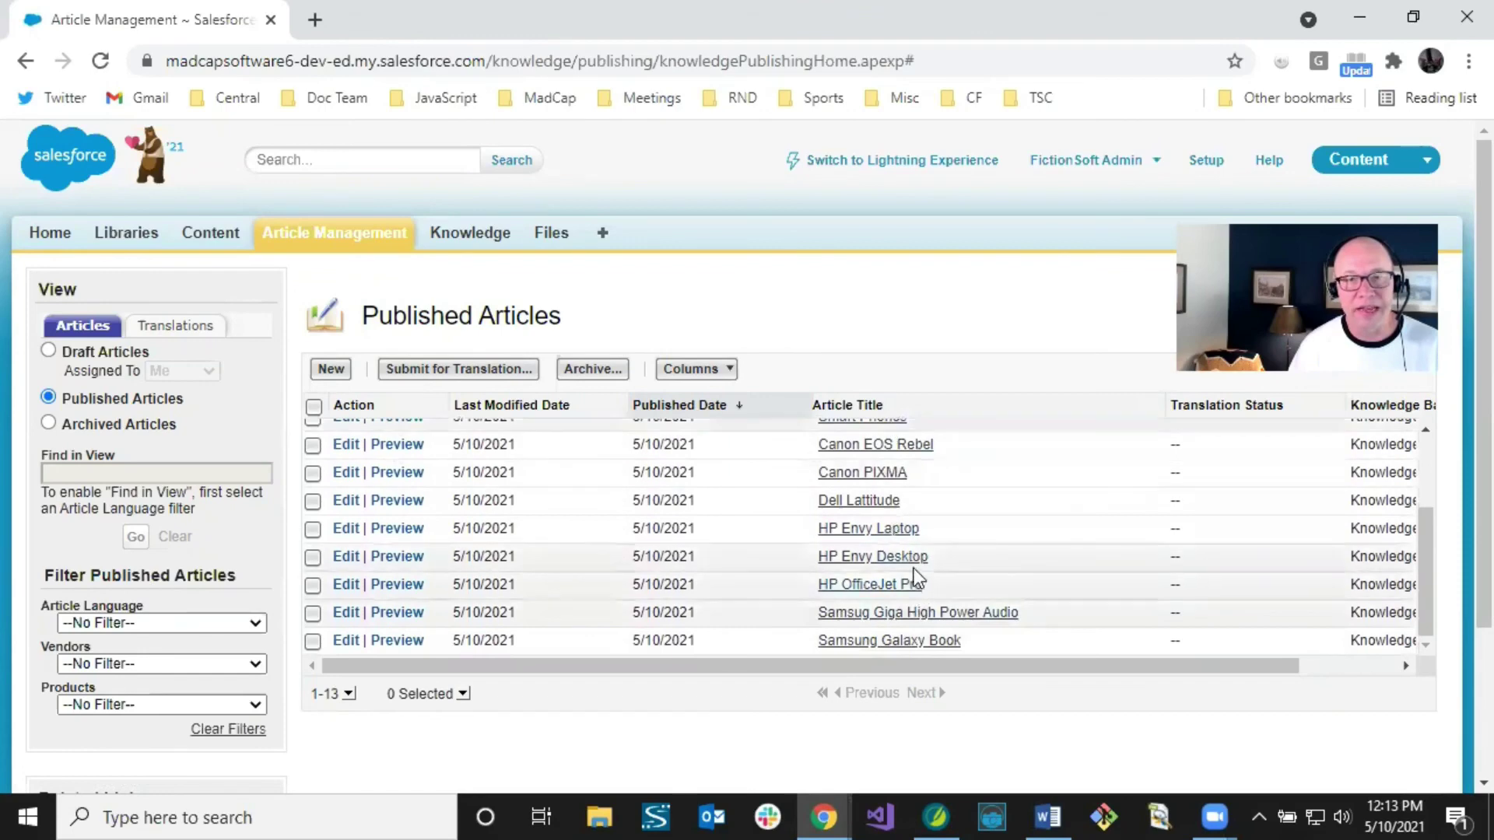
{"action": "scroll", "coordinate": [910, 557], "scroll_direction": "up", "scroll_amount": 3}
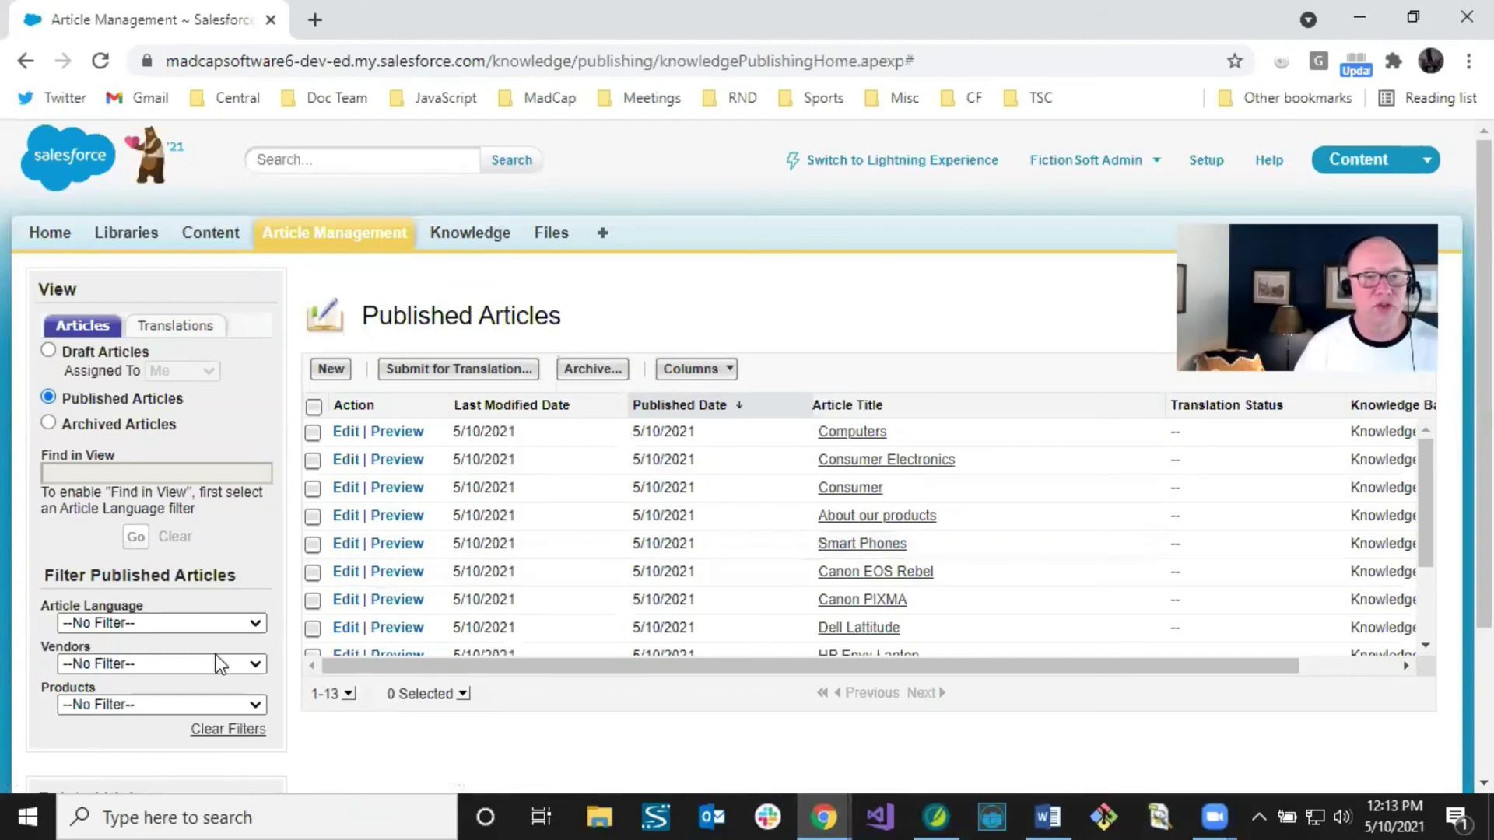
{"action": "left_click", "coordinate": [255, 664]}
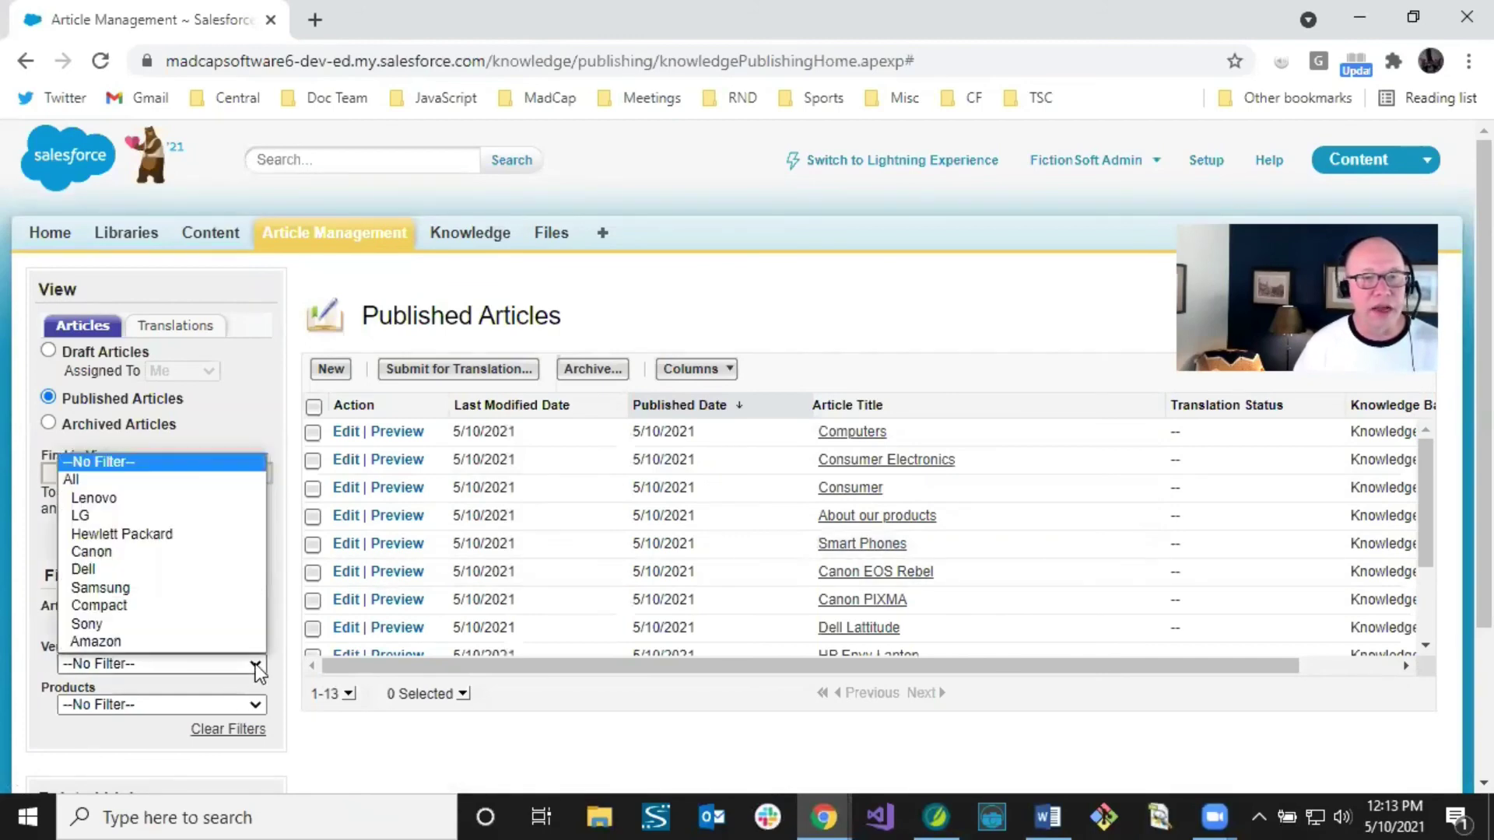
{"action": "left_click", "coordinate": [144, 534]}
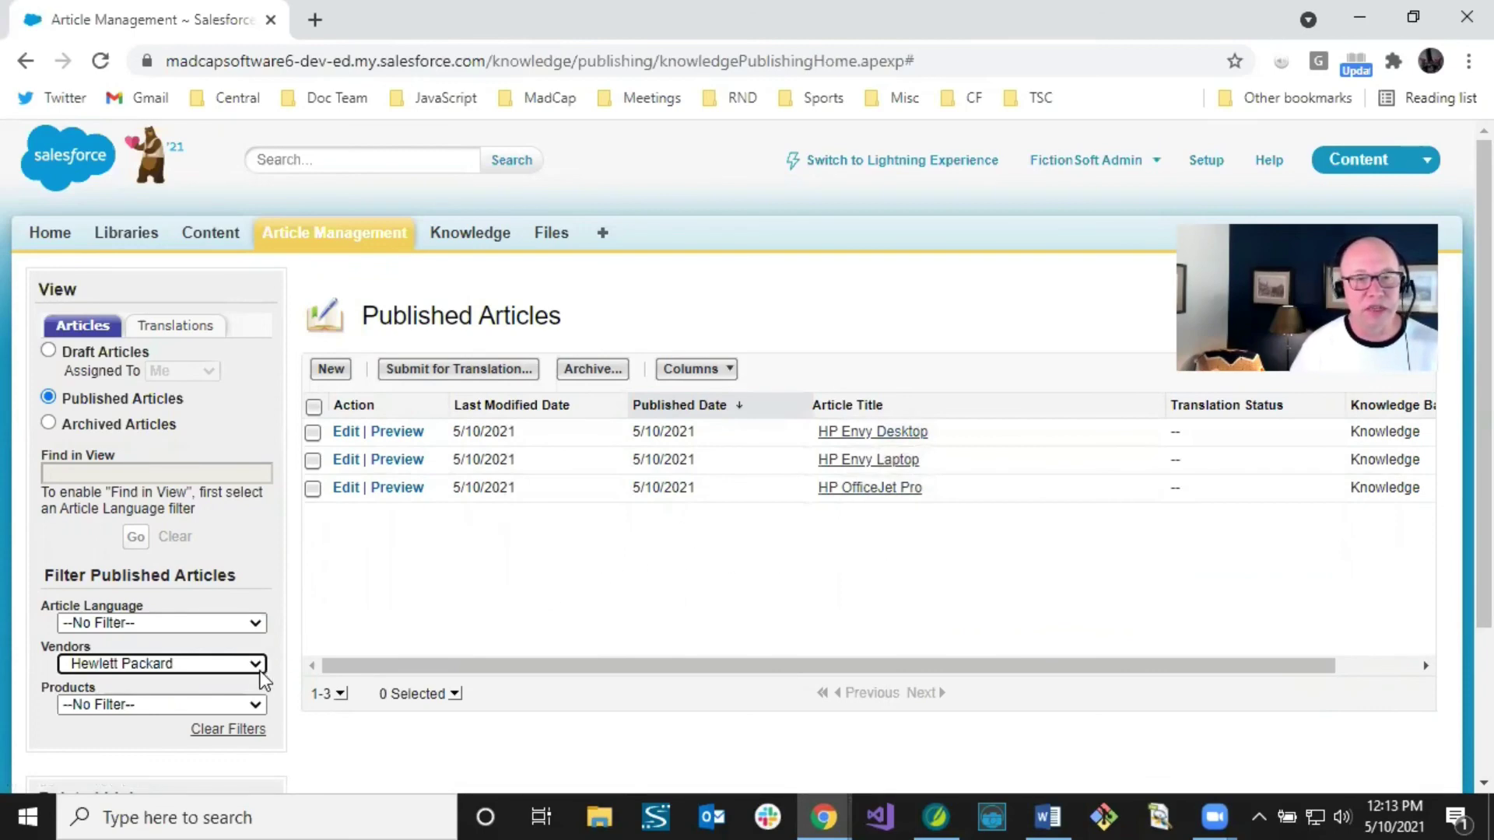
{"action": "left_click", "coordinate": [234, 731]}
{"action": "left_click", "coordinate": [257, 704]}
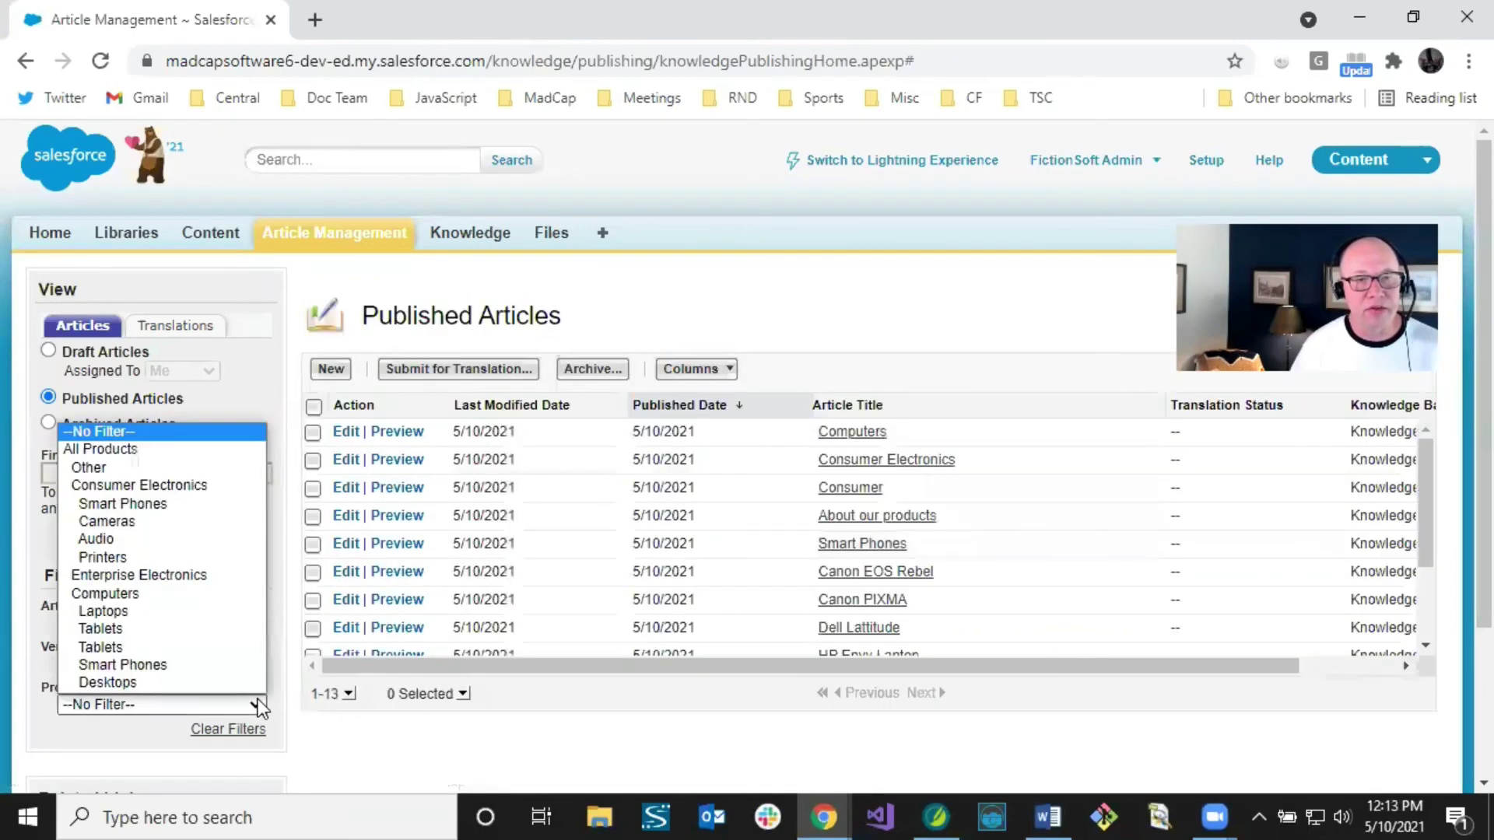
{"action": "left_click", "coordinate": [123, 503]}
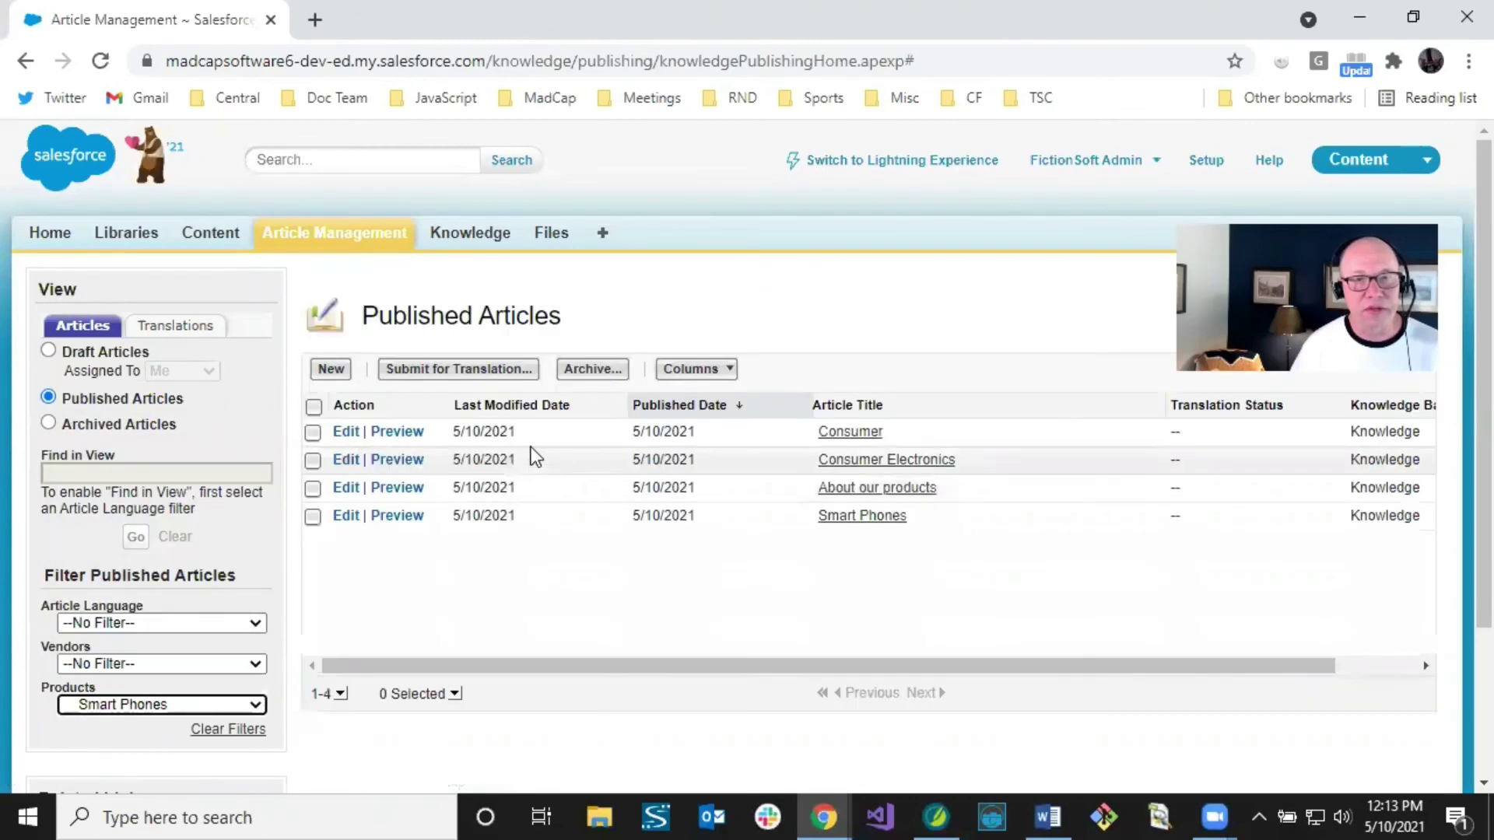
{"action": "left_click", "coordinate": [243, 729]}
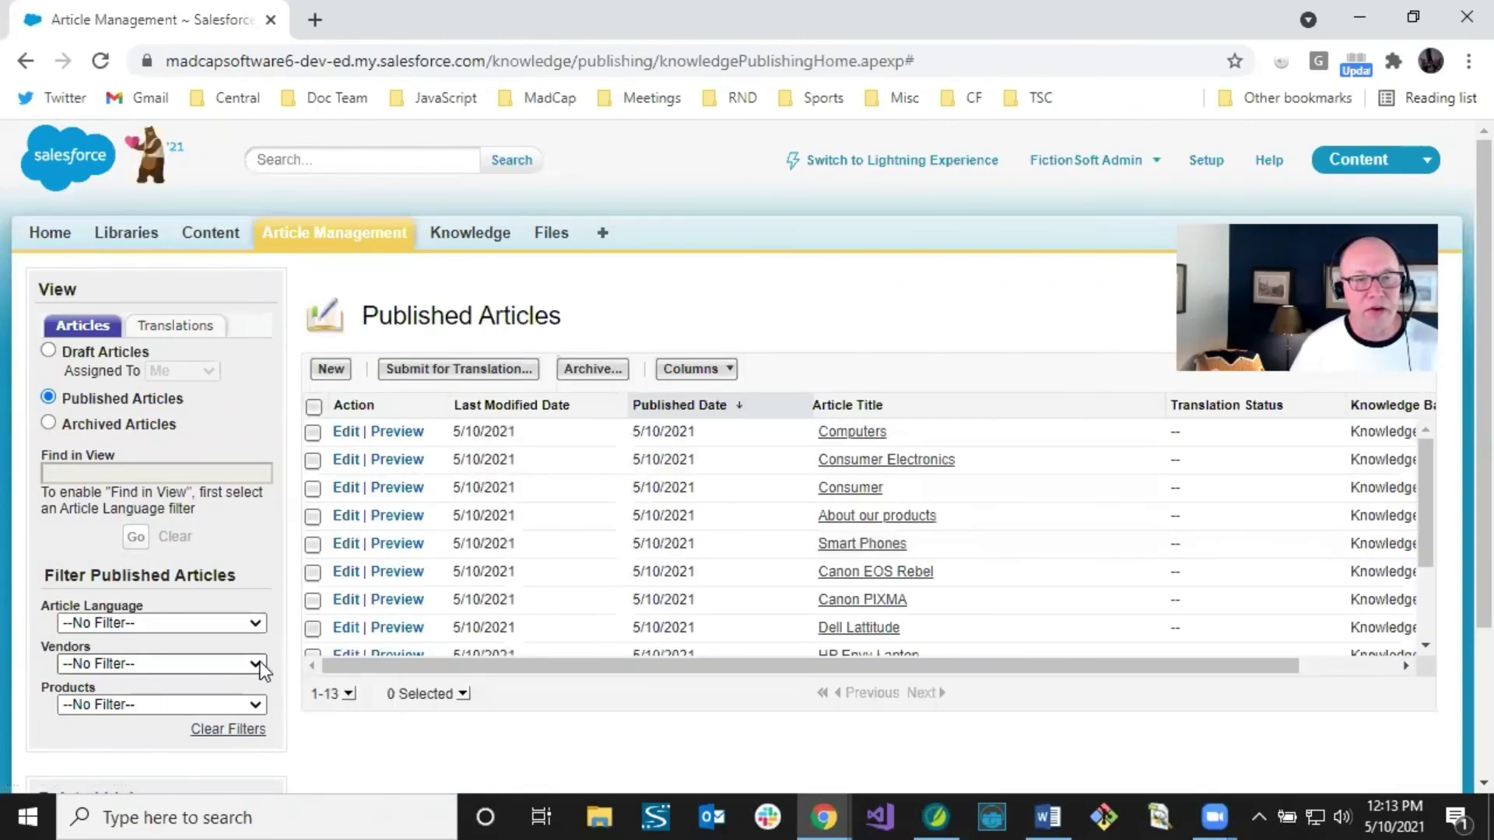
{"action": "left_click", "coordinate": [258, 704]}
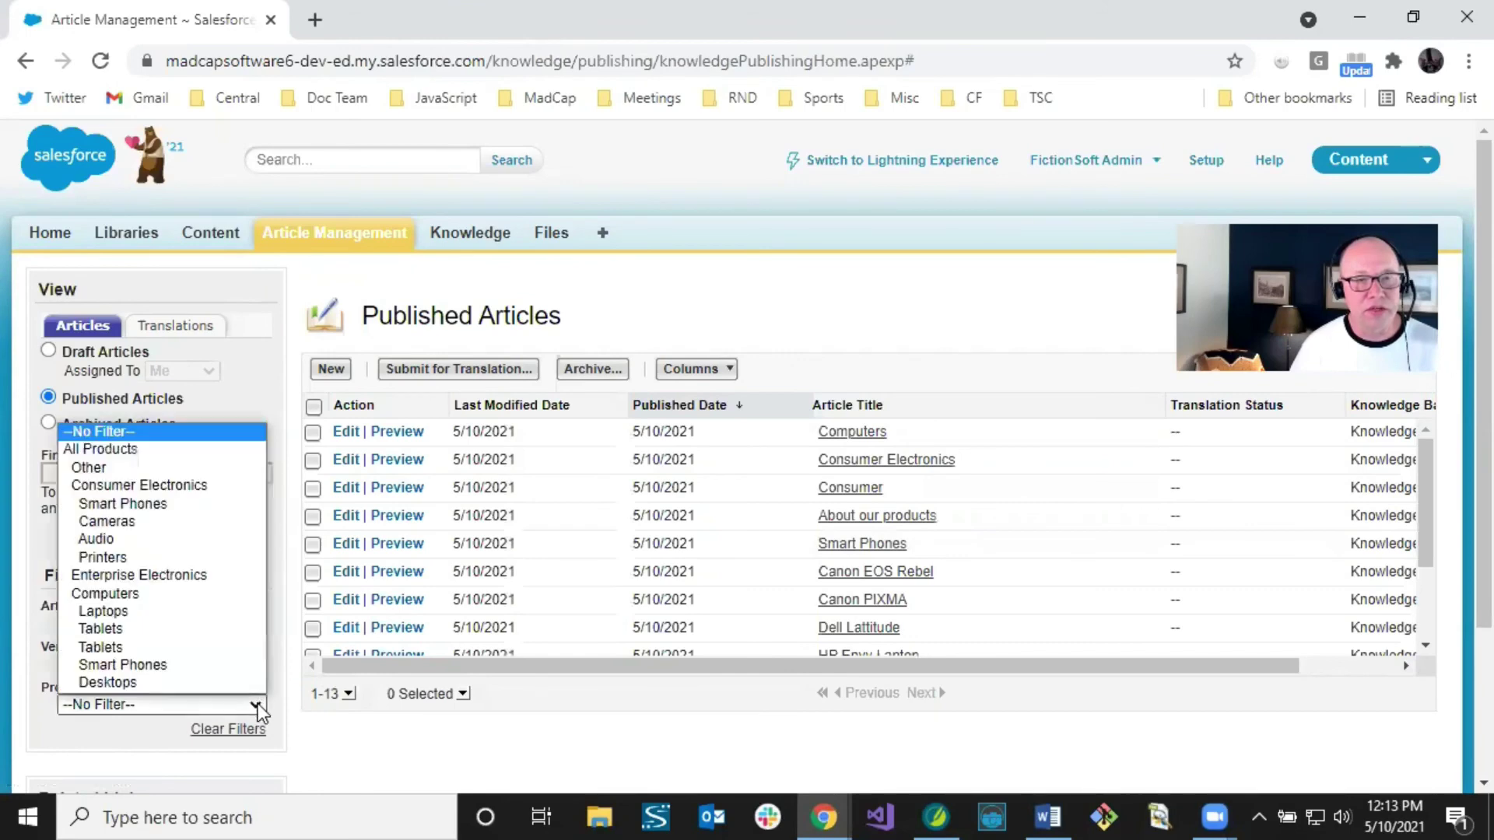
{"action": "left_click", "coordinate": [149, 470]}
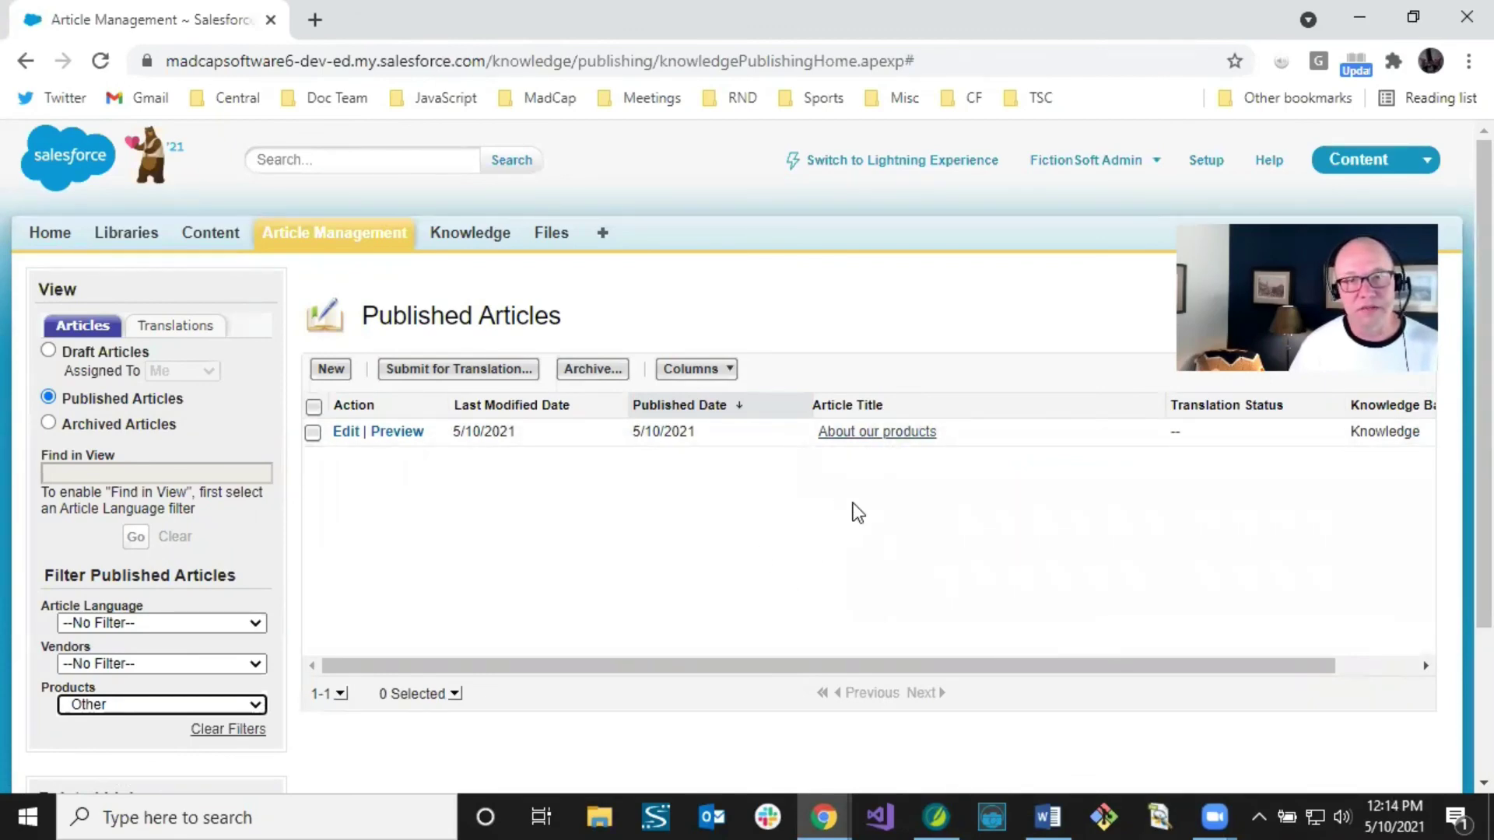
{"action": "left_click", "coordinate": [235, 731]}
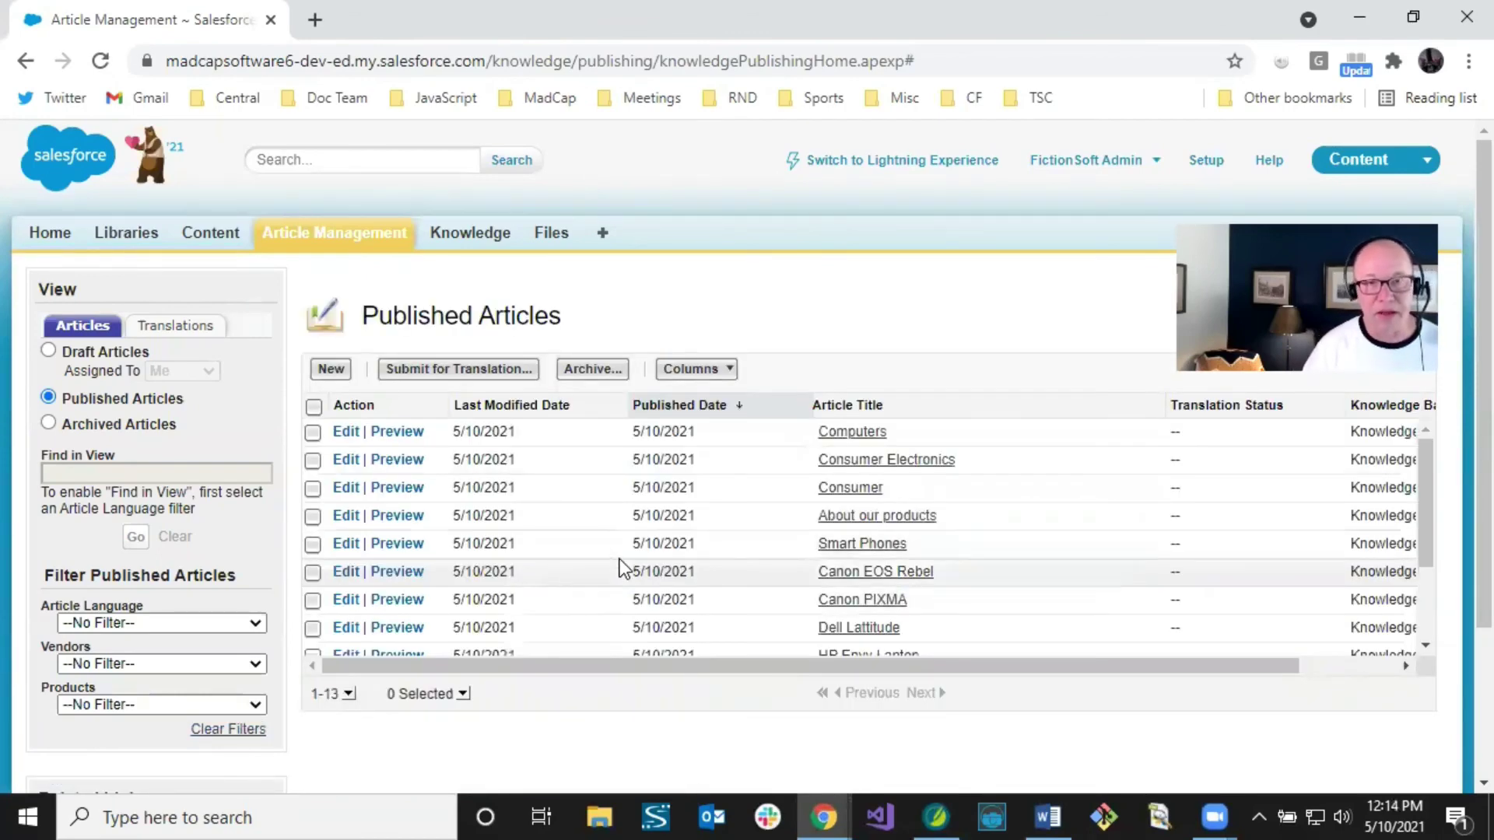
Step: Open the Consumer Electronics article and check its URL name ELECTRONICS and its See Amazon Fire HD 7 link
{"action": "left_click", "coordinate": [855, 464]}
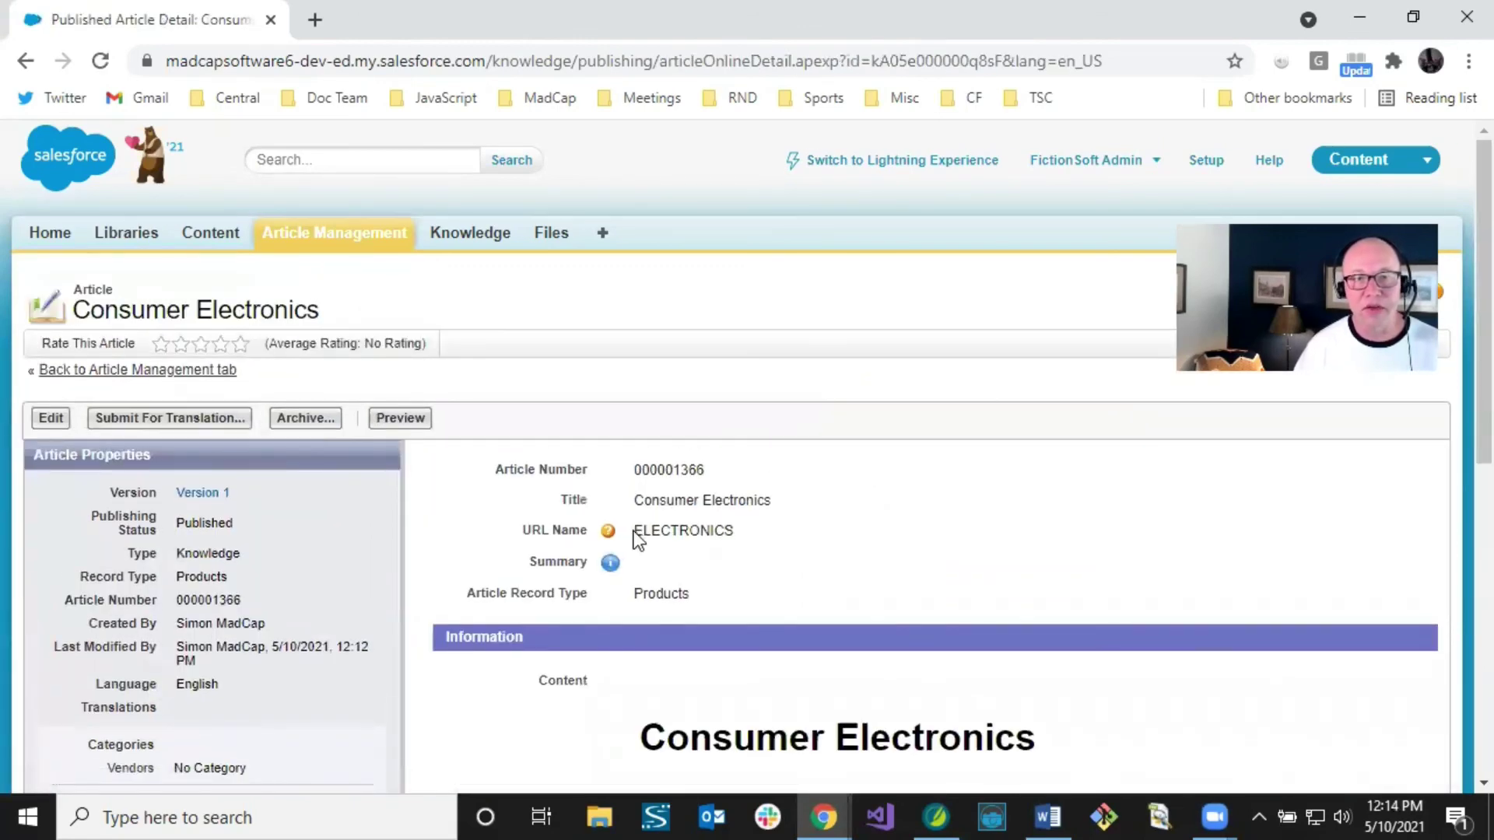
{"action": "left_click_drag", "start_coordinate": [633, 531], "coordinate": [733, 530]}
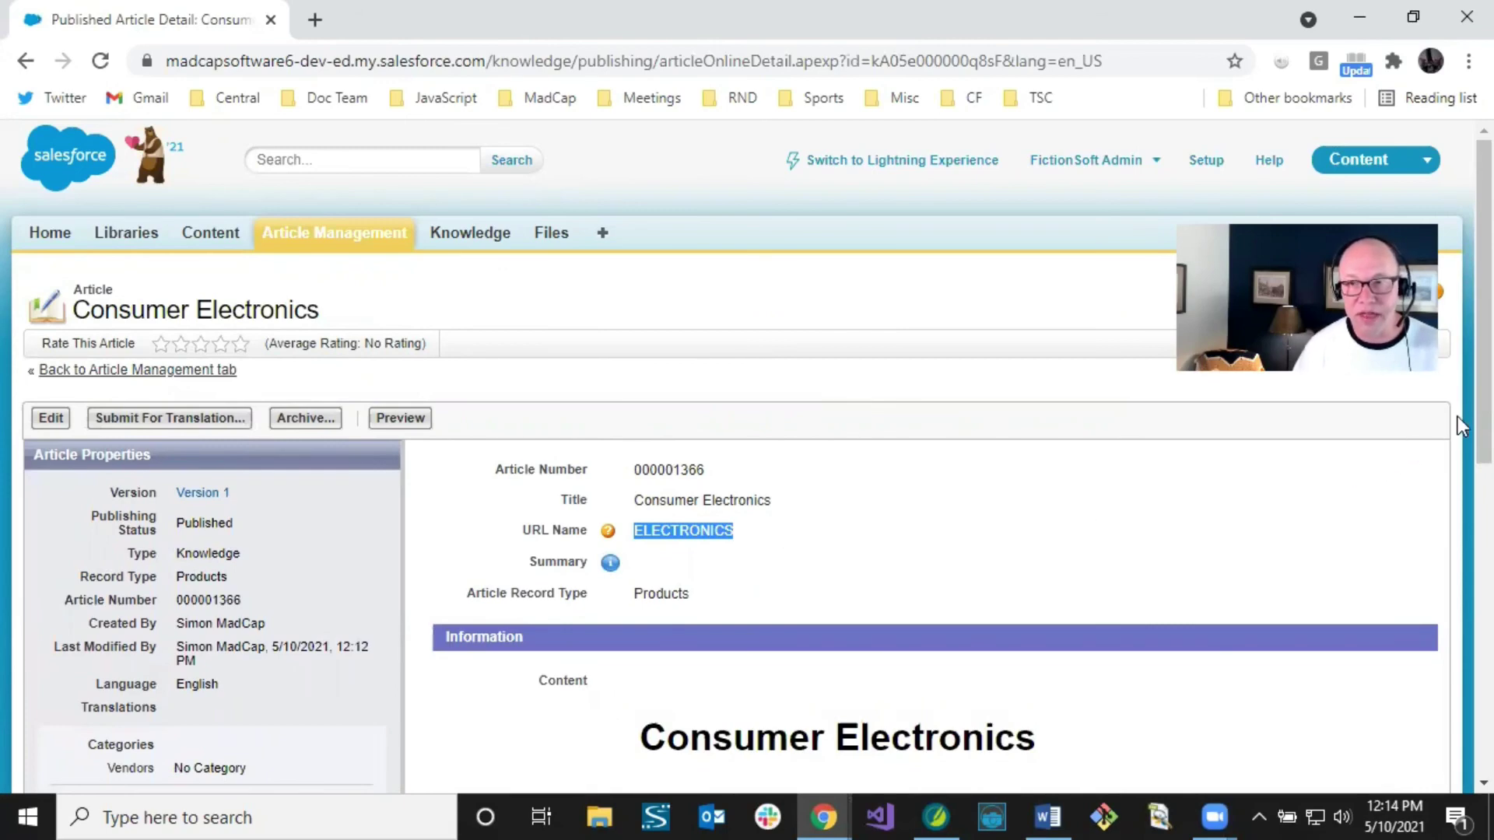
{"action": "scroll", "coordinate": [1458, 467], "scroll_direction": "down", "scroll_amount": 4}
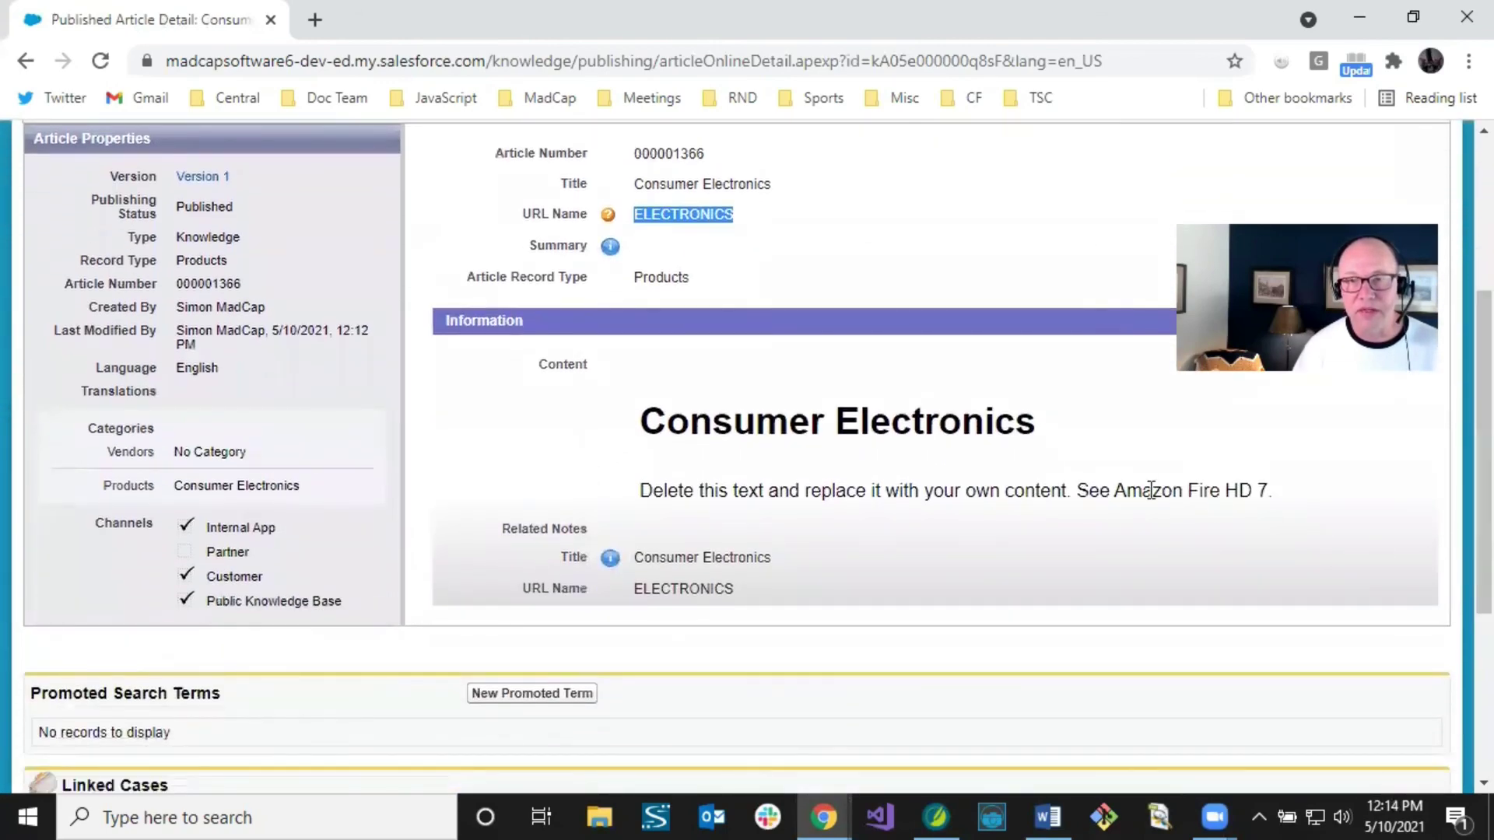
{"action": "left_click_drag", "start_coordinate": [1081, 490], "coordinate": [1280, 501]}
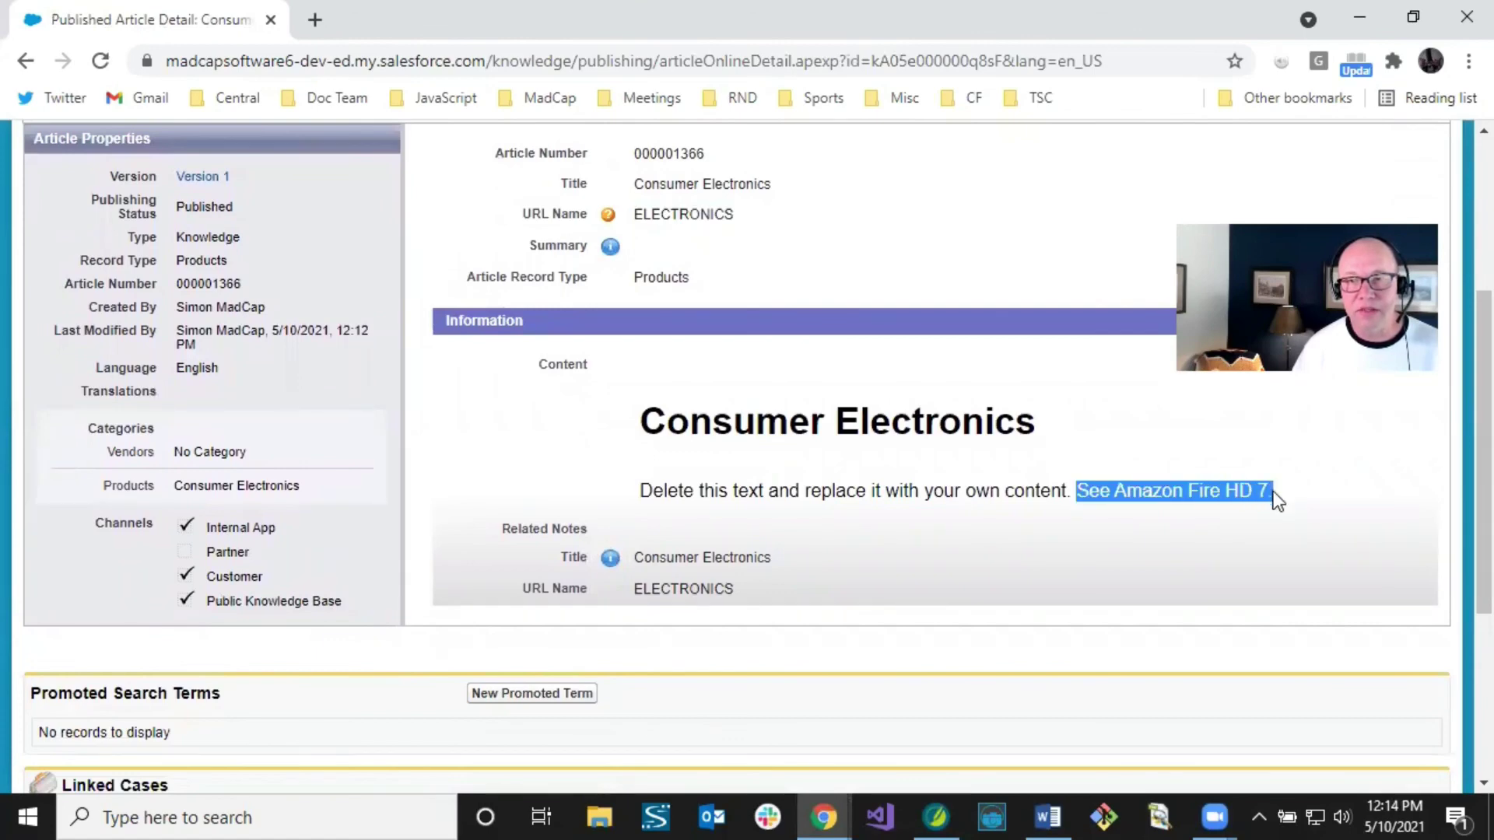
{"action": "left_click", "coordinate": [1291, 502]}
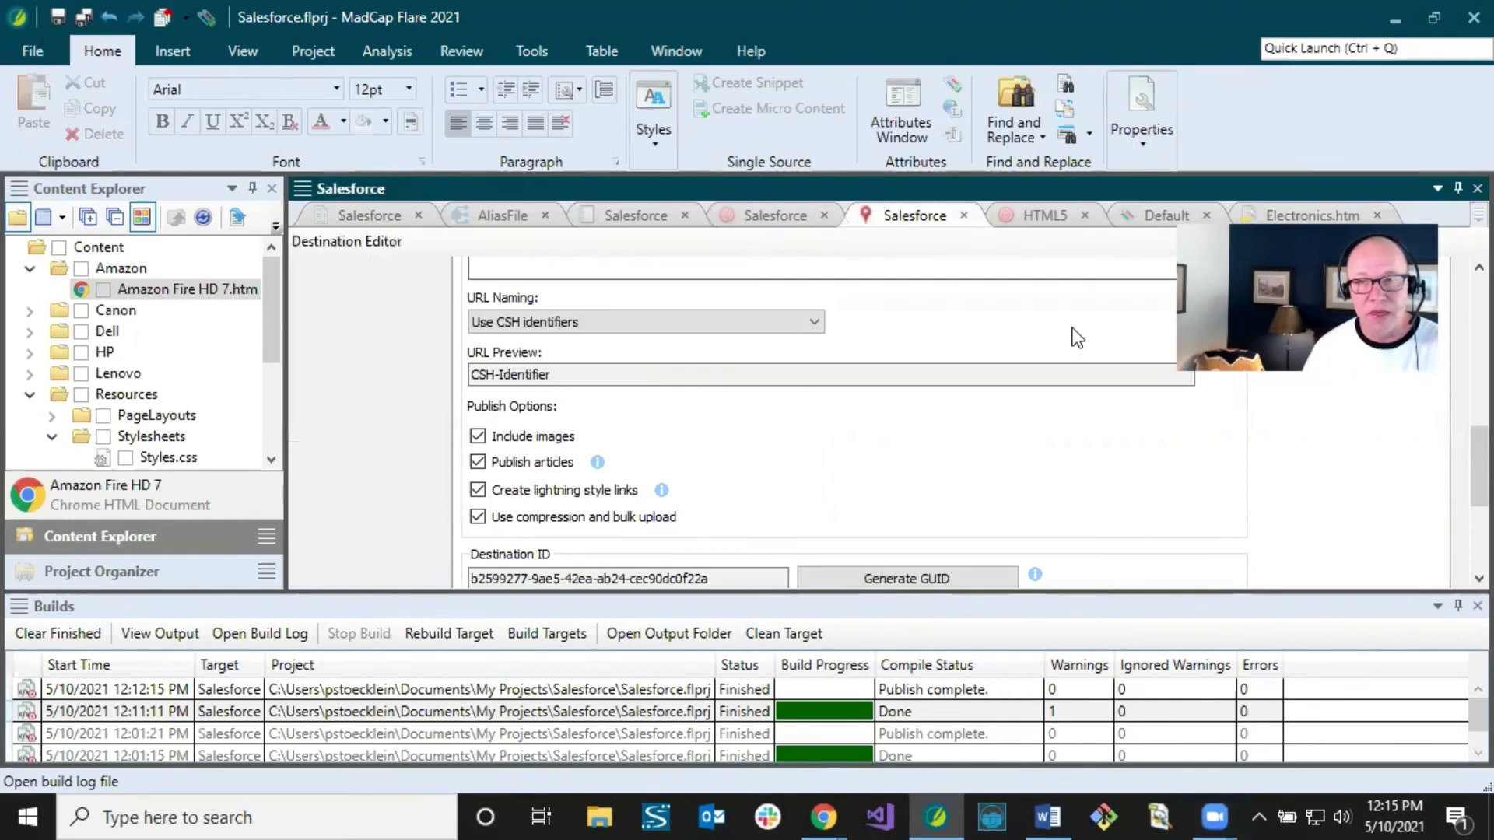
Step: Set the destination's Category Mapping to 'Use TOC to map to matching category unique names'
{"action": "left_click_drag", "start_coordinate": [1458, 449], "coordinate": [1449, 380]}
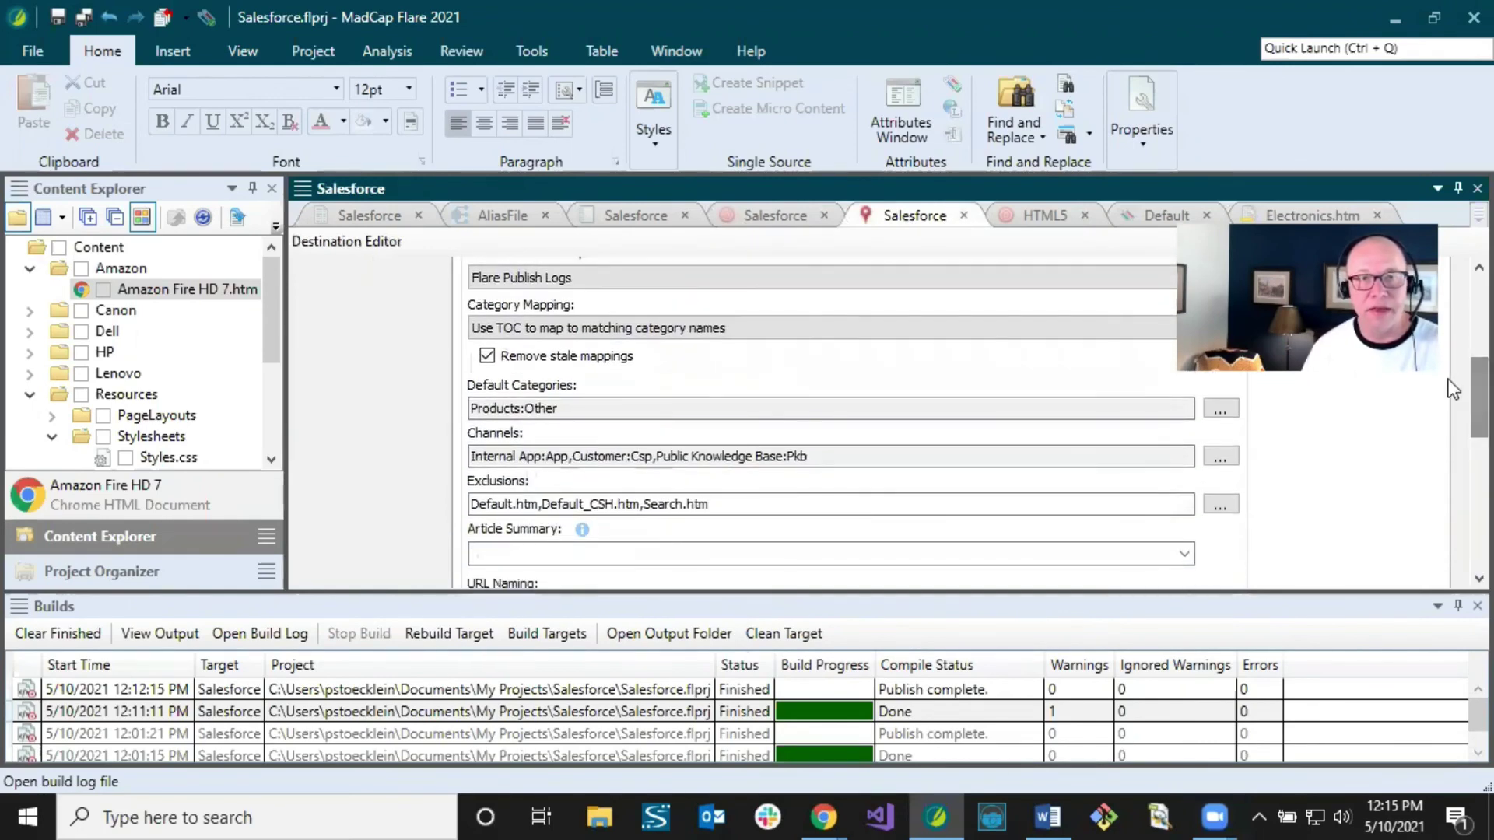
{"action": "left_click", "coordinate": [643, 333]}
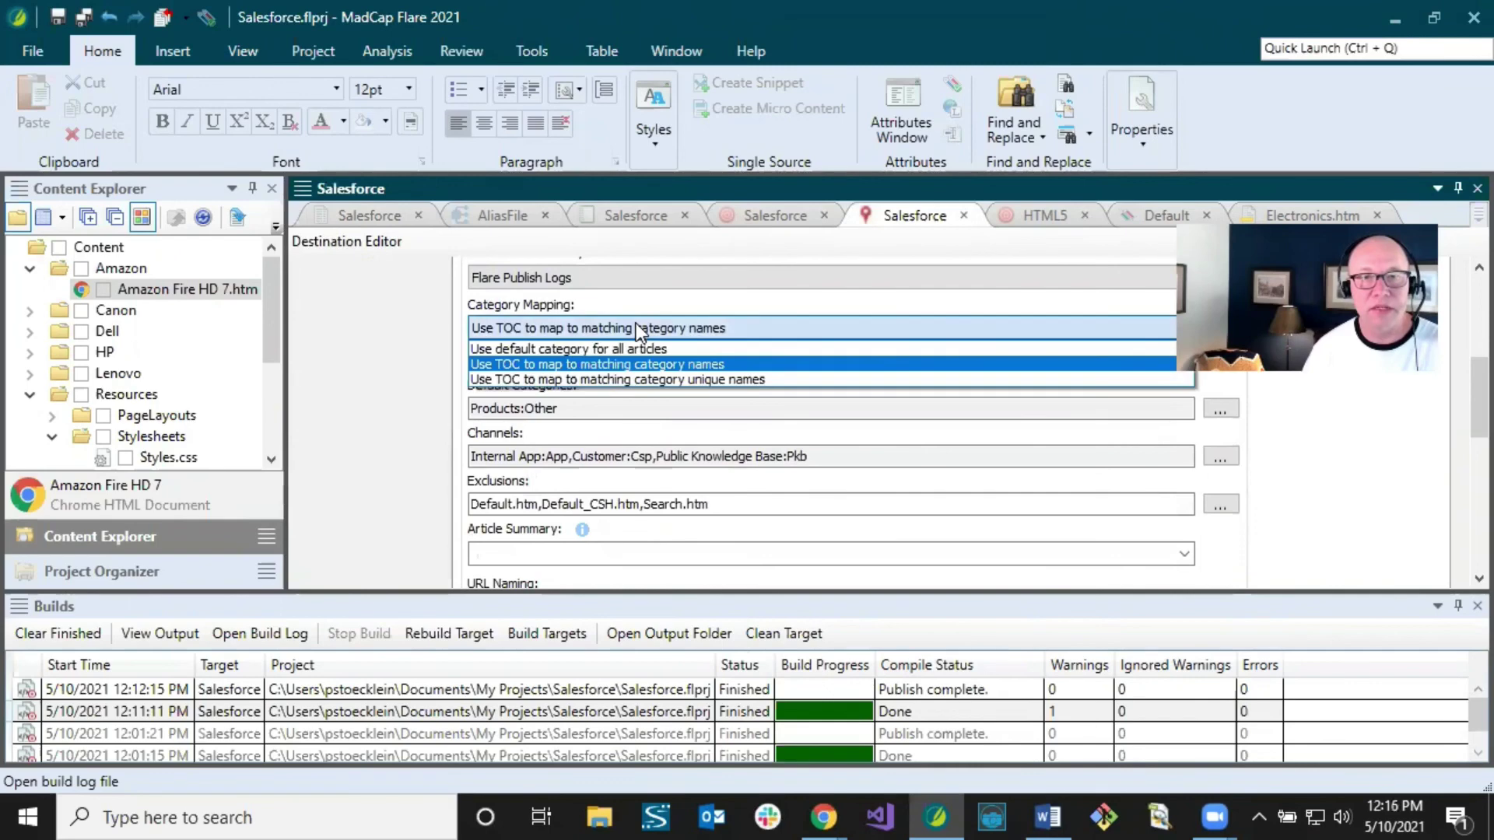
{"action": "left_click", "coordinate": [661, 379]}
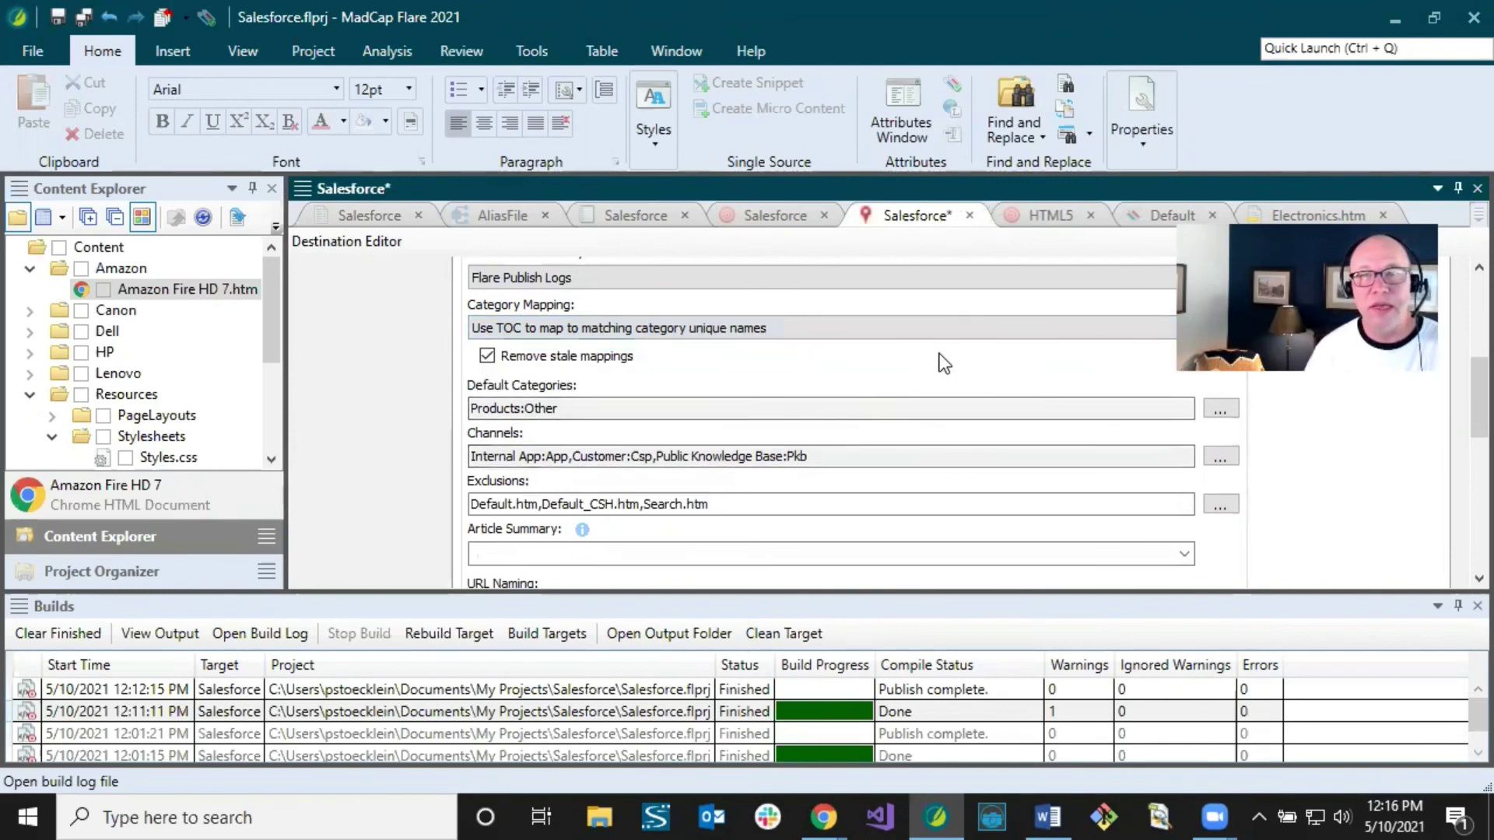
Step: In the Salesforce TOC, rename the Smart Phones book under Consumer Electronics to Smart_Phones
{"action": "left_click", "coordinate": [375, 217]}
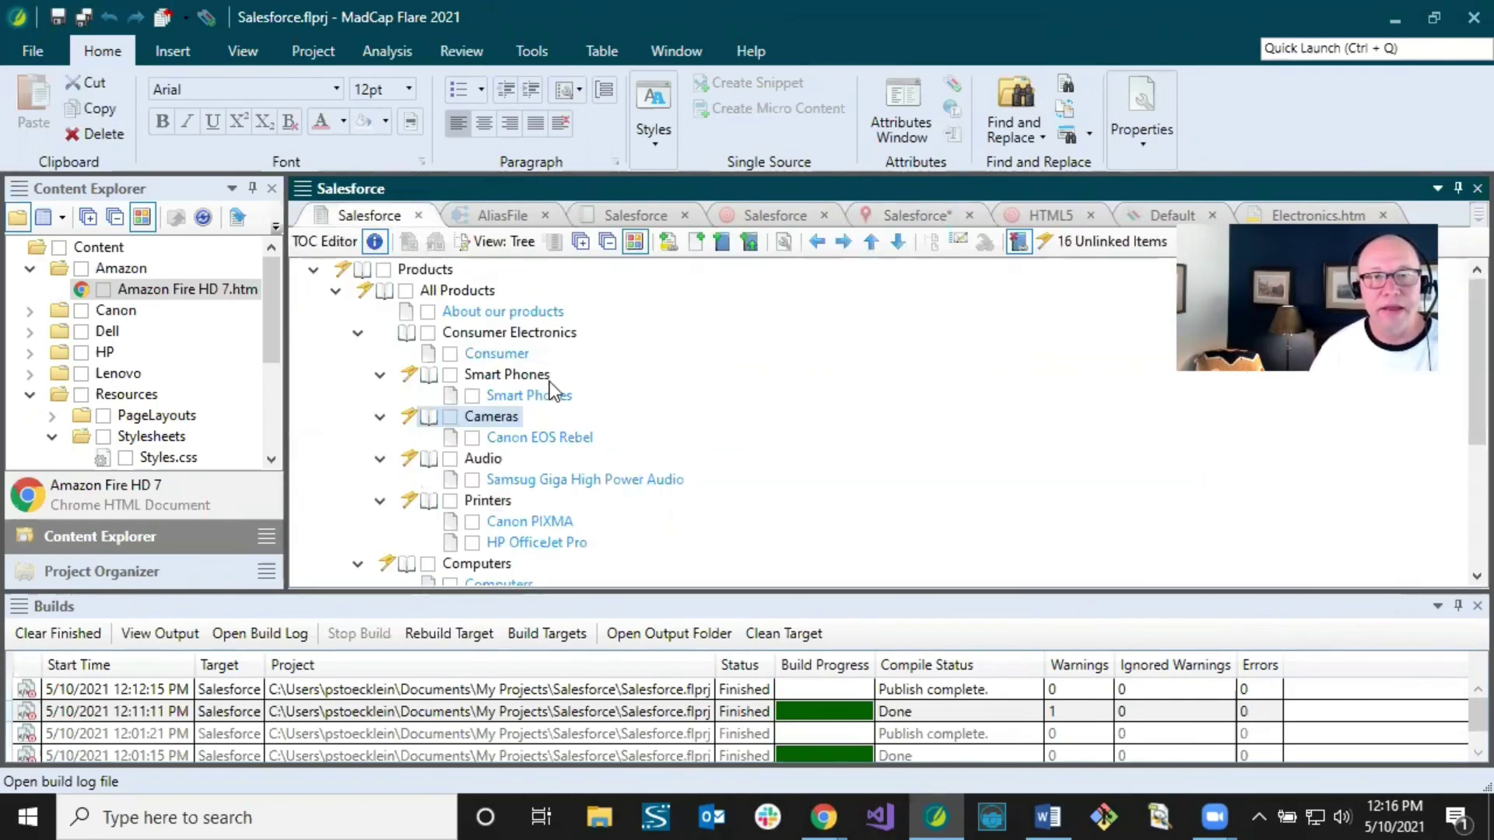
{"action": "scroll", "coordinate": [622, 397], "scroll_direction": "down", "scroll_amount": 3}
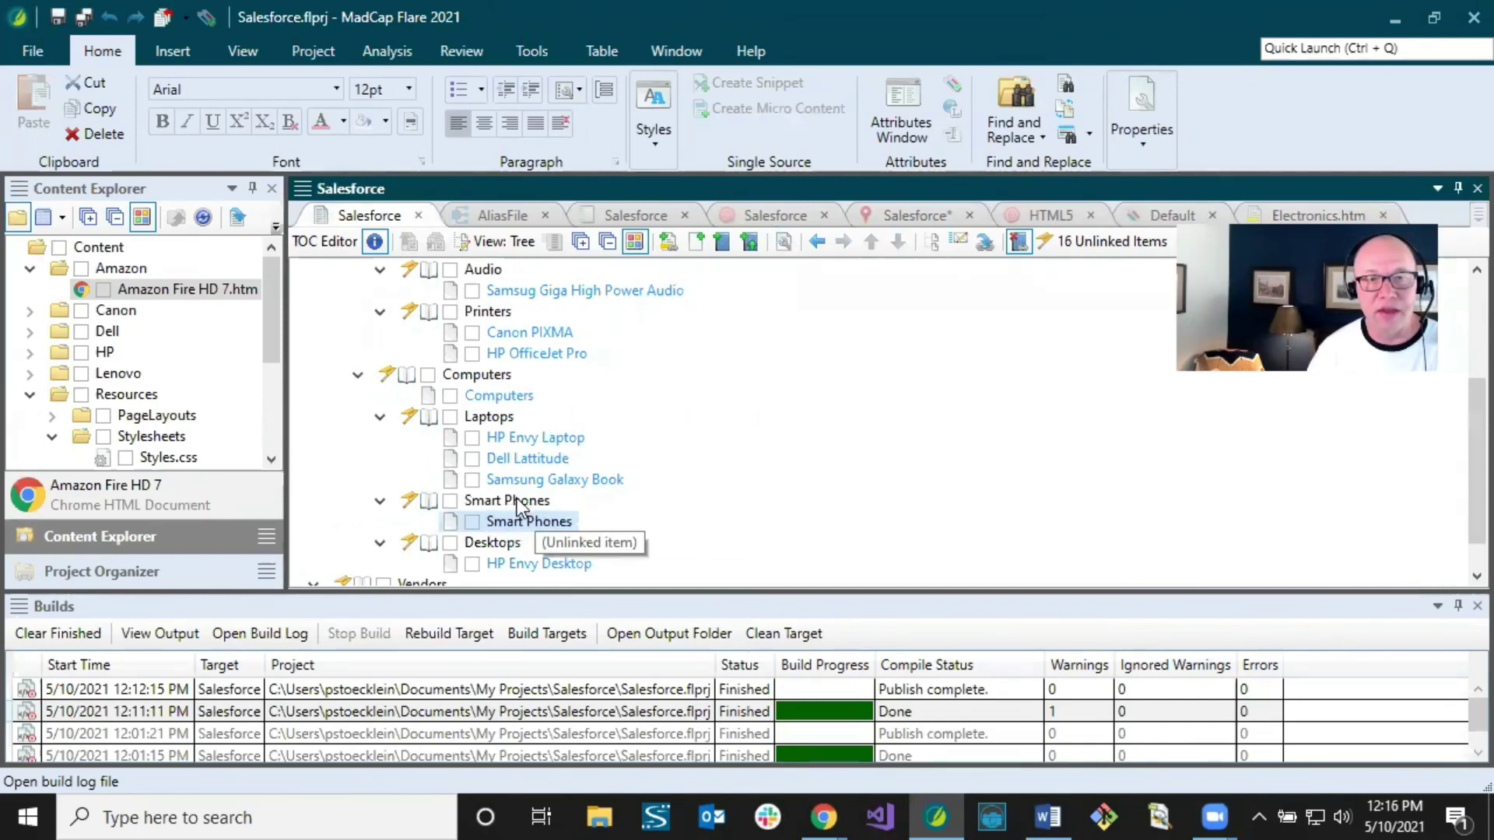
{"action": "scroll", "coordinate": [619, 480], "scroll_direction": "up", "scroll_amount": 3}
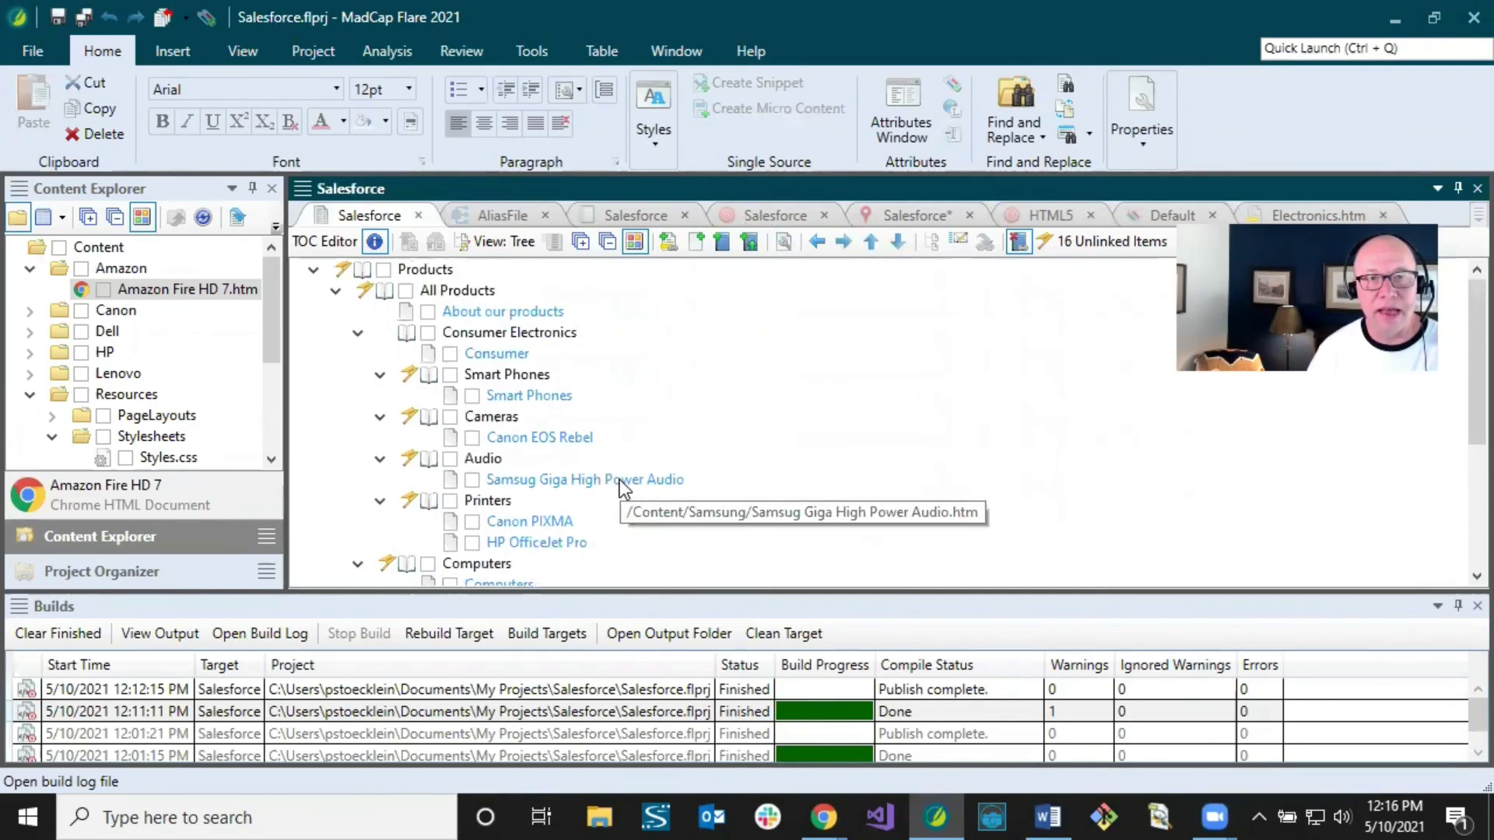
{"action": "left_click", "coordinate": [507, 375]}
{"action": "left_click", "coordinate": [507, 375]}
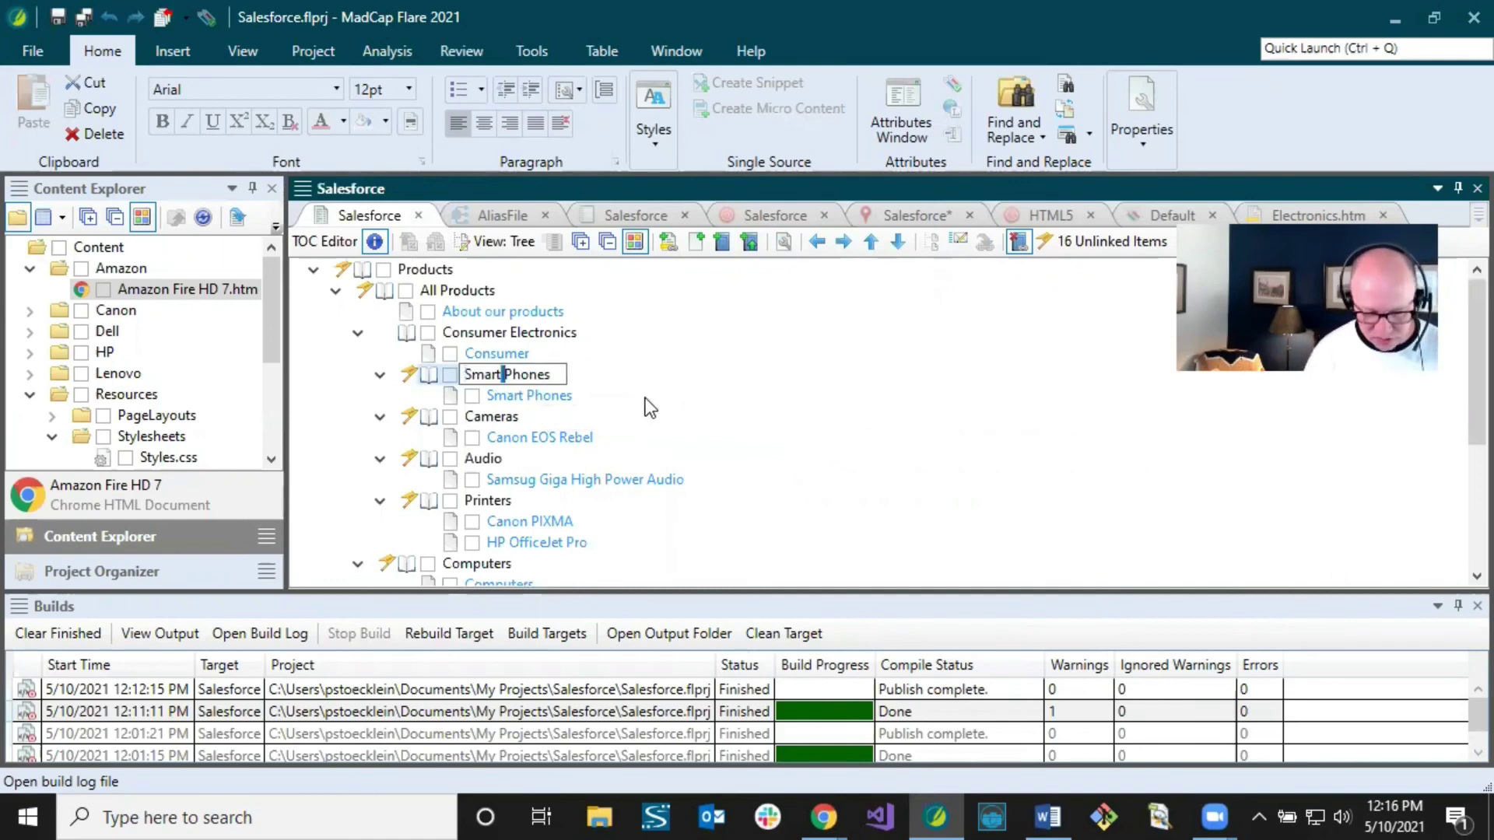
{"action": "type", "text": "_"}
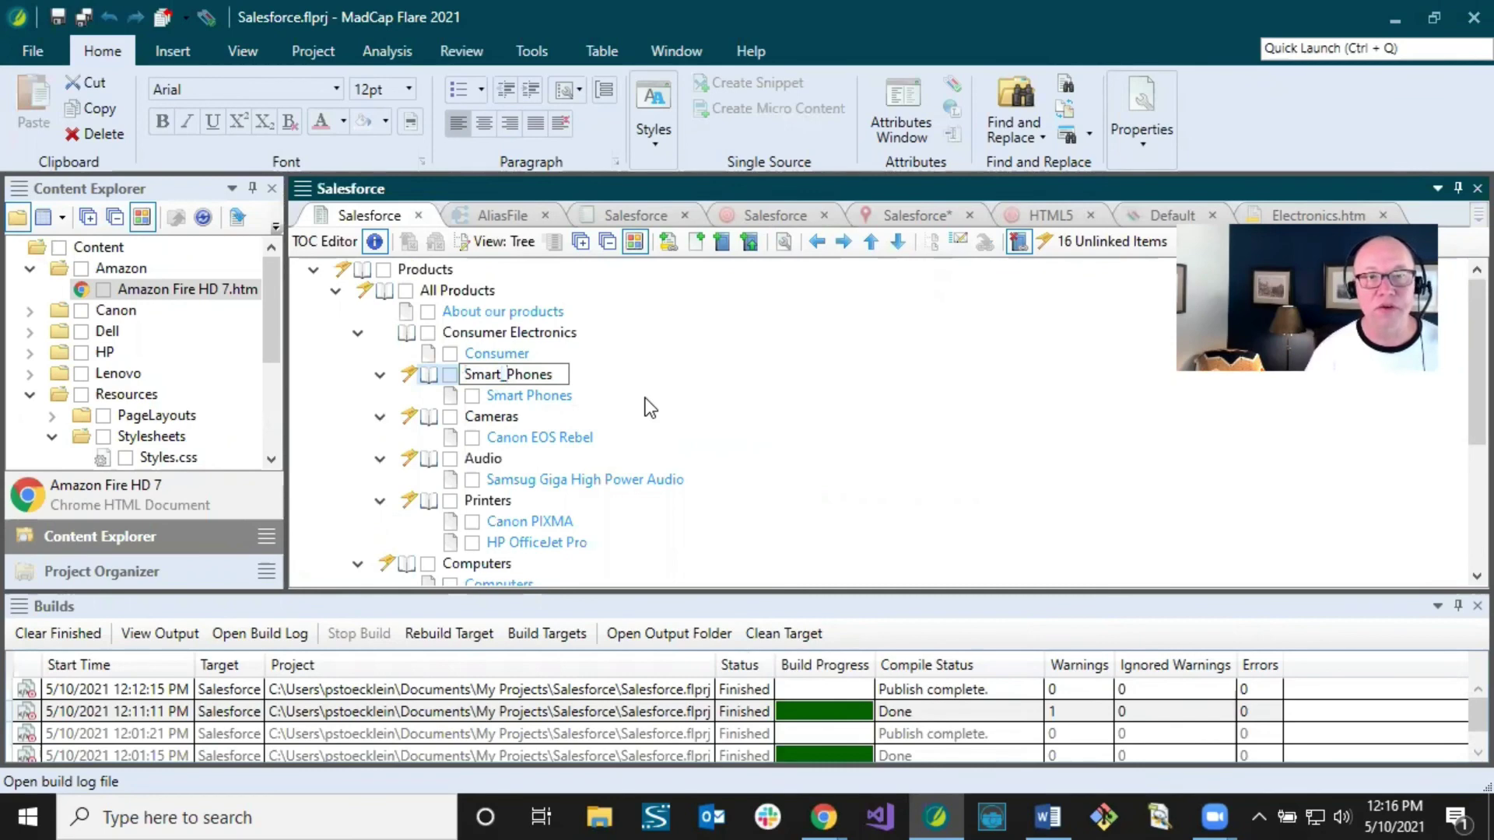
{"action": "left_click", "coordinate": [482, 437]}
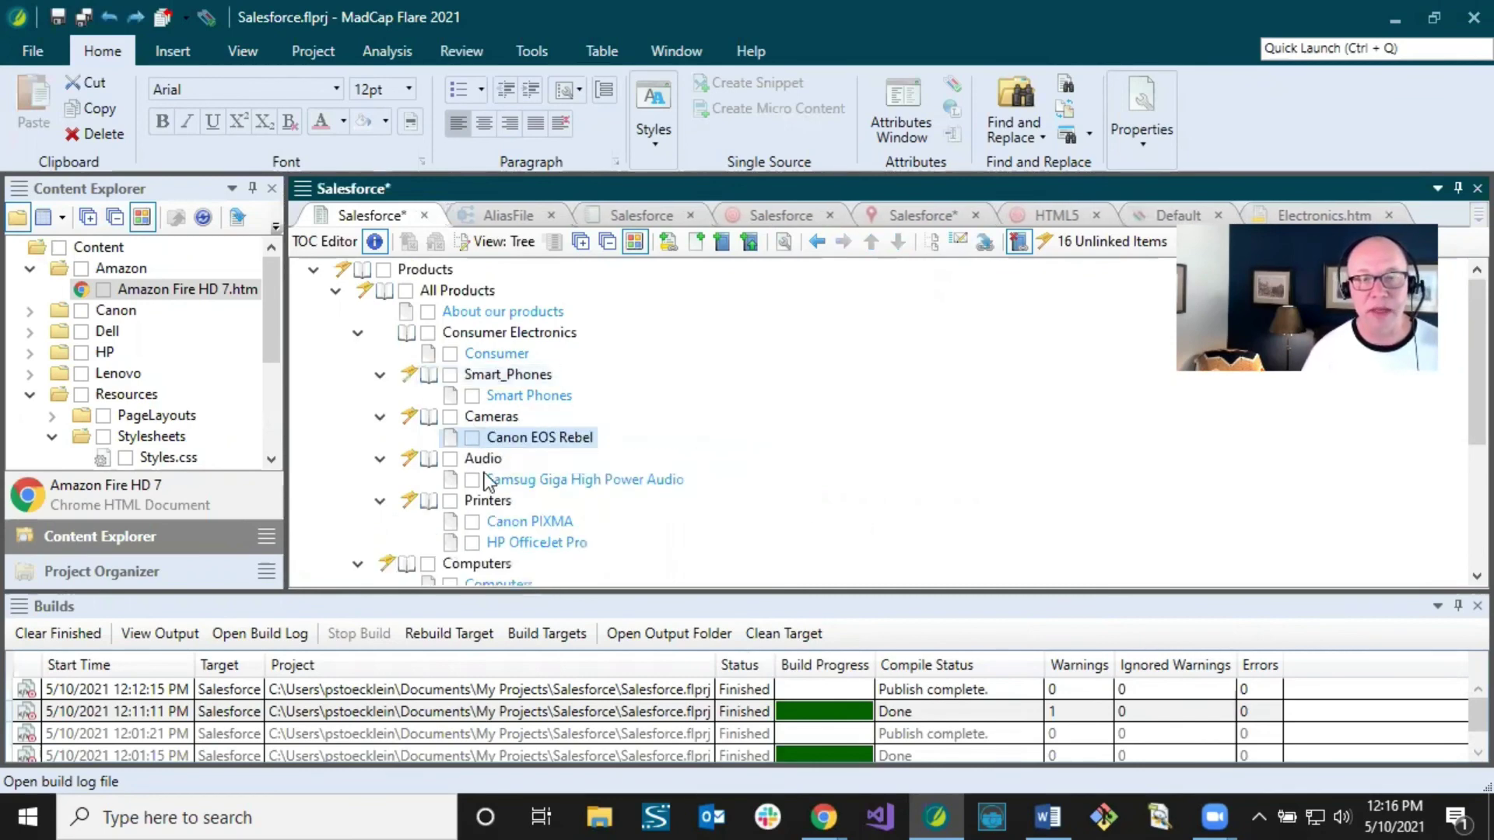
Step: Rename the Smart Phones book under Computers to Smart_Phones_Computers and save all changes
{"action": "scroll", "coordinate": [503, 482], "scroll_direction": "down", "scroll_amount": 4}
{"action": "left_click", "coordinate": [505, 461]}
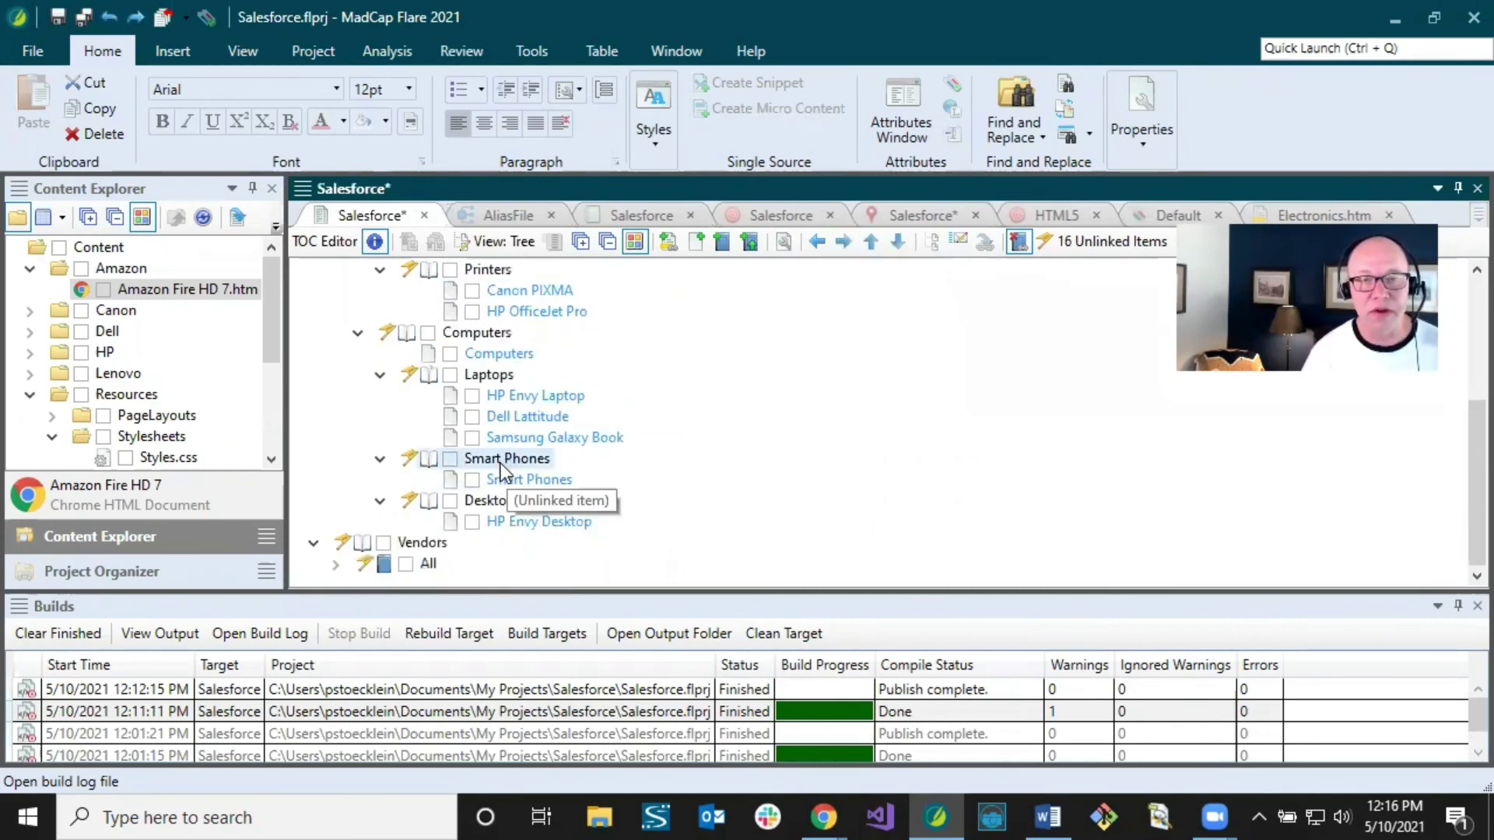
{"action": "left_click", "coordinate": [501, 459]}
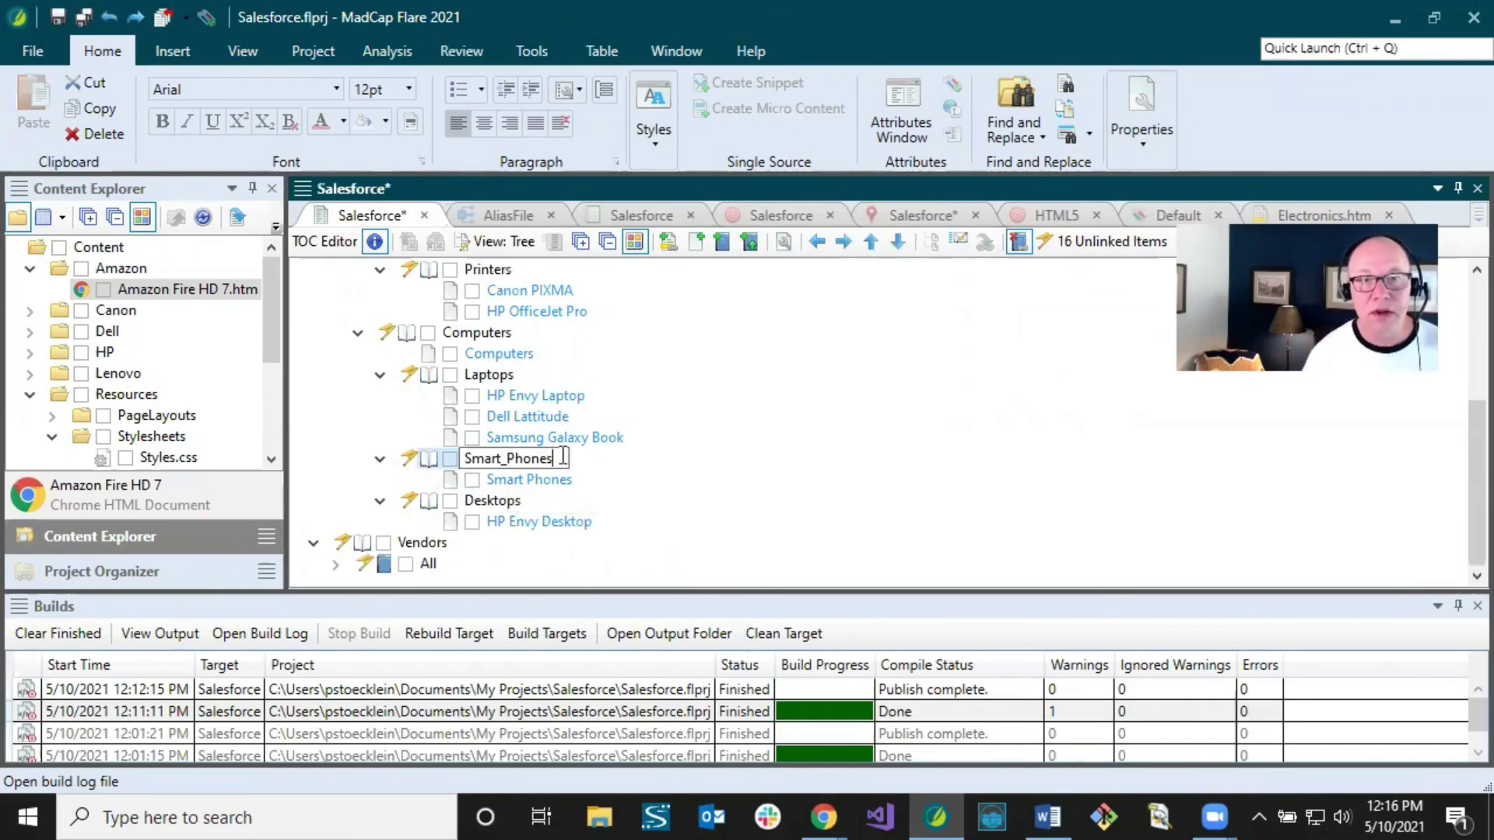
{"action": "type", "text": "Computers"}
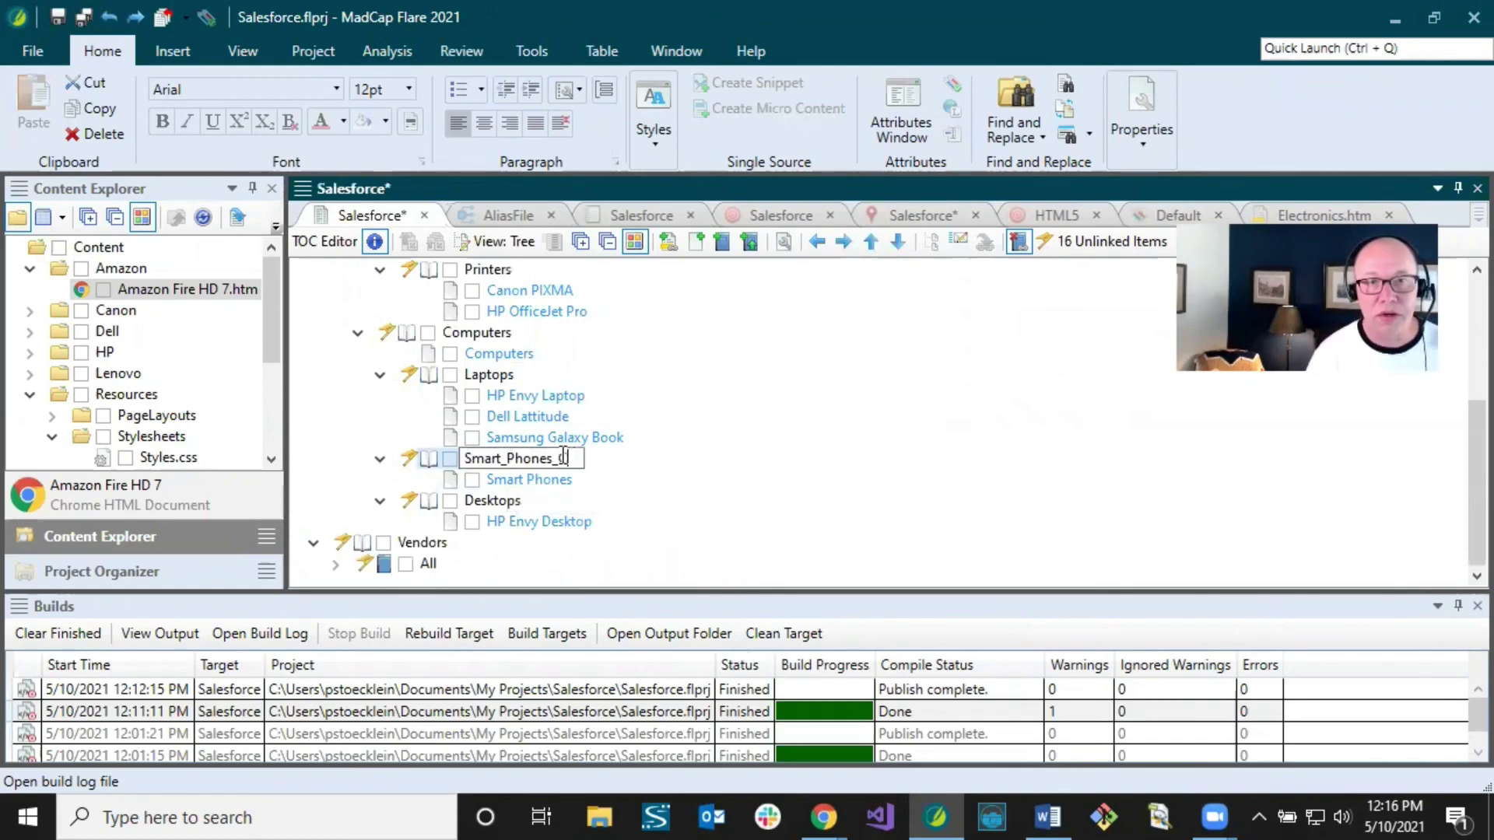
{"action": "key", "text": "Return"}
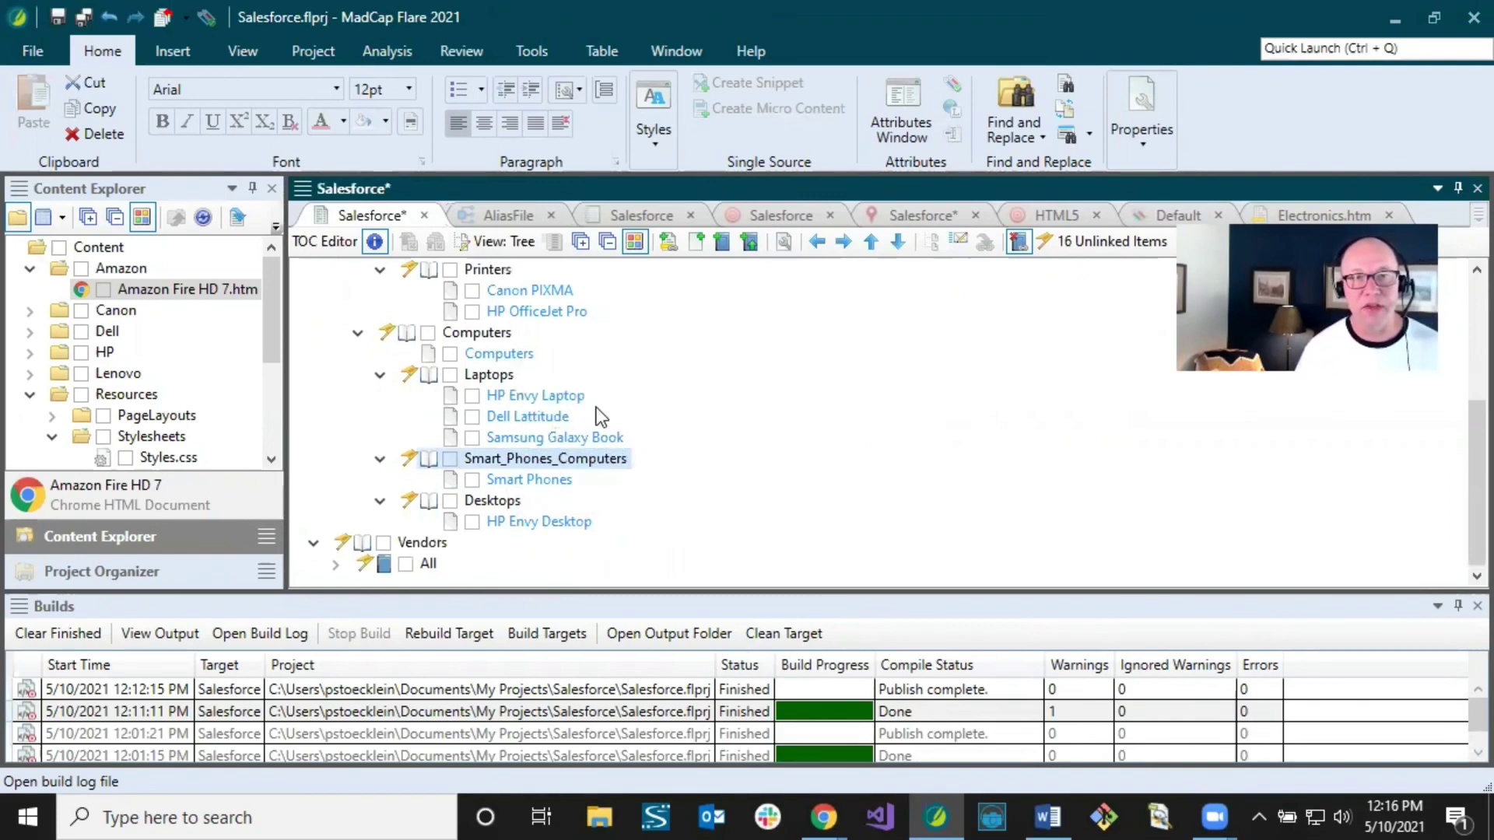
{"action": "key", "text": "ctrl+z"}
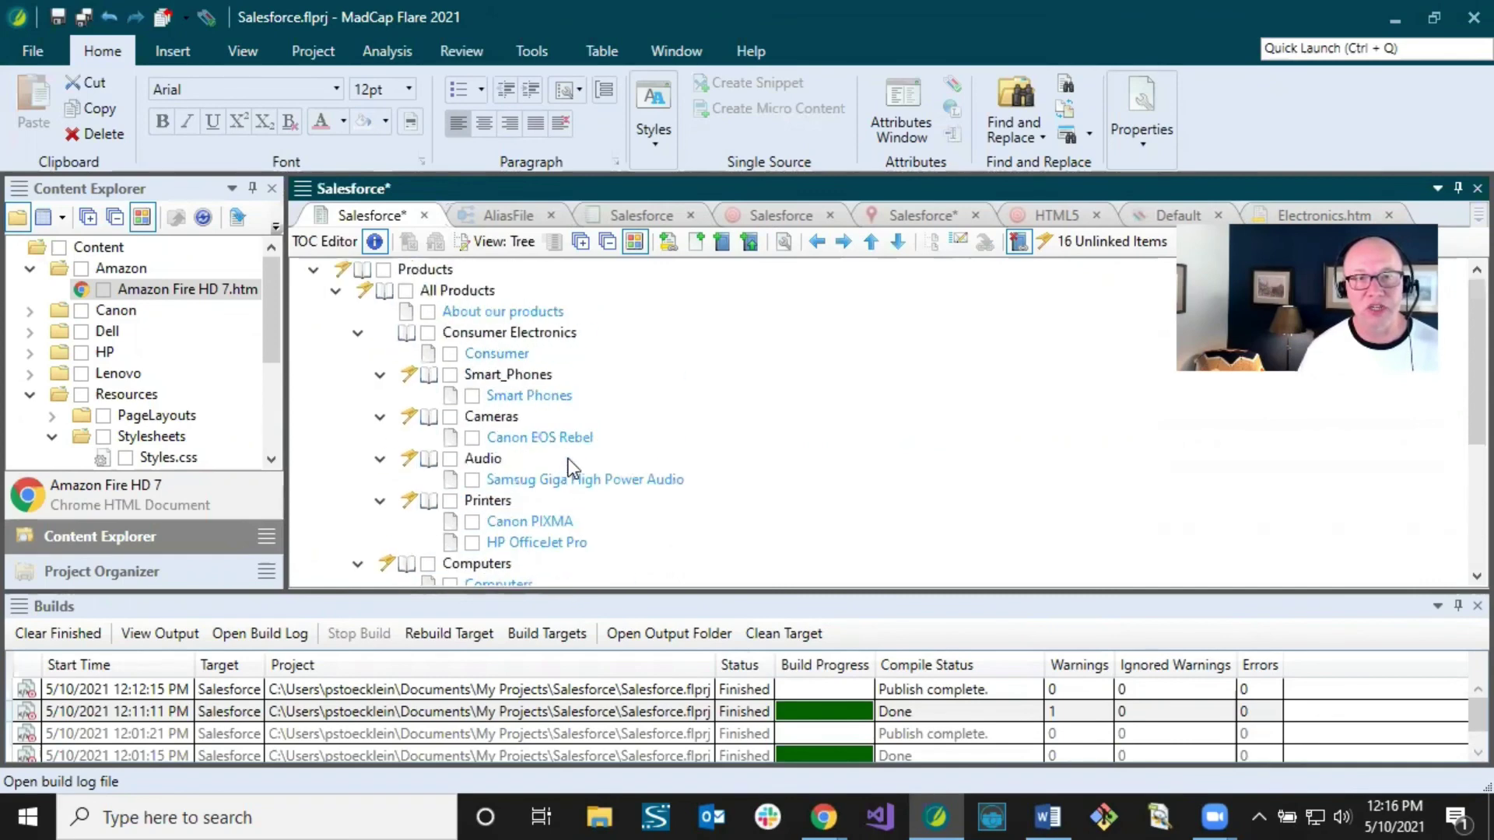
{"action": "left_click", "coordinate": [82, 18]}
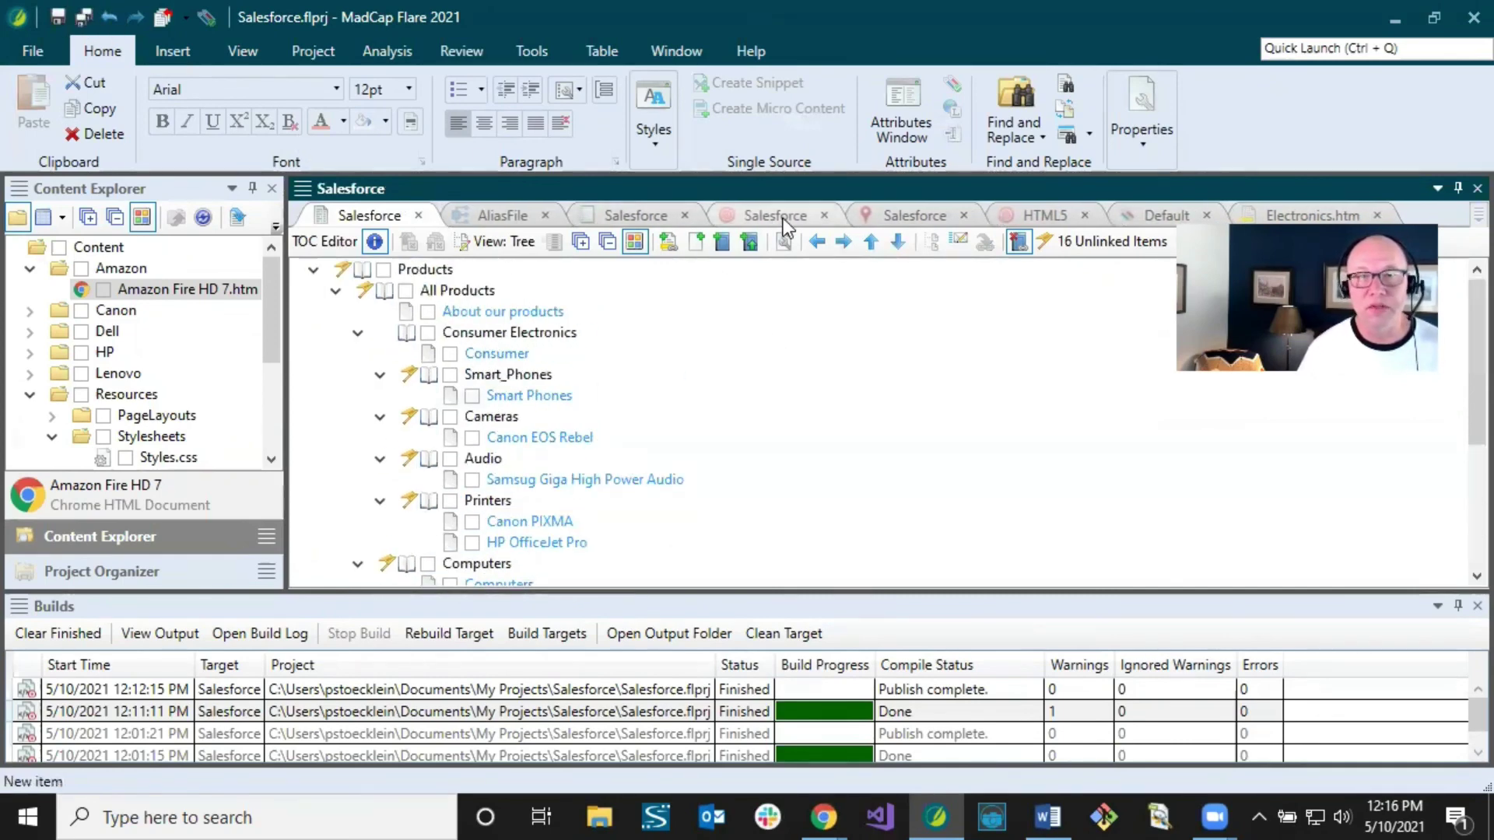
Step: Set URL Naming to 'Topic path with prefix' using prefix madcap, and save the destination
{"action": "left_click", "coordinate": [909, 216]}
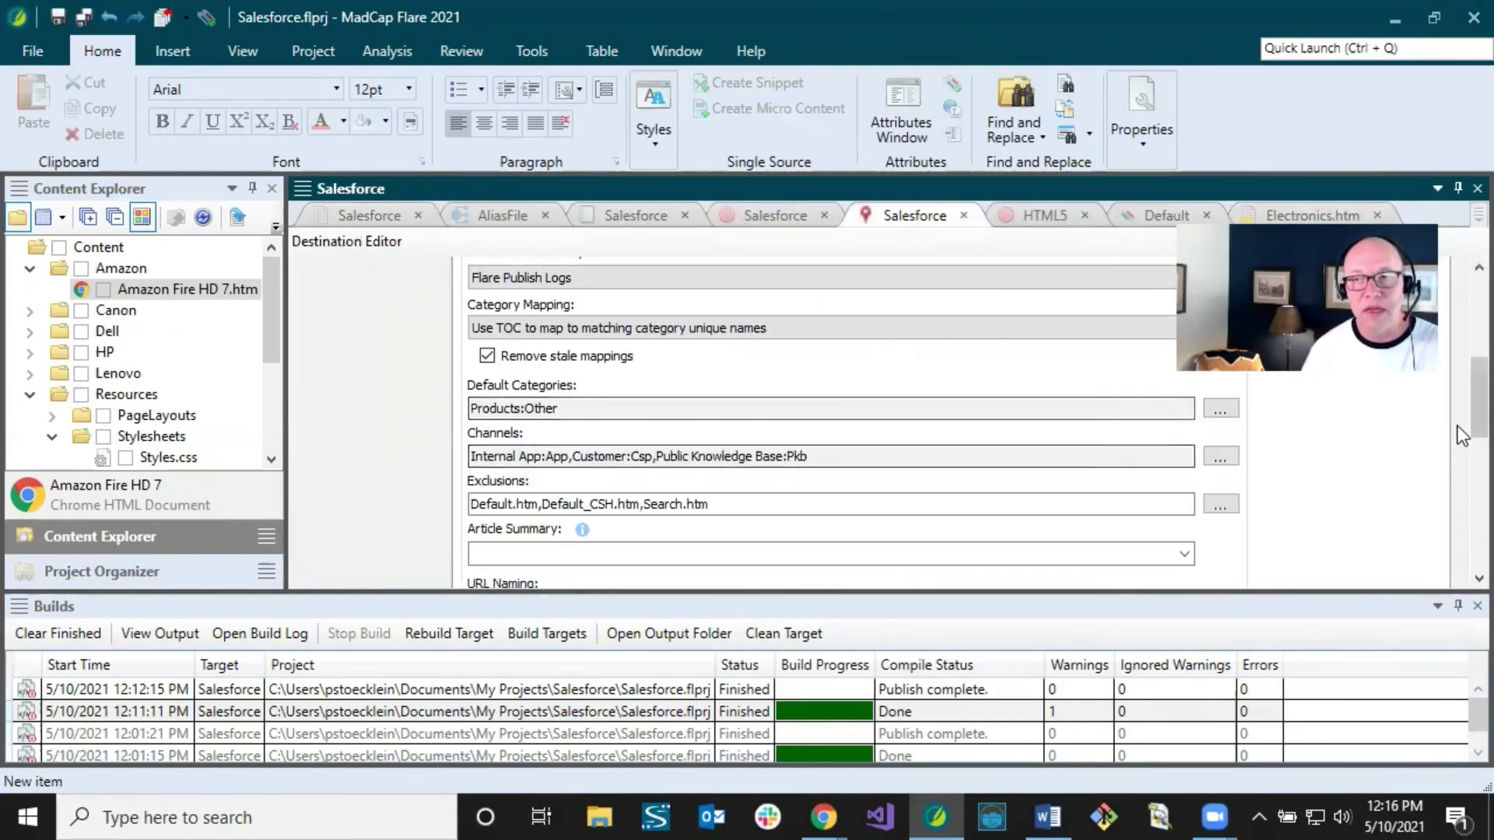
{"action": "left_click_drag", "start_coordinate": [1458, 410], "coordinate": [1458, 478]}
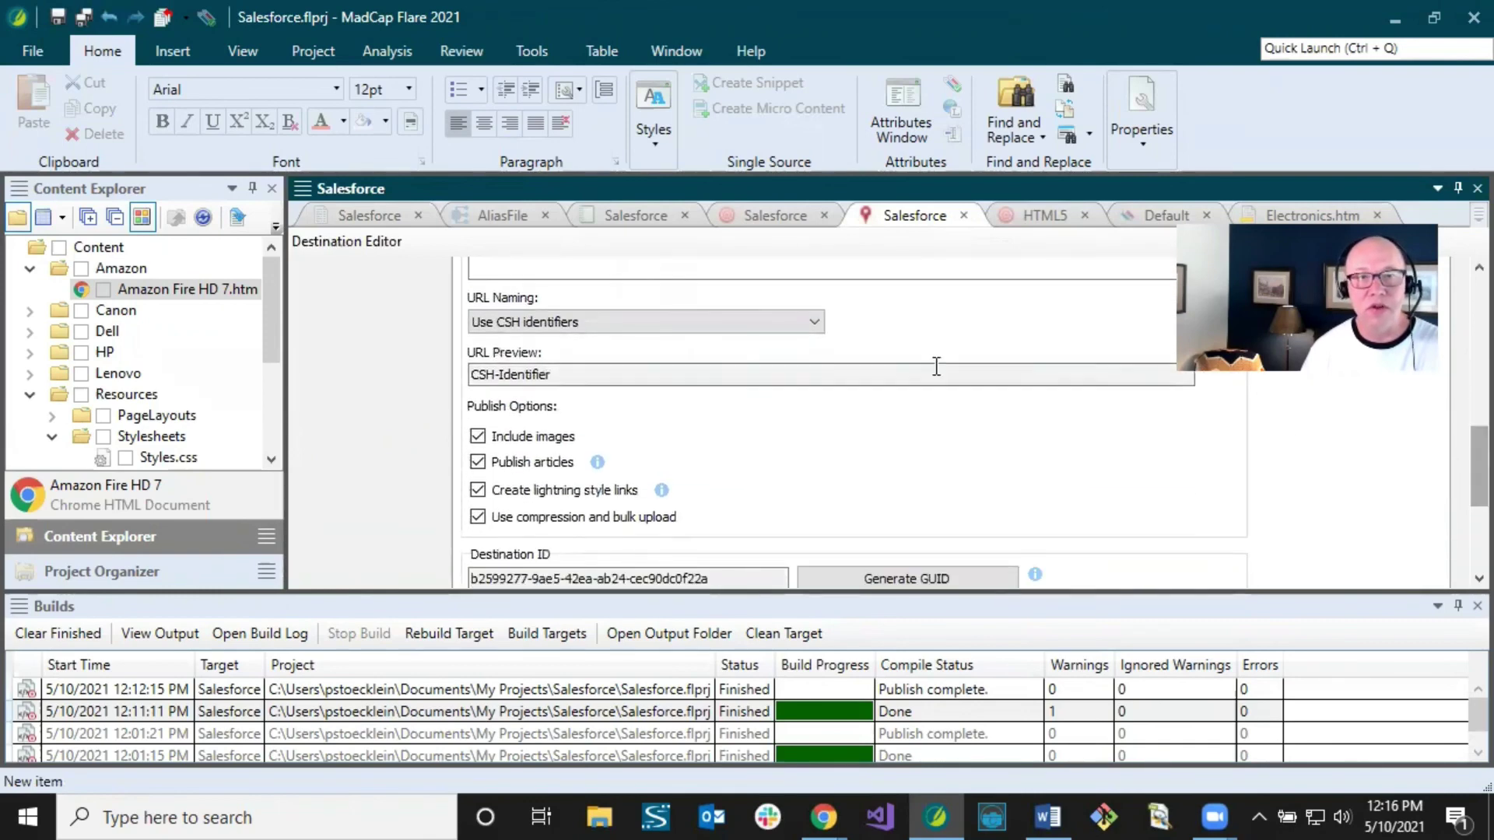
{"action": "left_click", "coordinate": [588, 322]}
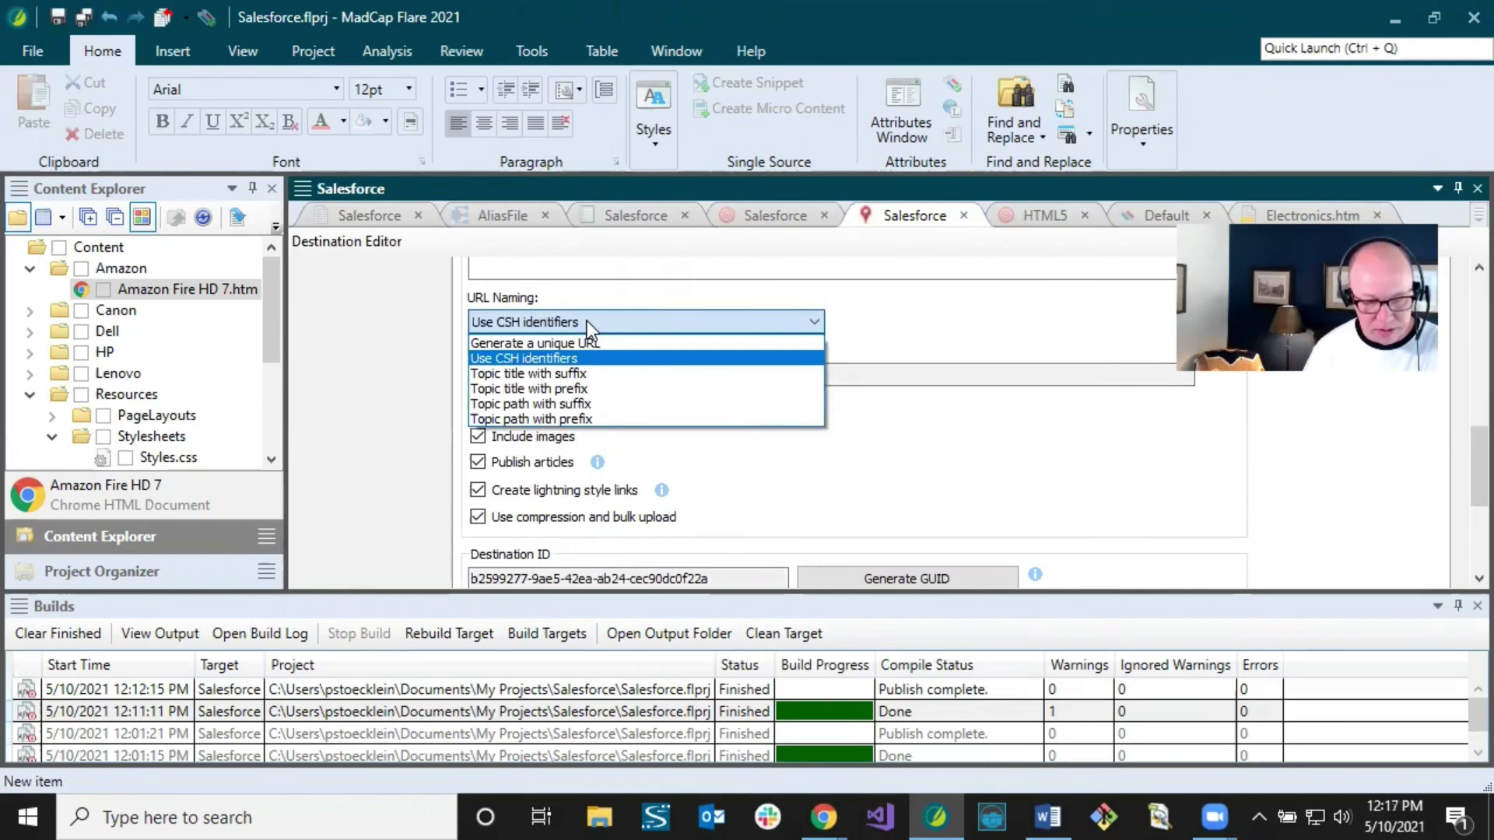
{"action": "left_click", "coordinate": [532, 420]}
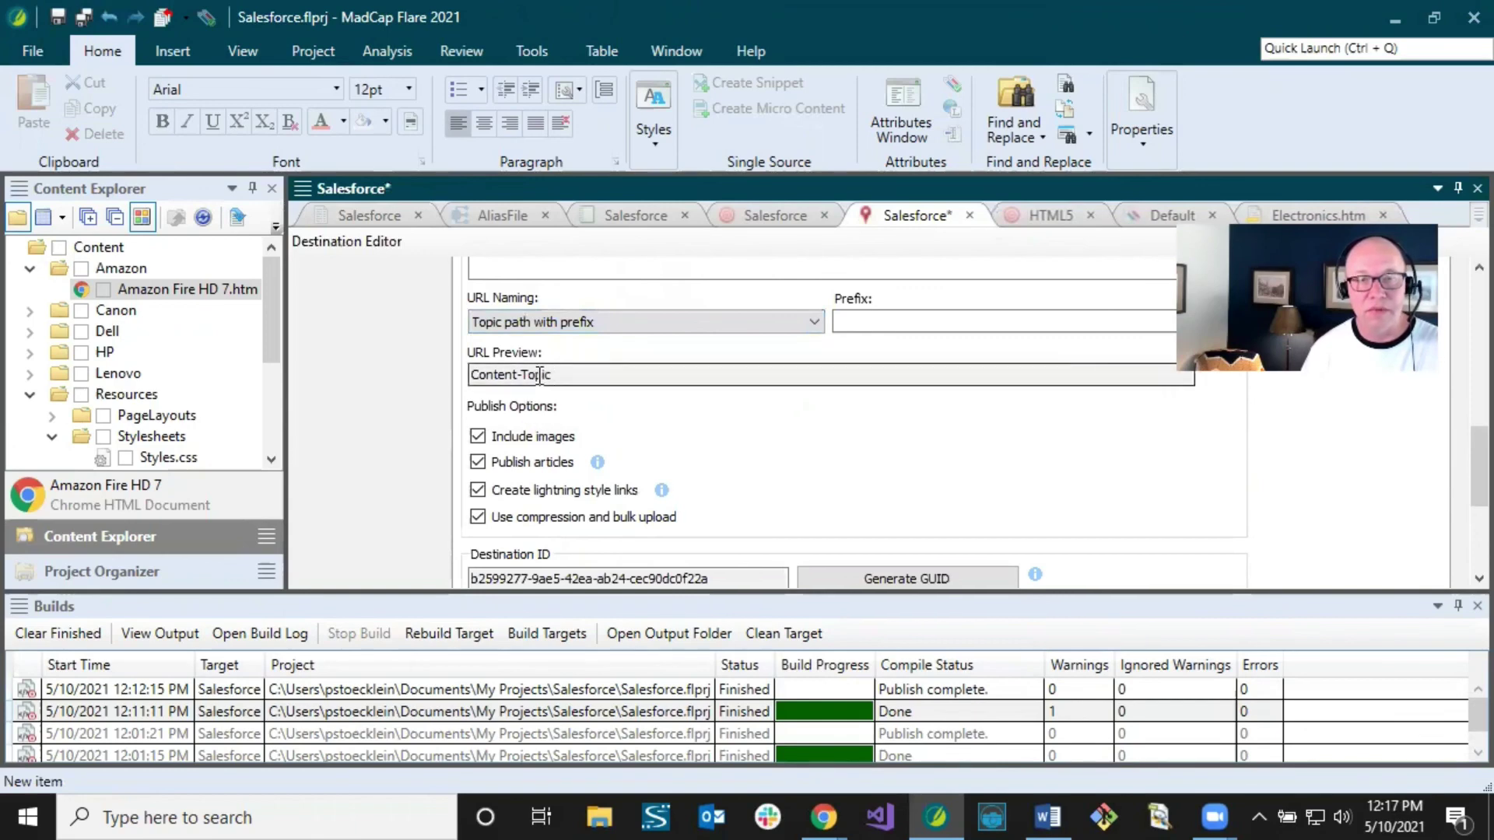
{"action": "left_click", "coordinate": [856, 322]}
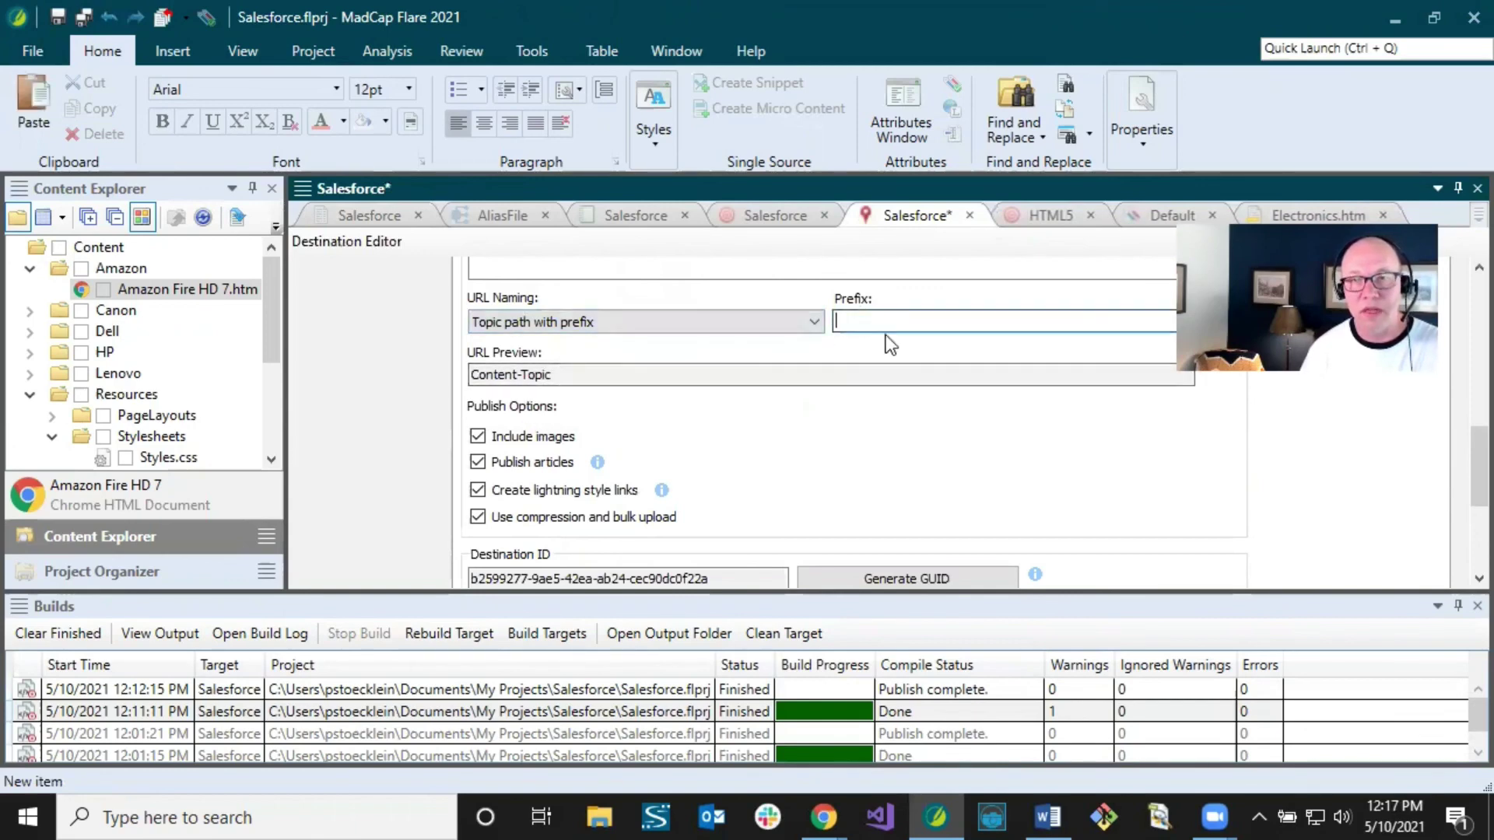
{"action": "type", "text": "madc"}
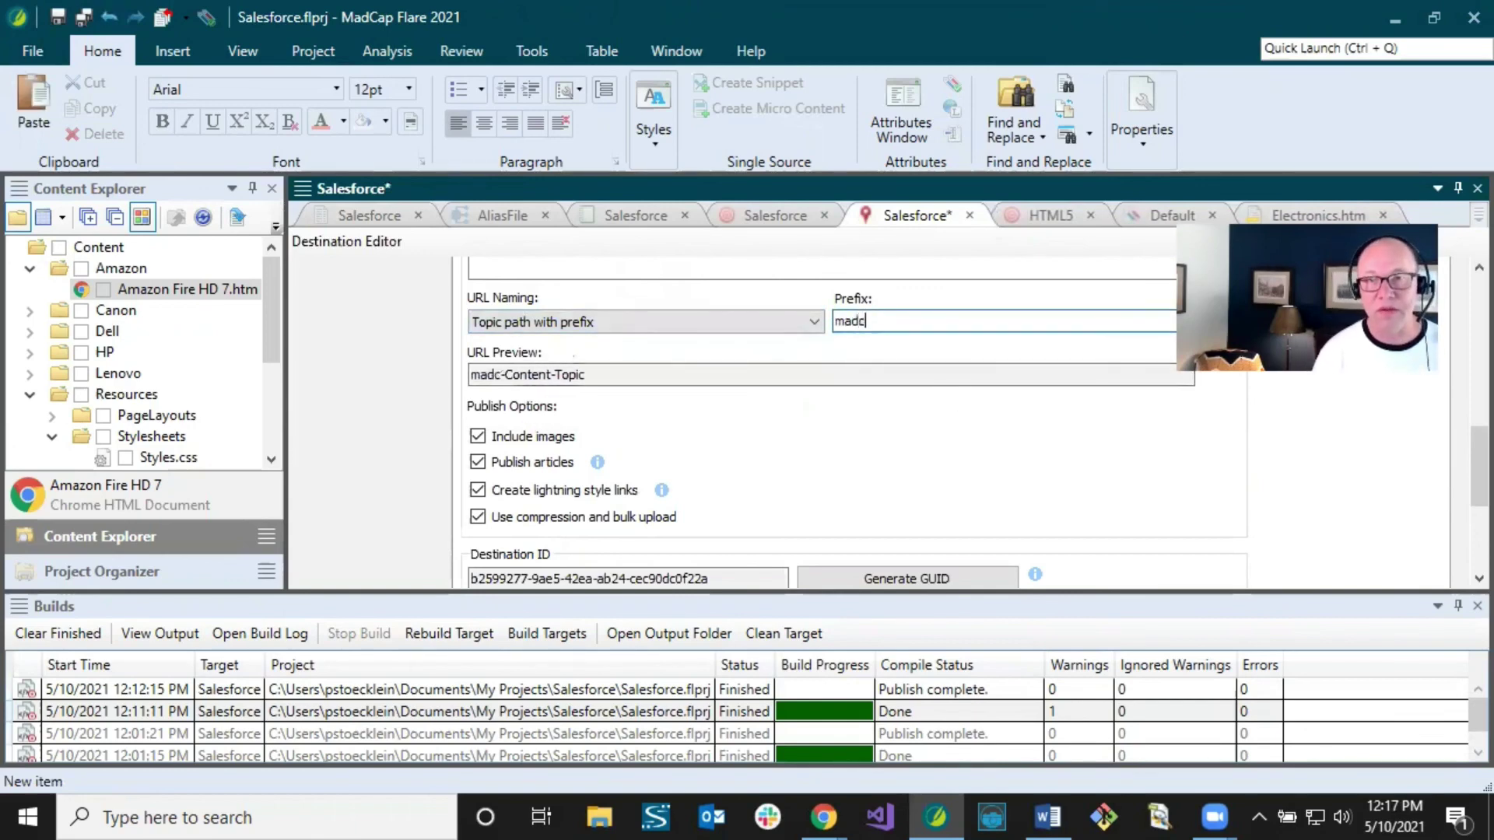
{"action": "type", "text": "ap"}
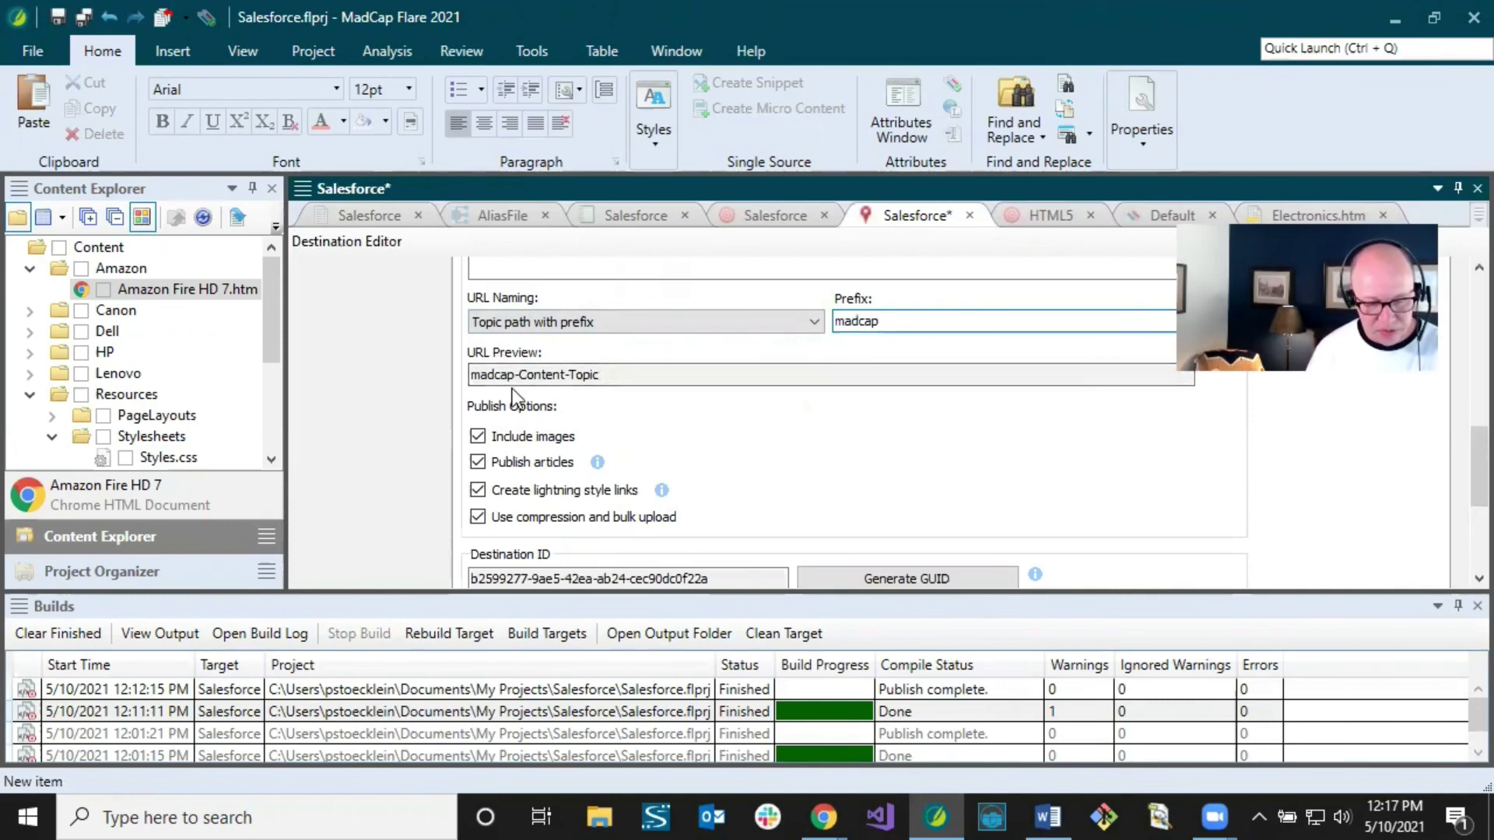
{"action": "left_click", "coordinate": [84, 17]}
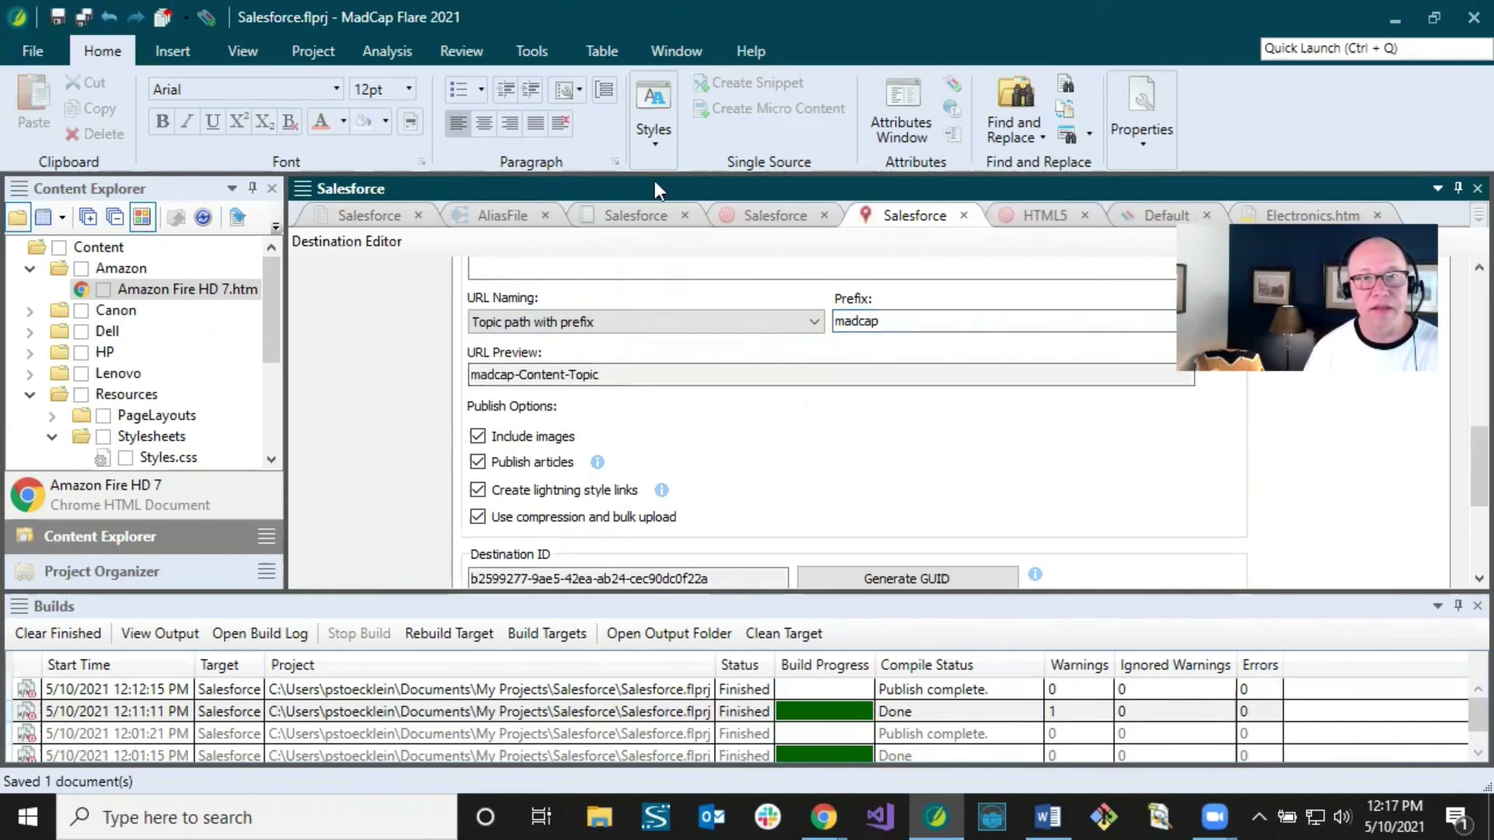
Step: Set the target's Content to include to 'Content linked directly or indirectly from the target'
{"action": "left_click", "coordinate": [764, 214]}
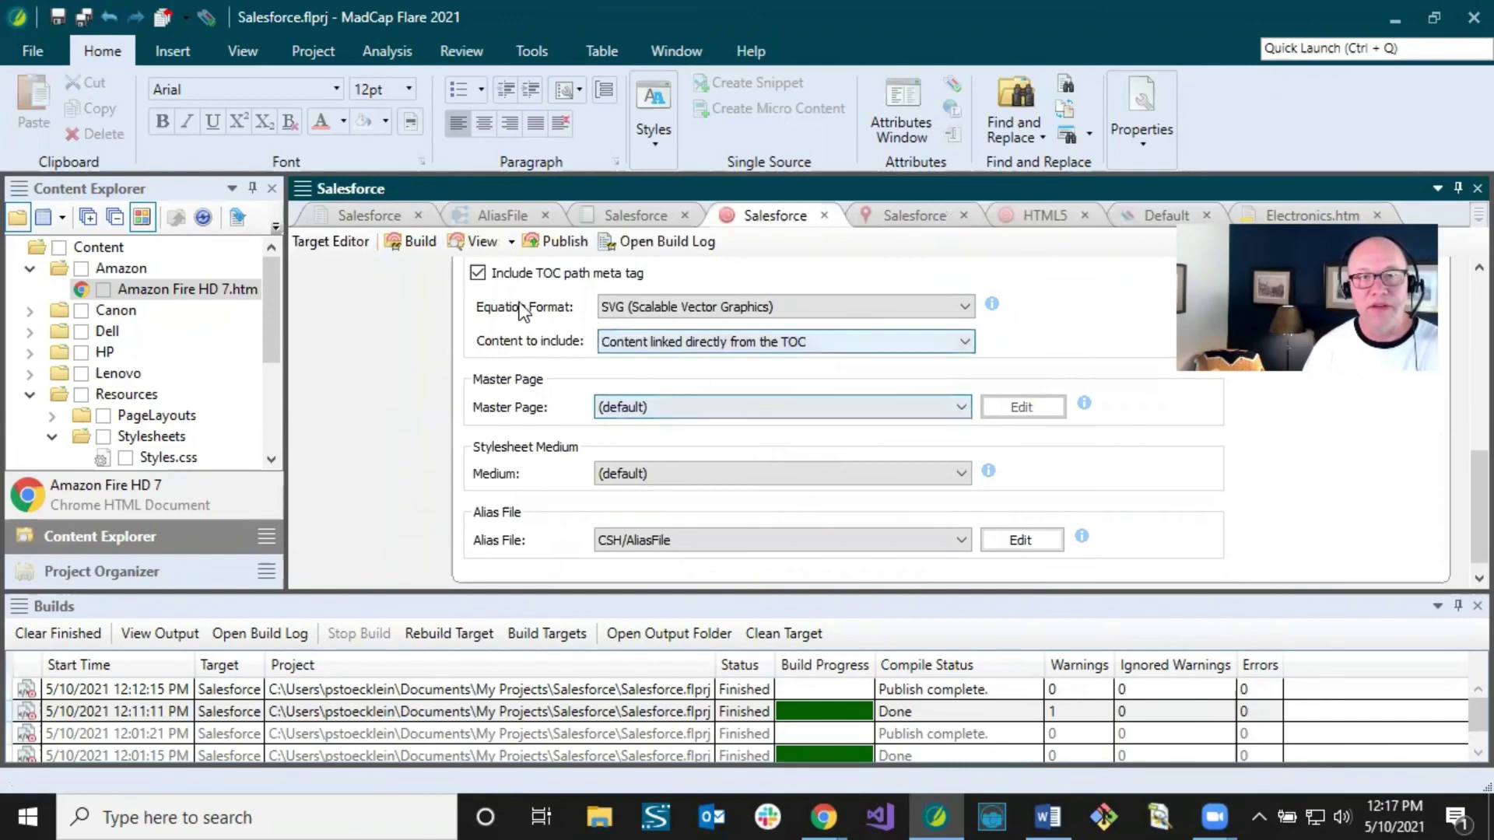
{"action": "left_click", "coordinate": [656, 344]}
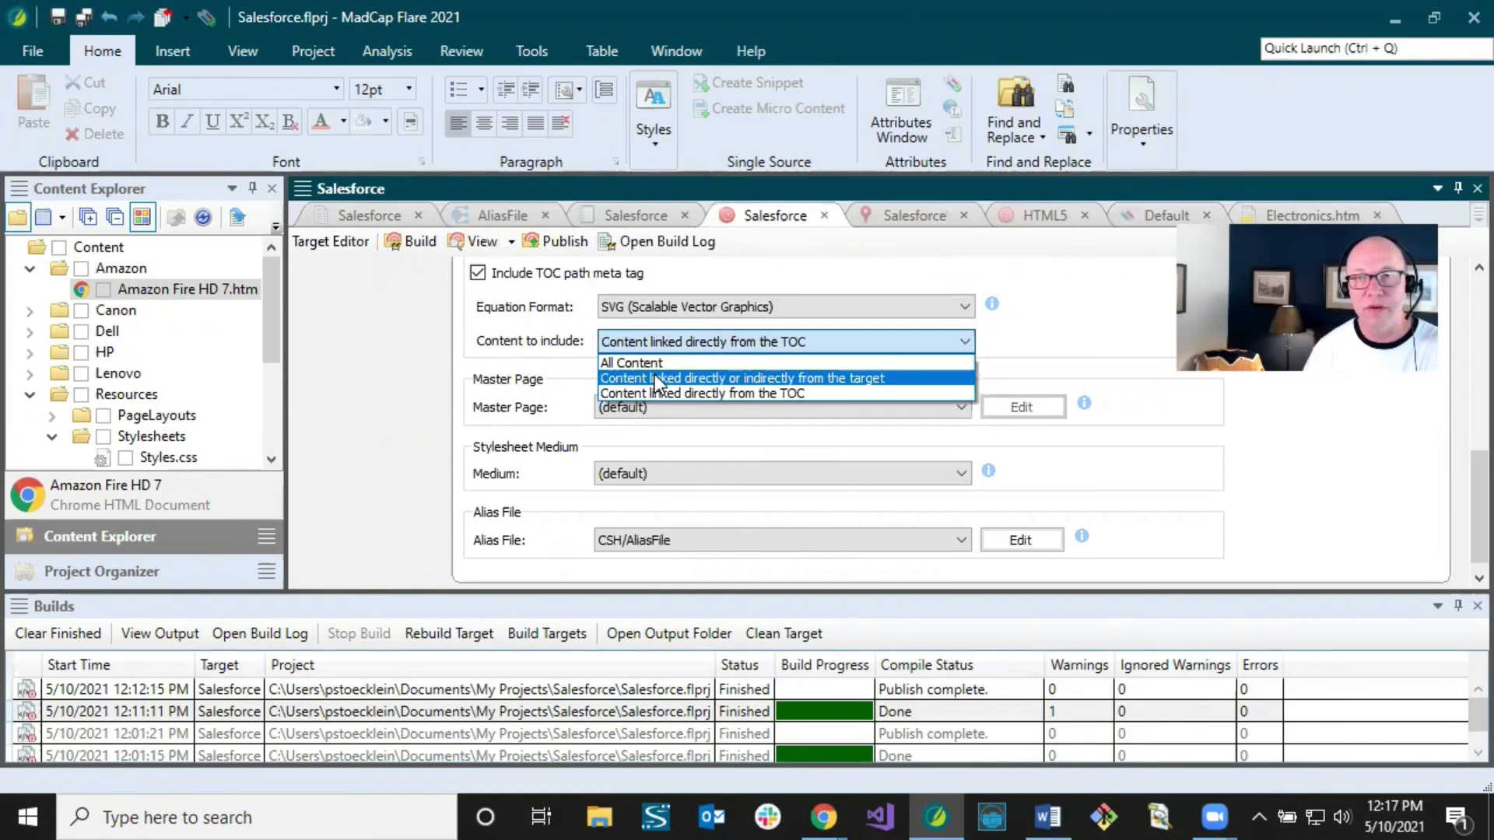
{"action": "left_click", "coordinate": [655, 378]}
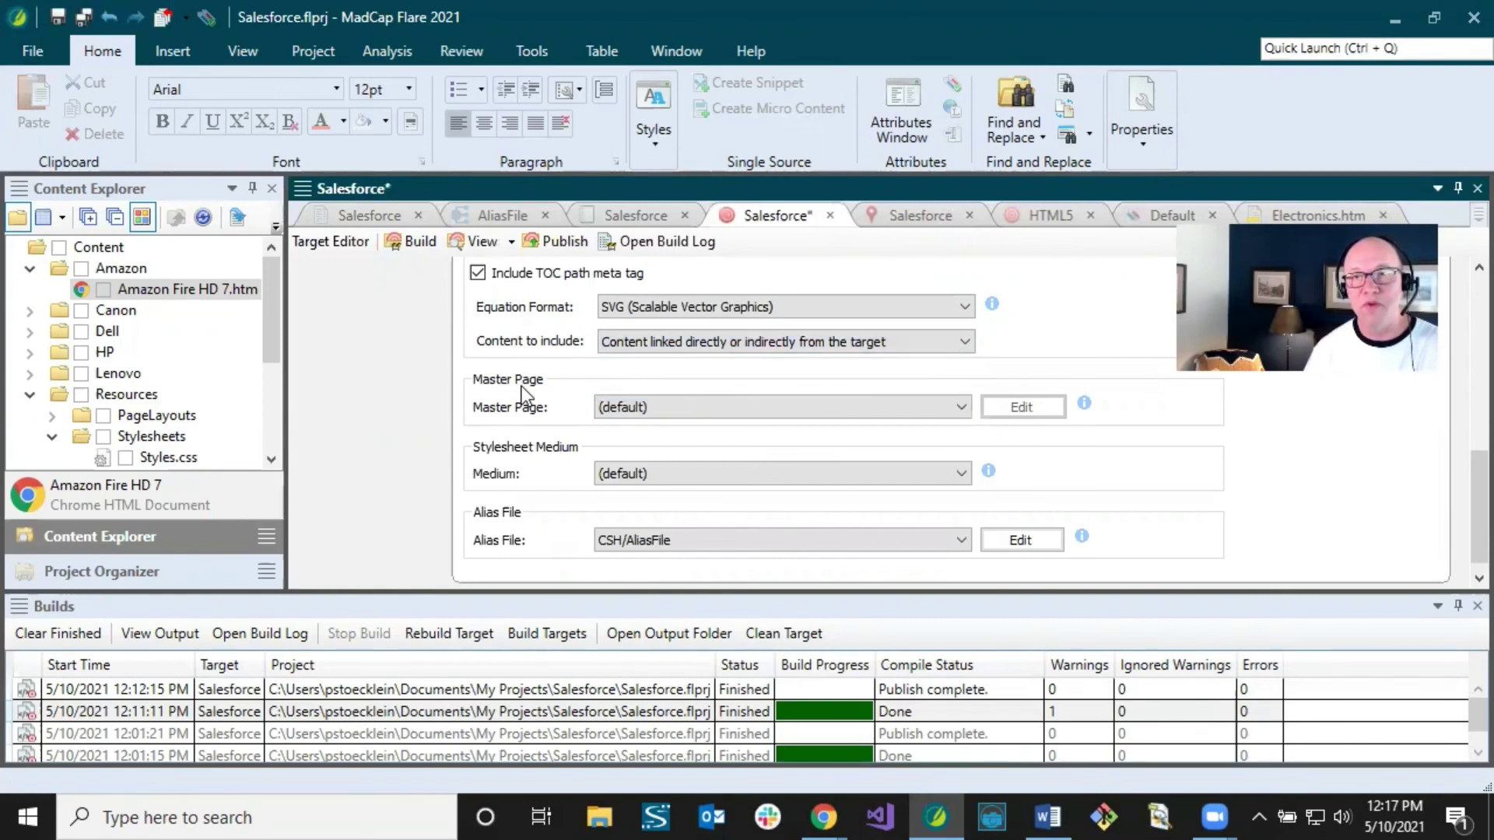
Step: Save all changes, rebuild the Salesforce target, and publish it to Salesforce
{"action": "left_click", "coordinate": [350, 216]}
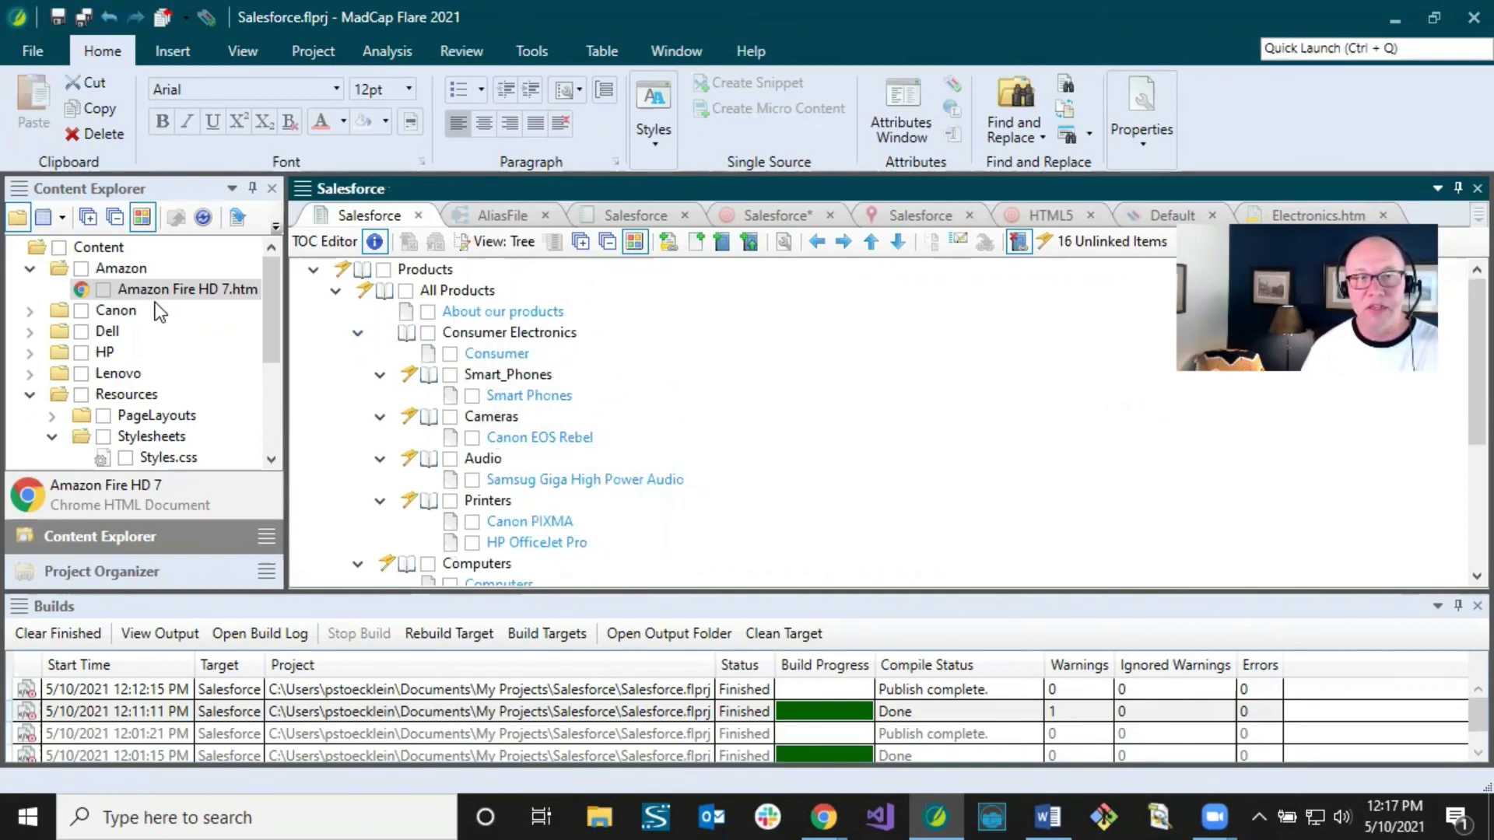
{"action": "left_click", "coordinate": [117, 288]}
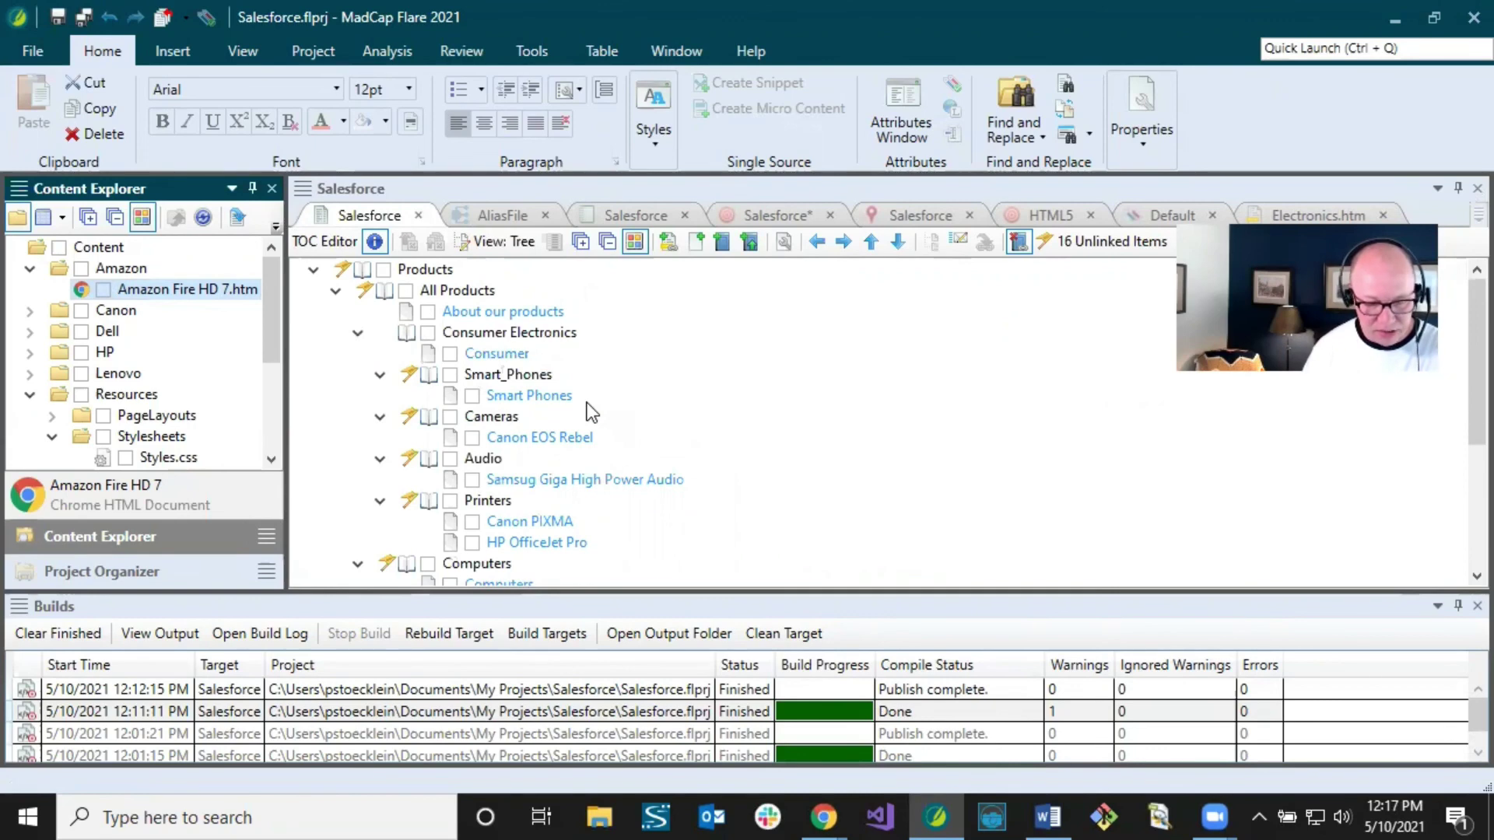
{"action": "left_click", "coordinate": [84, 19]}
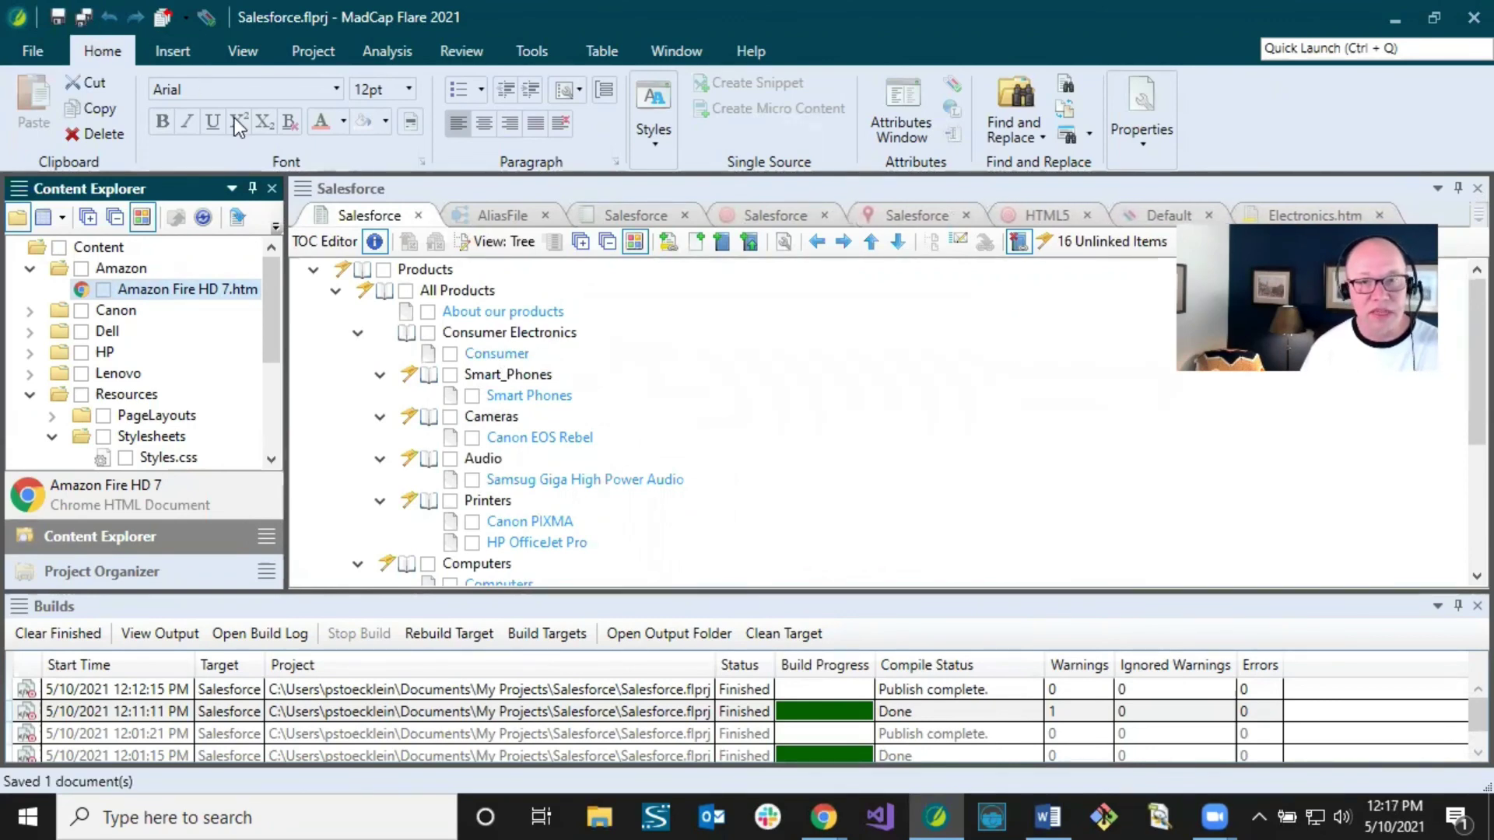
{"action": "left_click", "coordinate": [428, 629]}
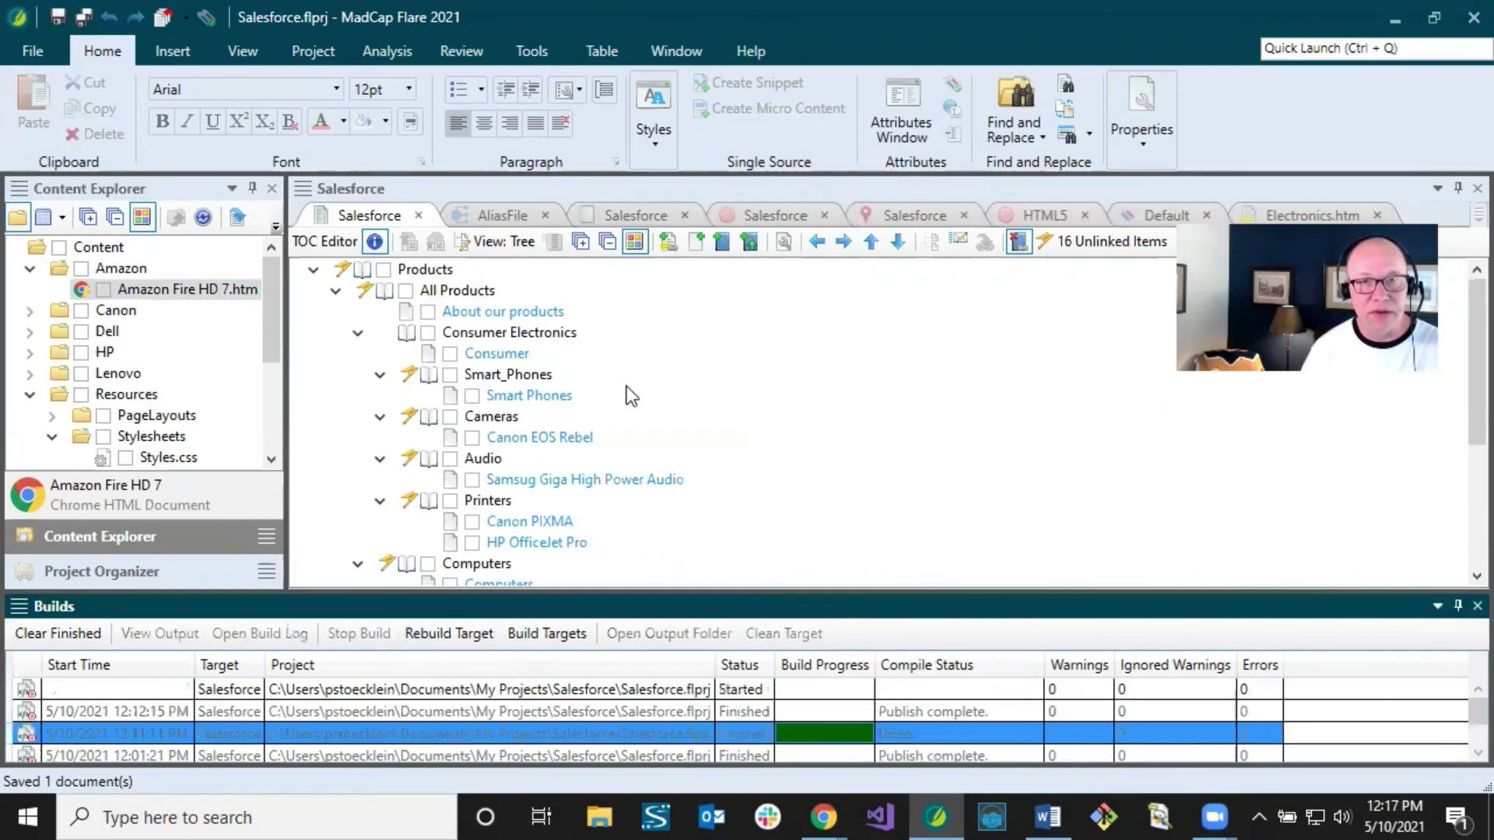
{"action": "left_click", "coordinate": [776, 216]}
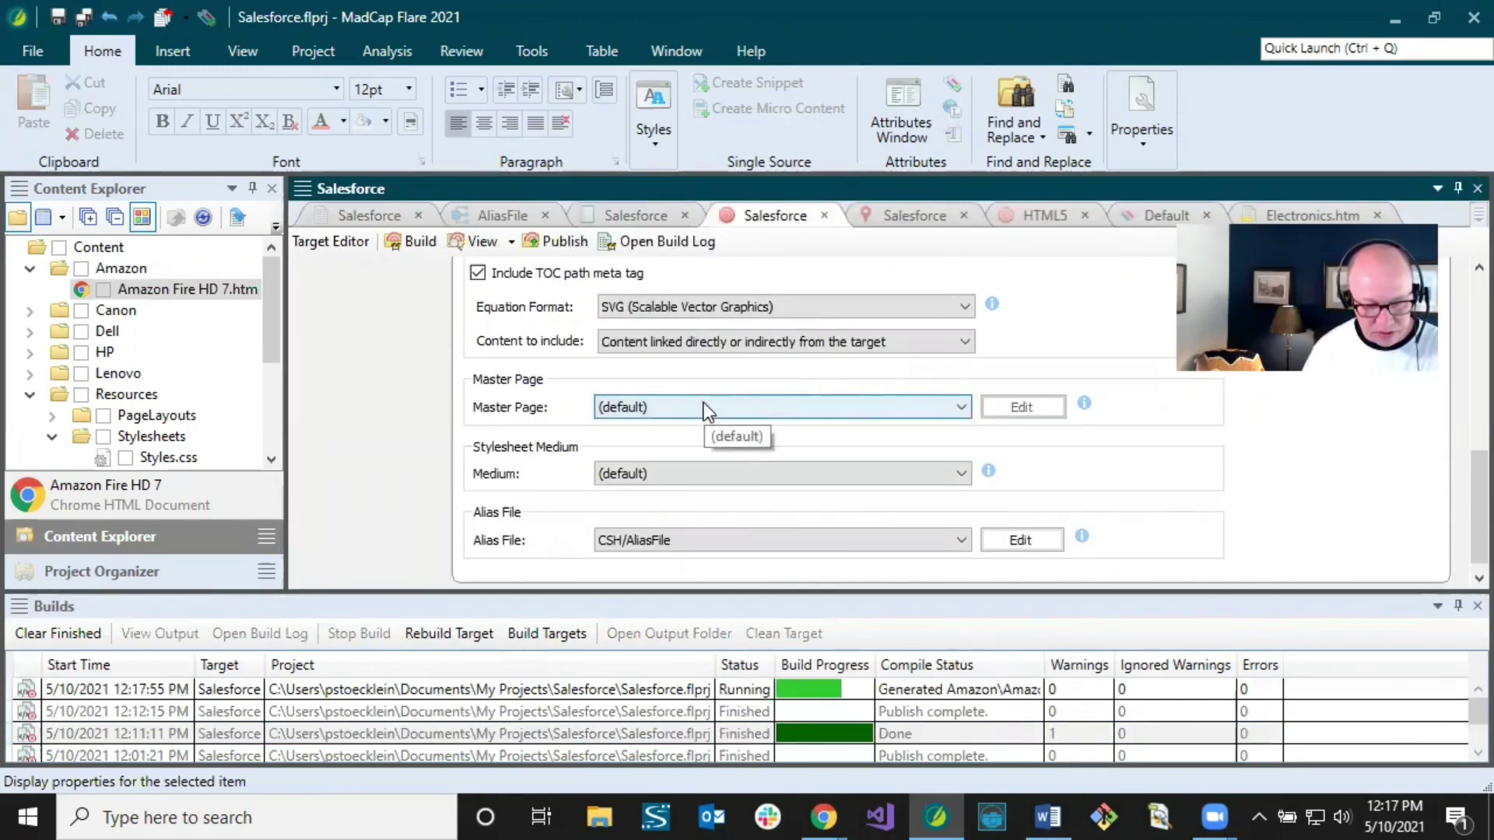
{"action": "left_click", "coordinate": [562, 240]}
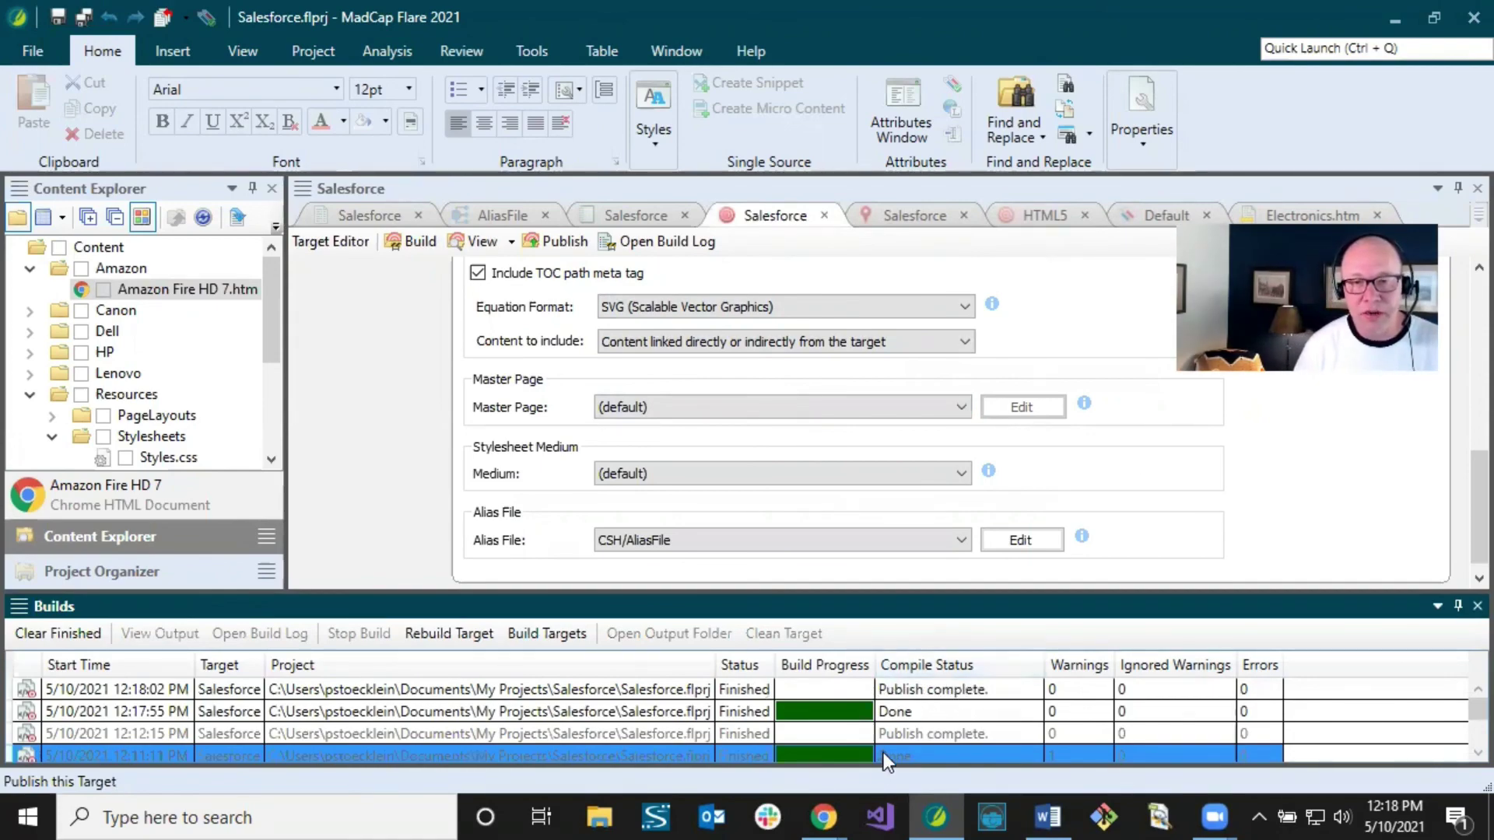
Step: Reload the Published Articles page and confirm Consumer Electronics now has URL name madcap-Content-Electronics
{"action": "mouse_move", "coordinate": [831, 815]}
{"action": "left_click", "coordinate": [852, 773]}
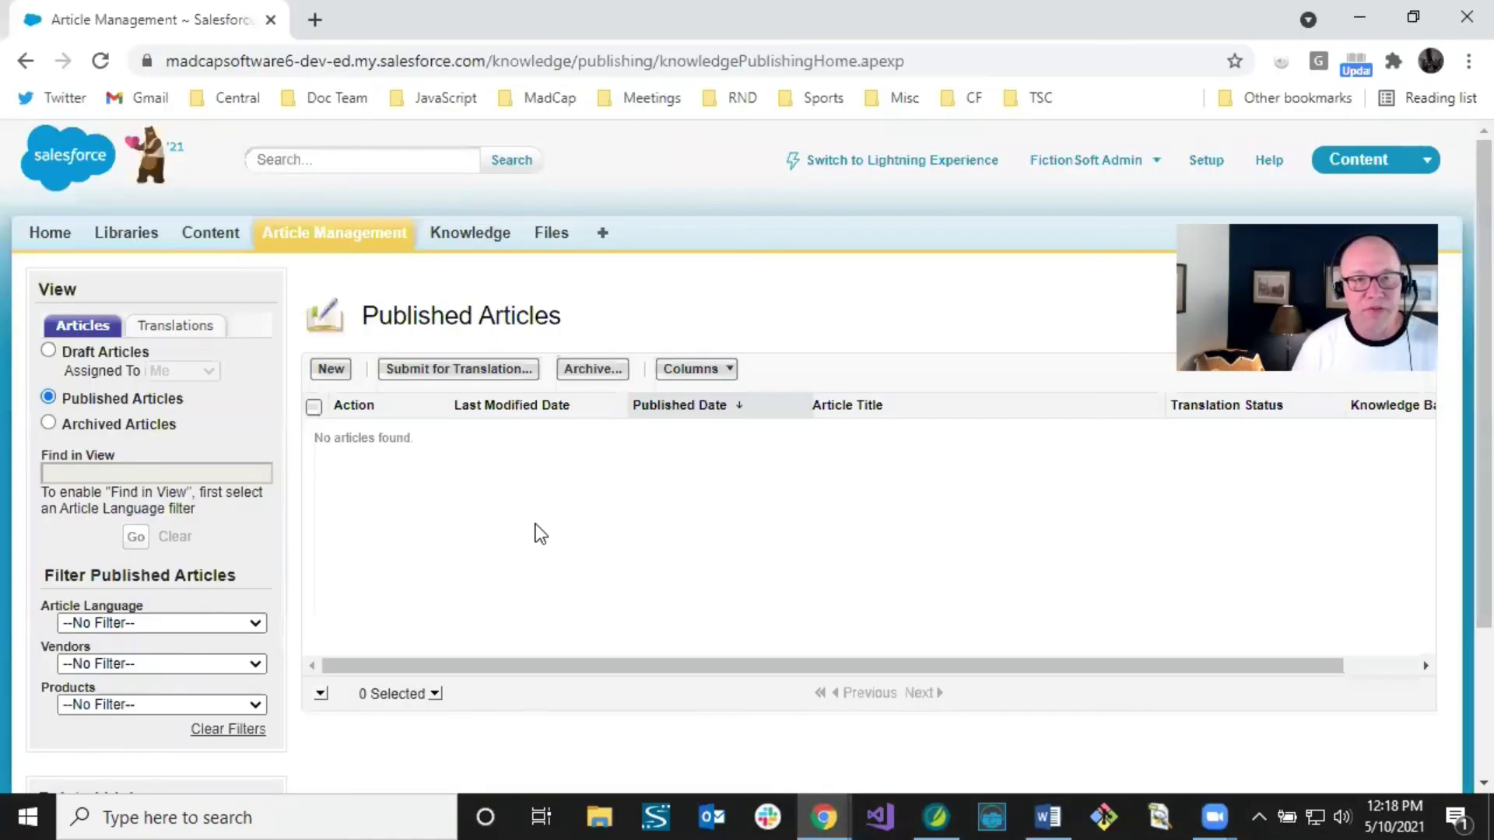
{"action": "right_click", "coordinate": [459, 506]}
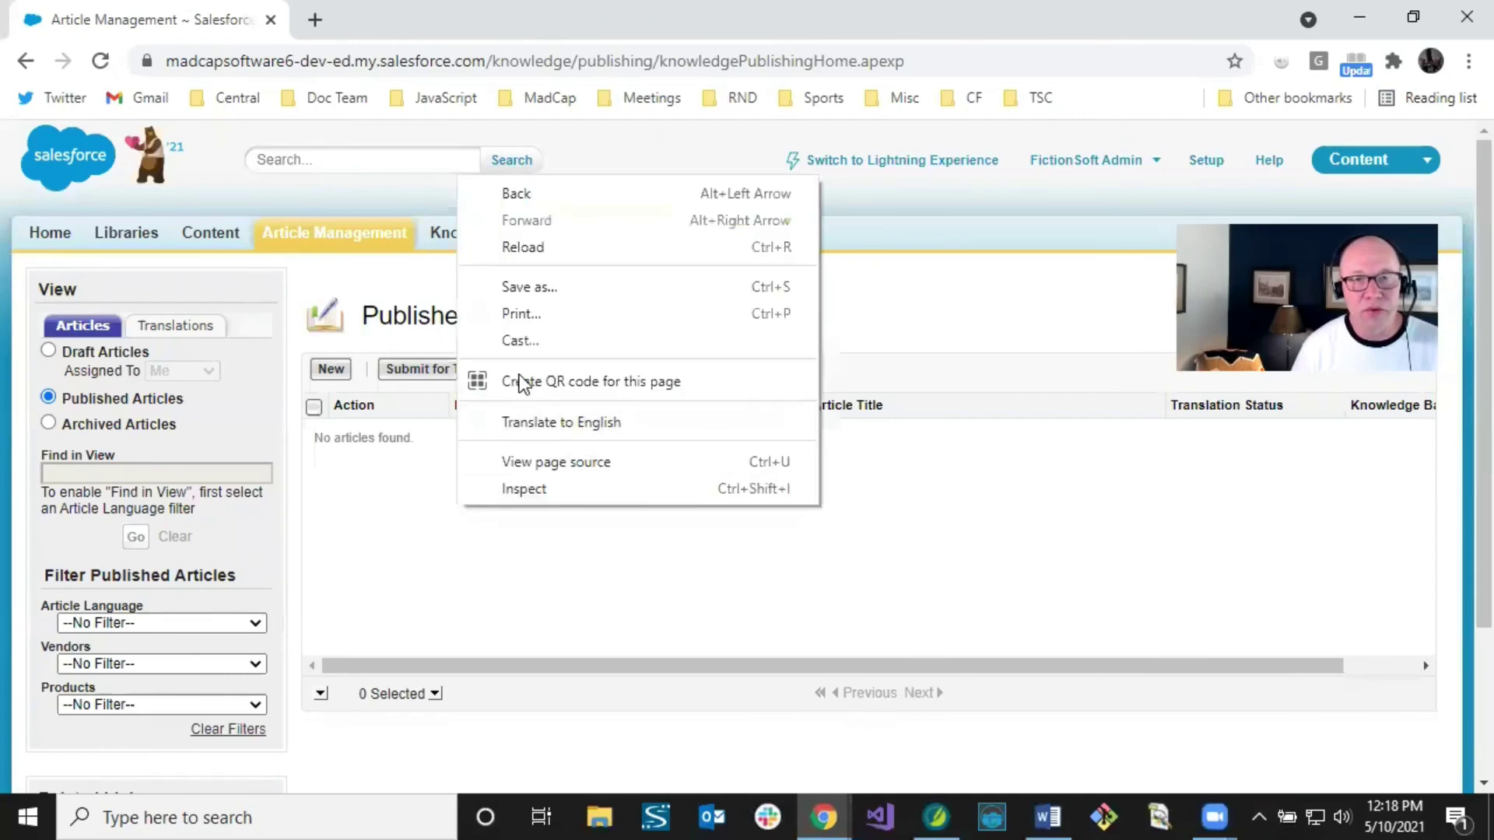
{"action": "left_click", "coordinate": [529, 249]}
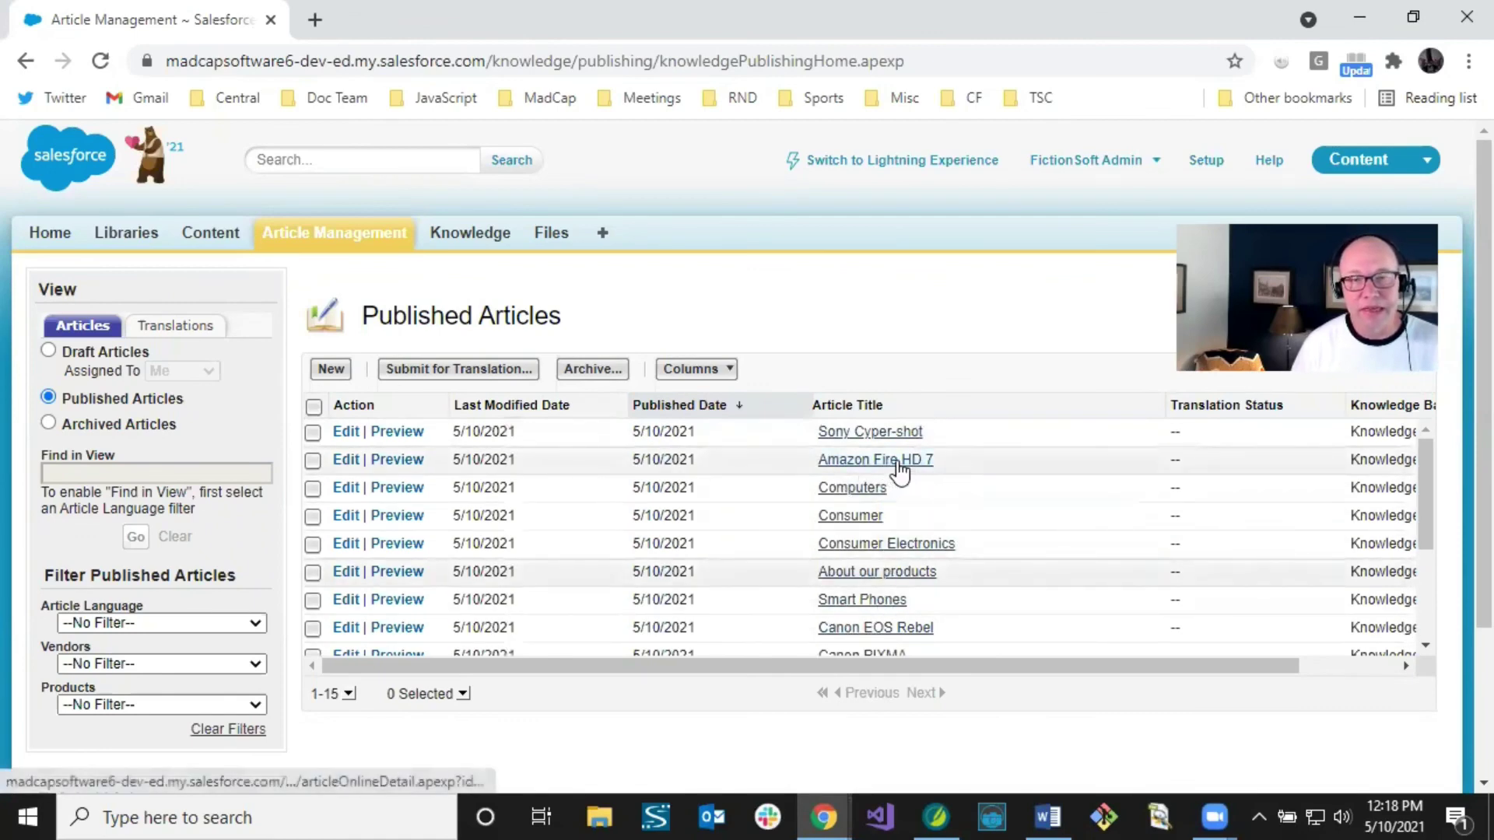
{"action": "left_click", "coordinate": [851, 544]}
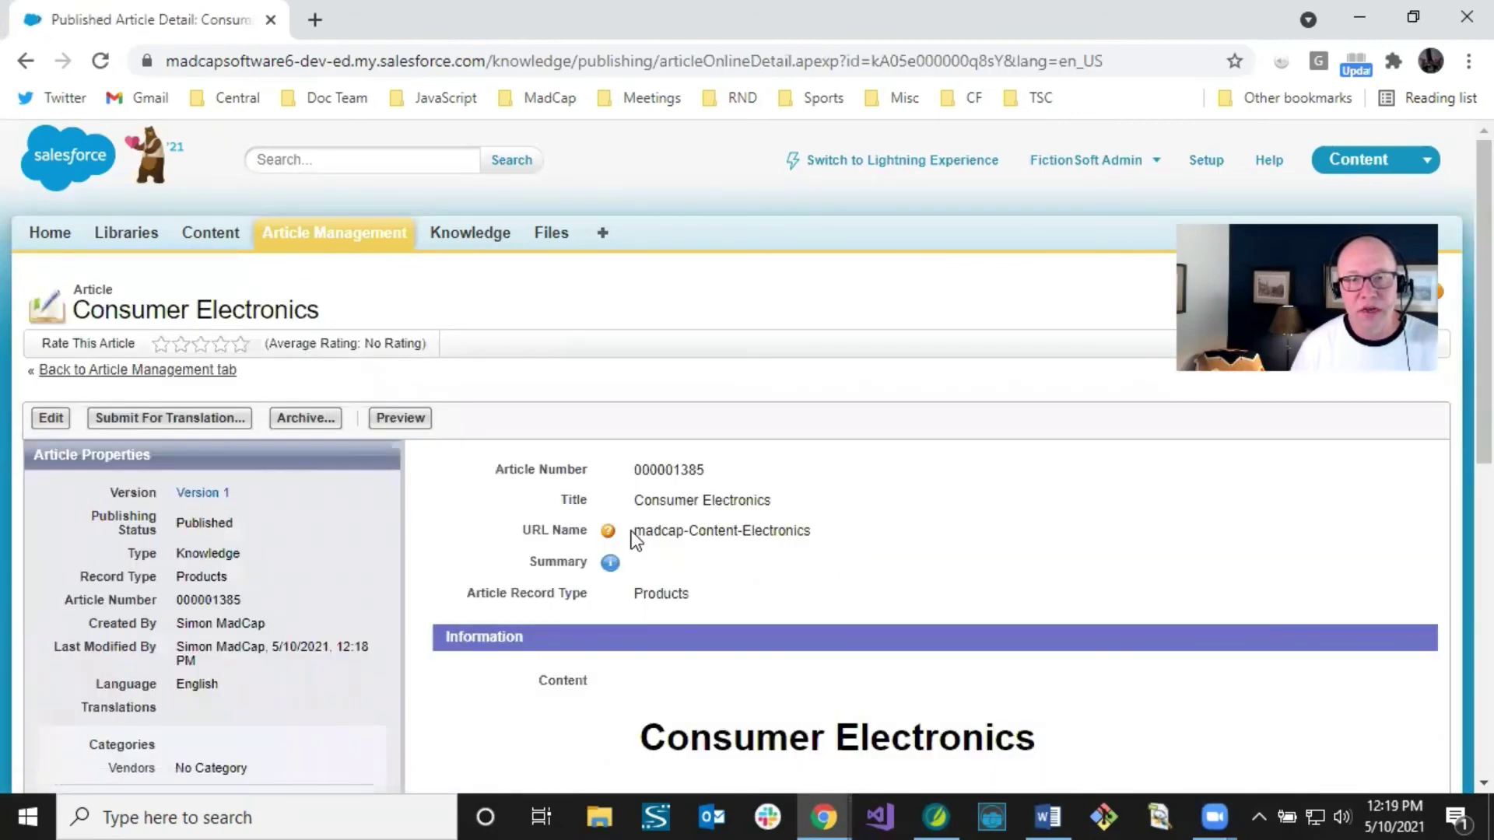
{"action": "left_click_drag", "start_coordinate": [635, 531], "coordinate": [818, 545]}
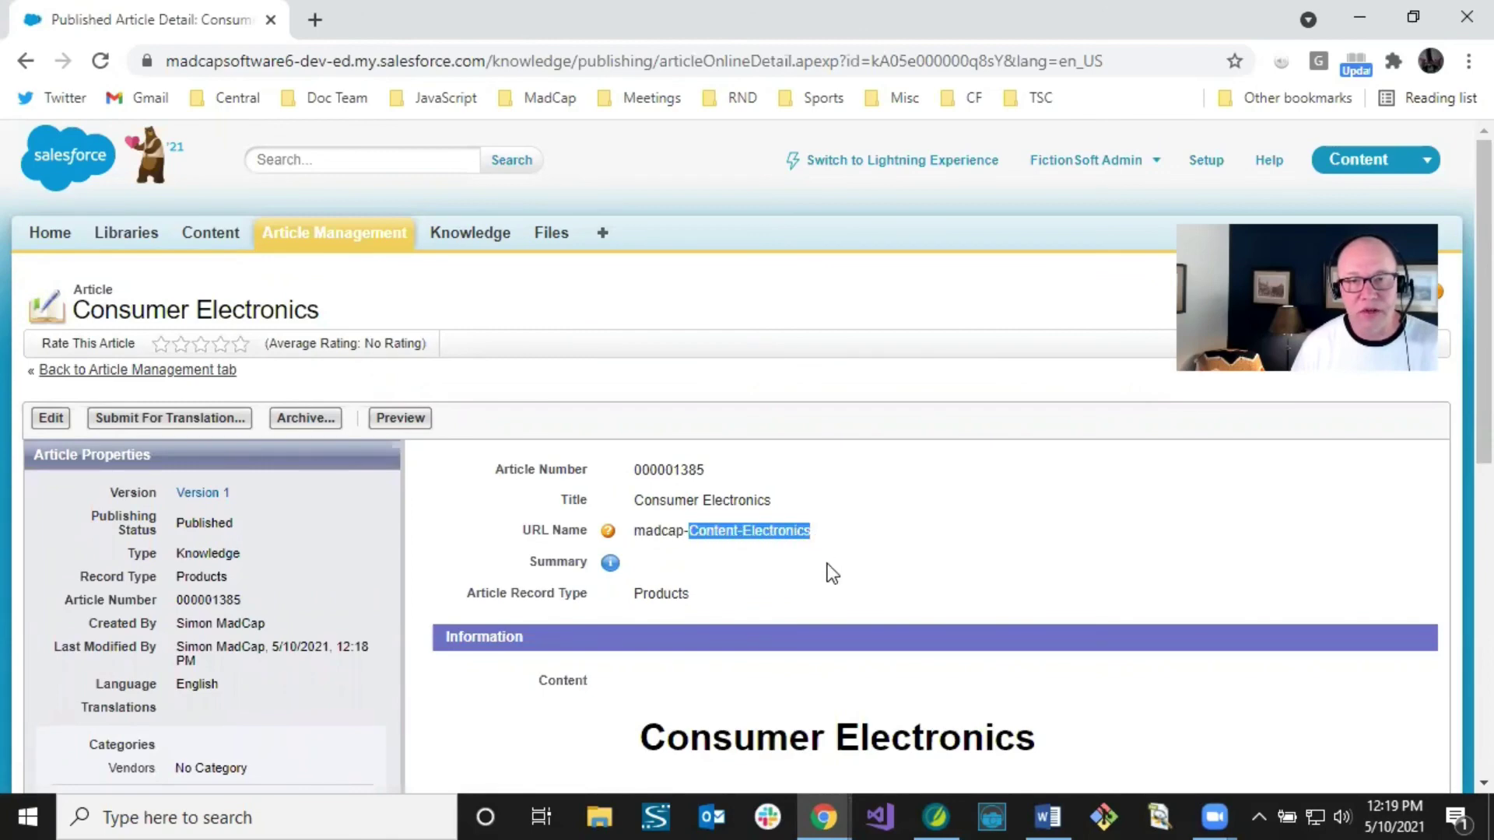
{"action": "scroll", "coordinate": [827, 563], "scroll_direction": "down", "scroll_amount": 5}
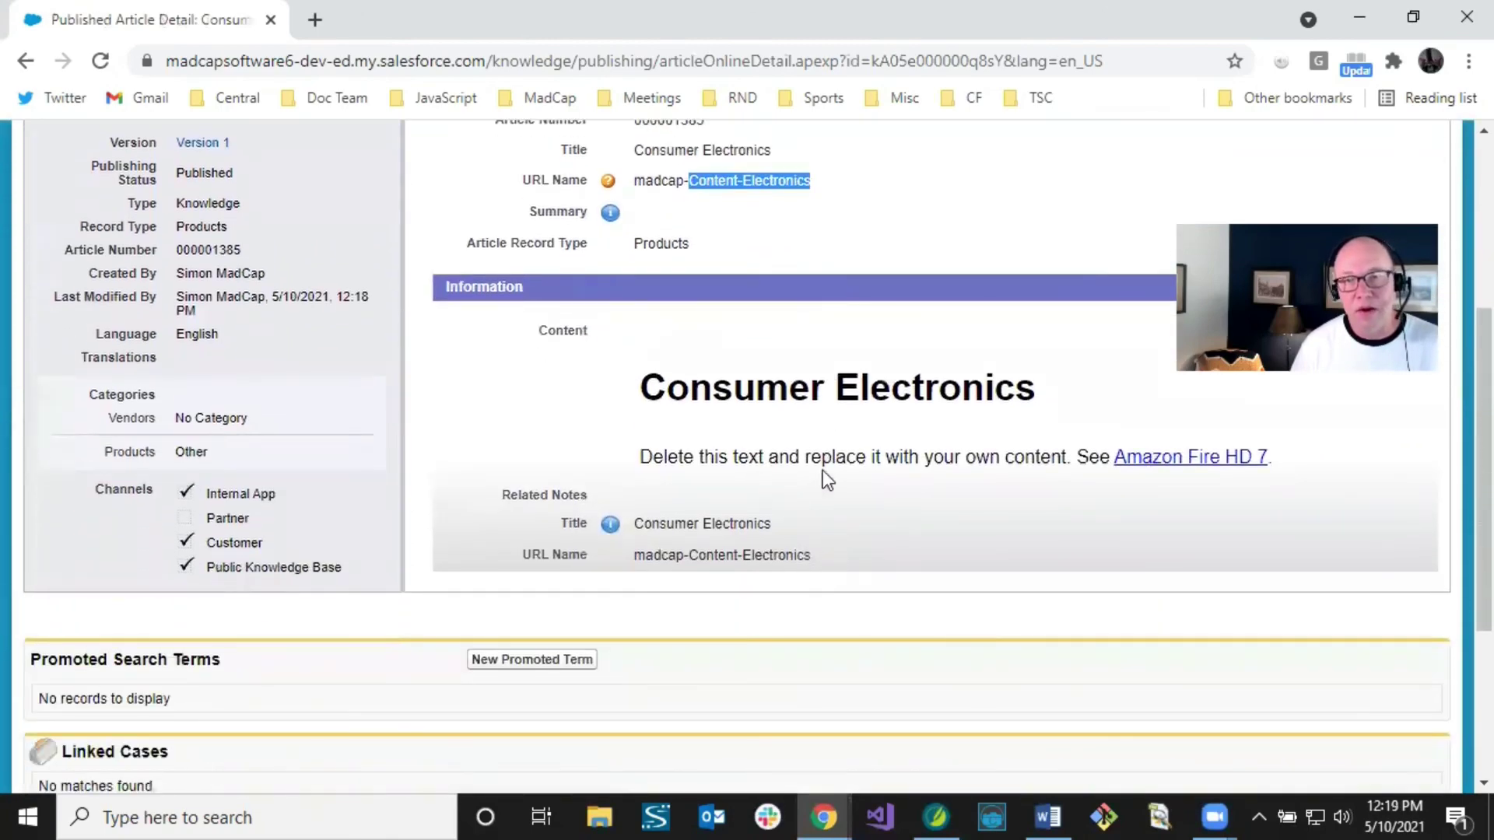